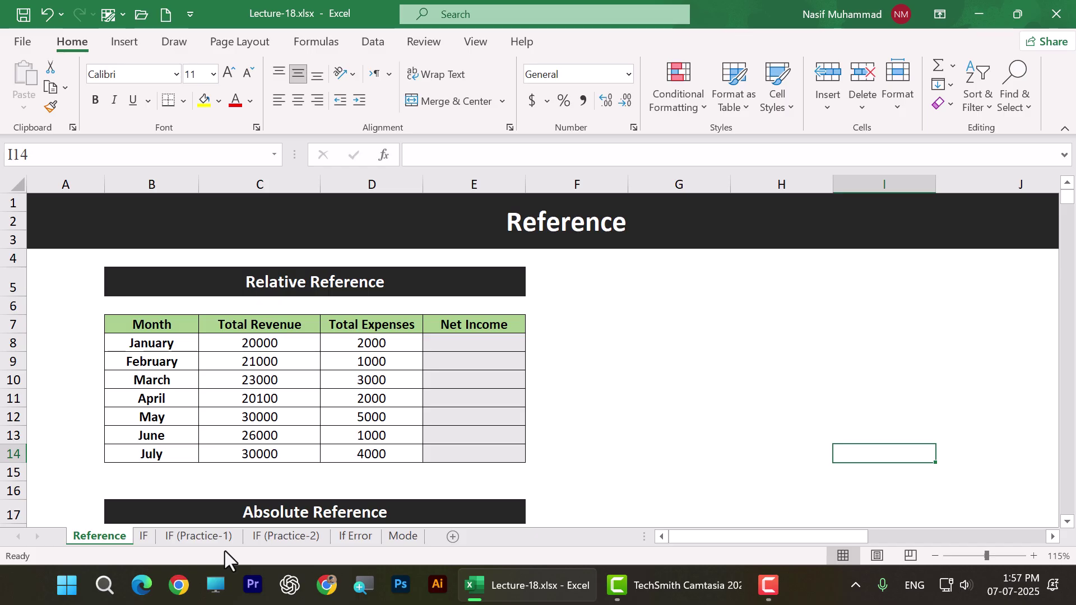
pyautogui.click(631, 398)
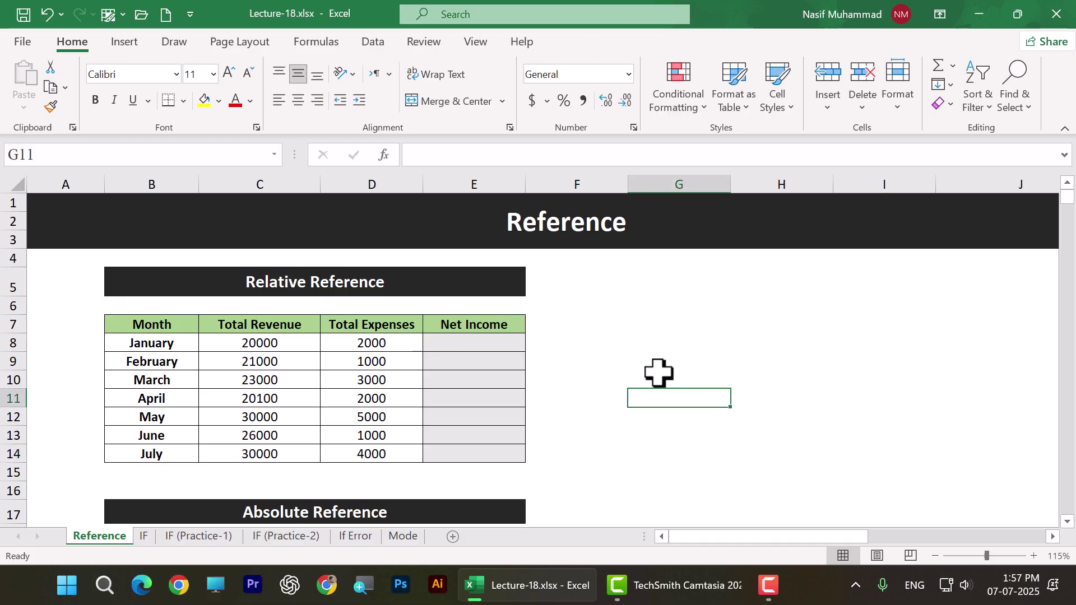
pyautogui.click(661, 344)
pyautogui.click(692, 385)
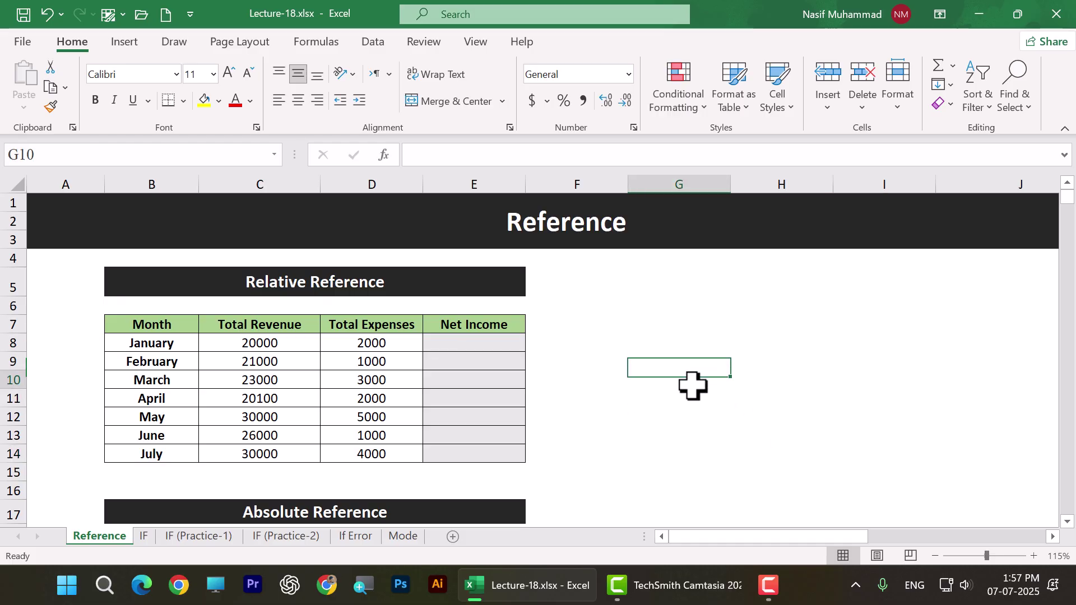
pyautogui.click(656, 358)
pyautogui.click(690, 416)
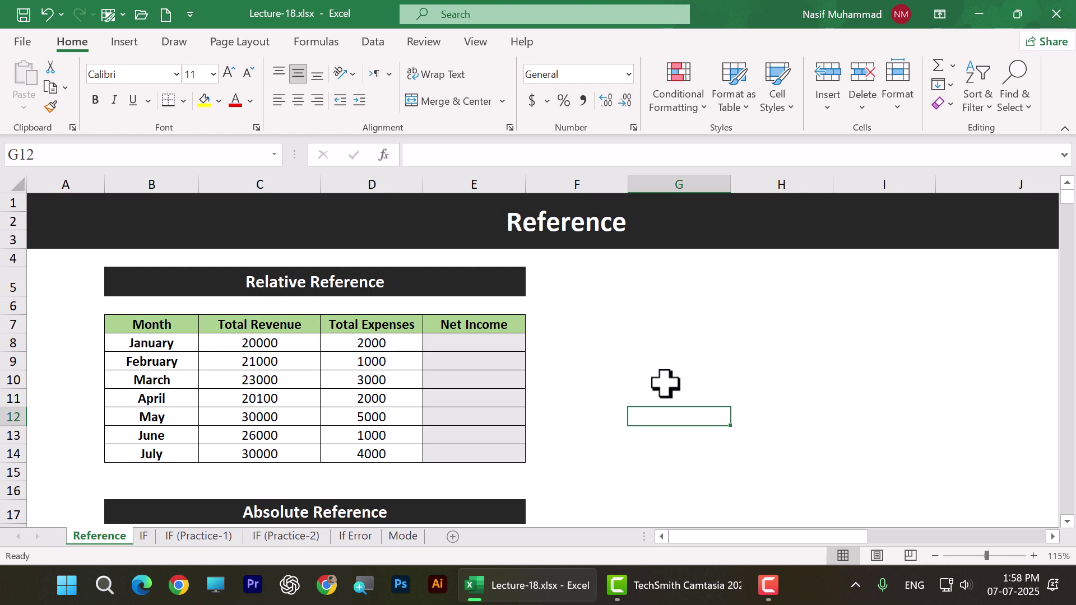
# Examine the Relative Reference table with its empty Net Income column, and the Absolute Reference table below it
pyautogui.moveTo(115, 331); pyautogui.dragTo(381, 399)
pyautogui.click(314, 288)
pyautogui.moveTo(135, 322); pyautogui.dragTo(462, 458)
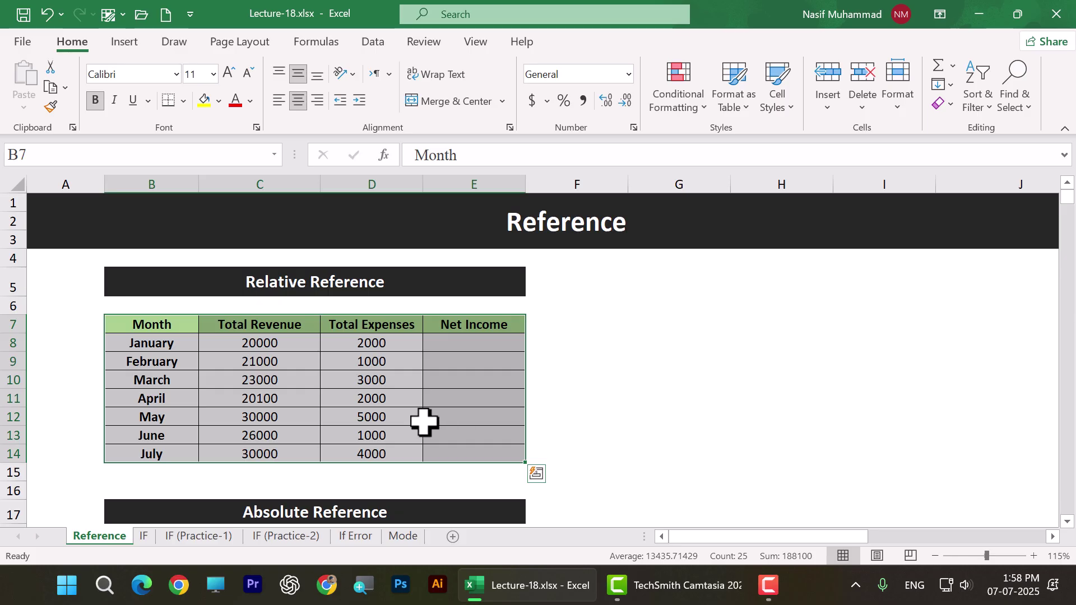
pyautogui.scroll(-1, 423, 421)
pyautogui.scroll(-5, 410, 461)
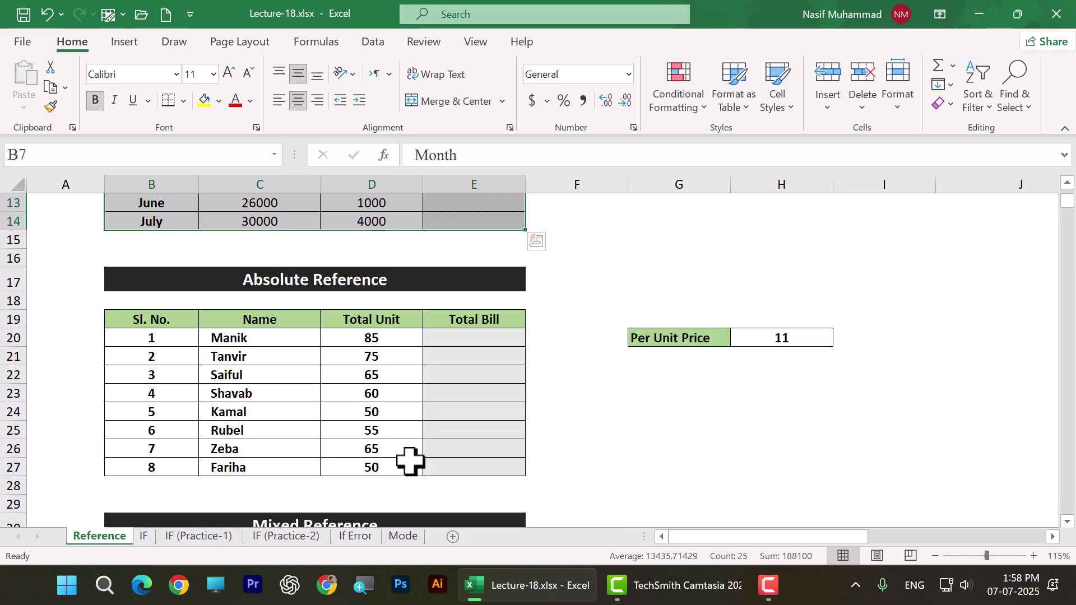
pyautogui.scroll(3, 410, 461)
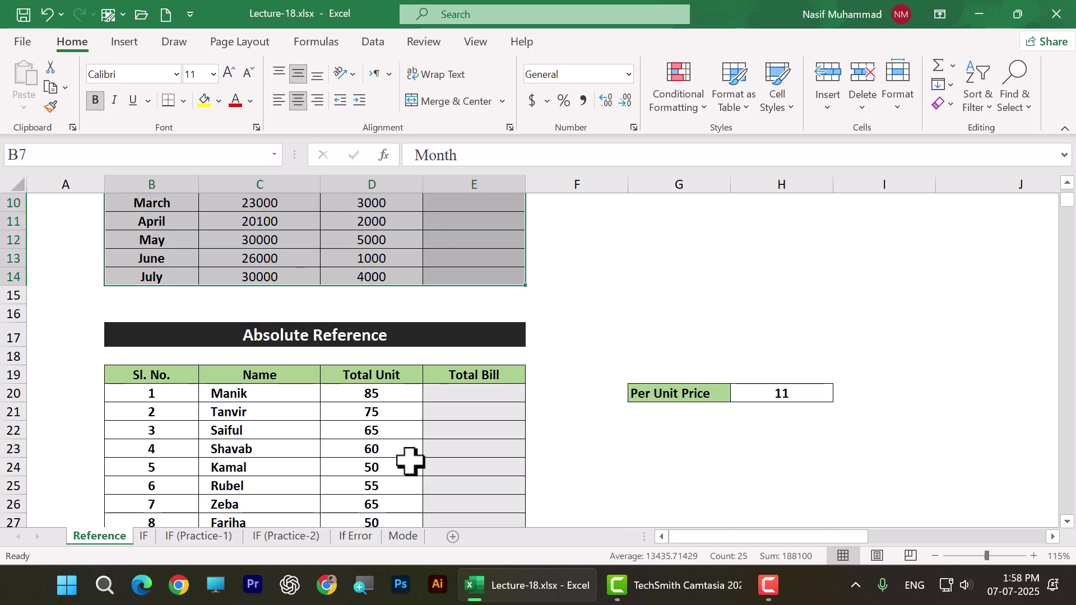
pyautogui.scroll(3, 410, 461)
pyautogui.moveTo(555, 333); pyautogui.dragTo(558, 456)
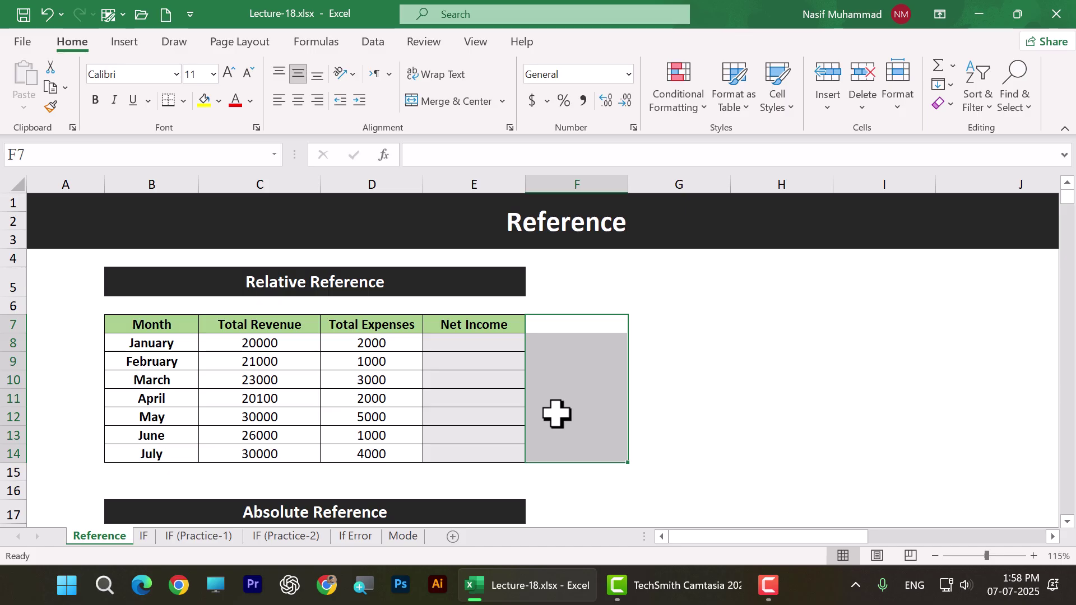
pyautogui.moveTo(454, 341); pyautogui.dragTo(487, 455)
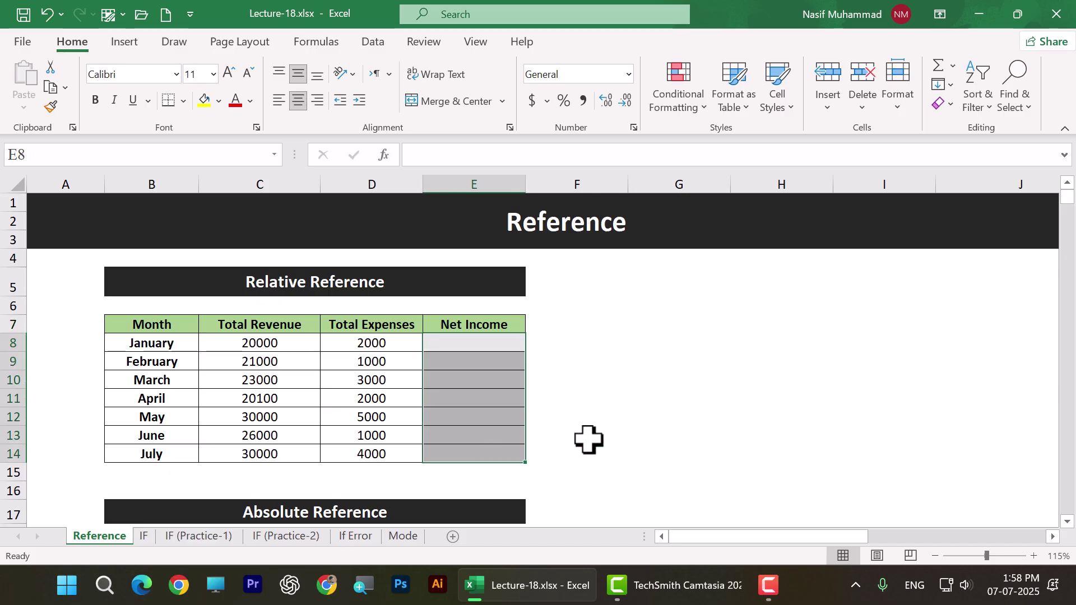
pyautogui.click(589, 439)
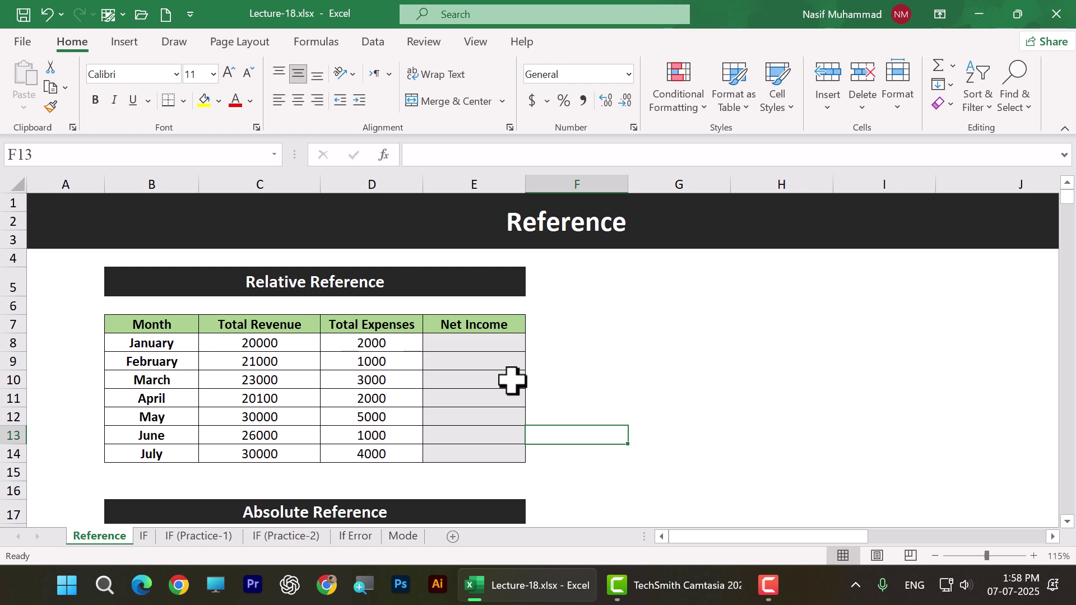
# Examine the monthly Total Revenue and Total Expenses entries in the Relative Reference table, focusing on the January row
pyautogui.click(489, 340)
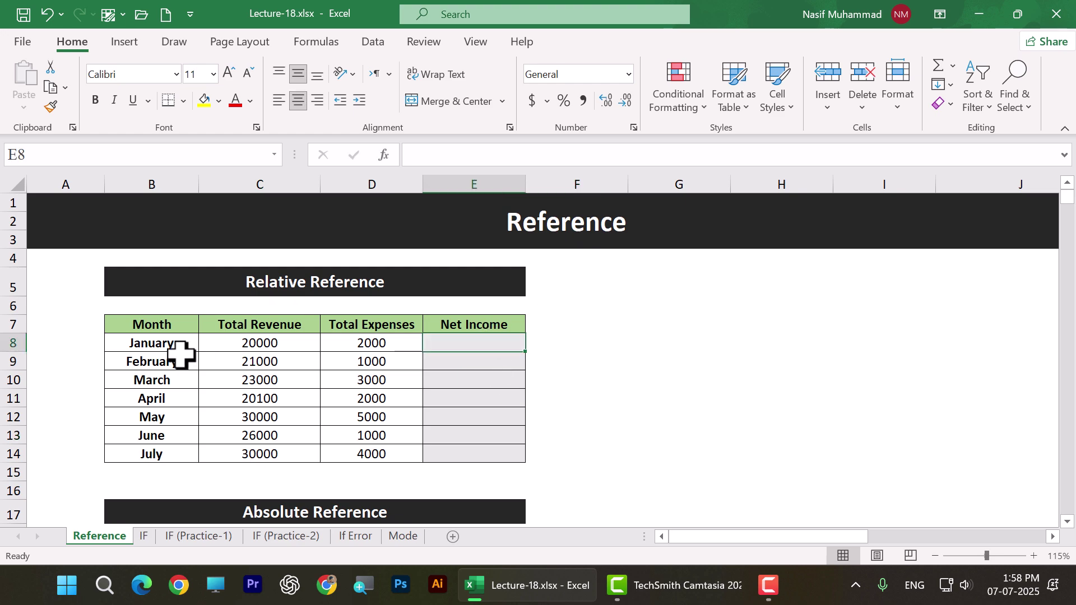
pyautogui.moveTo(161, 320); pyautogui.dragTo(481, 452)
pyautogui.click(250, 356)
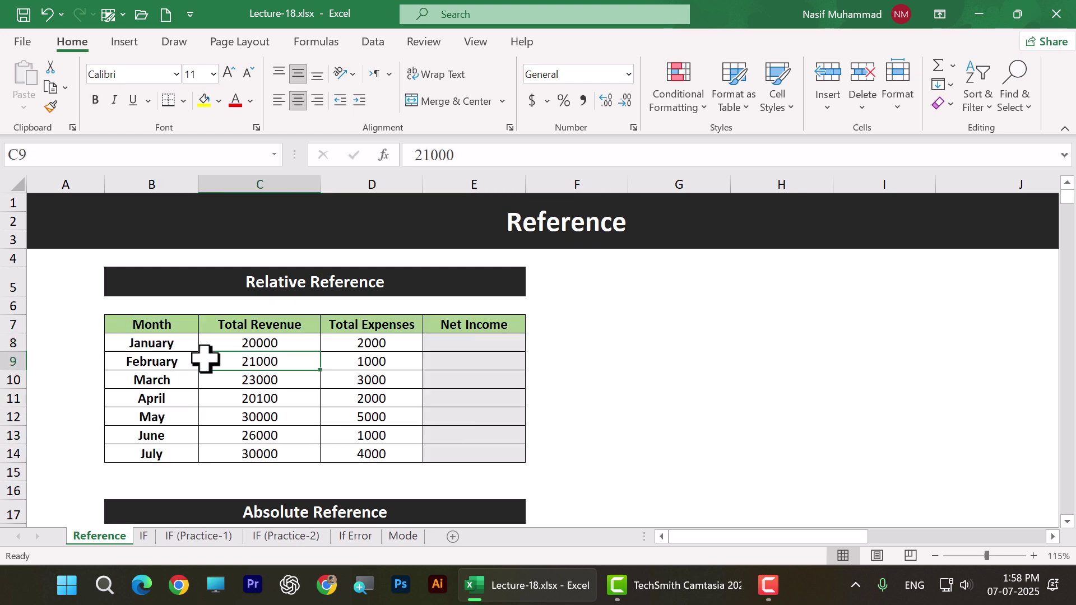
pyautogui.click(157, 348)
pyautogui.moveTo(158, 350); pyautogui.dragTo(171, 468)
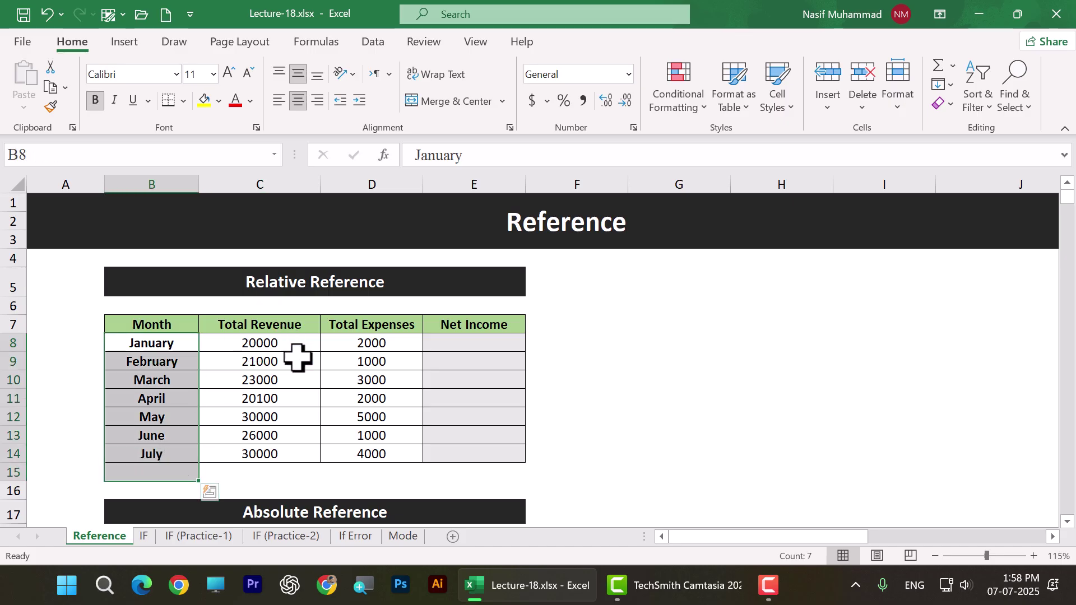
pyautogui.click(389, 337)
pyautogui.scroll(2, 283, 401)
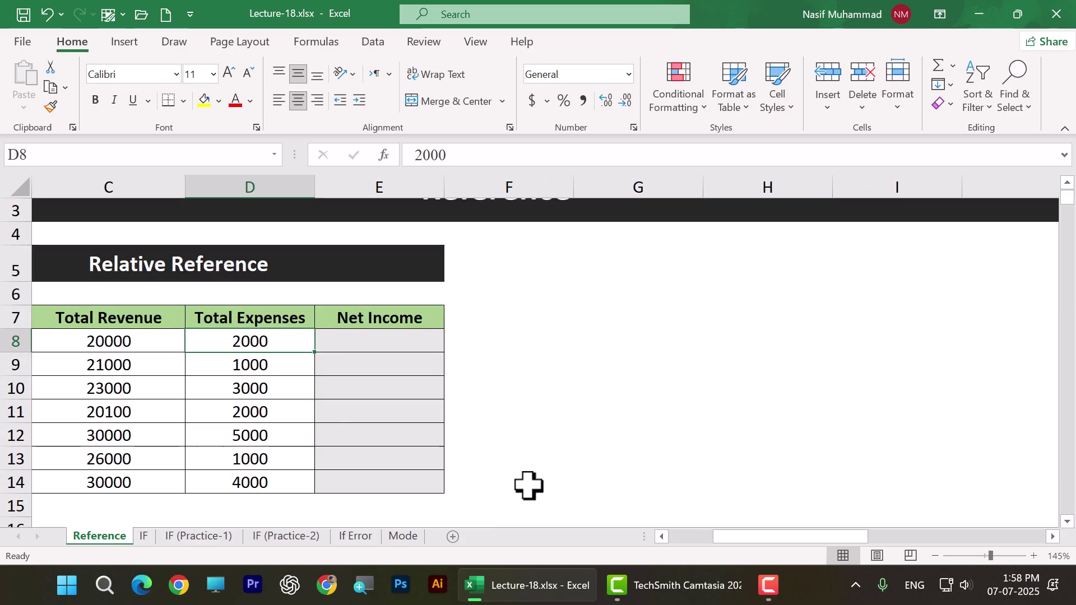
pyautogui.moveTo(760, 541); pyautogui.dragTo(660, 549)
pyautogui.click(596, 326)
pyautogui.click(580, 345)
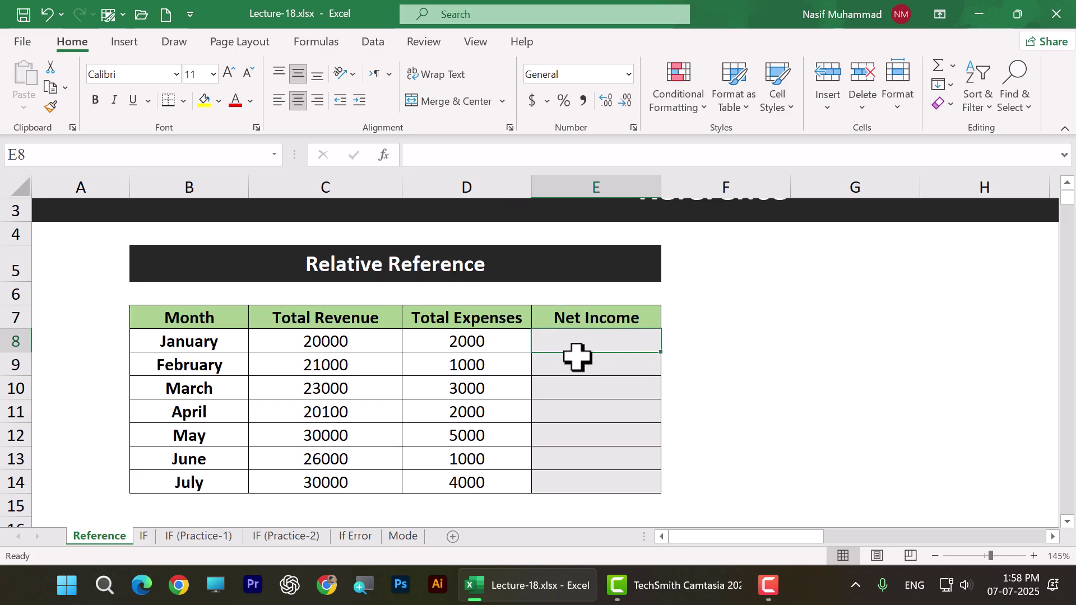
pyautogui.click(350, 339)
pyautogui.click(466, 340)
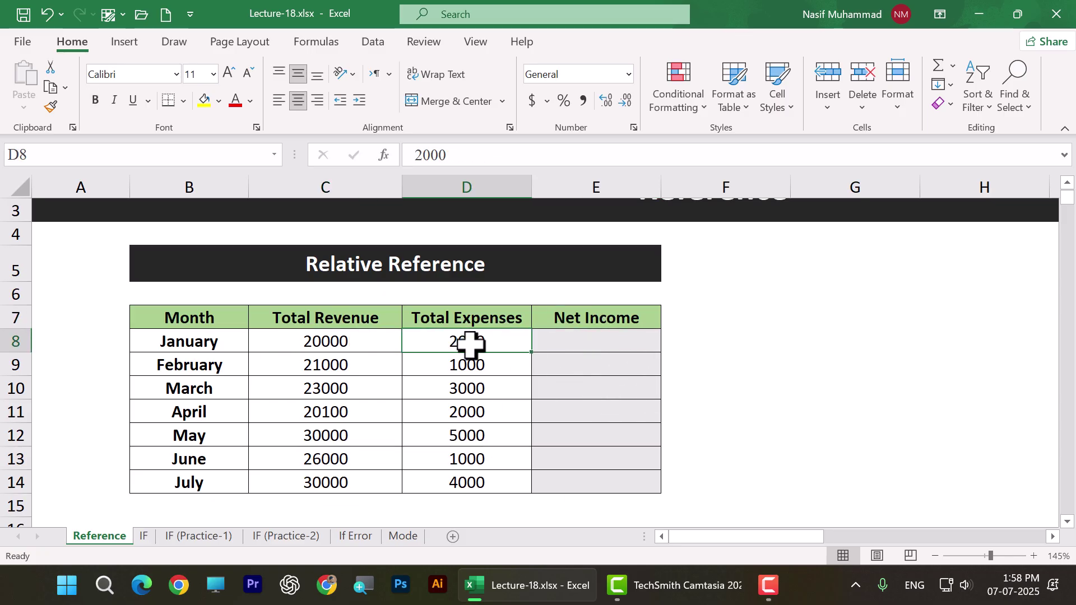
pyautogui.click(213, 348)
pyautogui.click(368, 345)
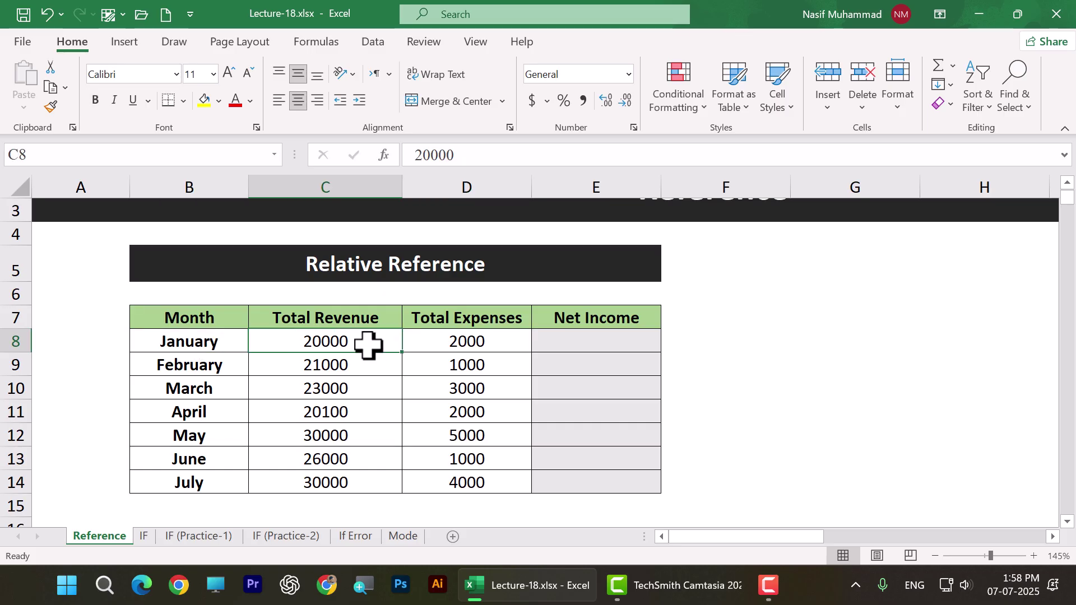
pyautogui.click(454, 339)
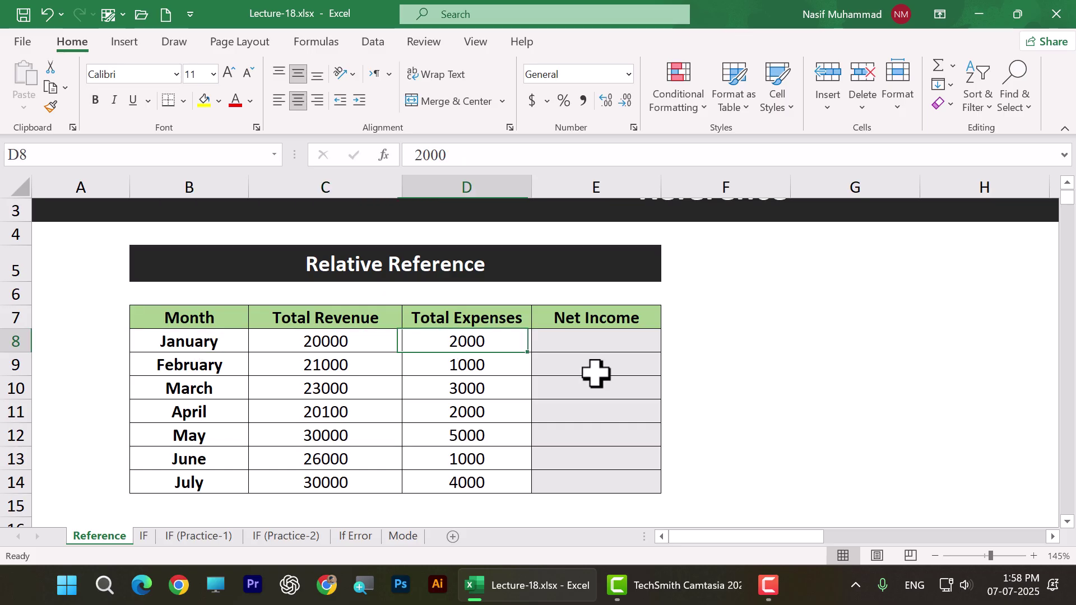
# Calculate January's net income in E8 as revenue minus expenses with the formula =C8-D8
pyautogui.click(596, 345)
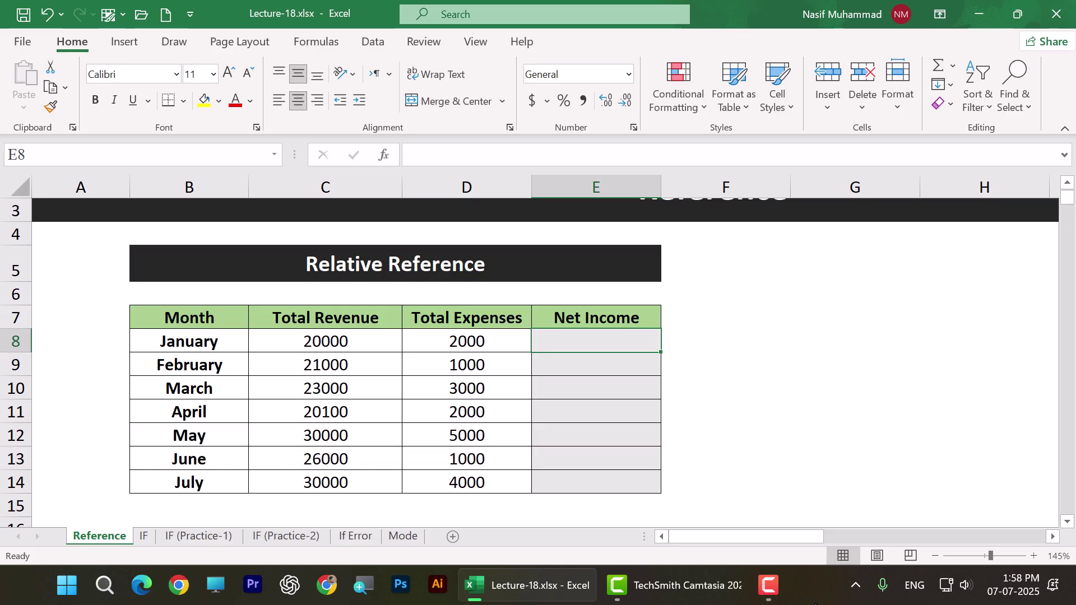
pyautogui.write('=')
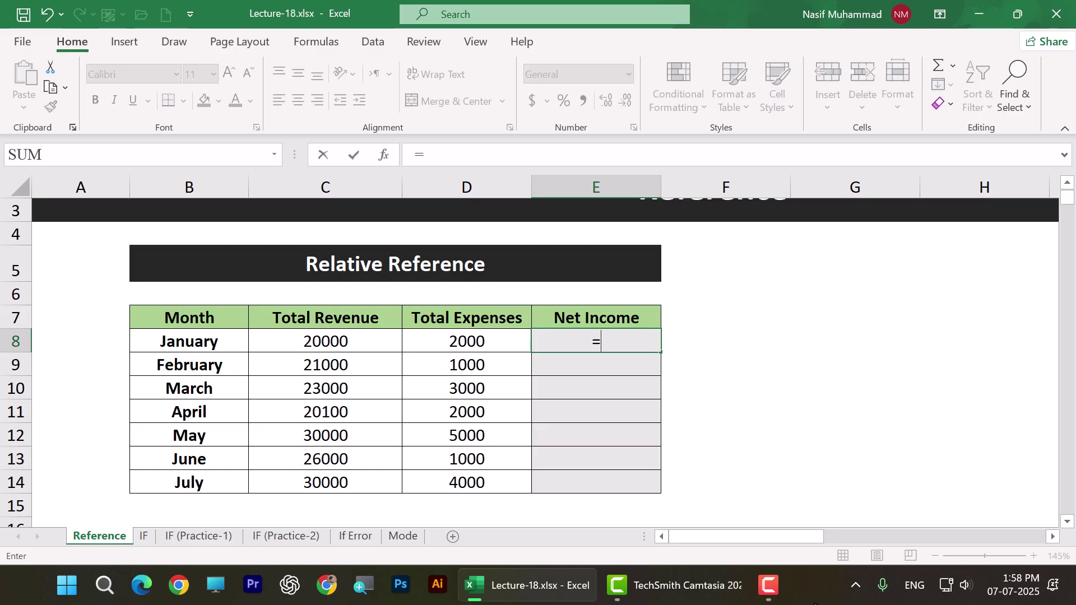
pyautogui.click(337, 342)
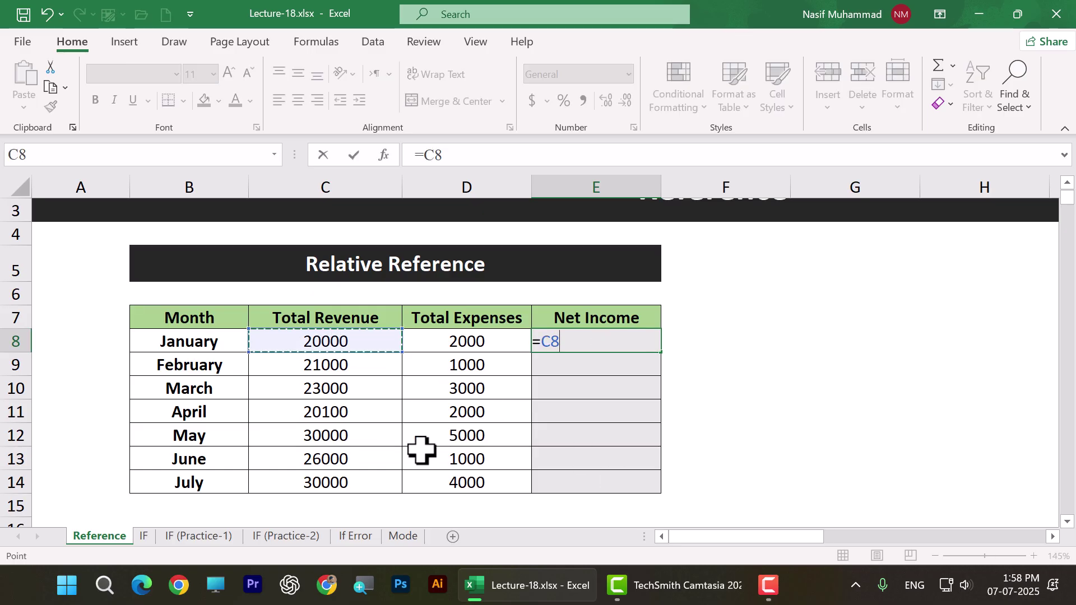
pyautogui.write('-')
pyautogui.click(457, 341)
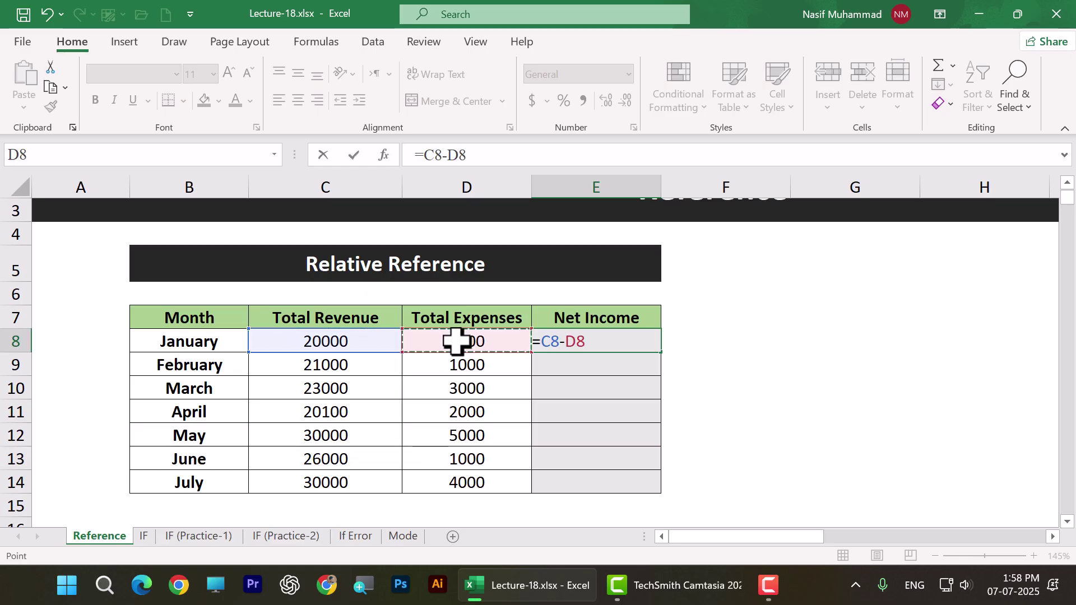
pyautogui.press('Return')
pyautogui.click(785, 415)
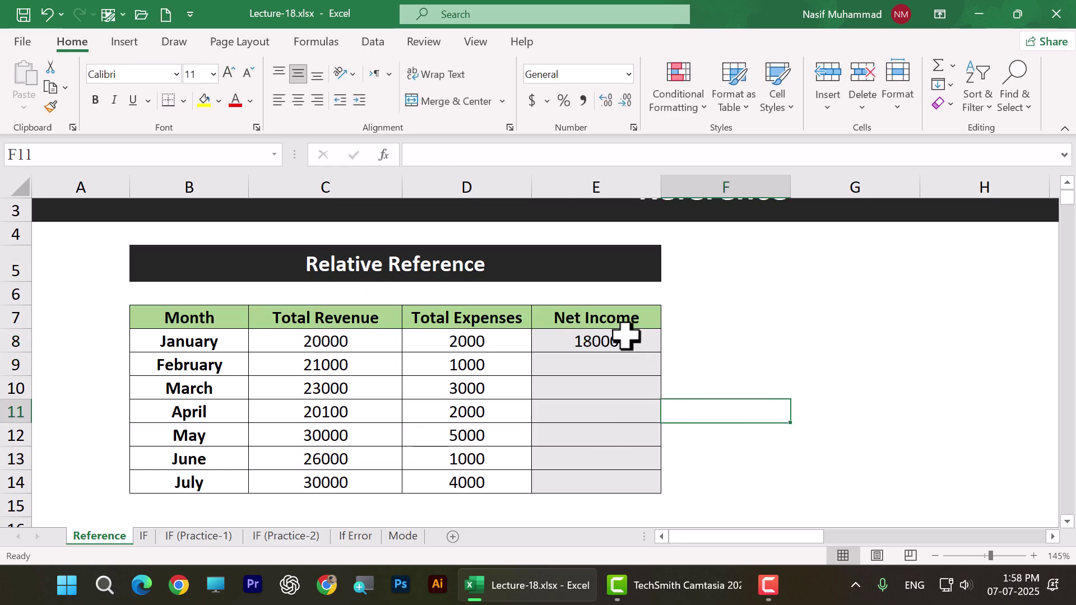
# Fill the January net income formula down the Net Income column through July (E8:E14)
pyautogui.click(629, 336)
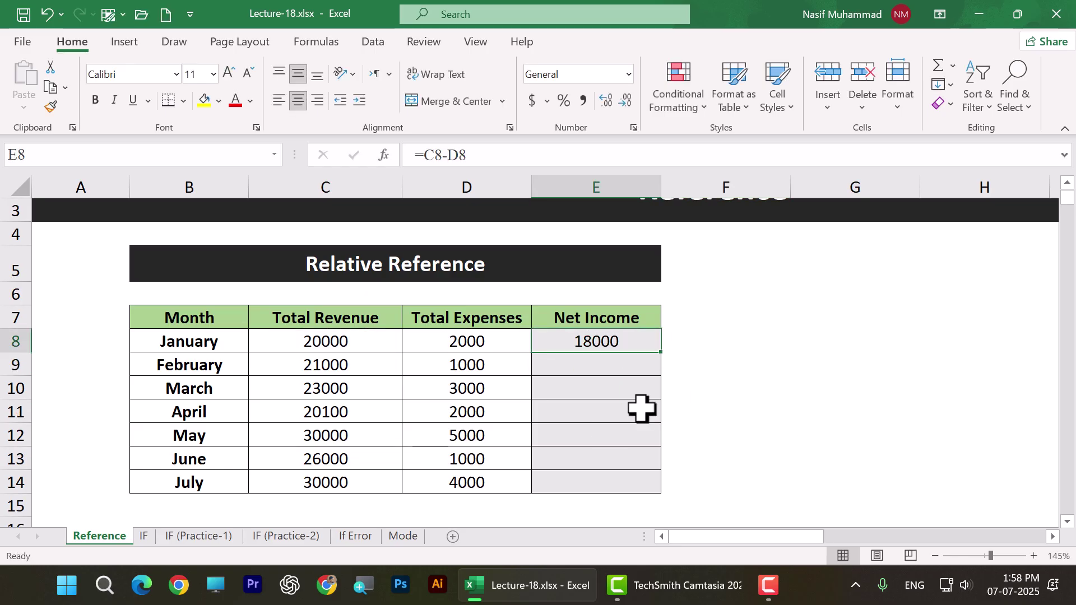
pyautogui.doubleClick(661, 351)
pyautogui.moveTo(607, 344); pyautogui.dragTo(607, 473)
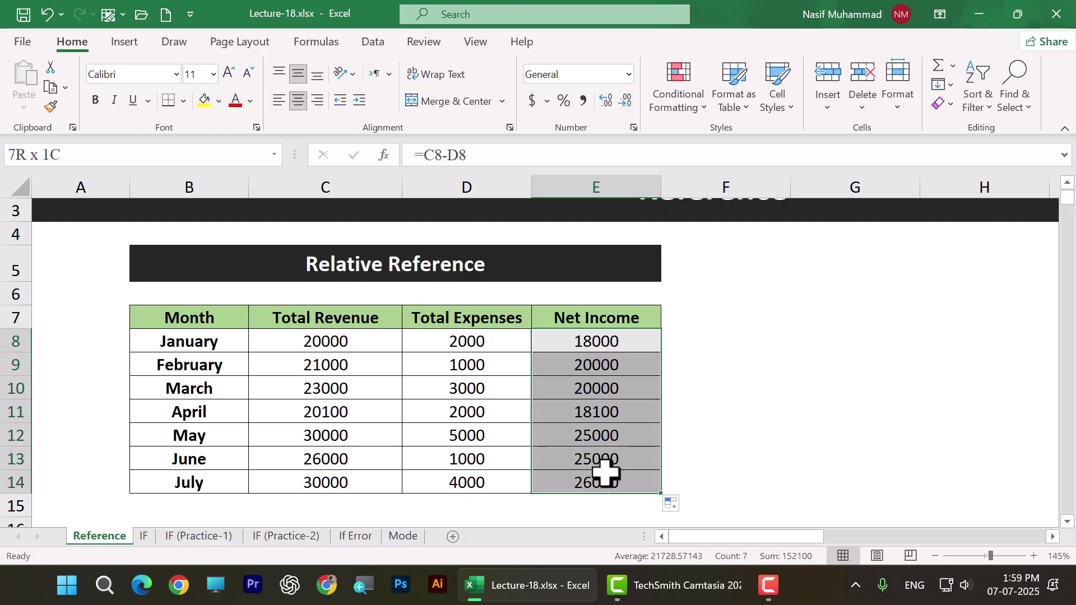
pyautogui.click(704, 439)
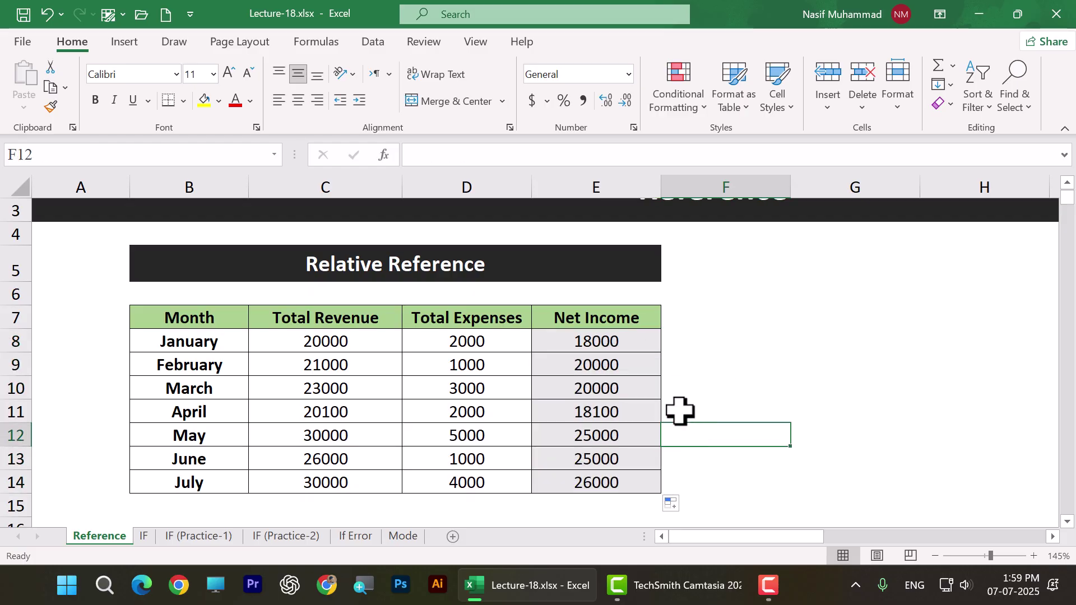
# Inspect the filled Net Income formulas for February, March and April to see which cells each one references
pyautogui.click(601, 370)
pyautogui.press('Down')
pyautogui.press('Down')
pyautogui.press('Down')
pyautogui.click(606, 366)
pyautogui.click(608, 389)
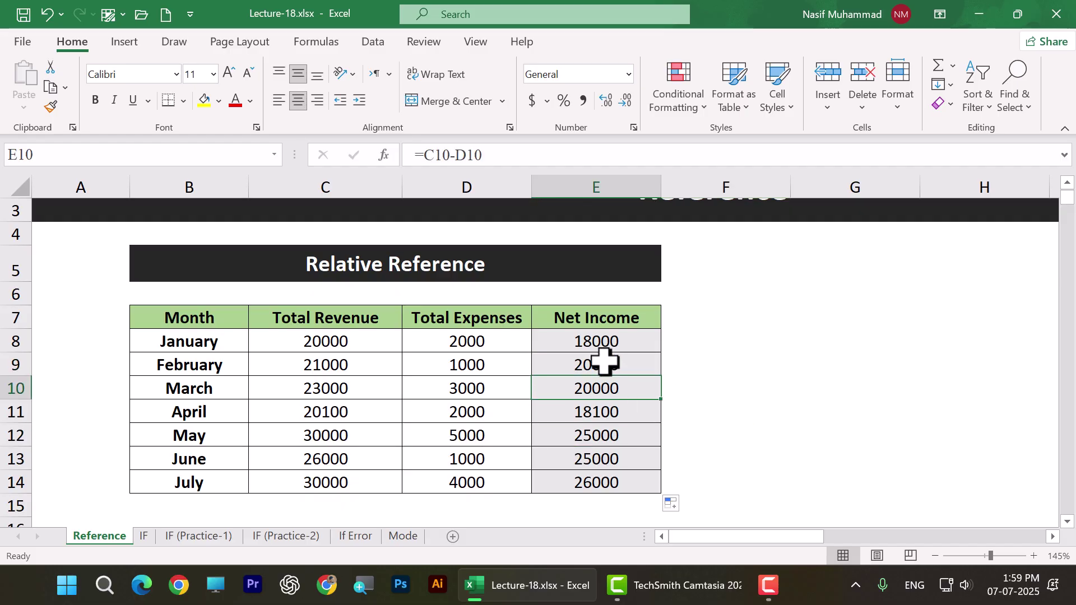
pyautogui.doubleClick(605, 362)
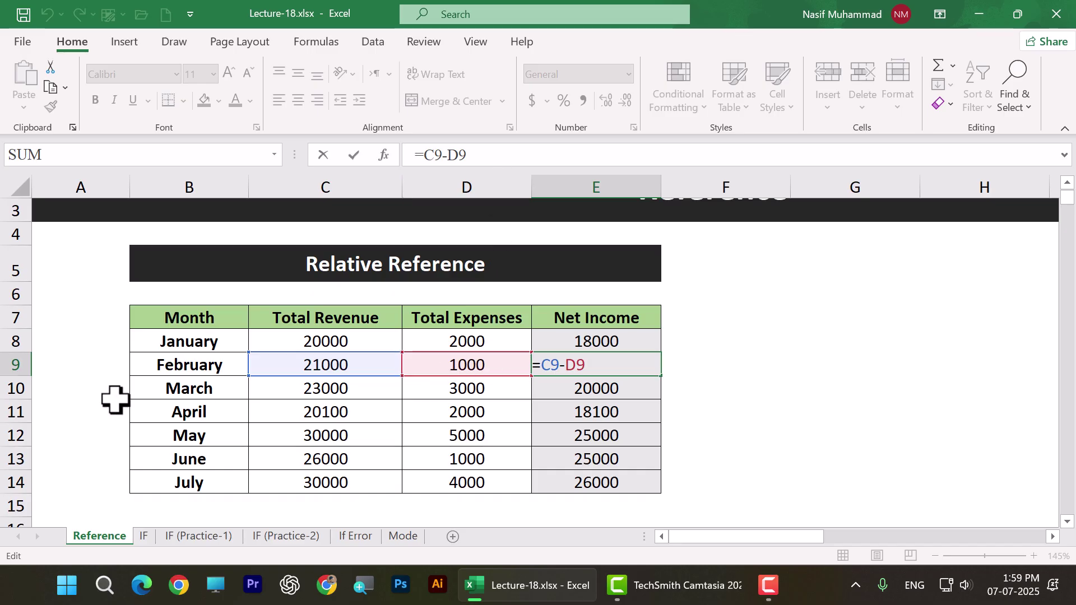
pyautogui.press('Return')
pyautogui.doubleClick(582, 387)
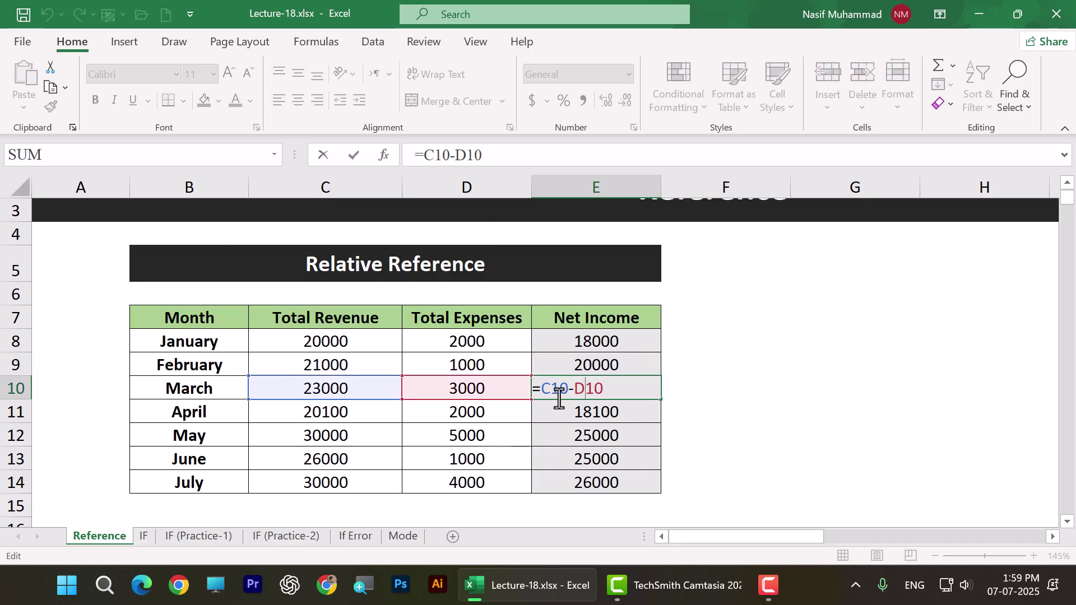
pyautogui.press('Return')
pyautogui.doubleClick(602, 413)
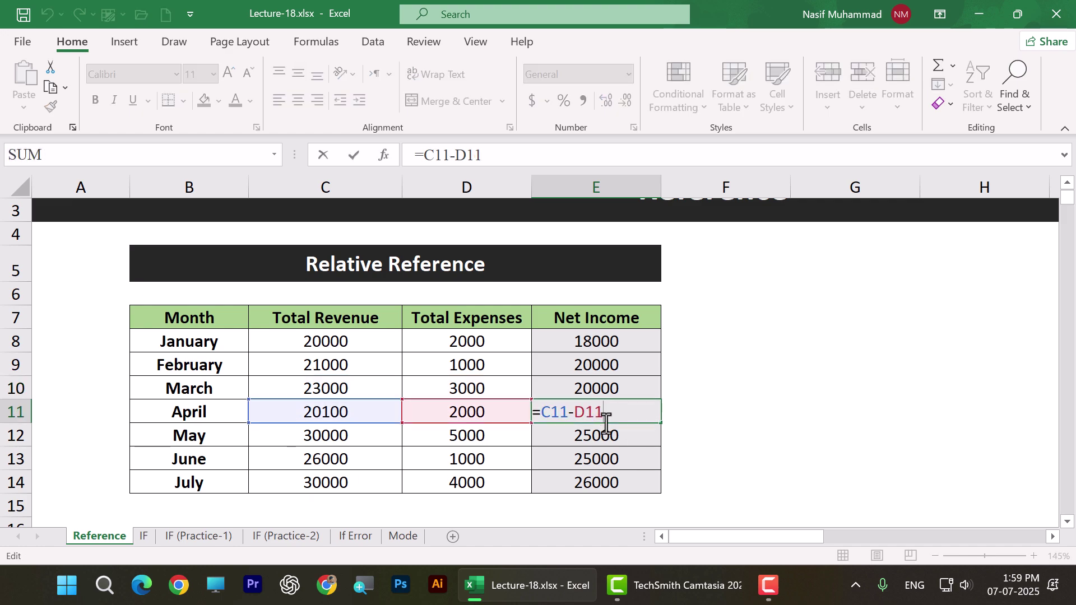
pyautogui.press('Return')
# Compare the cell references in the January and February Net Income formulas, leaving both unchanged
pyautogui.click(611, 345)
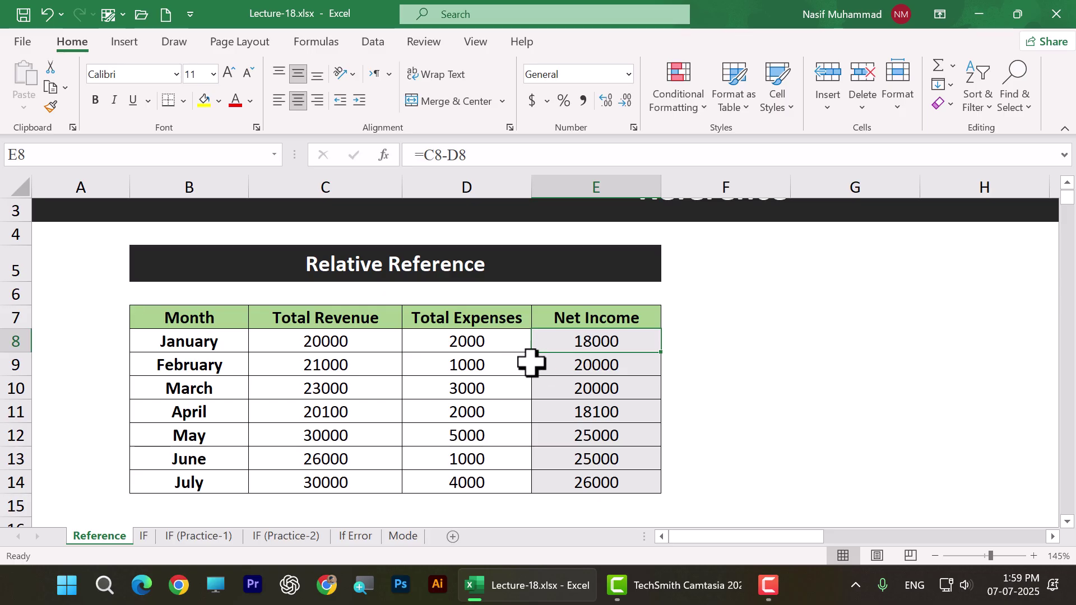
pyautogui.doubleClick(580, 341)
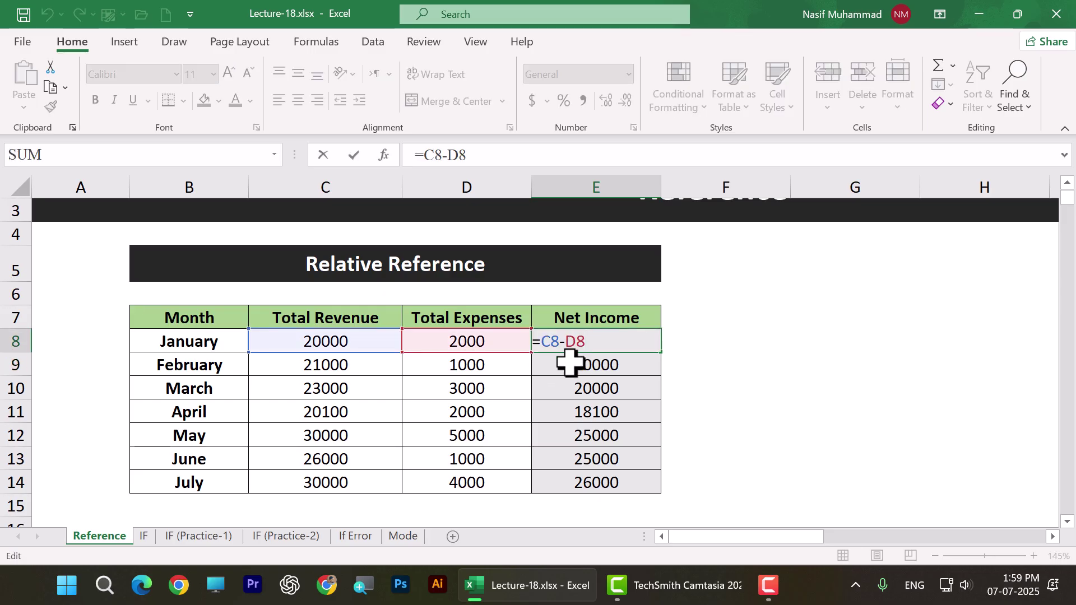
pyautogui.press('Return')
pyautogui.doubleClick(570, 363)
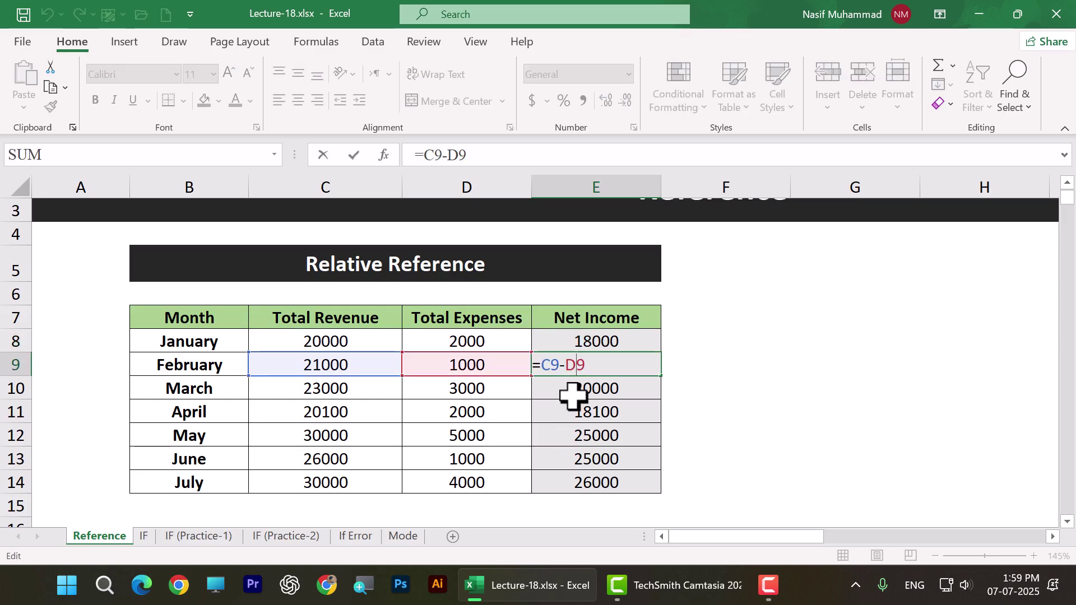
pyautogui.press('Return')
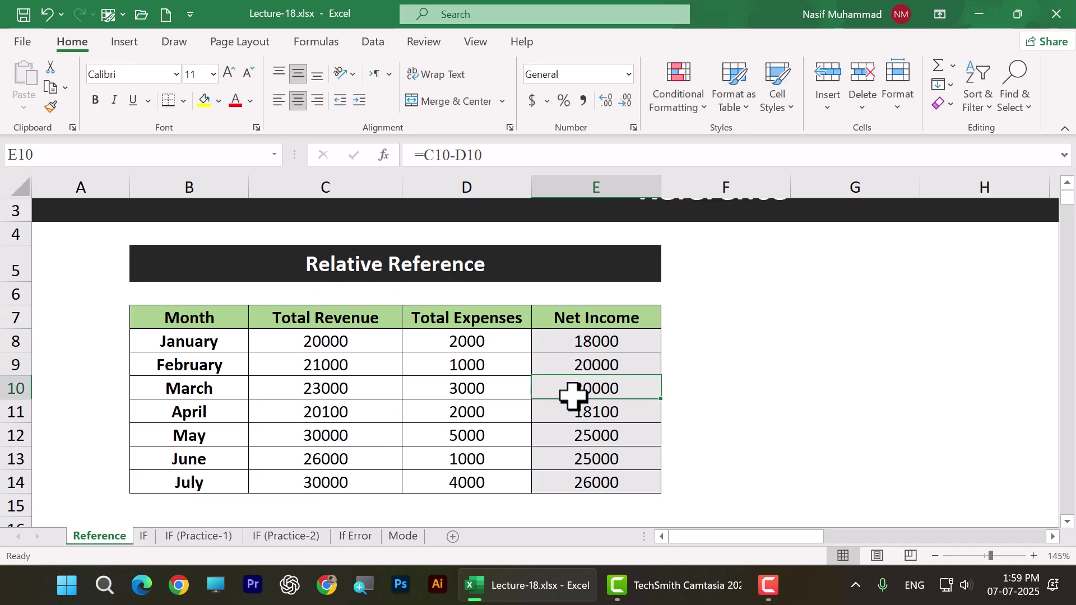
pyautogui.click(605, 339)
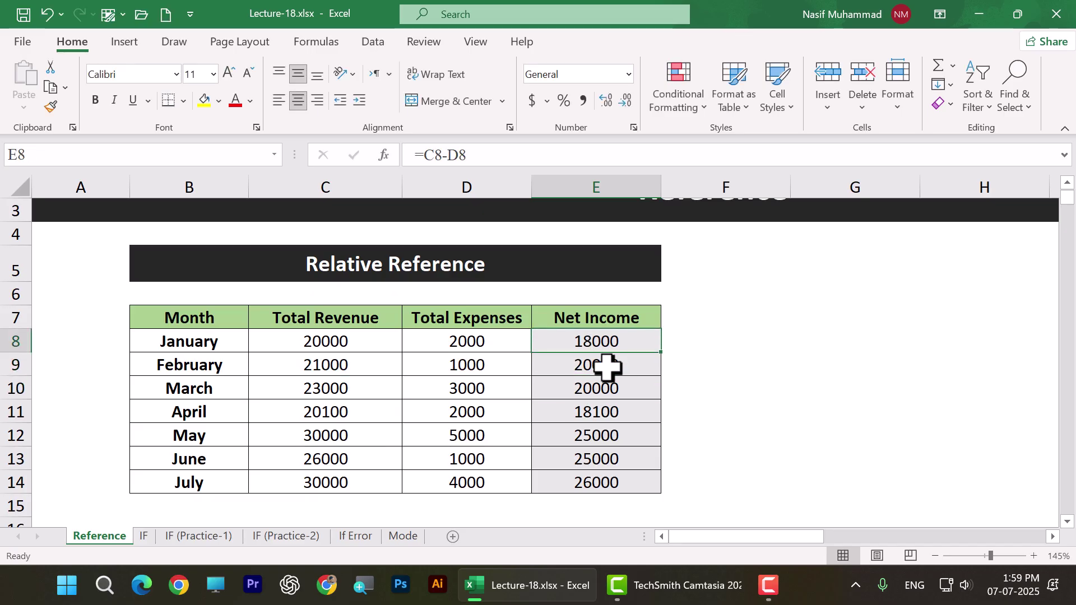
pyautogui.click(608, 368)
pyautogui.click(784, 338)
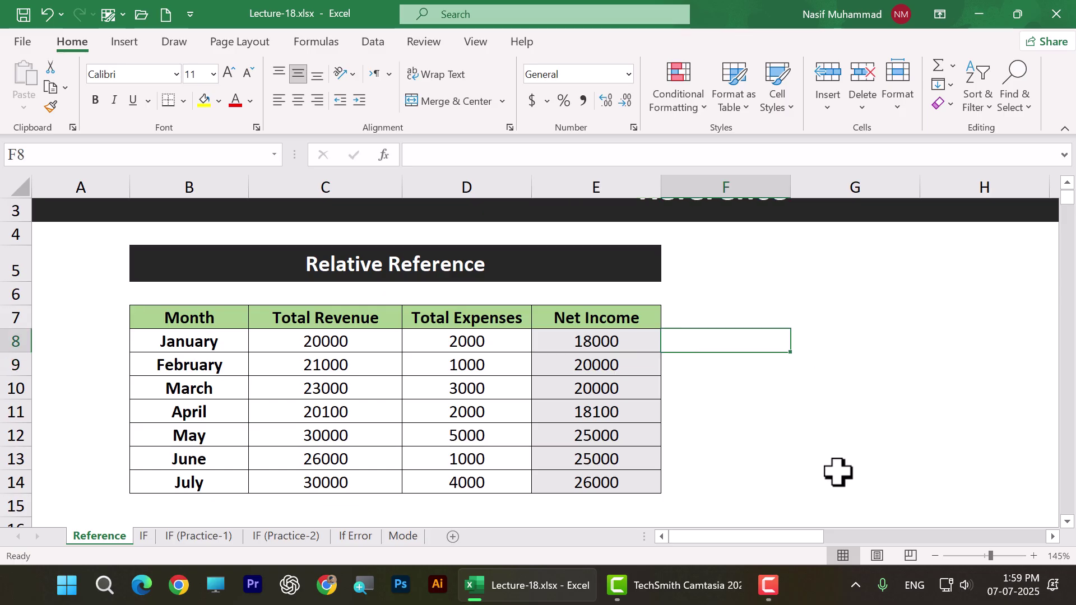
# Enter 1 and 2 in F8:F9 and fill the series down to F14
pyautogui.write('1')
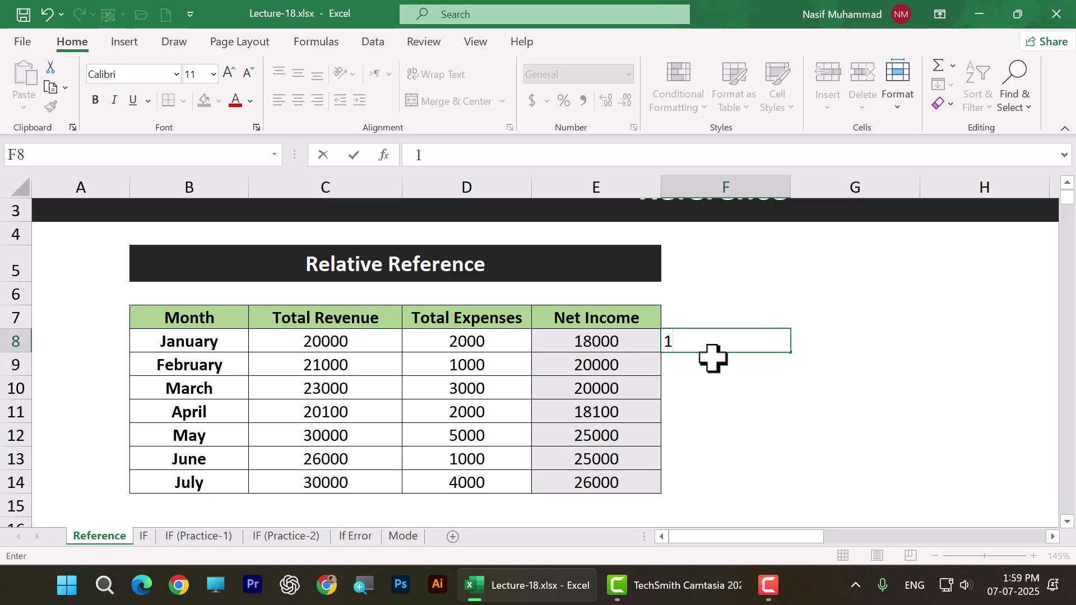
pyautogui.press('Return')
pyautogui.write('2')
pyautogui.click(806, 408)
pyautogui.moveTo(779, 348); pyautogui.dragTo(792, 482)
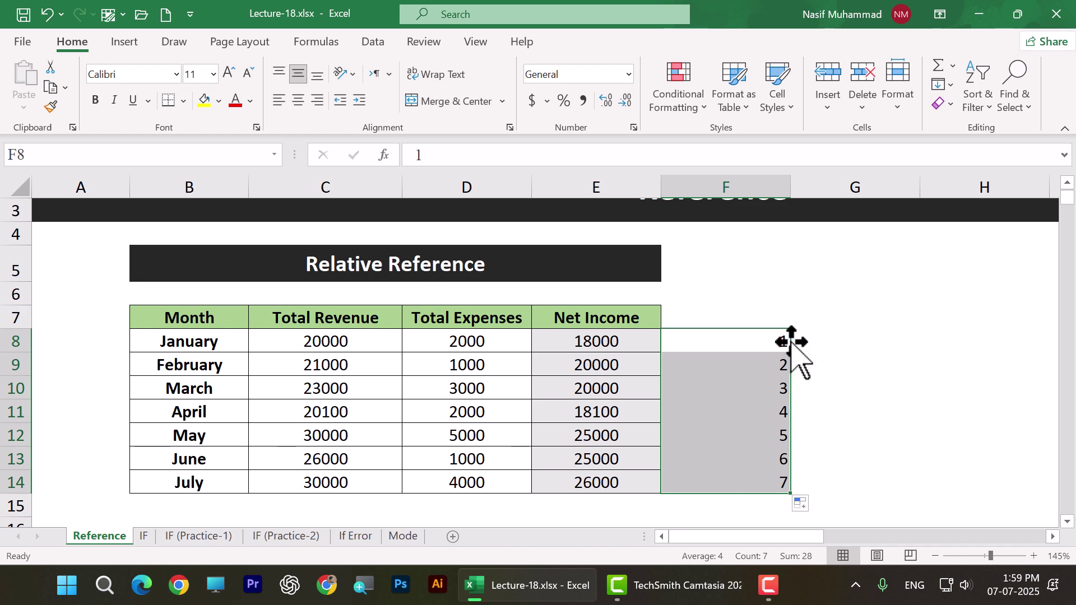
# Enter 2 and 4 in G8:G9 and fill the series of even numbers down to G14
pyautogui.click(813, 343)
pyautogui.write('2')
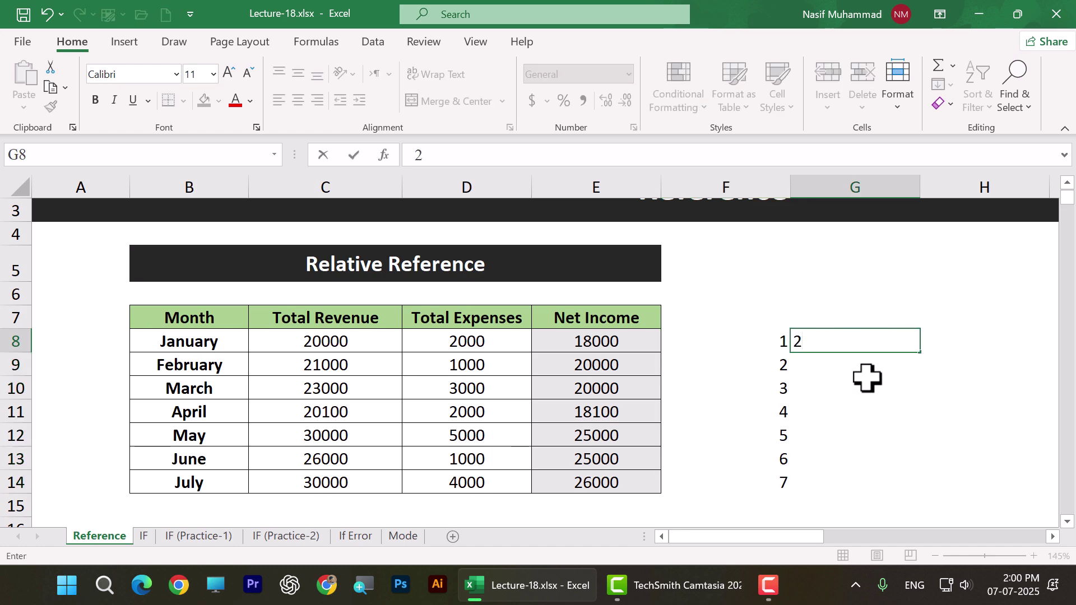
pyautogui.press('Return')
pyautogui.write('4')
pyautogui.click(990, 466)
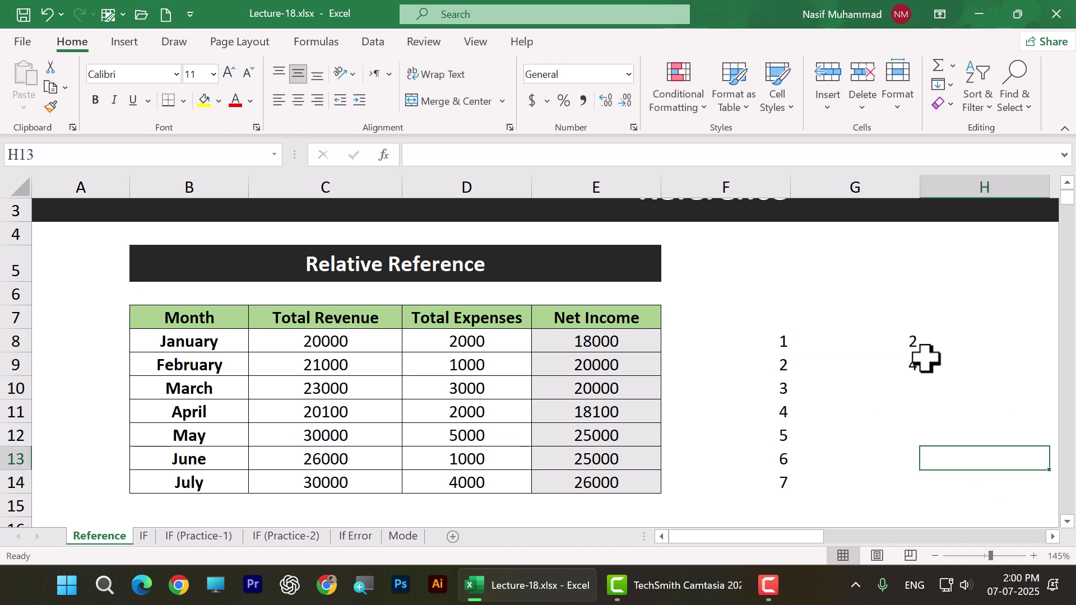
pyautogui.click(785, 343)
pyautogui.moveTo(781, 384); pyautogui.dragTo(780, 480)
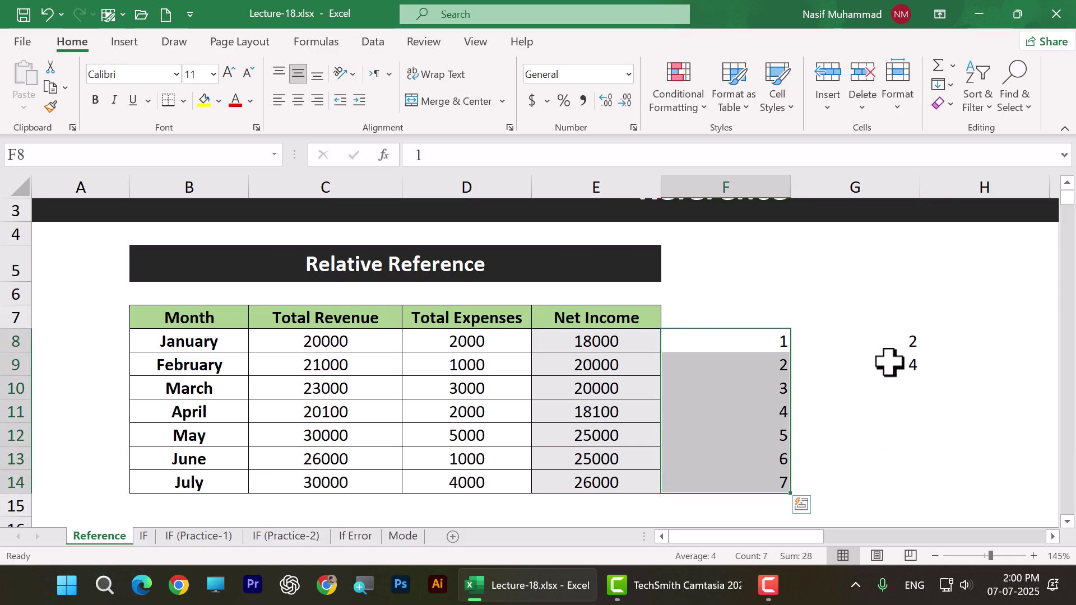
pyautogui.moveTo(908, 348); pyautogui.dragTo(921, 487)
pyautogui.click(953, 443)
pyautogui.click(906, 344)
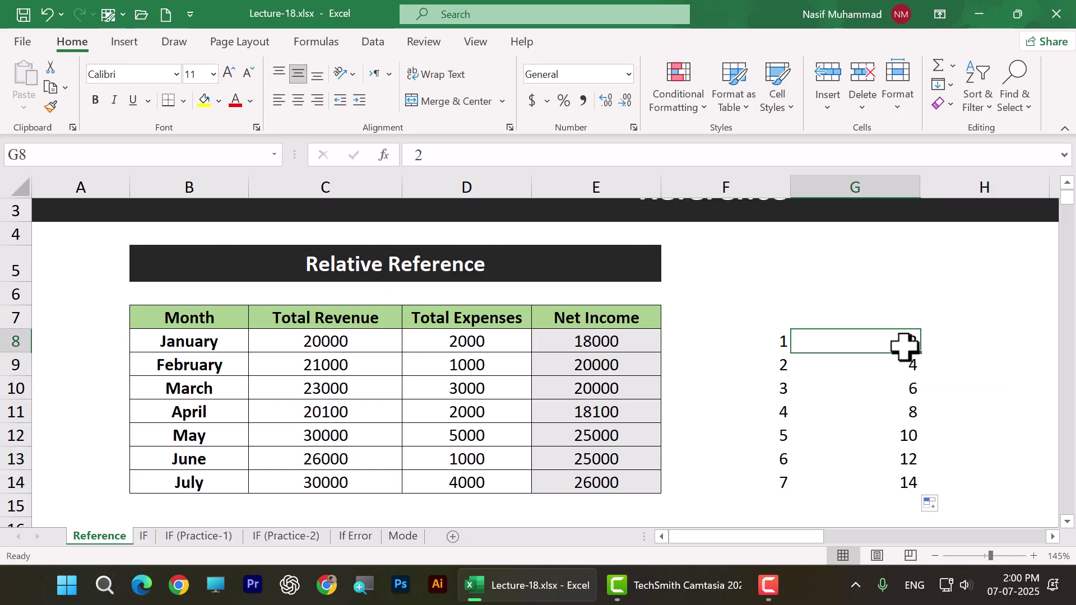
# Clear both sample number series from F8:G14
pyautogui.moveTo(759, 344); pyautogui.dragTo(889, 489)
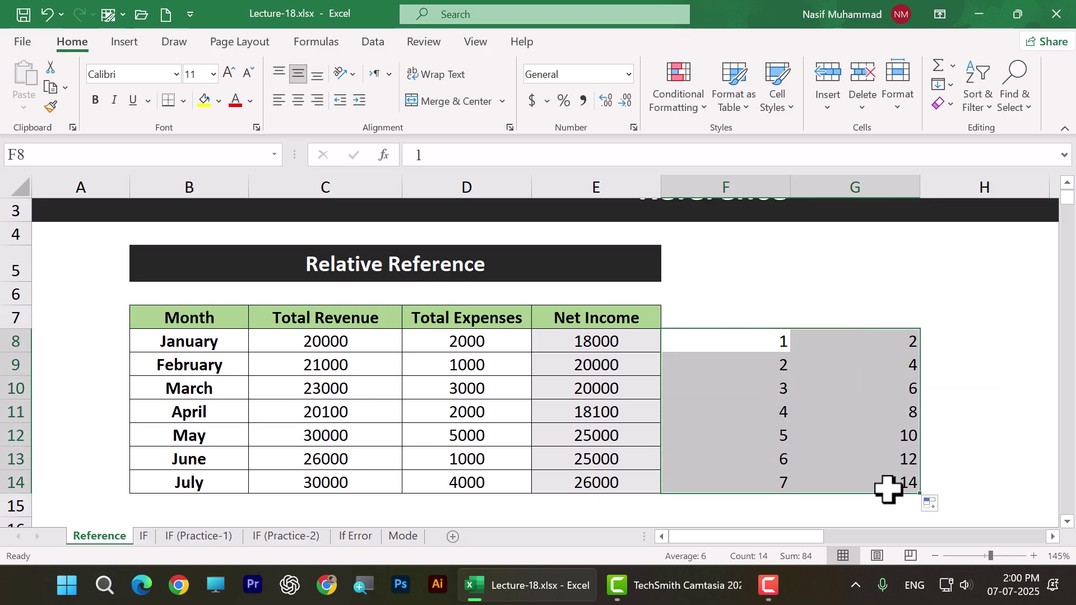
pyautogui.click(903, 350)
pyautogui.click(905, 367)
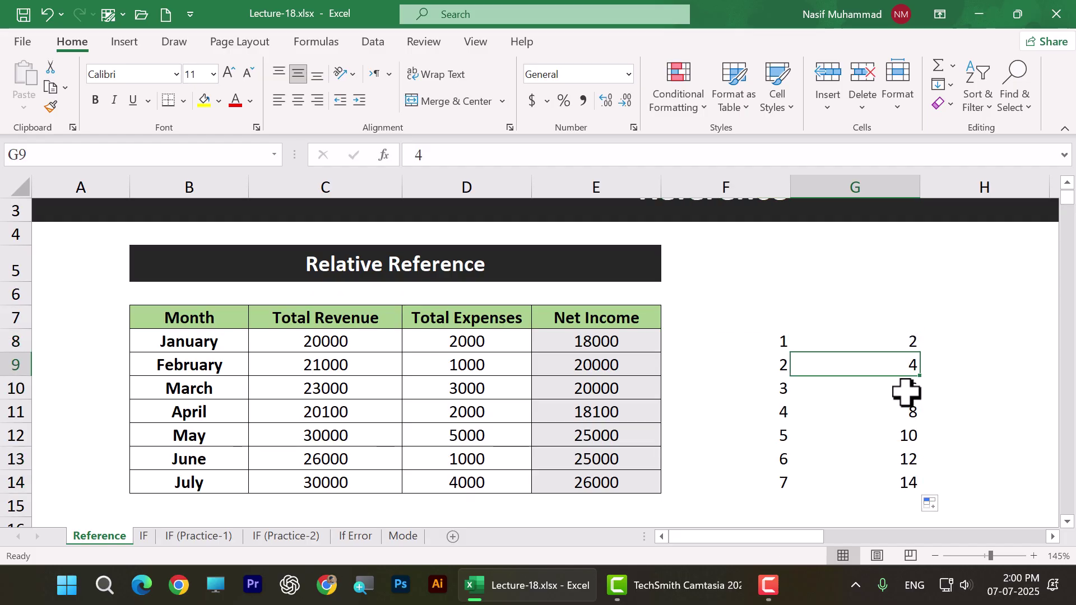
pyautogui.click(792, 340)
pyautogui.moveTo(759, 341); pyautogui.dragTo(885, 483)
pyautogui.press('Delete')
# Show formulas in the worksheet cells and compare the cell references down the Net Income column
pyautogui.click(581, 344)
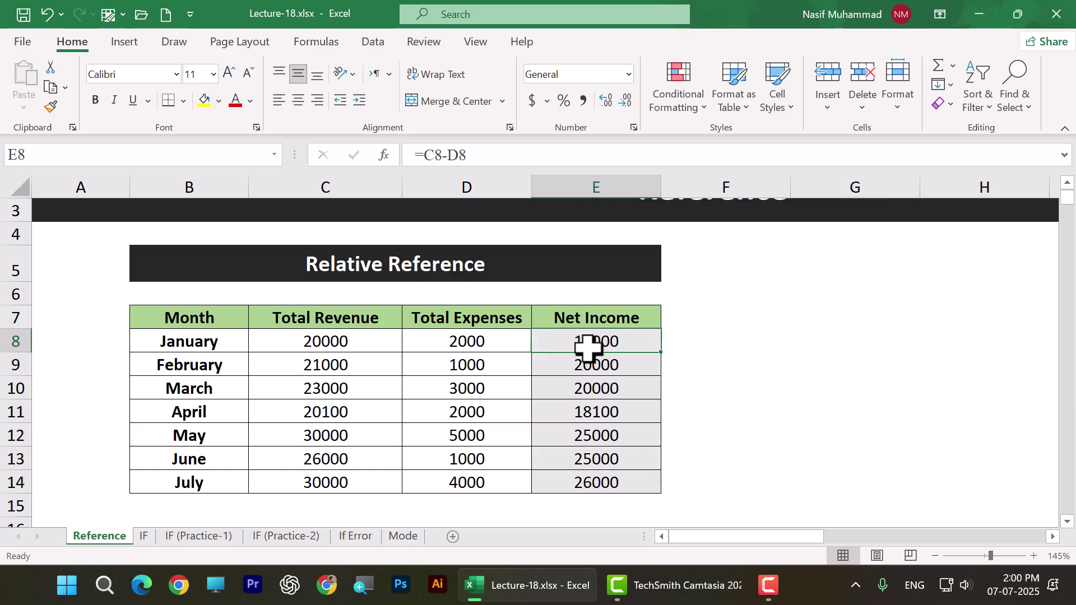
pyautogui.click(324, 47)
pyautogui.click(799, 66)
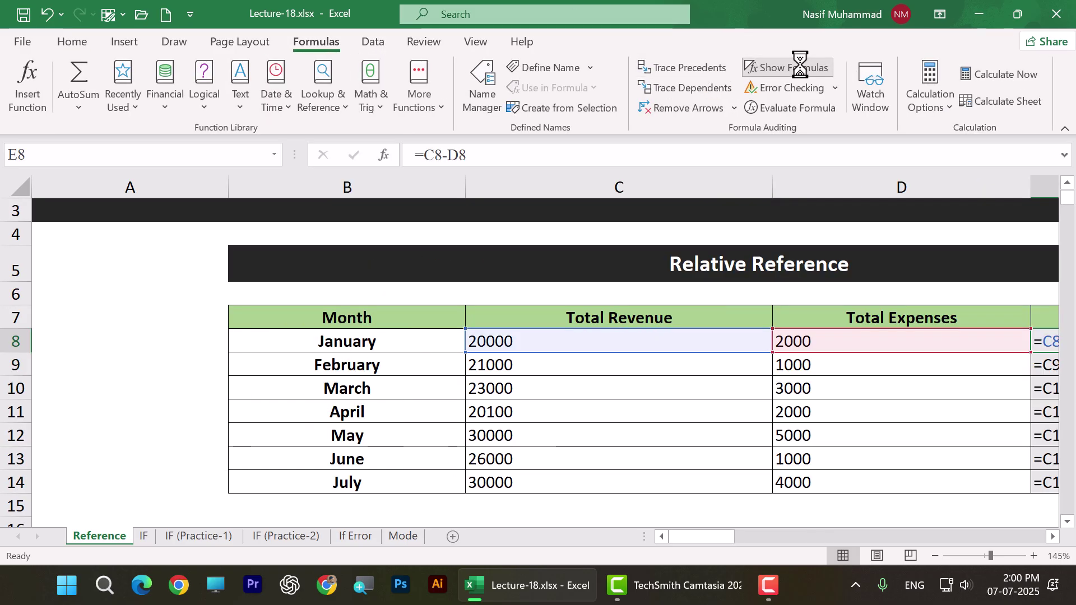
pyautogui.moveTo(724, 536); pyautogui.dragTo(757, 532)
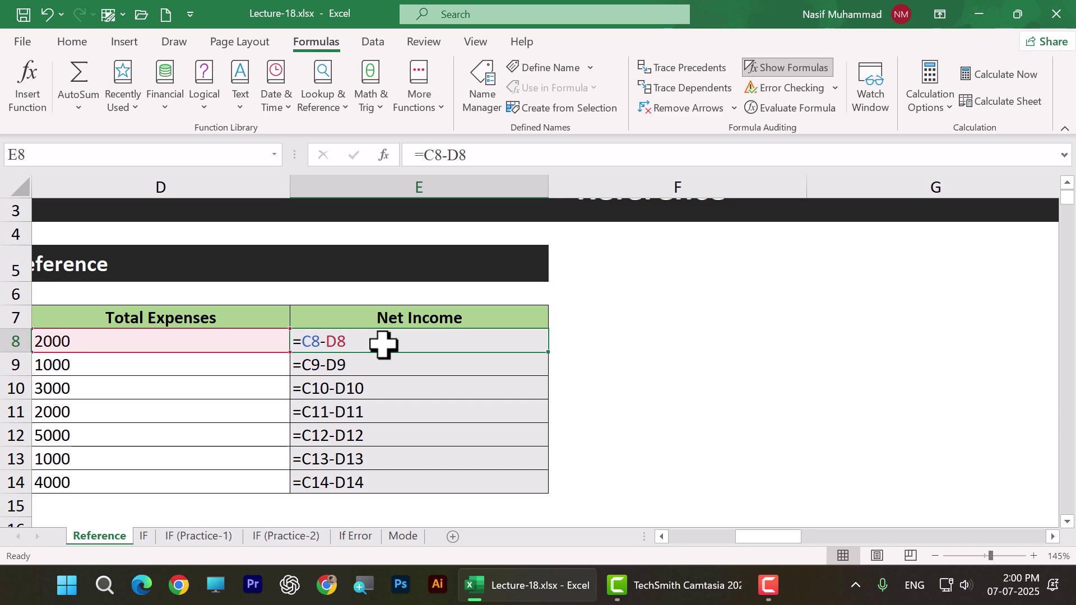
pyautogui.click(361, 366)
pyautogui.click(351, 390)
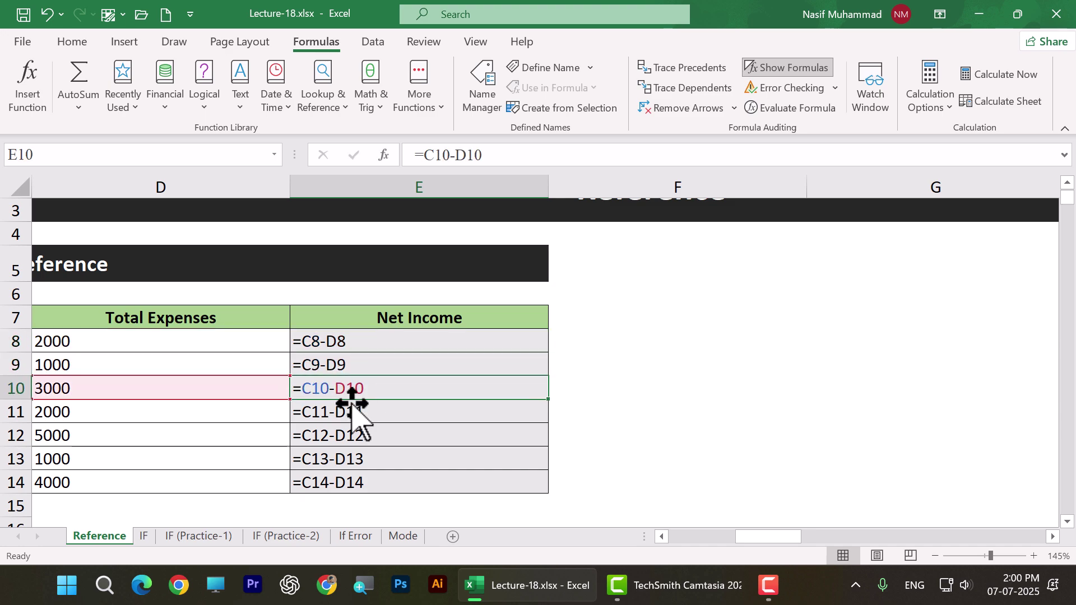
pyautogui.click(338, 413)
pyautogui.click(333, 437)
pyautogui.click(331, 462)
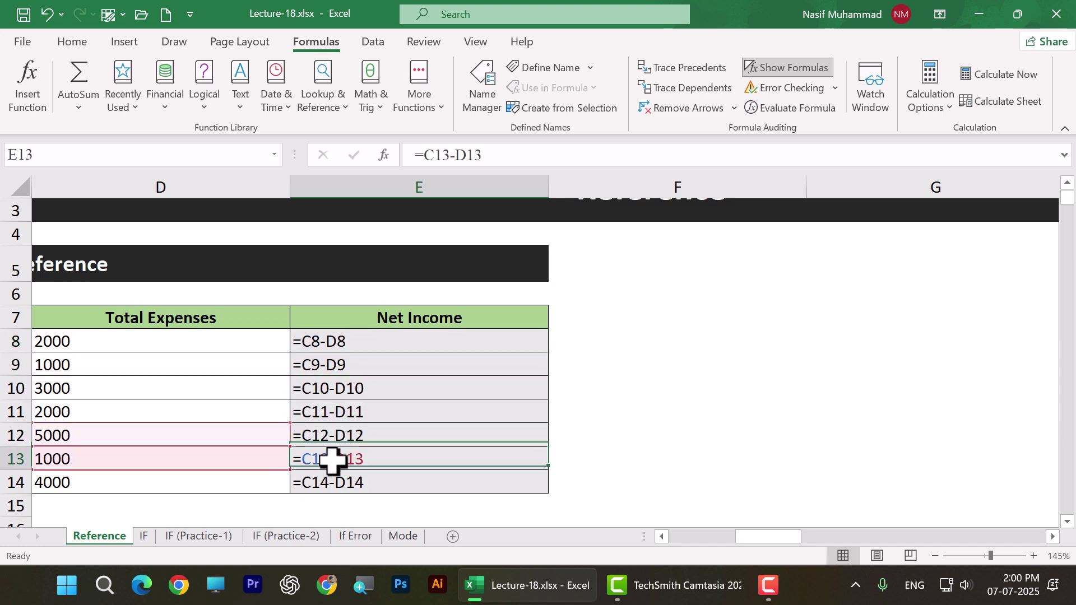
pyautogui.click(330, 366)
pyautogui.click(338, 390)
pyautogui.click(340, 412)
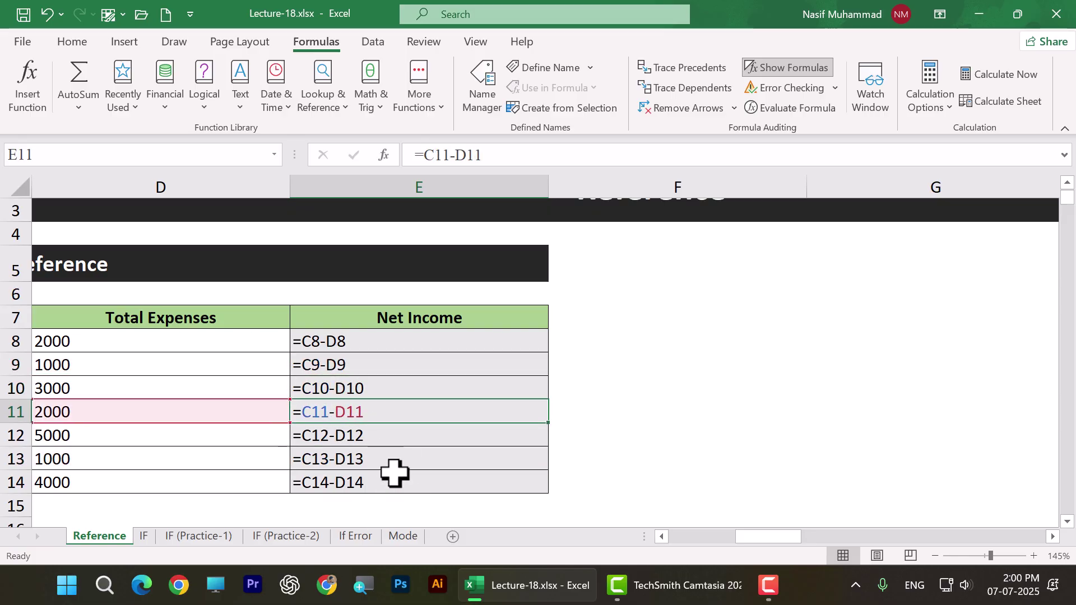
# Turn off the formula display and return to the full Relative Reference table with its calculated results
pyautogui.click(813, 65)
pyautogui.click(735, 314)
pyautogui.moveTo(775, 543); pyautogui.dragTo(678, 543)
pyautogui.moveTo(615, 359); pyautogui.dragTo(603, 470)
pyautogui.moveTo(312, 365); pyautogui.dragTo(471, 482)
pyautogui.click(667, 422)
# Examine the Absolute Reference table's Name, Total Unit and Total Bill columns and the separate Per Unit Price cell
pyautogui.scroll(-3, 608, 440)
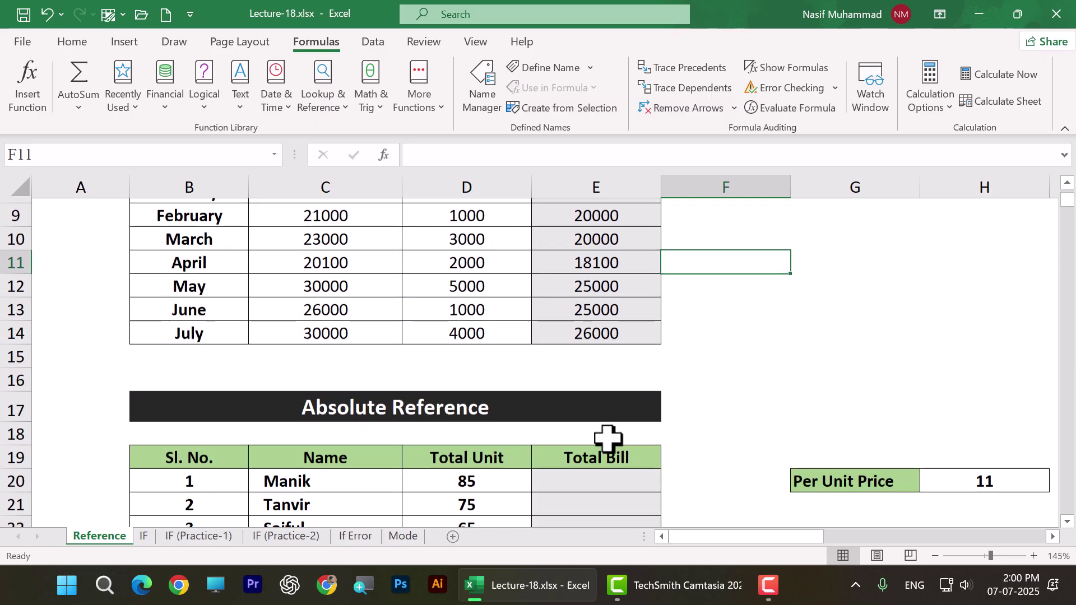
pyautogui.scroll(-1, 536, 312)
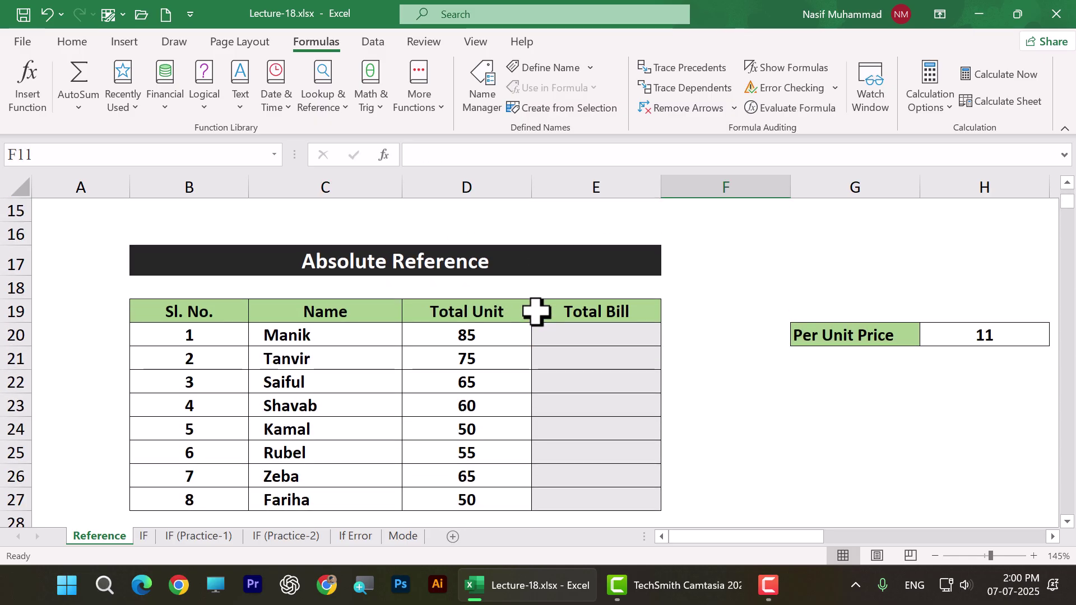
pyautogui.click(748, 365)
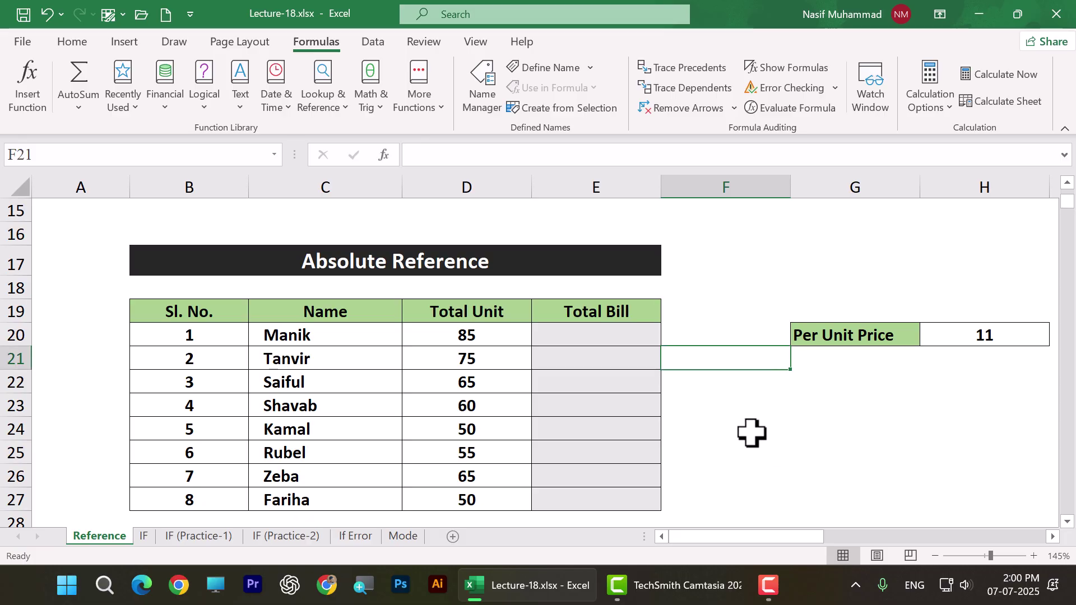
pyautogui.click(597, 340)
pyautogui.moveTo(190, 315); pyautogui.dragTo(597, 498)
pyautogui.moveTo(344, 337); pyautogui.dragTo(365, 473)
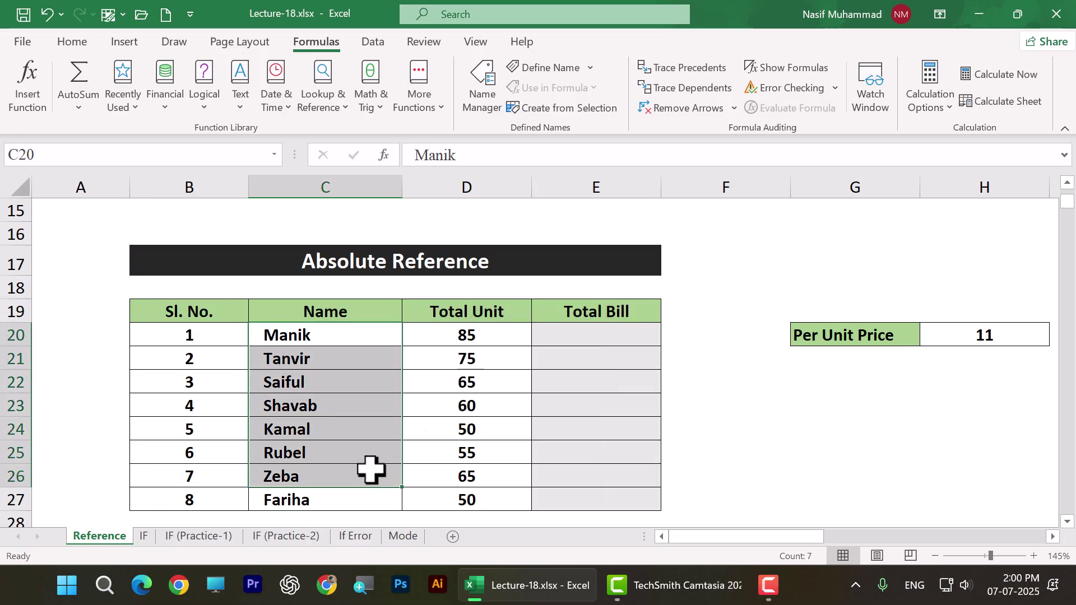
pyautogui.moveTo(492, 336); pyautogui.dragTo(485, 474)
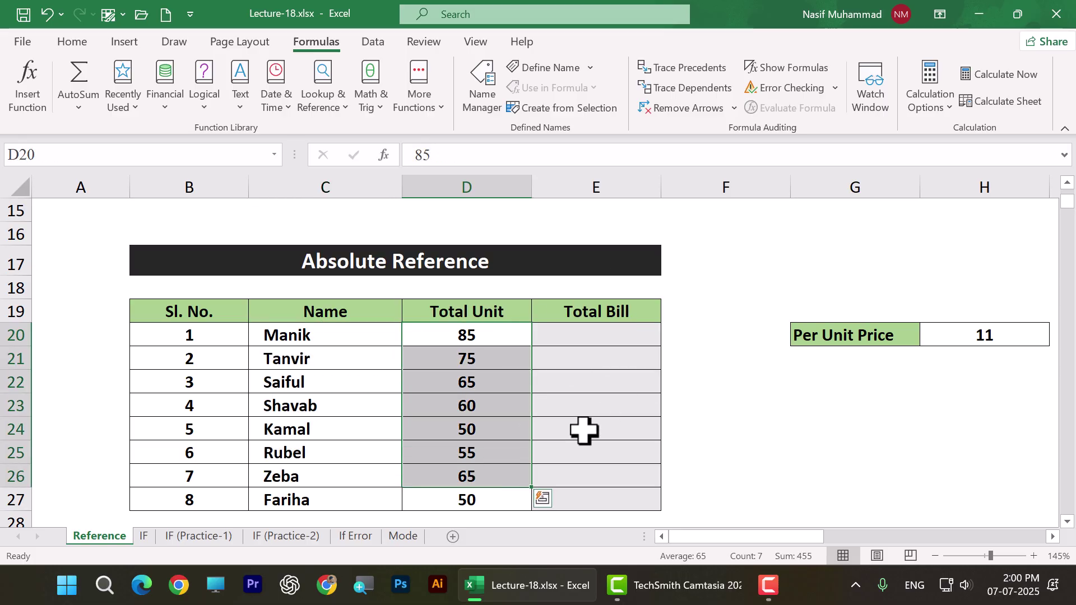
pyautogui.moveTo(589, 341); pyautogui.dragTo(594, 356)
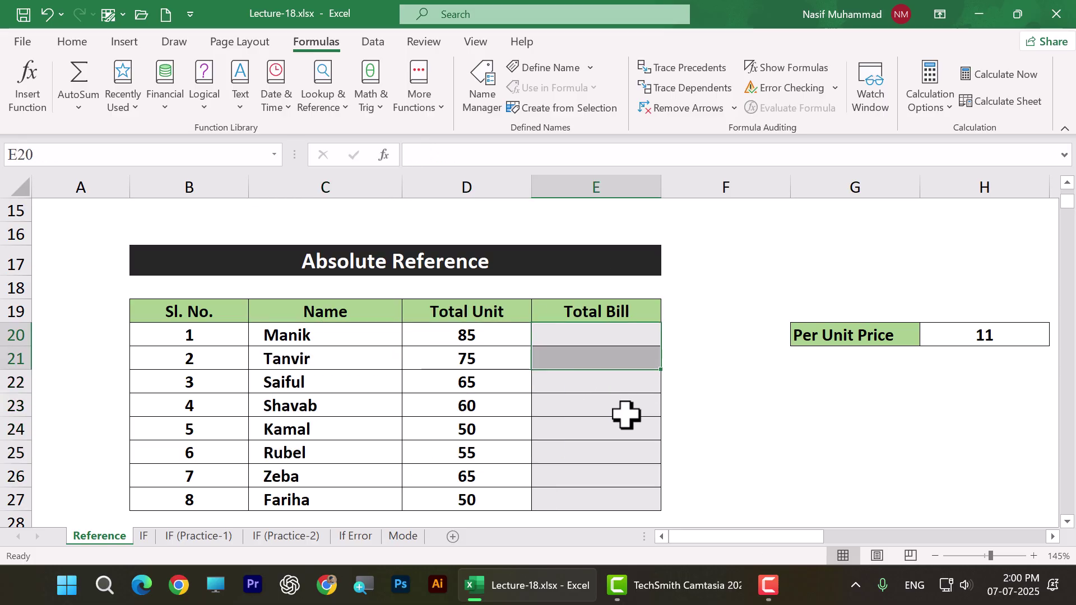
pyautogui.click(619, 382)
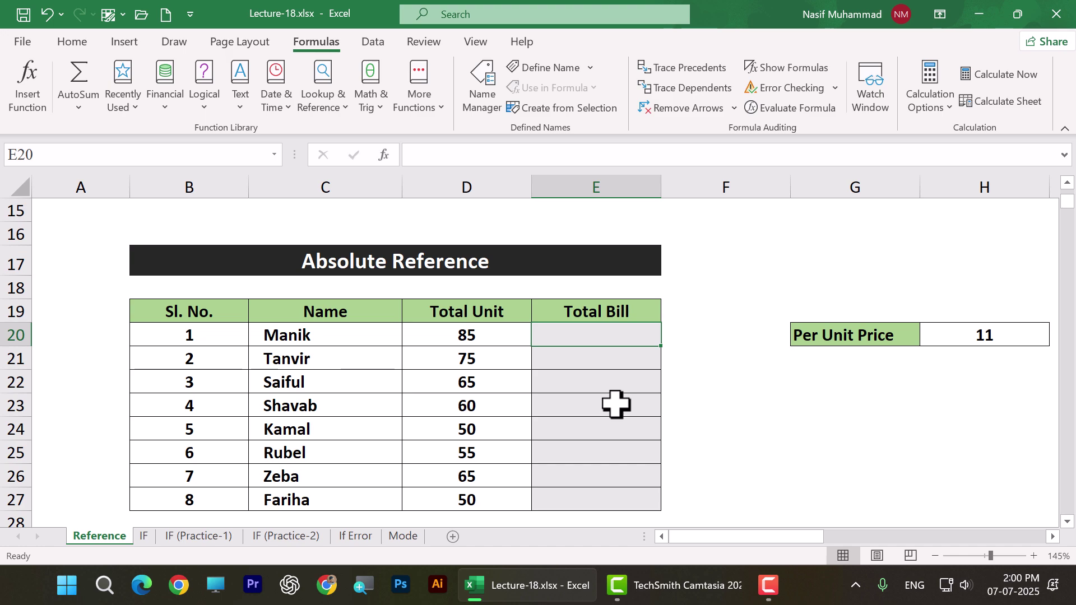
pyautogui.click(331, 340)
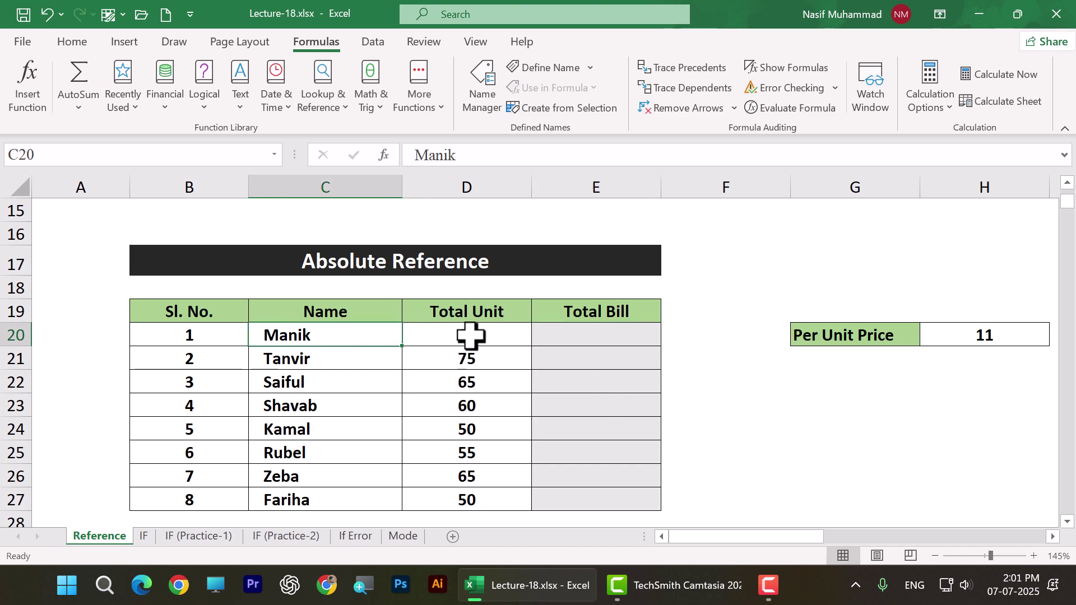
pyautogui.click(466, 337)
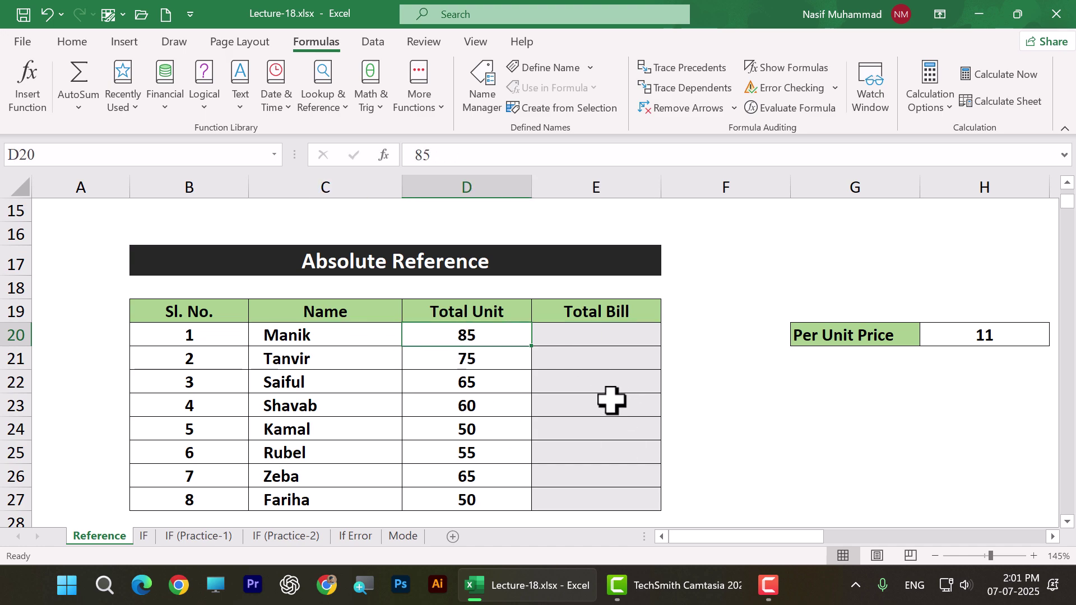
pyautogui.click(1019, 338)
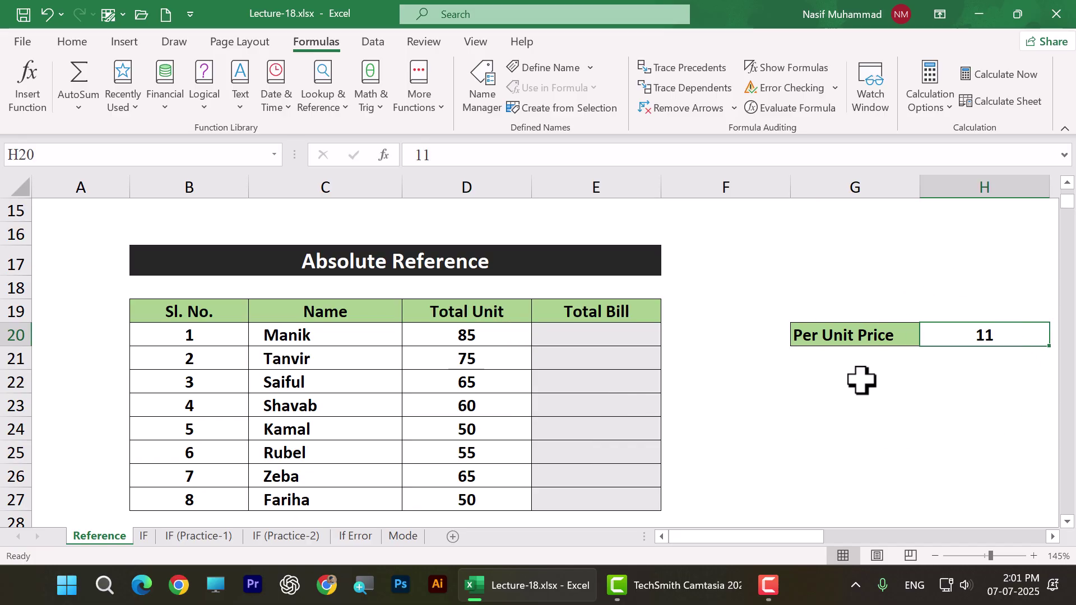
# Calculate the first person's total bill in E20 as total units times the per unit price with =D20*H20
pyautogui.click(601, 333)
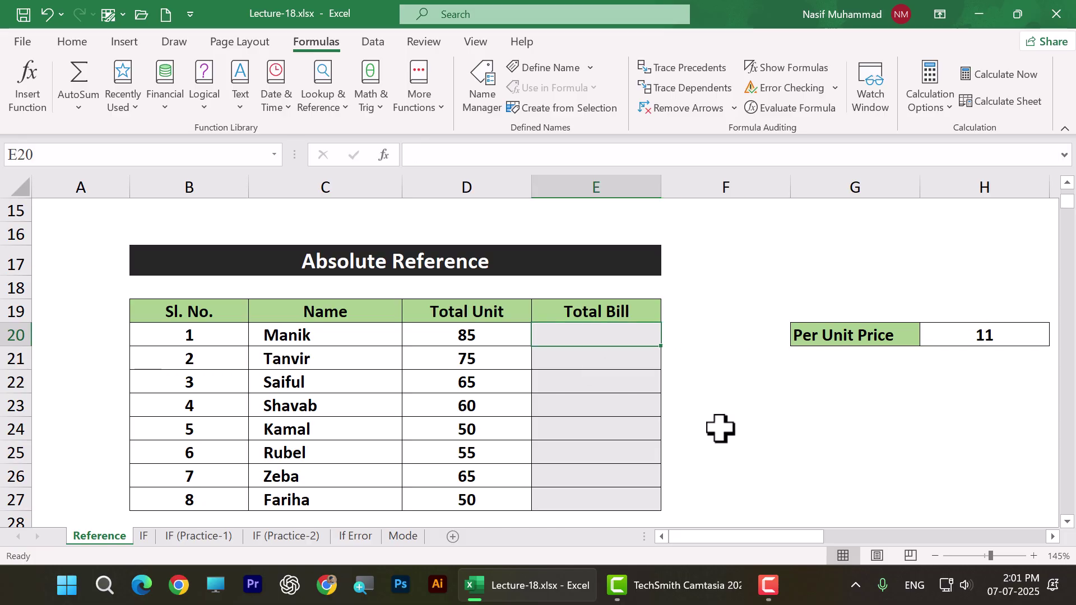
pyautogui.write('=')
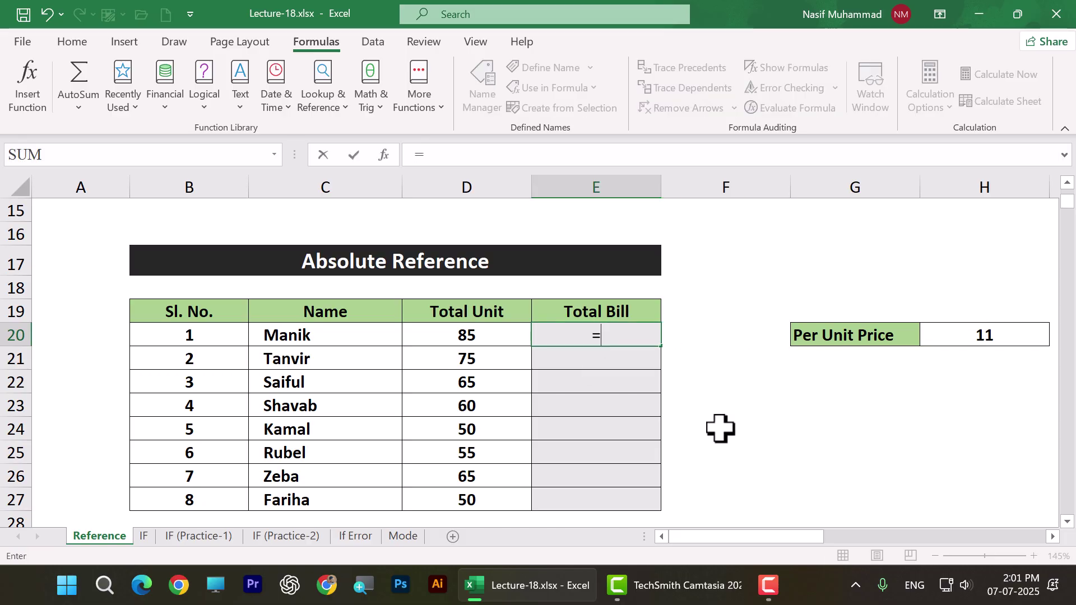
pyautogui.click(452, 334)
pyautogui.write('*')
pyautogui.click(985, 340)
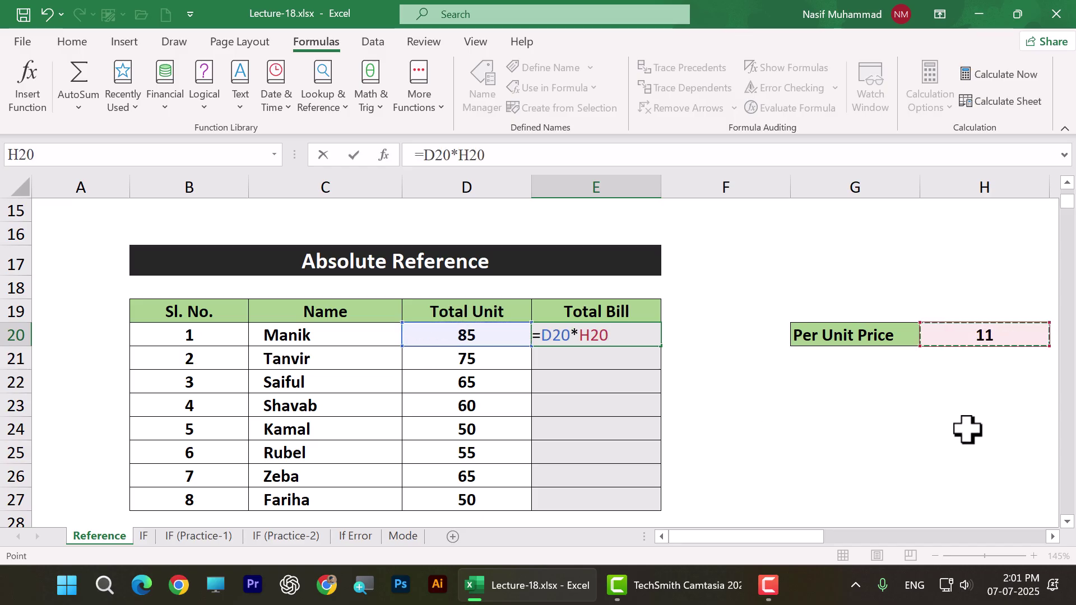
pyautogui.press('Return')
pyautogui.click(884, 389)
pyautogui.click(632, 339)
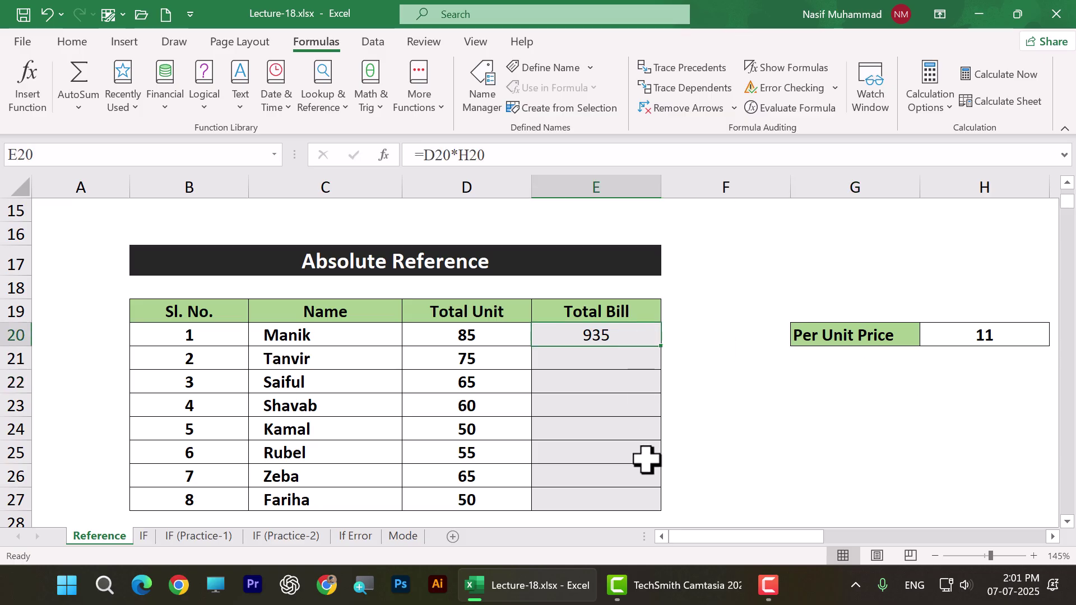
# Fill the Total Bill formula from E20 down to E27 for all remaining people
pyautogui.moveTo(312, 360); pyautogui.dragTo(323, 503)
pyautogui.click(628, 340)
pyautogui.moveTo(662, 347); pyautogui.dragTo(670, 522)
pyautogui.click(617, 365)
pyautogui.click(671, 397)
pyautogui.moveTo(645, 362); pyautogui.dragTo(646, 503)
# Compare the filled Total Bill column with the Net Income column in the Relative Reference table
pyautogui.scroll(5, 662, 418)
pyautogui.scroll(-1, 662, 418)
pyautogui.moveTo(623, 341); pyautogui.dragTo(629, 439)
pyautogui.scroll(-4, 598, 344)
pyautogui.click(621, 408)
pyautogui.scroll(1, 625, 381)
# Inspect the Total Bill formulas in E20:E24 and the cells they reference below the Per Unit Price, leaving all formulas unchanged
pyautogui.doubleClick(620, 303)
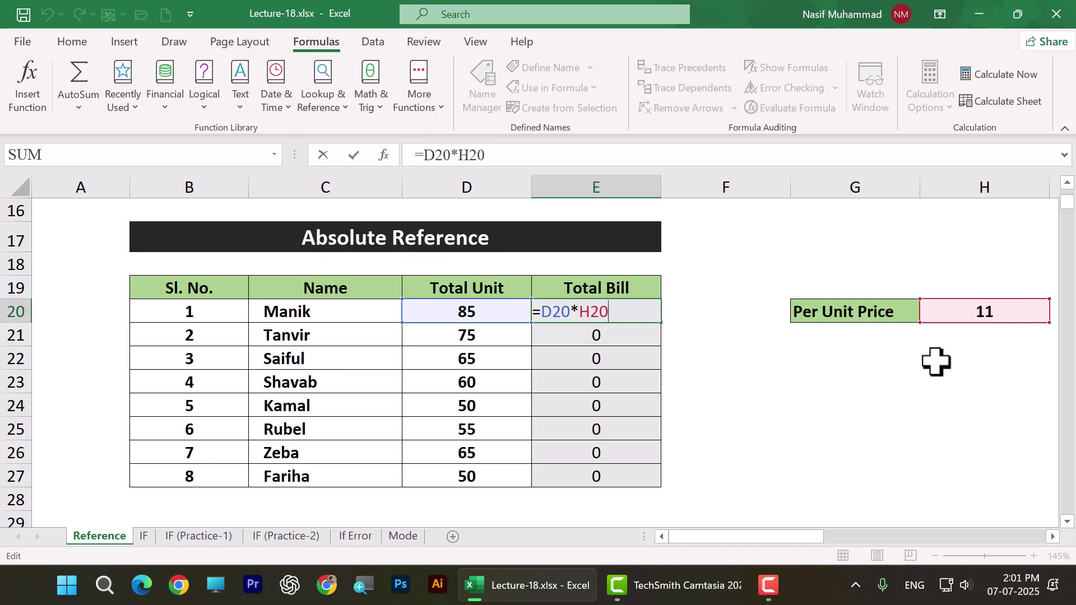
pyautogui.press('Return')
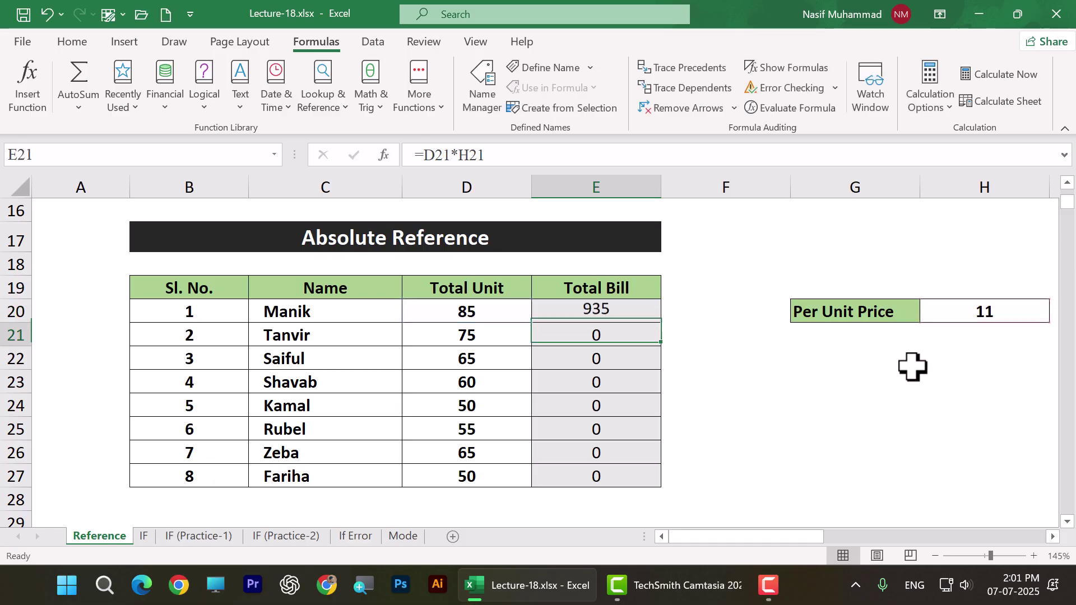
pyautogui.doubleClick(598, 336)
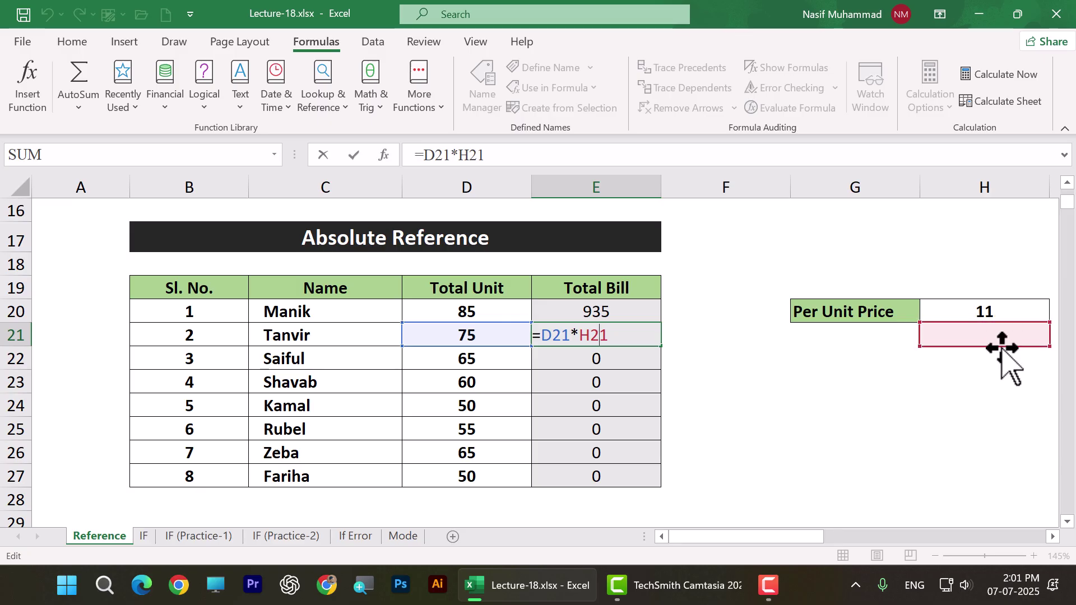
pyautogui.press('Return')
pyautogui.doubleClick(600, 359)
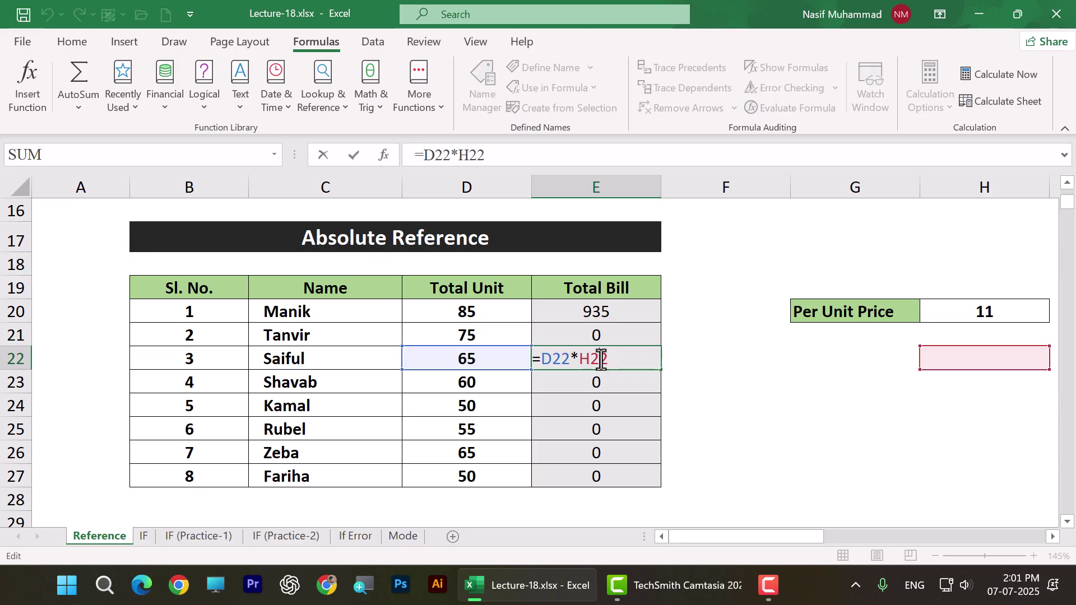
pyautogui.press('Return')
pyautogui.doubleClick(605, 378)
pyautogui.press('Return')
pyautogui.doubleClick(604, 398)
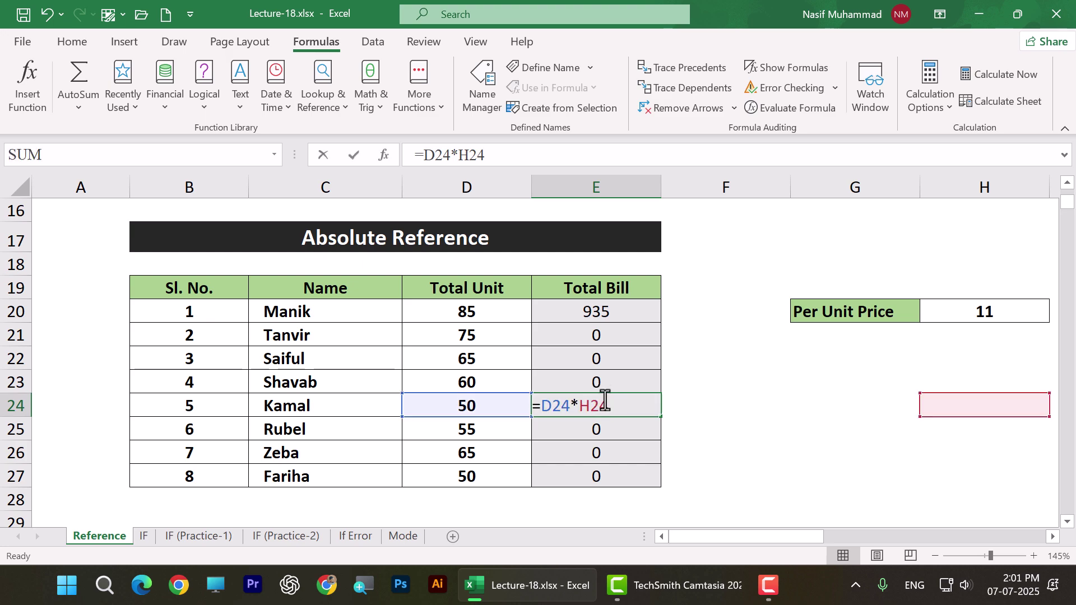
pyautogui.press('Return')
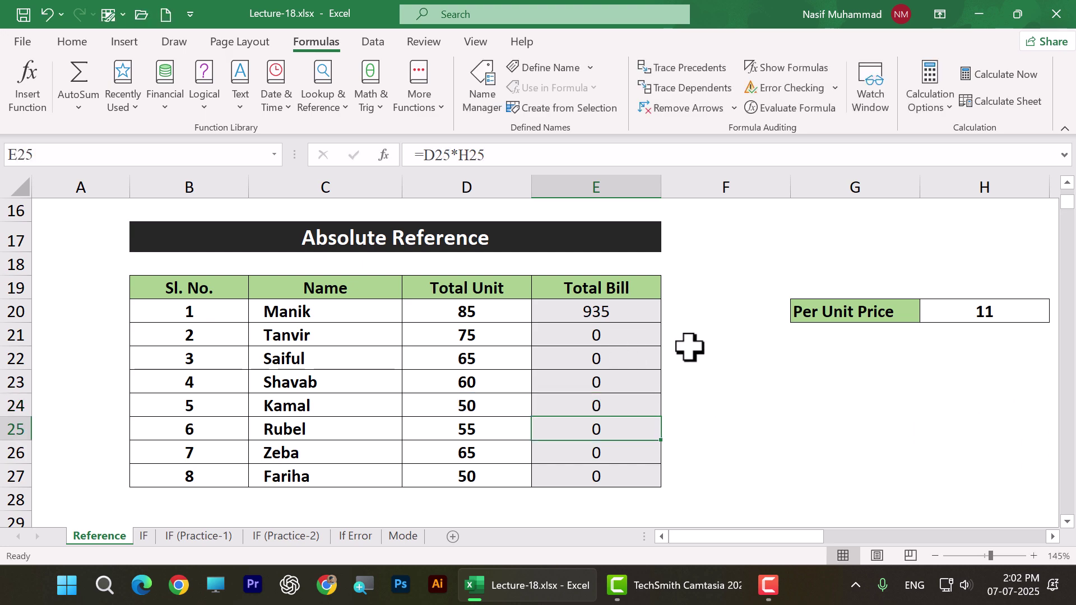
pyautogui.click(992, 340)
pyautogui.moveTo(988, 341); pyautogui.dragTo(995, 477)
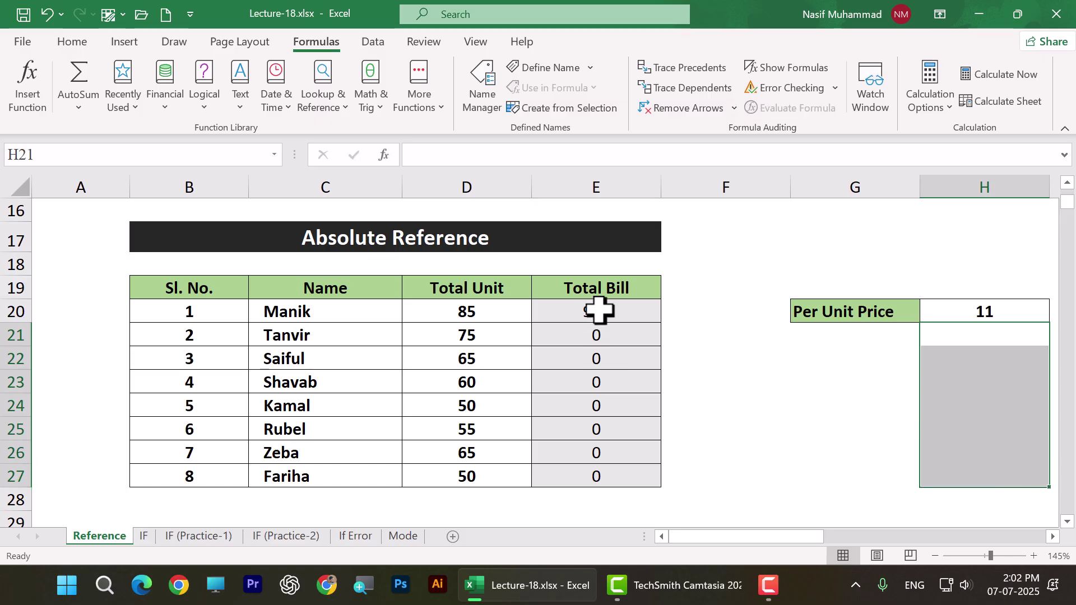
# Inspect the second person's Total Bill formula in E21 and the cells it references
pyautogui.click(600, 337)
pyautogui.doubleClick(623, 337)
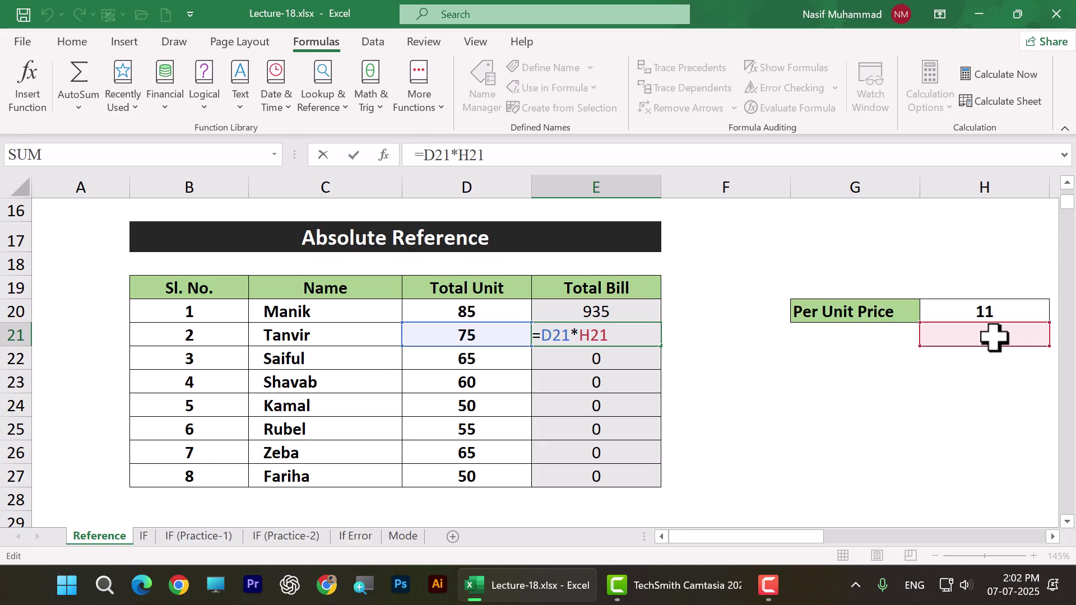
pyautogui.press('Return')
pyautogui.press('Up')
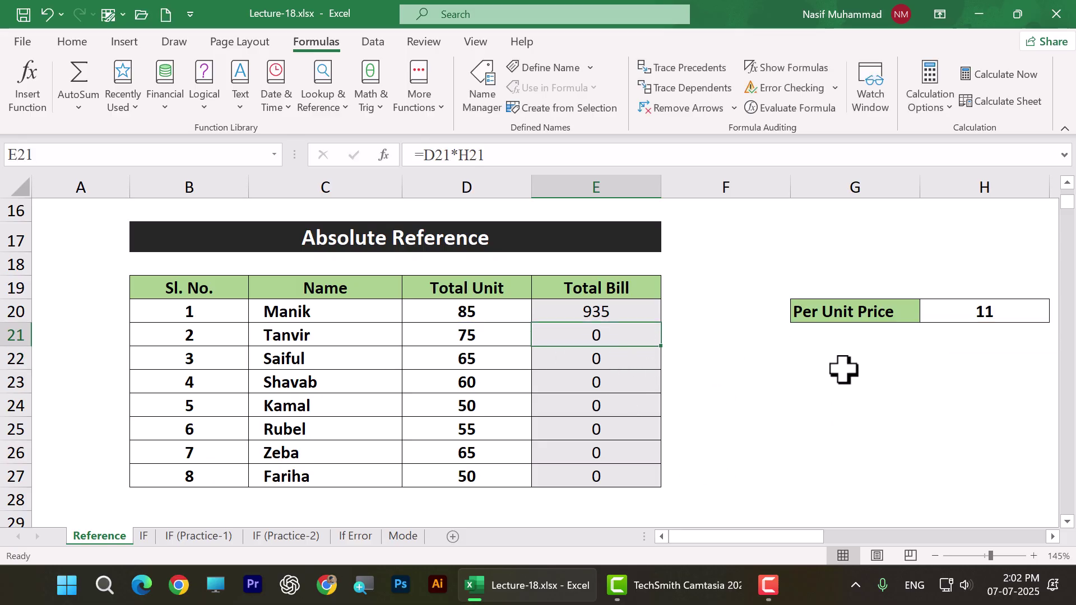
# Enter 10 as a trial price in H21, directly below the Per Unit Price
pyautogui.click(978, 337)
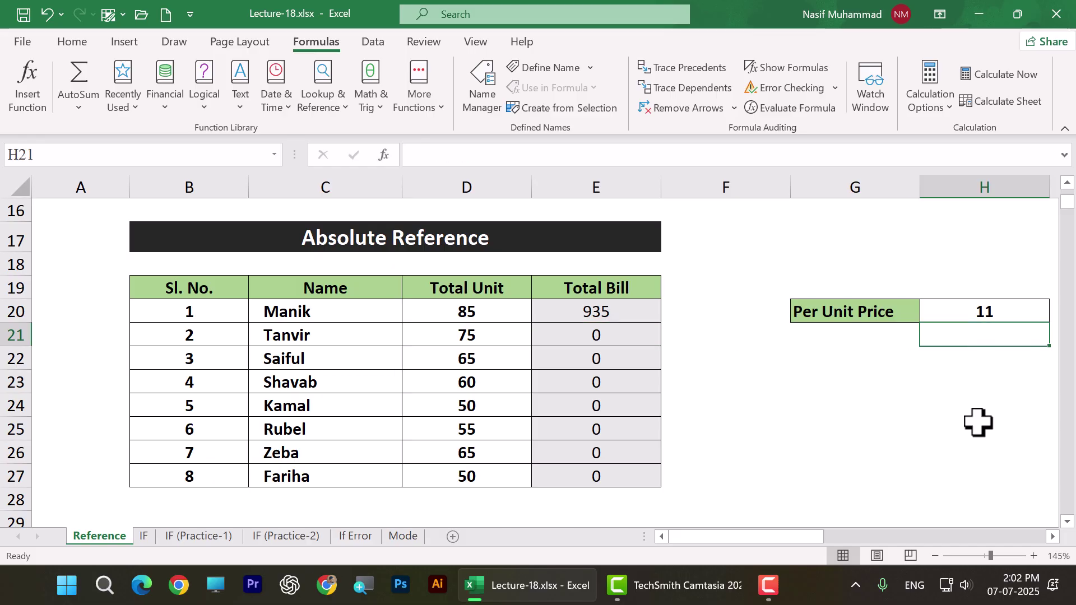
pyautogui.write('1')
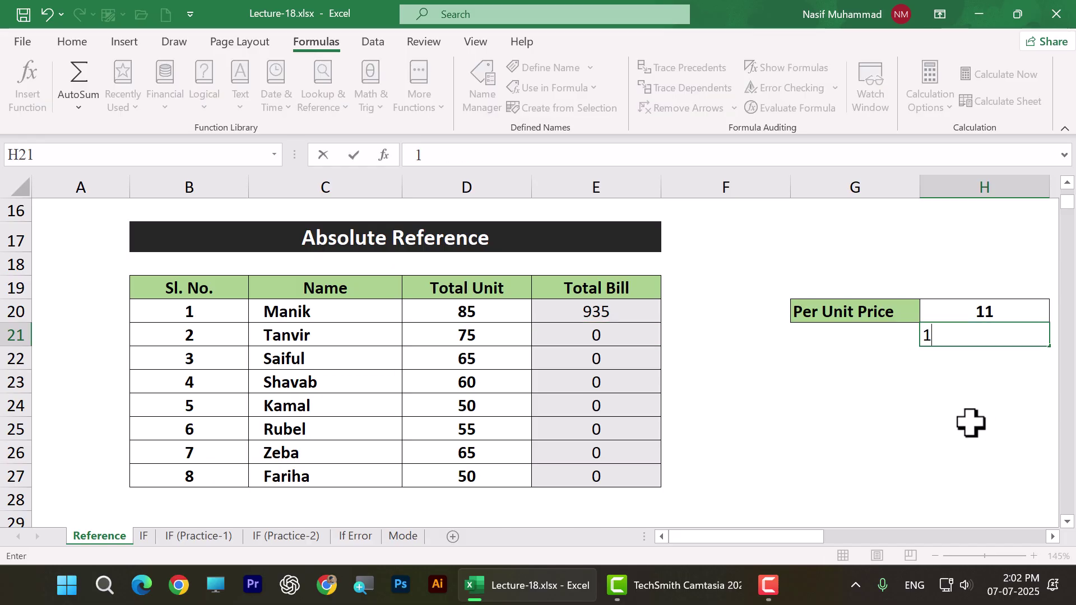
pyautogui.write('0')
pyautogui.click(971, 423)
pyautogui.click(596, 337)
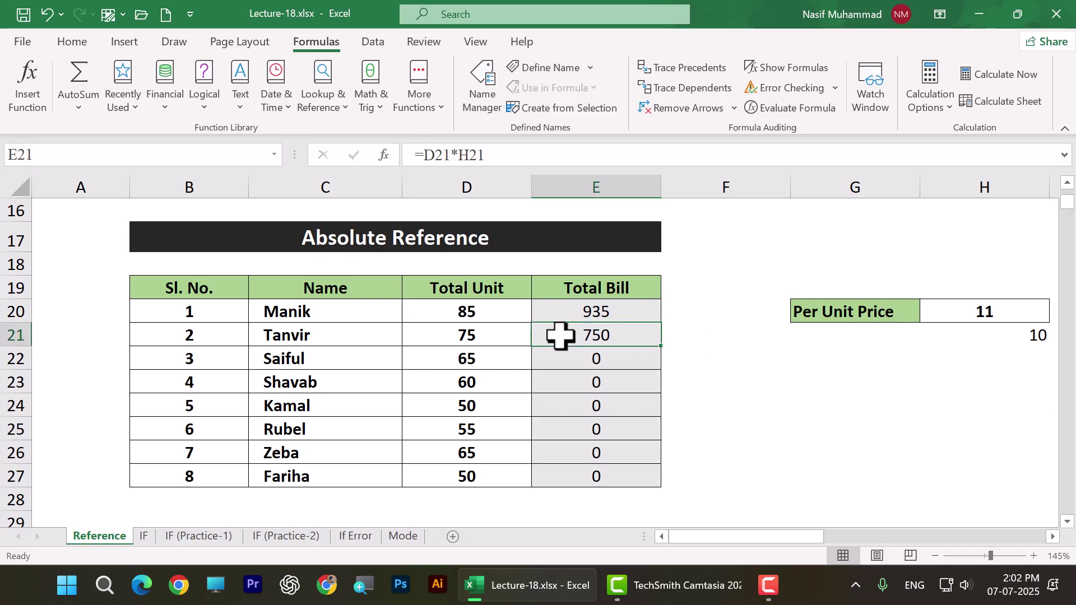
# Check how the Total Bill formula in E21 uses the trial price in H21
pyautogui.click(485, 333)
pyautogui.doubleClick(623, 335)
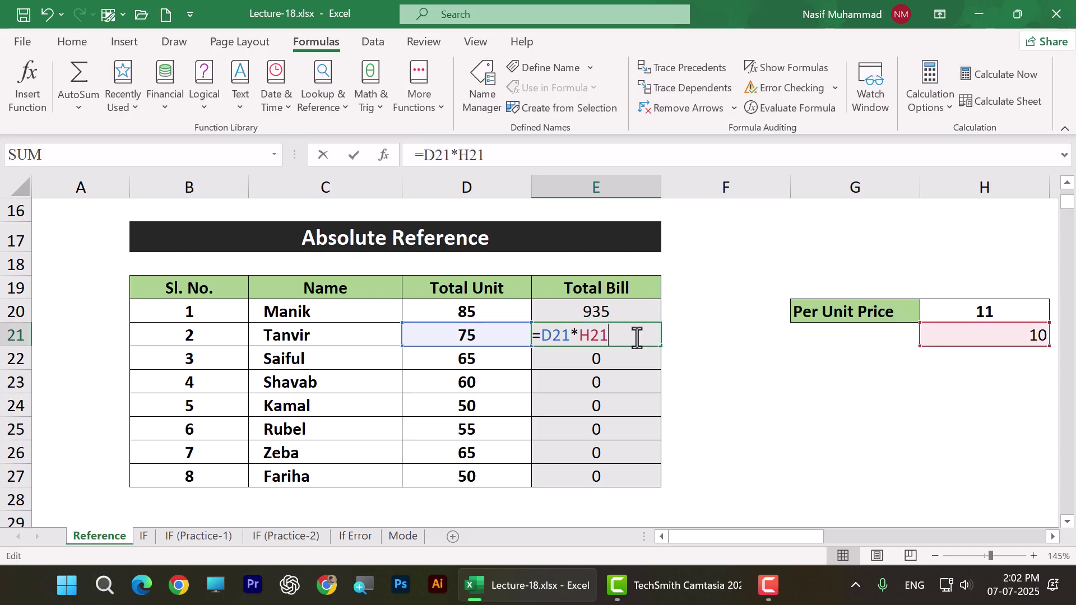
pyautogui.press('Return')
pyautogui.click(557, 338)
# Clear the trial price from H21 and return to the Per Unit Price in H20
pyautogui.click(1001, 339)
pyautogui.press('Delete')
pyautogui.click(964, 308)
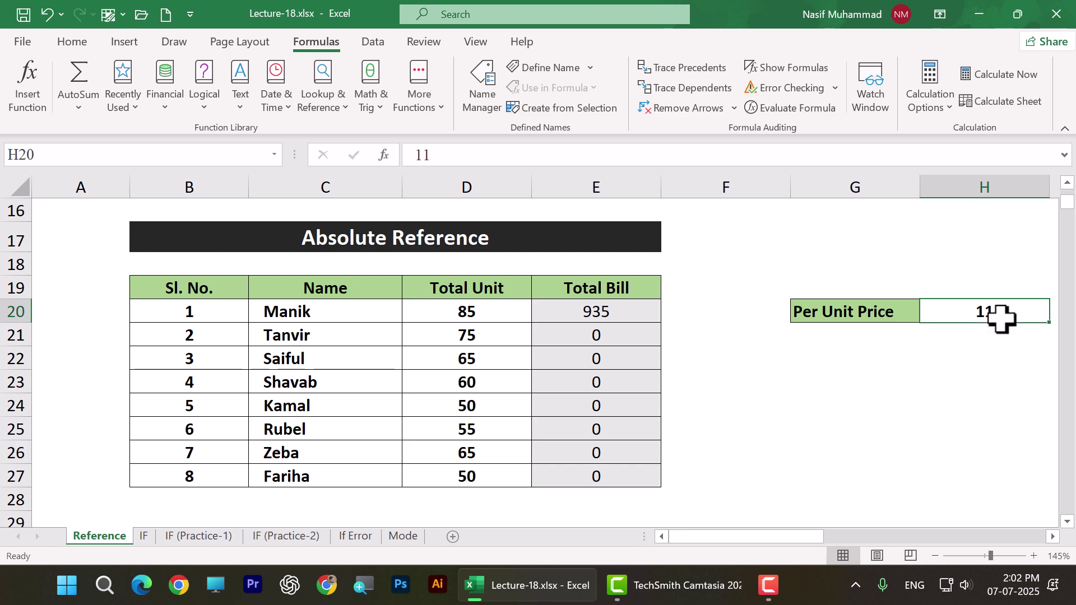
# Make the Per Unit Price reference absolute in E20 so the Total Bill formula reads =D20*$H$20
pyautogui.doubleClick(602, 314)
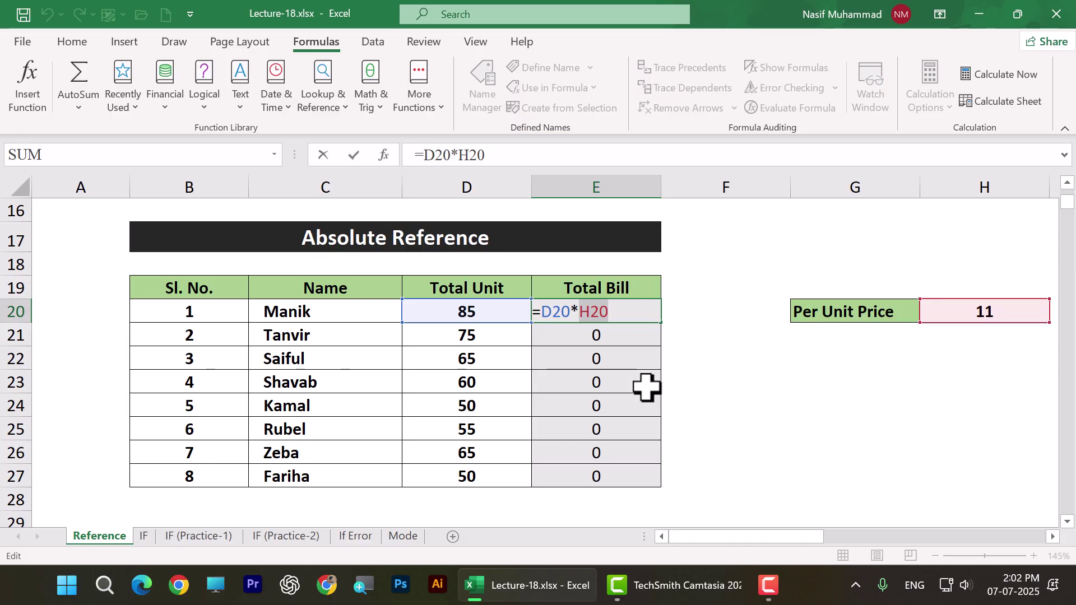
pyautogui.press('F4')
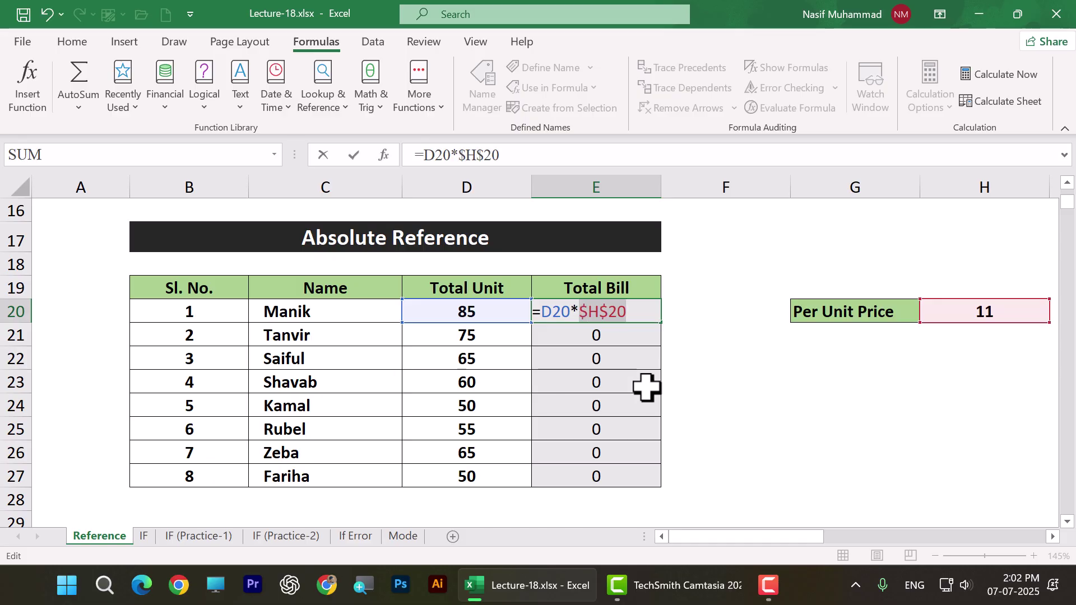
pyautogui.hotkey('ctrl', 'z')
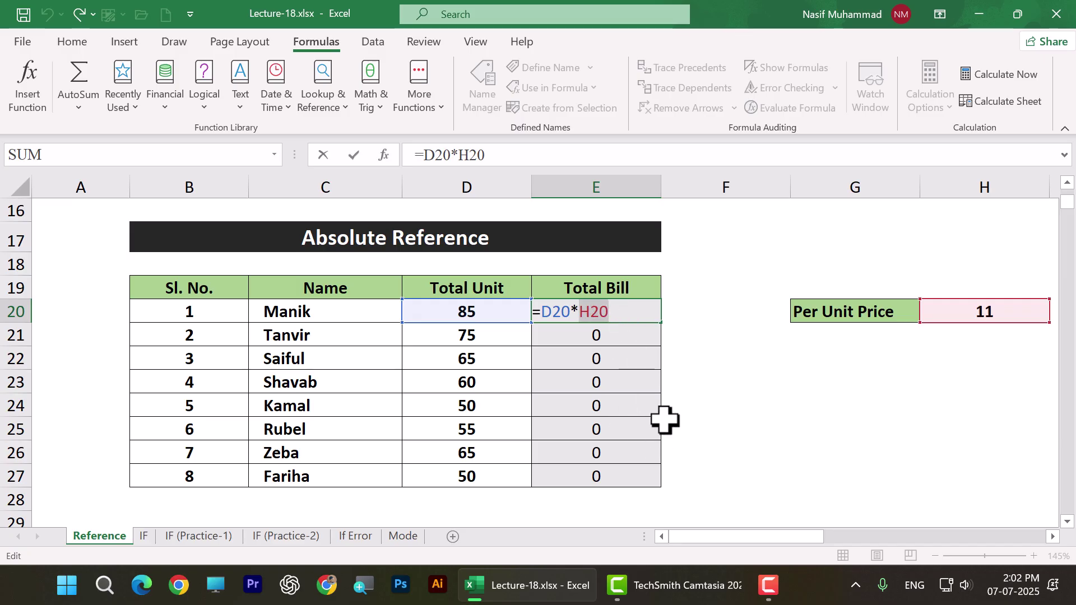
pyautogui.press('F4')
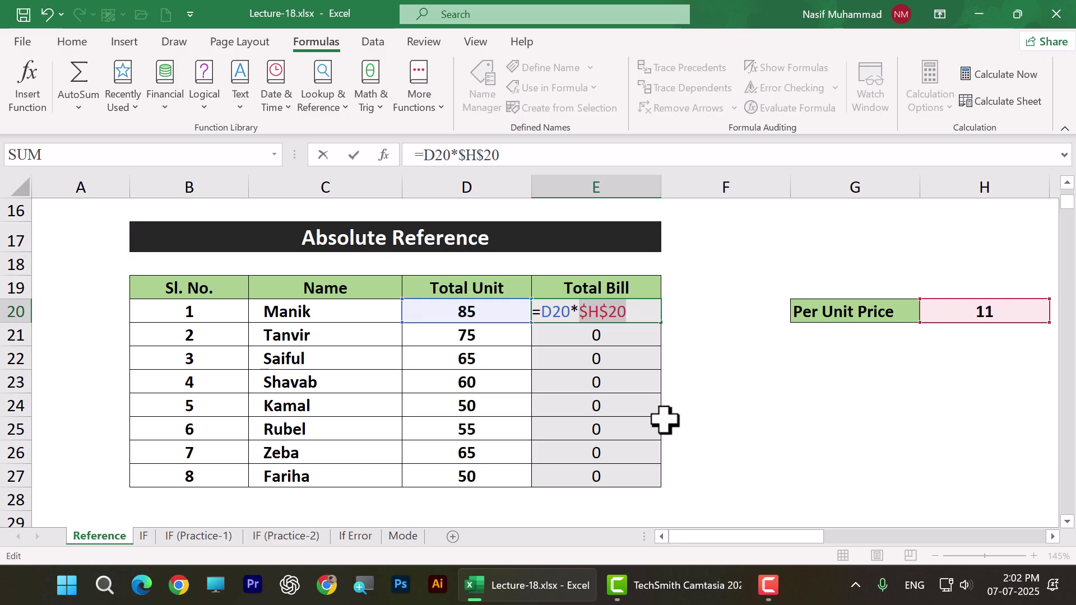
pyautogui.press('Return')
# Fill the Total Bill formula with the absolute reference from E20 down to E27
pyautogui.click(630, 307)
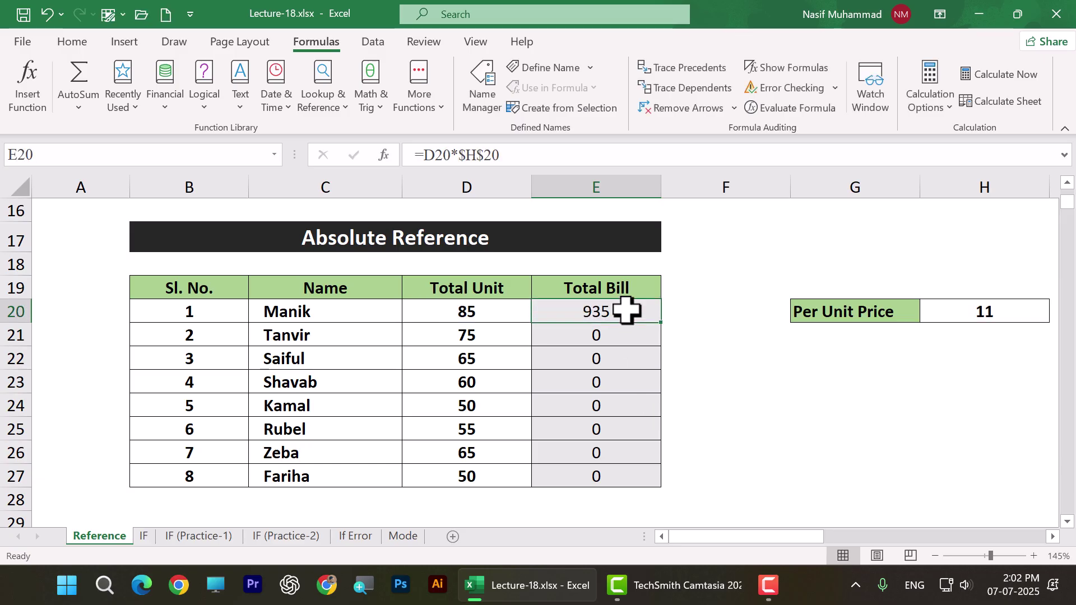
pyautogui.moveTo(662, 325); pyautogui.dragTo(649, 487)
pyautogui.click(706, 493)
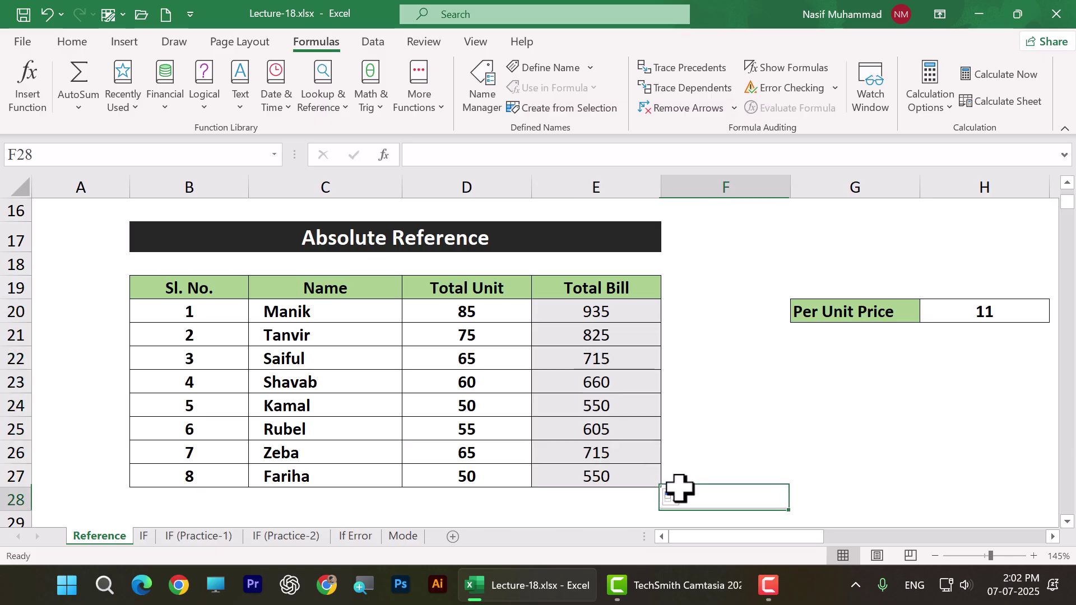
# Inspect the formula in E27 and compare the filled Total Bill column with the fixed Per Unit Price in H20
pyautogui.click(622, 474)
pyautogui.doubleClick(623, 473)
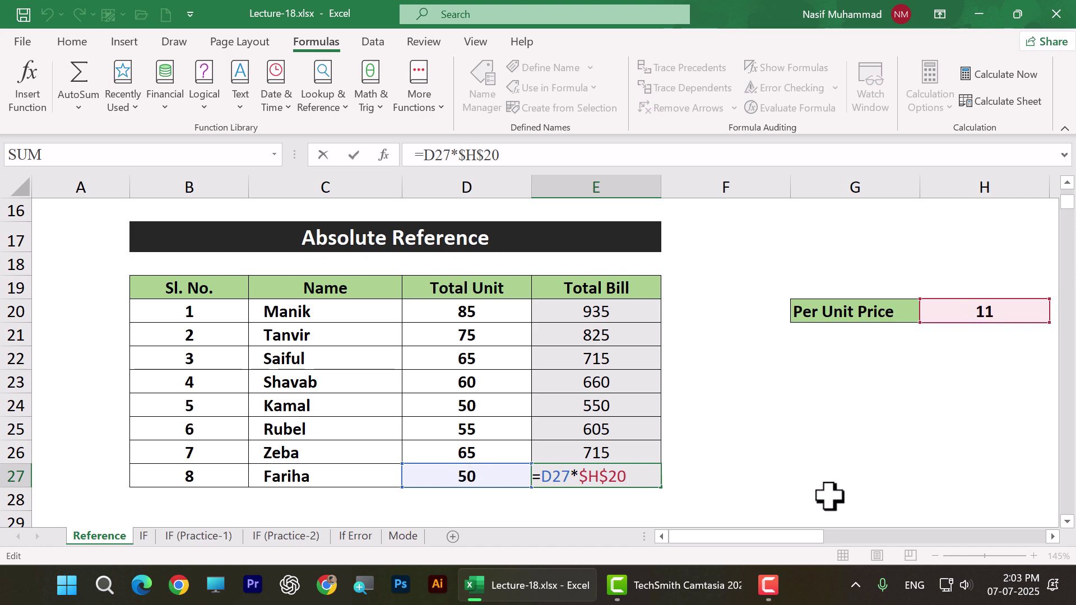
pyautogui.press('Return')
pyautogui.click(987, 309)
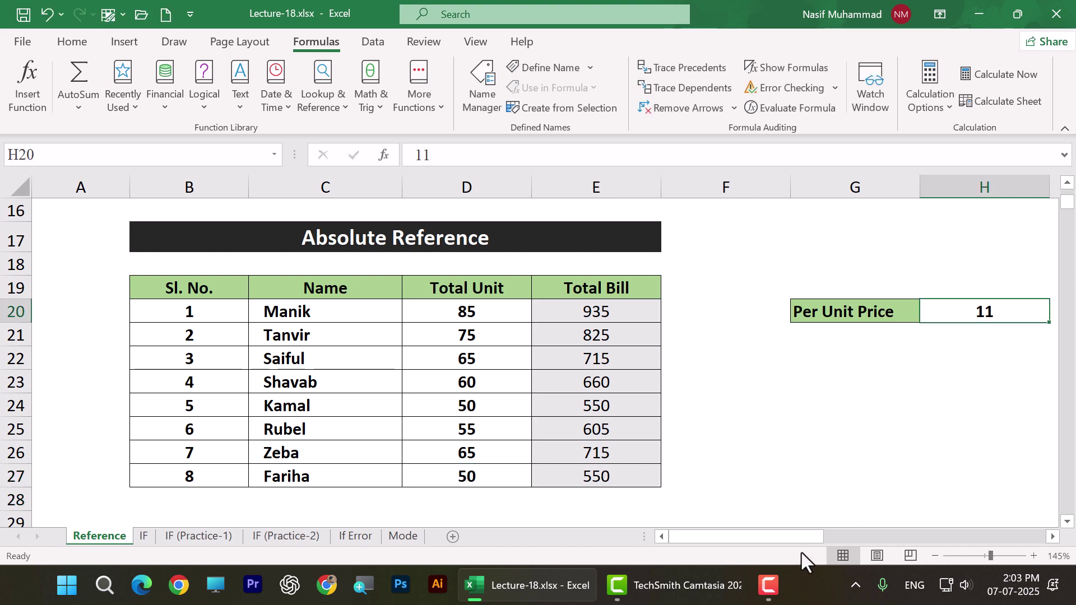
pyautogui.click(728, 375)
pyautogui.moveTo(591, 316); pyautogui.dragTo(594, 475)
pyautogui.click(764, 426)
pyautogui.click(978, 308)
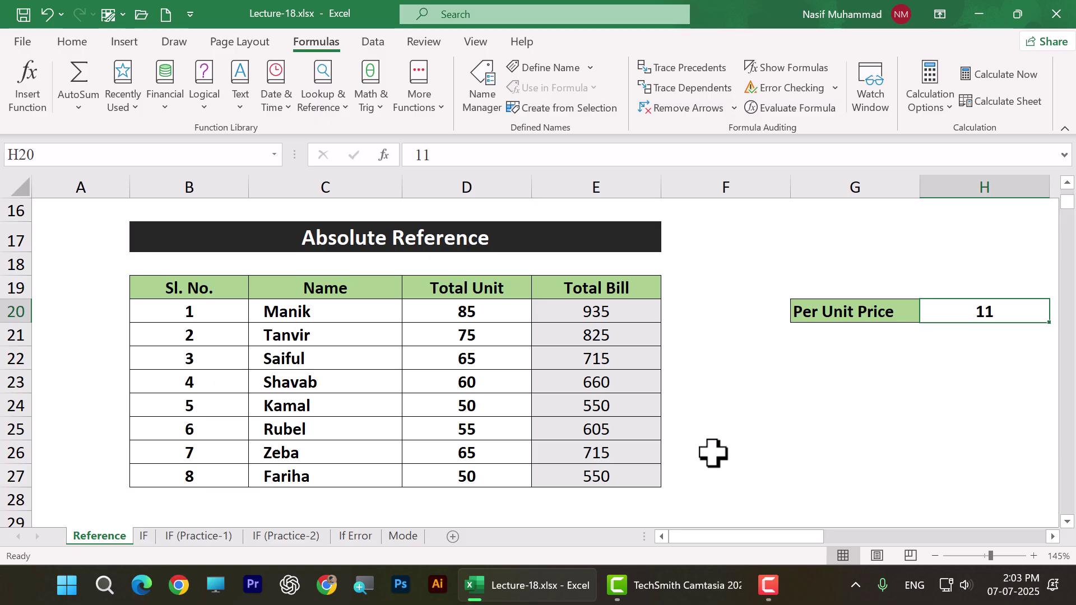
# Preview the Mixed Reference table, and re-examine the $H$20 part of the Total Bill formula in E20 without changing it
pyautogui.scroll(-3, 716, 421)
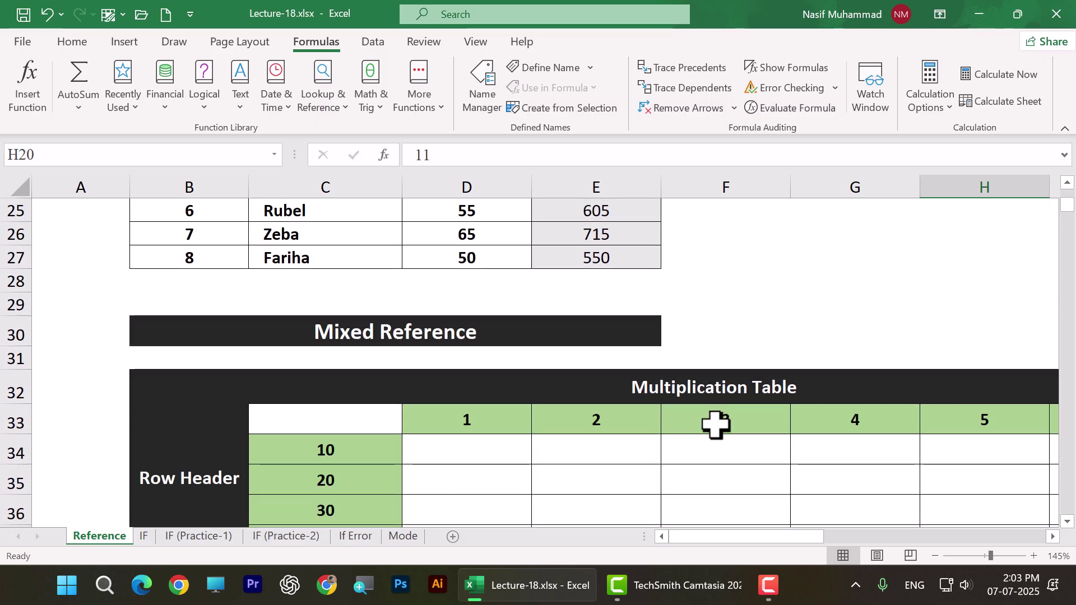
pyautogui.scroll(-2, 716, 424)
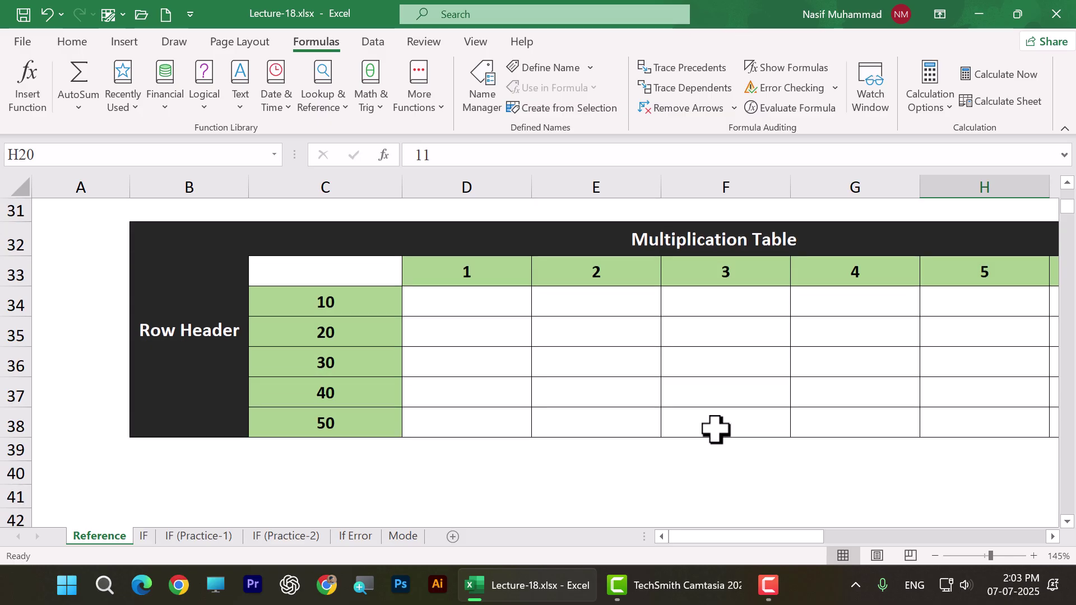
pyautogui.scroll(1, 697, 383)
pyautogui.scroll(-1, 697, 382)
pyautogui.scroll(4, 697, 382)
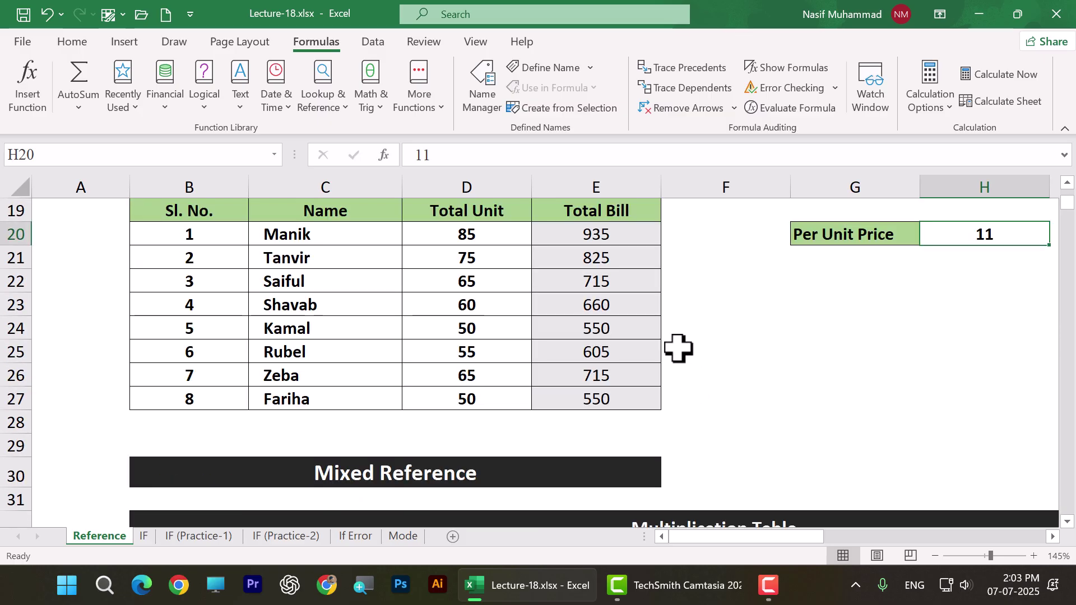
pyautogui.click(619, 234)
pyautogui.doubleClick(637, 235)
pyautogui.moveTo(630, 233); pyautogui.dragTo(569, 235)
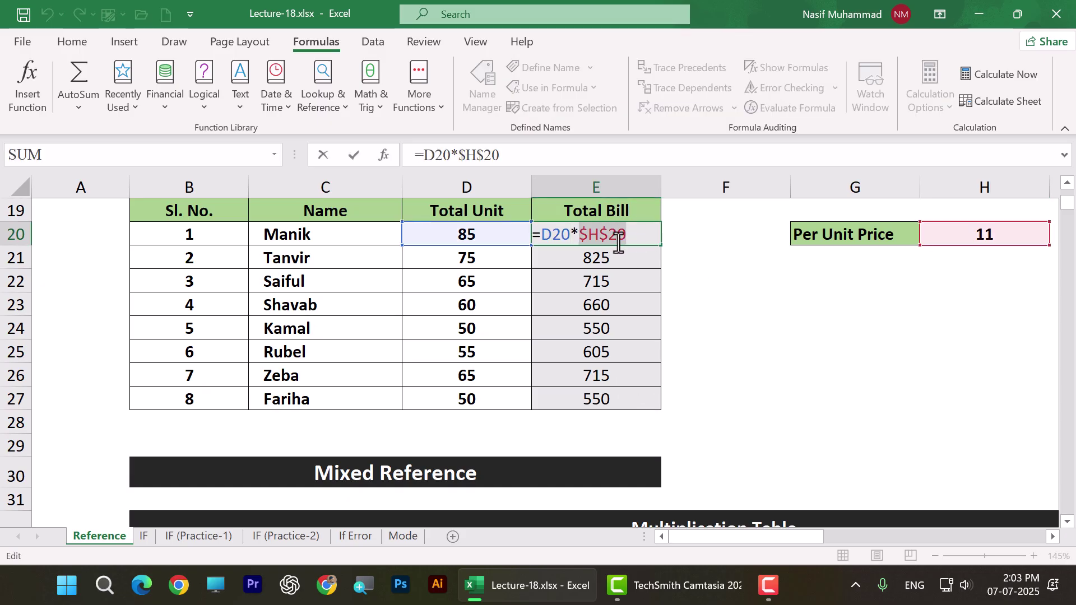
pyautogui.click(600, 236)
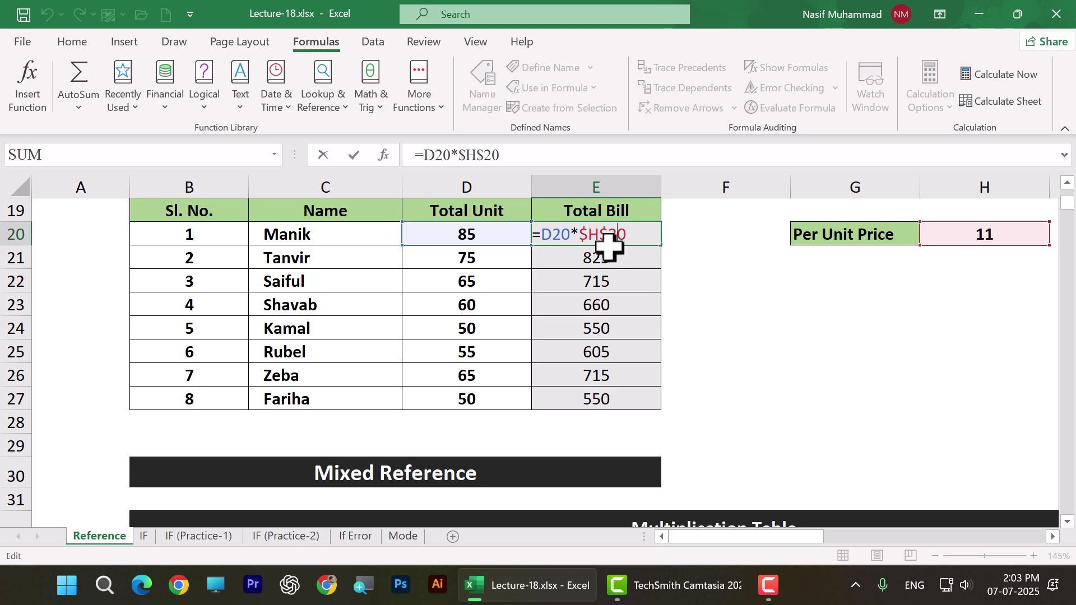
pyautogui.press('Return')
# Examine how the Multiplication Table cells pair the row headers in column C with the column headers in row 33
pyautogui.scroll(-6, 561, 336)
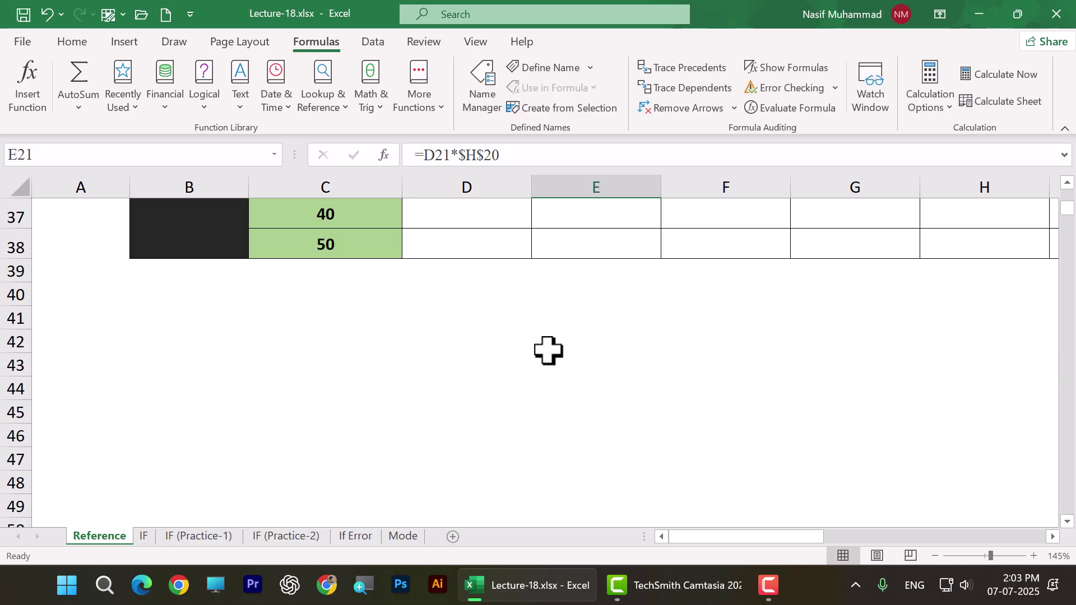
pyautogui.scroll(2, 538, 348)
pyautogui.moveTo(475, 293); pyautogui.dragTo(1026, 428)
pyautogui.click(819, 394)
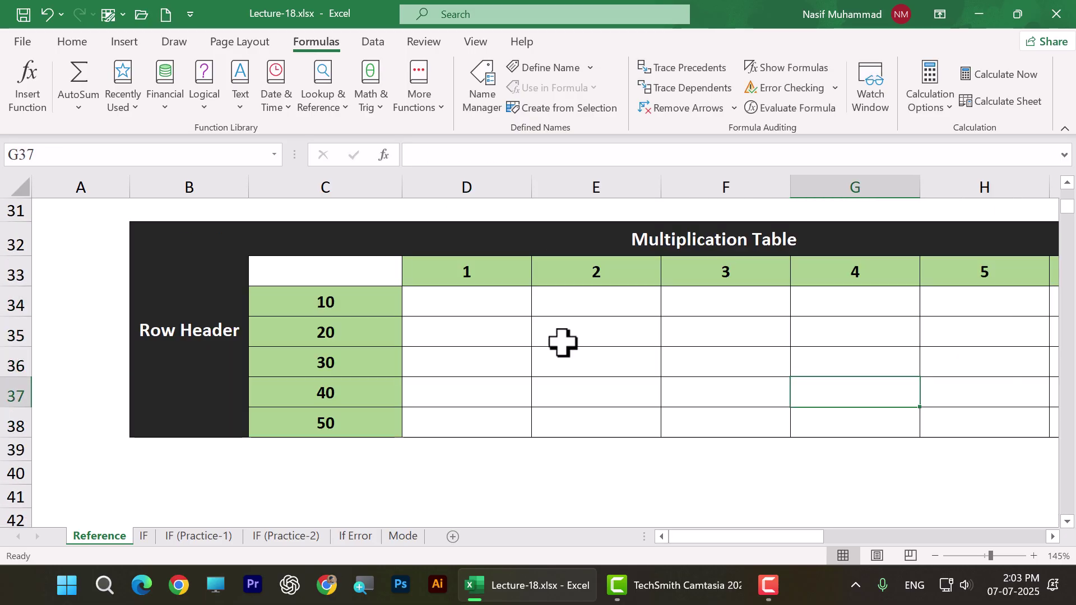
pyautogui.click(479, 307)
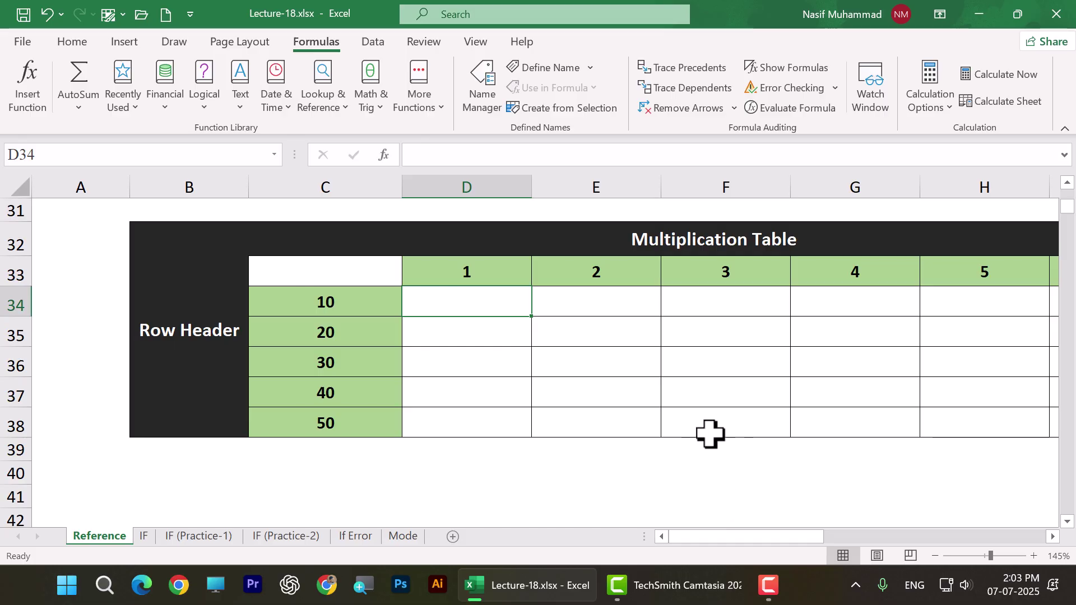
pyautogui.click(331, 303)
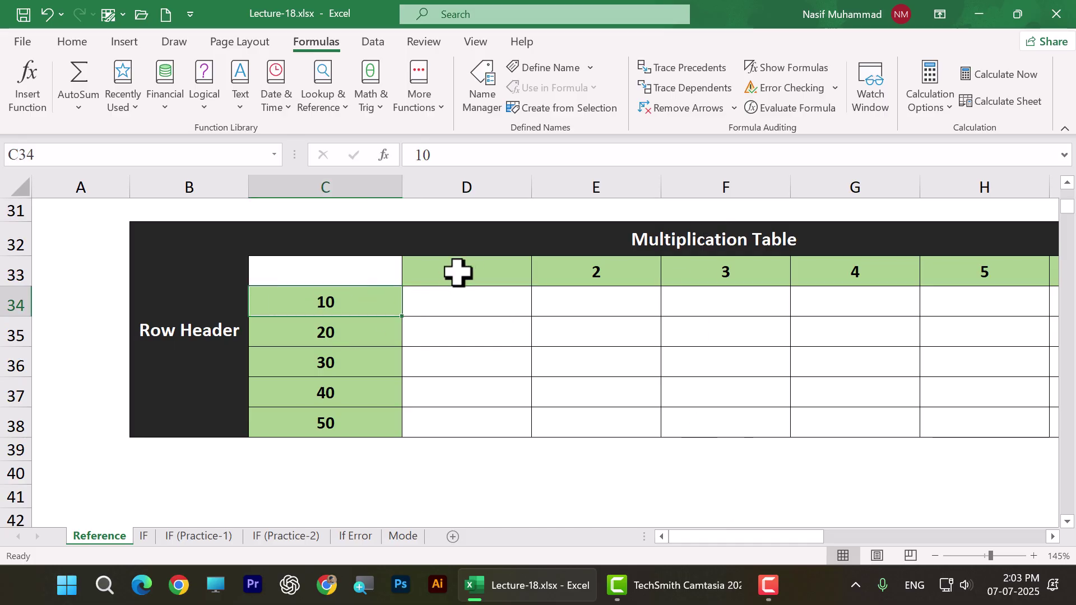
pyautogui.click(455, 276)
pyautogui.click(356, 305)
pyautogui.click(600, 270)
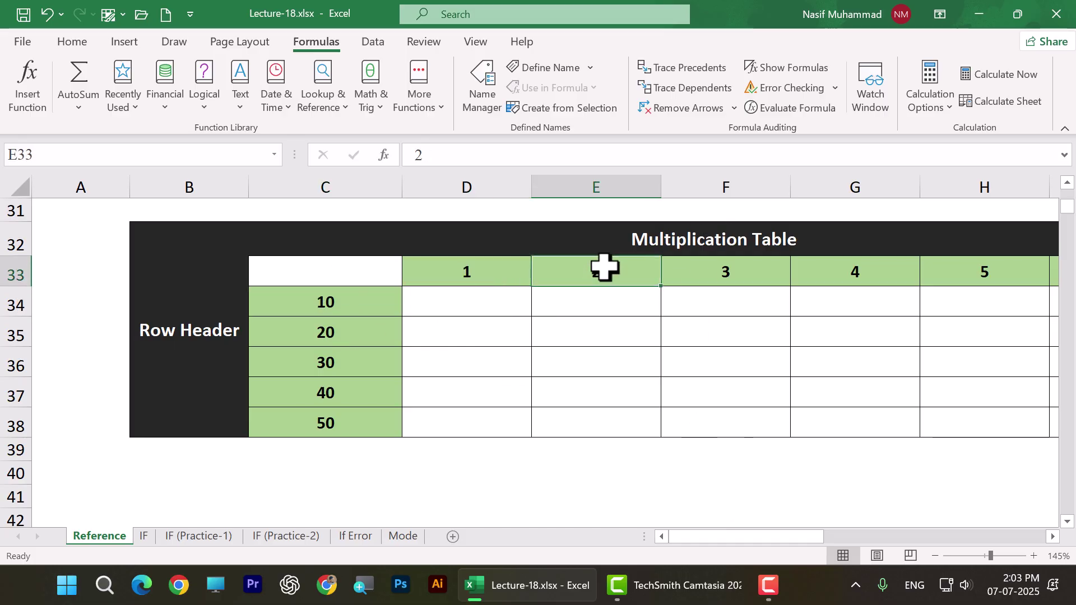
pyautogui.click(585, 301)
pyautogui.click(370, 301)
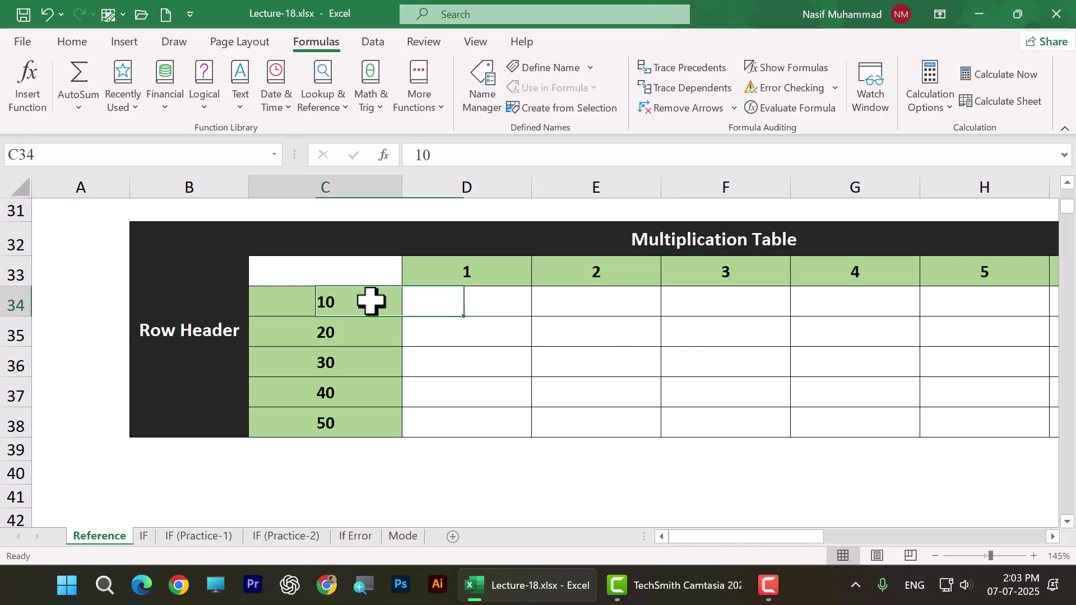
pyautogui.click(734, 269)
pyautogui.click(730, 303)
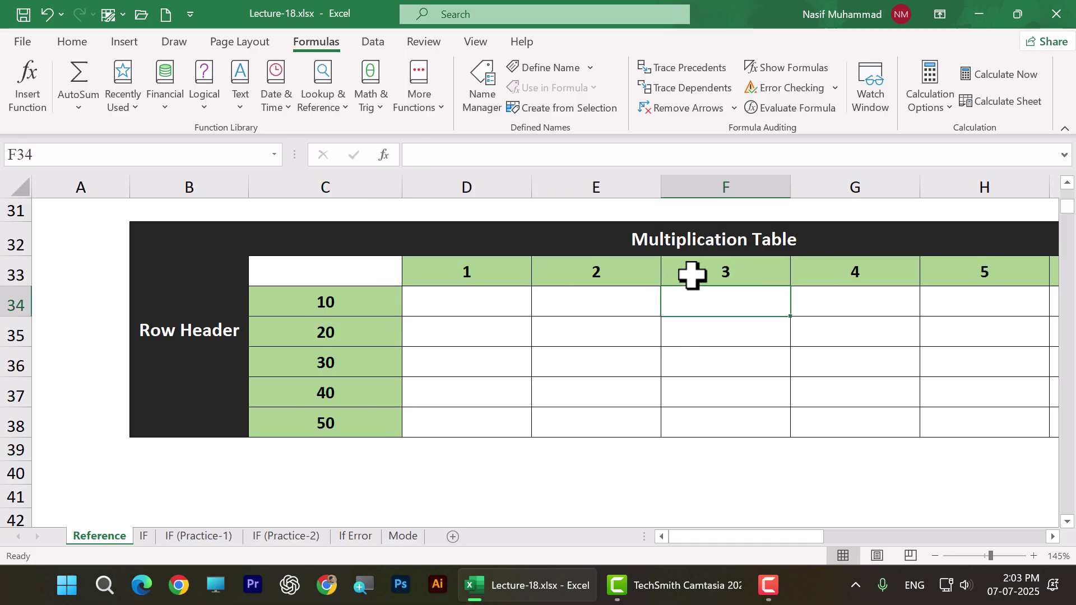
# Multiply the first row header by the first column header in D34 with =C34*D33
pyautogui.click(483, 304)
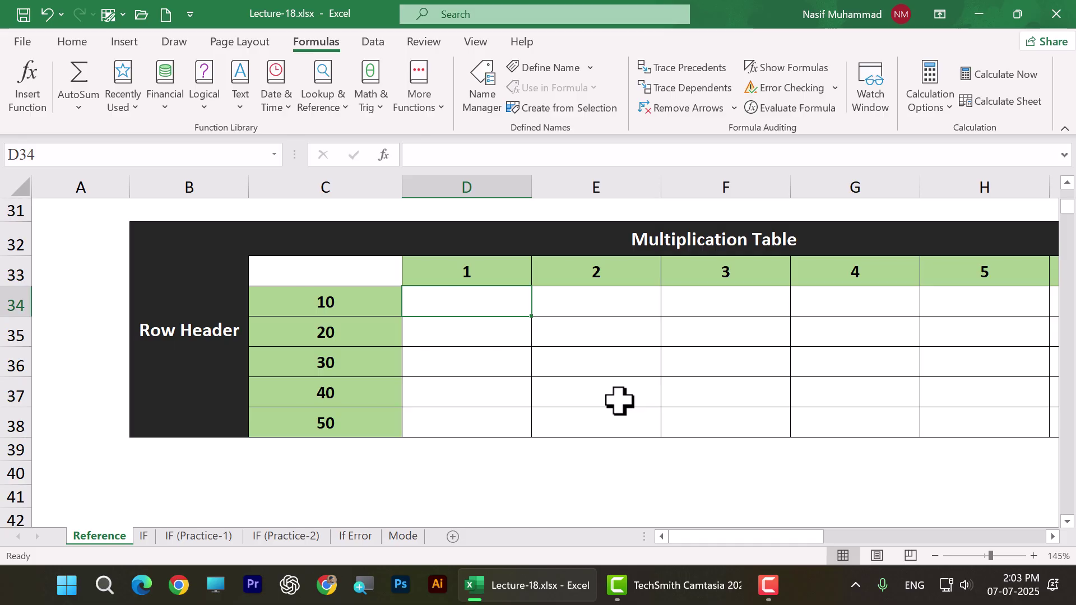
pyautogui.write('=')
pyautogui.click(363, 299)
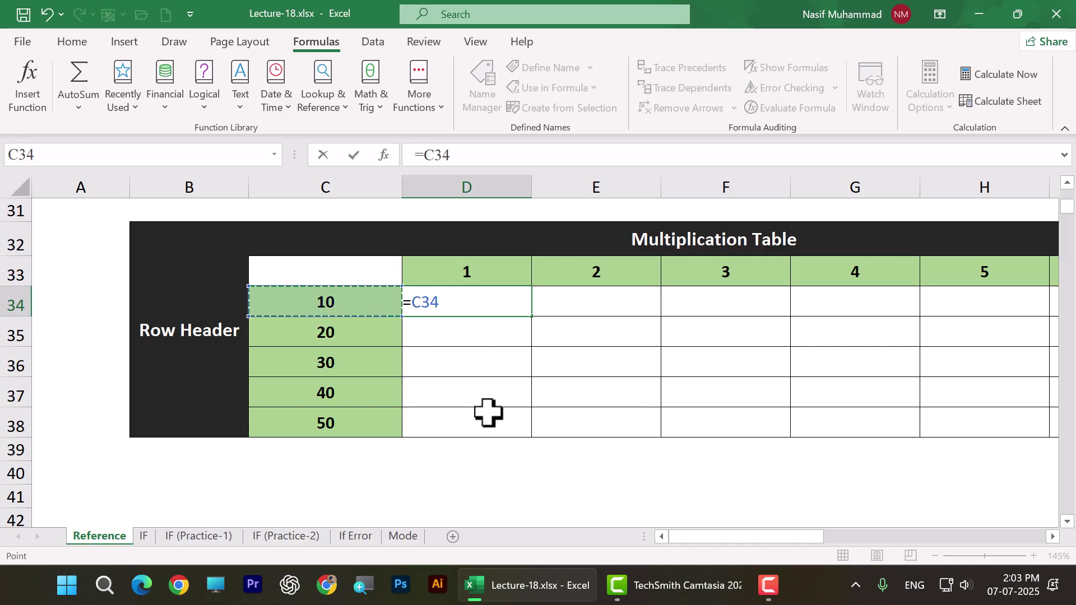
pyautogui.write('*')
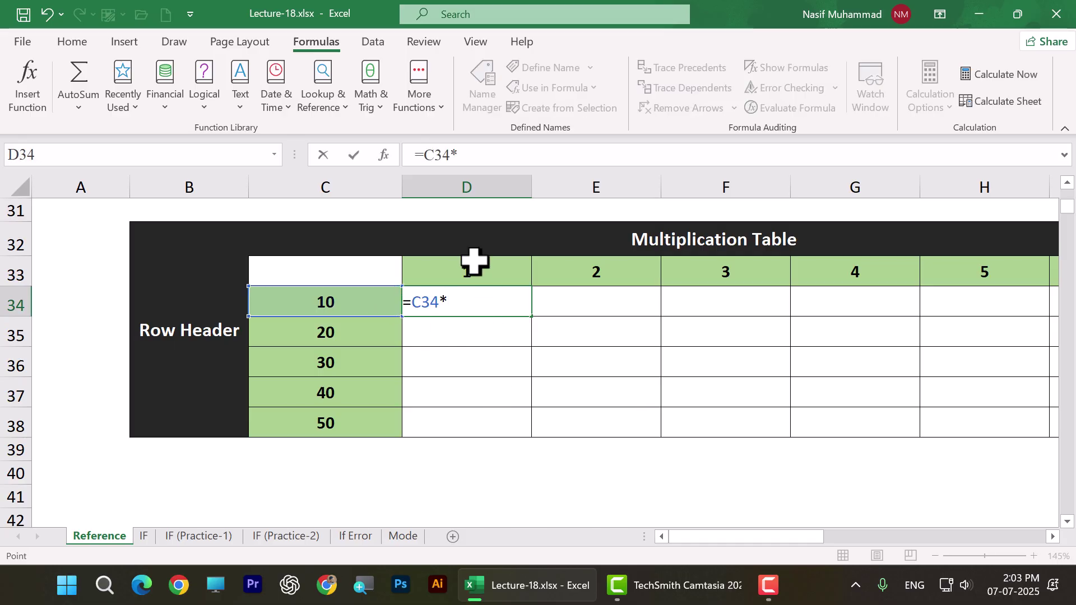
pyautogui.click(472, 264)
pyautogui.press('Return')
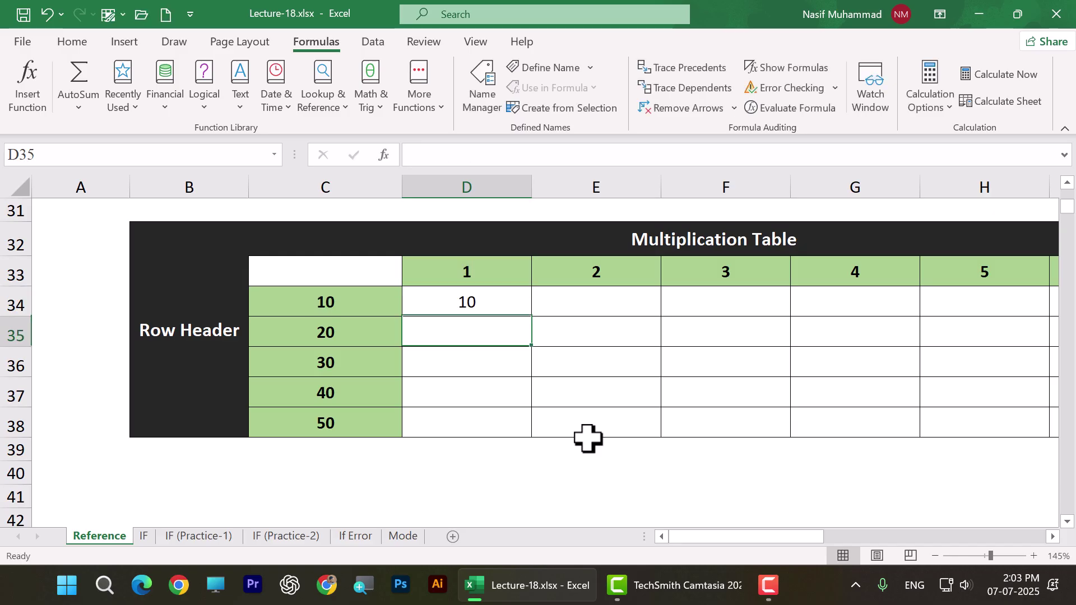
# Fill the multiplication formula from D34 down to D38 and review the filled cells
pyautogui.click(475, 308)
pyautogui.moveTo(531, 317); pyautogui.dragTo(526, 437)
pyautogui.moveTo(483, 302); pyautogui.dragTo(481, 430)
pyautogui.click(476, 496)
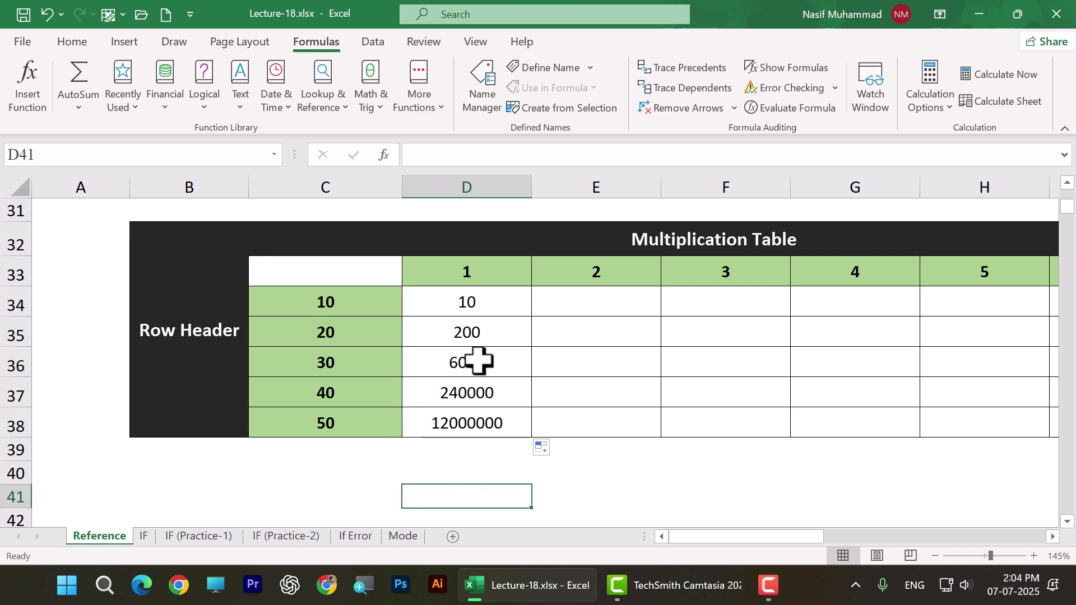
# Examine the filled multiplication formulas in D35 to D38 against their row headers and the column header 1
pyautogui.click(324, 331)
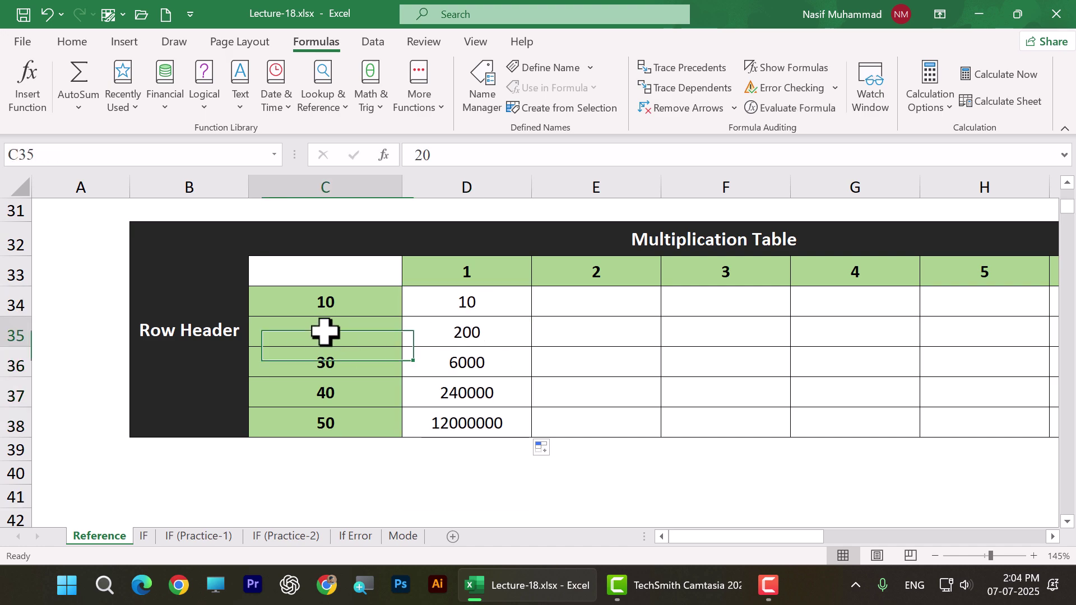
pyautogui.click(464, 265)
pyautogui.click(467, 331)
pyautogui.doubleClick(467, 331)
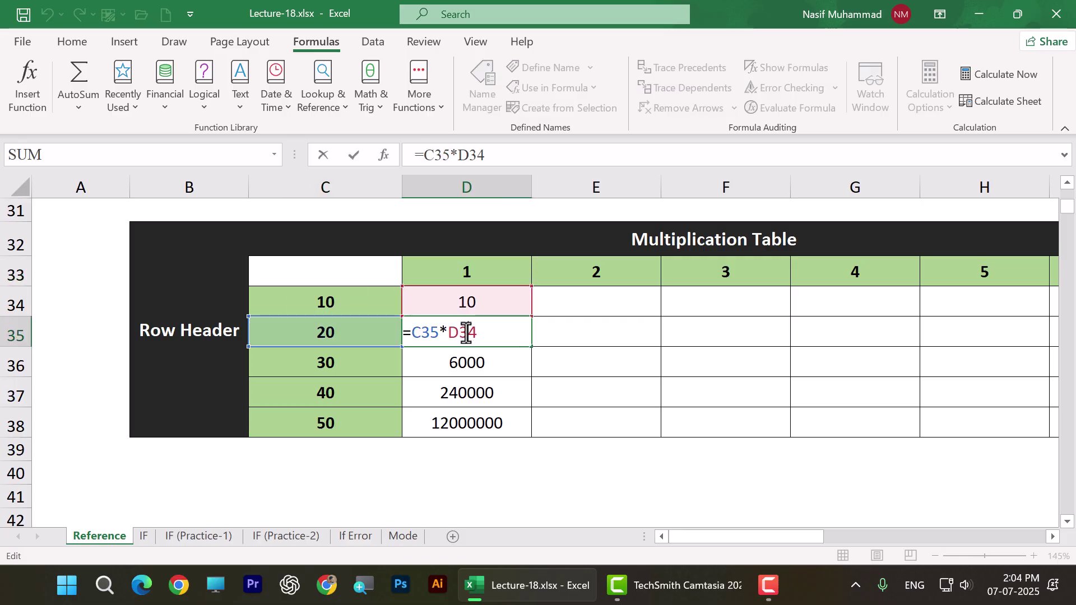
pyautogui.press('Return')
pyautogui.doubleClick(456, 361)
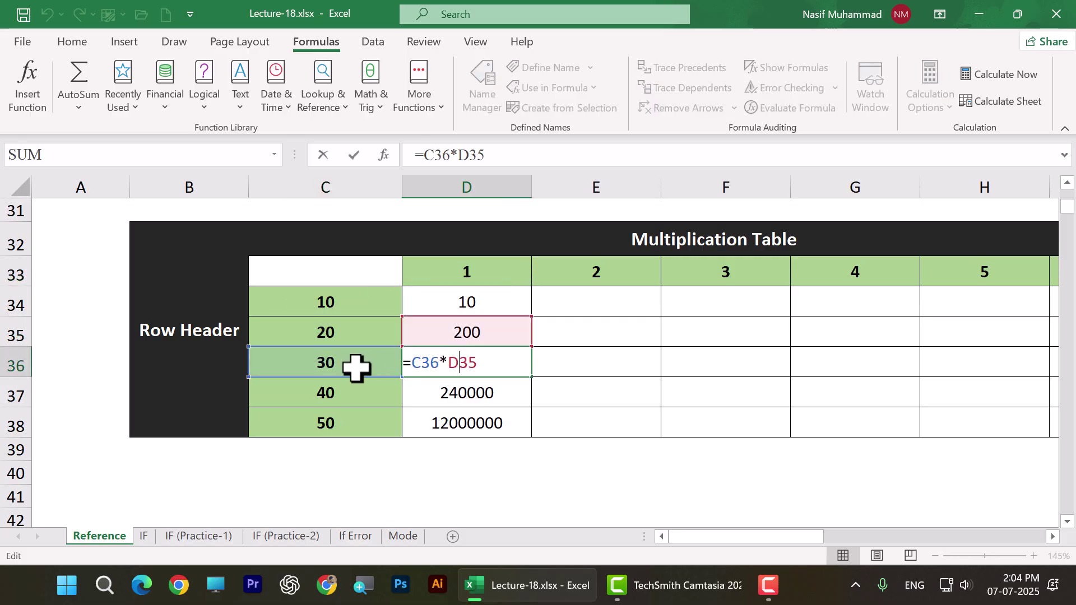
pyautogui.press('Return')
pyautogui.doubleClick(474, 396)
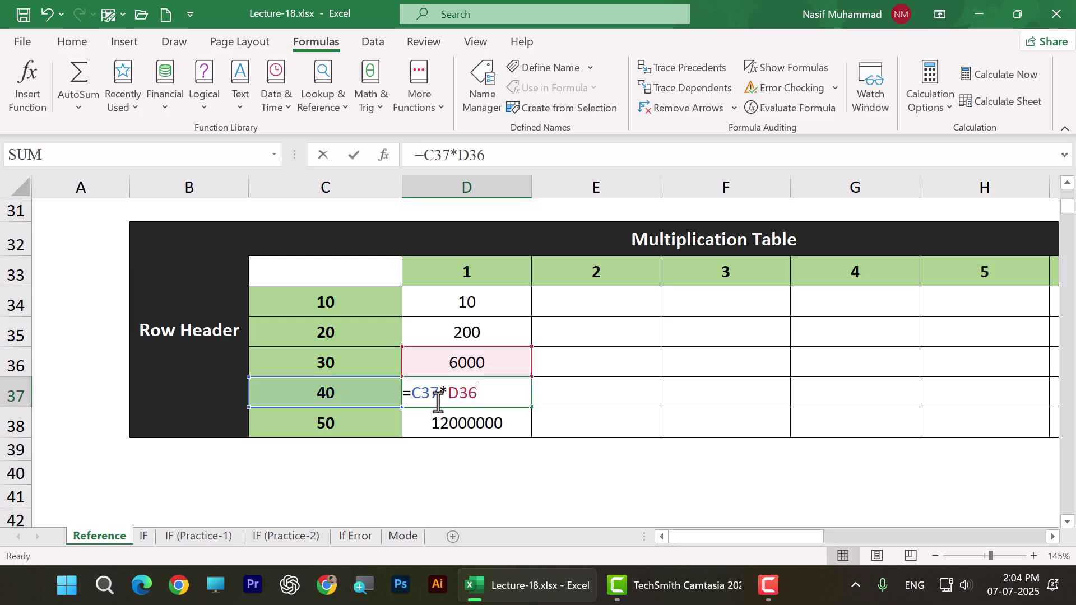
pyautogui.press('Return')
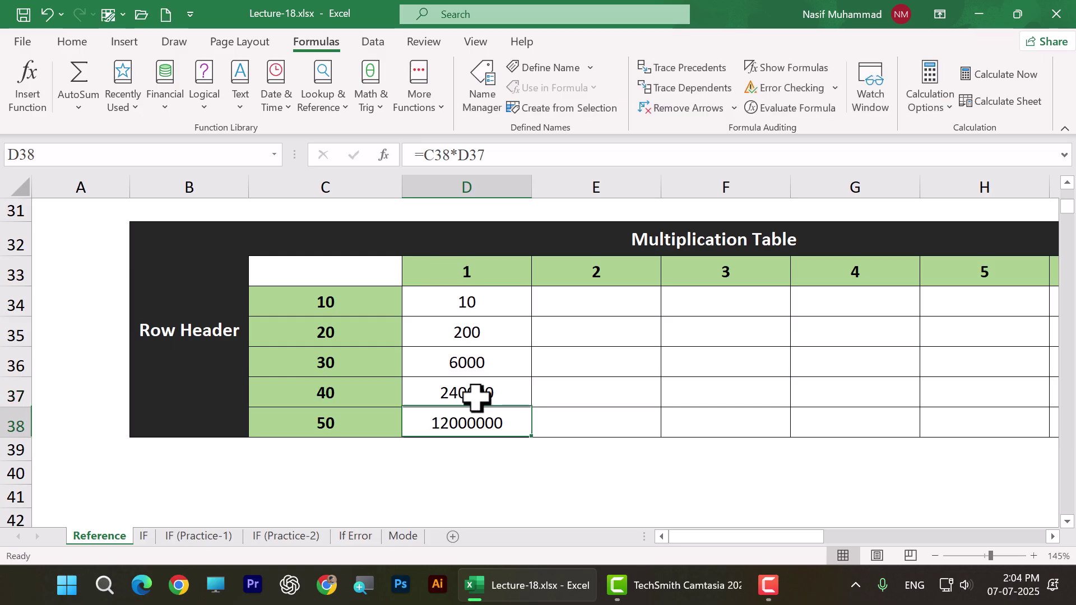
pyautogui.click(353, 400)
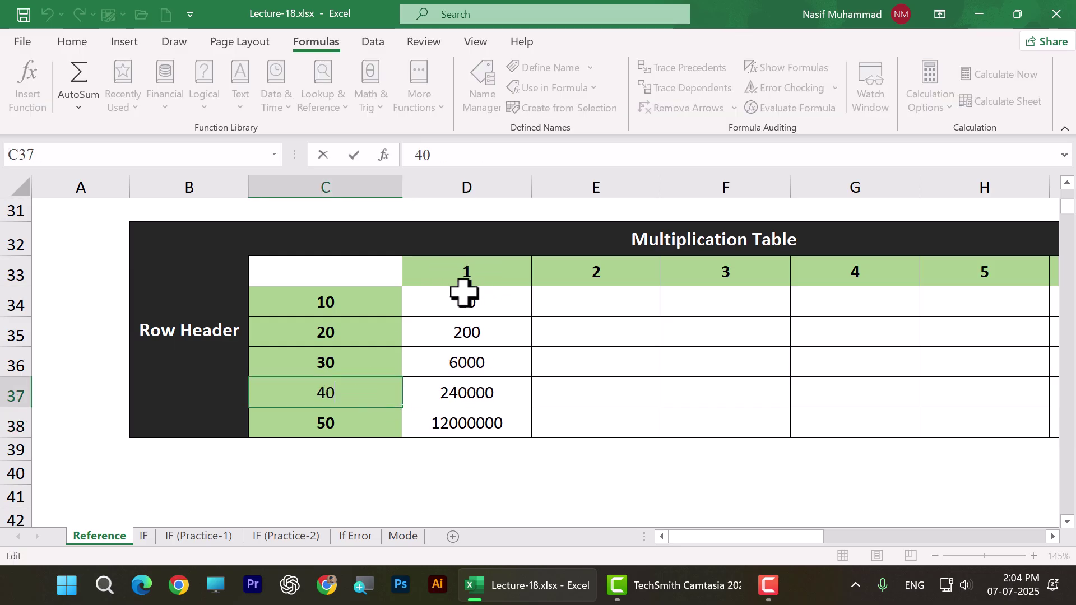
pyautogui.doubleClick(349, 425)
pyautogui.doubleClick(464, 421)
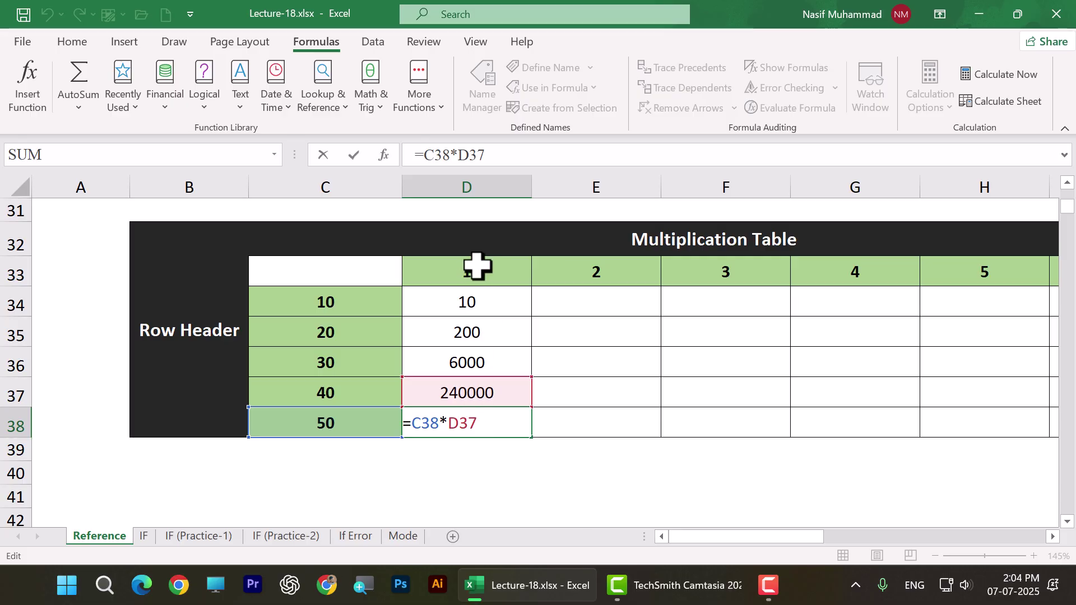
pyautogui.press('Return')
# Make the D33 reference absolute in the D34 formula, giving =C34*$D$33, and fill it down to D38
pyautogui.click(473, 302)
pyautogui.doubleClick(472, 297)
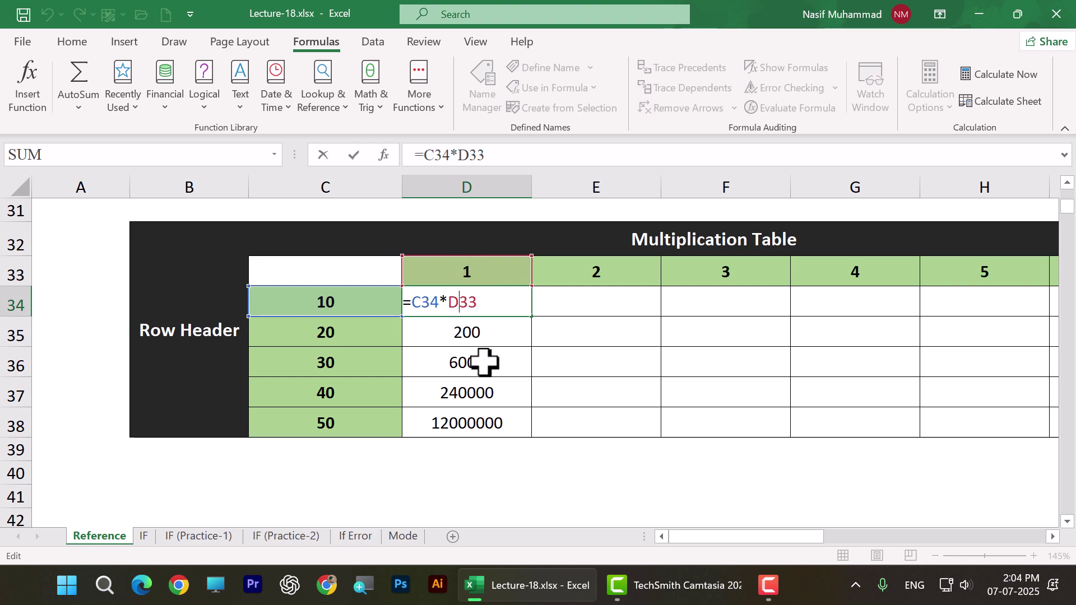
pyautogui.press('F4')
pyautogui.press('Return')
pyautogui.click(510, 312)
pyautogui.moveTo(531, 317); pyautogui.dragTo(529, 438)
# Check the references in the filled formulas of D35 to D37 and review the results in column D
pyautogui.doubleClick(466, 331)
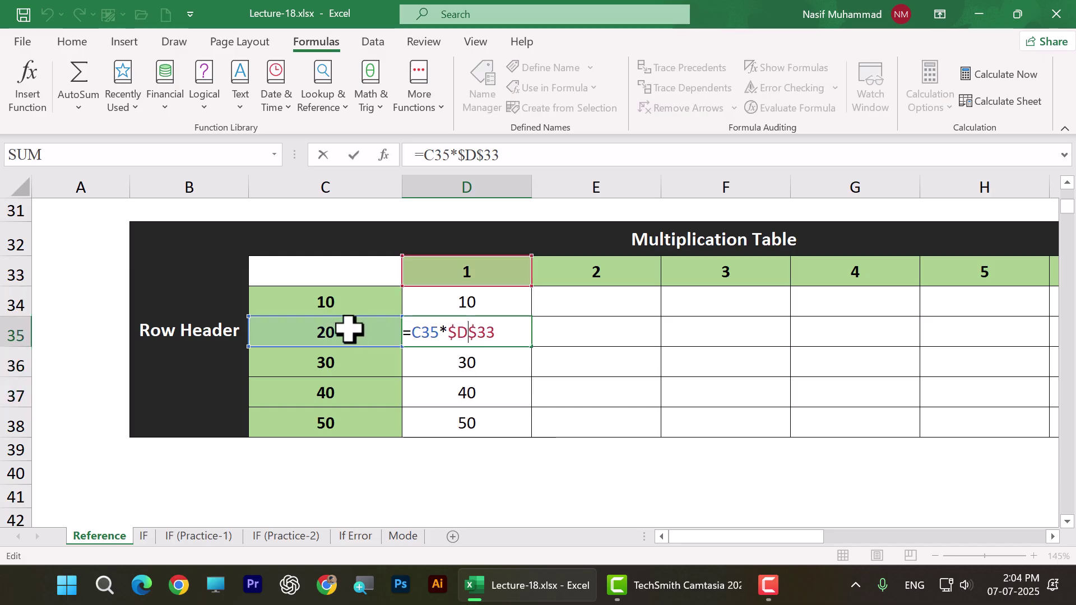
pyautogui.click(464, 360)
pyautogui.doubleClick(465, 359)
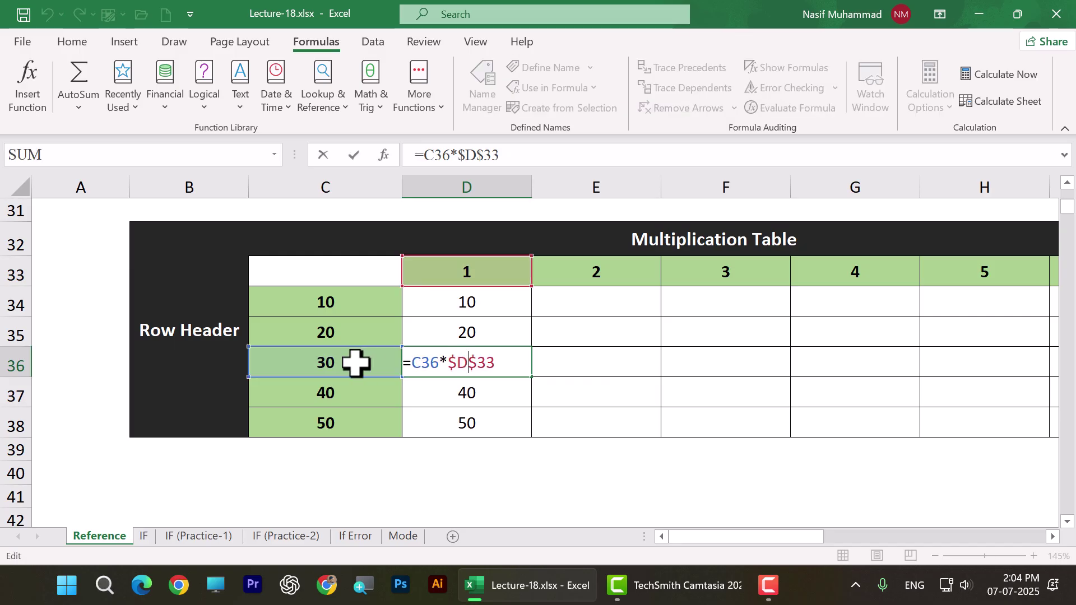
pyautogui.click(466, 389)
pyautogui.doubleClick(465, 391)
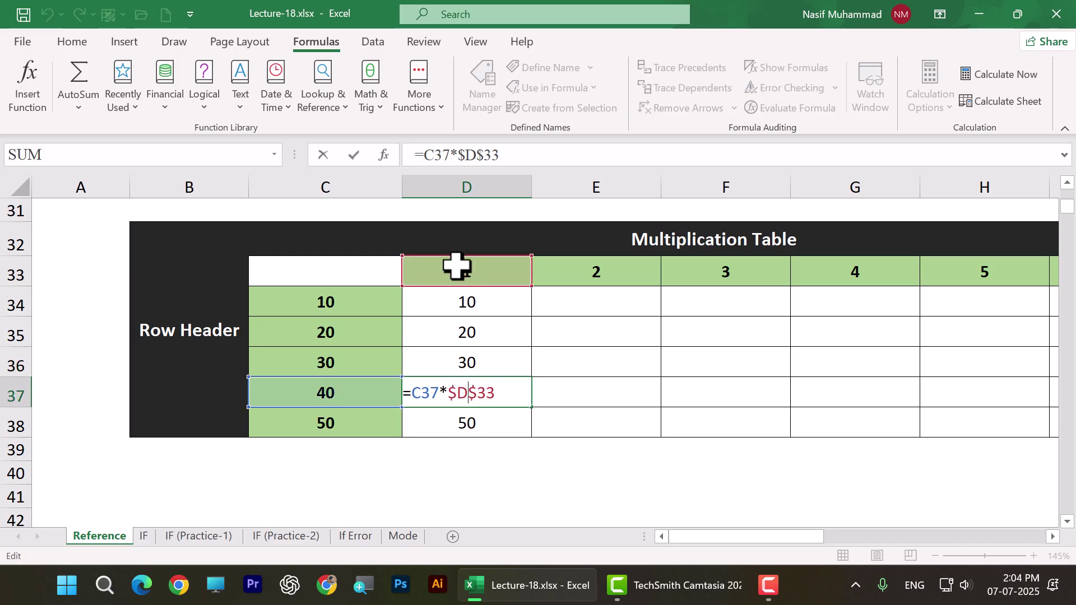
pyautogui.press('Return')
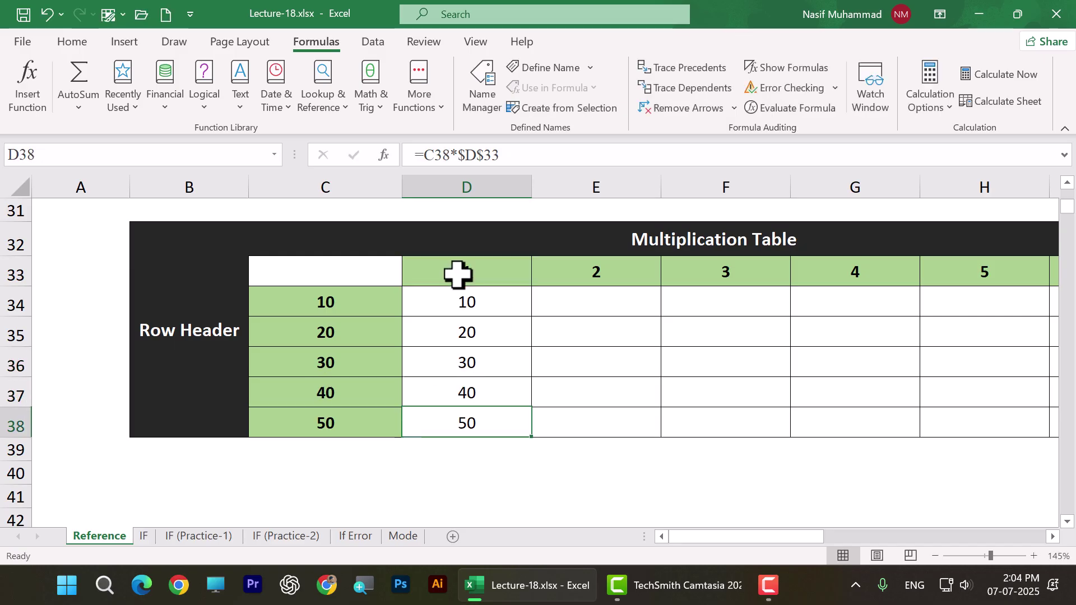
pyautogui.click(482, 304)
pyautogui.moveTo(494, 299); pyautogui.dragTo(491, 426)
pyautogui.click(634, 413)
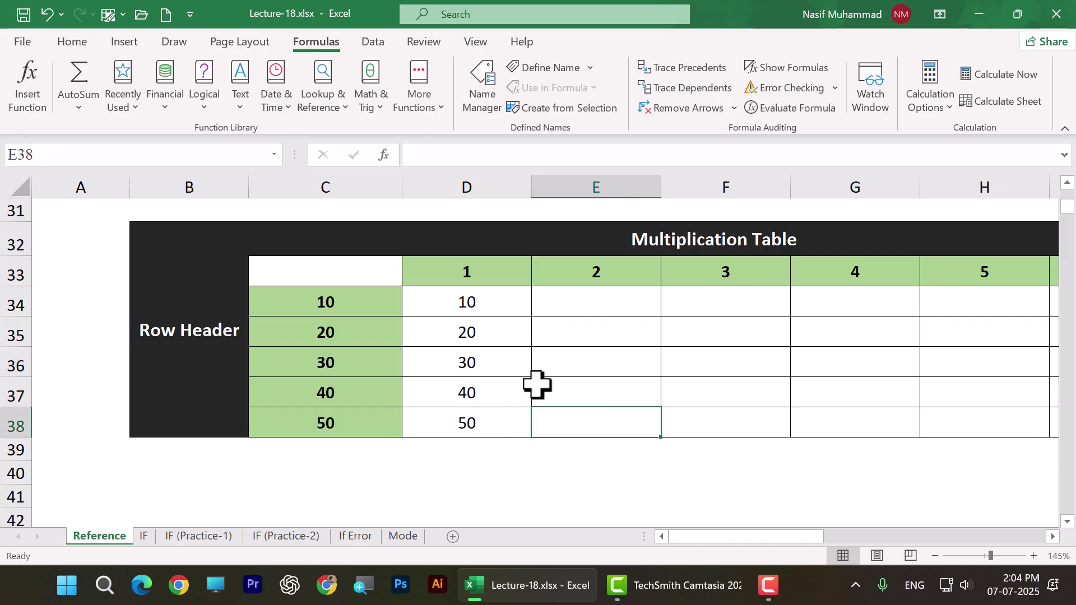
# Fill the D34 formula =C34*$D$33 across row 34 and review the filled cells
pyautogui.click(507, 302)
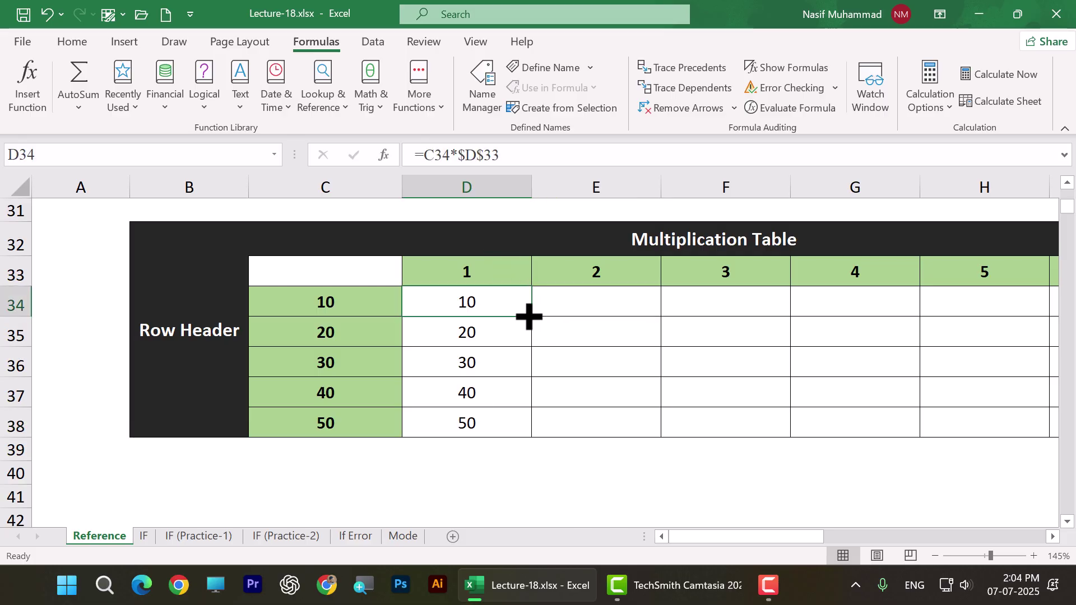
pyautogui.moveTo(534, 317); pyautogui.dragTo(820, 313)
pyautogui.moveTo(800, 537); pyautogui.dragTo(734, 538)
pyautogui.click(594, 291)
pyautogui.click(706, 301)
pyautogui.click(830, 302)
pyautogui.click(975, 308)
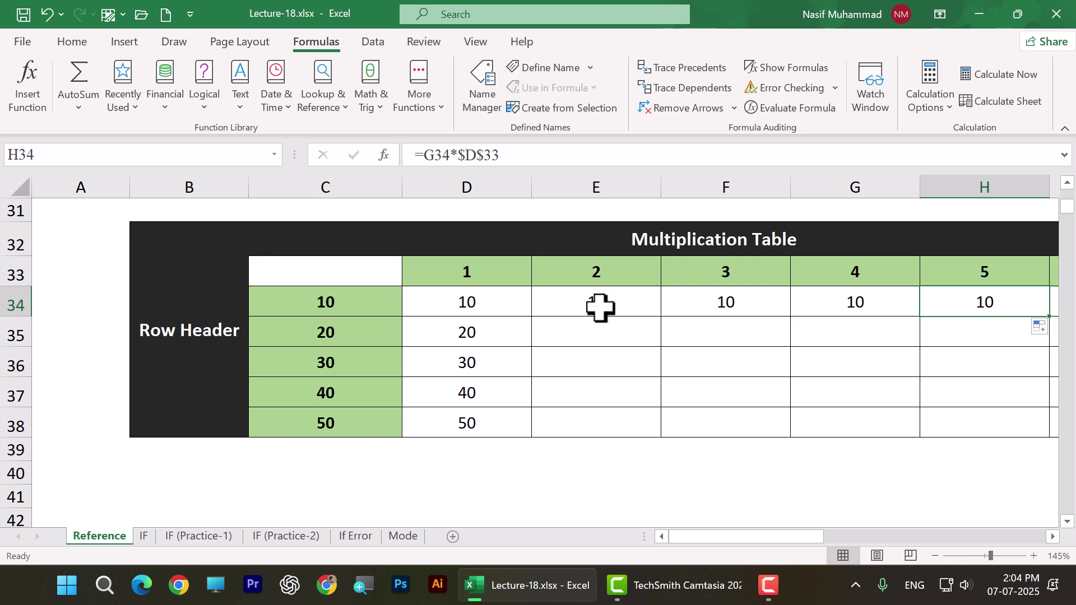
# Examine which cells the filled formulas in E34 and F34 reference and compare them with the D34 formula
pyautogui.doubleClick(616, 305)
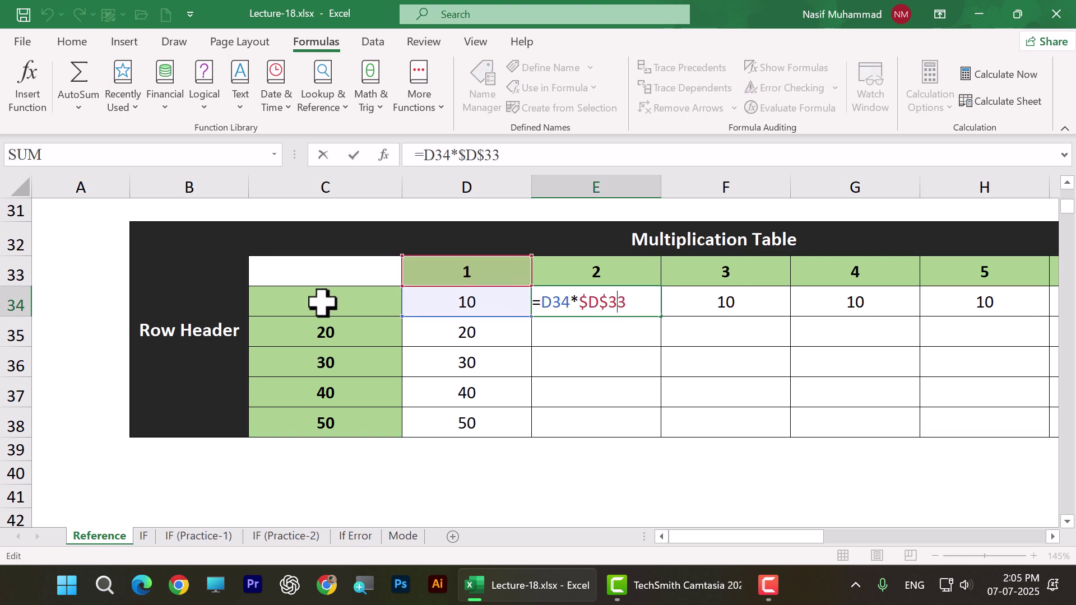
pyautogui.press('Return')
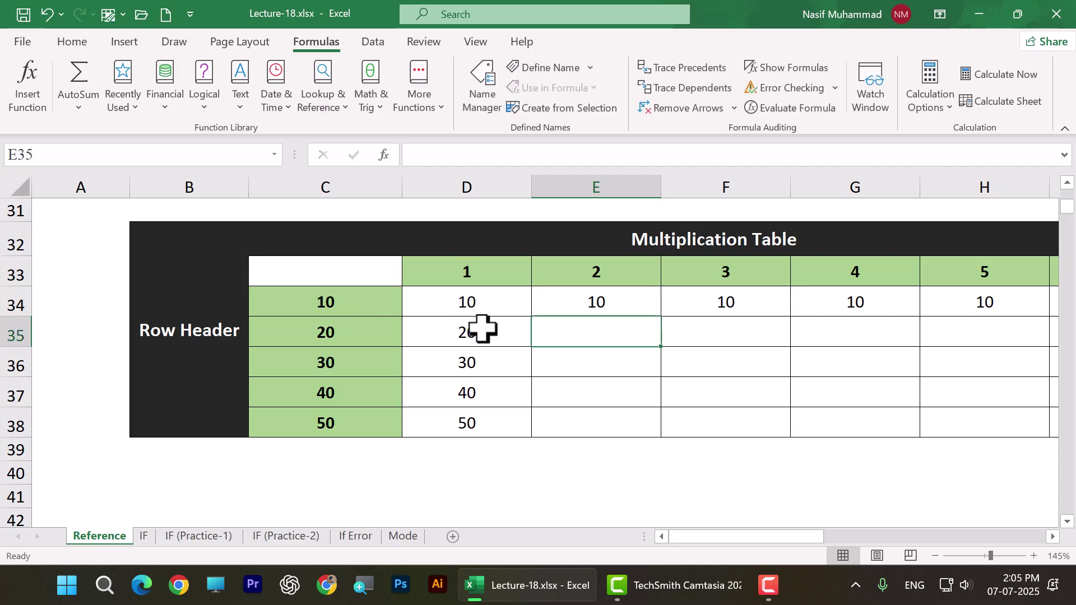
pyautogui.click(593, 303)
pyautogui.doubleClick(588, 303)
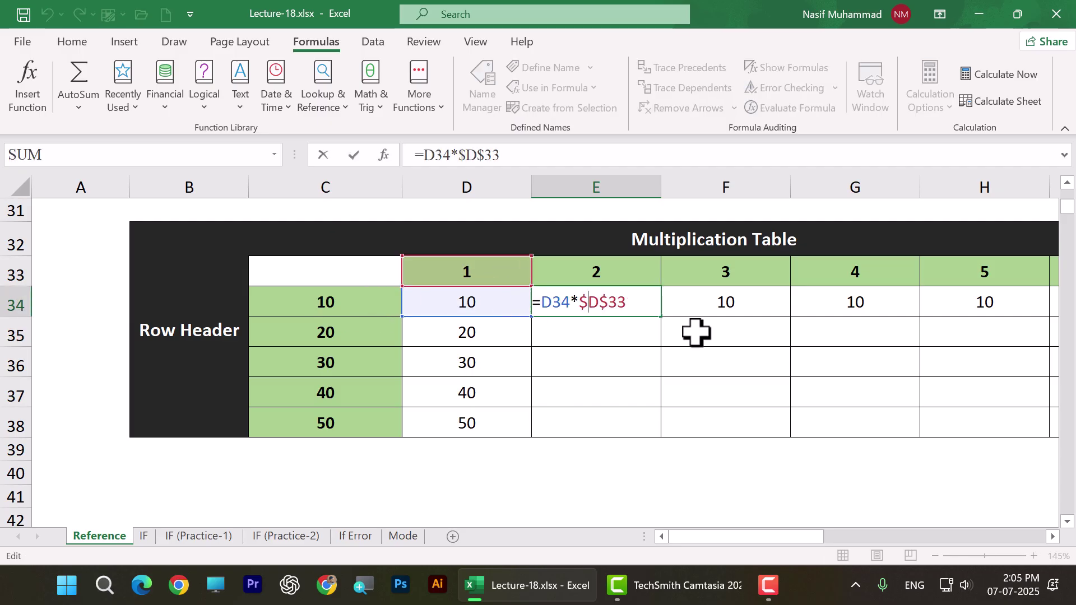
pyautogui.press('Return')
pyautogui.doubleClick(729, 303)
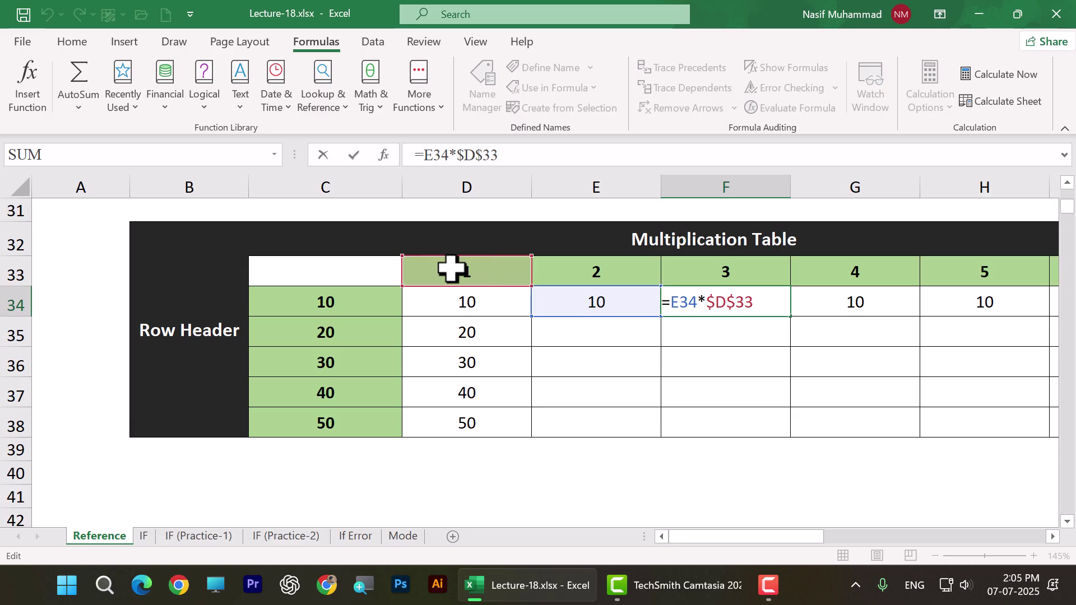
pyautogui.press('Return')
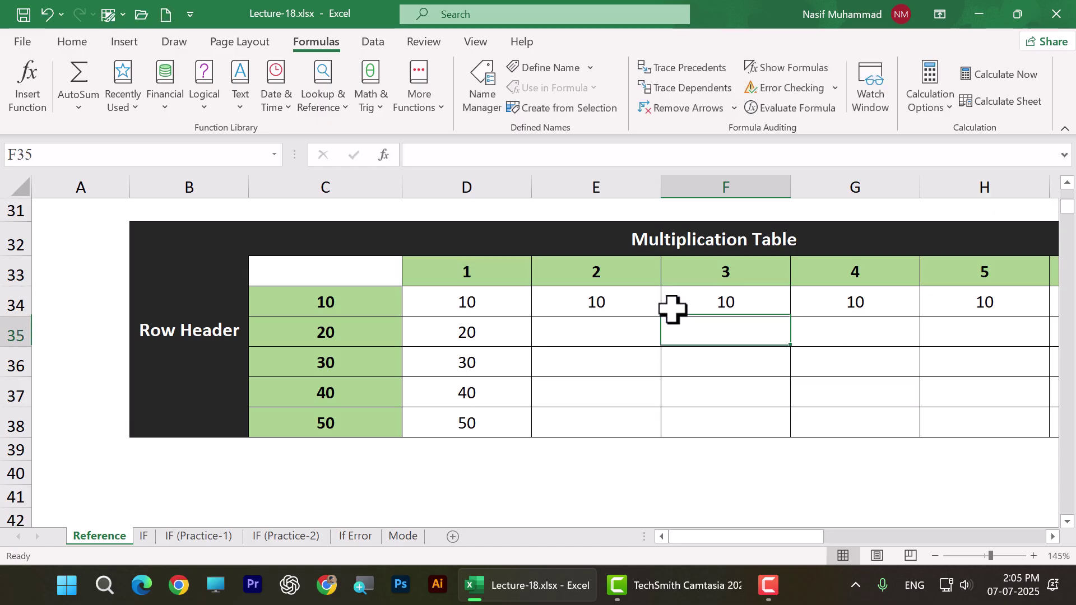
pyautogui.moveTo(527, 307); pyautogui.dragTo(608, 307)
pyautogui.click(751, 310)
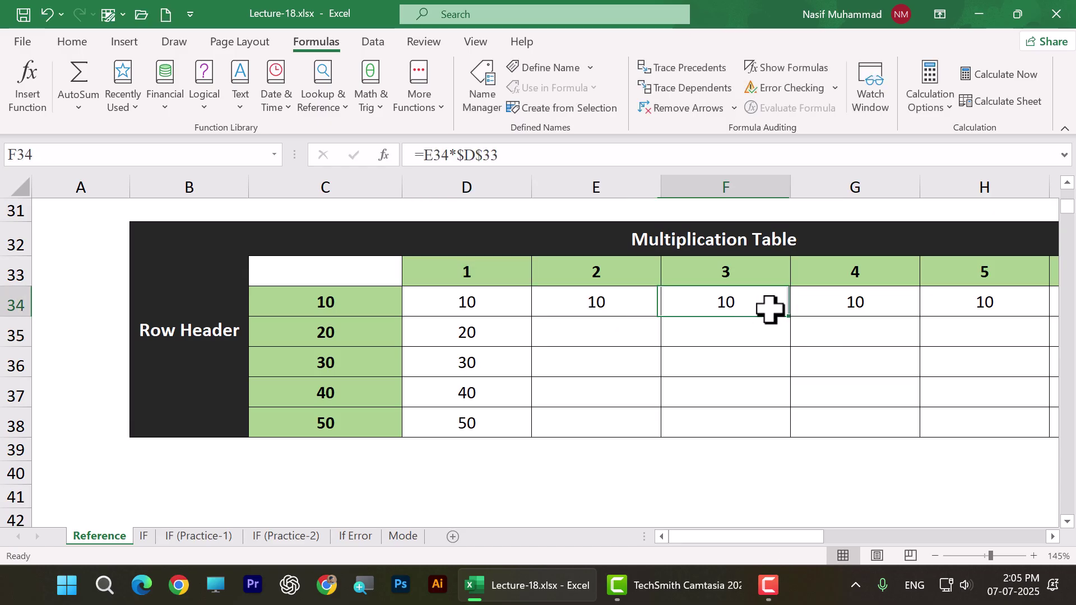
pyautogui.click(837, 304)
pyautogui.doubleClick(514, 303)
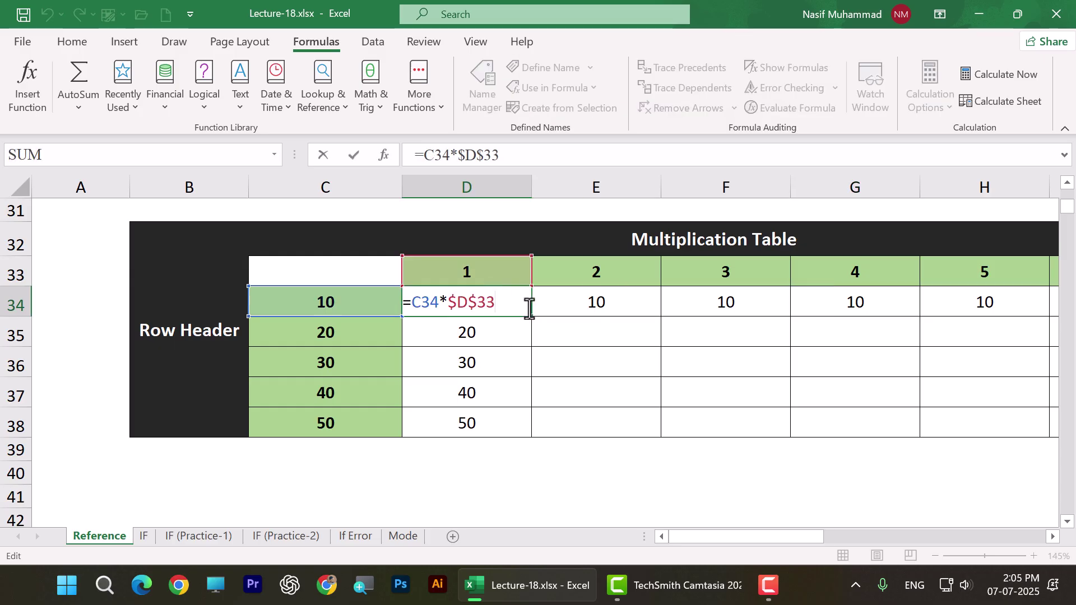
pyautogui.click(348, 305)
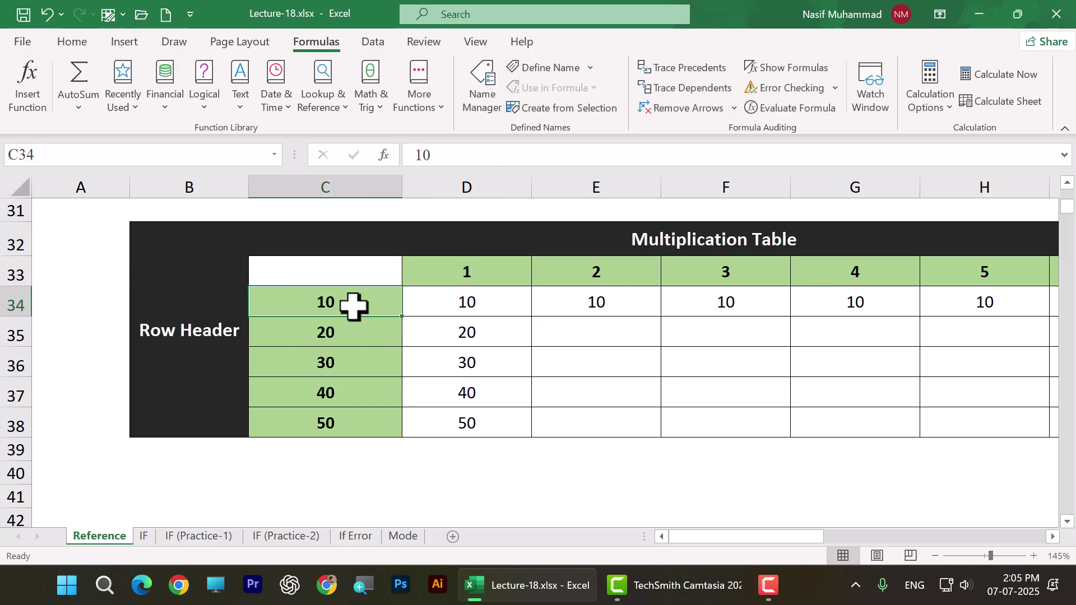
# Make C34 absolute too in the D34 formula, giving =$C$34*$D$33, and fill it across row 34 to I34
pyautogui.doubleClick(455, 302)
pyautogui.click(423, 308)
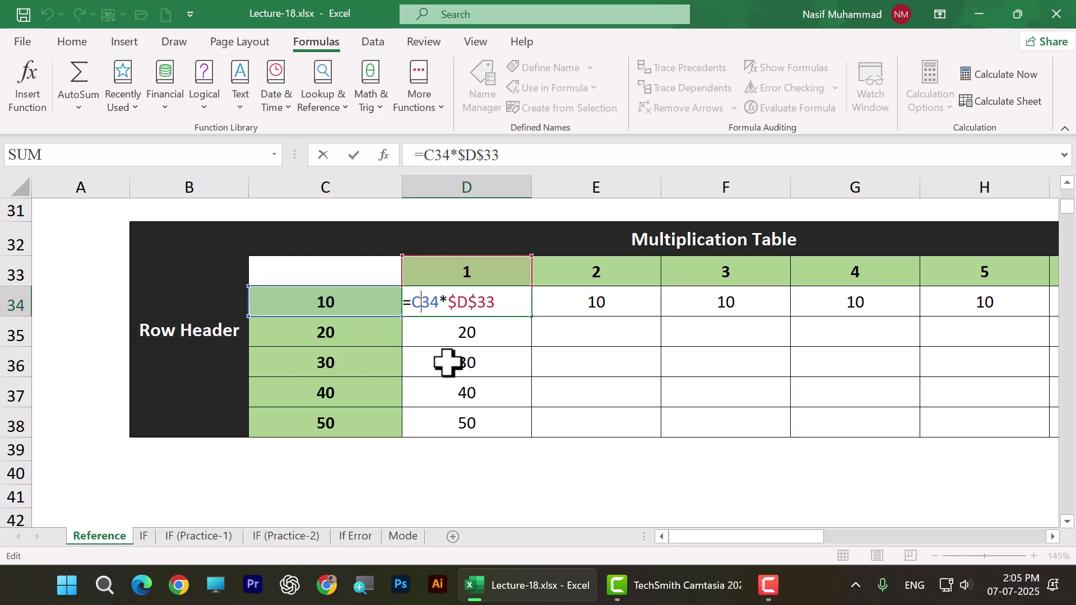
pyautogui.press('F4')
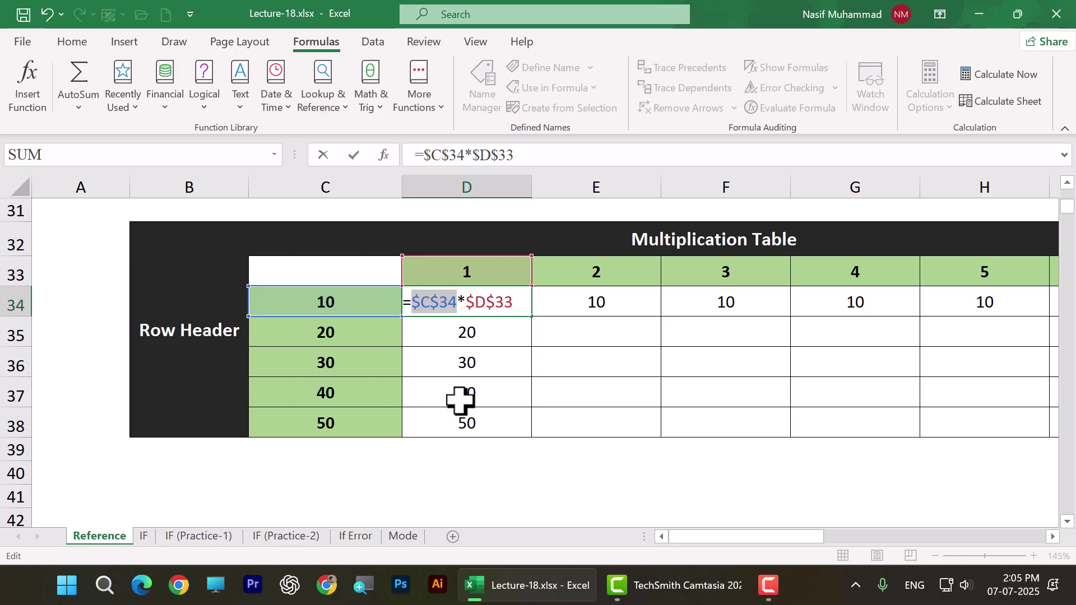
pyautogui.press('Return')
pyautogui.click(490, 305)
pyautogui.moveTo(532, 317); pyautogui.dragTo(817, 315)
pyautogui.moveTo(829, 538); pyautogui.dragTo(639, 539)
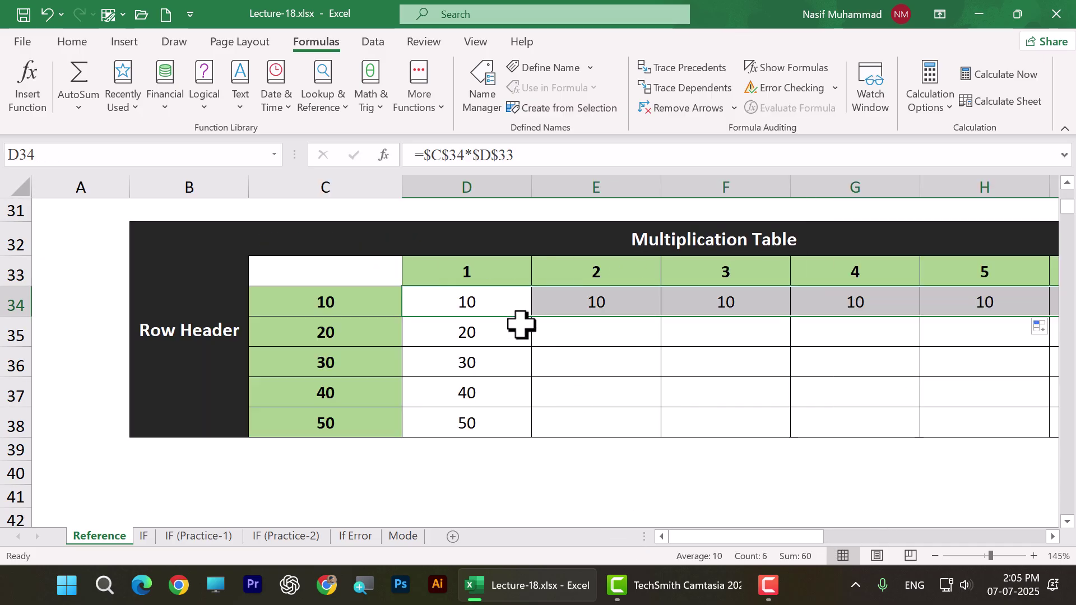
# Fill the fully absolute D34 formula down to D38 and inspect the references in D38
pyautogui.click(476, 309)
pyautogui.moveTo(529, 318); pyautogui.dragTo(527, 422)
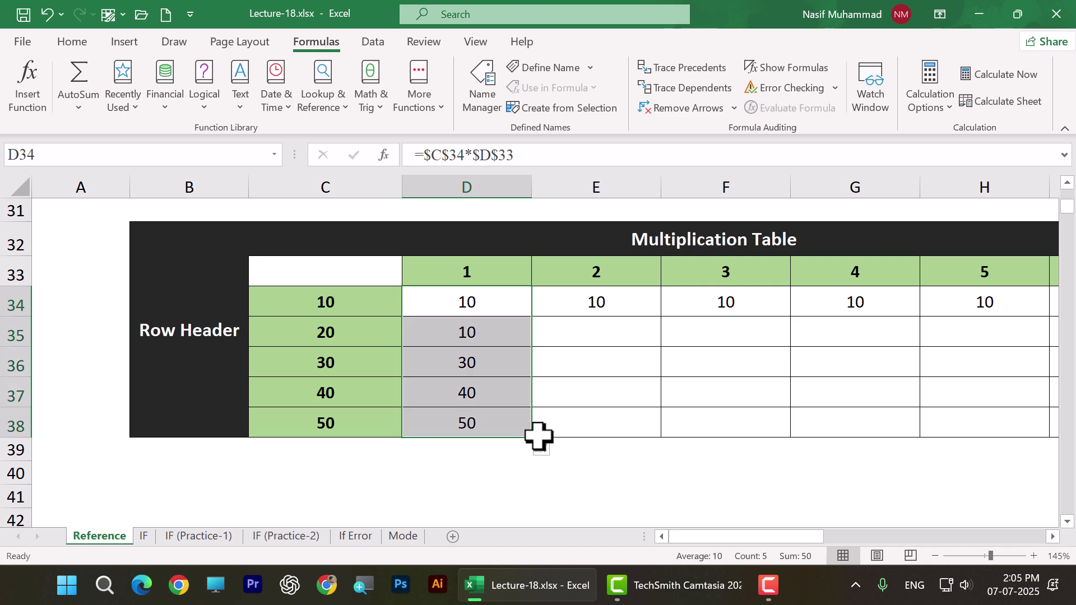
pyautogui.click(555, 518)
pyautogui.click(509, 426)
pyautogui.doubleClick(510, 425)
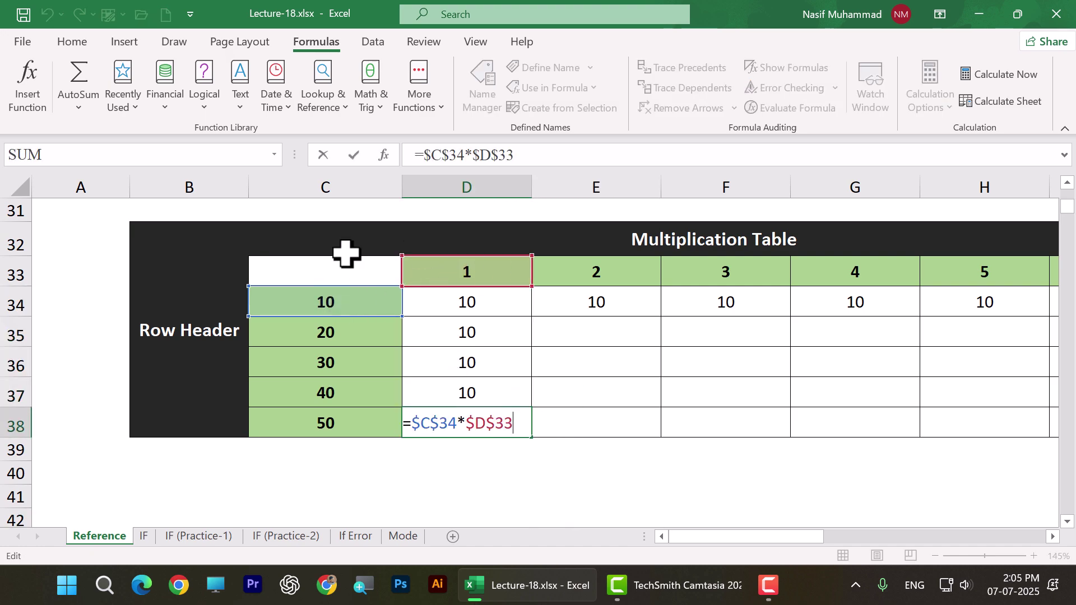
pyautogui.press('Return')
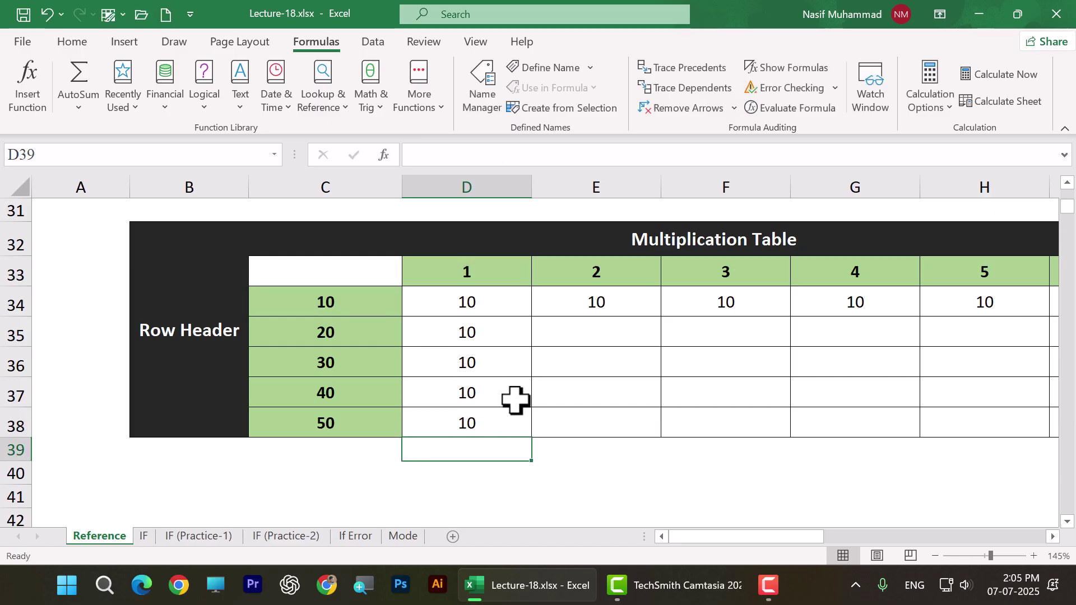
# Clear the filled results from D35:D38 and from row 34 starting at E34
pyautogui.moveTo(483, 338); pyautogui.dragTo(473, 415)
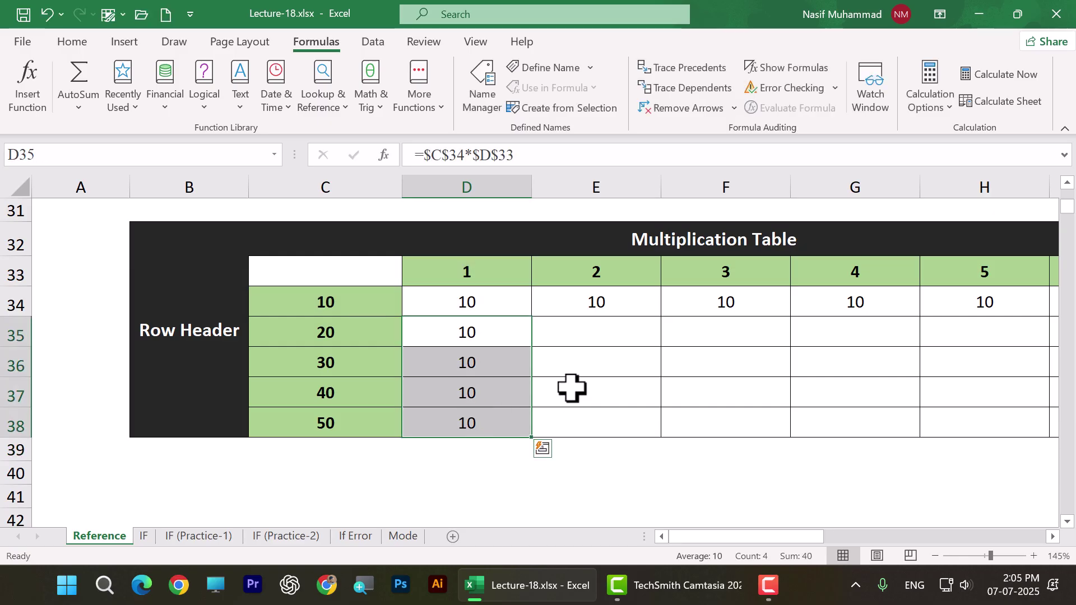
pyautogui.press('Delete')
pyautogui.click(592, 301)
pyautogui.moveTo(591, 301); pyautogui.dragTo(759, 303)
pyautogui.press('Delete')
pyautogui.moveTo(810, 539); pyautogui.dragTo(740, 536)
# Clear D34 and re-enter the row header times column header formula as =C34*D33
pyautogui.click(474, 302)
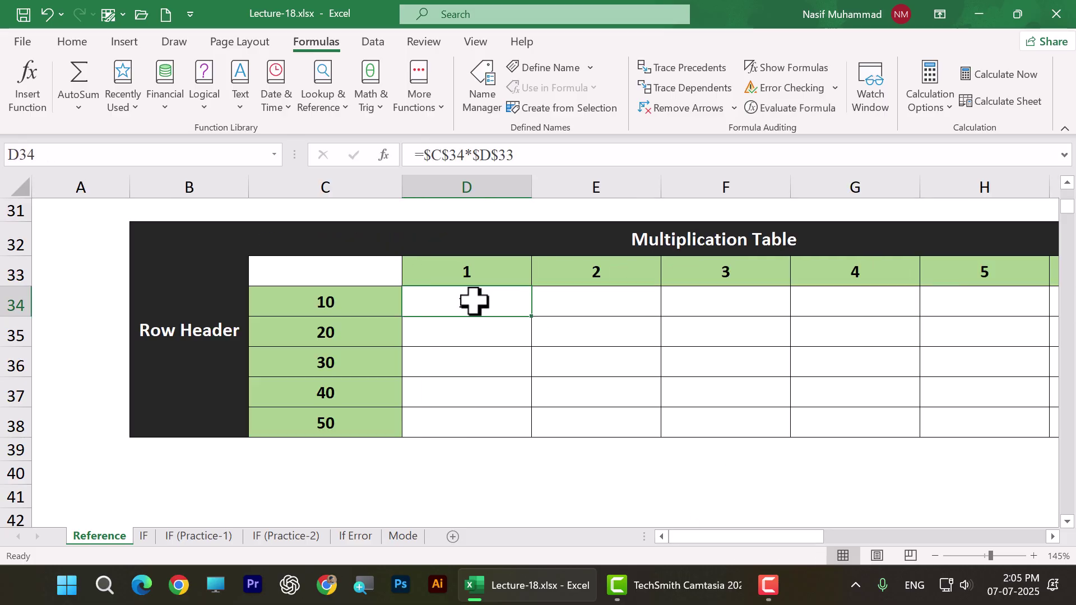
pyautogui.press('Delete')
pyautogui.write('=')
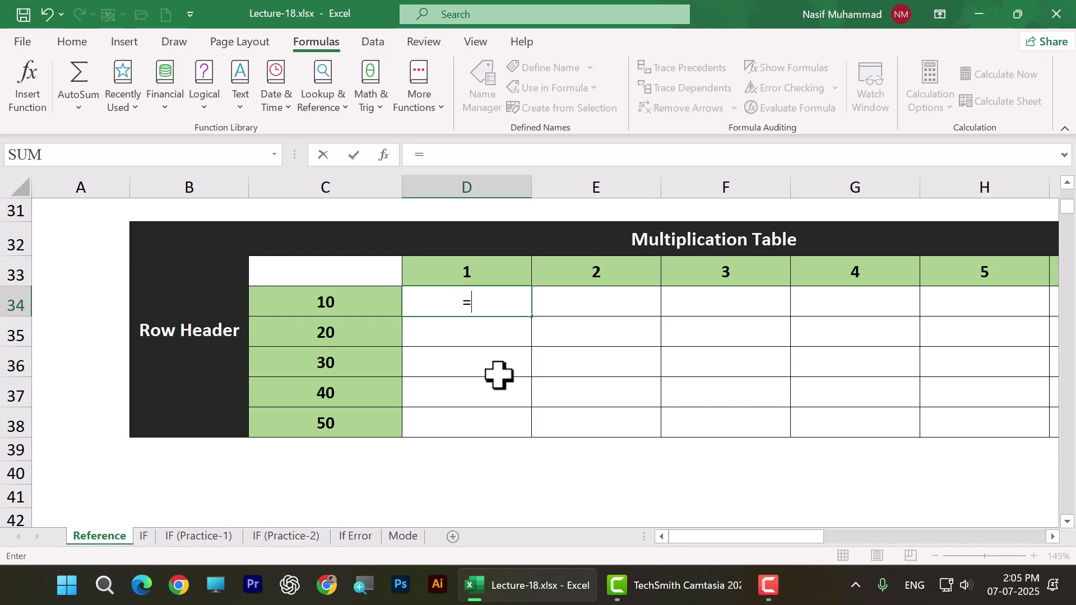
pyautogui.click(355, 297)
pyautogui.write('*')
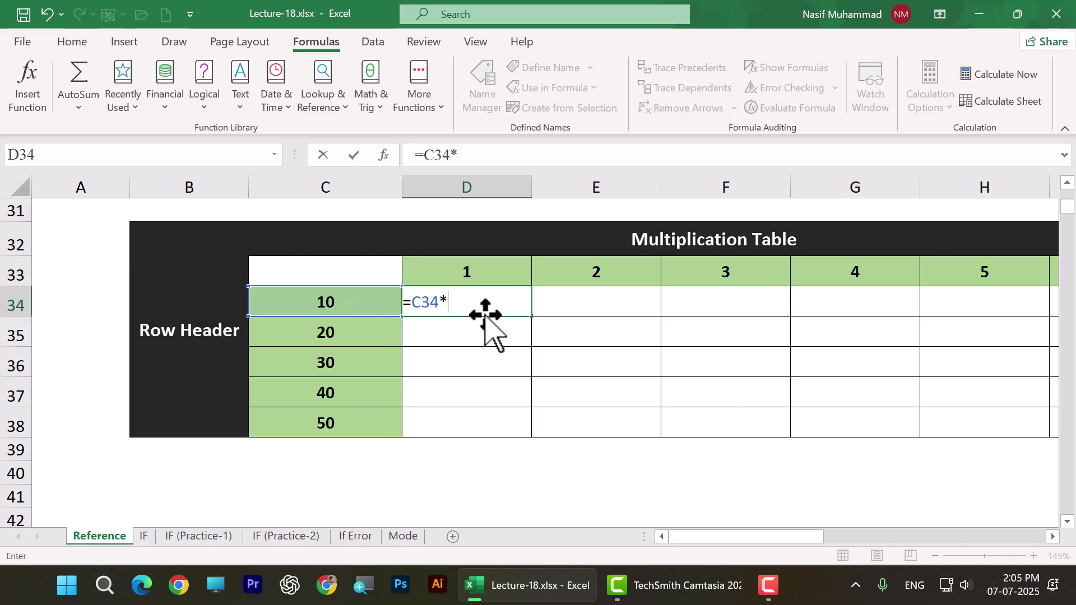
pyautogui.click(474, 272)
pyautogui.press('Return')
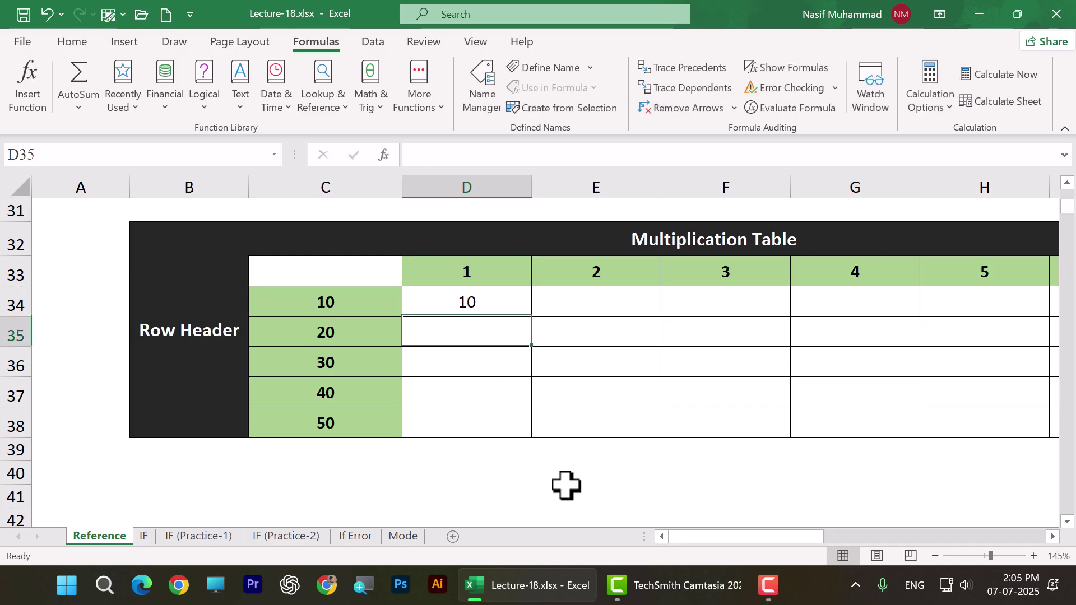
# Check the relative formula =C34*D33 in D34 and fill it down to D38
pyautogui.click(494, 300)
pyautogui.doubleClick(506, 297)
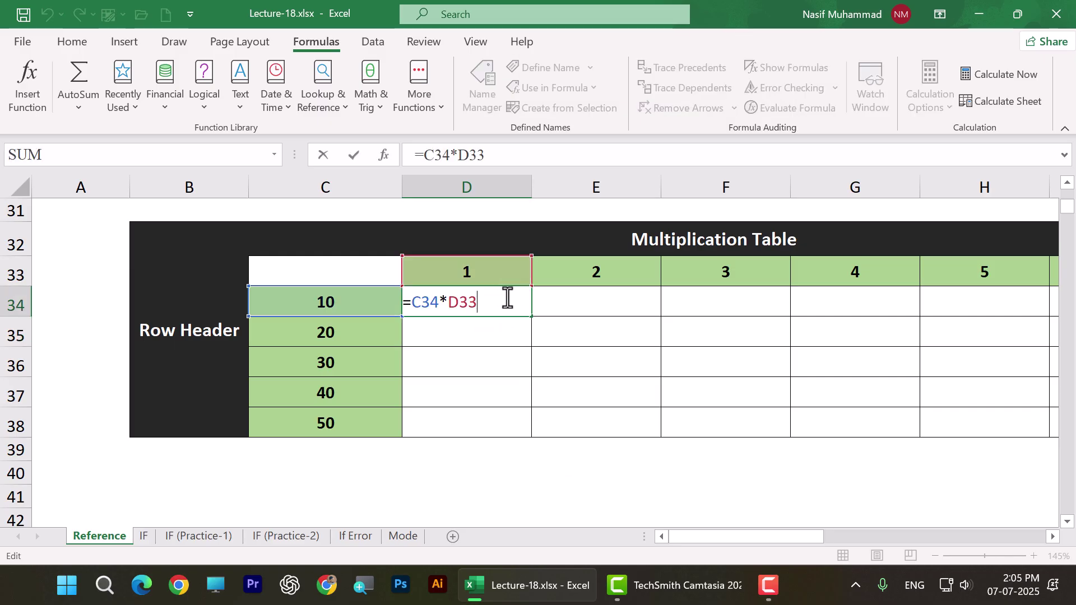
pyautogui.press('Escape')
pyautogui.moveTo(530, 317); pyautogui.dragTo(510, 423)
# Inspect the formulas in D34, D35 and D36 to see how the relative references shift down the column
pyautogui.click(486, 304)
pyautogui.doubleClick(486, 303)
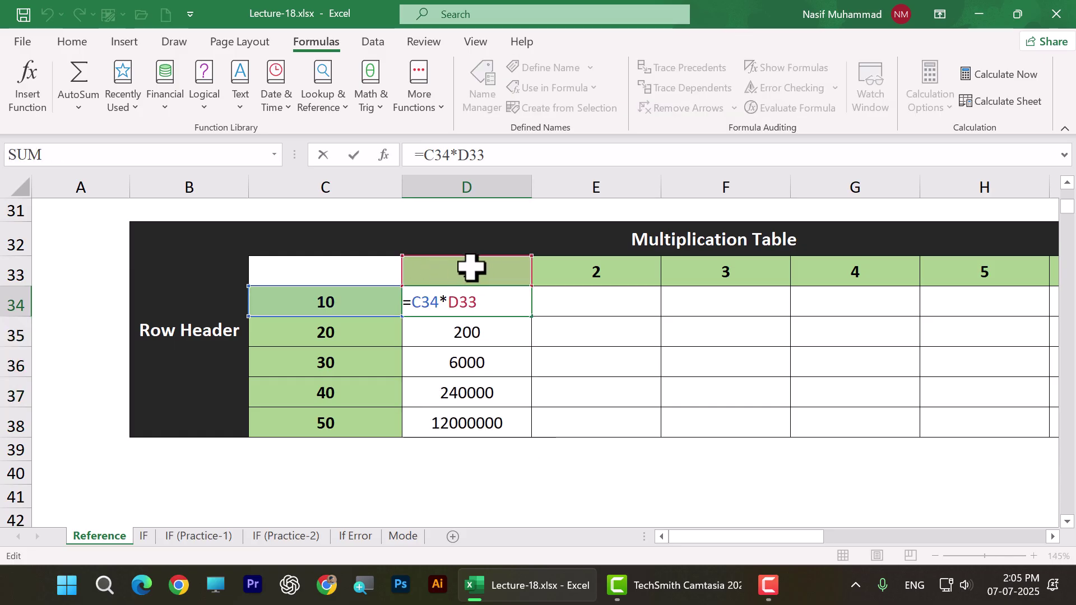
pyautogui.press('Return')
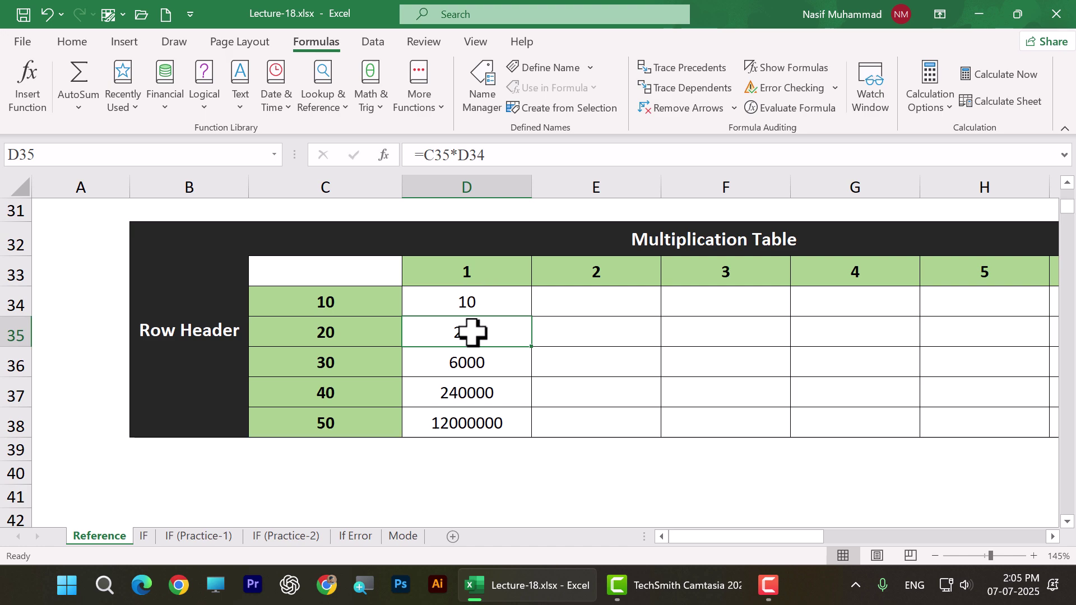
pyautogui.doubleClick(474, 334)
pyautogui.press('Return')
pyautogui.doubleClick(476, 302)
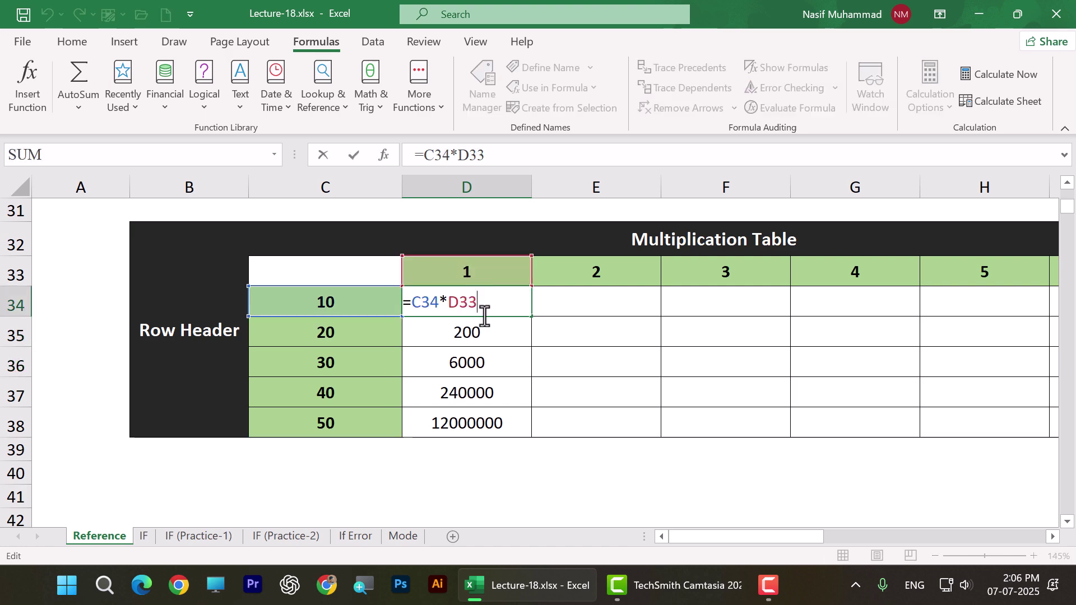
pyautogui.press('Return')
pyautogui.doubleClick(480, 335)
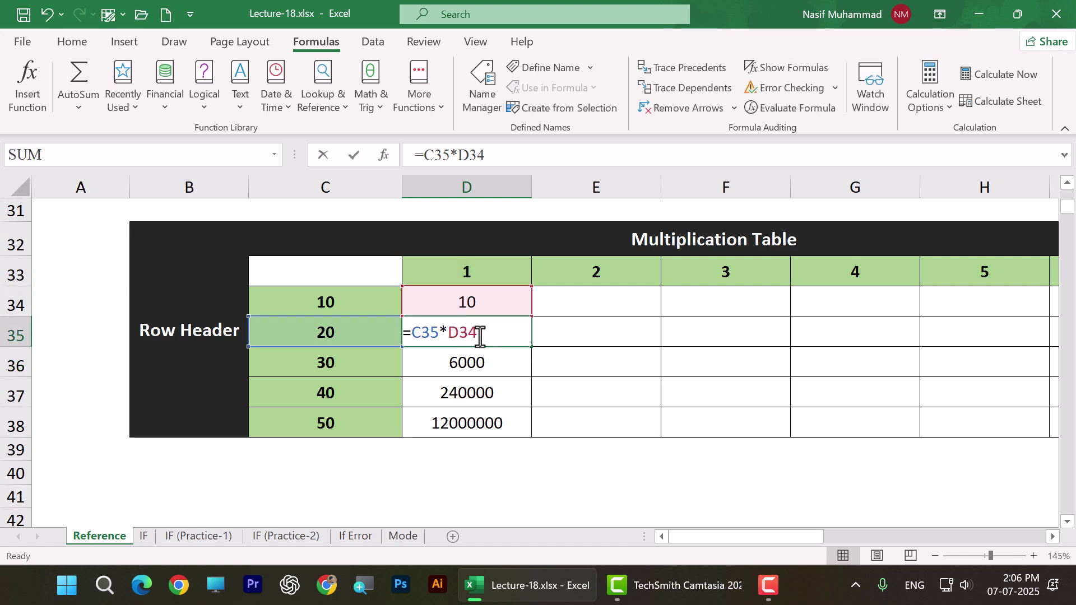
pyautogui.press('Return')
pyautogui.doubleClick(488, 366)
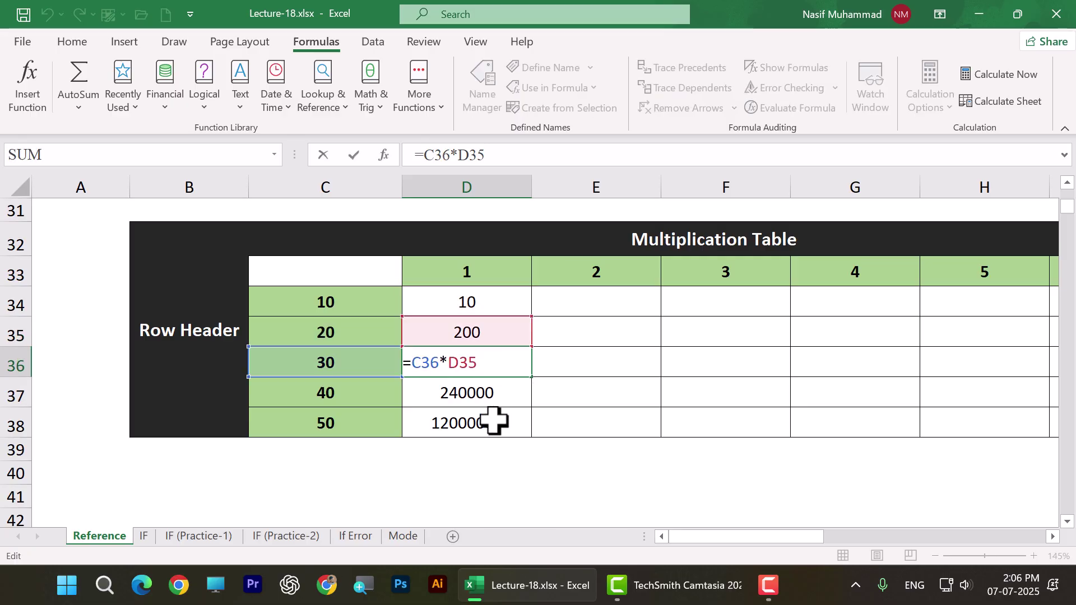
pyautogui.press('Return')
# Lock row 33 in the D34 formula, giving =C34*D$33, and fill it down to D38
pyautogui.doubleClick(480, 301)
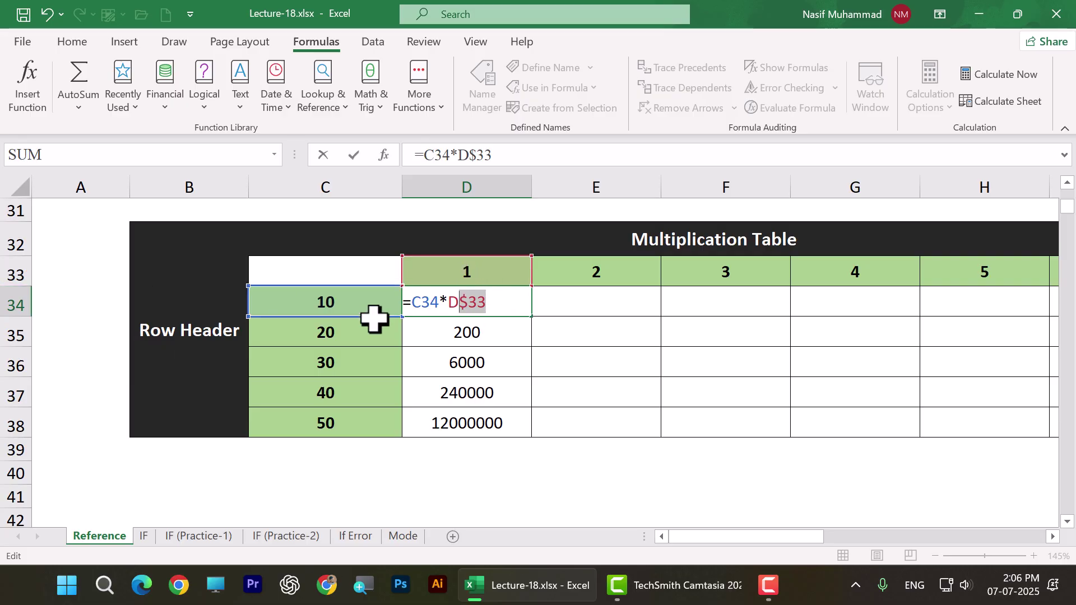
pyautogui.press('Return')
pyautogui.click(502, 306)
pyautogui.moveTo(531, 318); pyautogui.dragTo(539, 428)
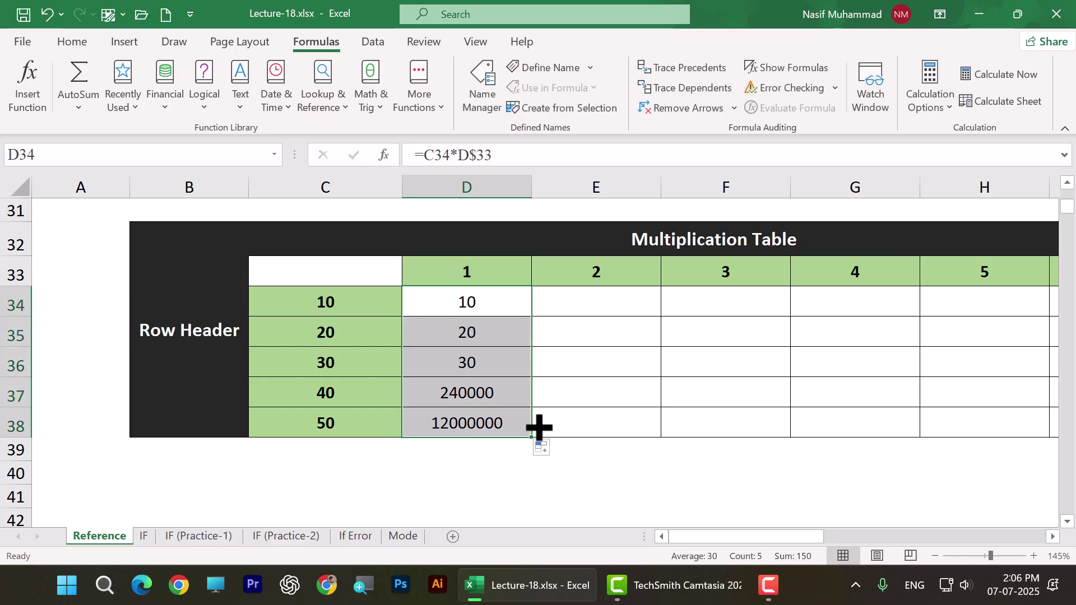
# Examine the formulas from D34 down to D37 to compare the column C reference with the row-locked D$33 reference
pyautogui.doubleClick(481, 338)
pyautogui.click(481, 305)
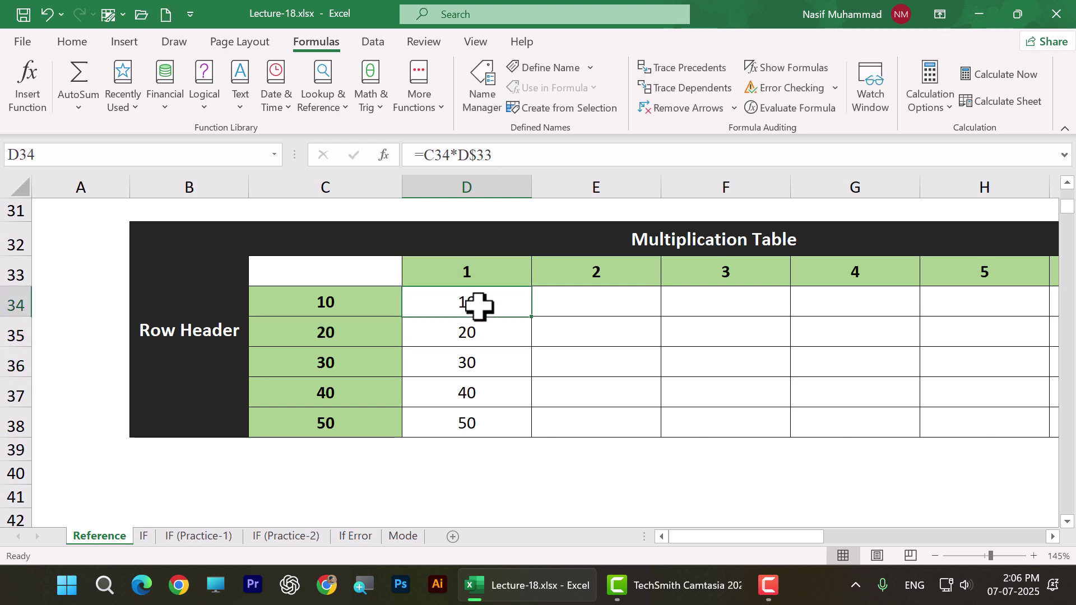
pyautogui.doubleClick(480, 305)
pyautogui.click(476, 330)
pyautogui.doubleClick(476, 331)
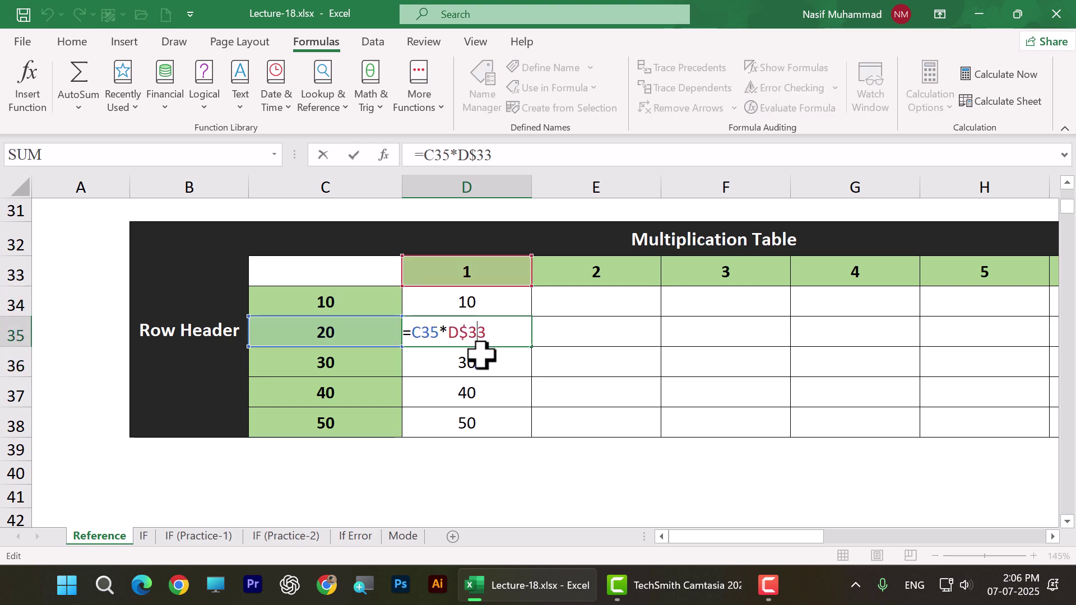
pyautogui.click(482, 356)
pyautogui.doubleClick(483, 364)
pyautogui.click(483, 398)
pyautogui.doubleClick(482, 398)
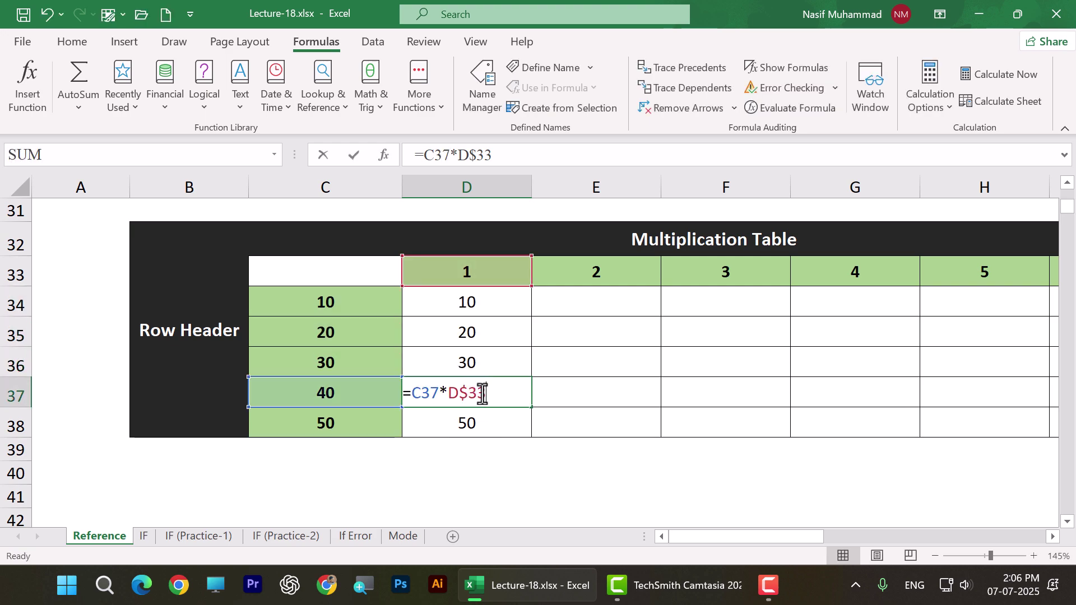
pyautogui.click(486, 334)
# Fill the D34 formula one cell across into E34 and inspect the references there
pyautogui.click(482, 301)
pyautogui.moveTo(534, 314); pyautogui.dragTo(648, 308)
pyautogui.doubleClick(629, 301)
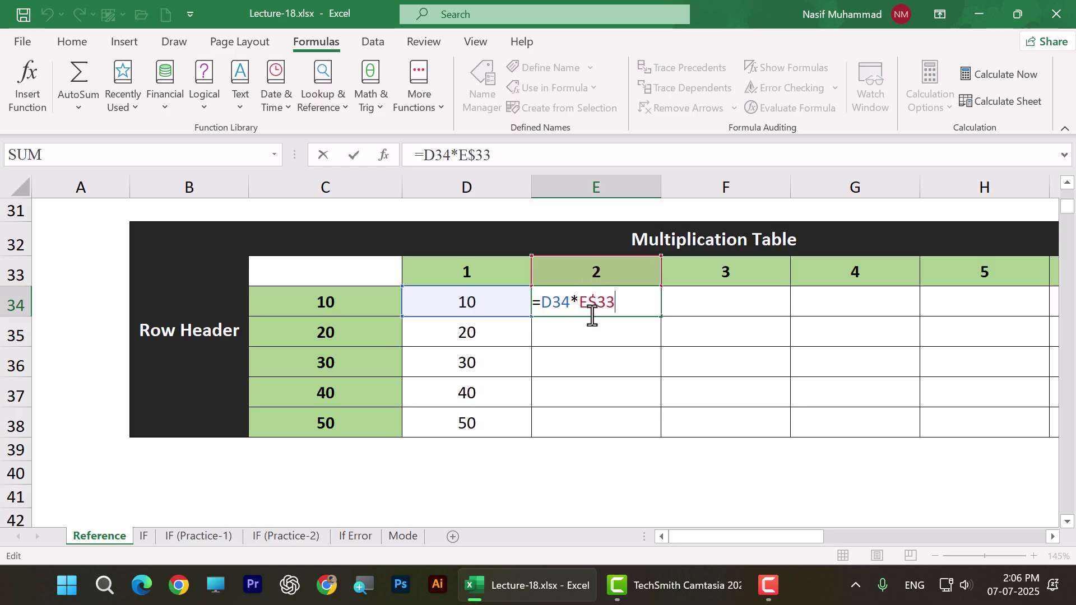
pyautogui.press('Return')
pyautogui.press('Up')
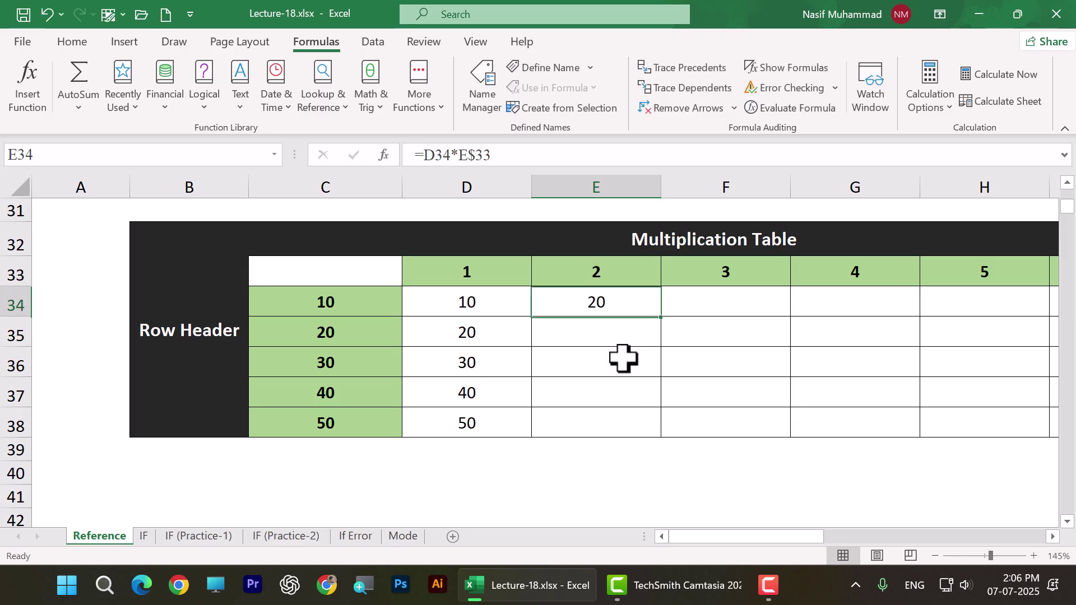
# Fill the E34 formula across row 34 to I34
pyautogui.moveTo(664, 318); pyautogui.dragTo(1064, 307)
pyautogui.moveTo(795, 317); pyautogui.dragTo(795, 317)
pyautogui.moveTo(817, 544); pyautogui.dragTo(628, 550)
# Compare the formulas in D34, E34 and F34 to see how the unlocked column reference moves across row 34
pyautogui.doubleClick(576, 303)
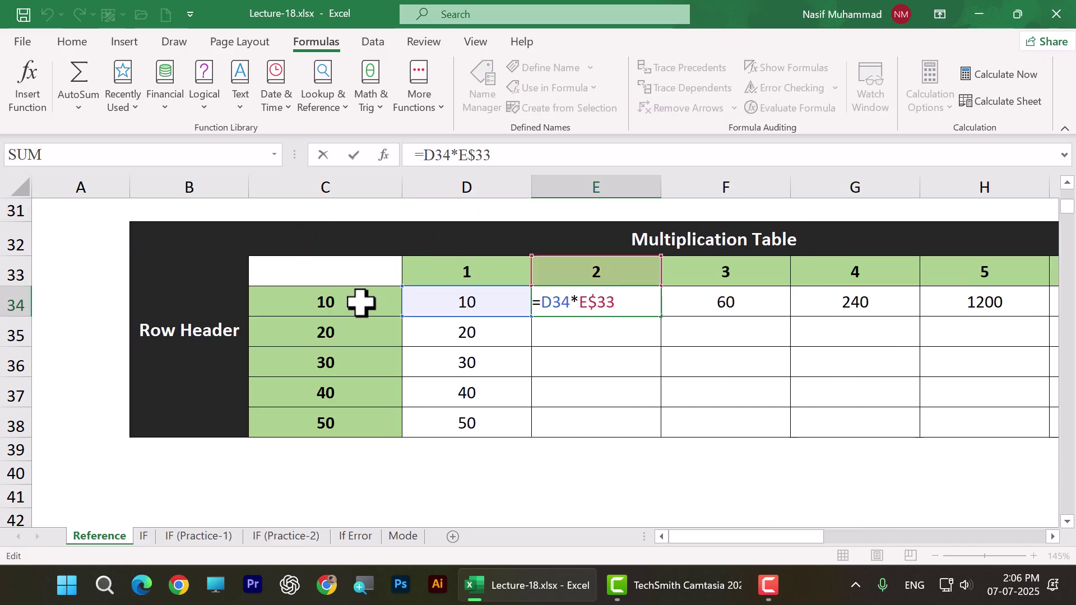
pyautogui.press('Return')
pyautogui.doubleClick(473, 305)
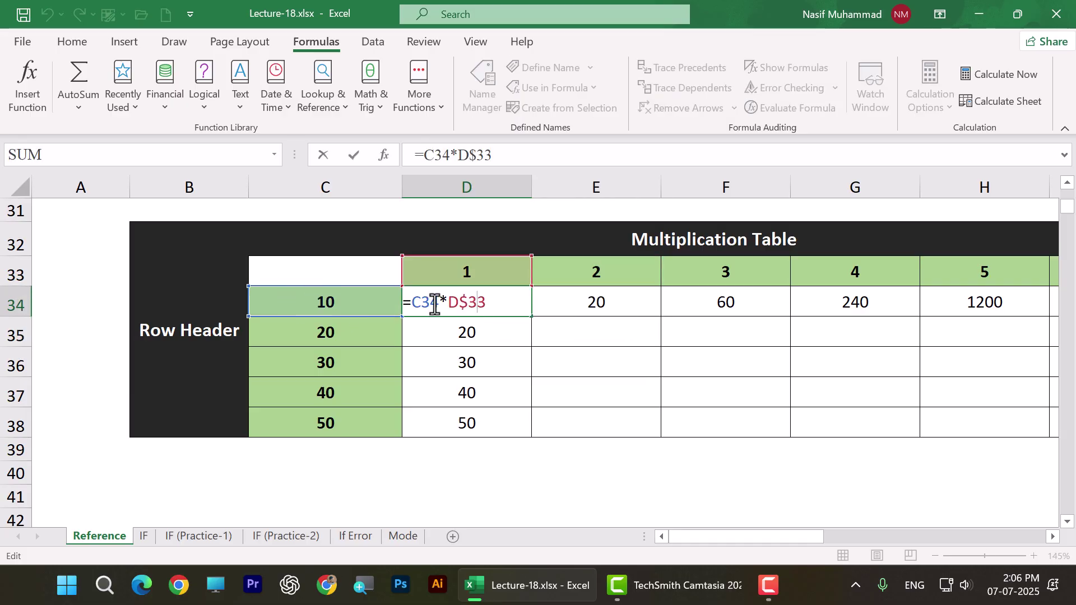
pyautogui.press('Return')
pyautogui.doubleClick(613, 300)
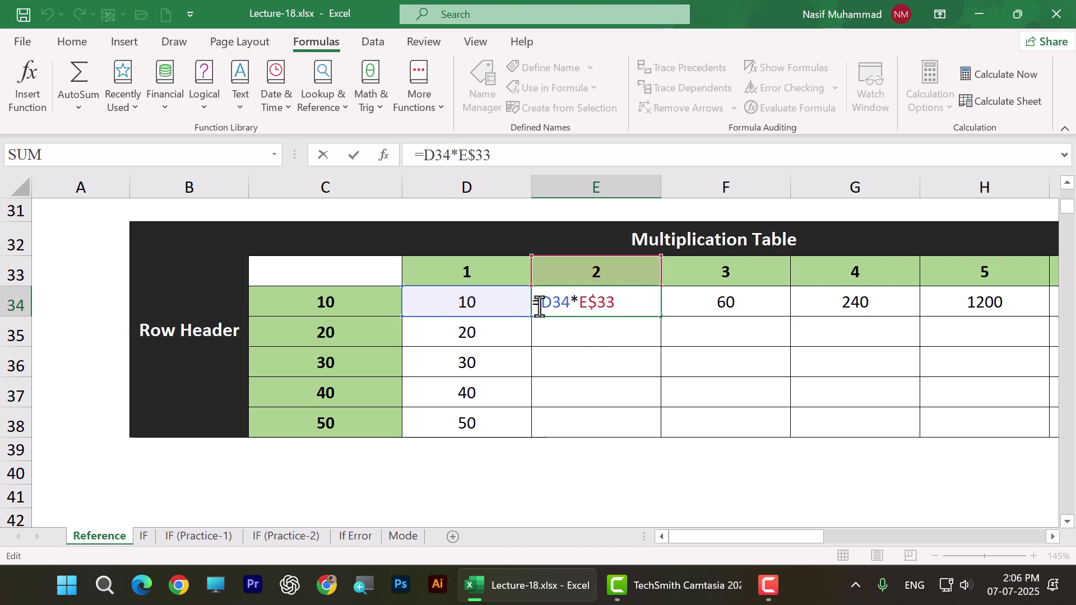
pyautogui.press('Return')
pyautogui.doubleClick(741, 298)
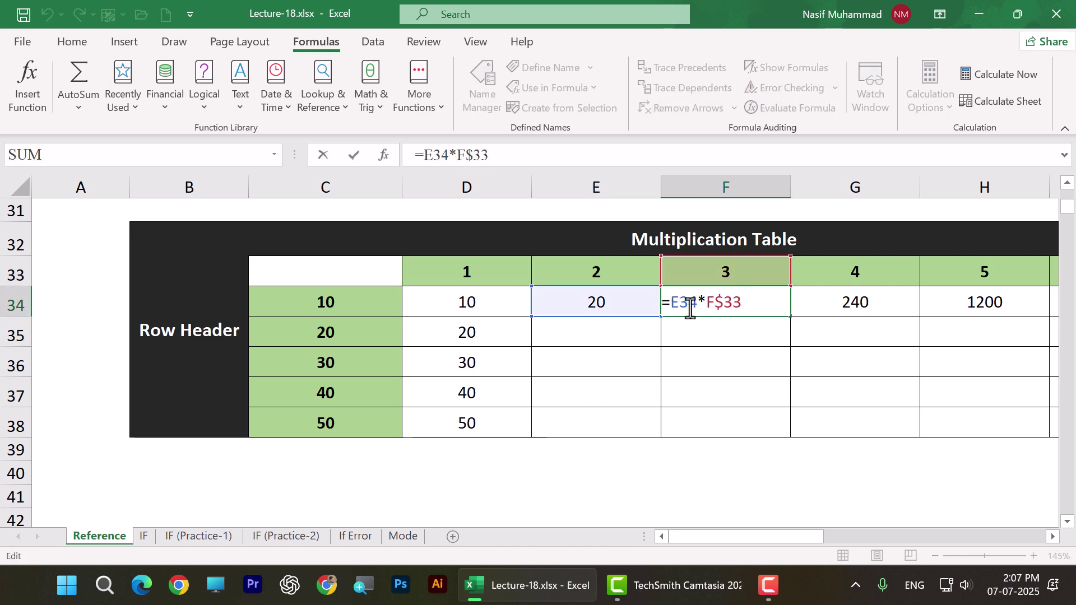
pyautogui.press('Return')
# Check the row header cell C34 against the formula in D34 and the neighbouring cells E34 and E35
pyautogui.click(334, 298)
pyautogui.doubleClick(387, 308)
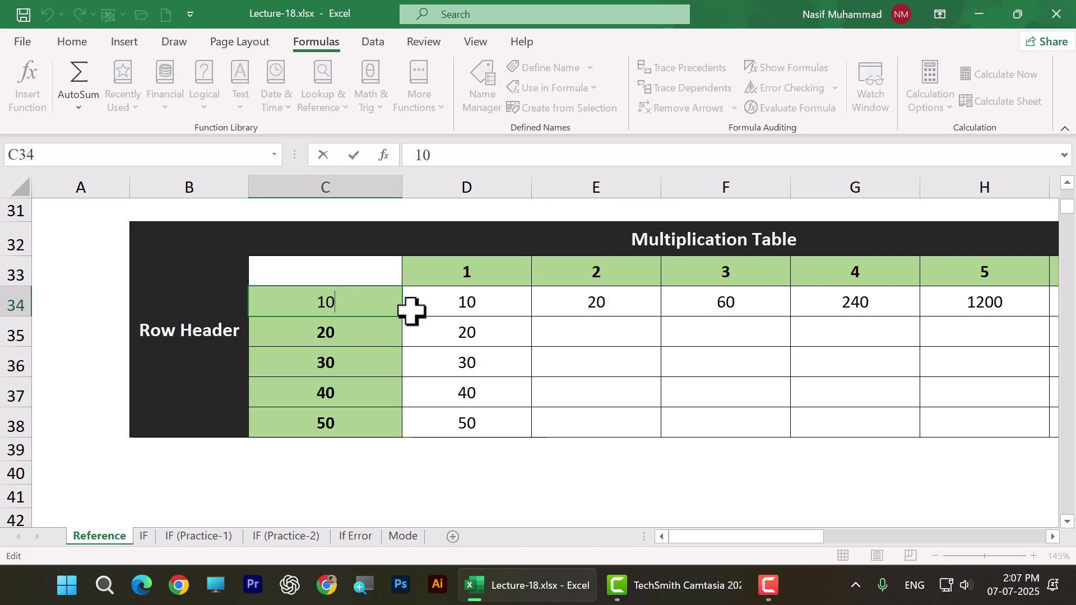
pyautogui.click(468, 305)
pyautogui.doubleClick(468, 304)
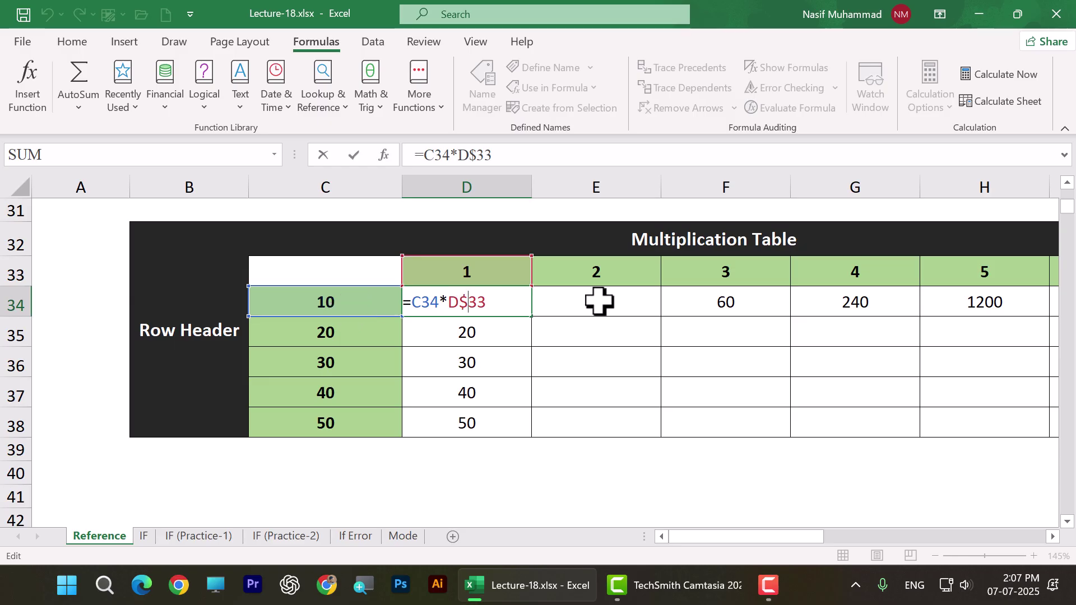
pyautogui.click(604, 318)
pyautogui.click(625, 303)
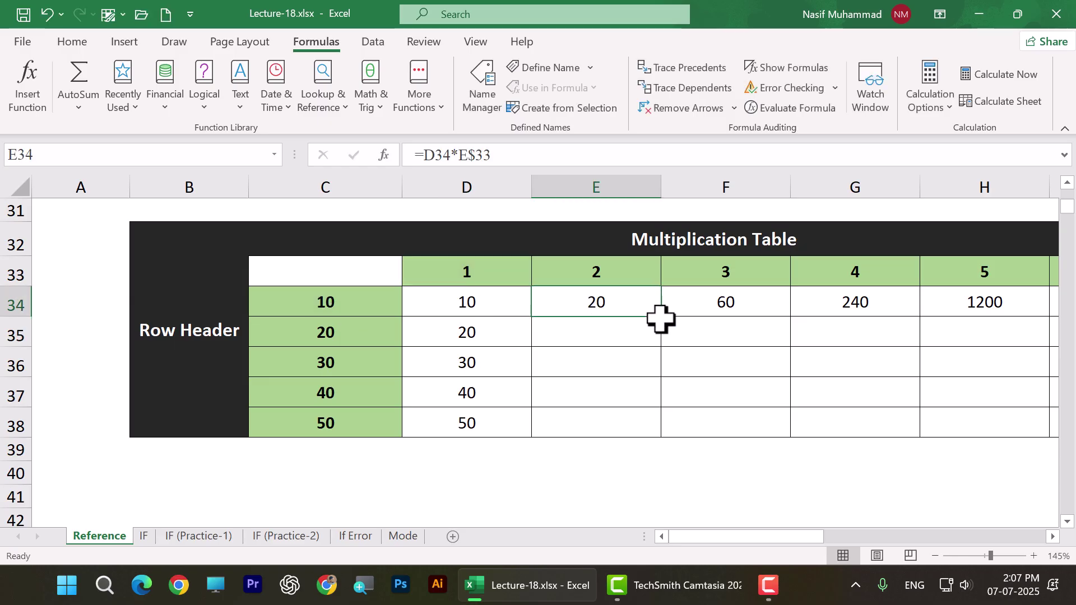
pyautogui.doubleClick(627, 332)
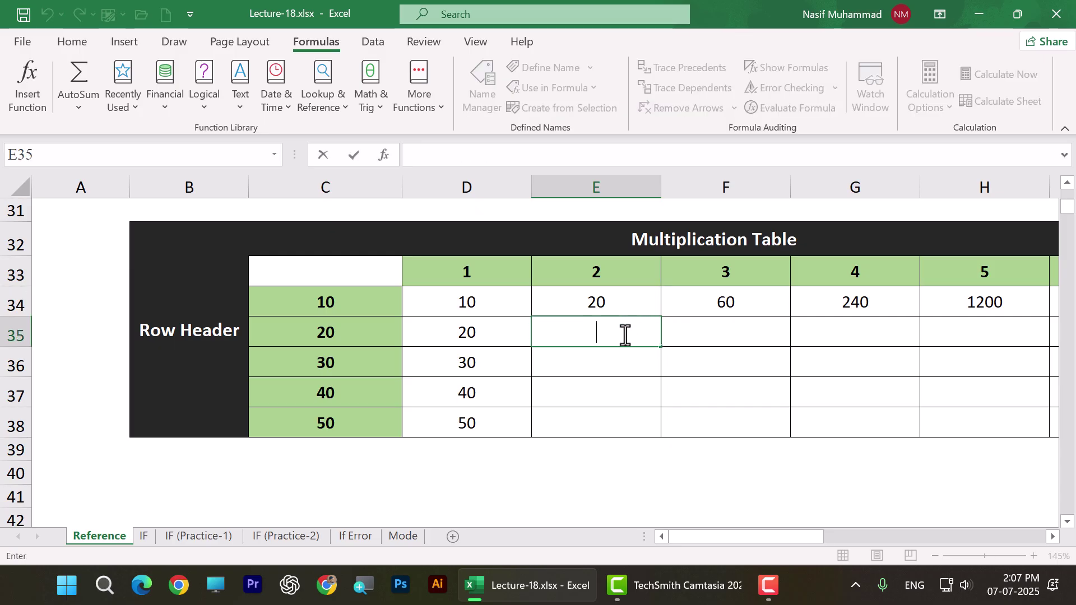
pyautogui.click(471, 300)
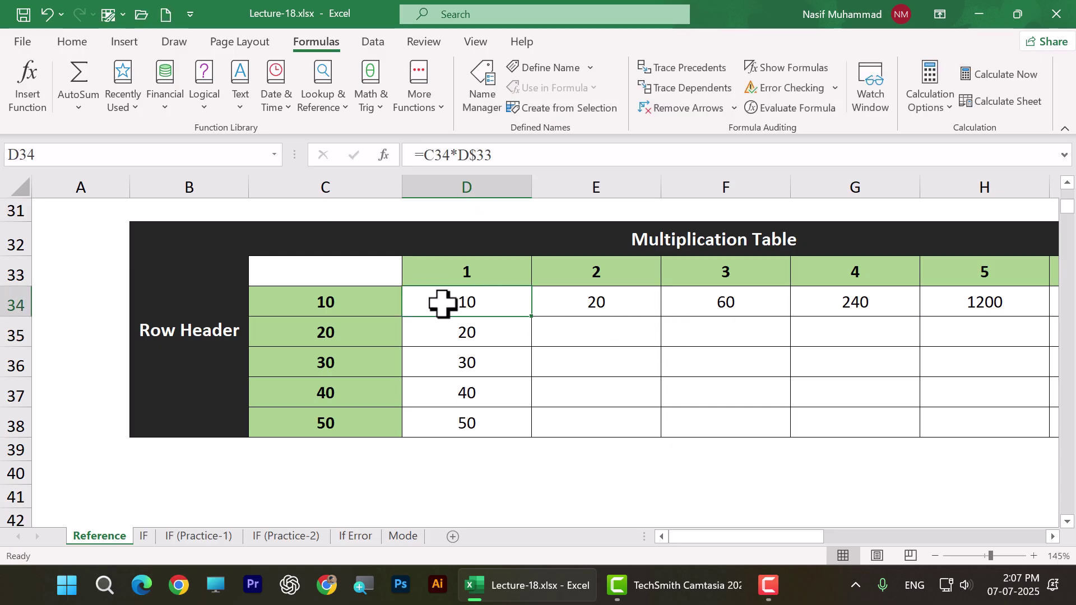
# Lock column C in the D34 formula, giving =$C34*D$33, and fill it down and across the table to I38
pyautogui.doubleClick(499, 298)
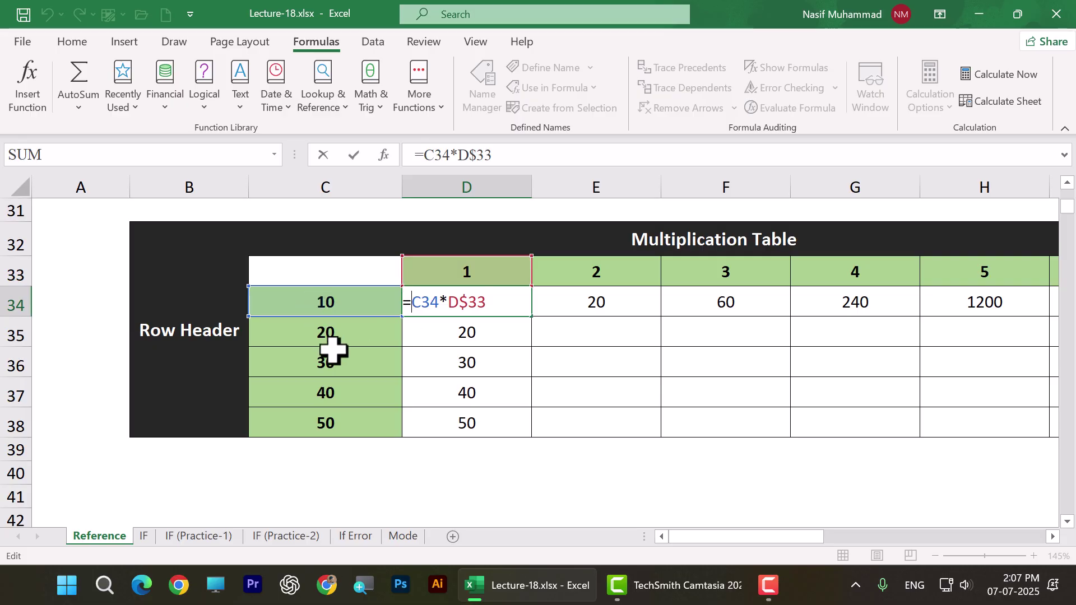
pyautogui.write('$')
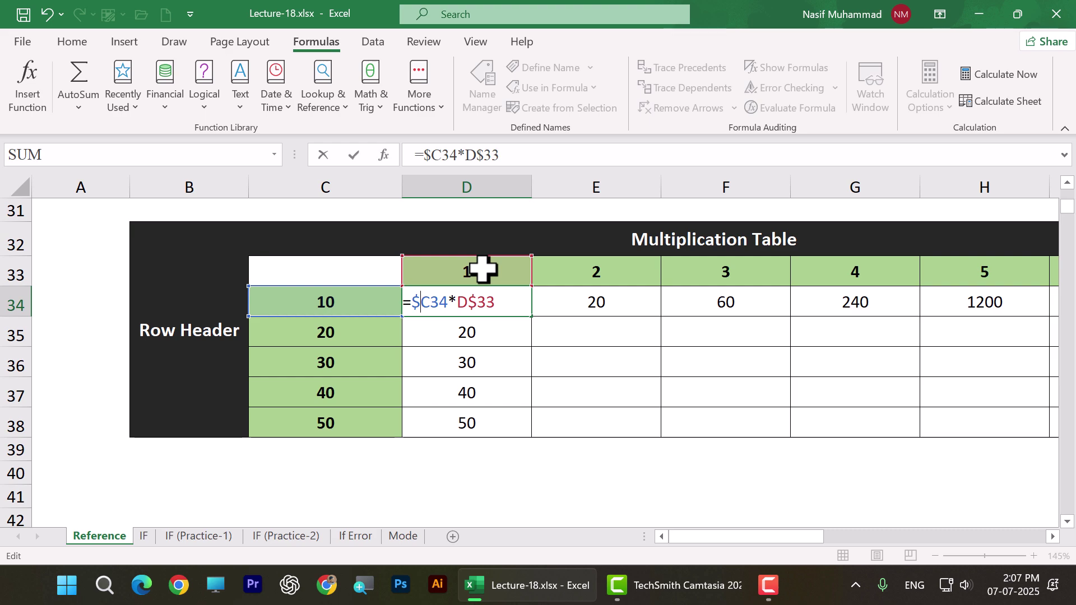
pyautogui.press('Return')
pyautogui.click(488, 308)
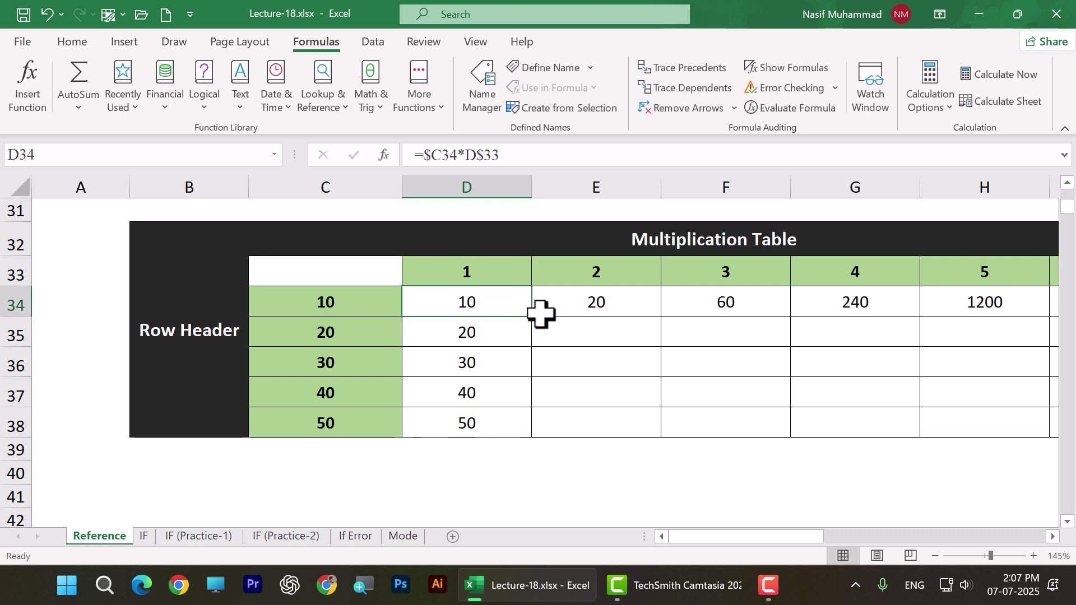
pyautogui.moveTo(531, 317); pyautogui.dragTo(750, 417)
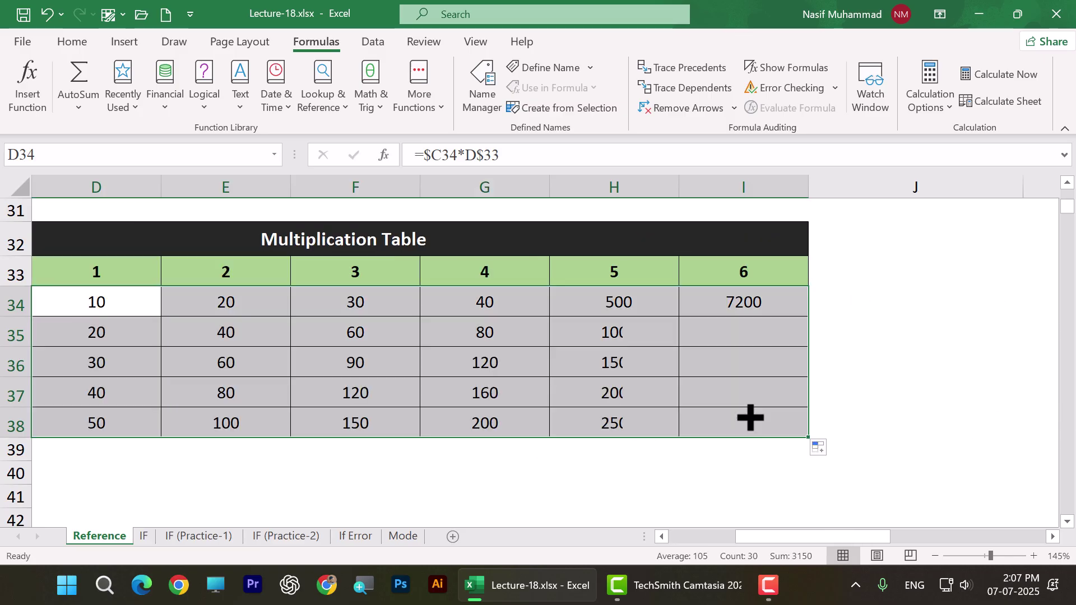
pyautogui.moveTo(743, 543); pyautogui.dragTo(677, 543)
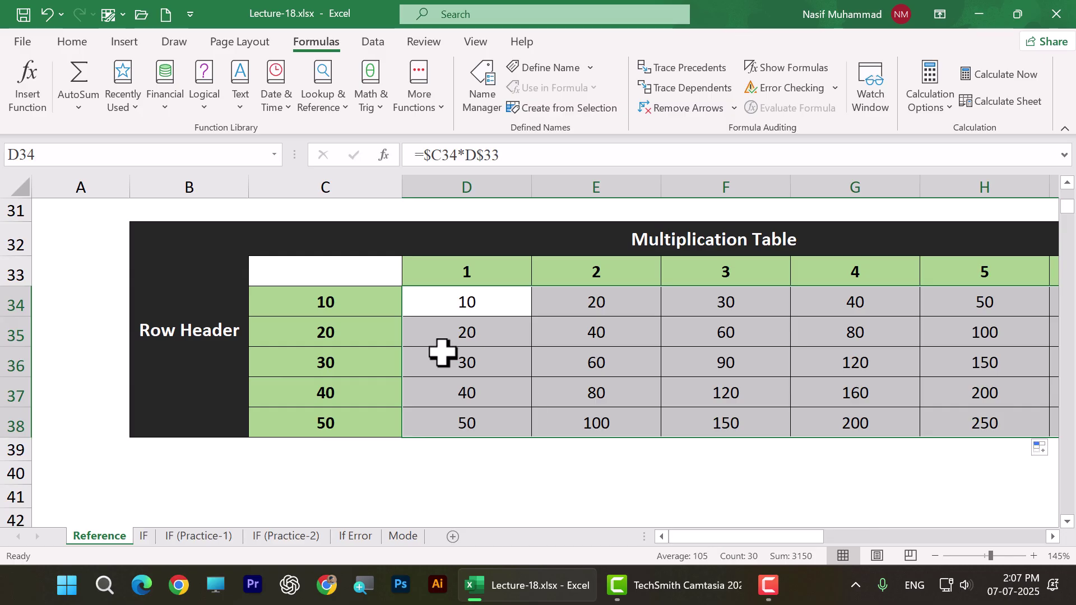
# Inspect the mixed references in D34 and D35, comparing the row number of the $C reference down the column
pyautogui.click(450, 355)
pyautogui.click(471, 300)
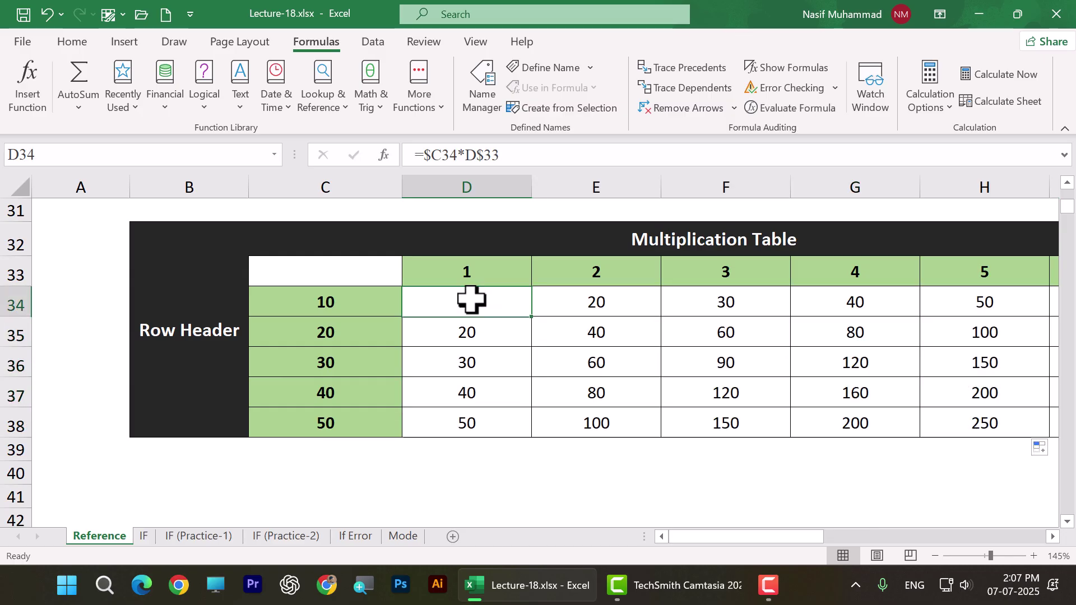
pyautogui.moveTo(471, 300); pyautogui.dragTo(471, 403)
pyautogui.doubleClick(476, 301)
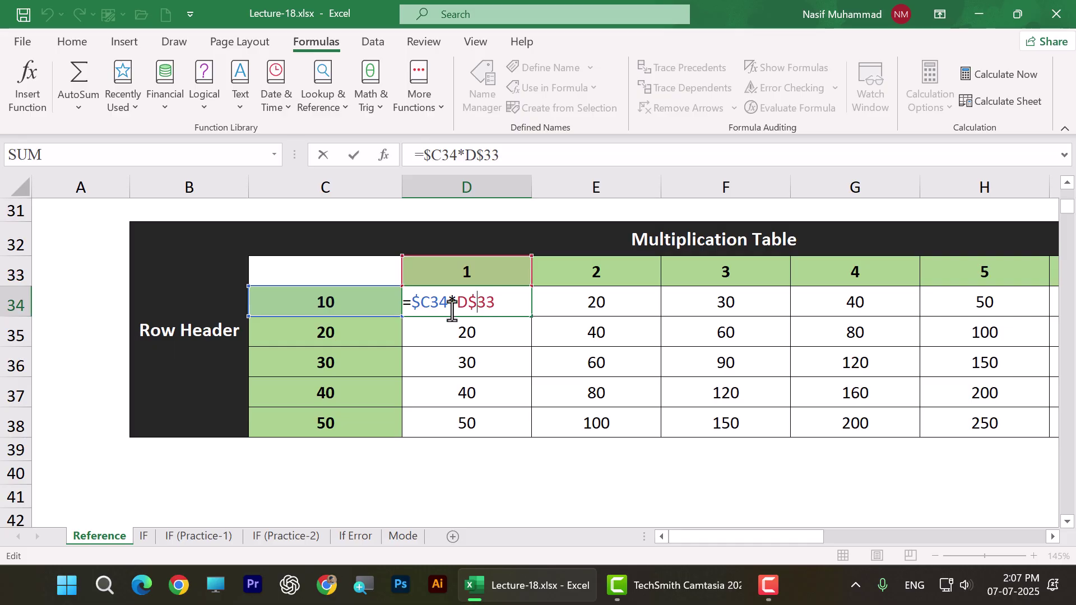
pyautogui.moveTo(437, 303); pyautogui.dragTo(415, 304)
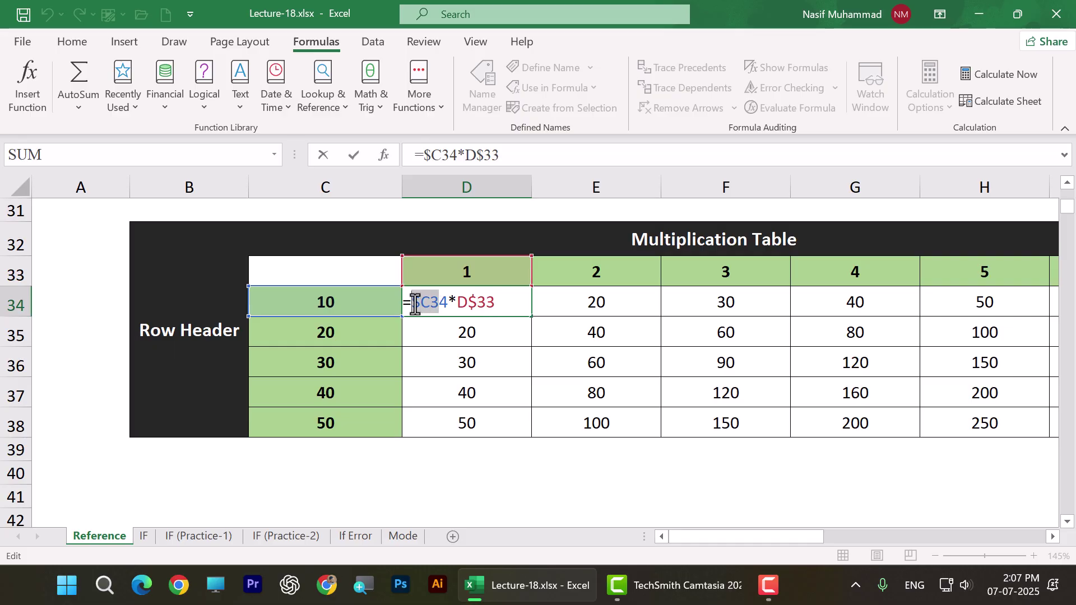
pyautogui.press('Escape')
pyautogui.doubleClick(421, 303)
pyautogui.moveTo(441, 303); pyautogui.dragTo(451, 333)
pyautogui.press('Escape')
pyautogui.doubleClick(450, 324)
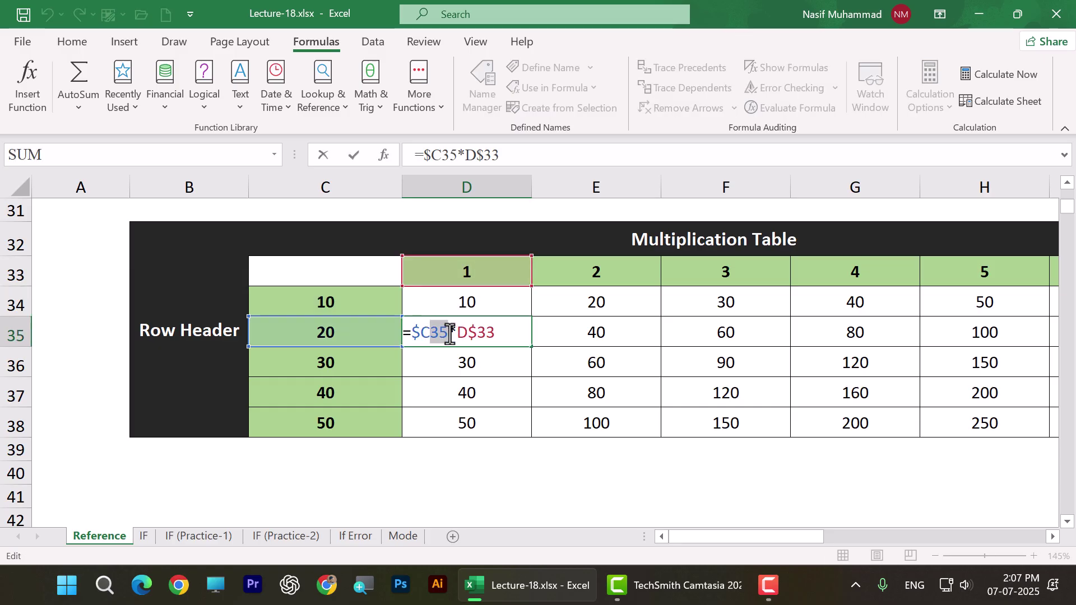
pyautogui.press('Return')
# Compare the mixed-reference formulas in D34 and E34, examining the locked column C and the column letter before $33
pyautogui.click(483, 301)
pyautogui.doubleClick(481, 298)
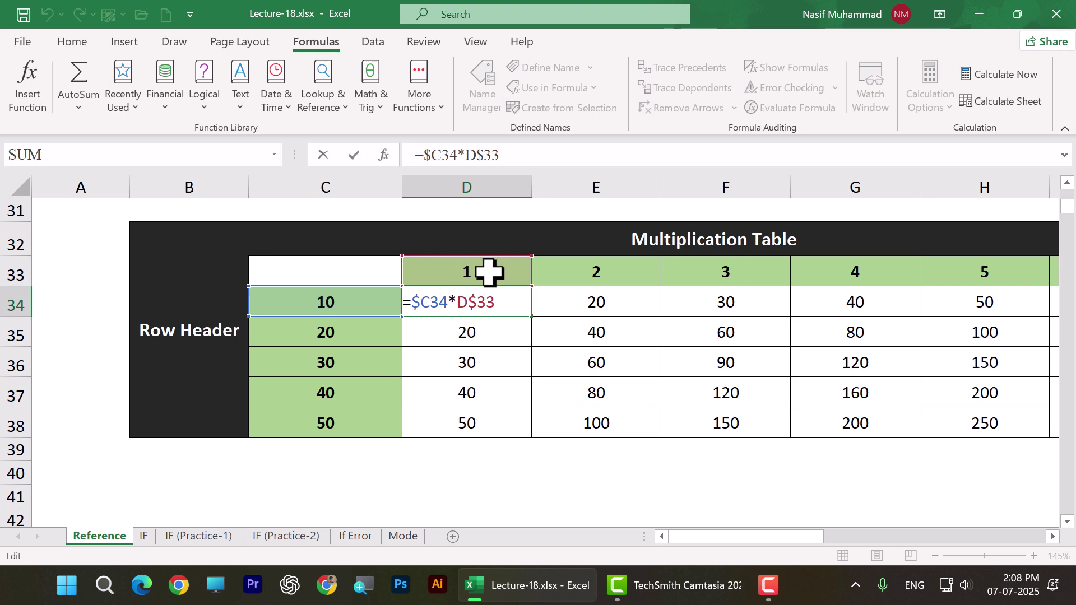
pyautogui.press('Return')
pyautogui.doubleClick(608, 303)
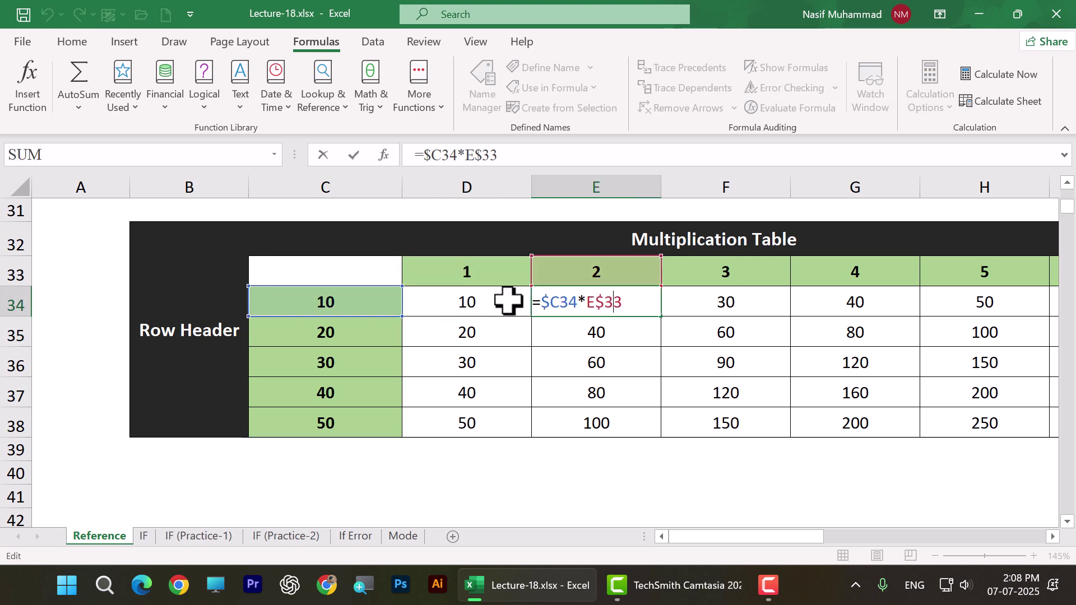
pyautogui.doubleClick(490, 300)
pyautogui.doubleClick(604, 302)
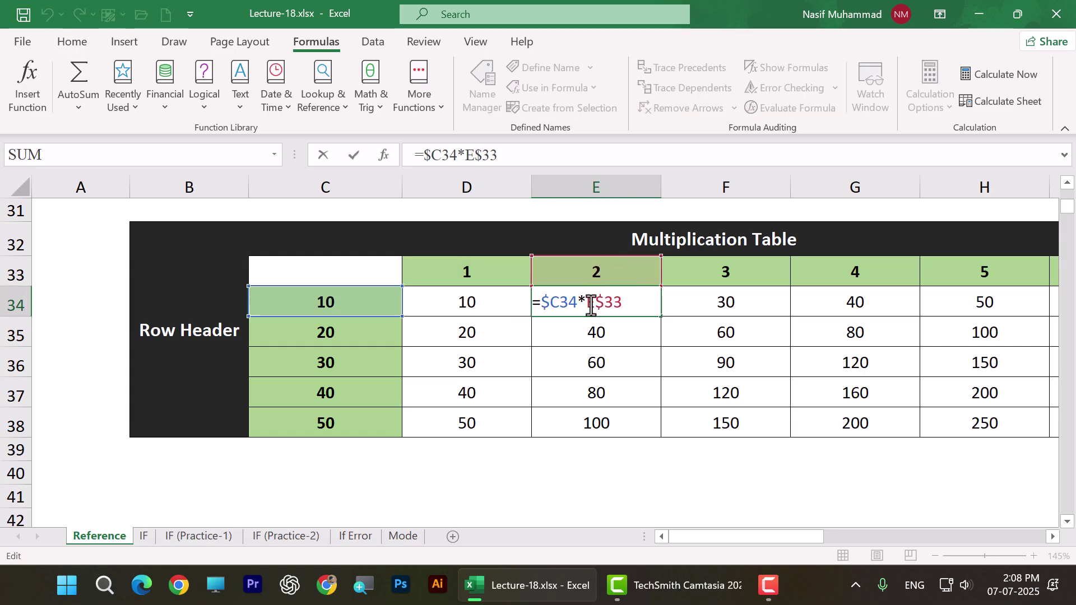
pyautogui.press('Return')
pyautogui.doubleClick(457, 302)
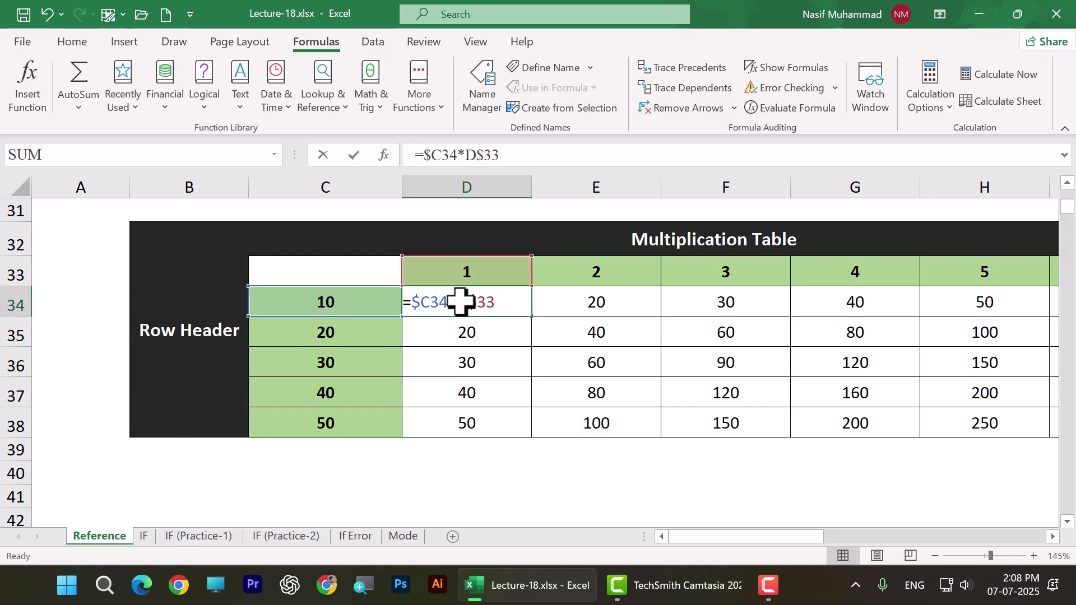
# Compare the formulas in D34 and D35, examining how the locked row in D$33 behaves down the column
pyautogui.press('Return')
pyautogui.doubleClick(499, 306)
pyautogui.press('Return')
pyautogui.doubleClick(497, 325)
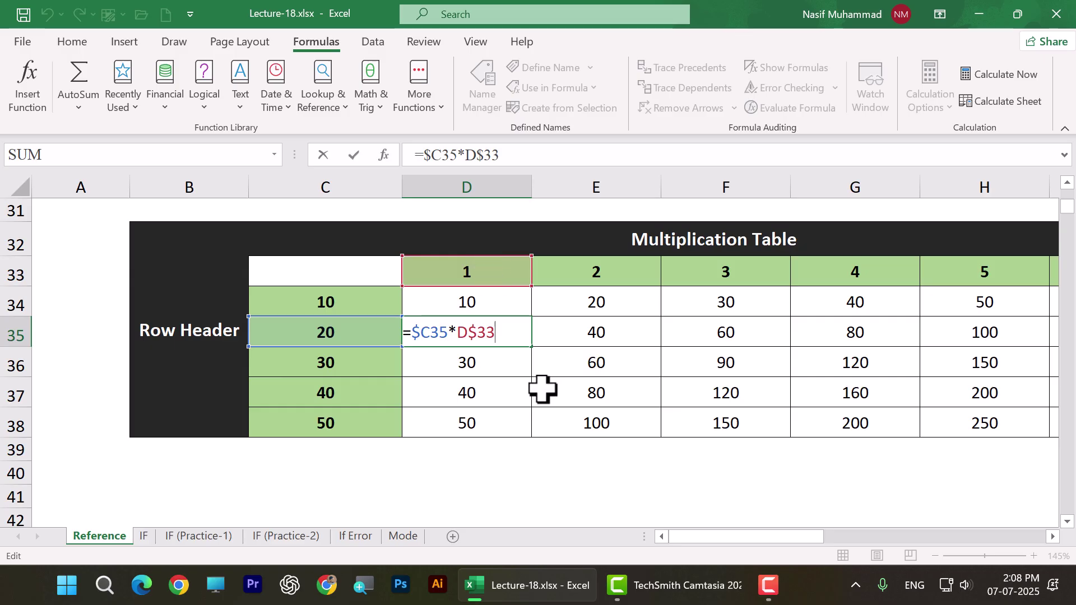
pyautogui.press('Return')
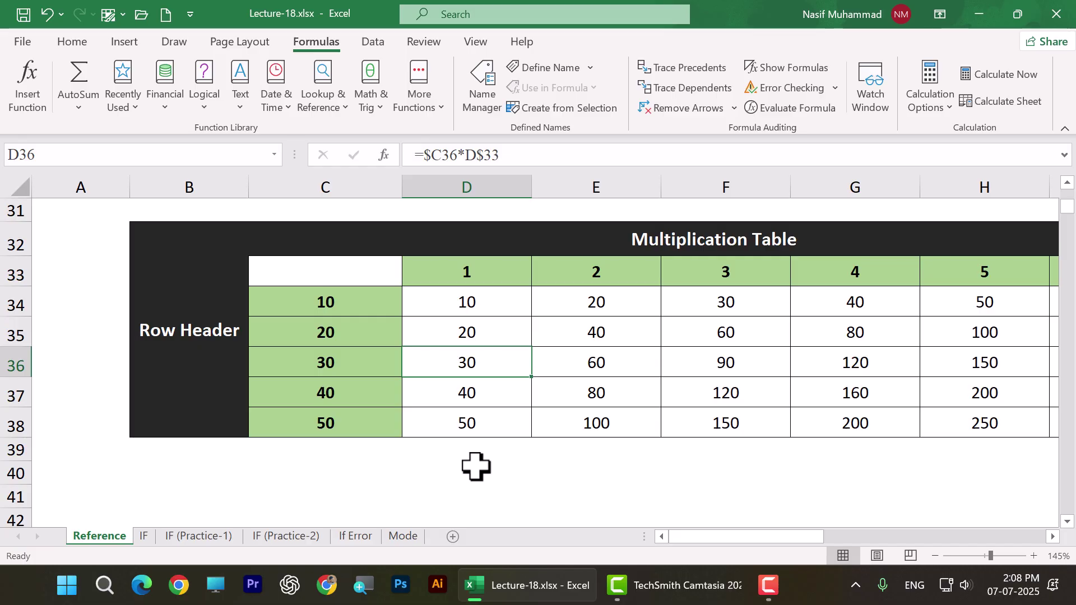
# Review the whole multiplication table, highlighting the calculated cells from D34 across to column I and down to row 38
pyautogui.keyDown('ctrl'); pyautogui.scroll(-2, 475, 466); pyautogui.keyUp('ctrl')
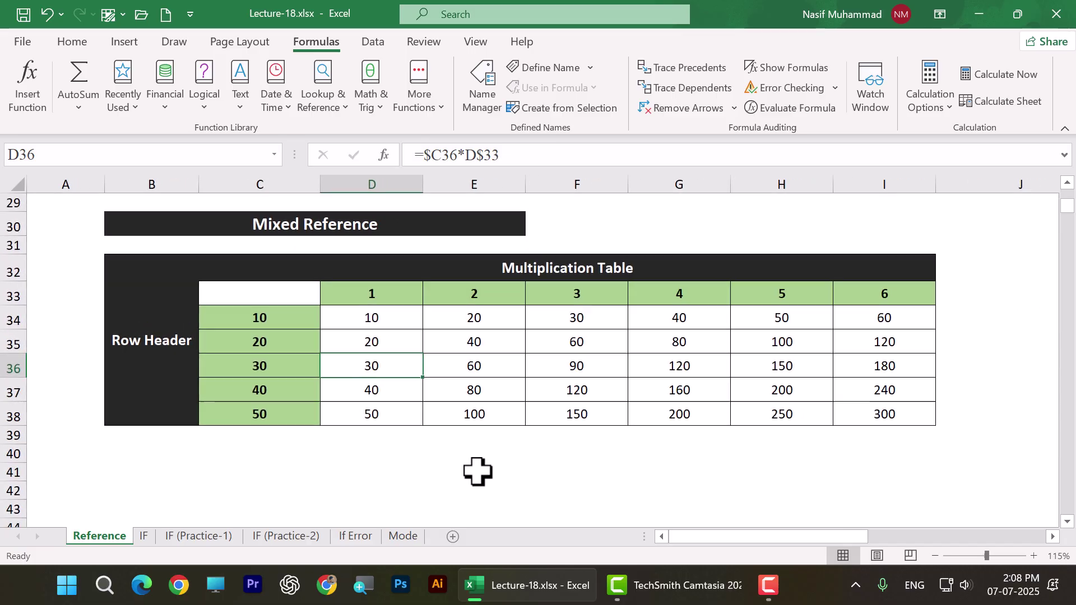
pyautogui.moveTo(396, 315); pyautogui.dragTo(884, 415)
pyautogui.click(785, 454)
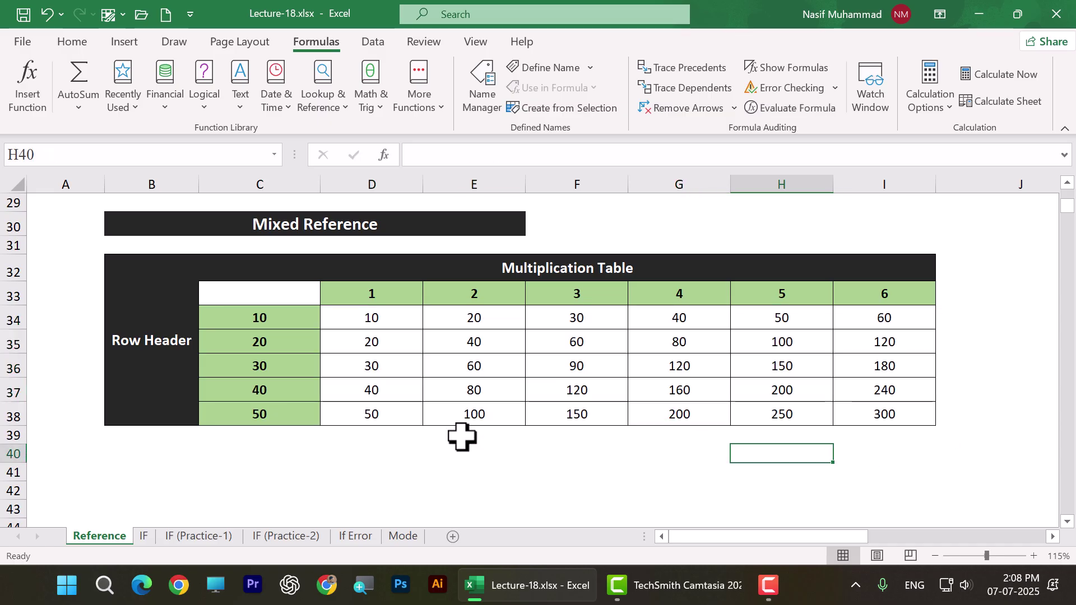
pyautogui.moveTo(386, 318); pyautogui.dragTo(824, 415)
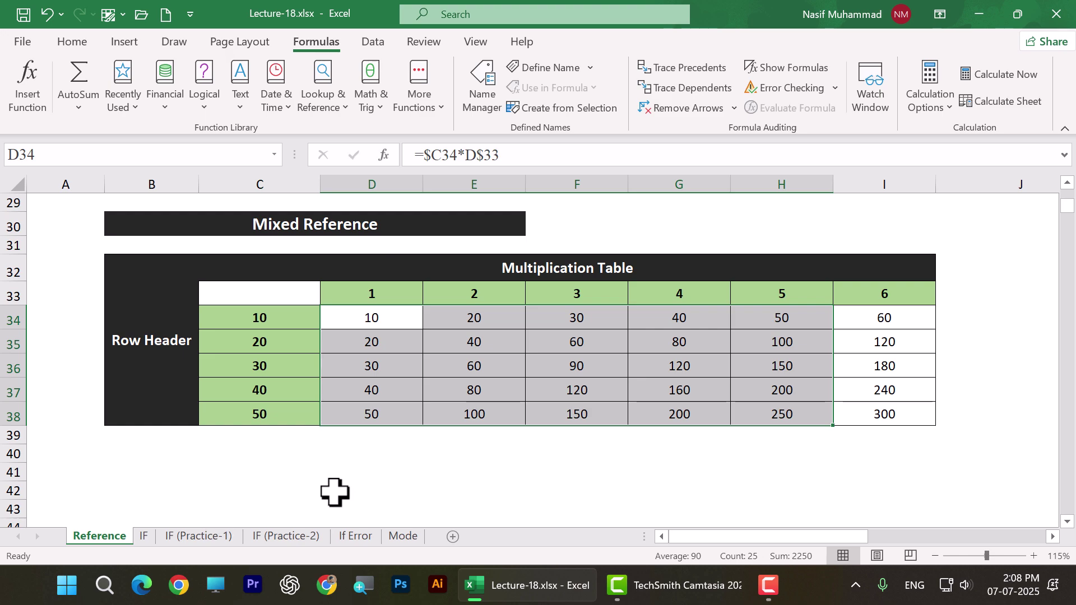
# Switch to the IF sheet and review the Some Operator heading and the operator meanings in B8:B13
pyautogui.scroll(6, 314, 499)
pyautogui.click(144, 539)
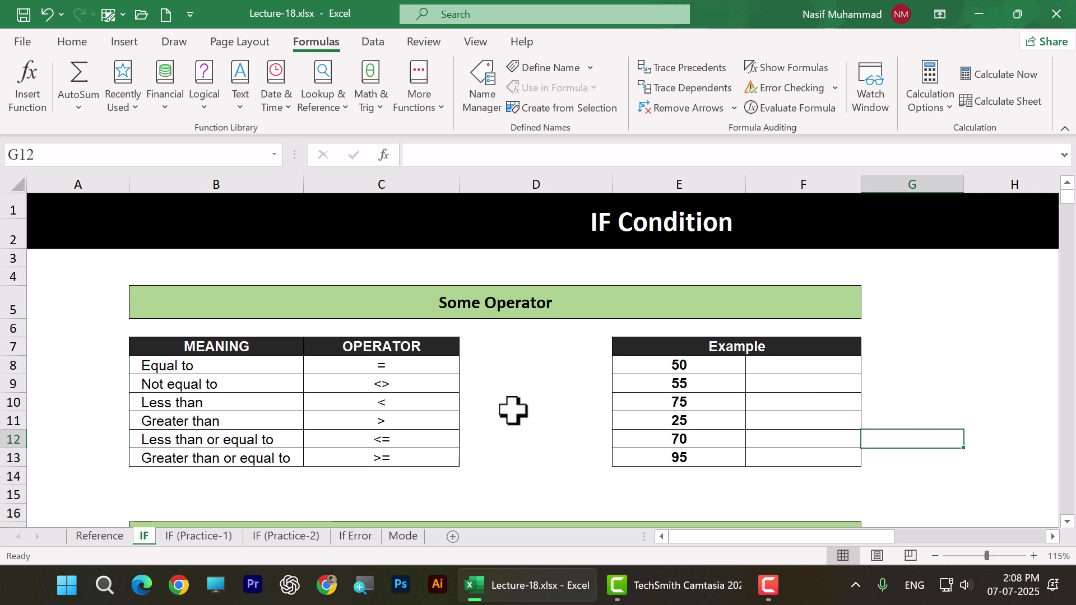
pyautogui.click(543, 309)
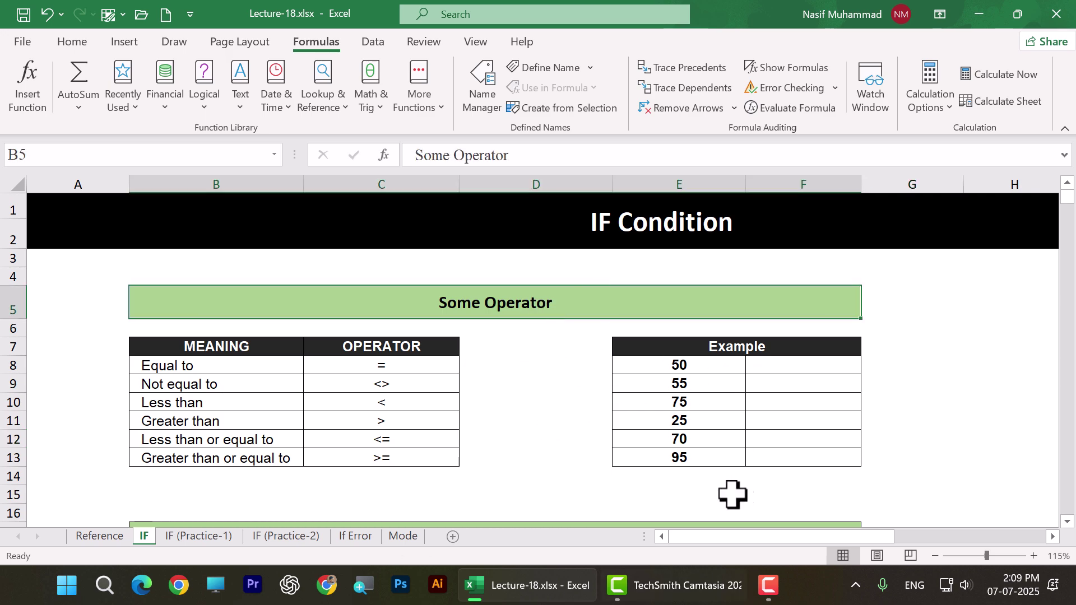
pyautogui.click(519, 432)
pyautogui.moveTo(211, 364); pyautogui.dragTo(223, 457)
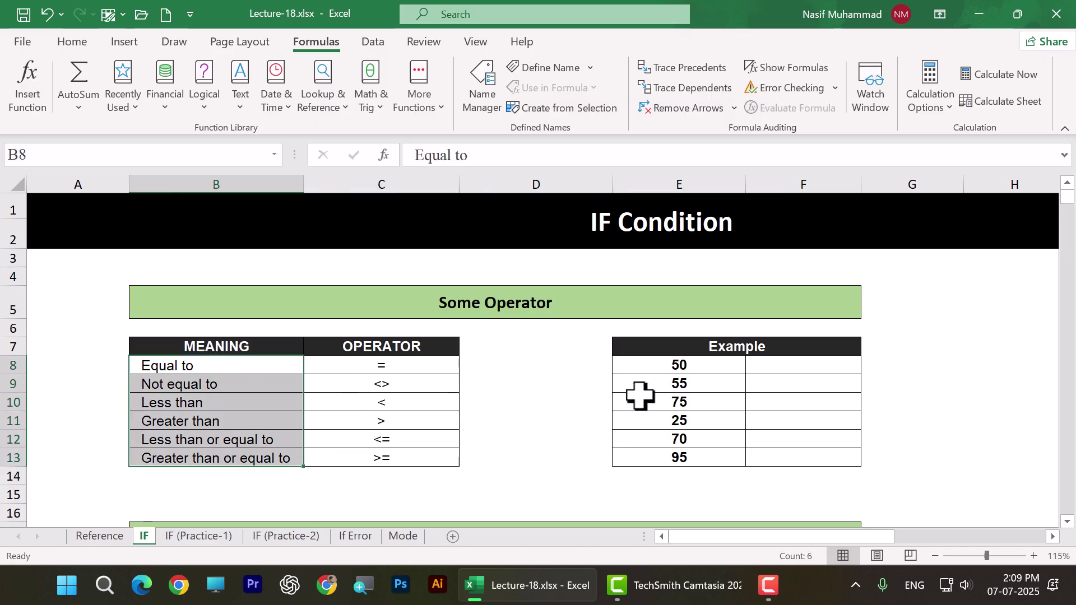
pyautogui.click(554, 403)
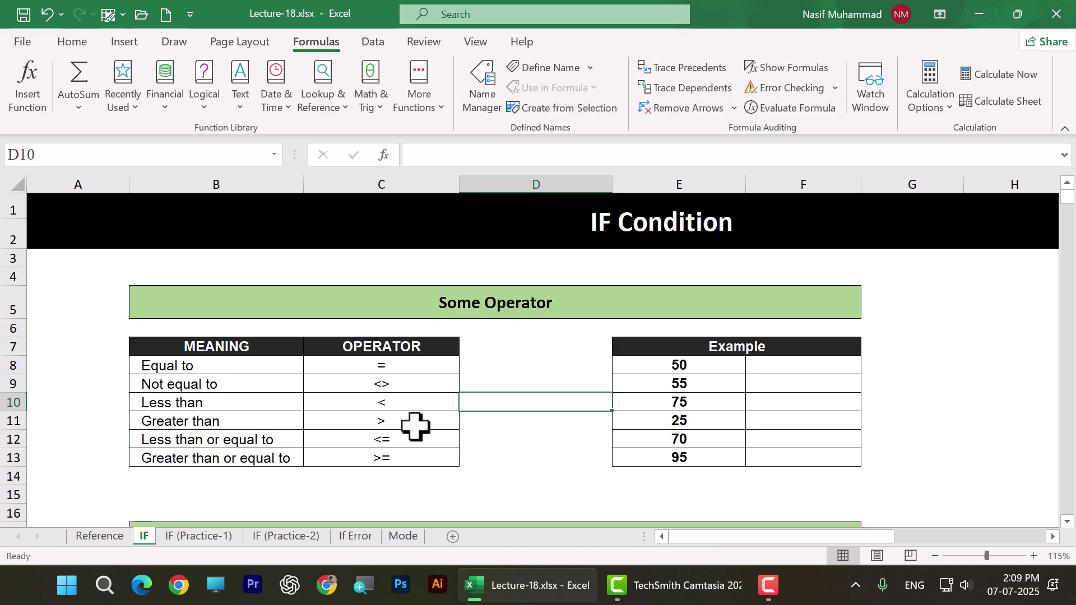
# Examine the operator symbols in C8:C13 alongside their meanings in column B
pyautogui.moveTo(378, 367); pyautogui.dragTo(393, 457)
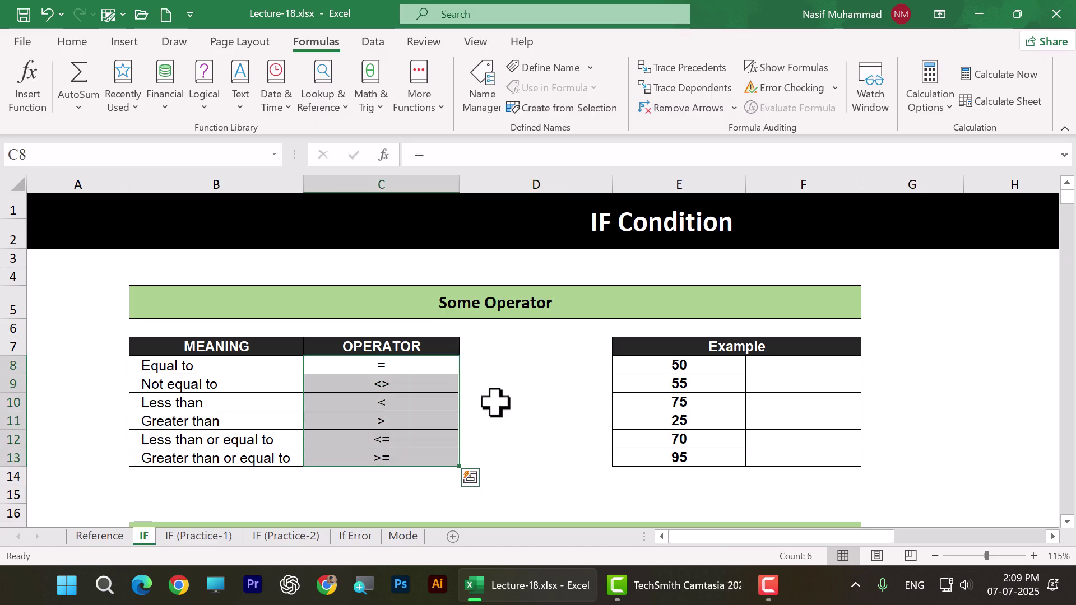
pyautogui.click(506, 402)
pyautogui.moveTo(403, 365); pyautogui.dragTo(423, 463)
pyautogui.click(530, 426)
pyautogui.moveTo(250, 365); pyautogui.dragTo(426, 461)
pyautogui.click(507, 418)
pyautogui.moveTo(419, 365); pyautogui.dragTo(423, 457)
pyautogui.moveTo(519, 405); pyautogui.dragTo(519, 413)
pyautogui.moveTo(392, 365); pyautogui.dragTo(402, 458)
pyautogui.click(493, 437)
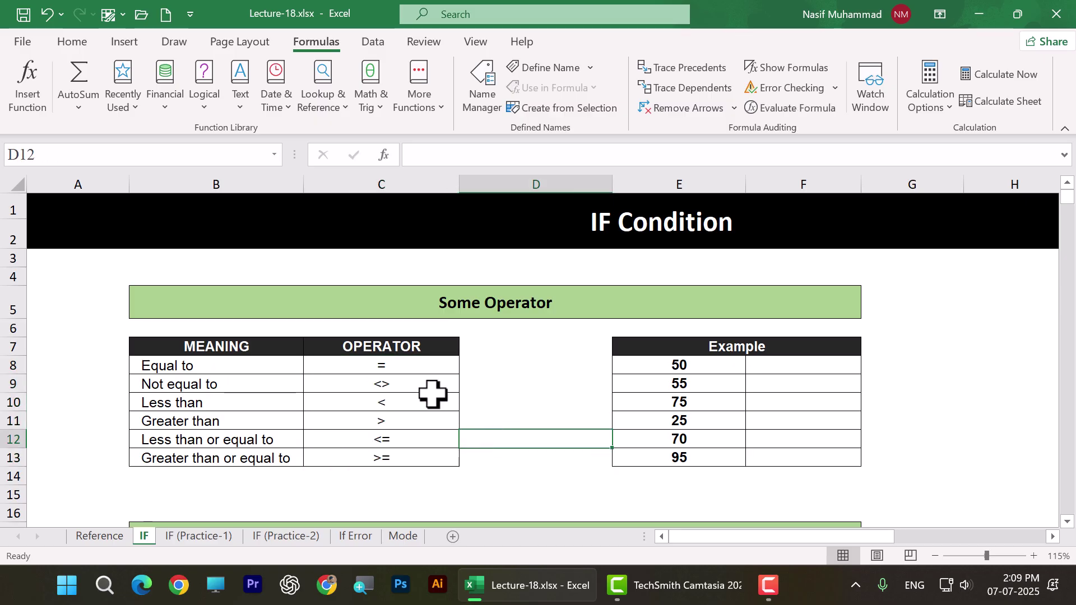
# Match each comparison operator in C8 to C13 with its meaning, from Equal to through Greater than or equal to
pyautogui.click(235, 368)
pyautogui.click(401, 365)
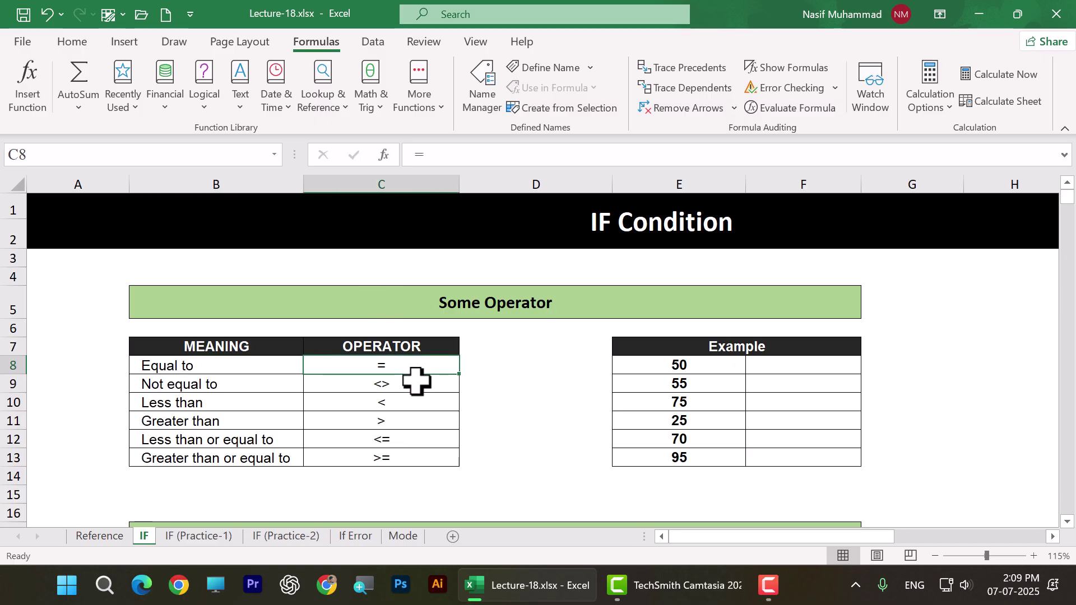
pyautogui.scroll(3, 416, 380)
pyautogui.moveTo(714, 555); pyautogui.dragTo(673, 554)
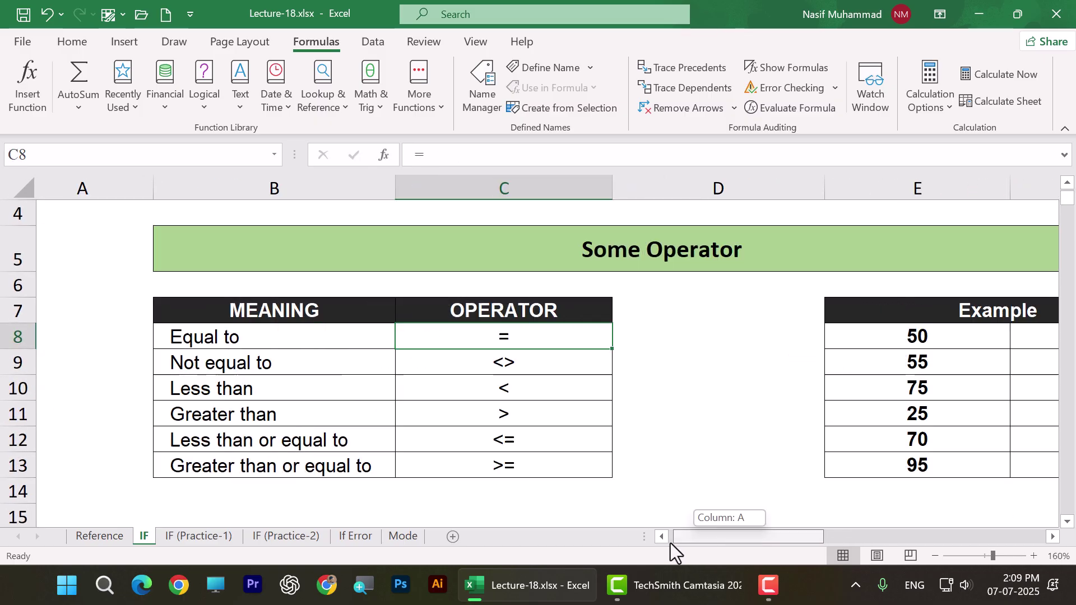
pyautogui.click(284, 361)
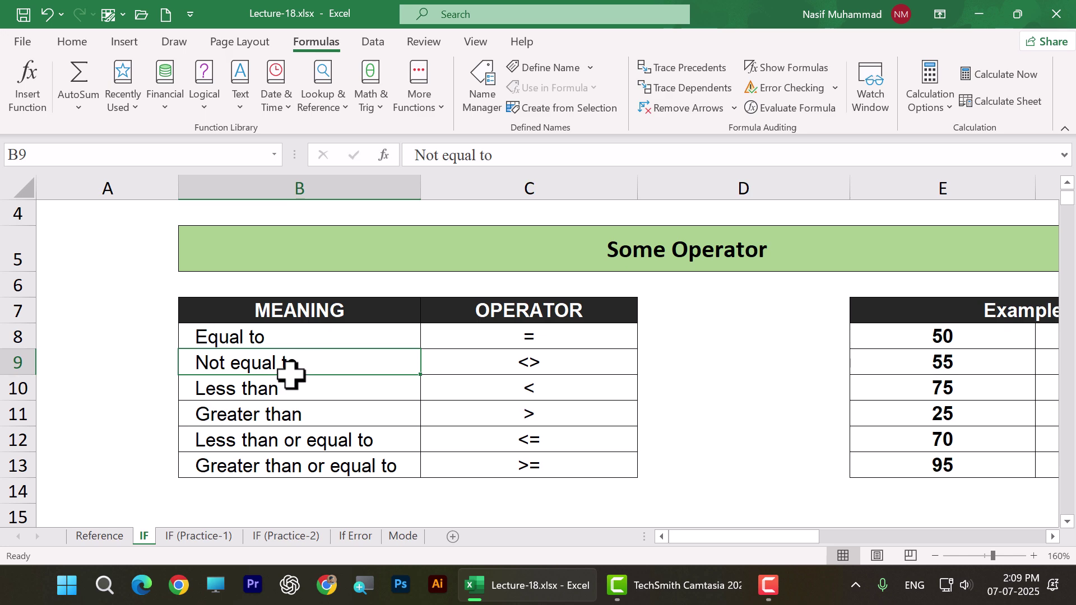
pyautogui.click(600, 371)
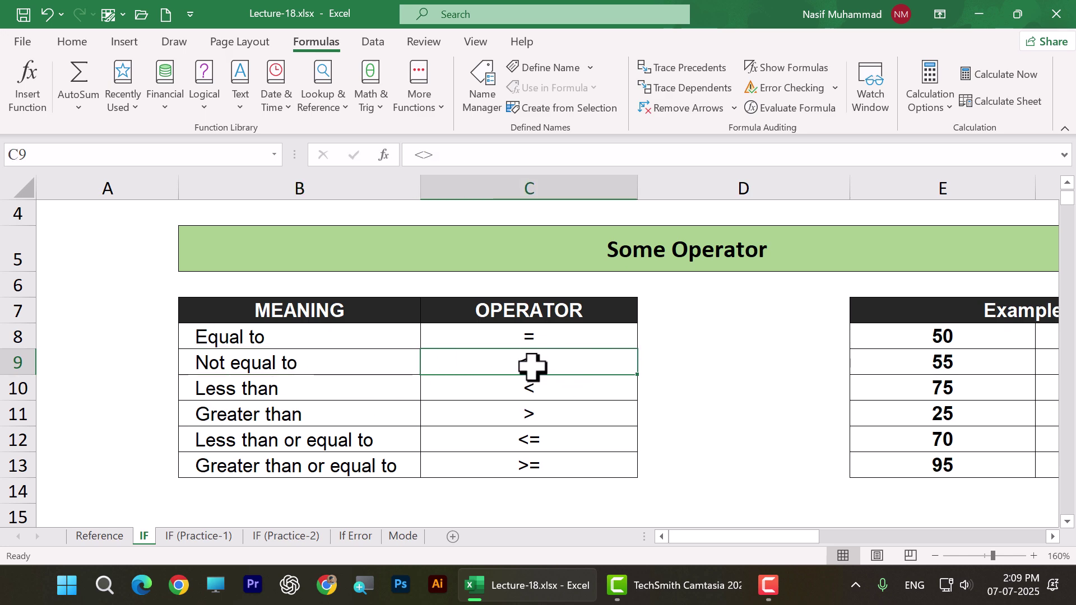
pyautogui.click(551, 333)
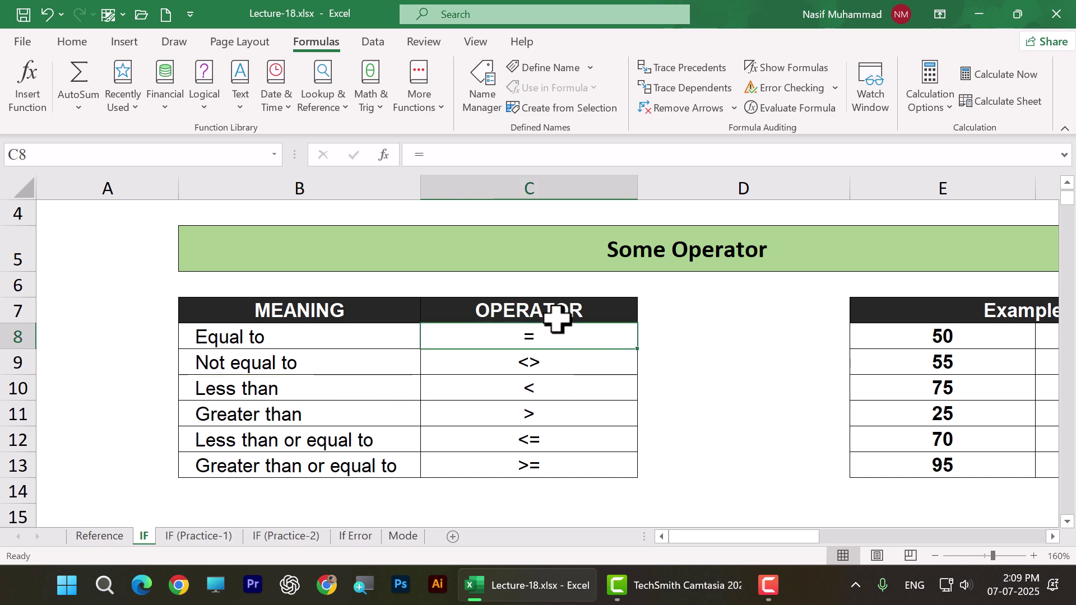
pyautogui.click(563, 353)
pyautogui.click(569, 393)
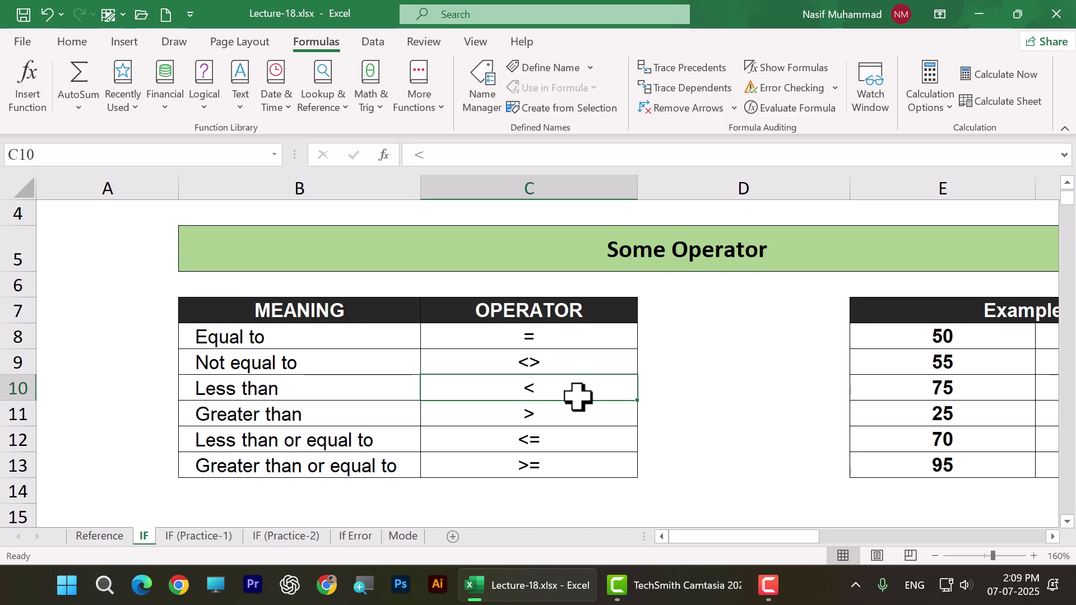
pyautogui.click(570, 421)
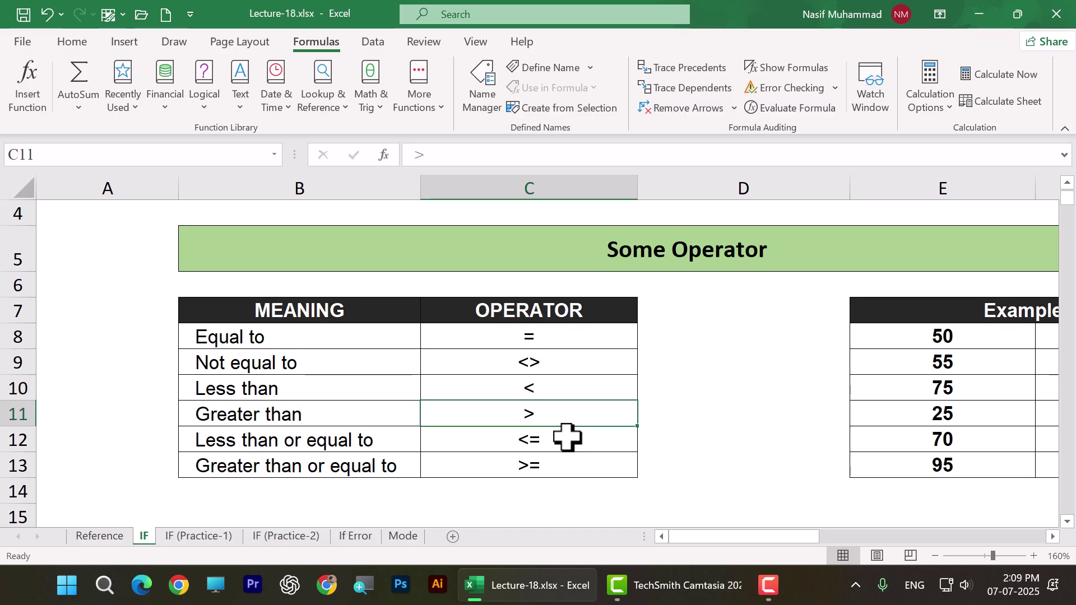
pyautogui.click(567, 436)
pyautogui.click(564, 474)
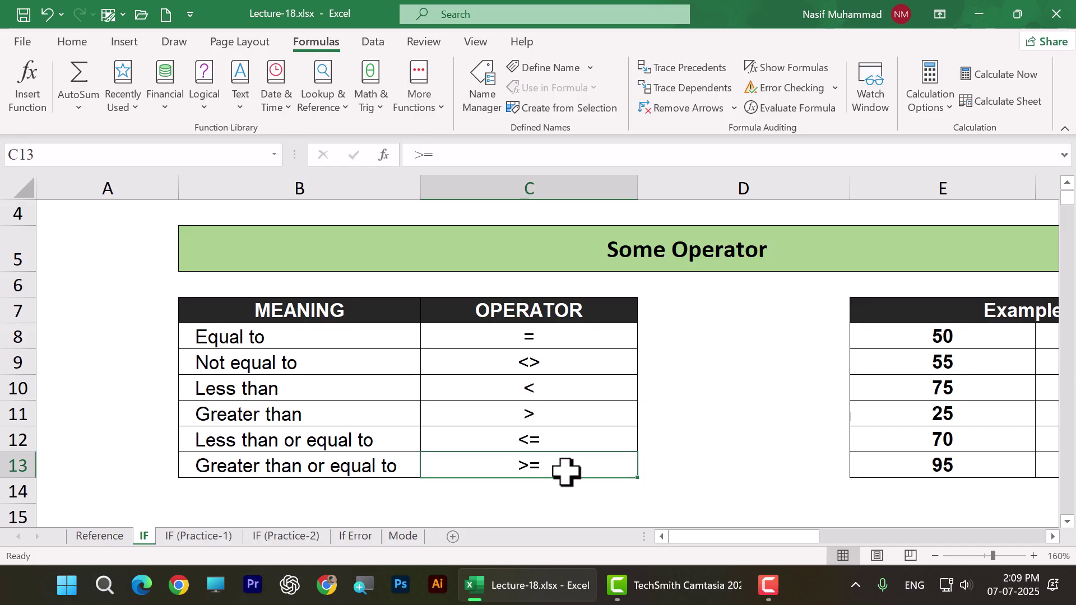
# Go through the comparison operators once more, one cell at a time from = in C8 to >= in C13
pyautogui.click(482, 333)
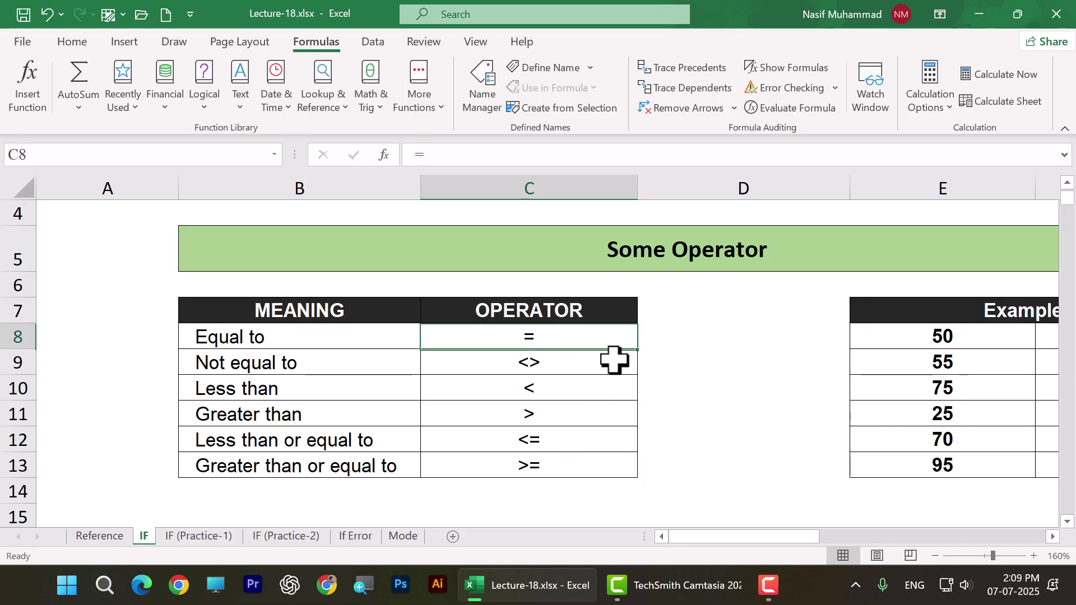
pyautogui.click(561, 363)
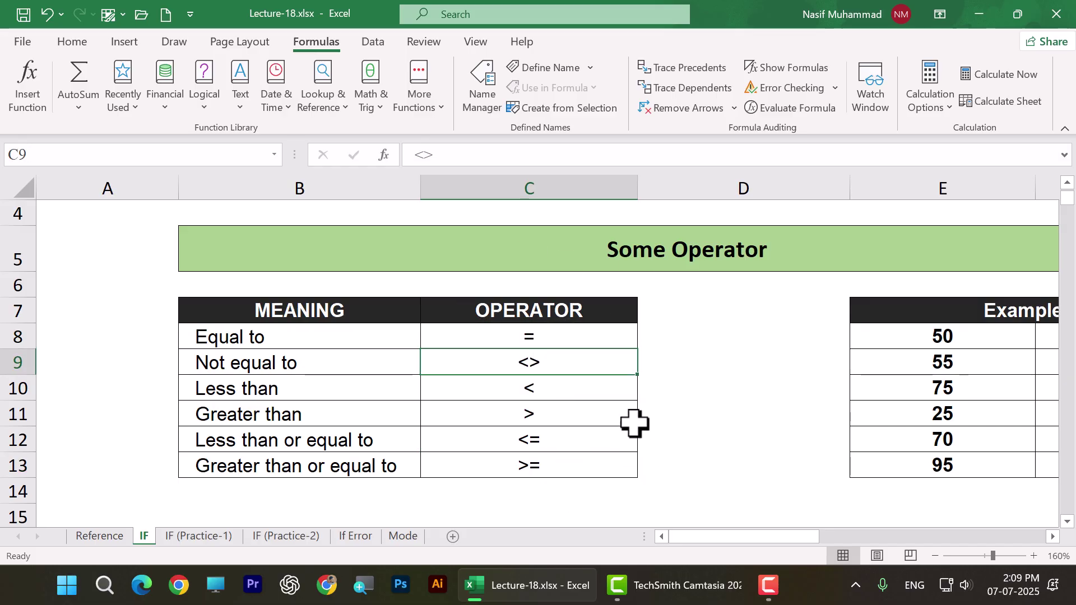
pyautogui.click(602, 387)
pyautogui.click(580, 421)
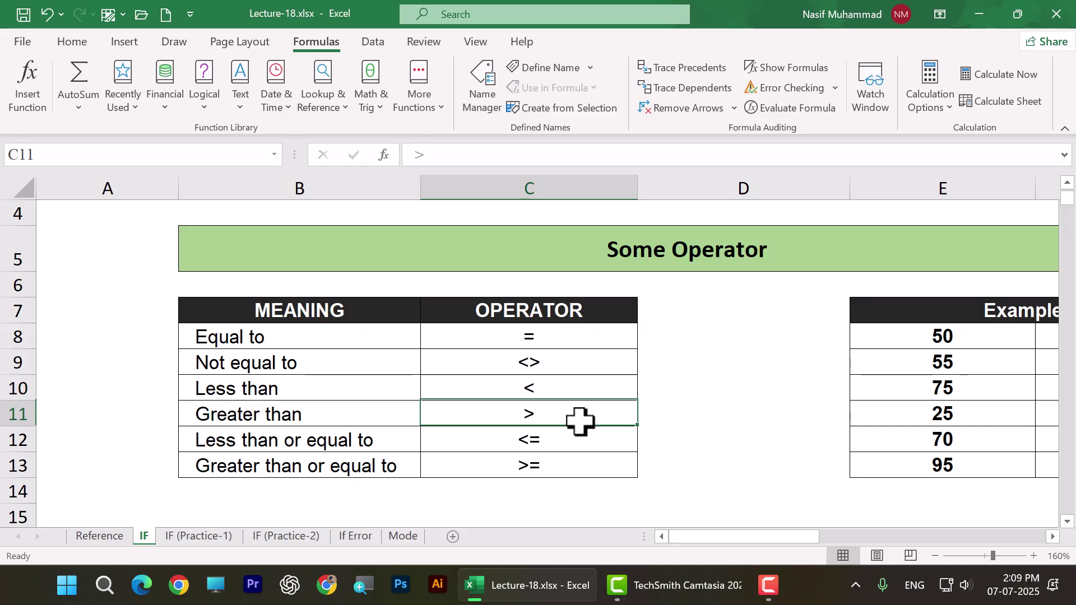
pyautogui.click(589, 445)
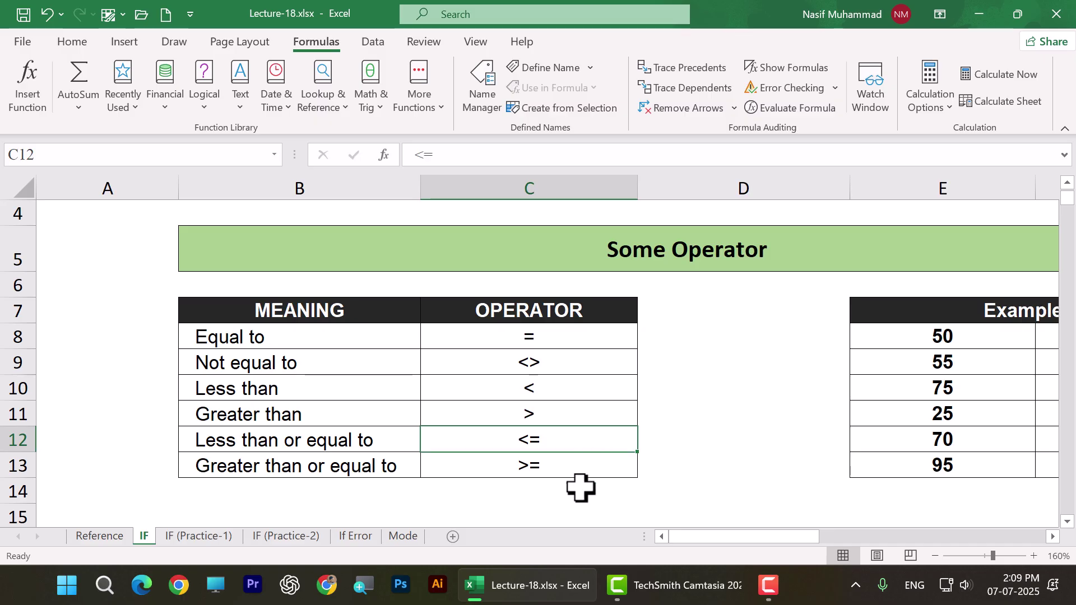
pyautogui.click(578, 468)
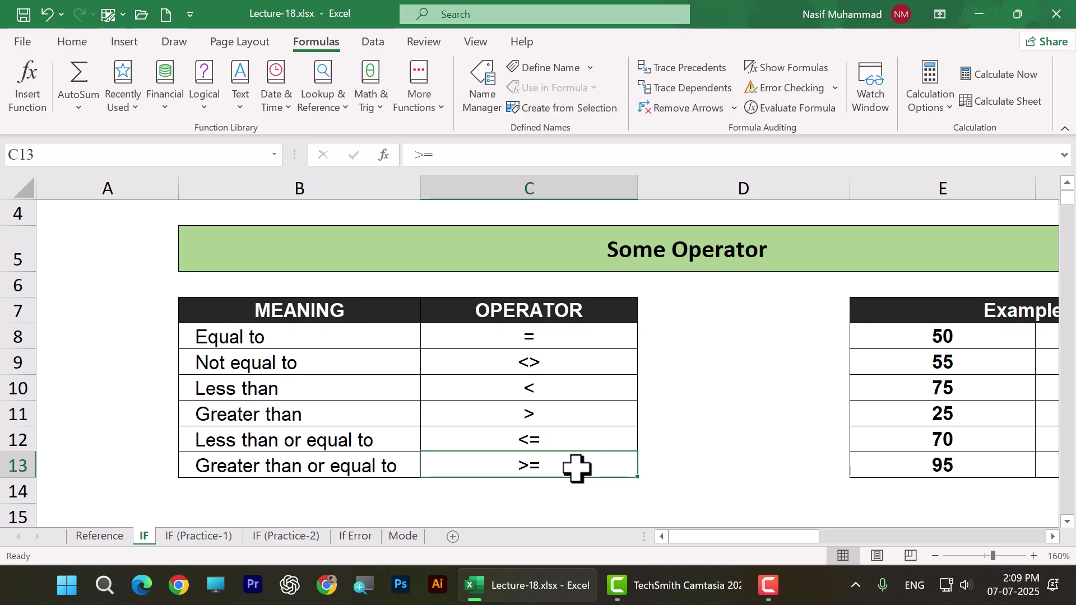
# Start an IF function in F8 of the Example table and move its argument hint clear of the cells
pyautogui.moveTo(781, 530); pyautogui.dragTo(830, 537)
pyautogui.click(764, 335)
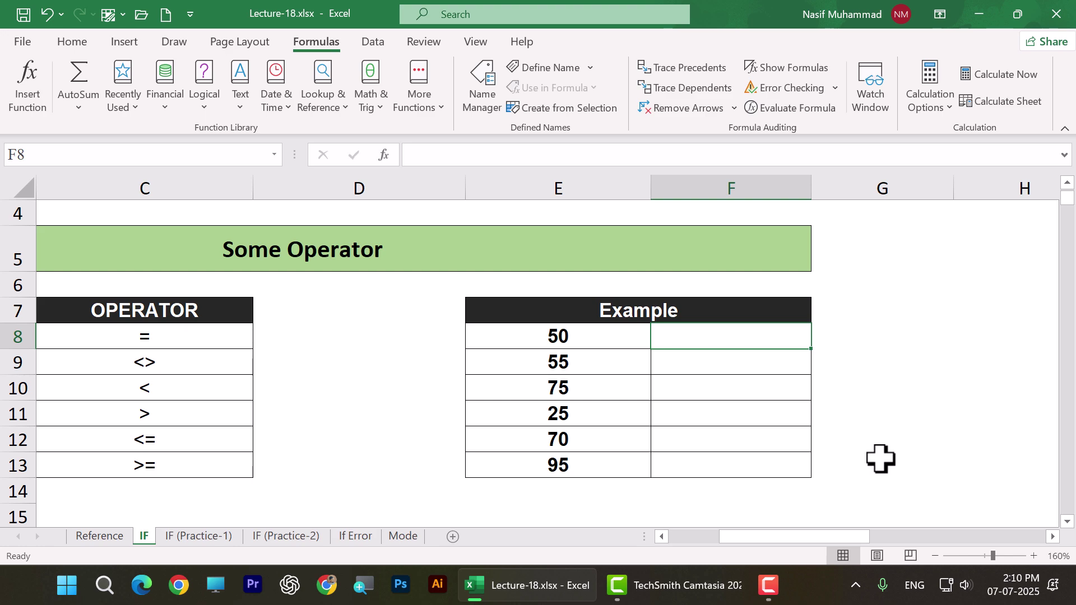
pyautogui.write('=')
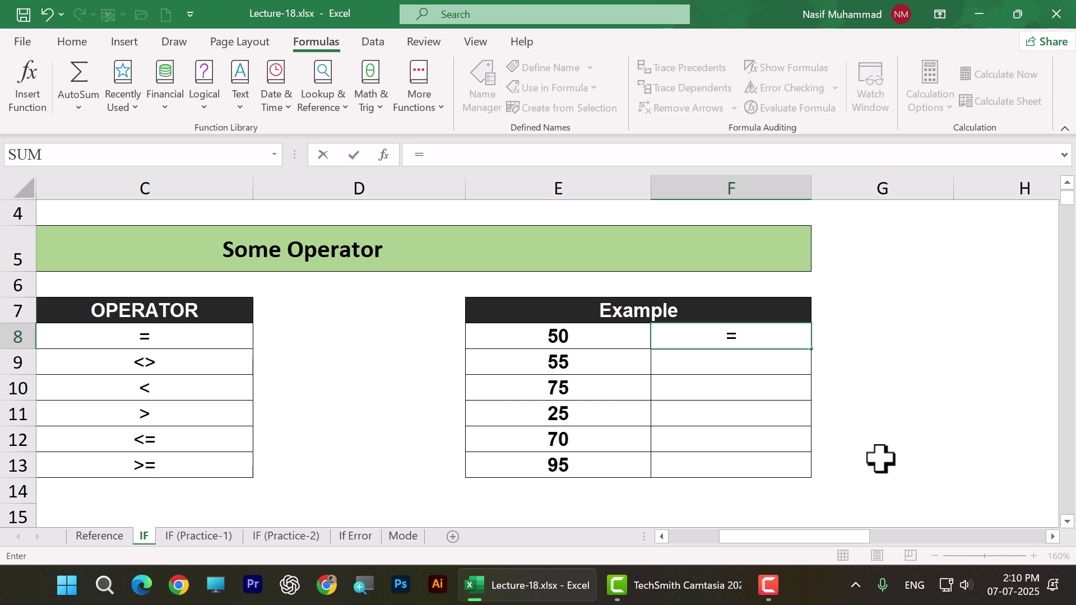
pyautogui.write('if')
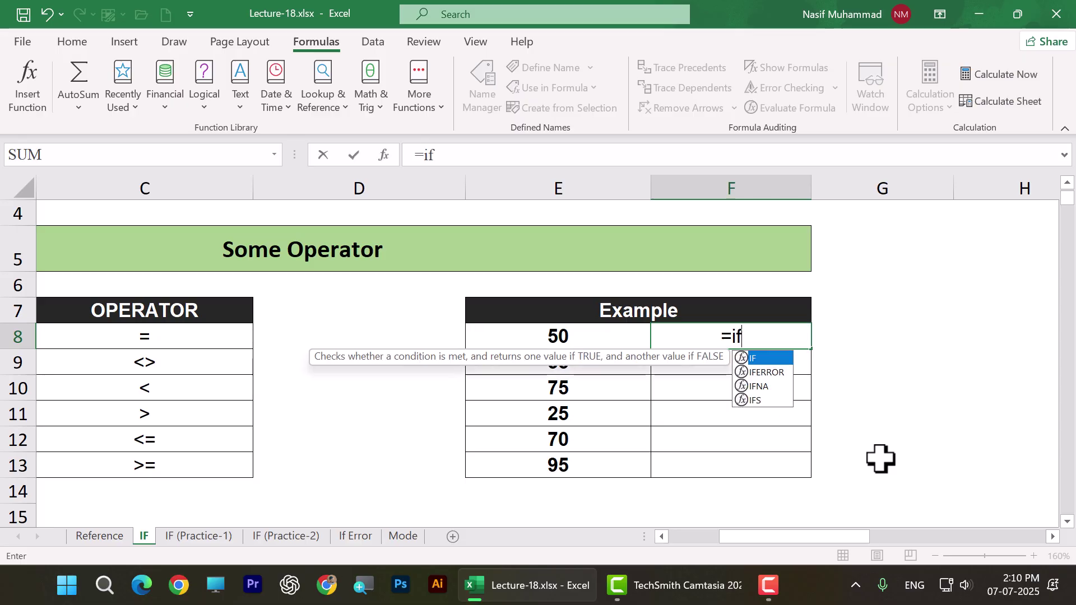
pyautogui.press('Tab')
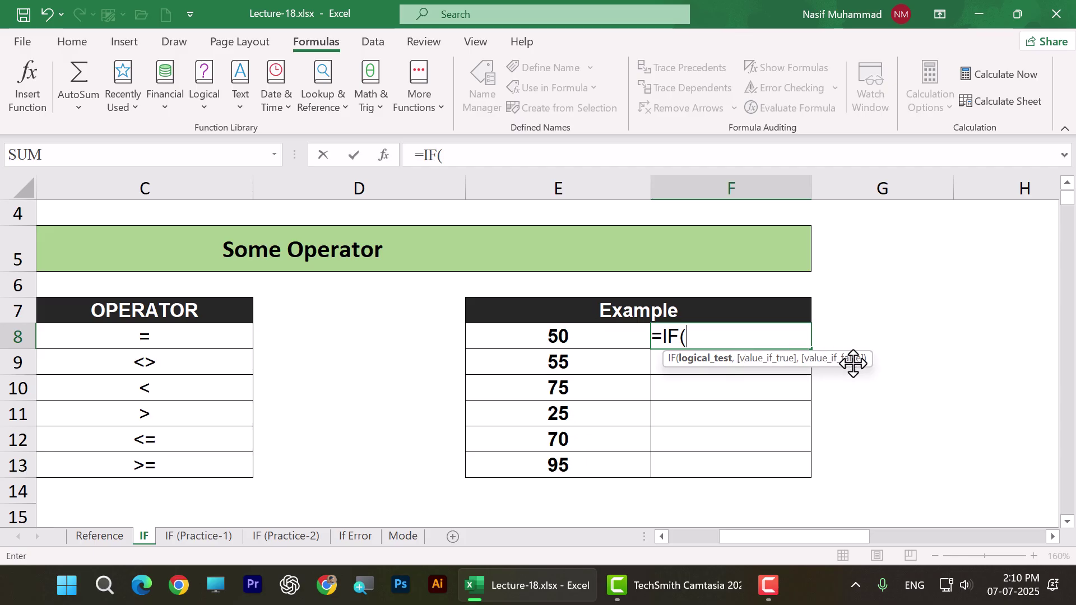
pyautogui.moveTo(838, 367); pyautogui.dragTo(995, 318)
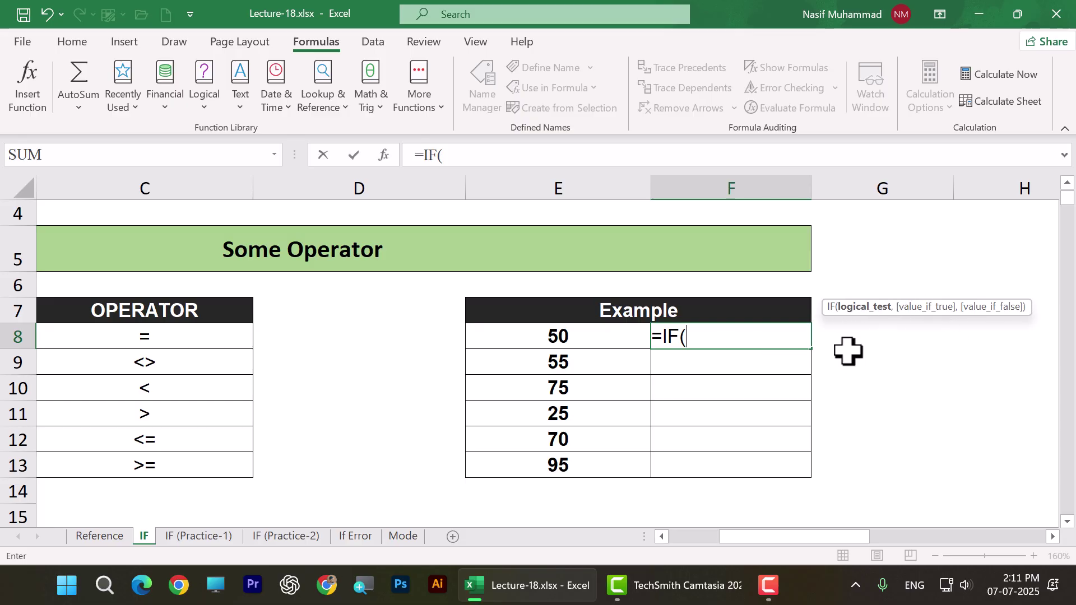
# Enter E8=50 as the logical test of the IF formula in F8 and highlight the compared value 50
pyautogui.click(566, 335)
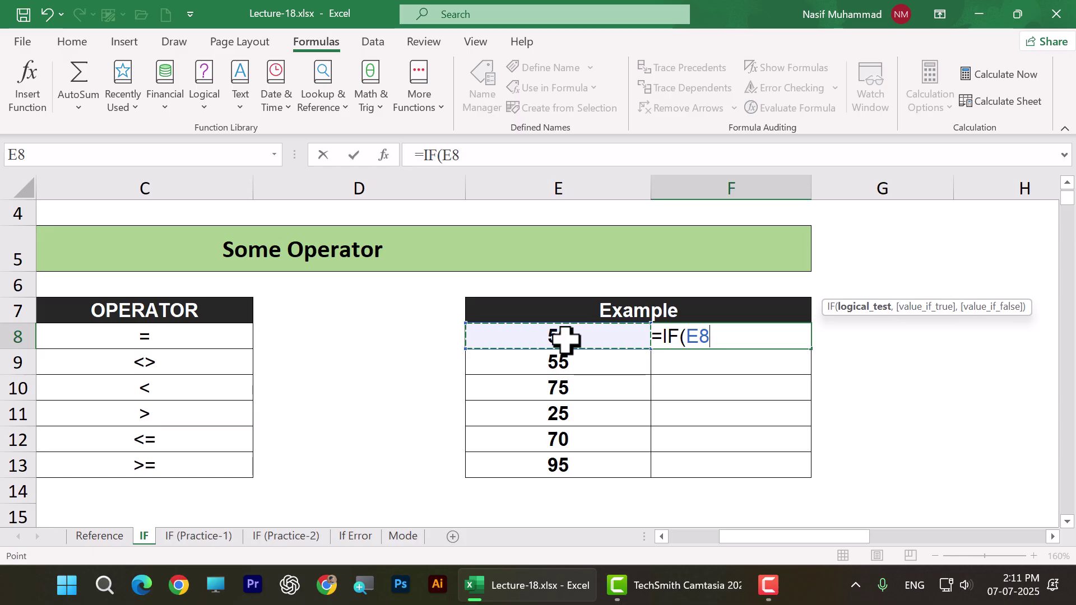
pyautogui.write('=')
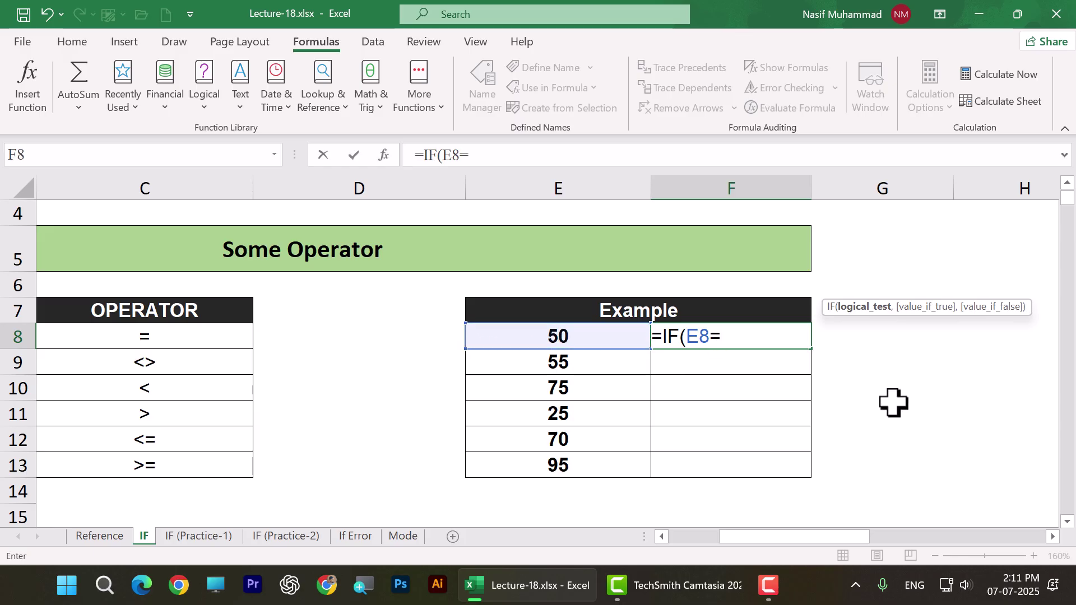
pyautogui.write('50')
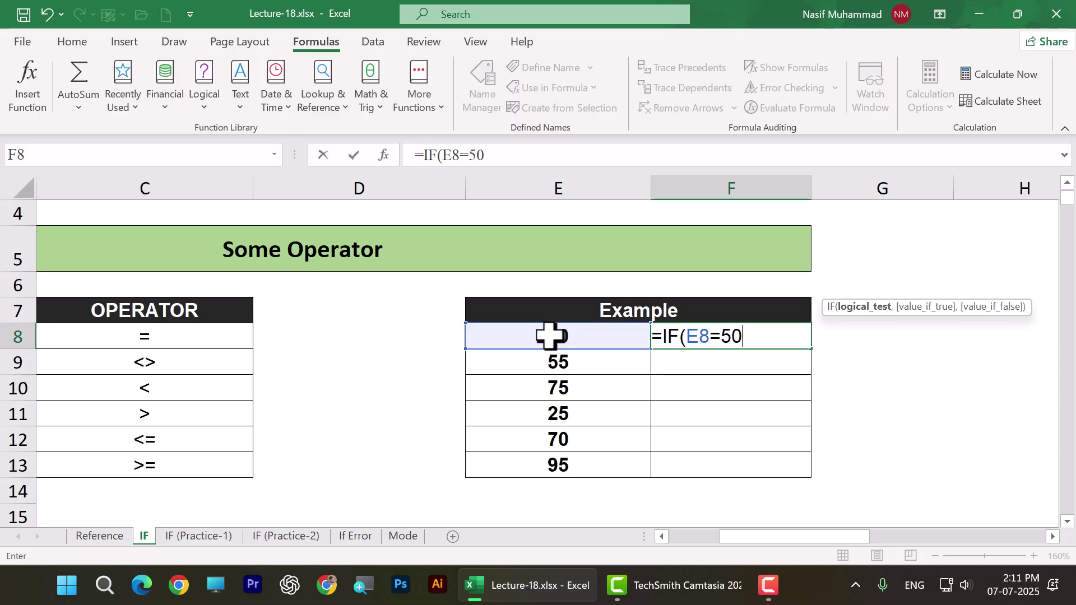
pyautogui.doubleClick(731, 337)
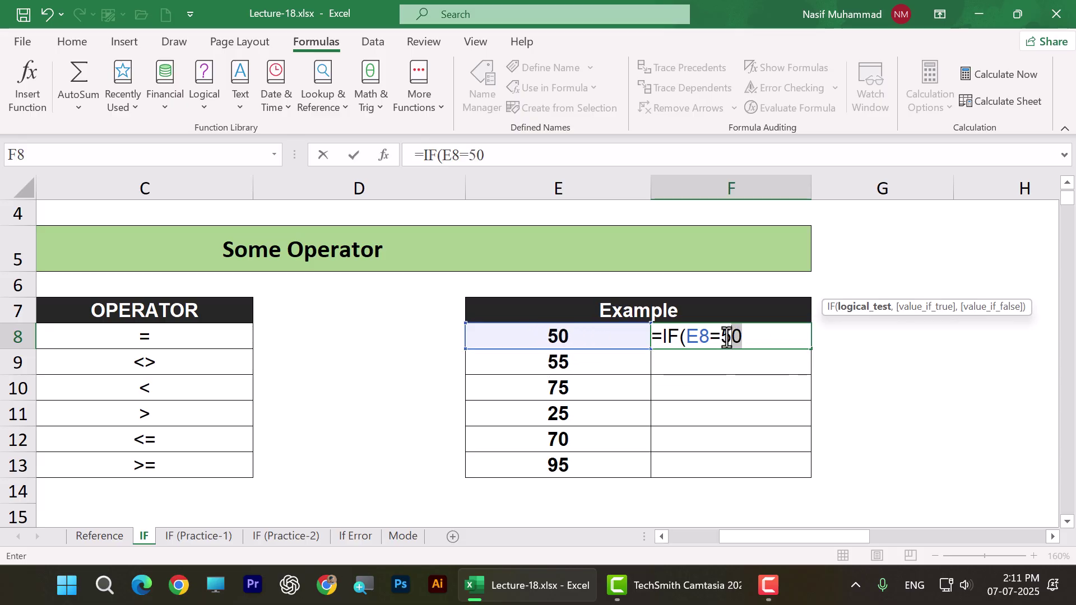
pyautogui.click(741, 338)
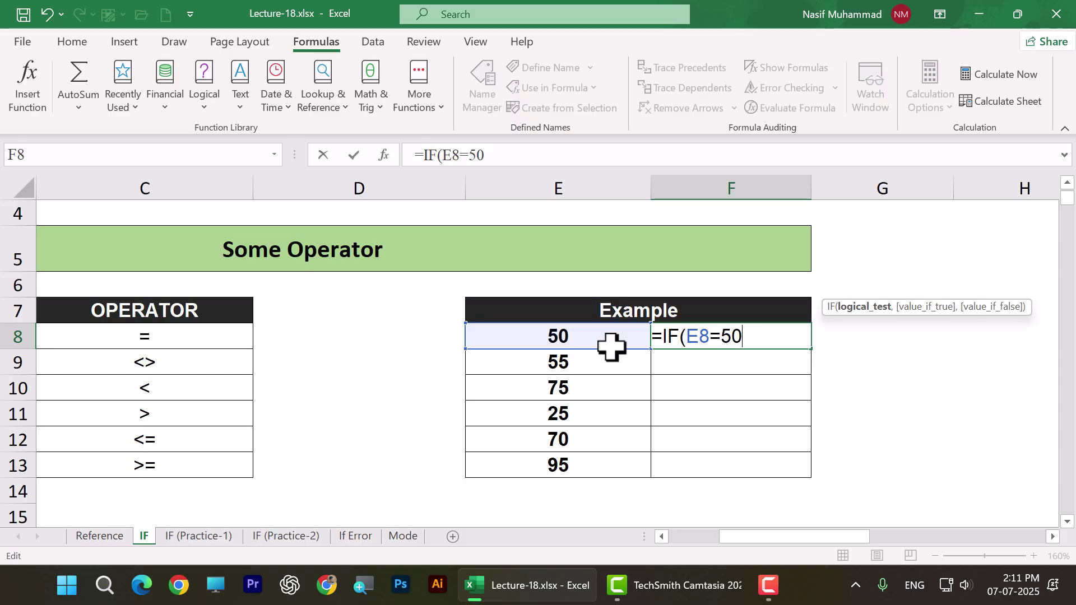
pyautogui.moveTo(749, 336); pyautogui.dragTo(721, 335)
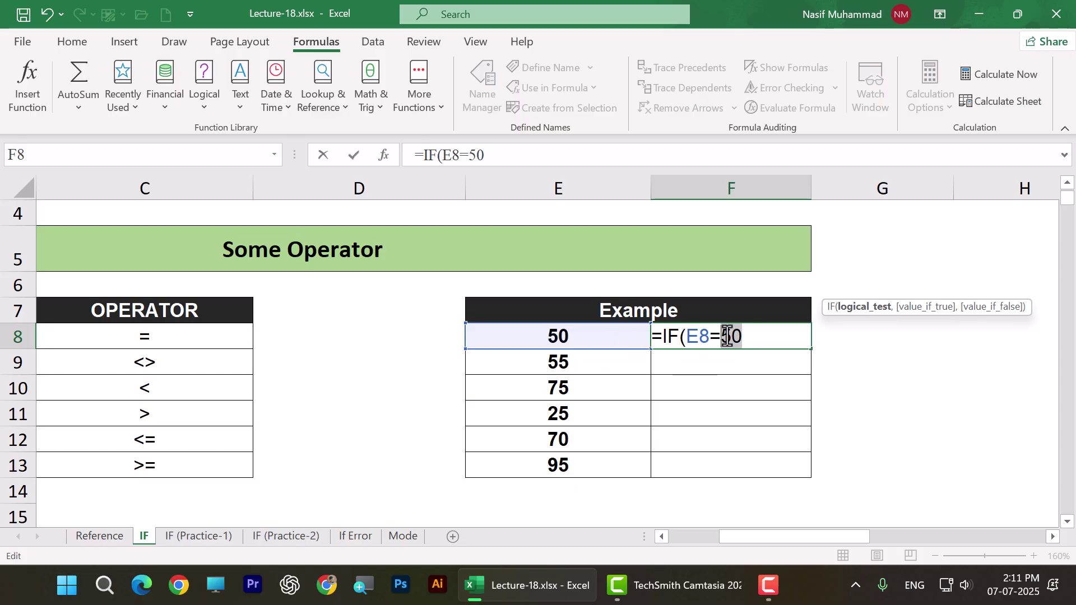
# End the logical test E8=50 in F8 with a comma to reach the value_if_true argument
pyautogui.click(759, 342)
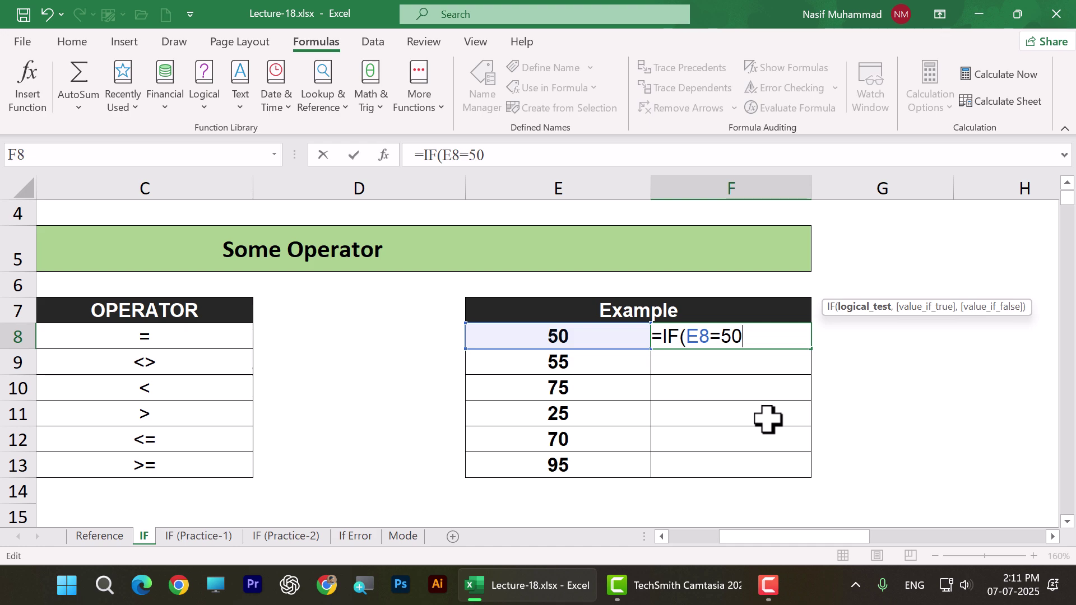
pyautogui.write(',')
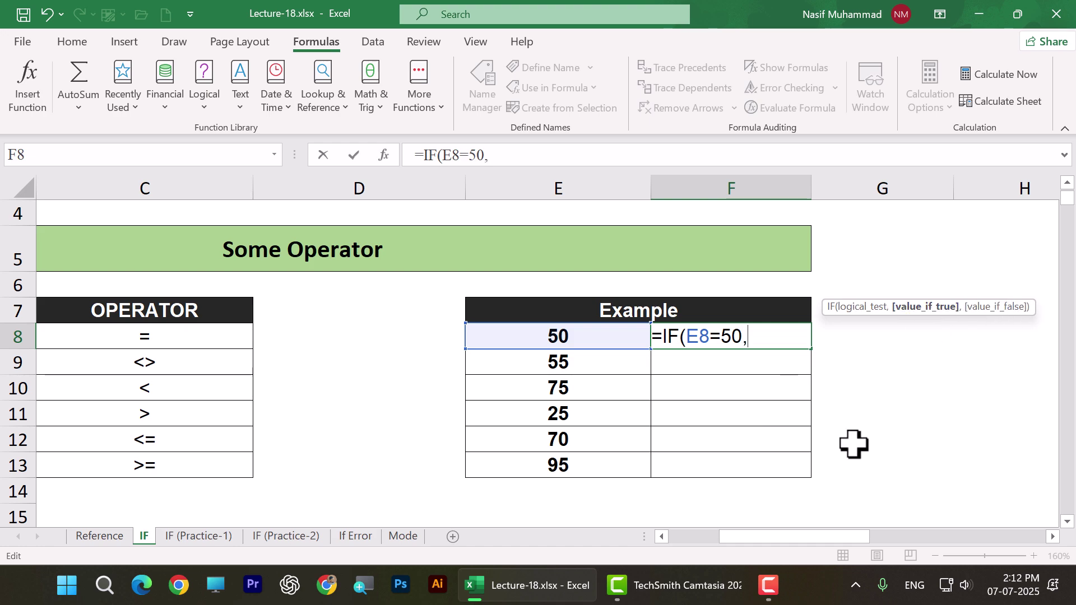
pyautogui.press('BackSpace')
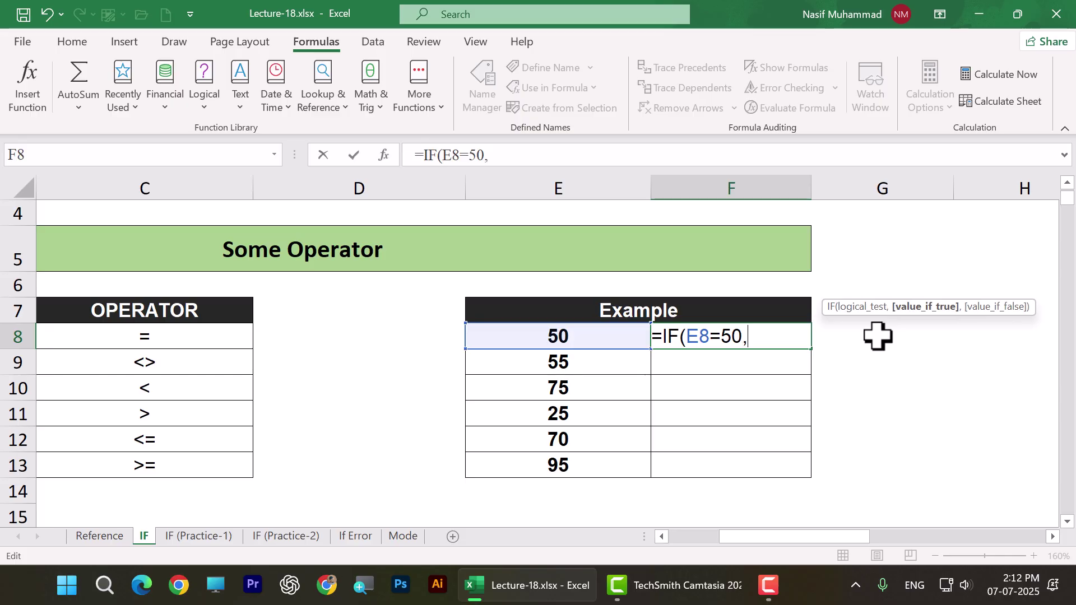
pyautogui.write(',')
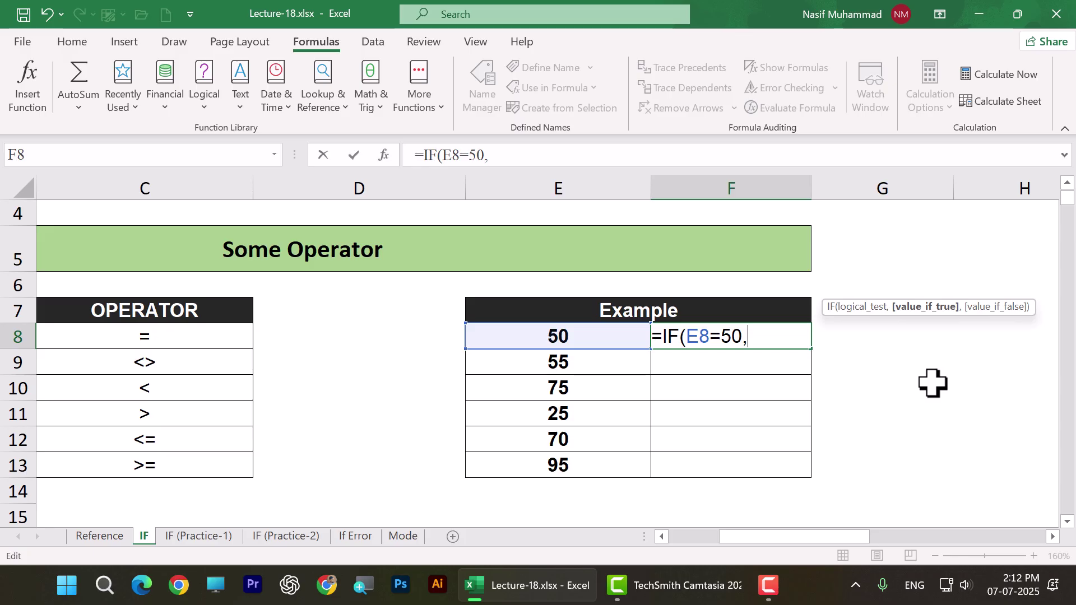
pyautogui.press('BackSpace')
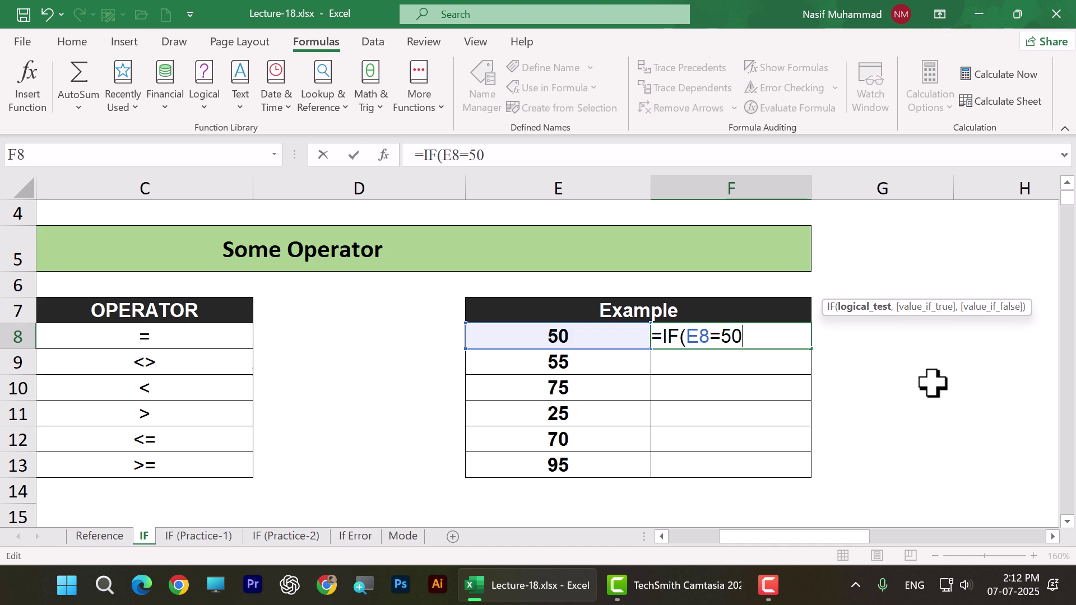
pyautogui.write(',')
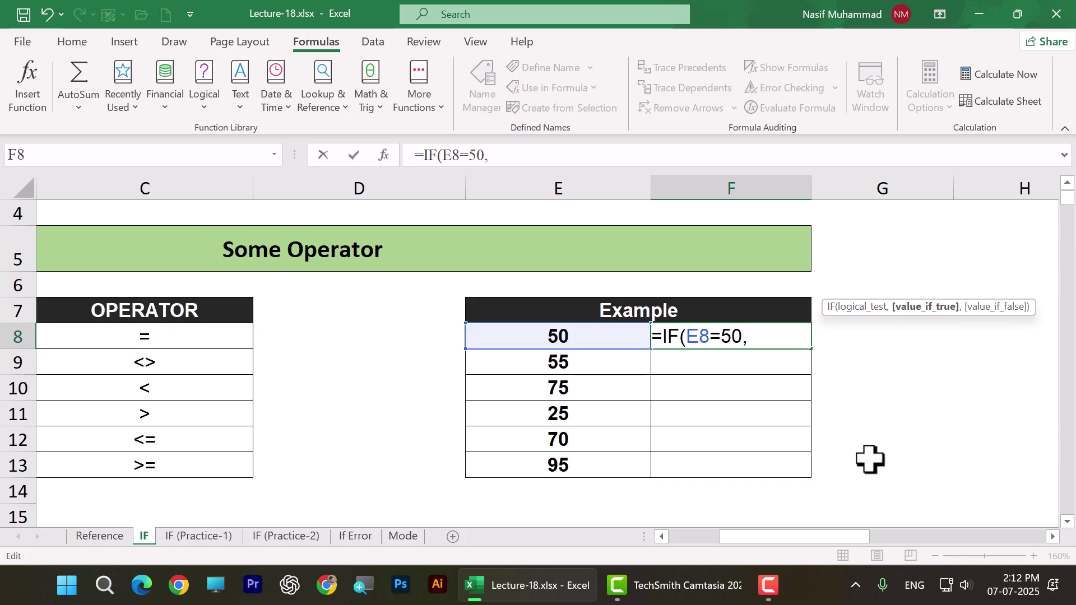
# Complete the IF formula in F8 with "Pass" as the value if true and "Fail" as the value if false
pyautogui.write('"Paa')
pyautogui.press('BackSpace')
pyautogui.write('ss"')
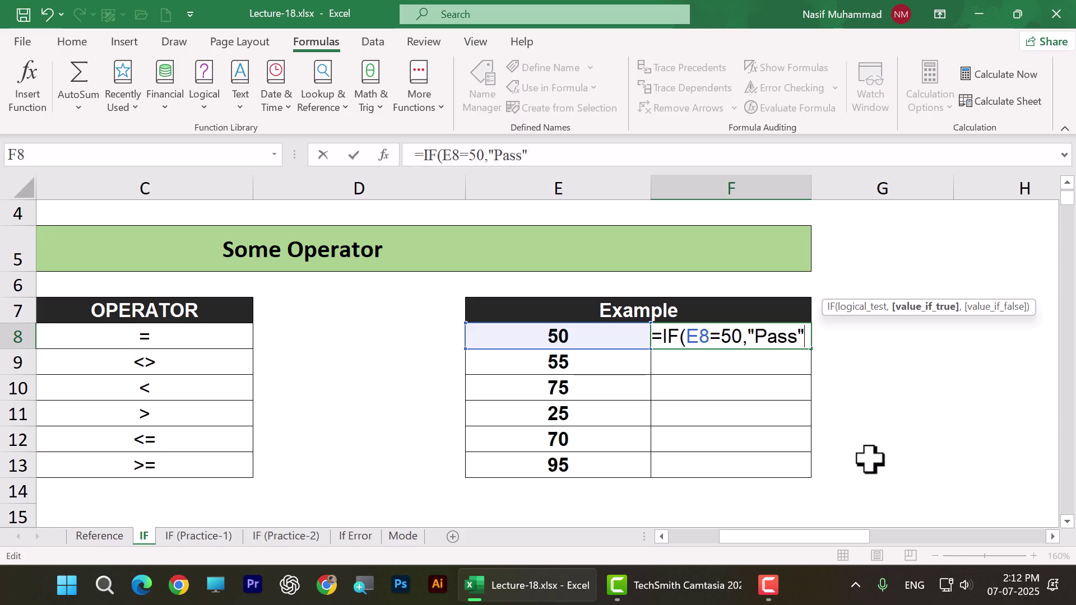
pyautogui.write(',')
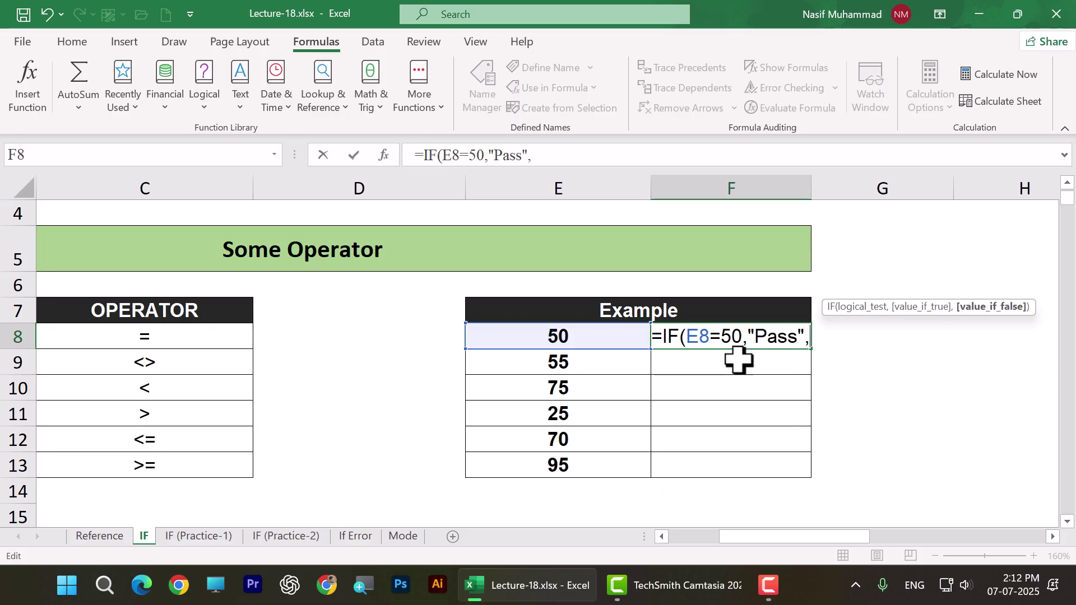
pyautogui.write('"Fail')
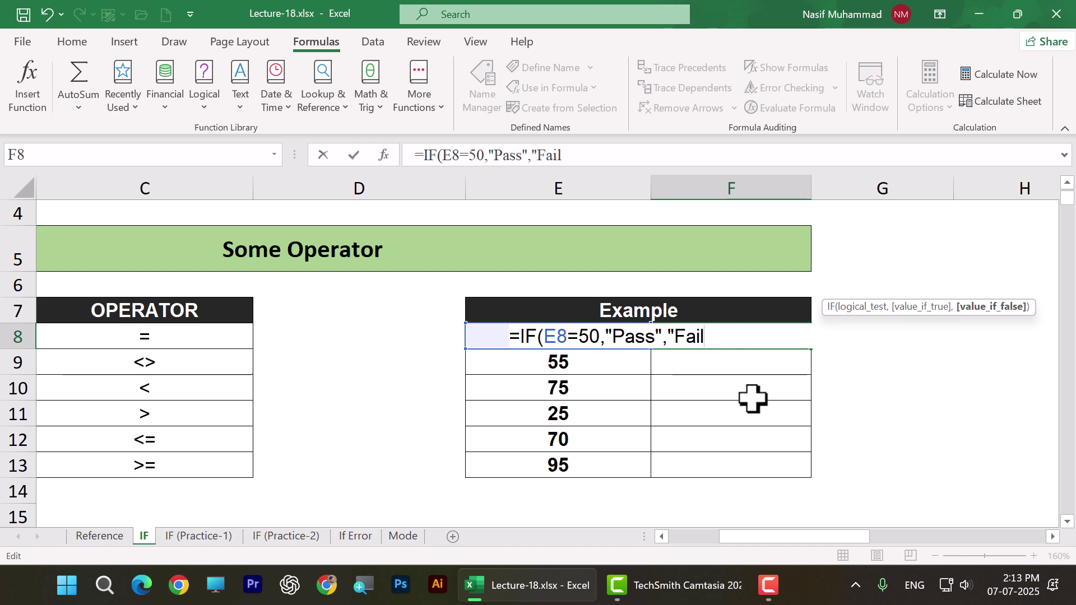
pyautogui.write('")')
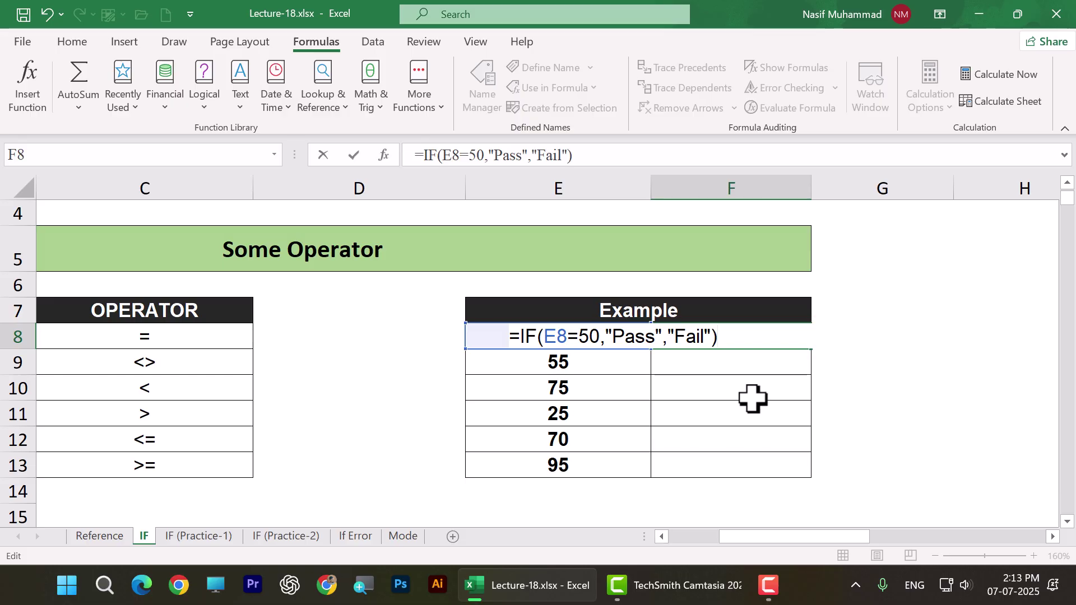
pyautogui.press('Return')
pyautogui.click(791, 338)
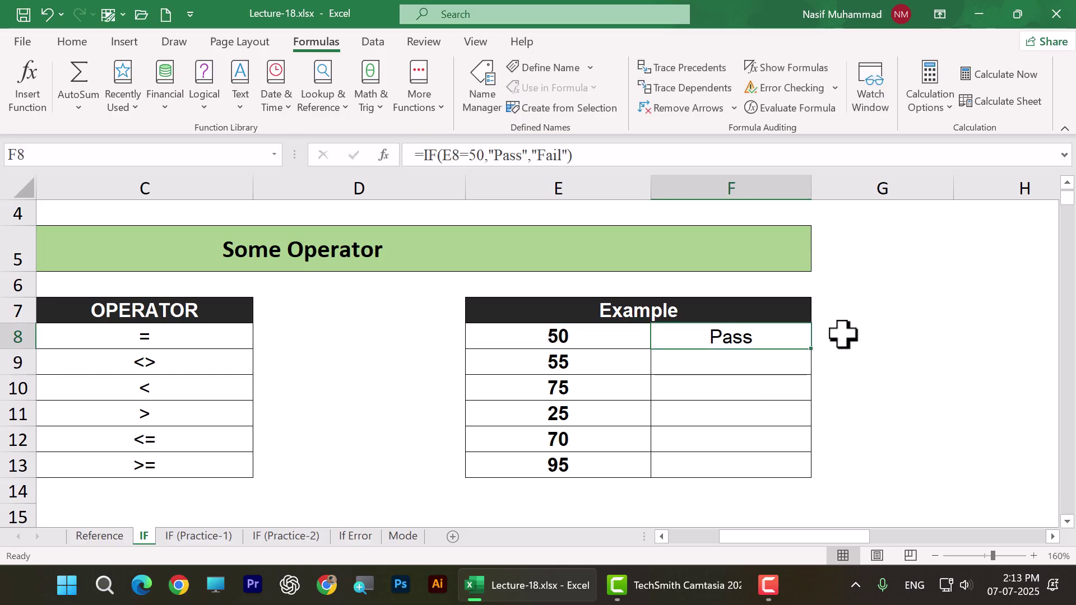
# Test the equality formula by setting E8 to 55, and compare the value with the formula and result in F8
pyautogui.click(875, 430)
pyautogui.click(597, 338)
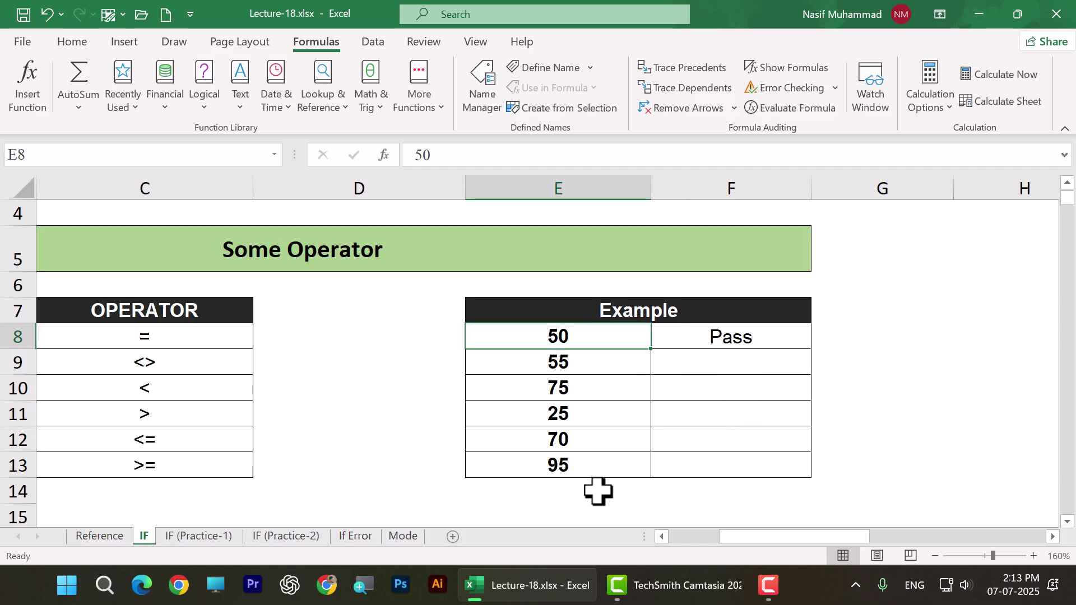
pyautogui.write('55')
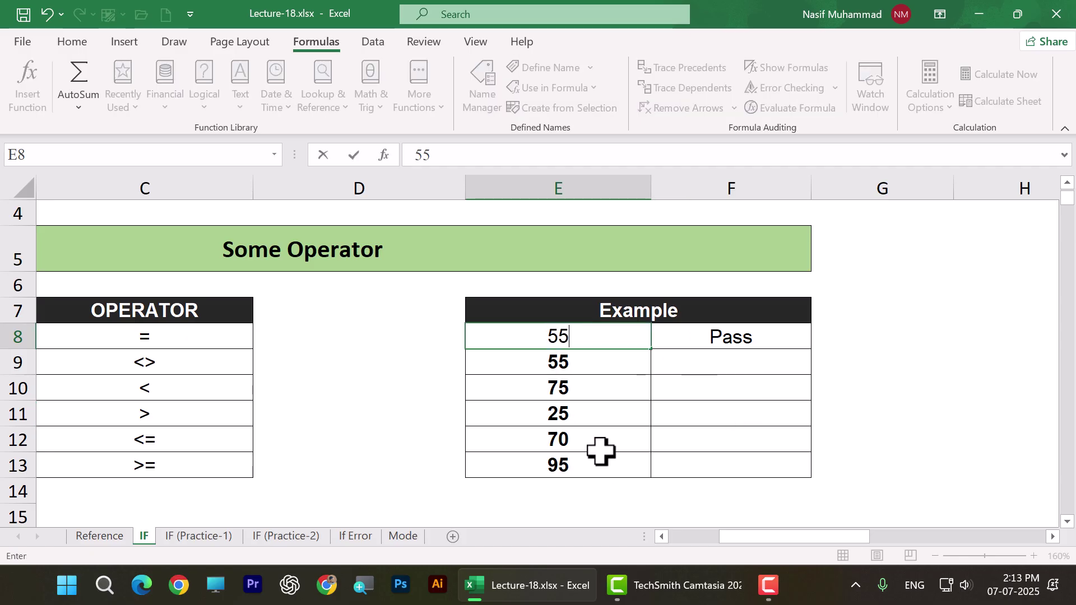
pyautogui.click(605, 448)
pyautogui.doubleClick(758, 335)
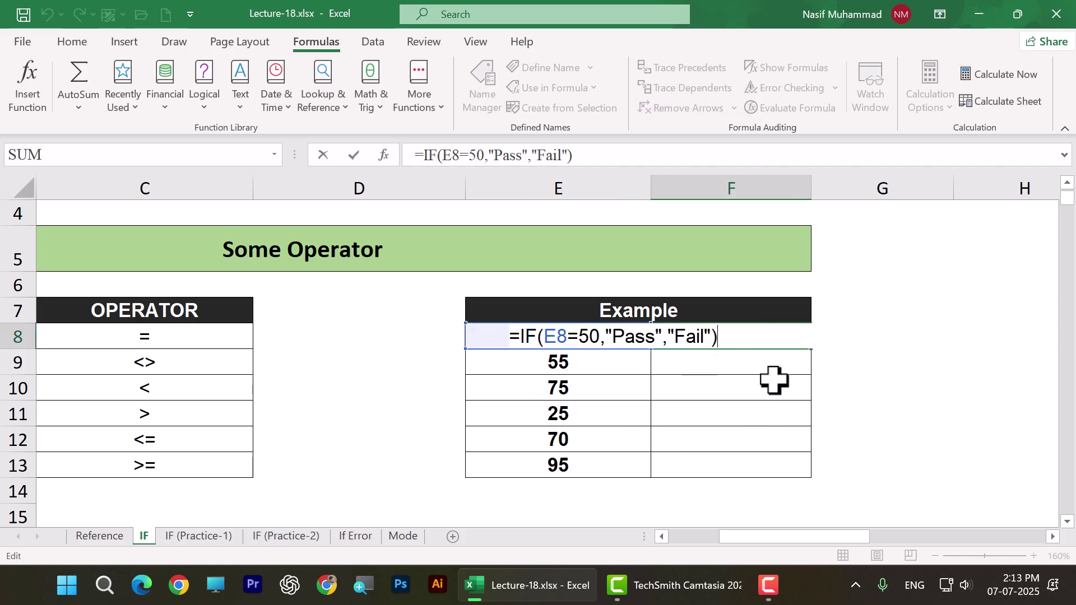
pyautogui.press('Return')
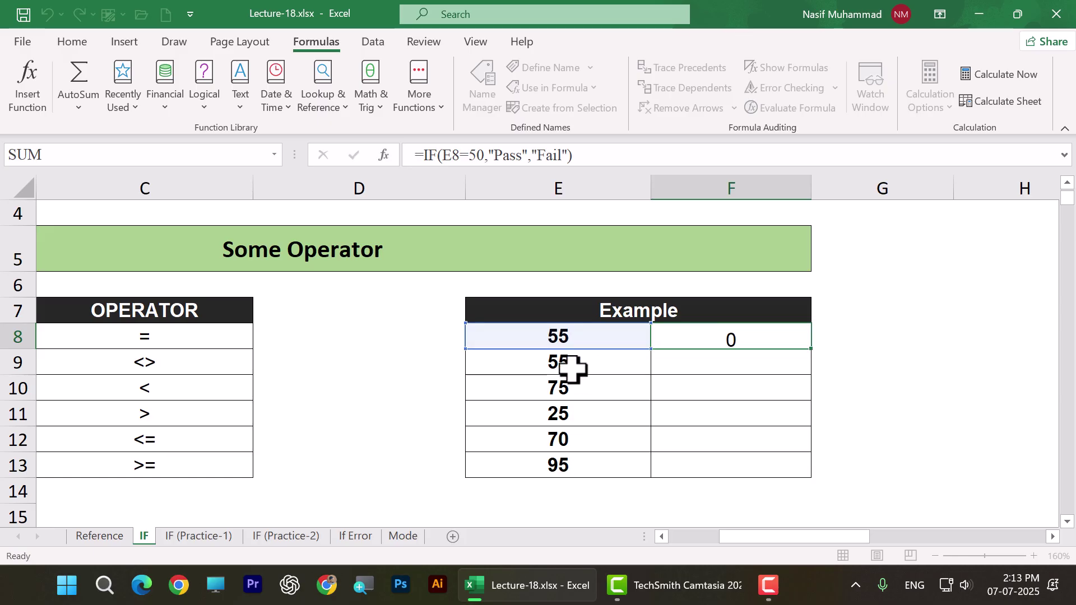
pyautogui.click(561, 339)
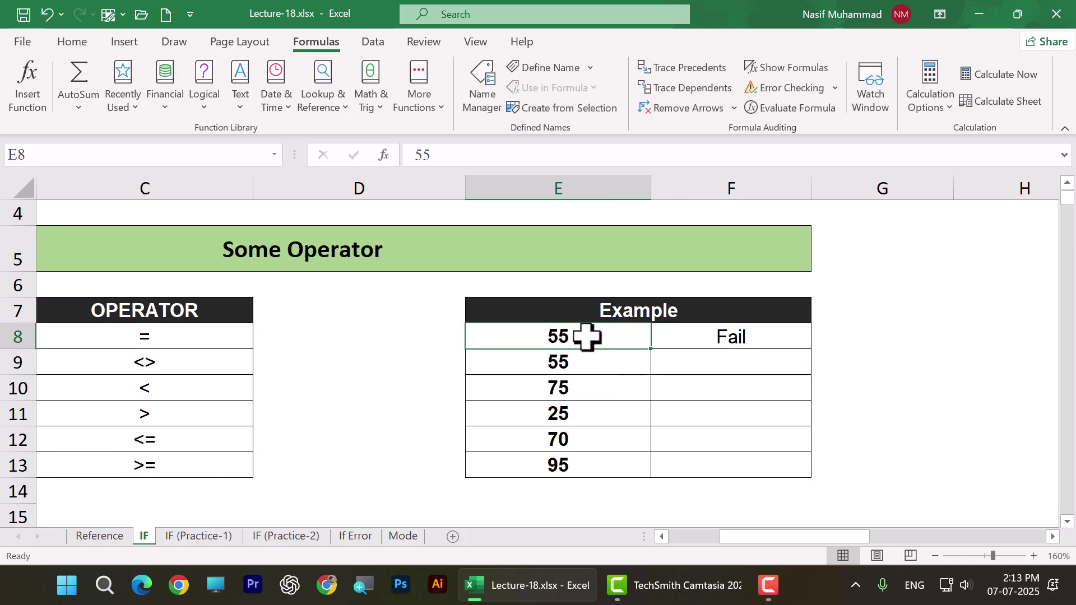
pyautogui.click(724, 338)
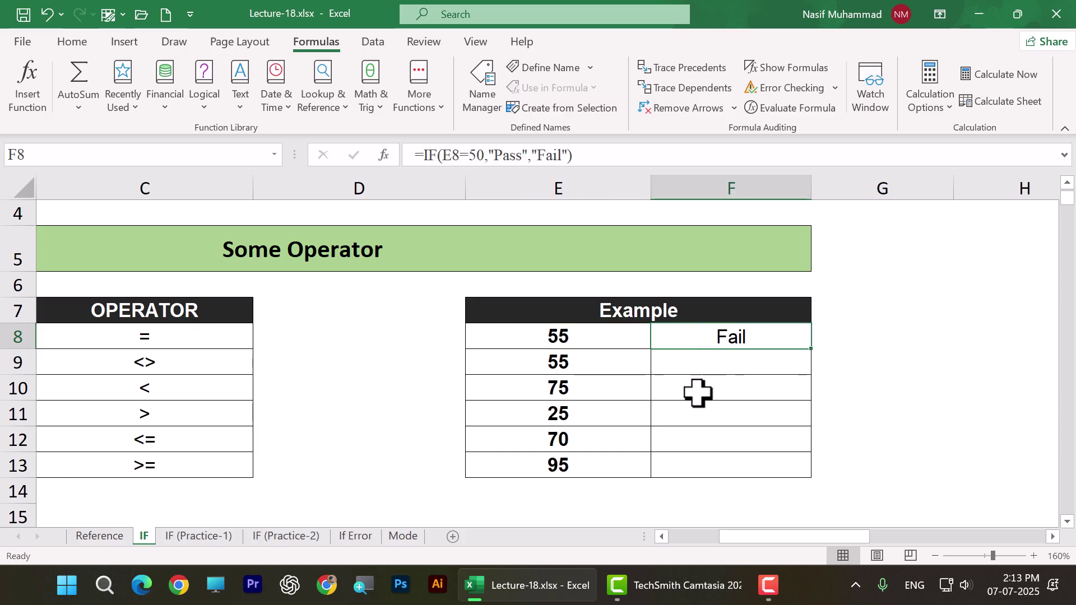
# Set the tested value in E8 to 50
pyautogui.click(580, 340)
pyautogui.write('50')
pyautogui.click(628, 412)
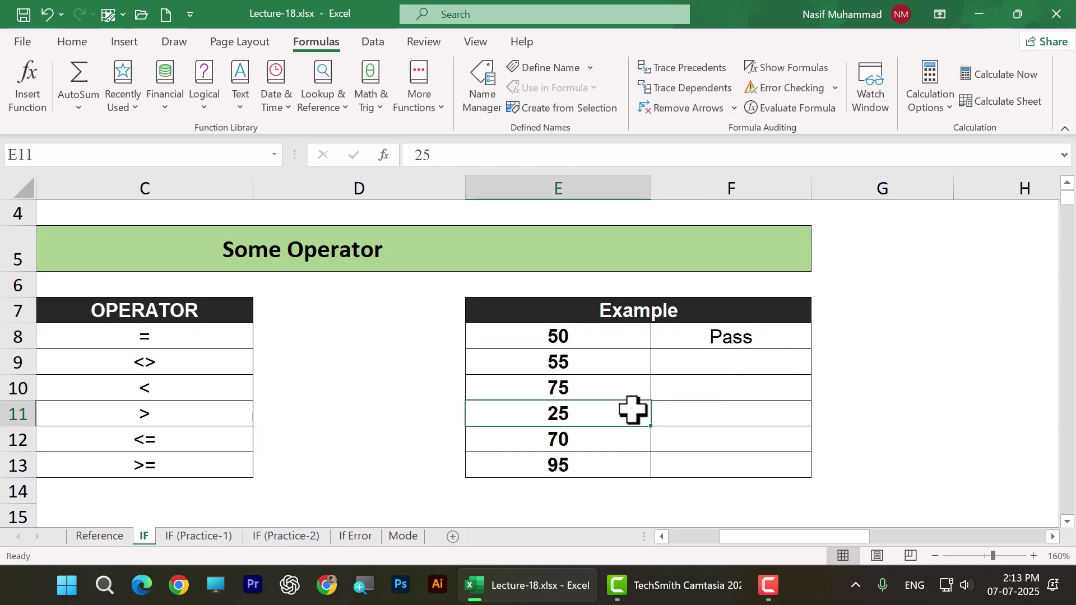
# Replace the equals operator in the F8 formula with <>, so the logical test reads E8<>50
pyautogui.doubleClick(744, 334)
pyautogui.click(579, 336)
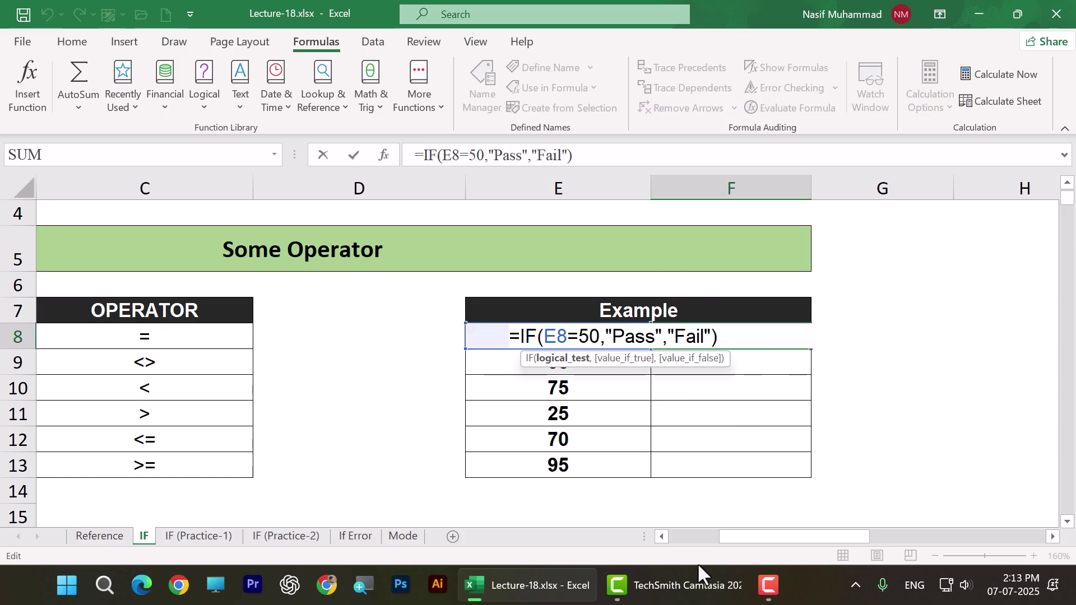
pyautogui.press('BackSpace')
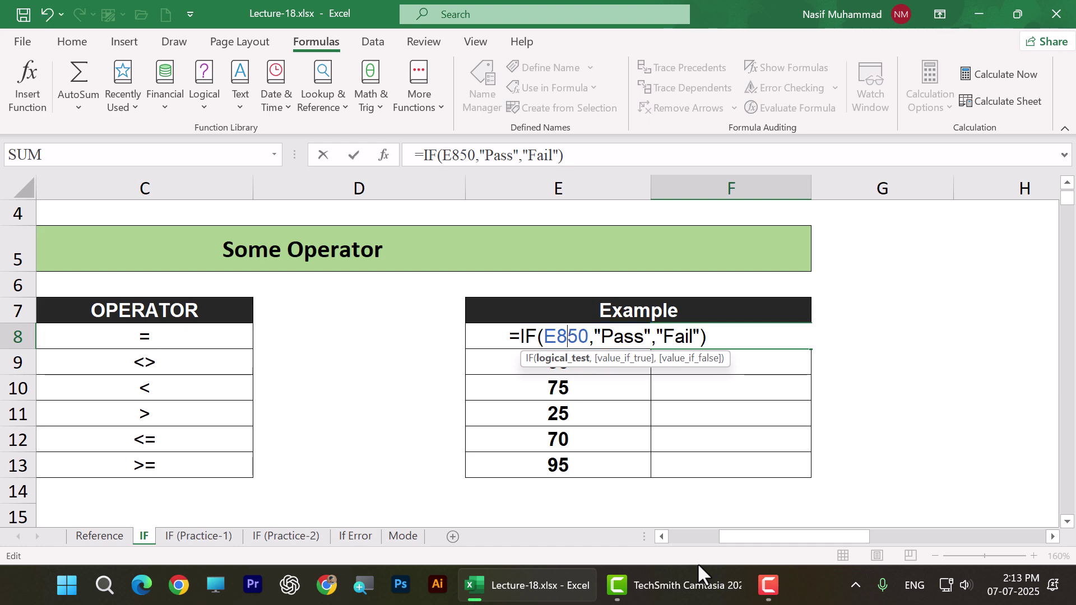
pyautogui.write('<')
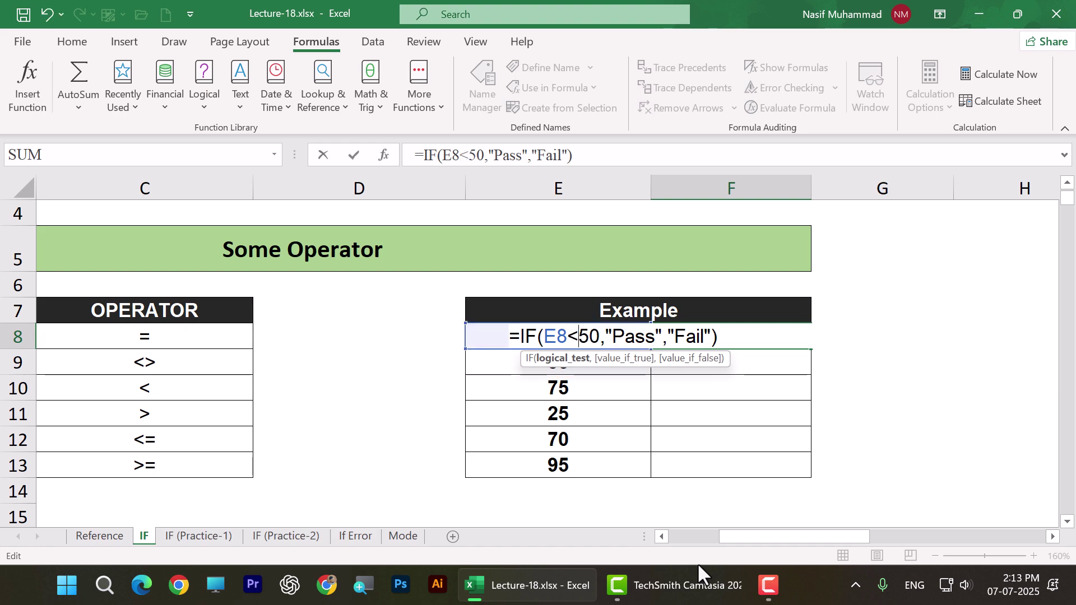
pyautogui.write('>')
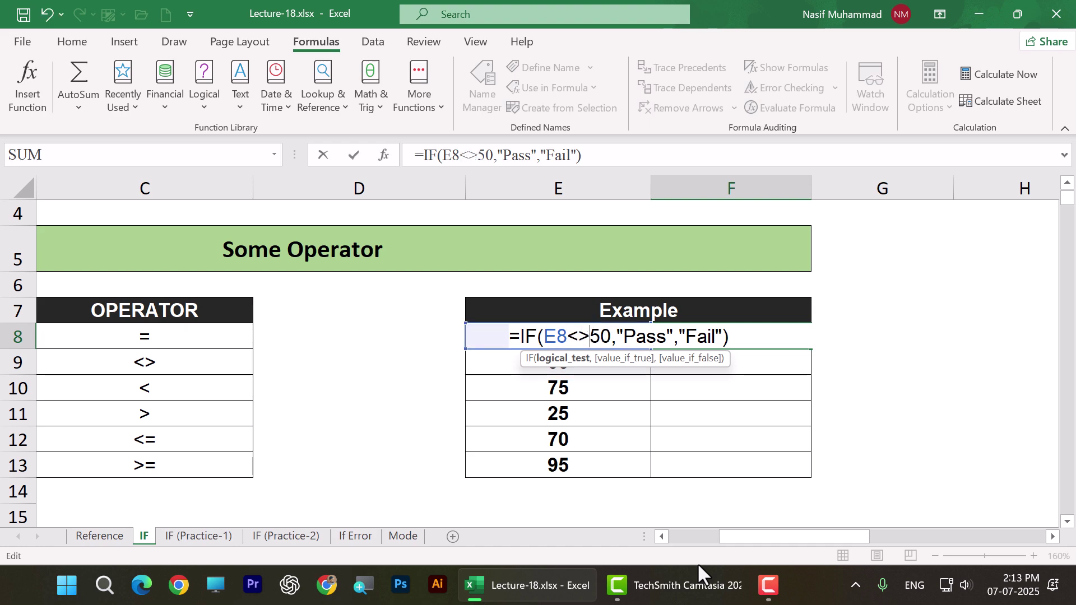
pyautogui.press('Return')
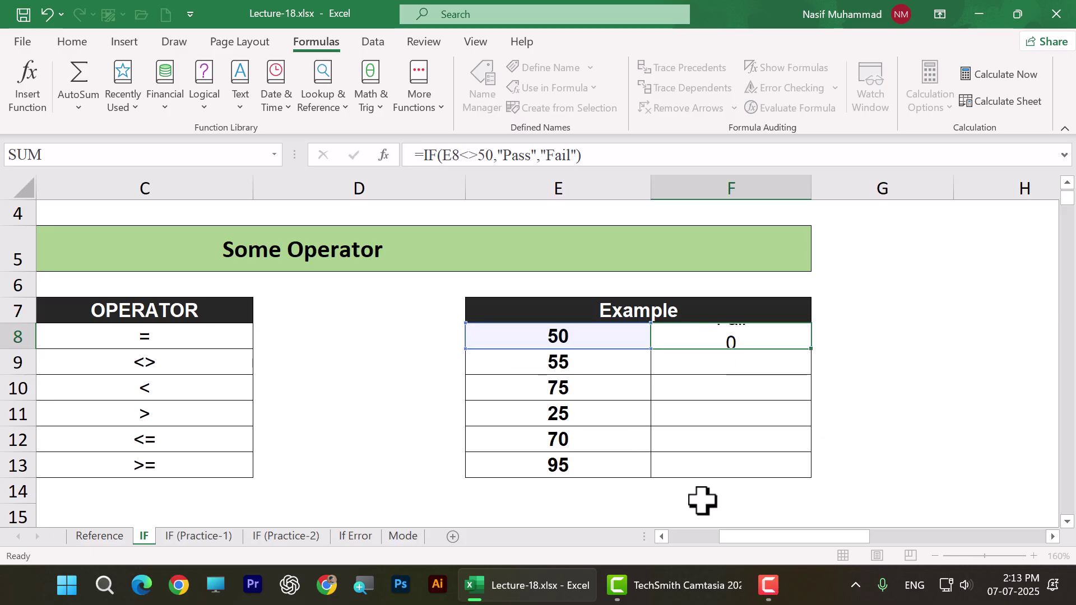
pyautogui.click(625, 336)
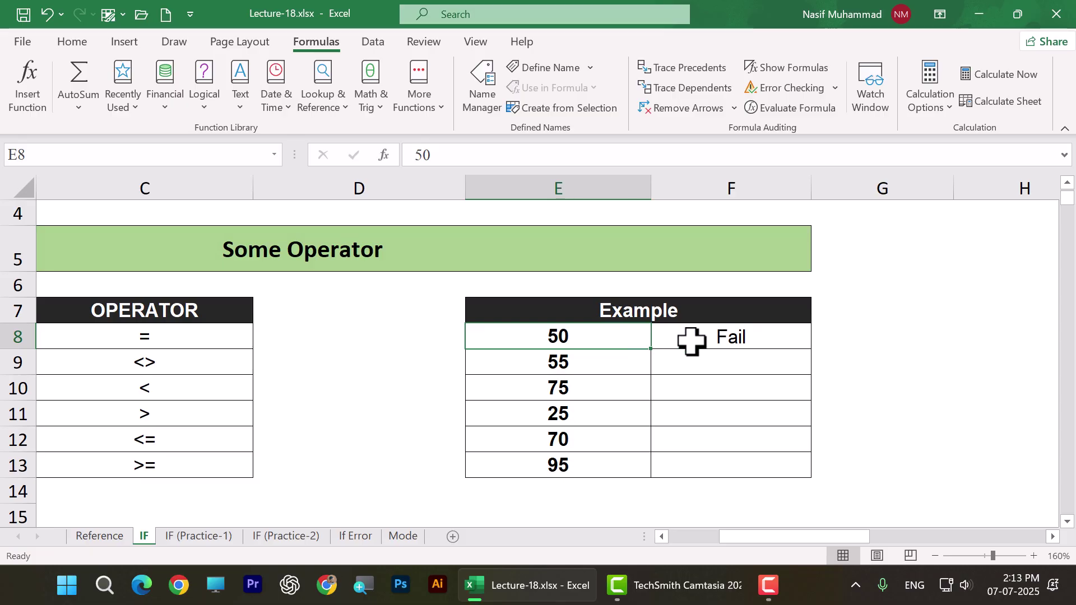
# Change the operator in the F8 formula to <, so the logical test reads E8<50
pyautogui.doubleClick(722, 337)
pyautogui.click(590, 336)
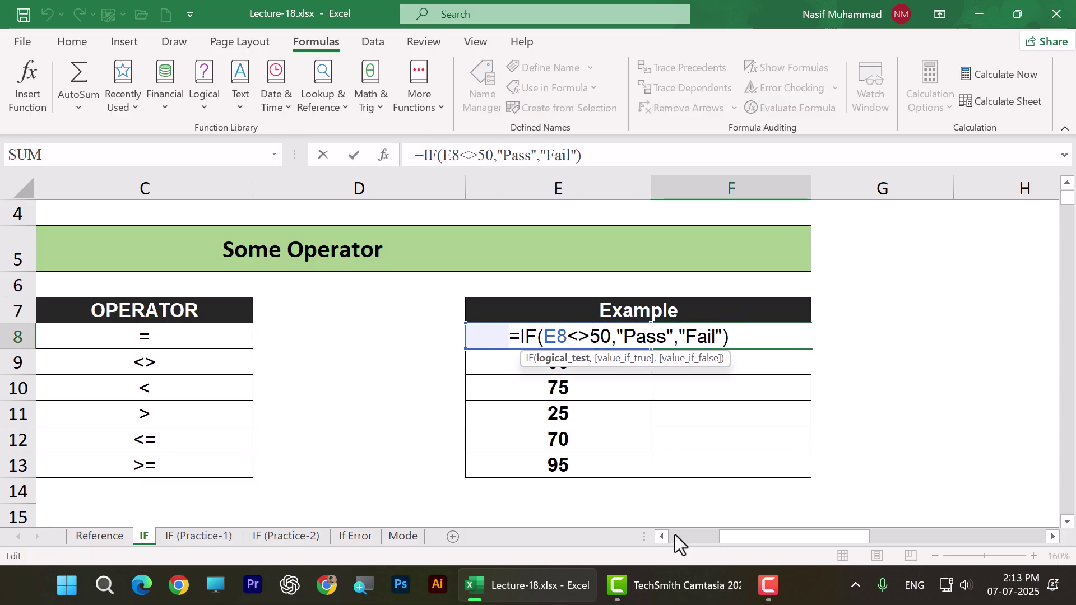
pyautogui.press('BackSpace')
pyautogui.press('BackSpace')
pyautogui.write('<')
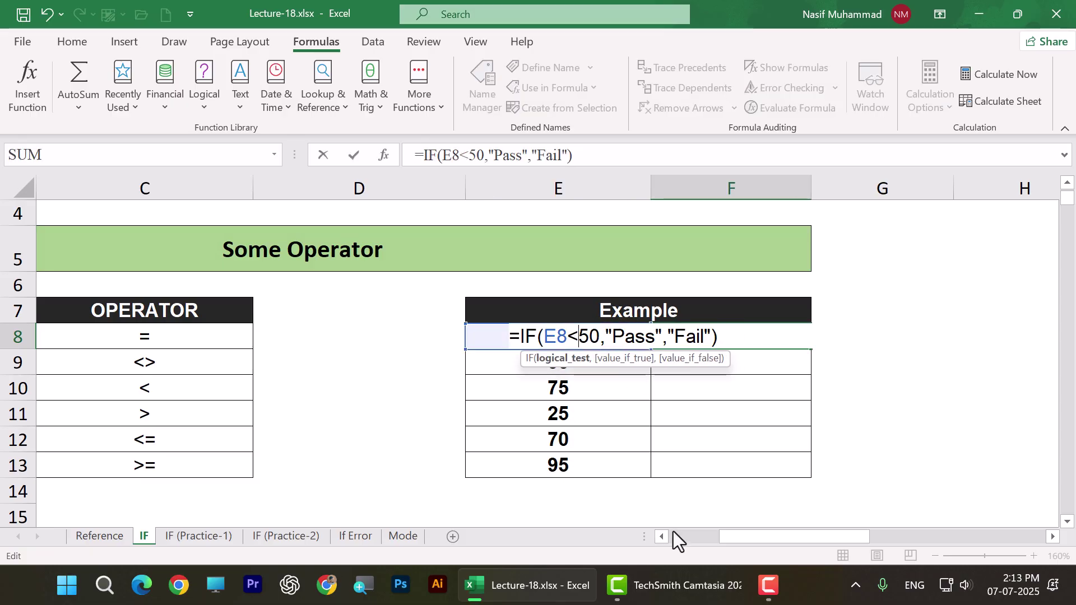
pyautogui.press('Return')
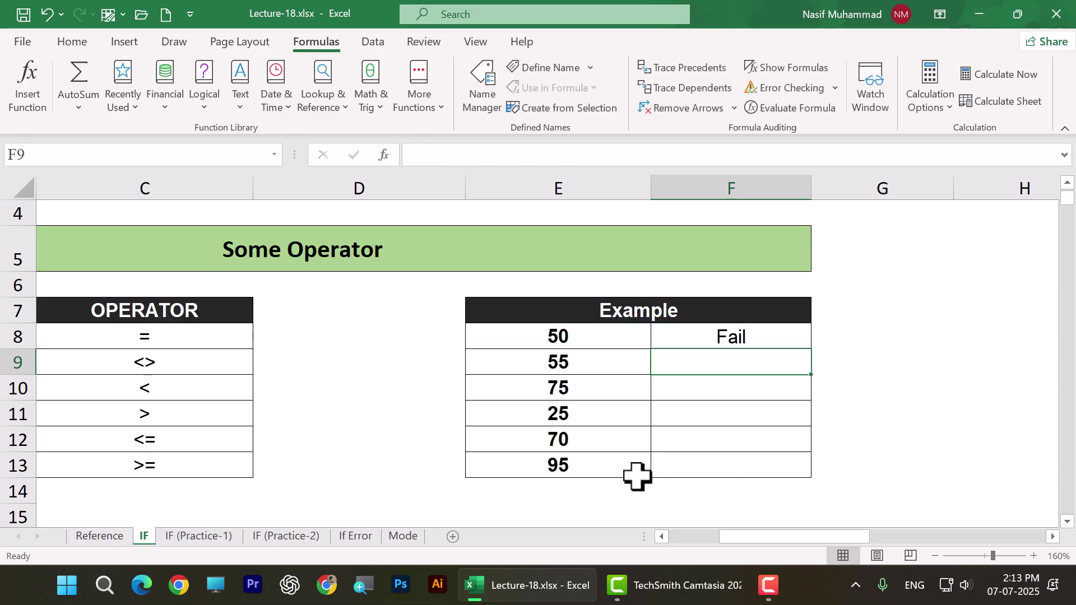
# Test the less-than formula in F8 by setting E8 to 49 and then to 50
pyautogui.click(596, 343)
pyautogui.write('49')
pyautogui.click(602, 415)
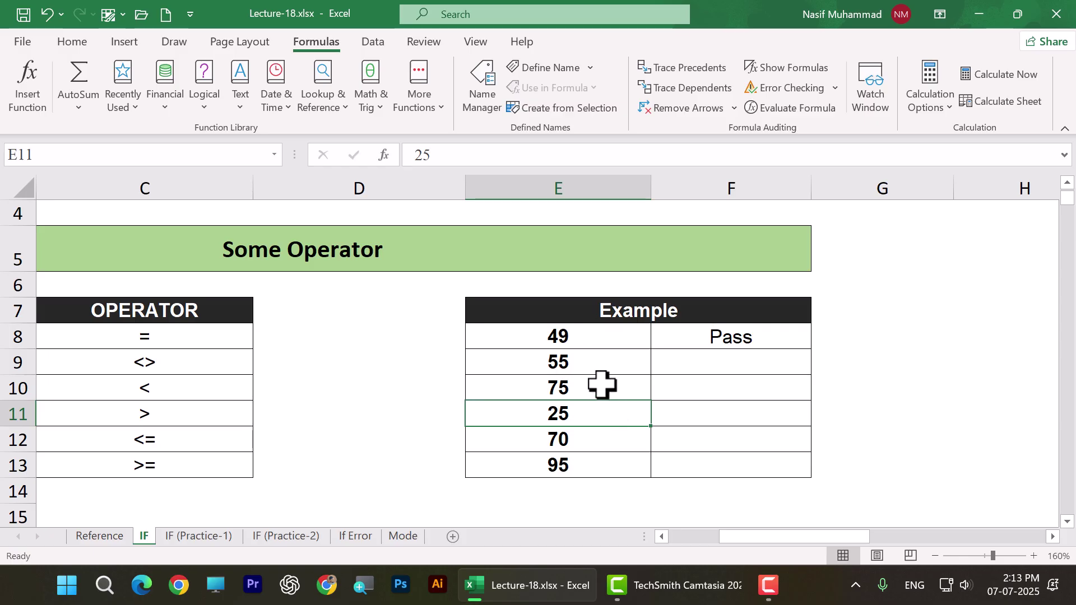
pyautogui.click(596, 336)
pyautogui.write('50')
pyautogui.click(631, 407)
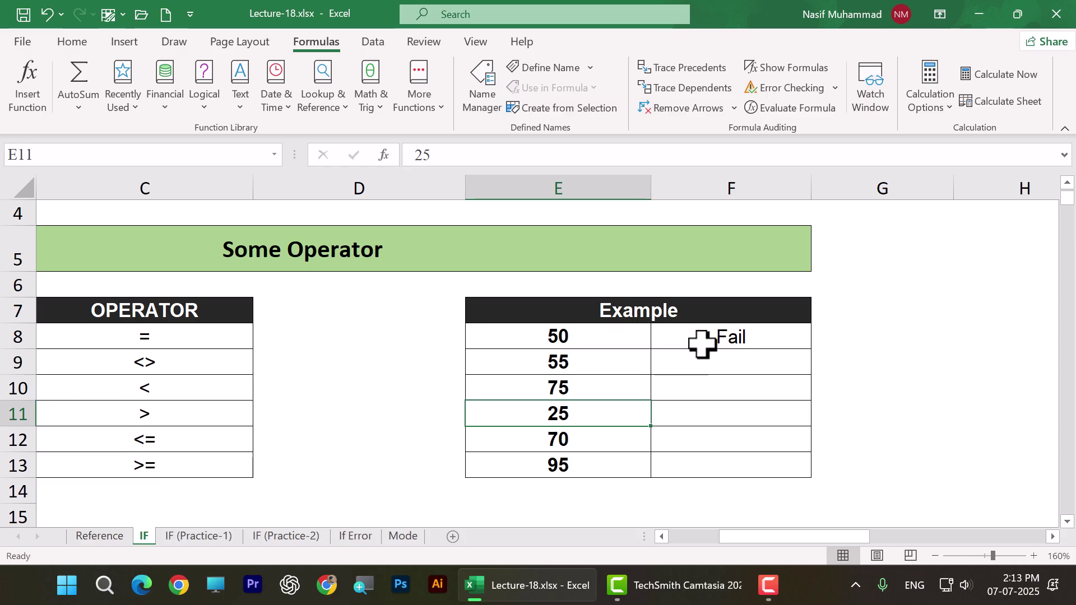
# Set E8 to 48 as another value for the less-than test
pyautogui.click(591, 340)
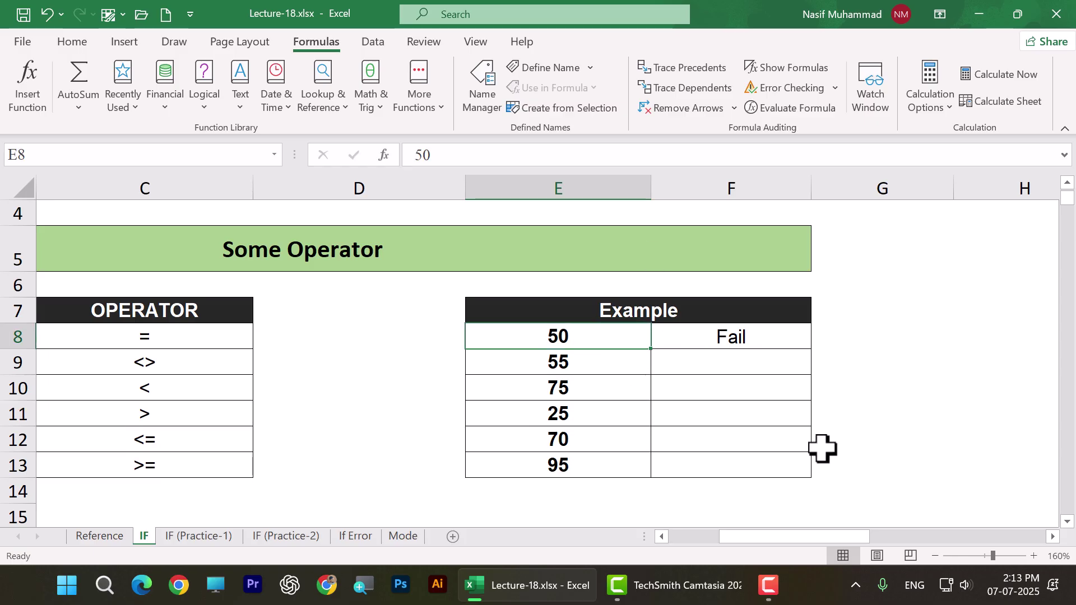
pyautogui.press('F2')
pyautogui.press('BackSpace')
pyautogui.press('BackSpace')
pyautogui.write('48')
pyautogui.click(748, 515)
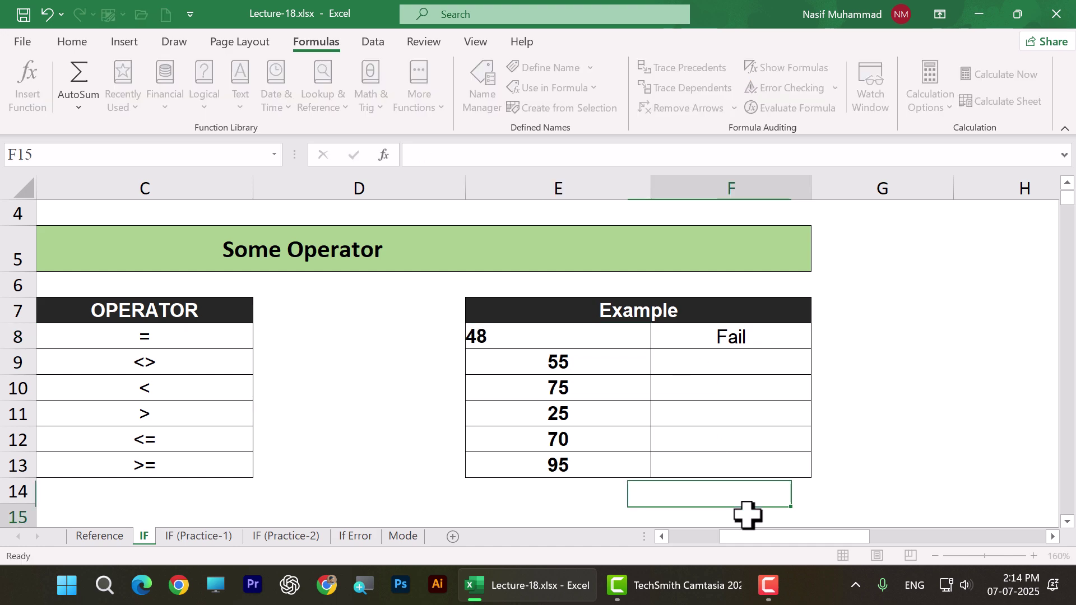
# Review the F8 formula from its end back to the comparison operator in the logical test
pyautogui.doubleClick(721, 341)
pyautogui.press('Left')
pyautogui.press('Left')
pyautogui.press('Left')
pyautogui.press('Left')
pyautogui.press('Left')
pyautogui.press('Left')
pyautogui.press('Left')
pyautogui.press('Left')
pyautogui.press('Left')
pyautogui.press('Left')
pyautogui.press('Left')
pyautogui.press('Left')
pyautogui.press('Left')
pyautogui.press('Left')
pyautogui.press('Left')
pyautogui.press('Left')
pyautogui.press('Left')
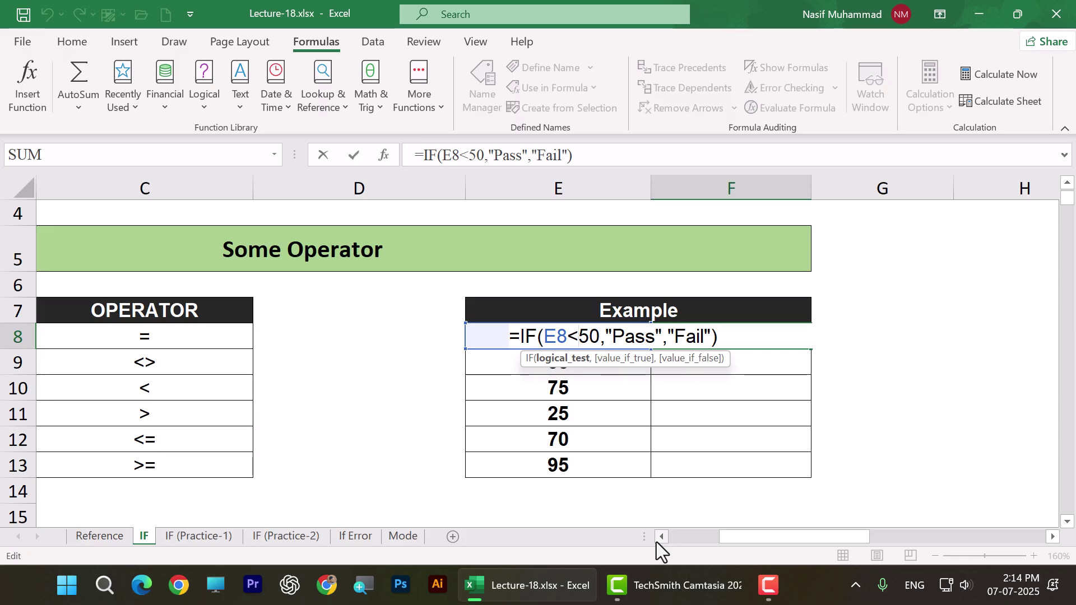
pyautogui.press('Return')
# Enter 50 in E8 to check the less-than formula at its limit
pyautogui.click(577, 331)
pyautogui.write('50')
pyautogui.click(628, 415)
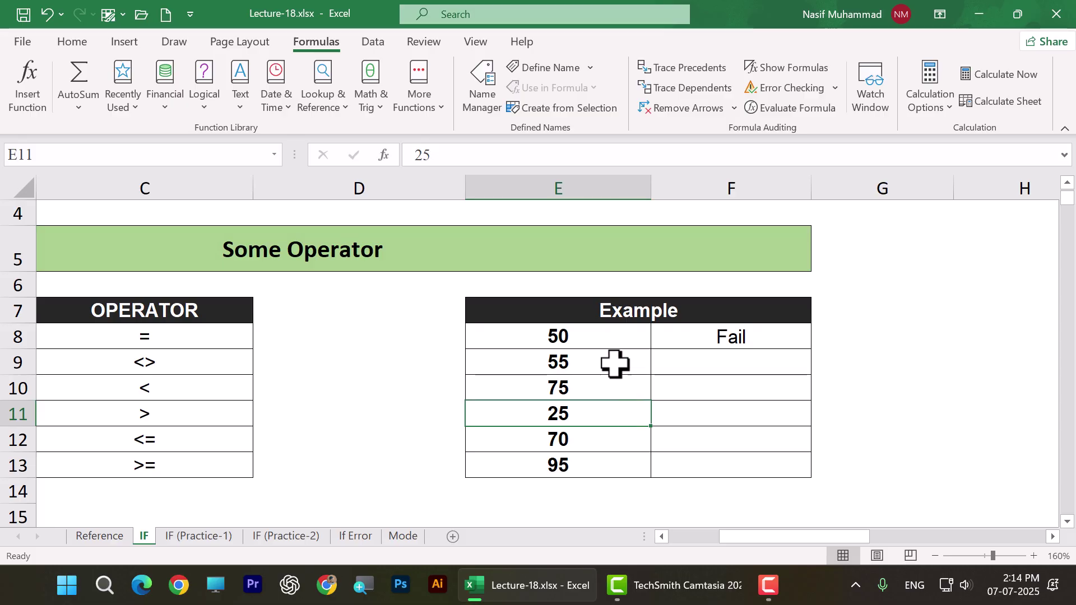
# Change the comparison in the F8 formula to less than or equal to, making the logical test E8<=50
pyautogui.click(609, 338)
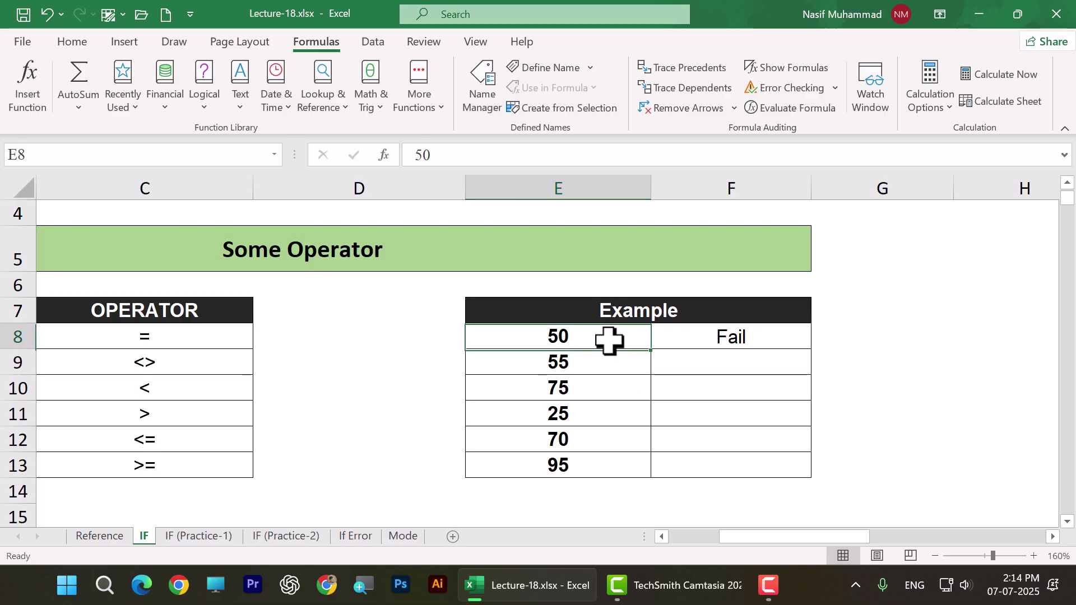
pyautogui.doubleClick(704, 338)
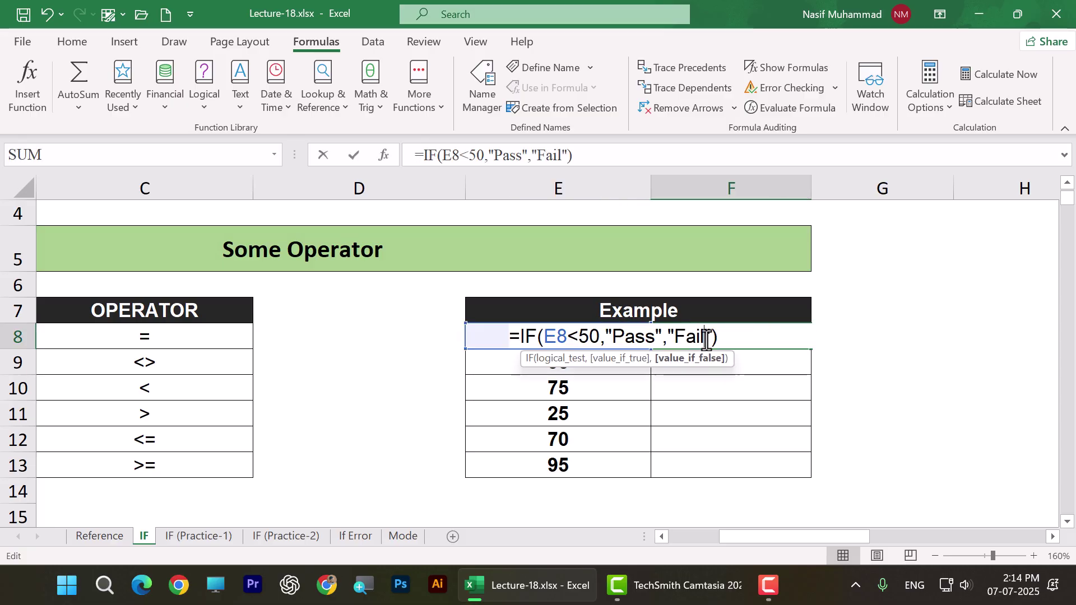
pyautogui.click(578, 337)
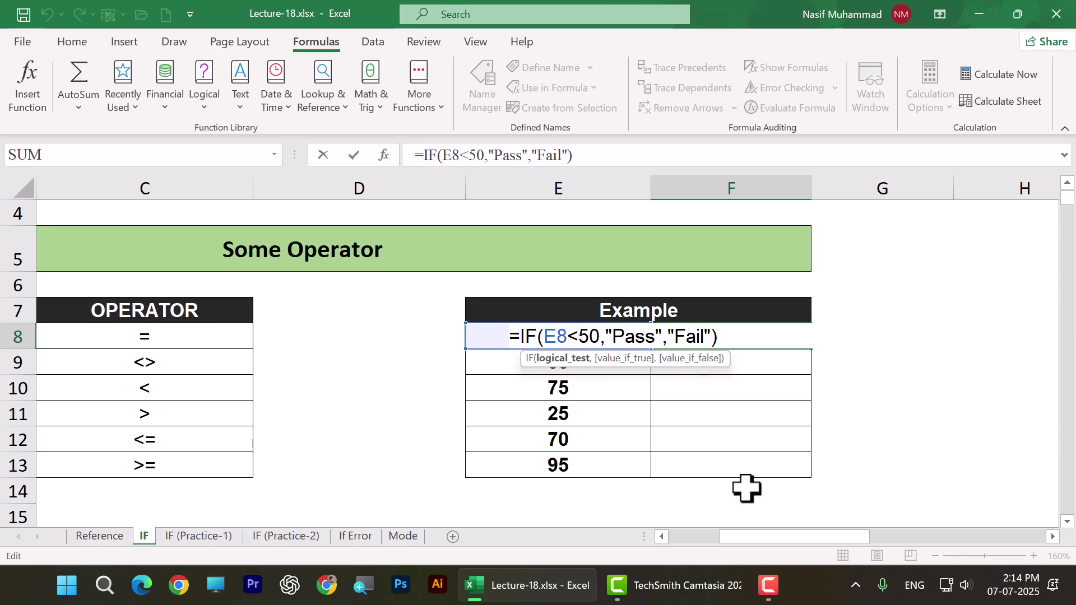
pyautogui.write('=')
pyautogui.press('Return')
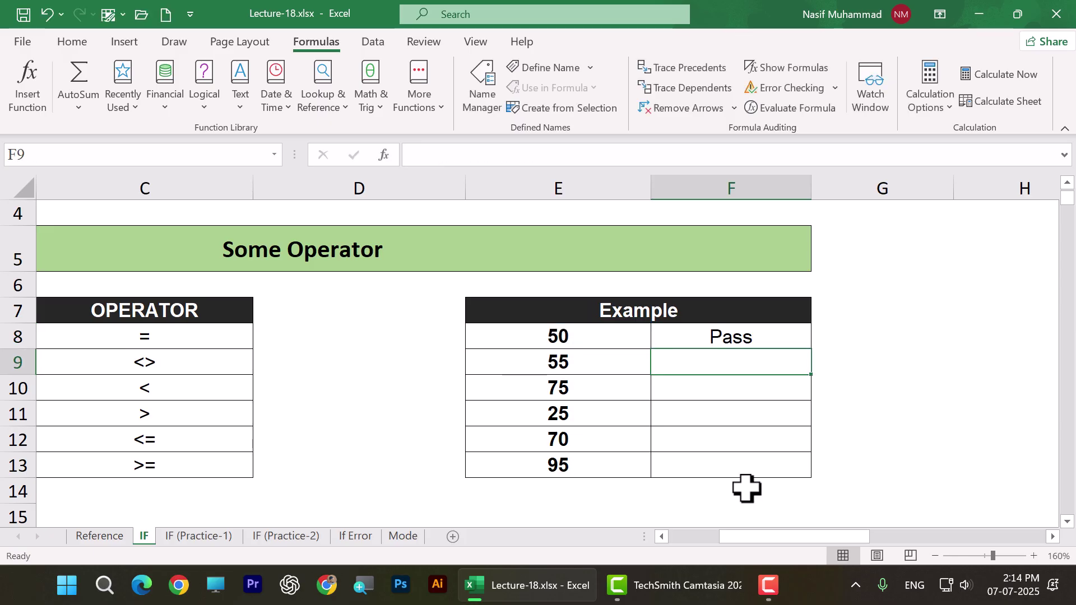
# Test the less-than-or-equal formula by setting E8 to 45 and then to 51
pyautogui.click(609, 345)
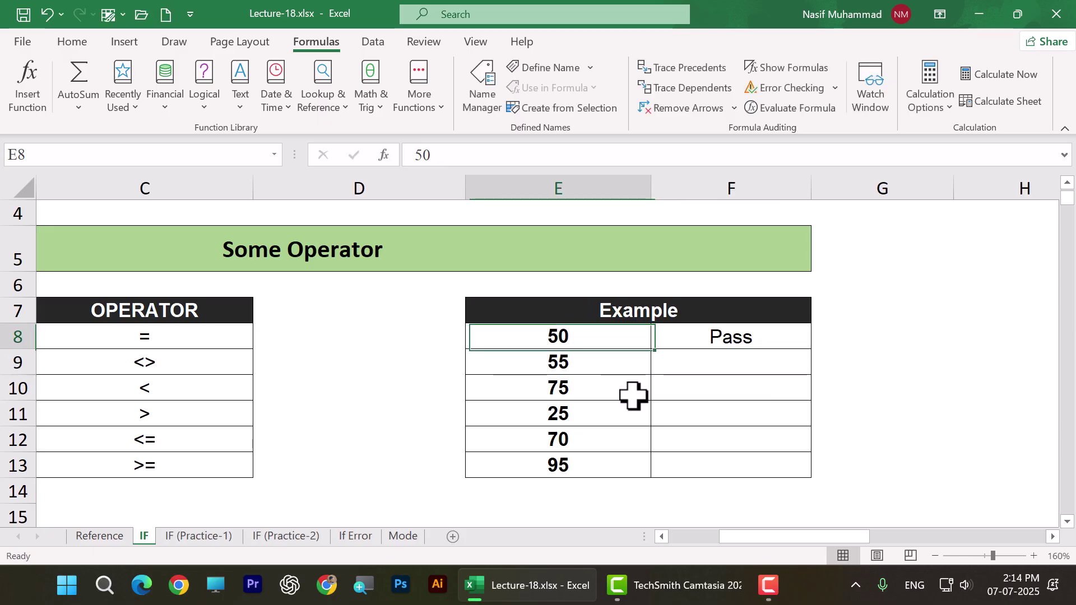
pyautogui.write('45')
pyautogui.hotkey('ctrl', 'Return')
pyautogui.click(657, 435)
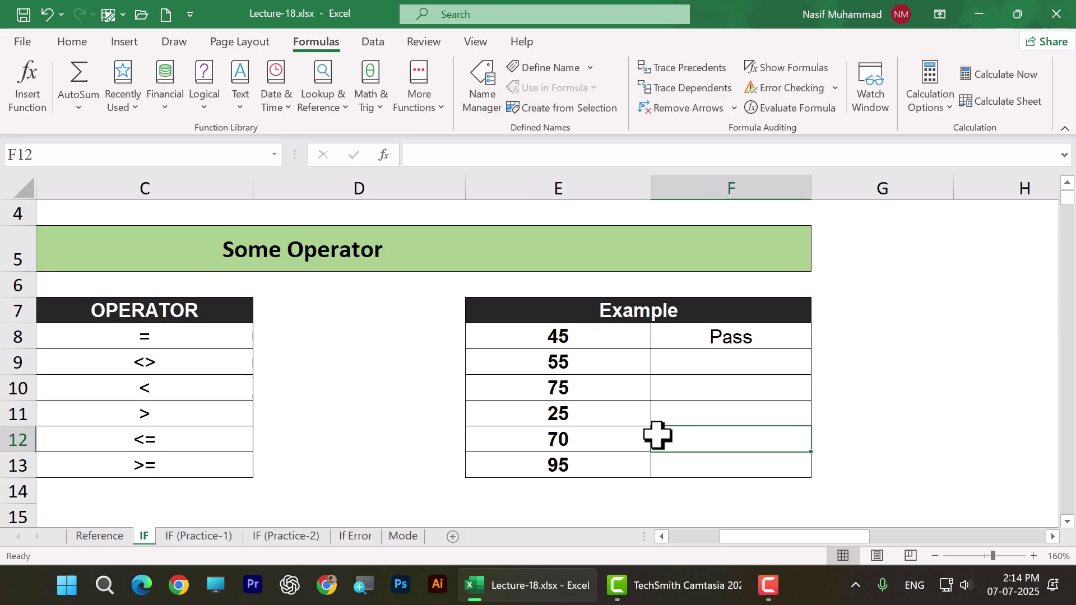
pyautogui.click(594, 331)
pyautogui.write('51')
pyautogui.click(721, 402)
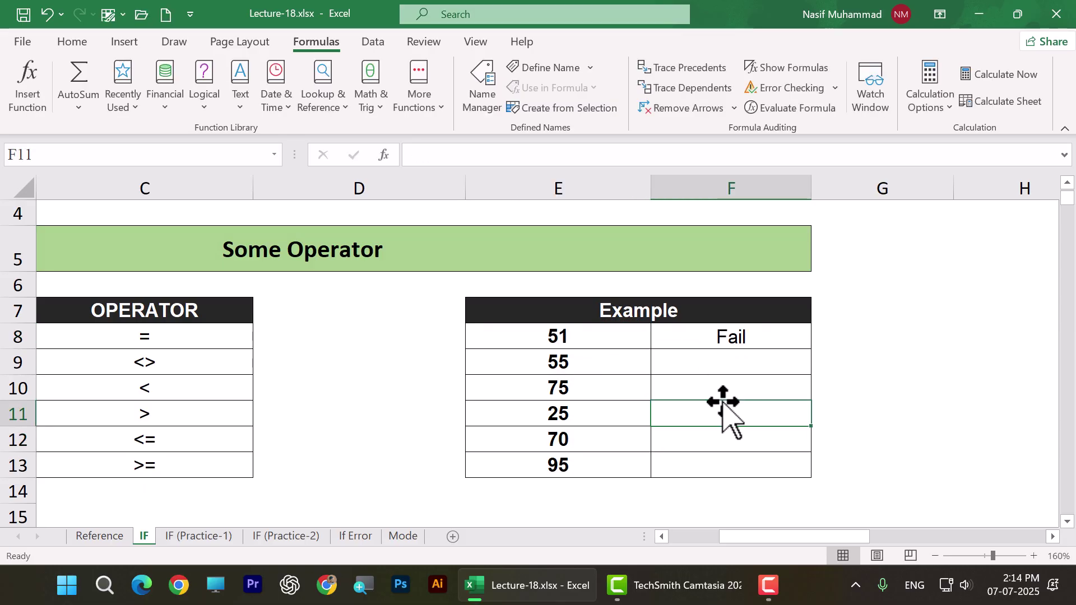
# Replace the comparison operator in the F8 formula with greater than, making the logical test E8>50
pyautogui.doubleClick(721, 336)
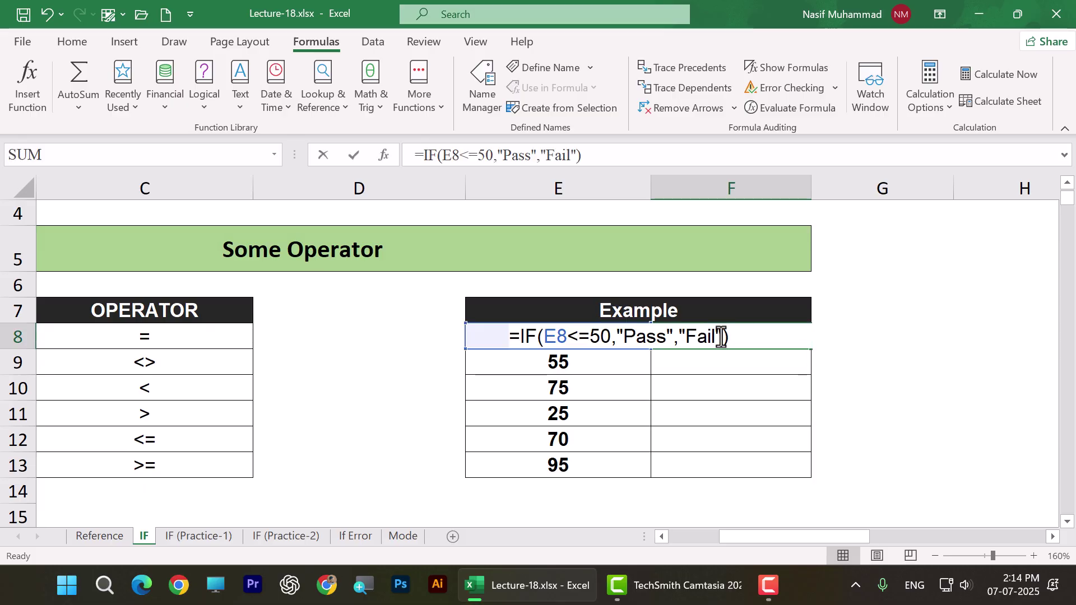
pyautogui.click(587, 334)
pyautogui.press('BackSpace')
pyautogui.press('BackSpace')
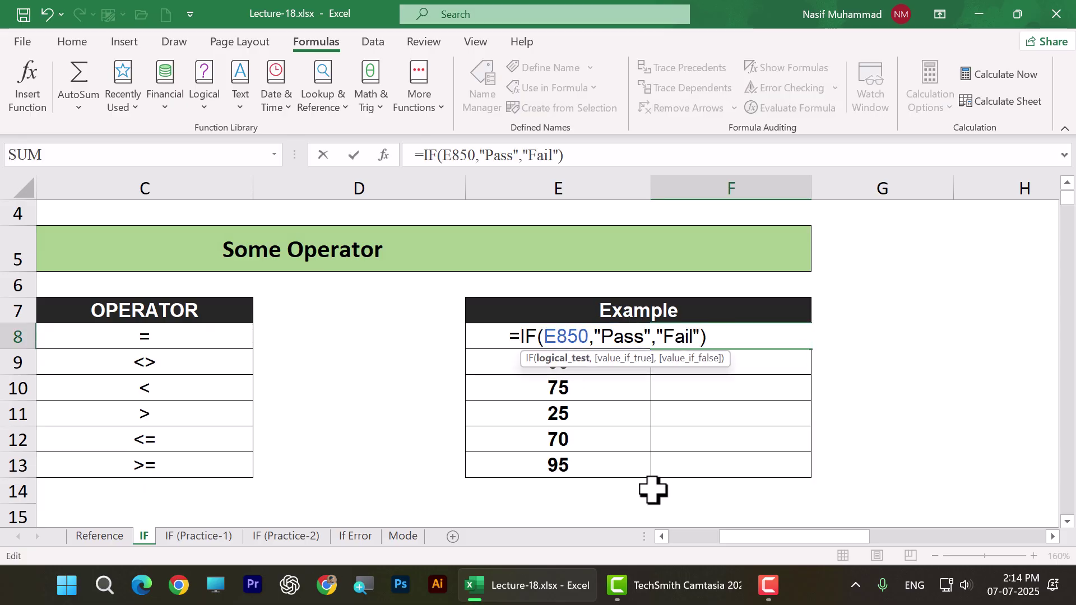
pyautogui.write('>')
pyautogui.press('Return')
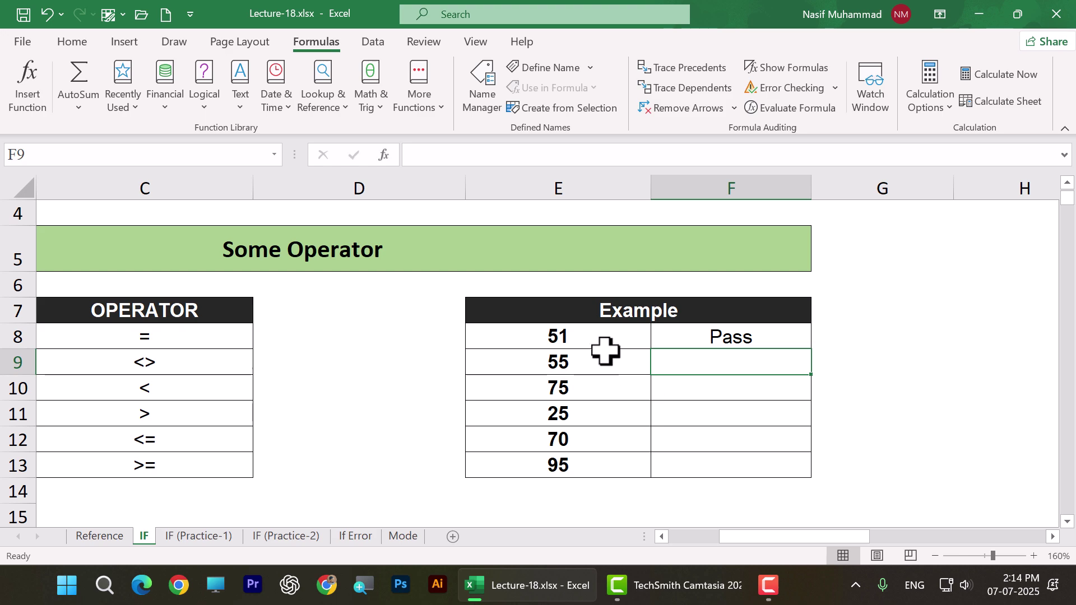
# Test the greater-than formula by setting E8 to 45 and then to 50, and recheck the F8 formula
pyautogui.click(608, 340)
pyautogui.moveTo(672, 577)
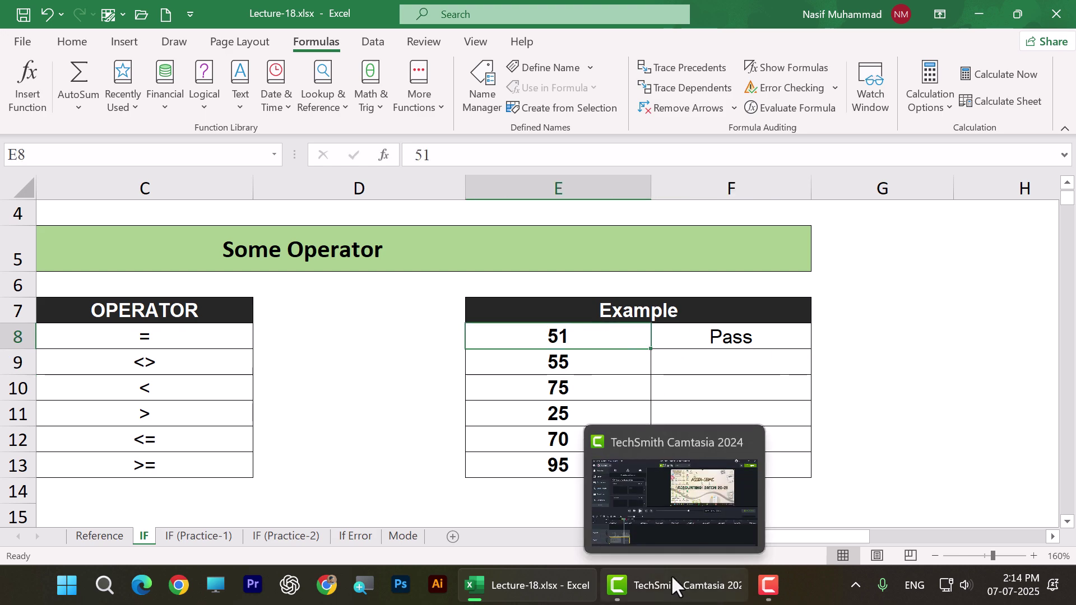
pyautogui.write('45')
pyautogui.press('Return')
pyautogui.click(586, 337)
pyautogui.write('50')
pyautogui.click(651, 436)
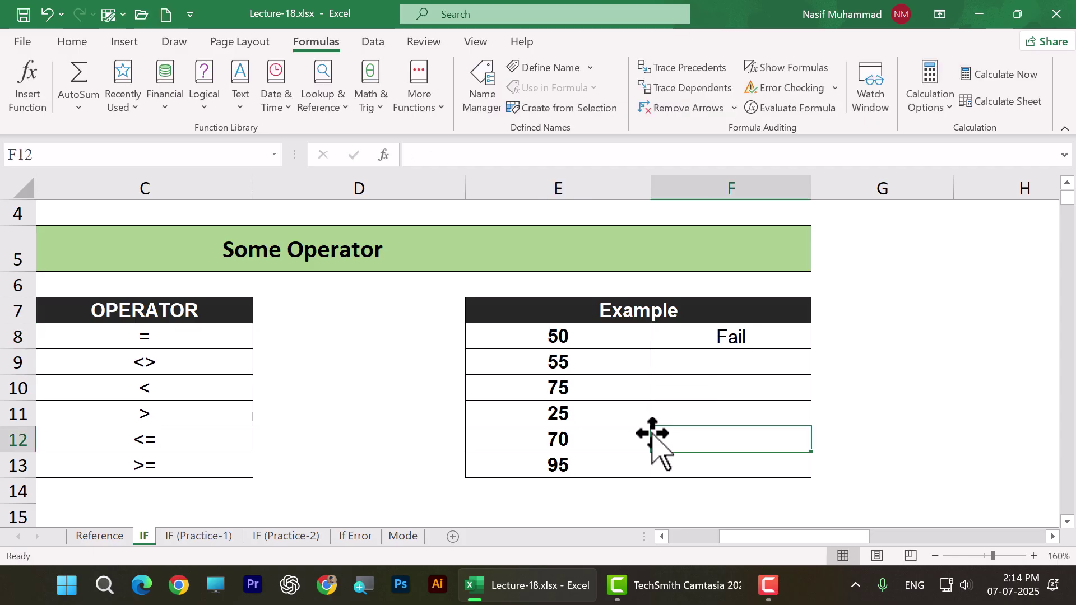
pyautogui.doubleClick(733, 337)
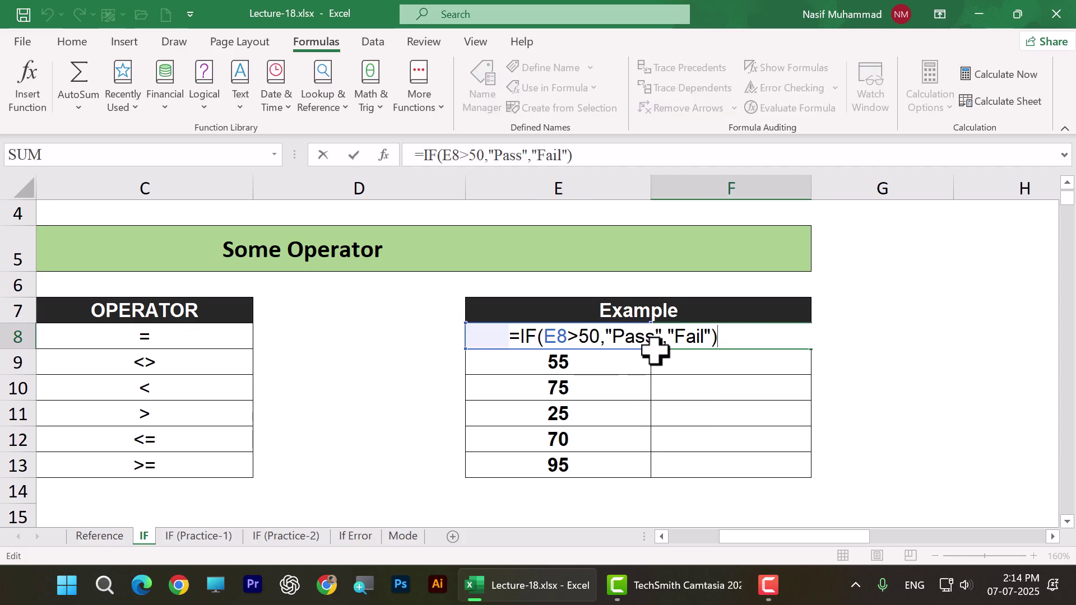
pyautogui.press('Return')
pyautogui.click(620, 338)
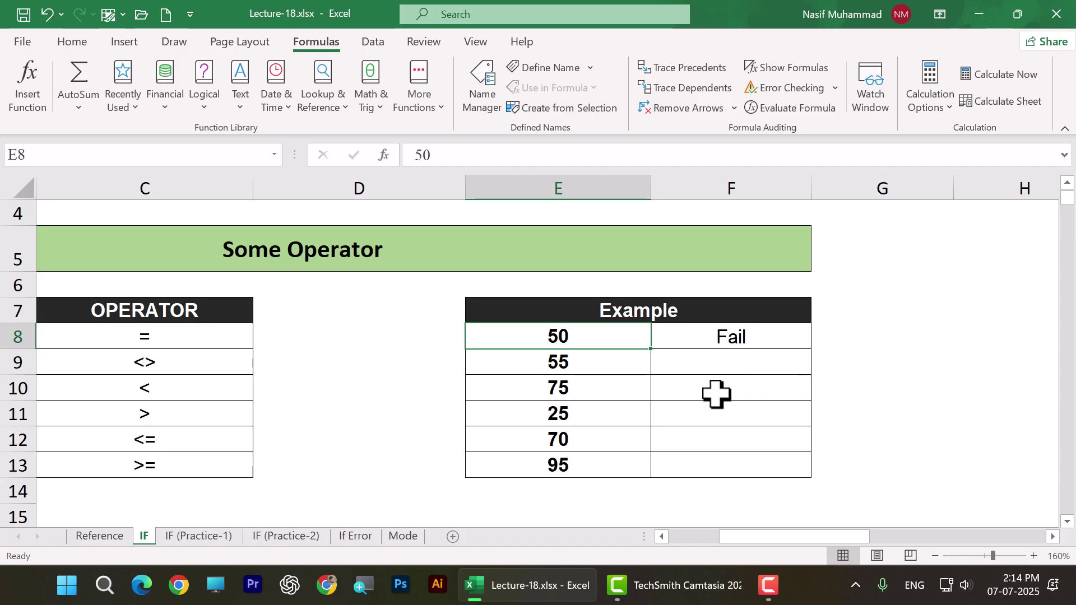
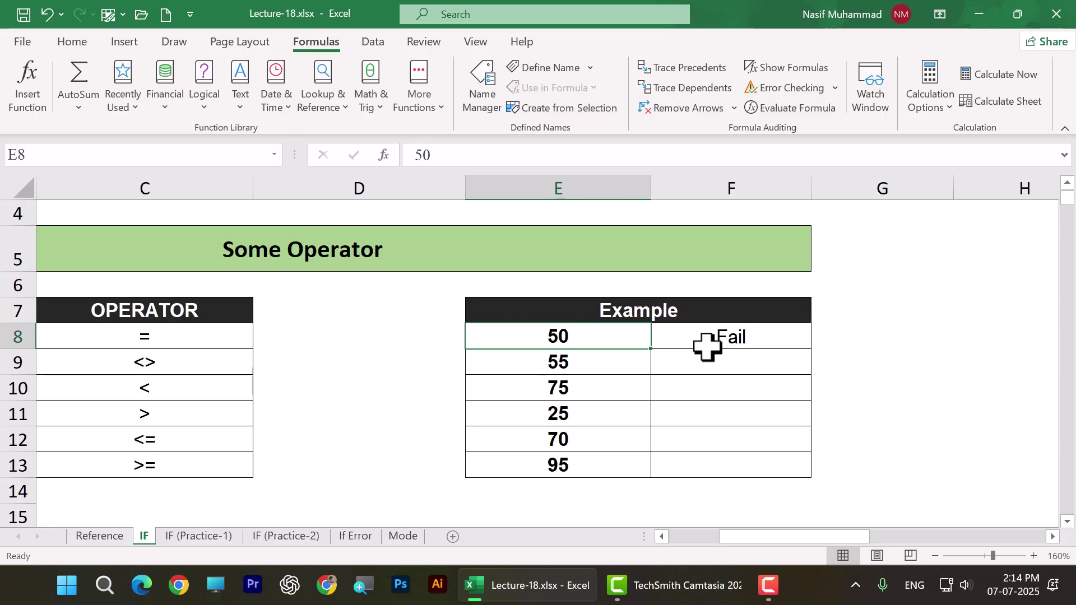
# Change the F8 formula's comparison to greater than or equal to, making the logical test E8>=50
pyautogui.doubleClick(707, 336)
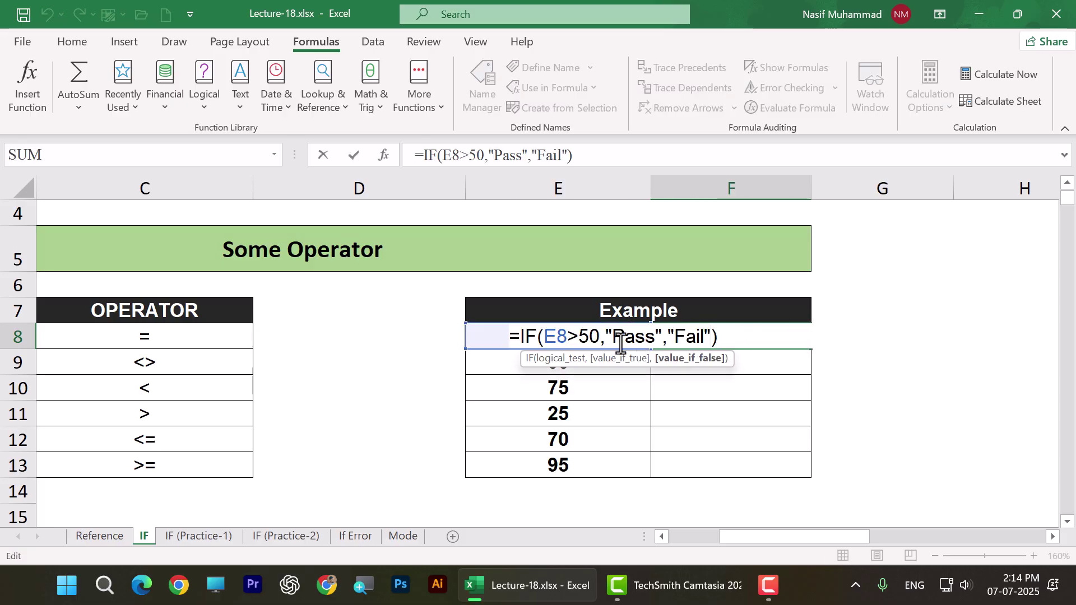
pyautogui.click(569, 336)
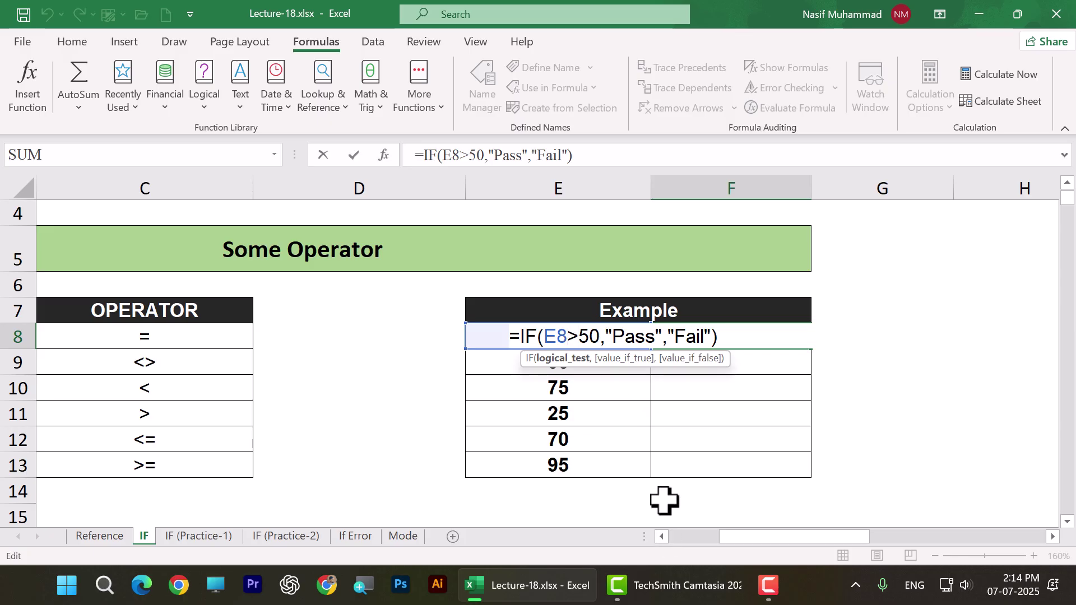
pyautogui.write('=')
pyautogui.press('Return')
pyautogui.click(704, 334)
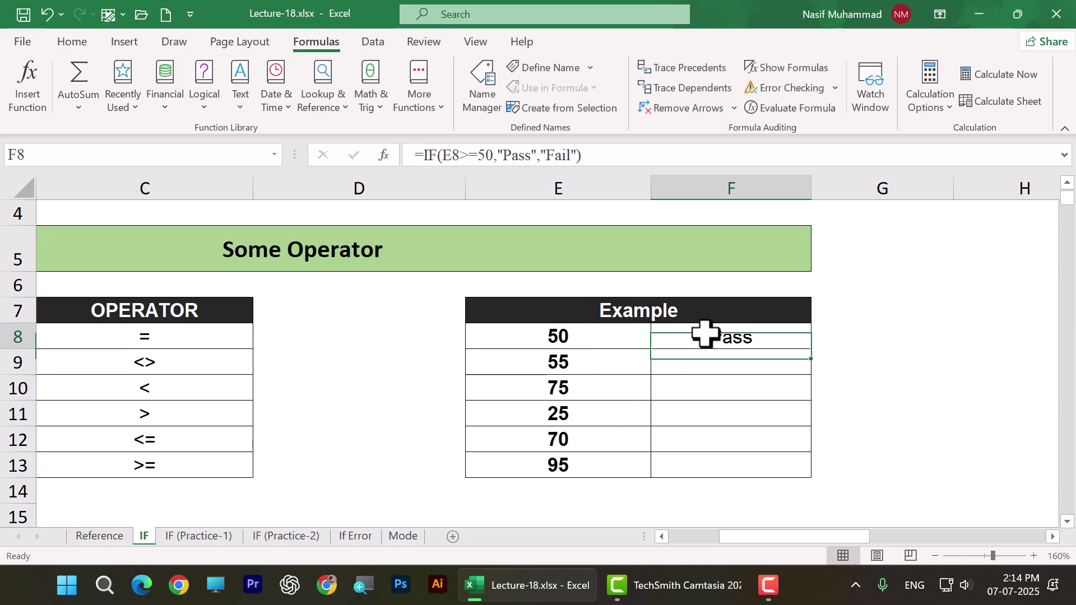
pyautogui.click(600, 336)
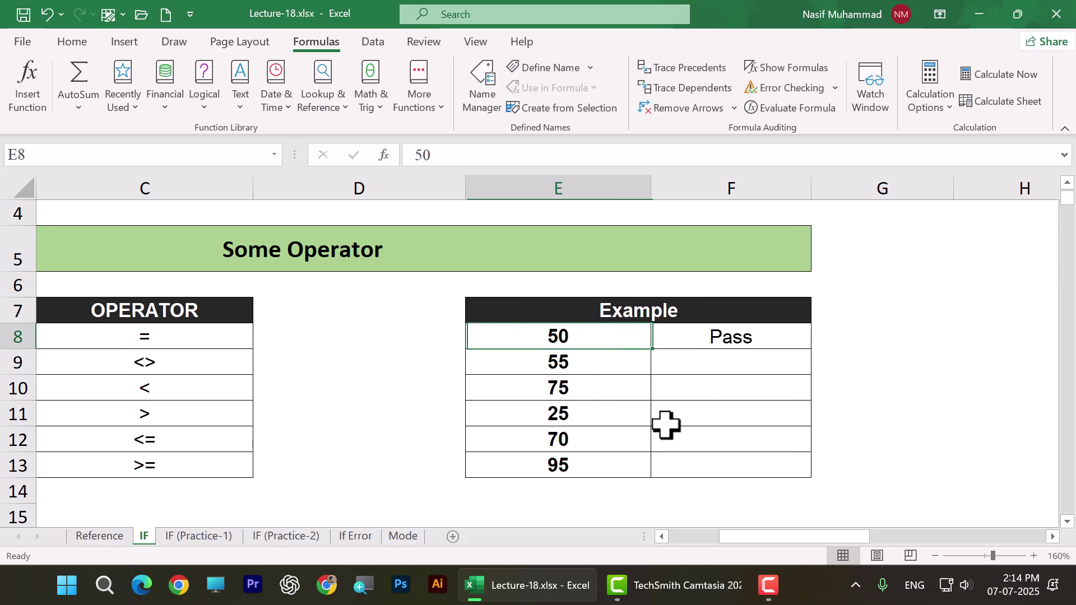
# Review the greater-than-or-equal formula in F8 against E8, and the operator list in C8:C13
pyautogui.doubleClick(679, 337)
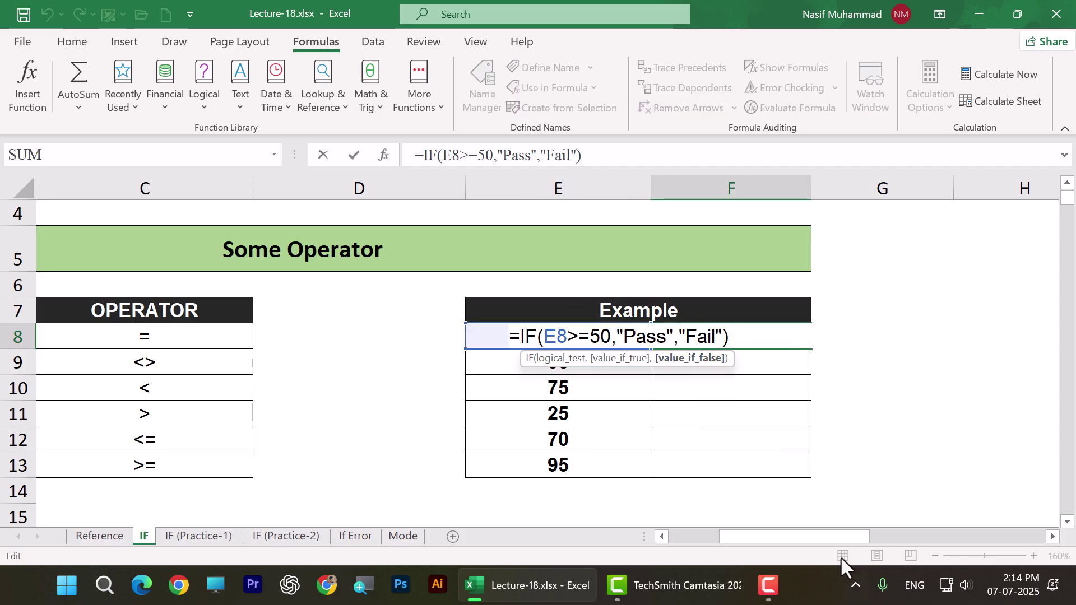
pyautogui.press('Return')
pyautogui.click(903, 412)
pyautogui.click(644, 345)
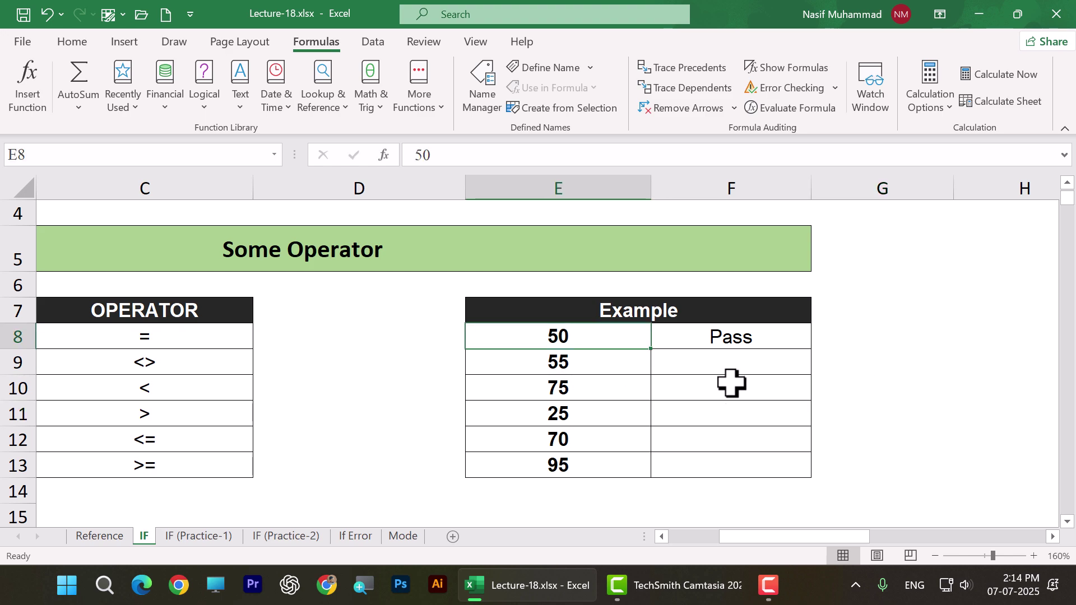
pyautogui.click(170, 342)
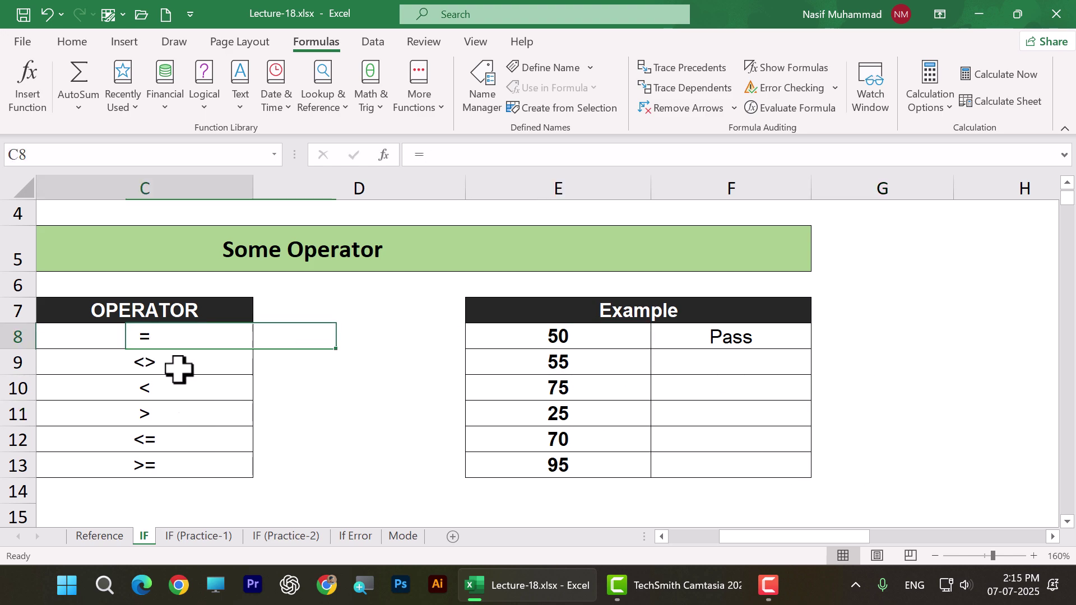
pyautogui.moveTo(170, 342); pyautogui.dragTo(197, 464)
pyautogui.click(731, 361)
# Examine the price exercise below the operator tables, covering its high/low rule in row 17 and the prices in B20:B27
pyautogui.scroll(-1, 574, 390)
pyautogui.scroll(-3, 574, 391)
pyautogui.moveTo(785, 535); pyautogui.dragTo(715, 549)
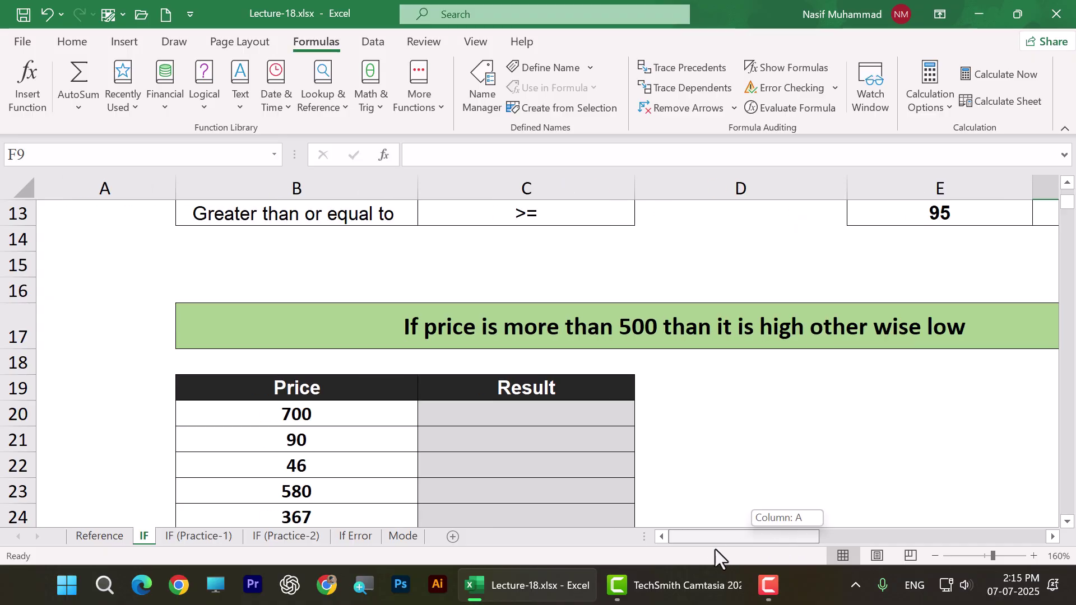
pyautogui.scroll(-1, 500, 426)
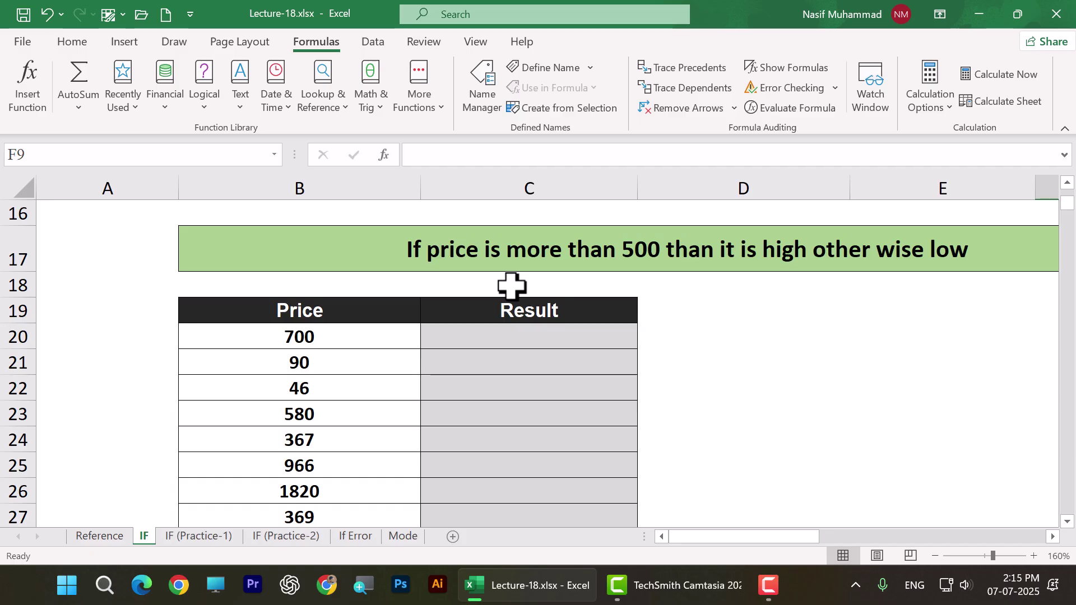
pyautogui.scroll(-1, 392, 365)
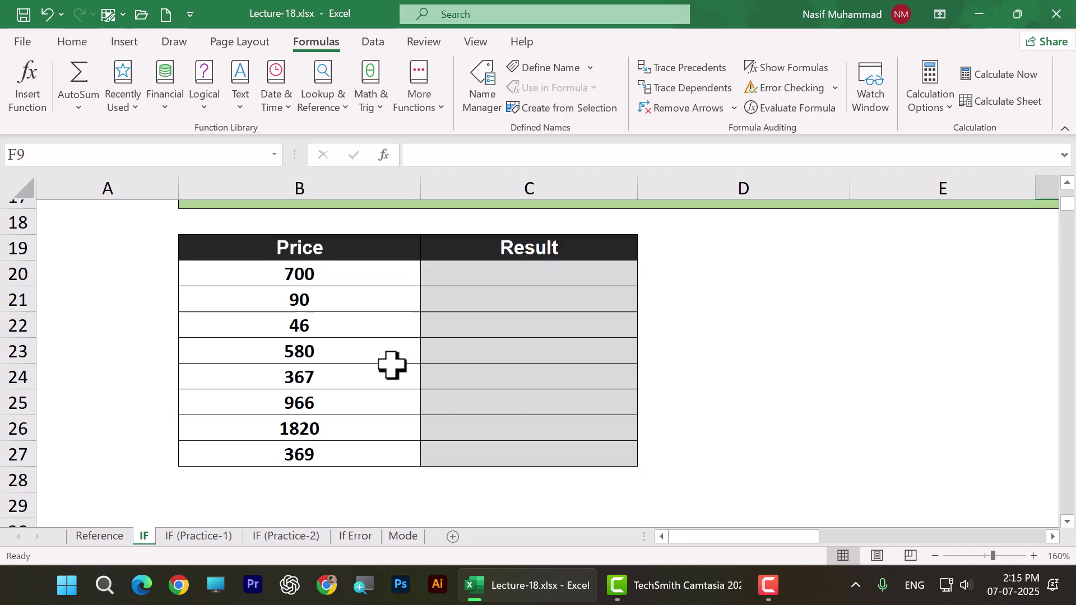
pyautogui.moveTo(333, 246); pyautogui.dragTo(346, 427)
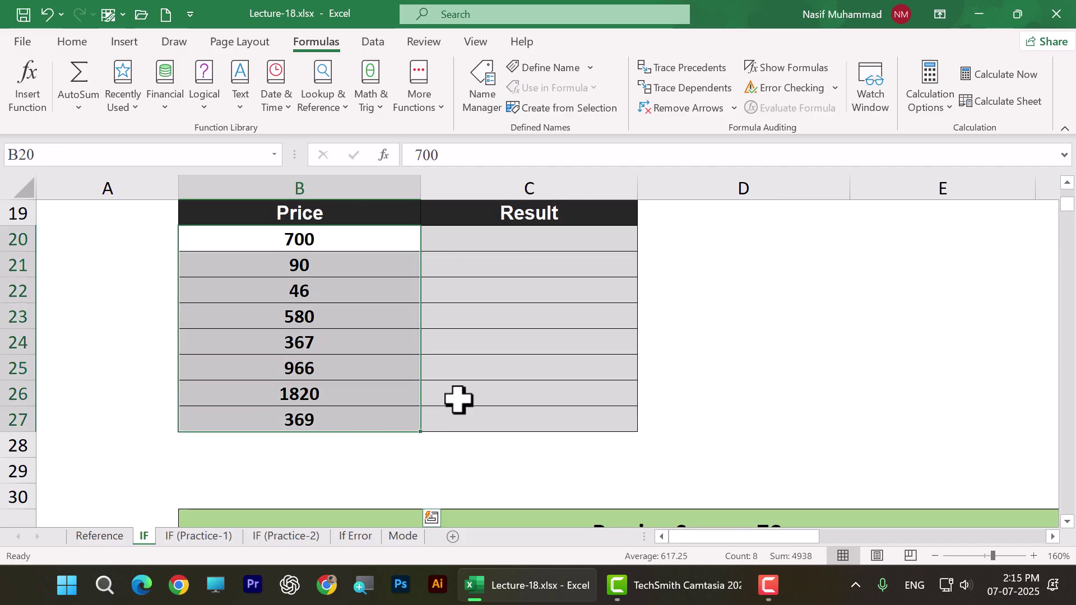
pyautogui.scroll(2, 384, 464)
pyautogui.click(506, 328)
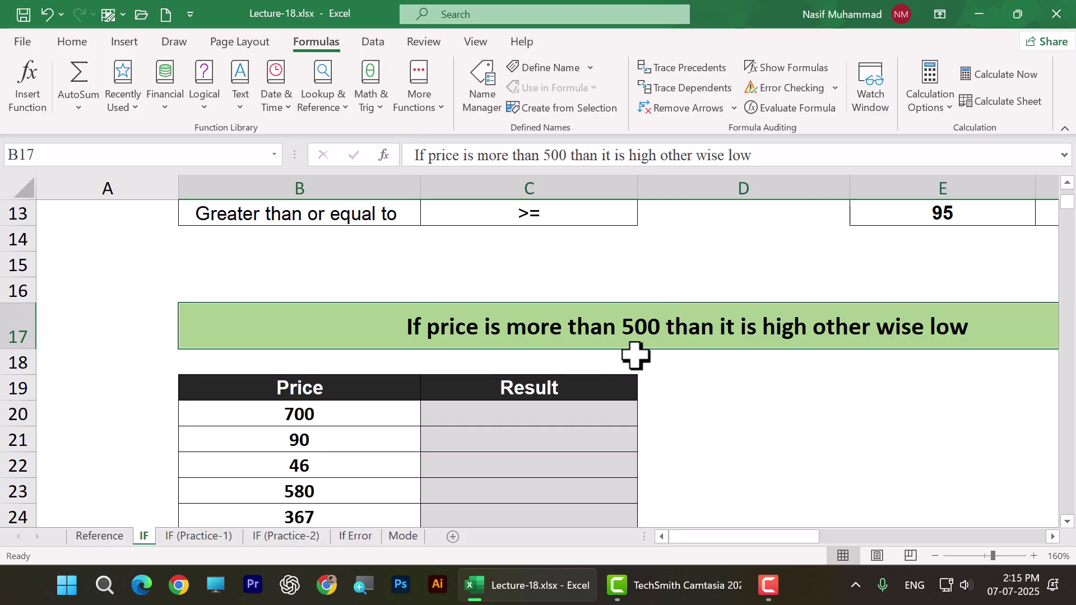
pyautogui.scroll(-1, 632, 353)
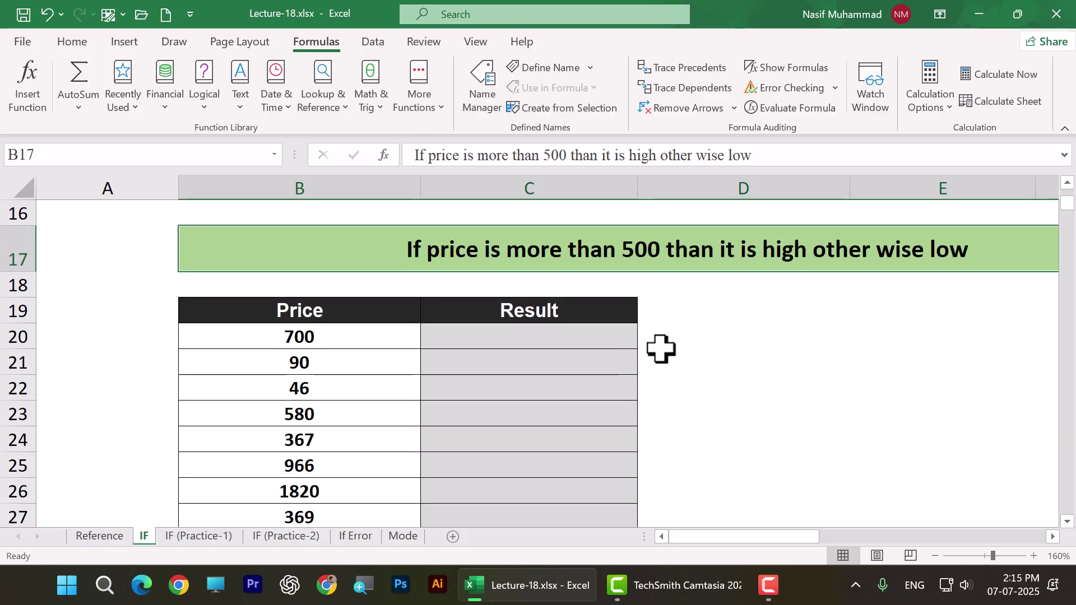
pyautogui.click(369, 340)
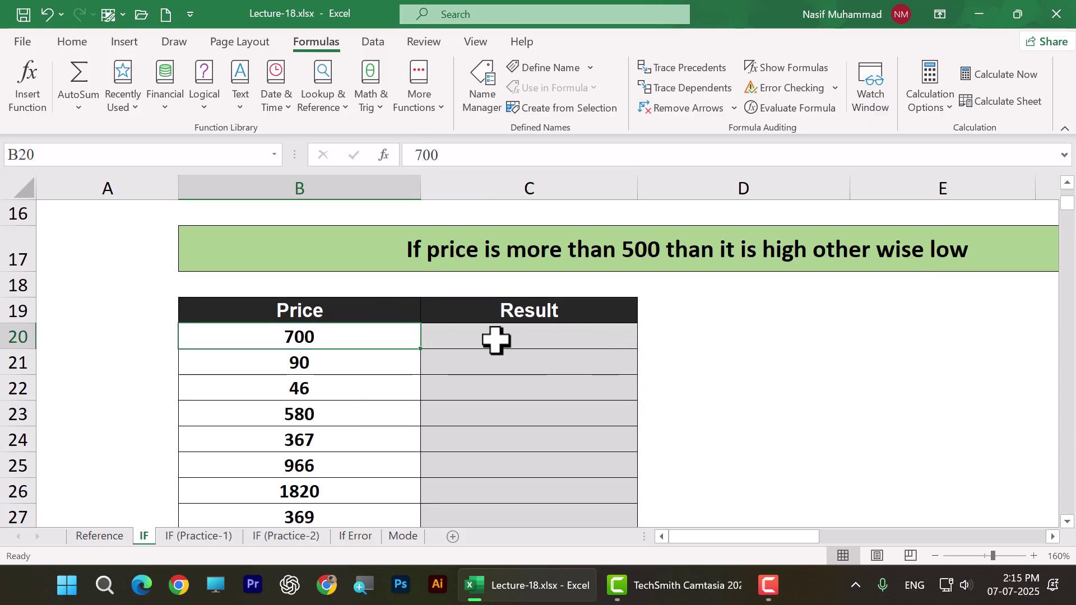
pyautogui.click(795, 251)
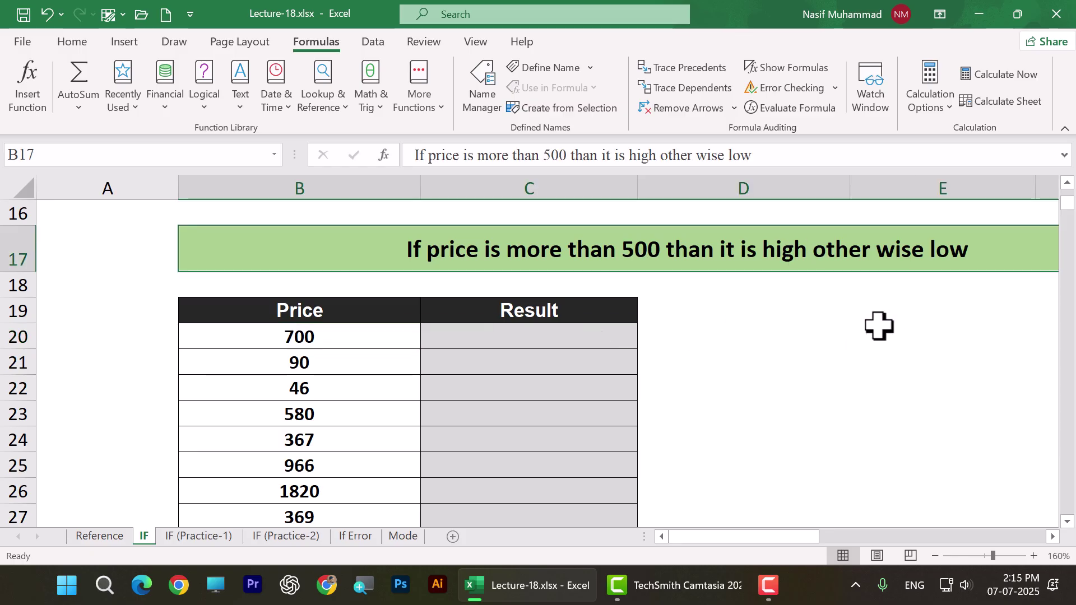
pyautogui.scroll(-1, 457, 396)
pyautogui.scroll(1, 443, 392)
# Enter High in C20 as the result for the first price
pyautogui.click(353, 335)
pyautogui.click(548, 339)
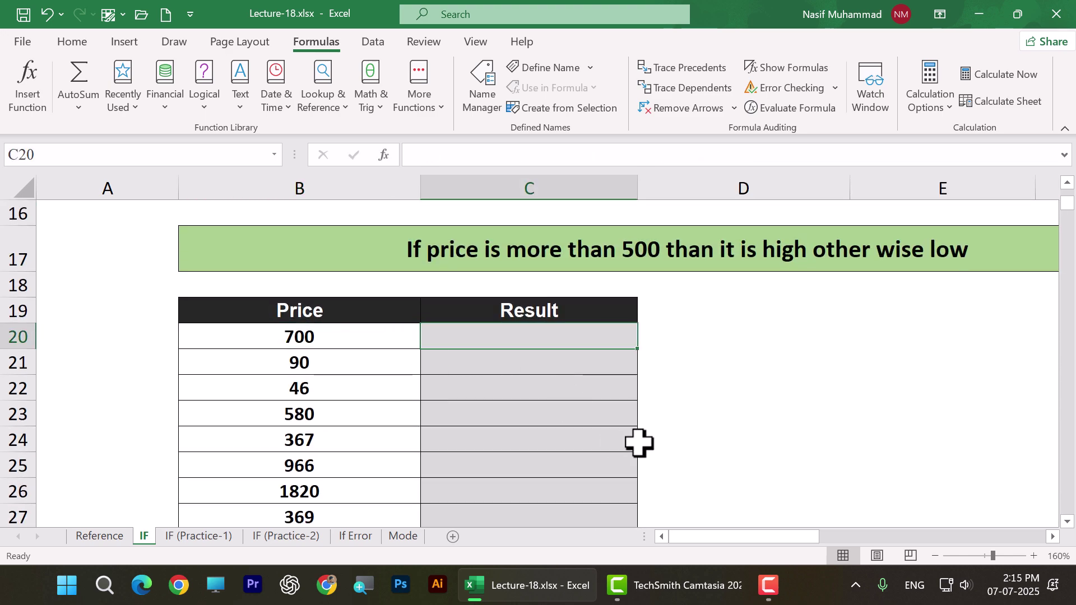
pyautogui.click(389, 344)
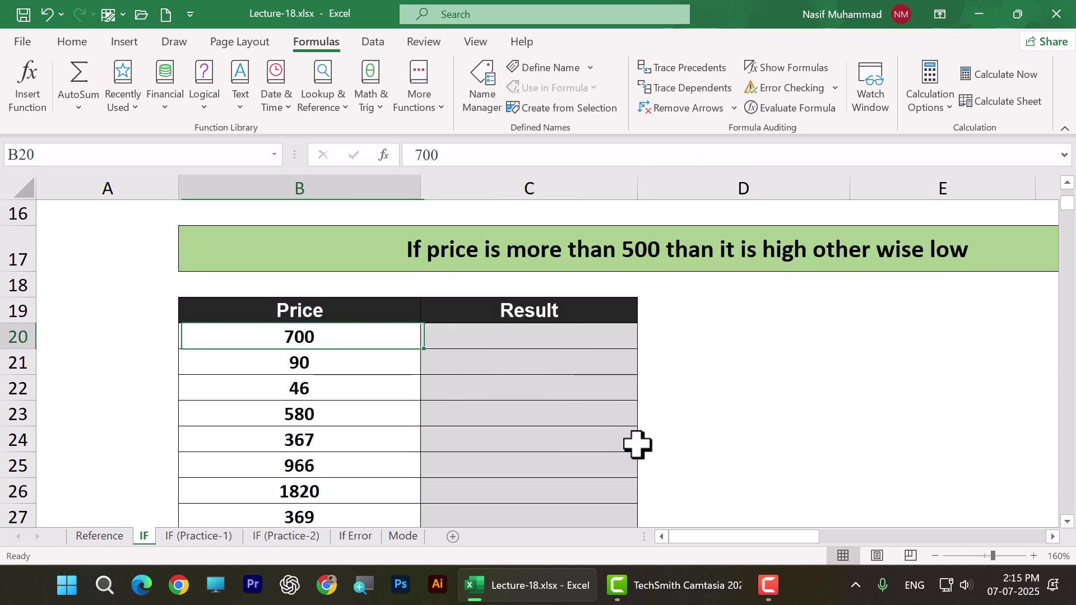
pyautogui.click(555, 344)
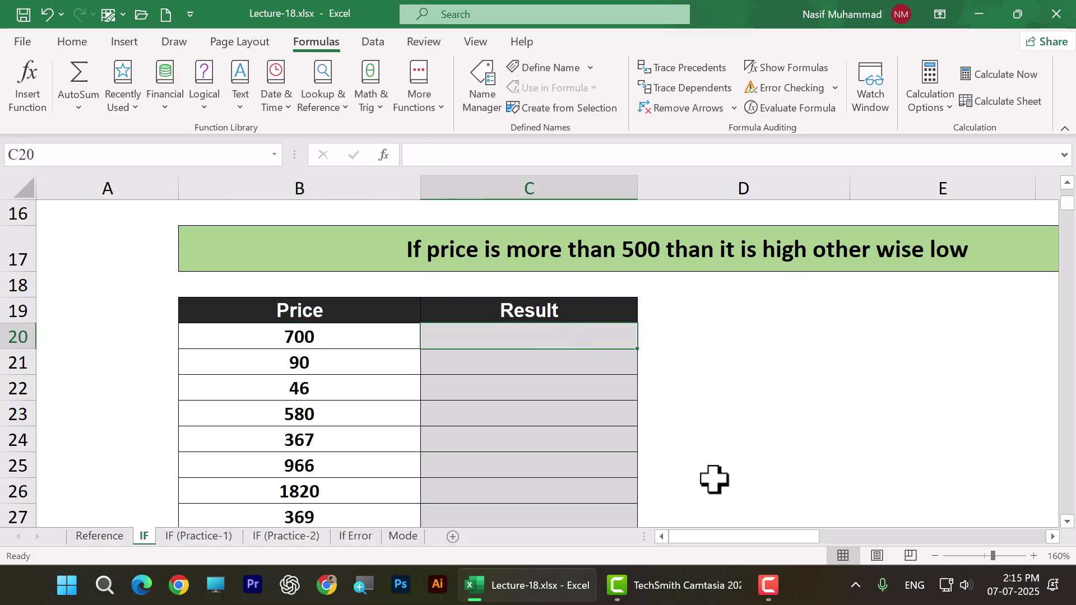
pyautogui.write('High')
pyautogui.click(714, 479)
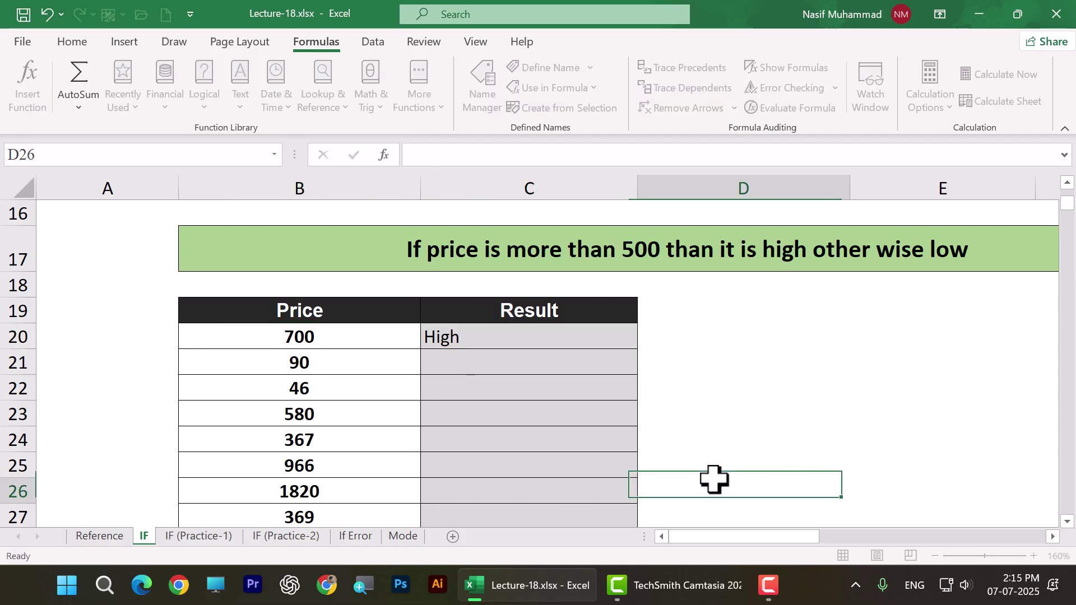
# Enter Low in C21 as the result for the second price
pyautogui.click(348, 363)
pyautogui.click(519, 362)
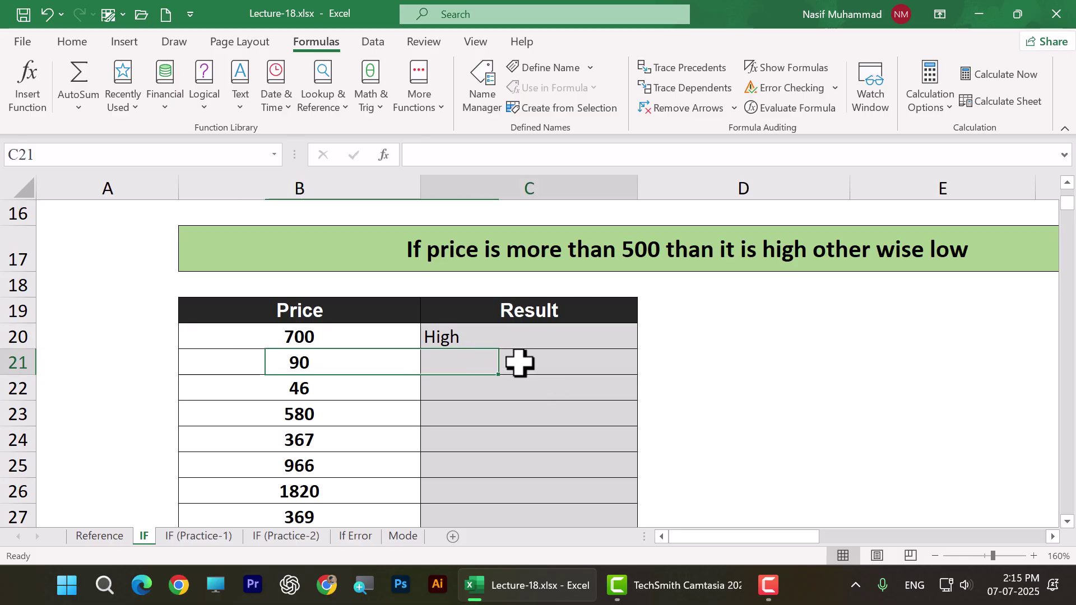
pyautogui.write('Low')
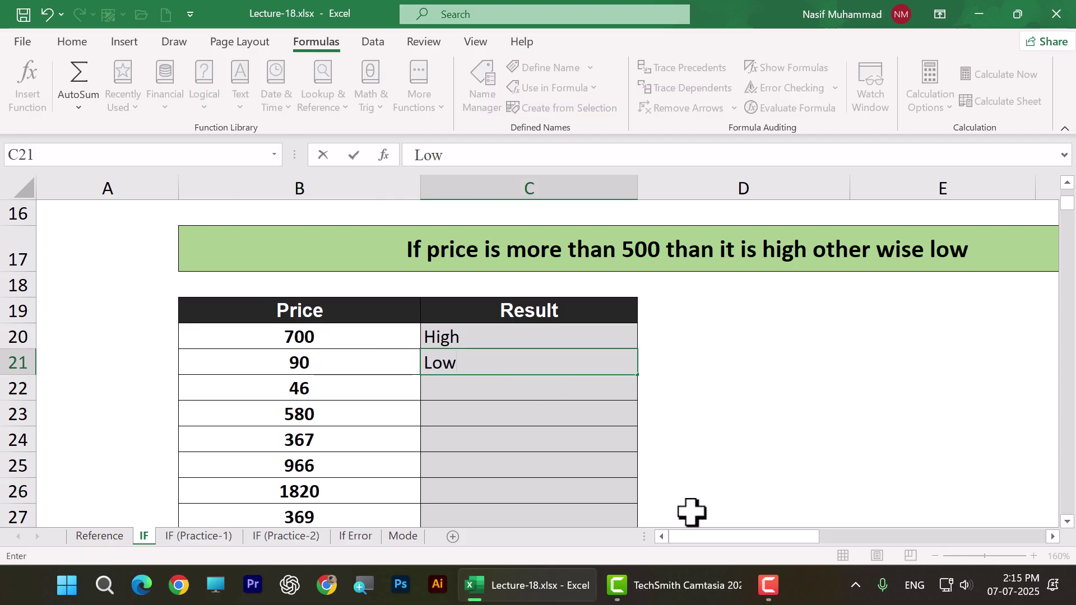
pyautogui.click(661, 415)
pyautogui.moveTo(480, 336); pyautogui.dragTo(493, 363)
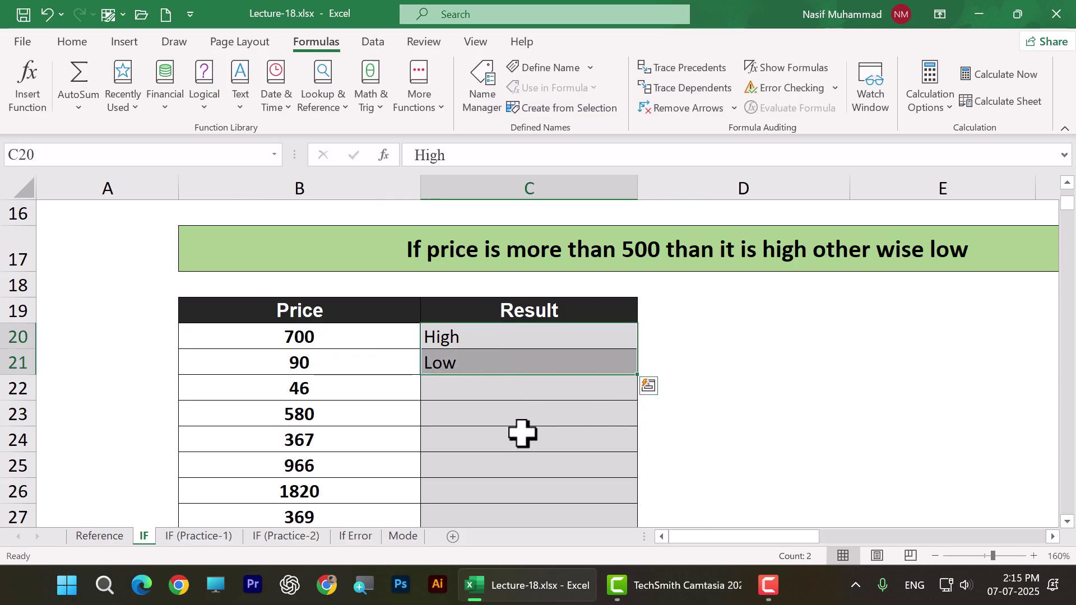
pyautogui.scroll(-1, 534, 423)
pyautogui.click(523, 376)
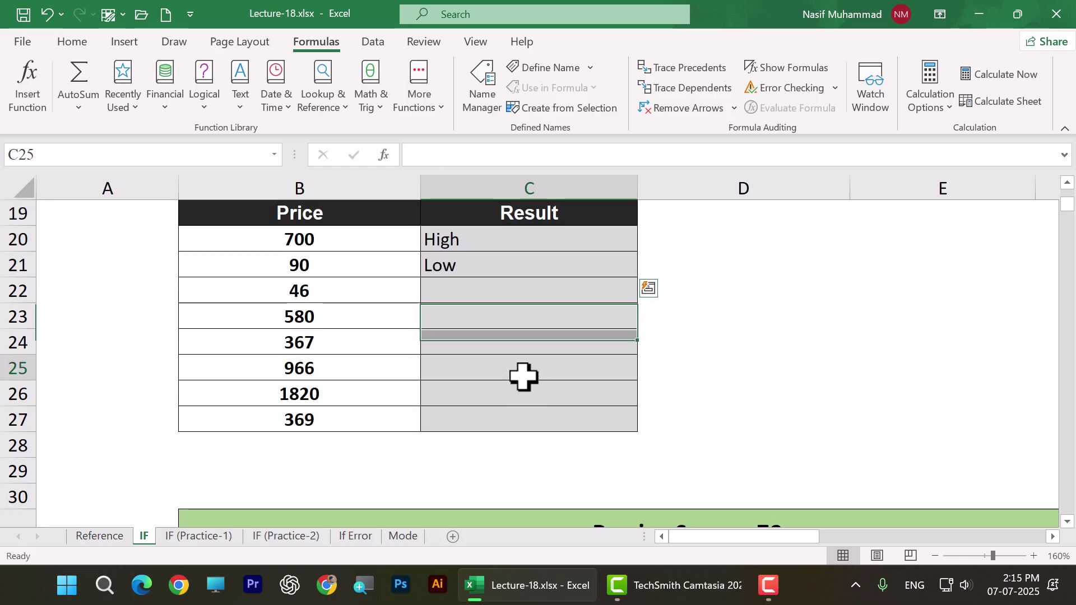
# Set the first price in B20 to 450 and compare the typed result in C20 with the row 17 rule
pyautogui.click(320, 240)
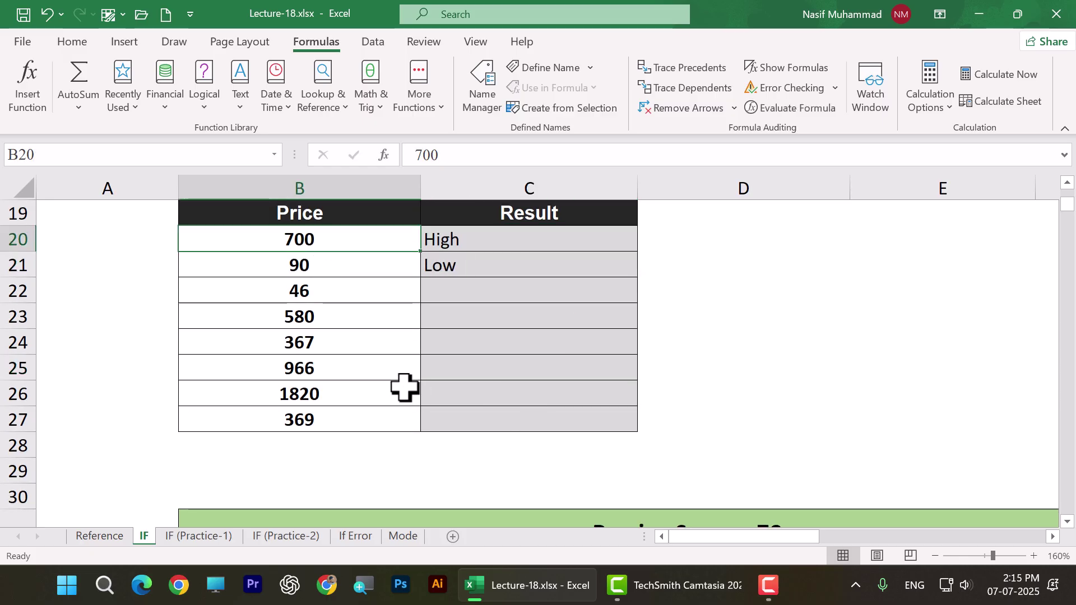
pyautogui.write('450')
pyautogui.click(404, 387)
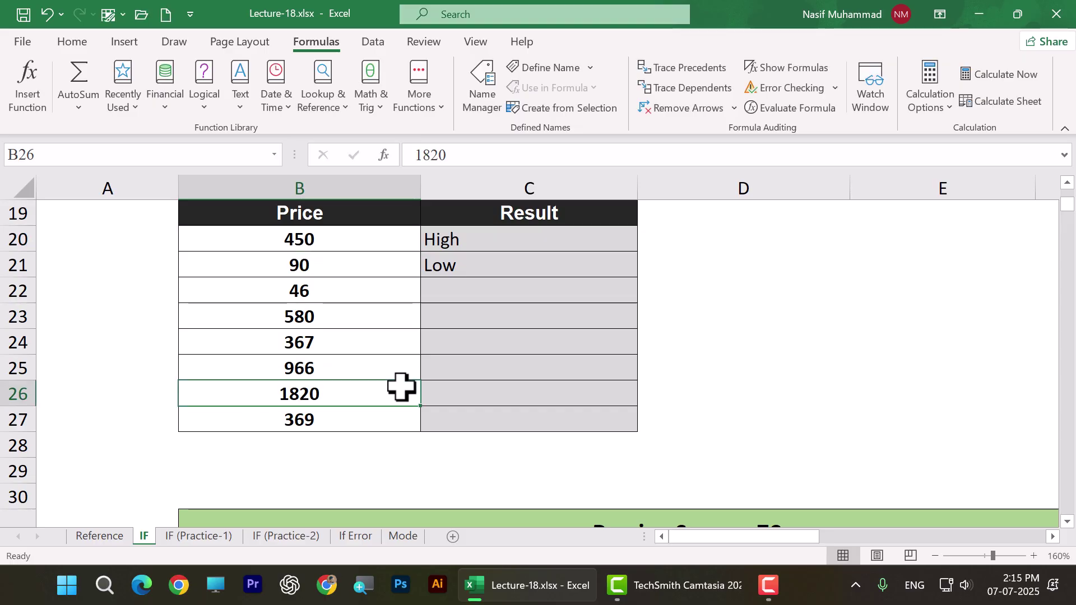
pyautogui.click(468, 230)
pyautogui.scroll(1, 565, 370)
pyautogui.click(642, 258)
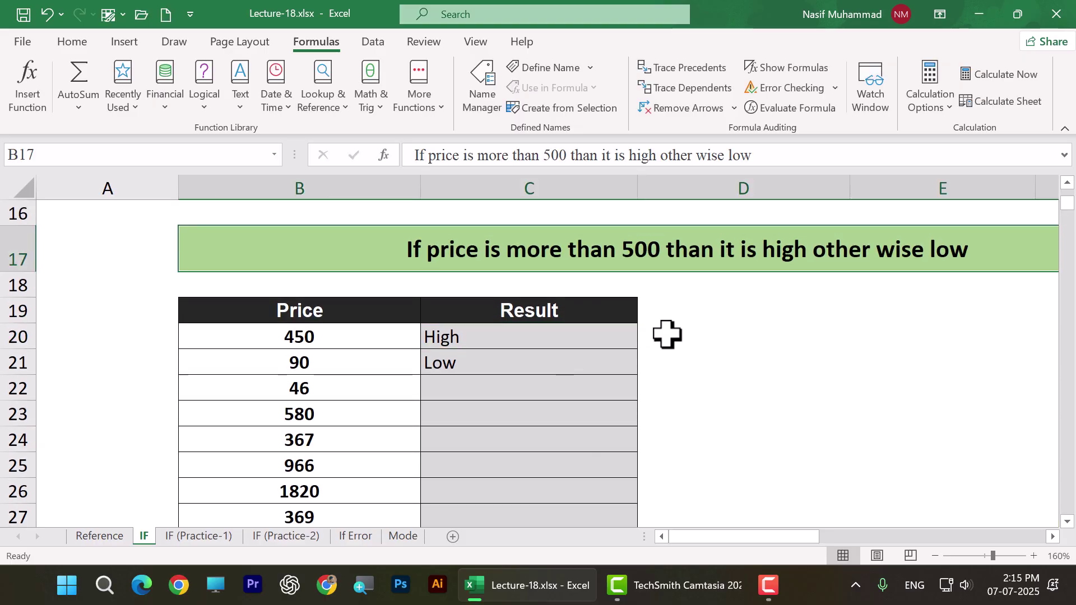
pyautogui.click(317, 336)
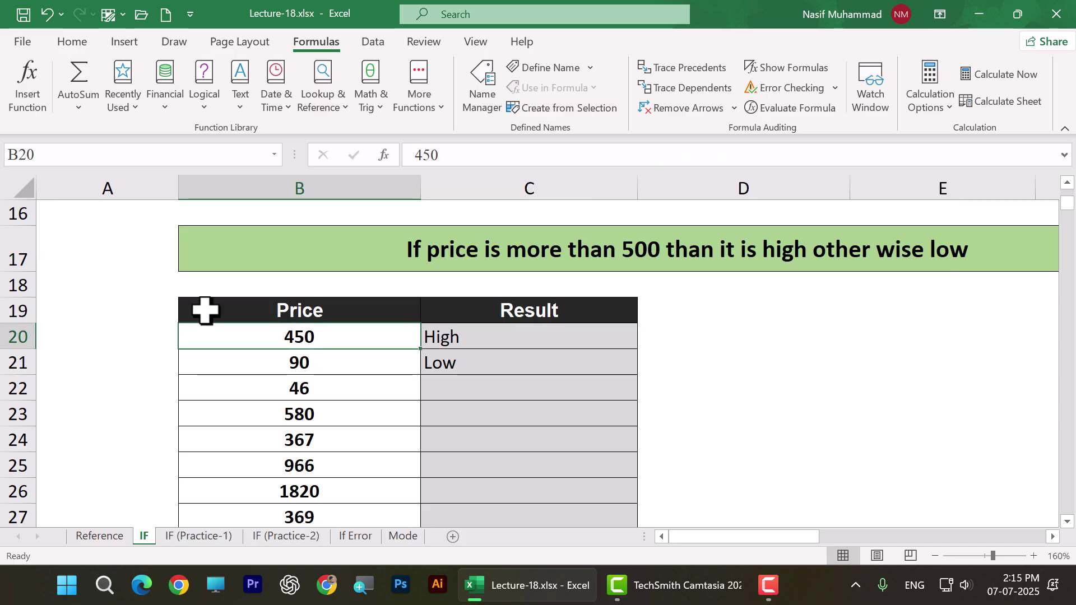
pyautogui.click(487, 347)
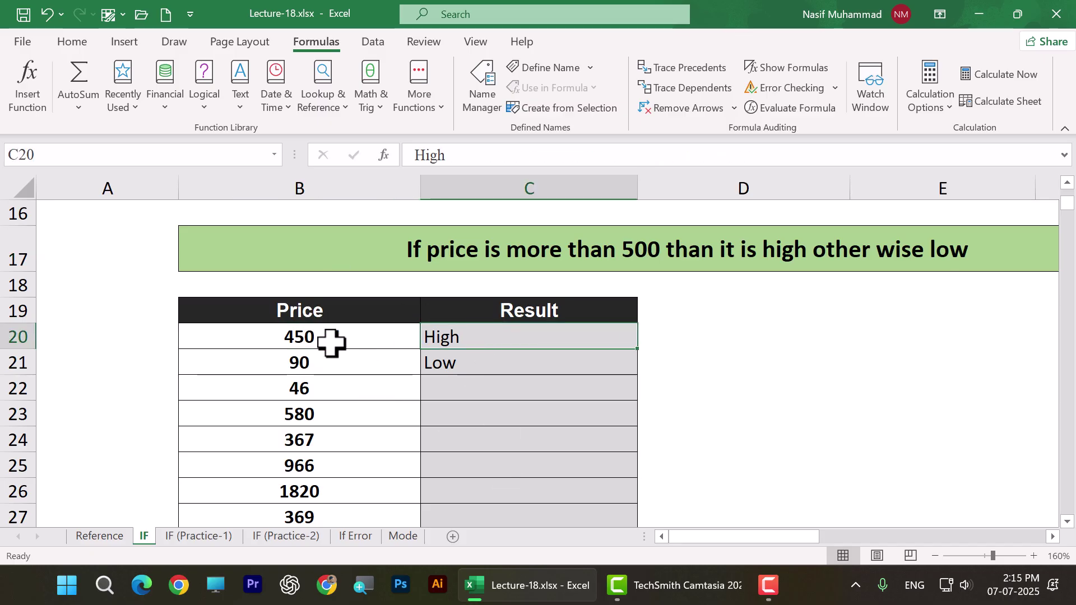
# Restore the price in B20 to 700 and clear the typed results from C20:C21
pyautogui.click(331, 343)
pyautogui.click(487, 387)
pyautogui.moveTo(498, 336); pyautogui.dragTo(508, 363)
pyautogui.press('Delete')
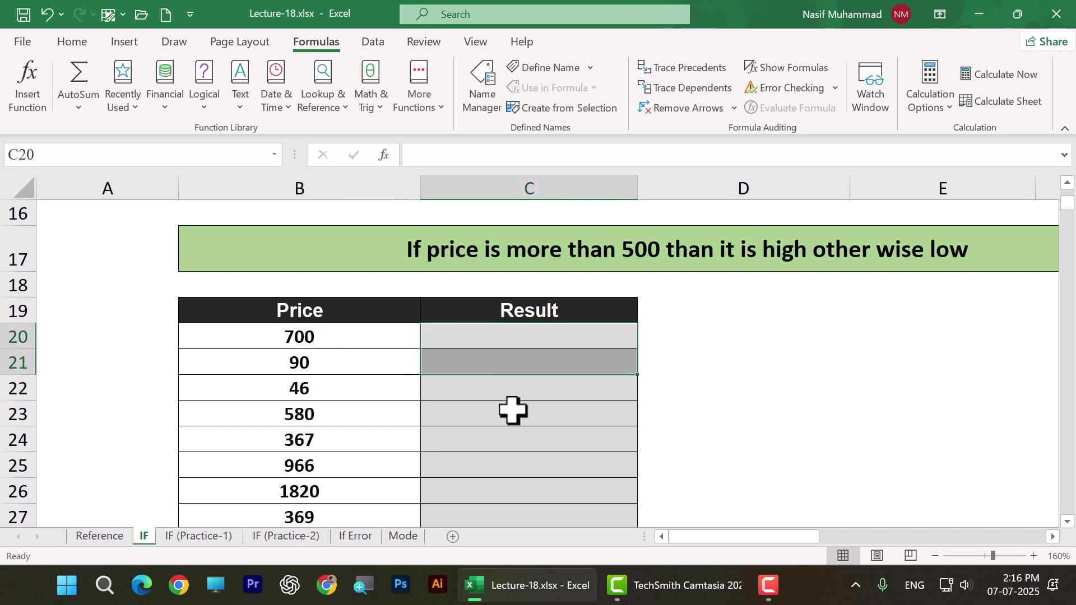
pyautogui.click(512, 409)
# Review the prices in B20:B27 and the matching empty result cells in C20:C27
pyautogui.moveTo(379, 344); pyautogui.dragTo(378, 476)
pyautogui.scroll(-1, 377, 476)
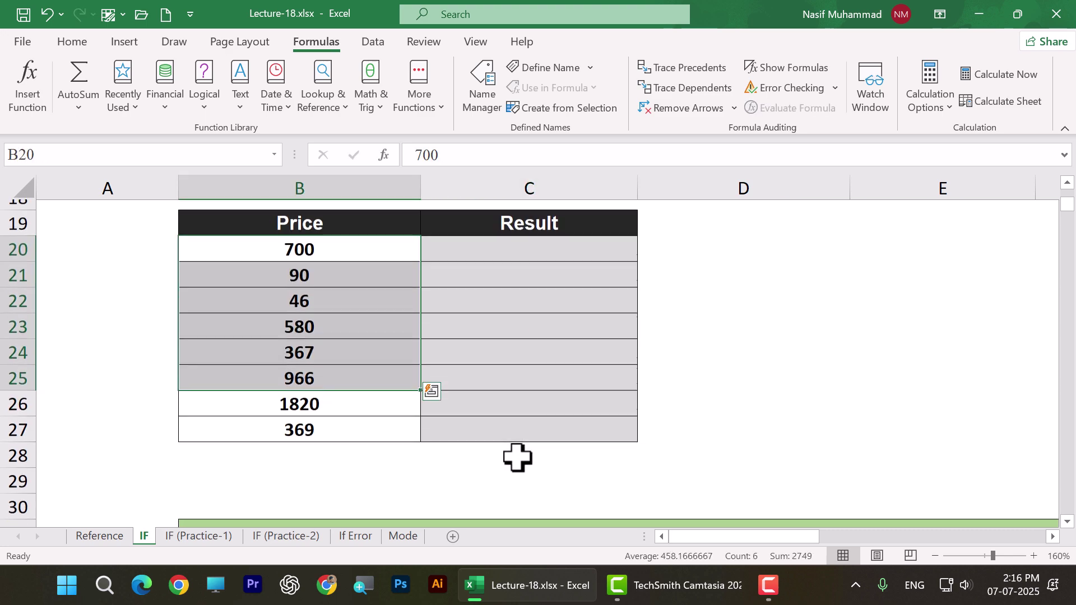
pyautogui.click(539, 240)
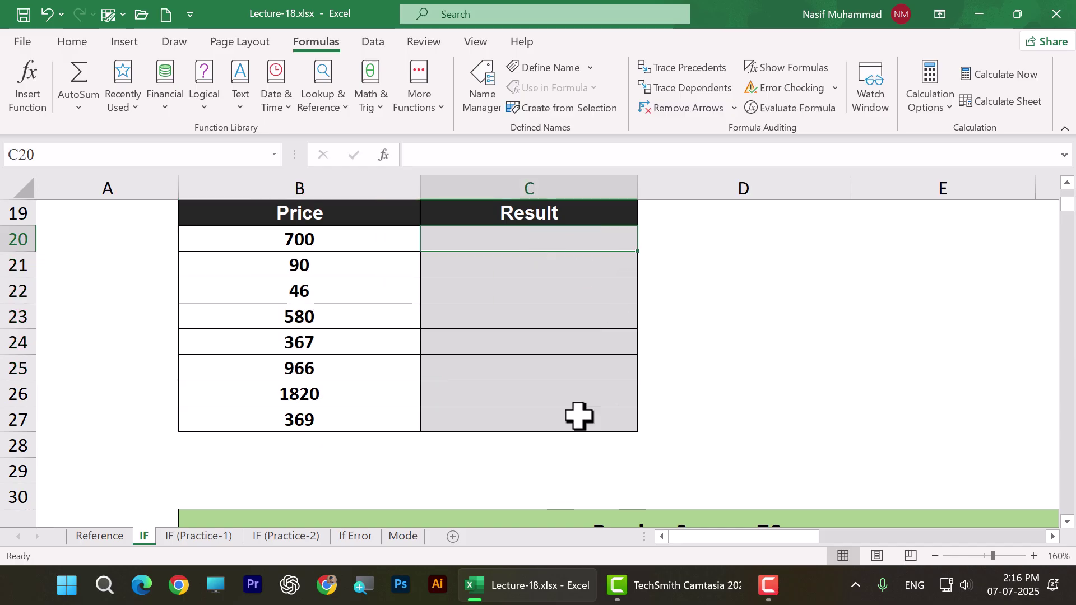
pyautogui.moveTo(368, 242); pyautogui.dragTo(375, 418)
pyautogui.moveTo(550, 242); pyautogui.dragTo(550, 426)
pyautogui.click(673, 370)
pyautogui.moveTo(553, 237); pyautogui.dragTo(560, 426)
pyautogui.click(883, 294)
# Begin an IF formula in C20 with the logical test B20>500
pyautogui.click(547, 236)
pyautogui.scroll(3, 673, 365)
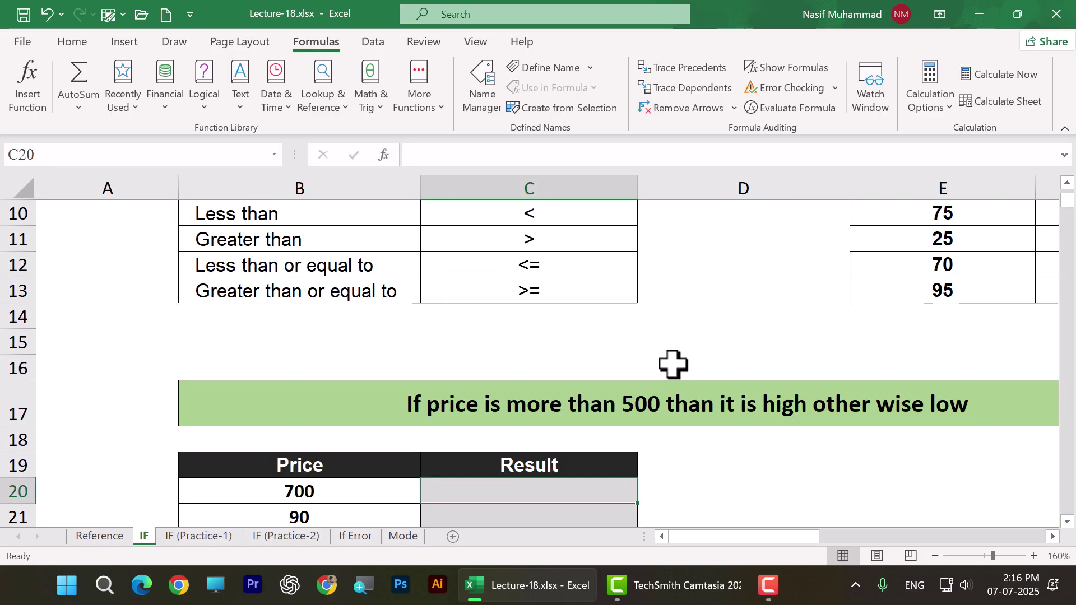
pyautogui.scroll(-2, 672, 365)
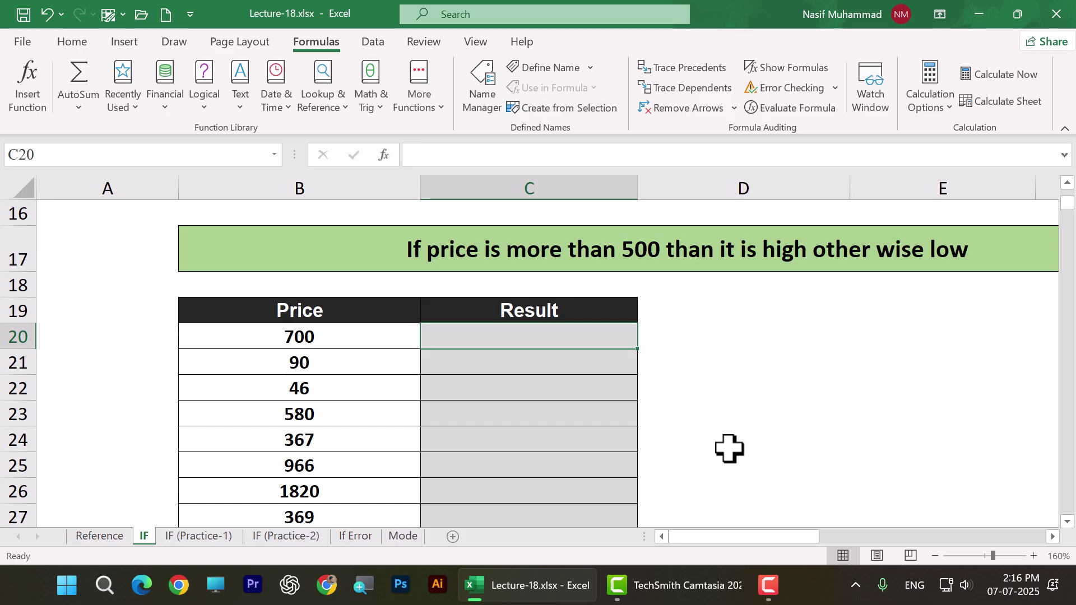
pyautogui.write('=')
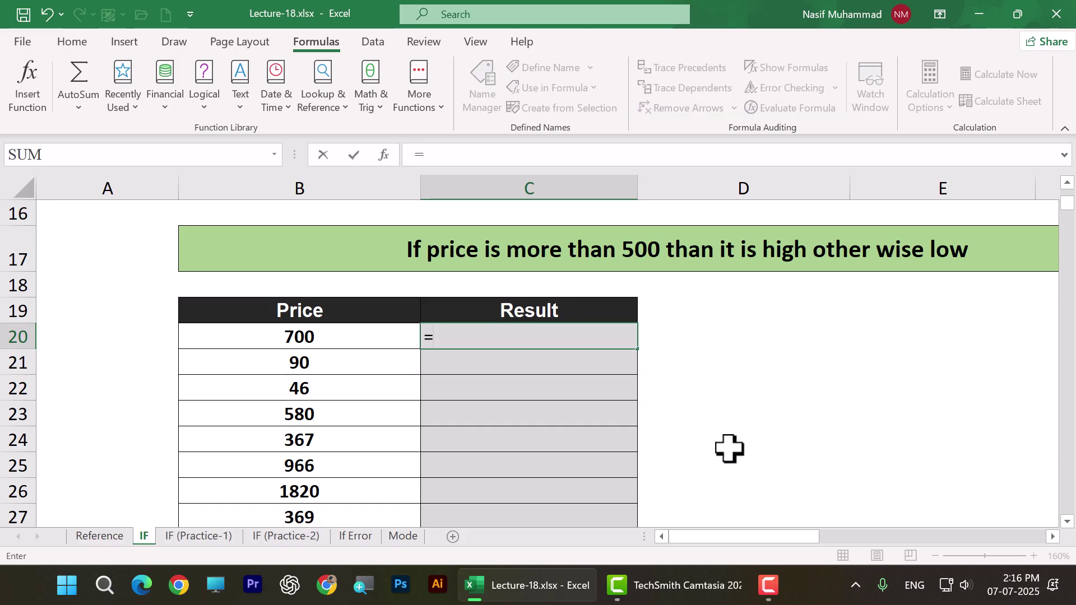
pyautogui.write('if')
pyautogui.press('Tab')
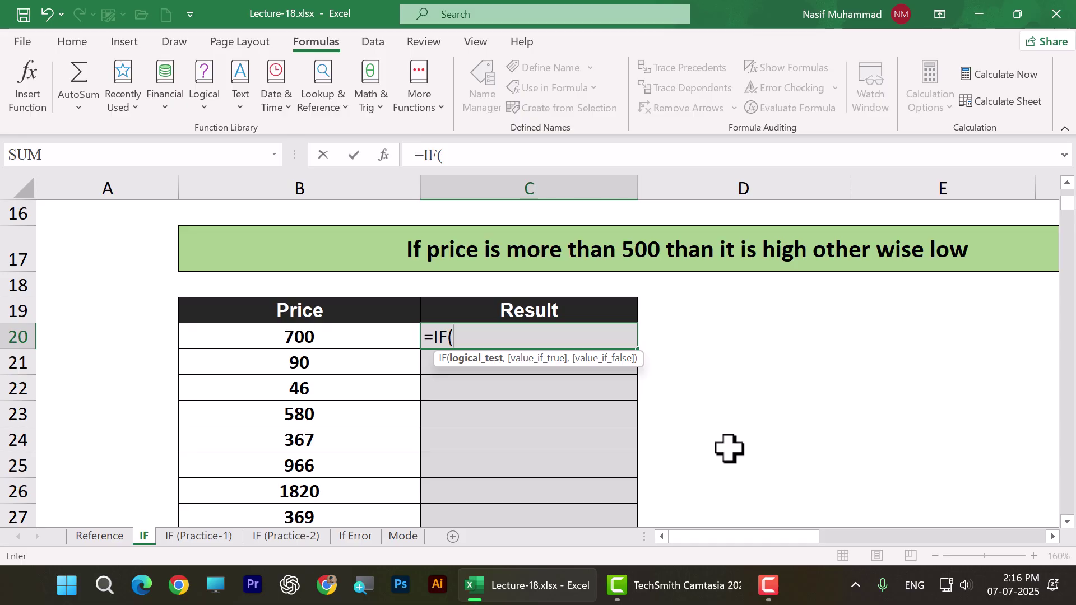
pyautogui.click(291, 337)
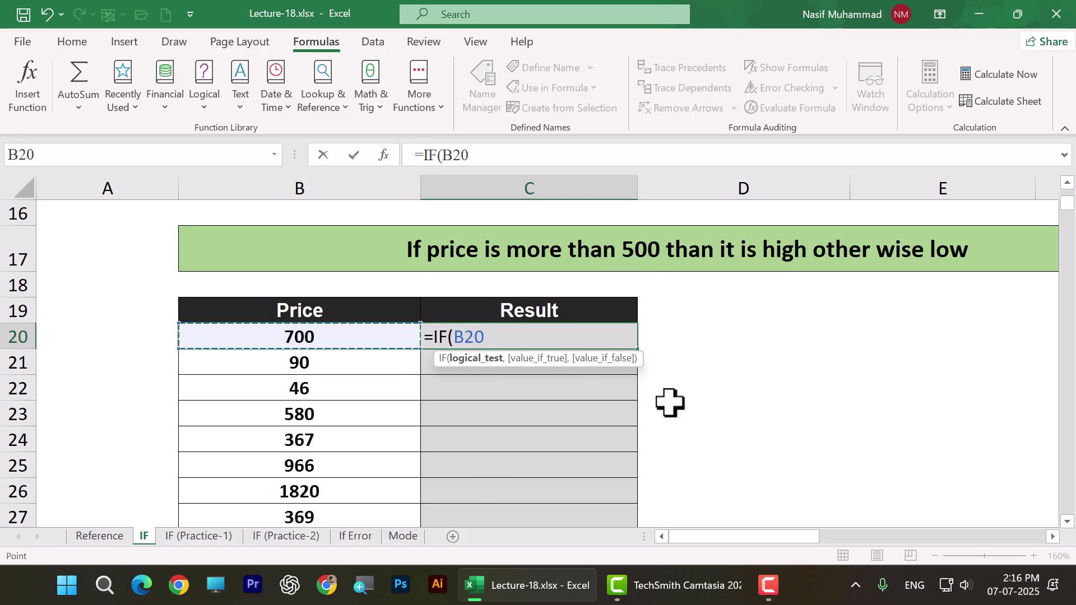
pyautogui.write('>500')
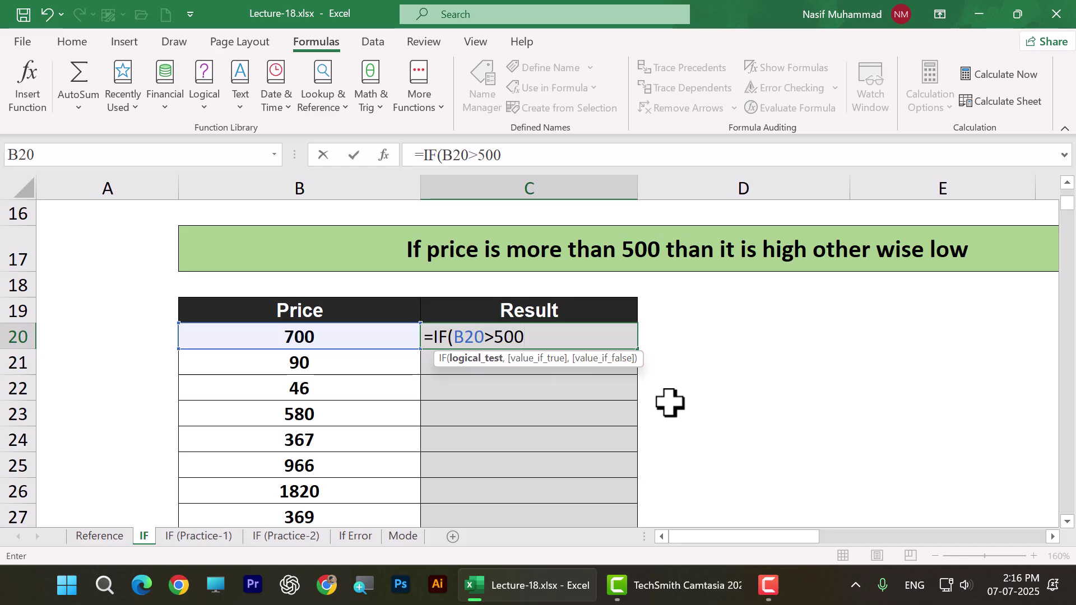
# Complete the C20 IF formula with "High" as the true value and "Low" as the false value
pyautogui.write(',')
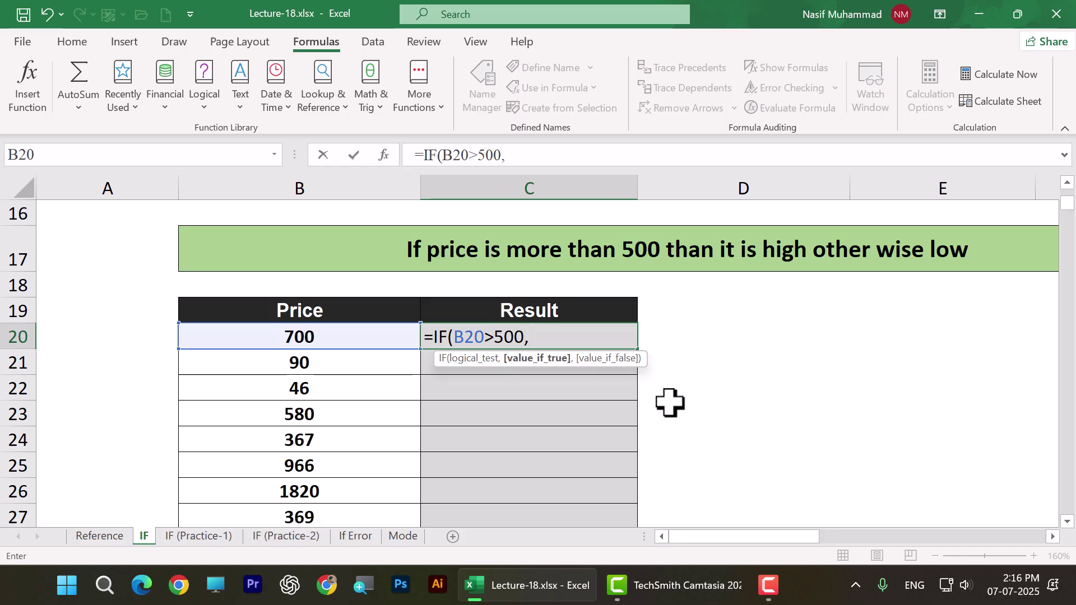
pyautogui.write('"Hig')
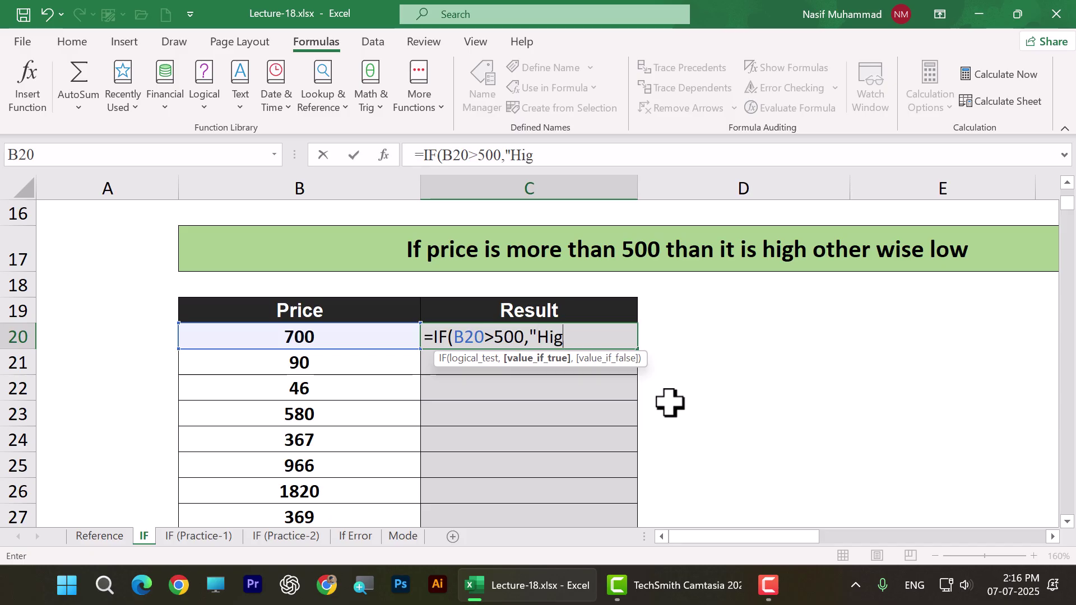
pyautogui.write('h","Low')
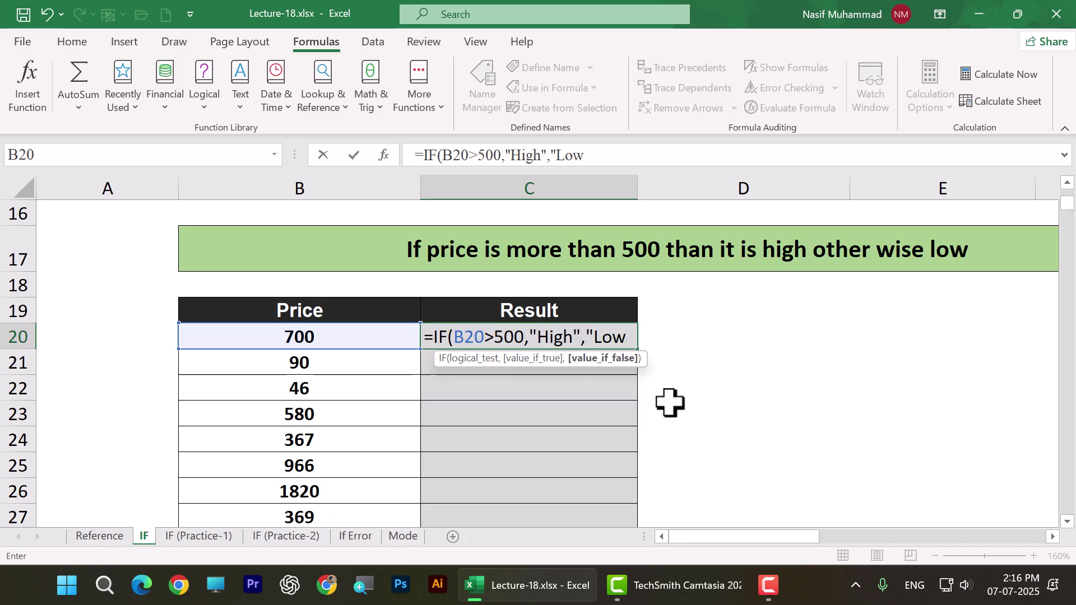
pyautogui.write('")')
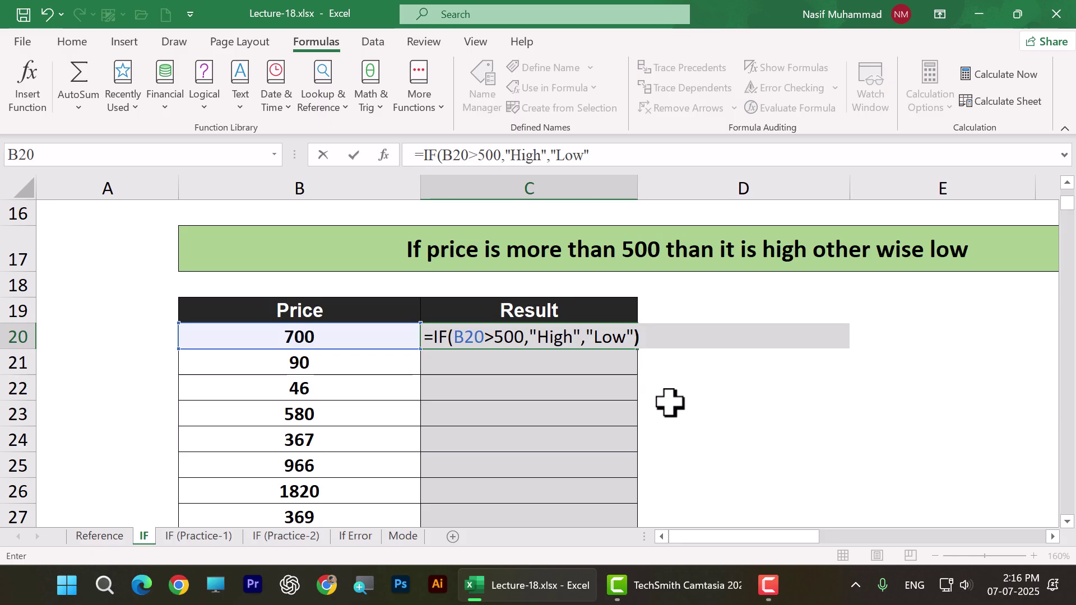
pyautogui.press('Return')
# Fill the IF formula from C20 down through C27
pyautogui.click(583, 331)
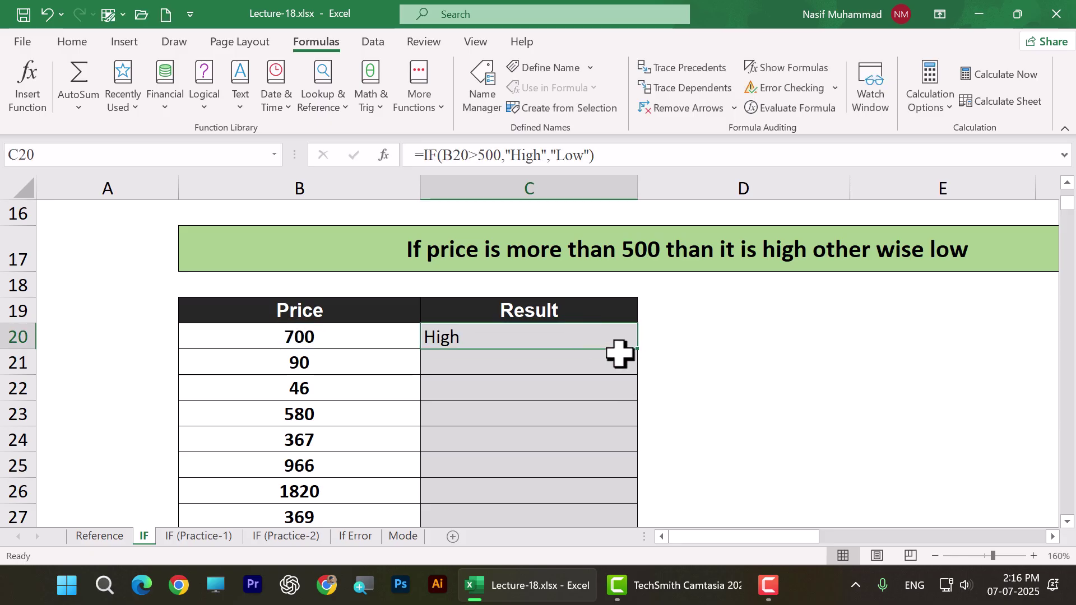
pyautogui.doubleClick(639, 351)
pyautogui.scroll(-1, 680, 396)
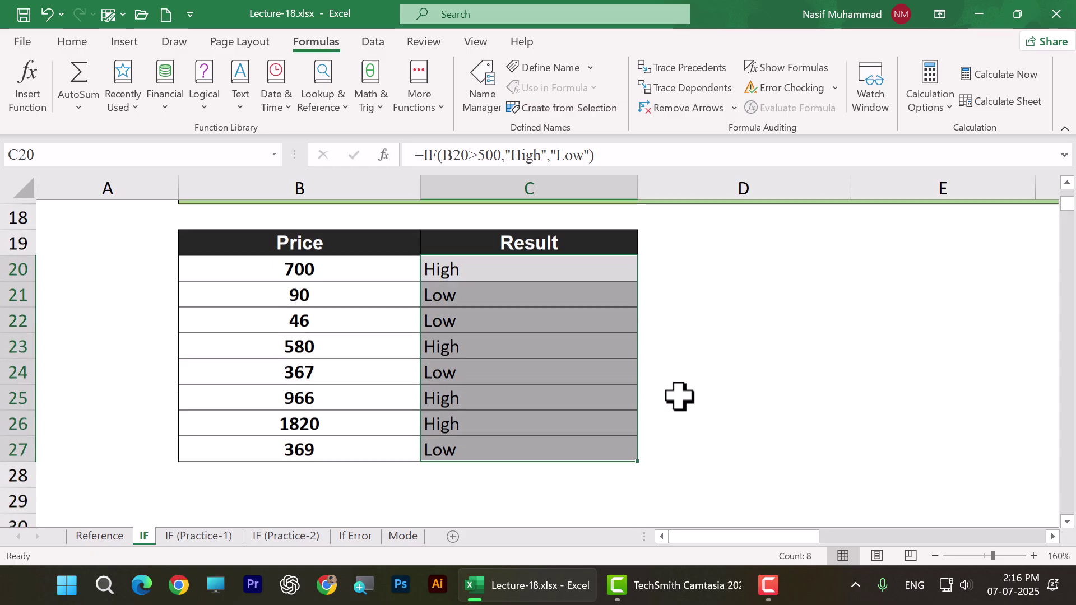
pyautogui.click(687, 392)
# Test the formula's 500 threshold by setting the last price in B27 to 500 and to 501
pyautogui.click(337, 425)
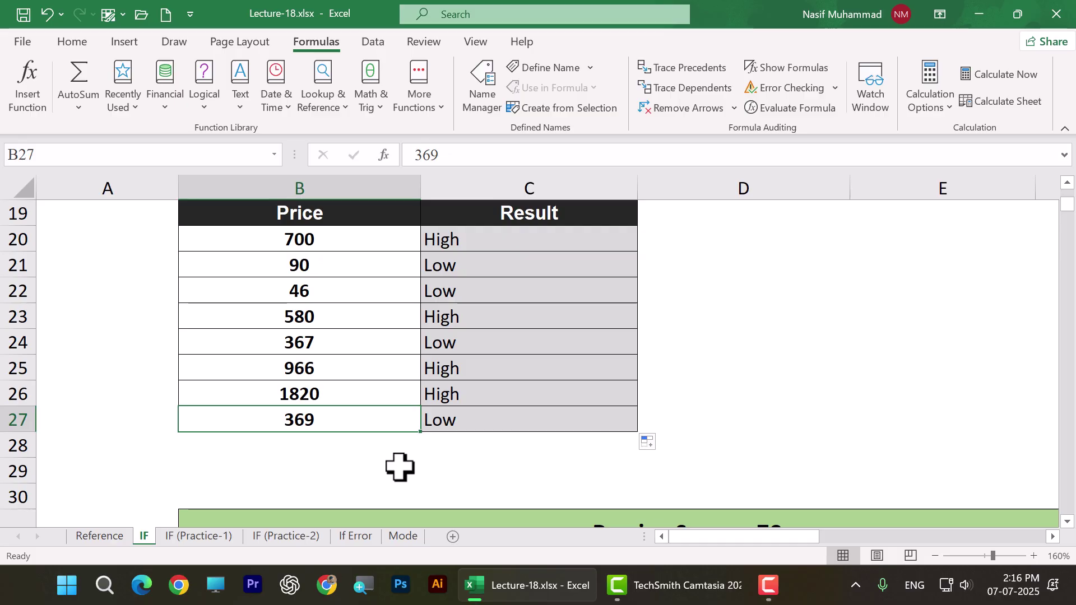
pyautogui.write('500')
pyautogui.press('Return')
pyautogui.click(400, 469)
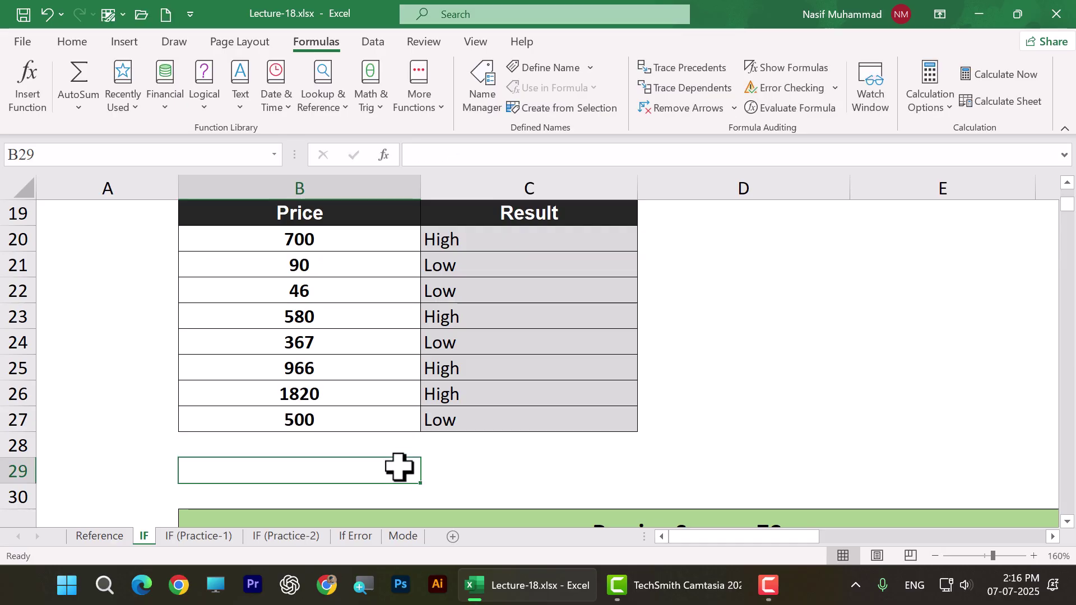
pyautogui.click(352, 422)
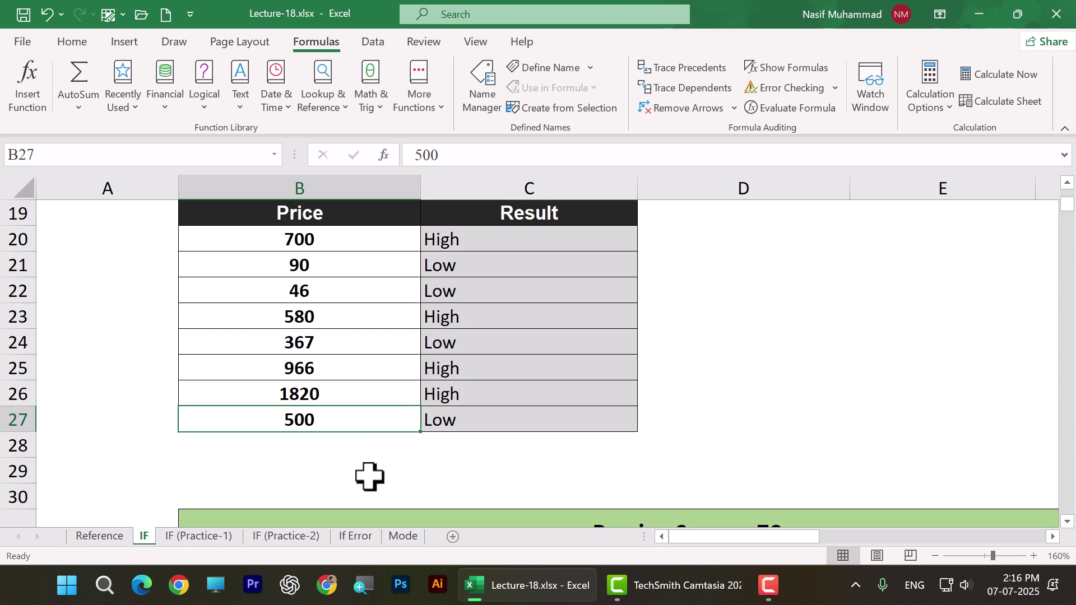
pyautogui.write('5')
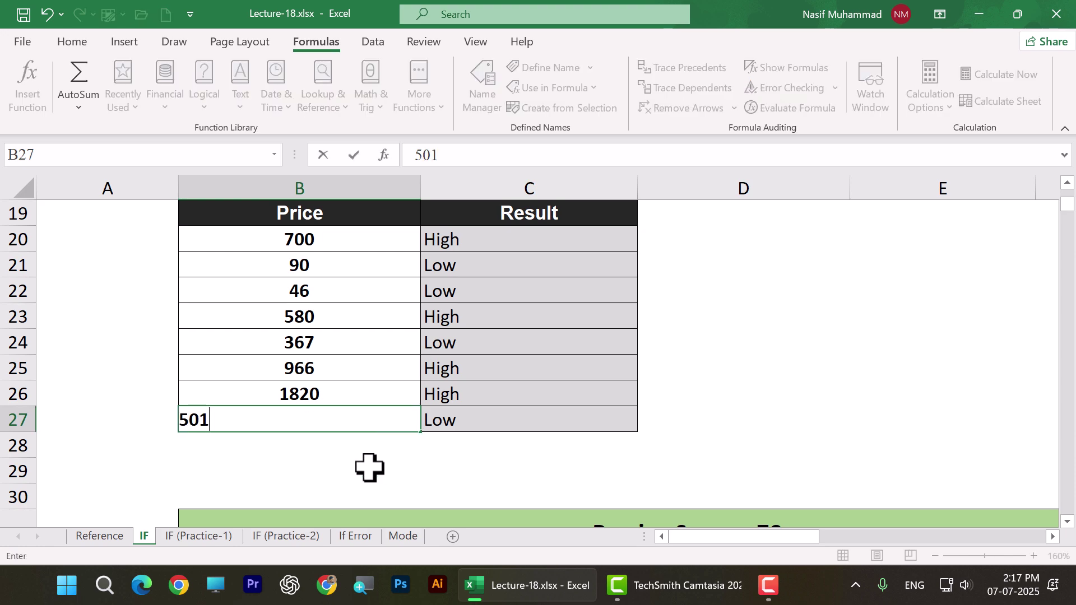
pyautogui.click(368, 468)
# Change the last price in B27 to 780 to test the formula well above the threshold
pyautogui.click(348, 422)
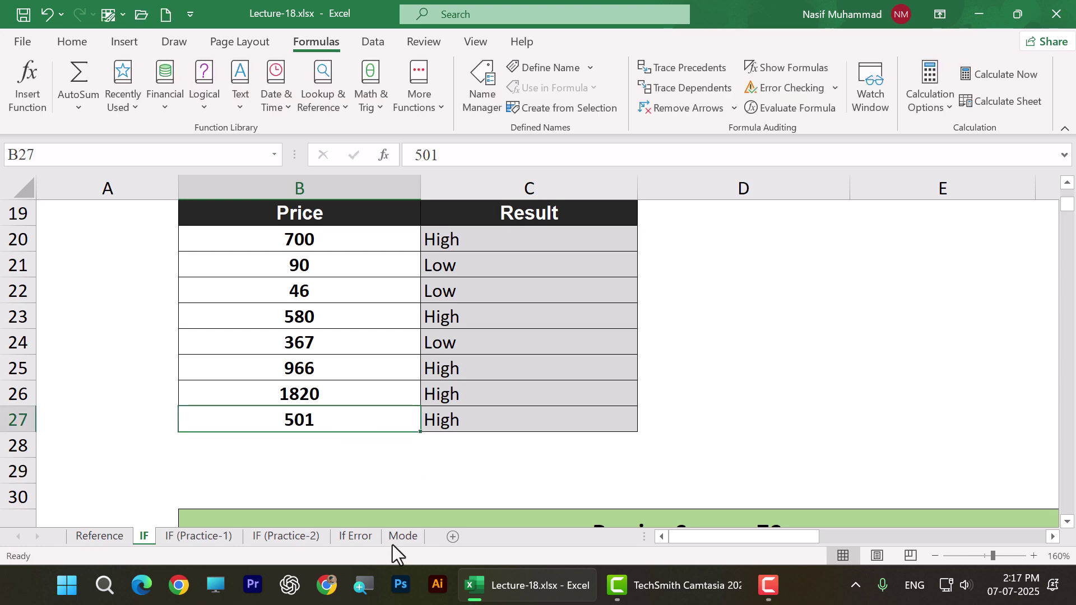
pyautogui.write('78')
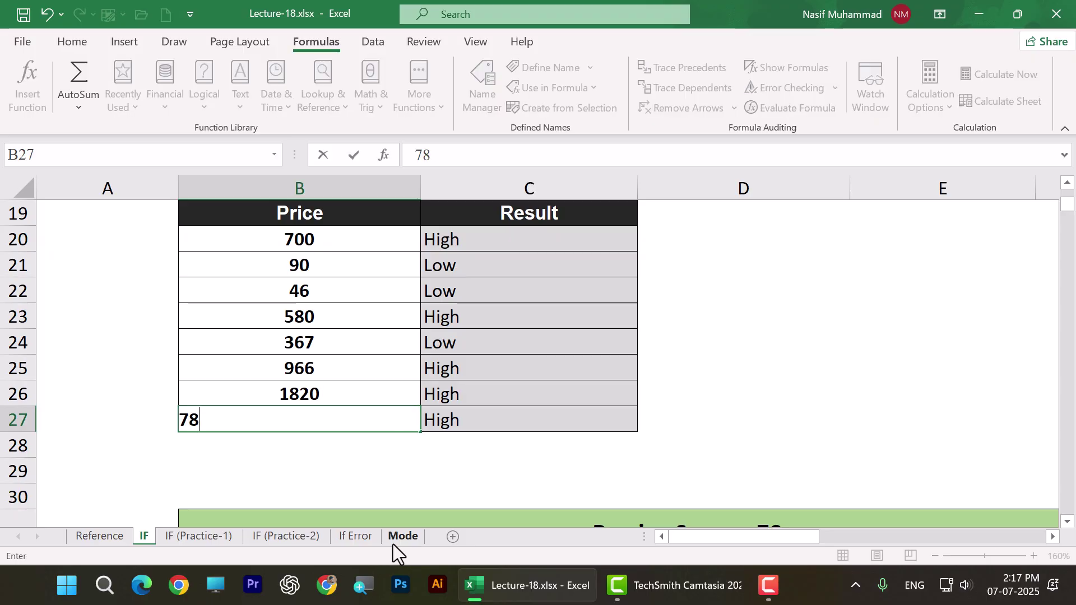
pyautogui.write('0')
pyautogui.click(432, 468)
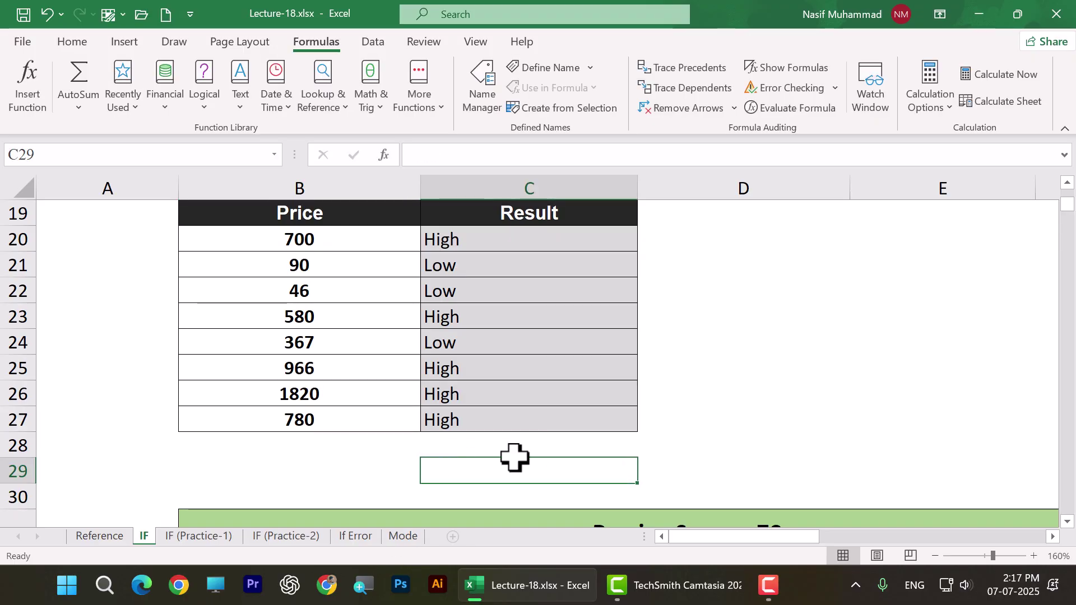
# Set the last price in B27 to 300
pyautogui.click(292, 418)
pyautogui.write('300')
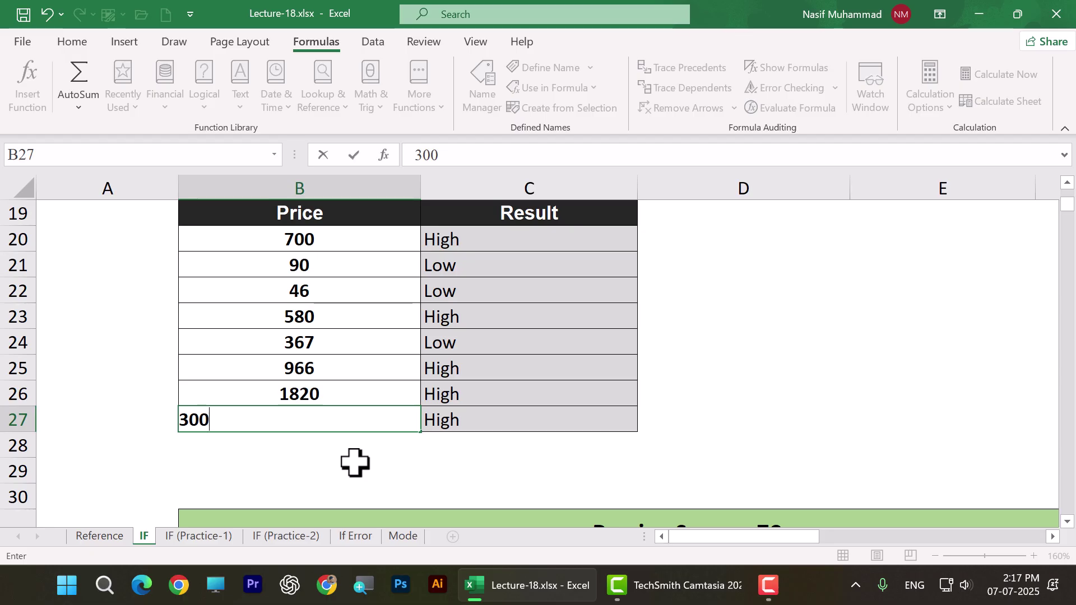
pyautogui.click(351, 466)
# Examine the passing-score exercise below the price table, covering its rule in row 31 and the Name, Score and Result columns
pyautogui.scroll(-3, 420, 454)
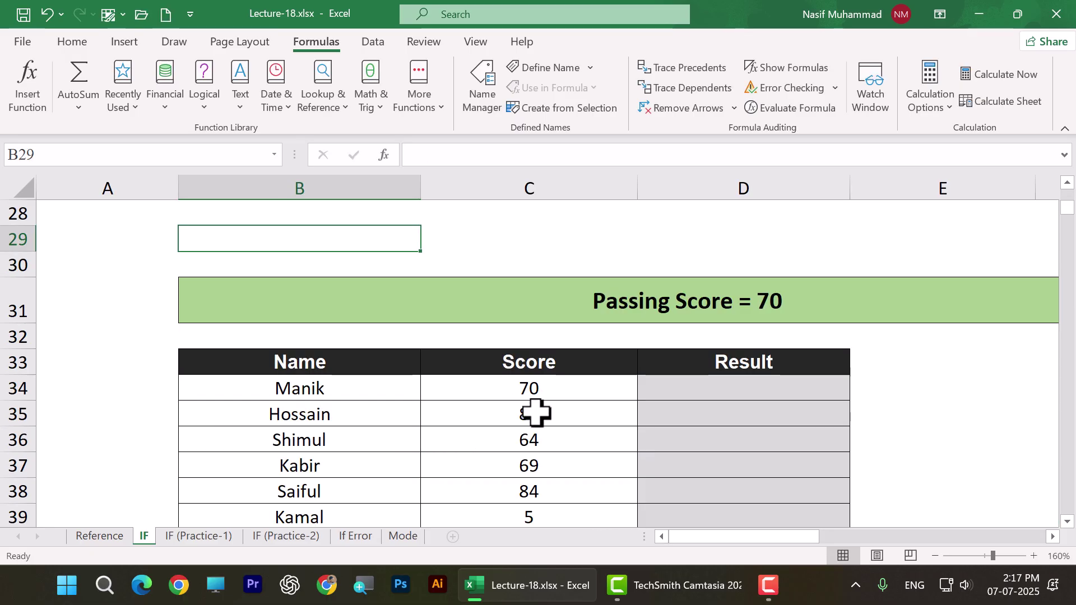
pyautogui.scroll(-1, 538, 387)
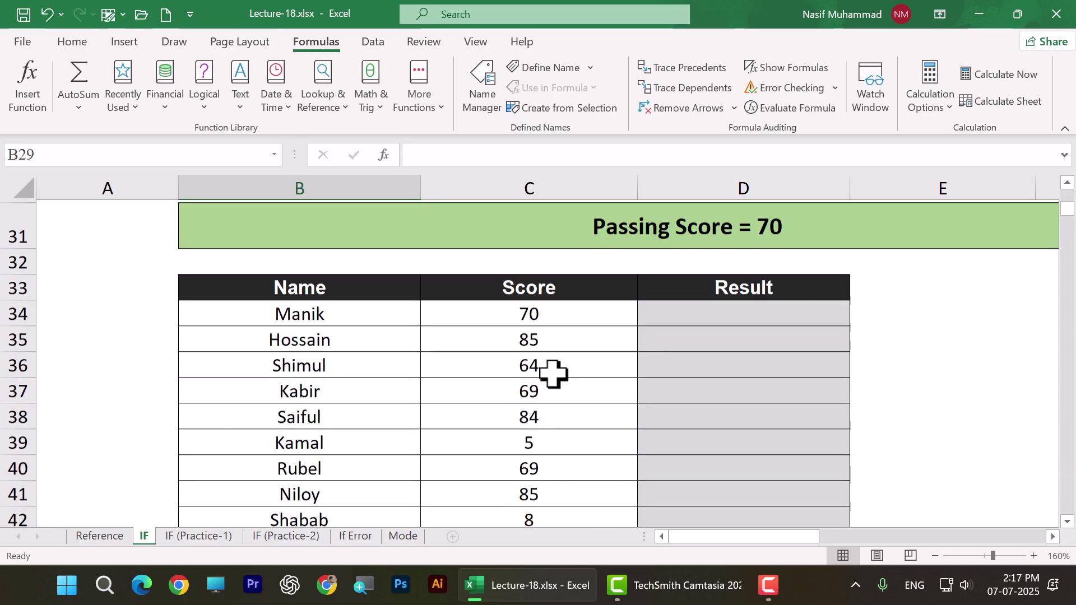
pyautogui.click(739, 232)
pyautogui.scroll(1, 746, 365)
pyautogui.scroll(-1, 745, 364)
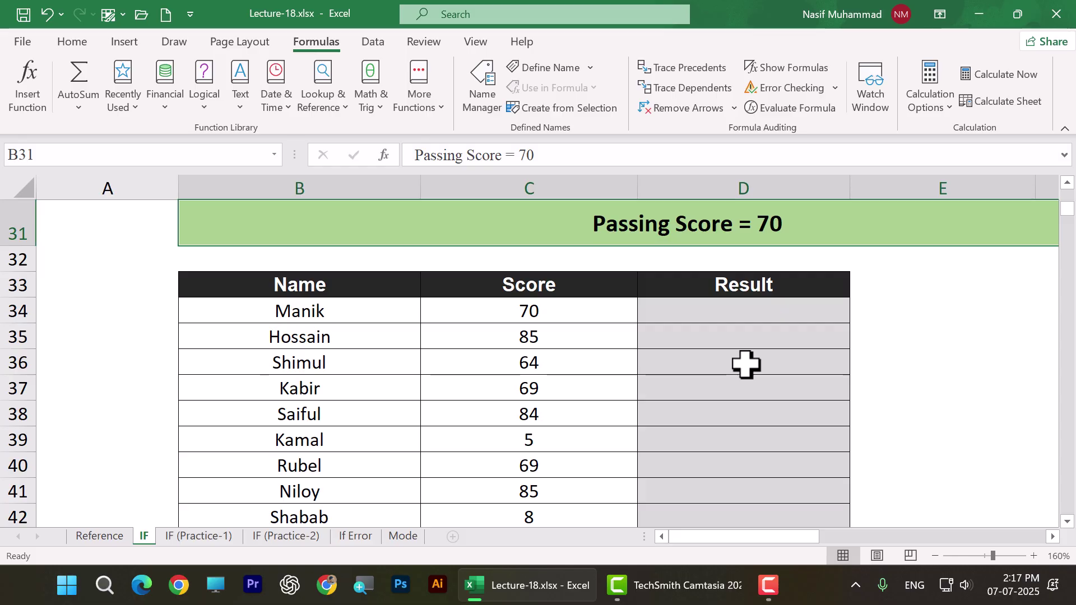
# Enter the formula =IF(C34=70,"Pass","Fail") in the first Result cell, D34
pyautogui.scroll(1, 745, 365)
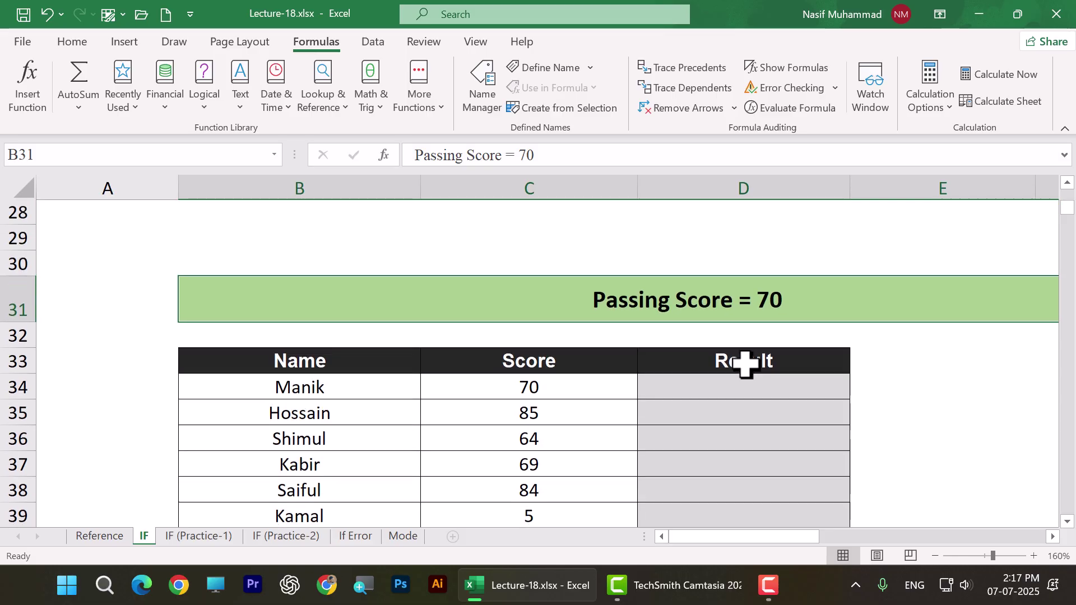
pyautogui.click(754, 393)
pyautogui.write('=')
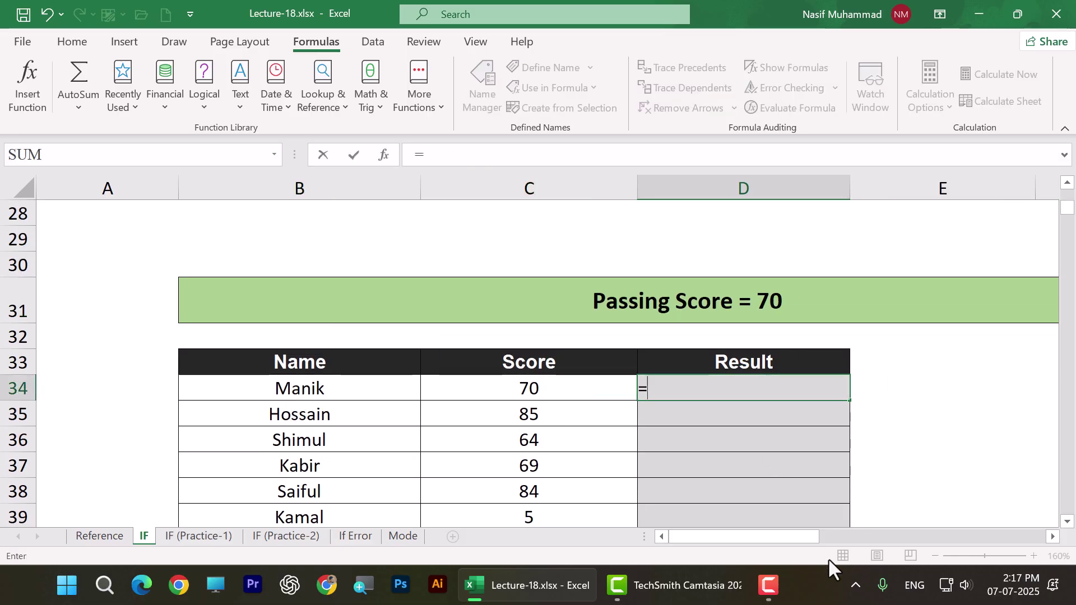
pyautogui.write('if')
pyautogui.press('Tab')
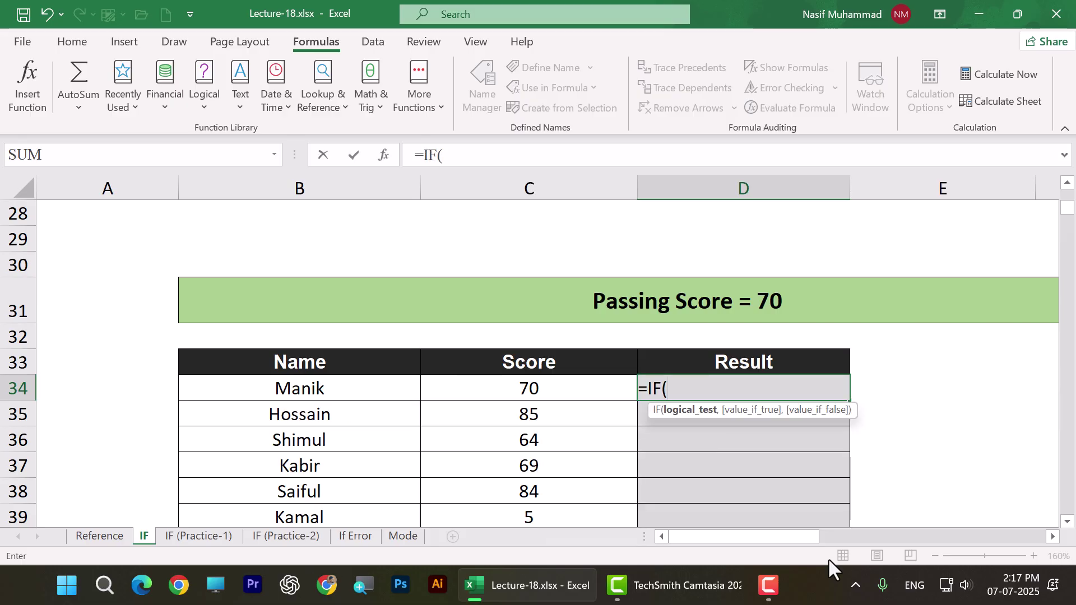
pyautogui.click(568, 390)
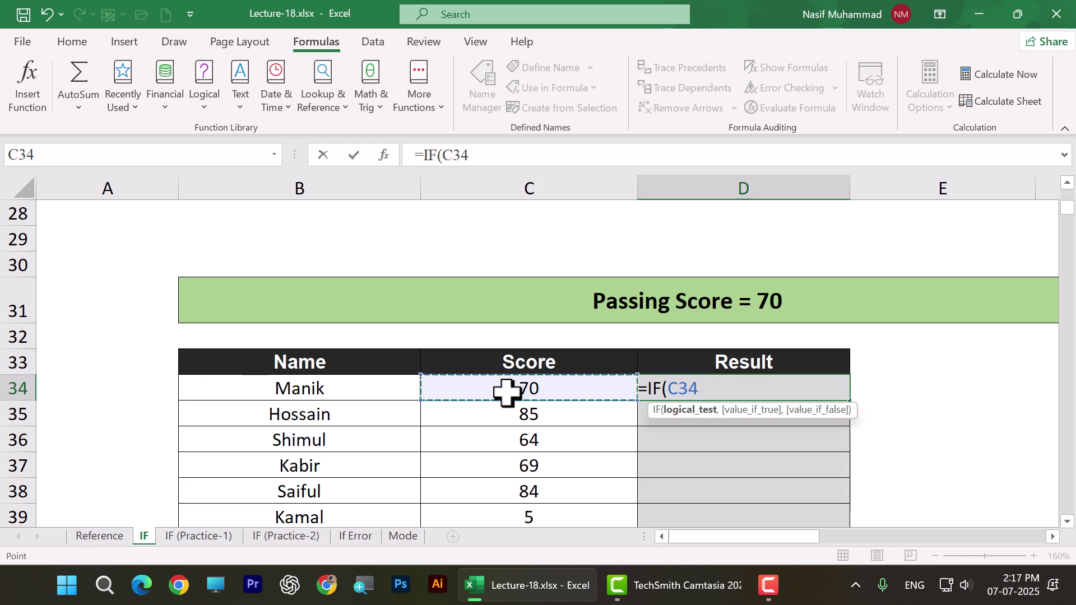
pyautogui.write('=70,"Pa')
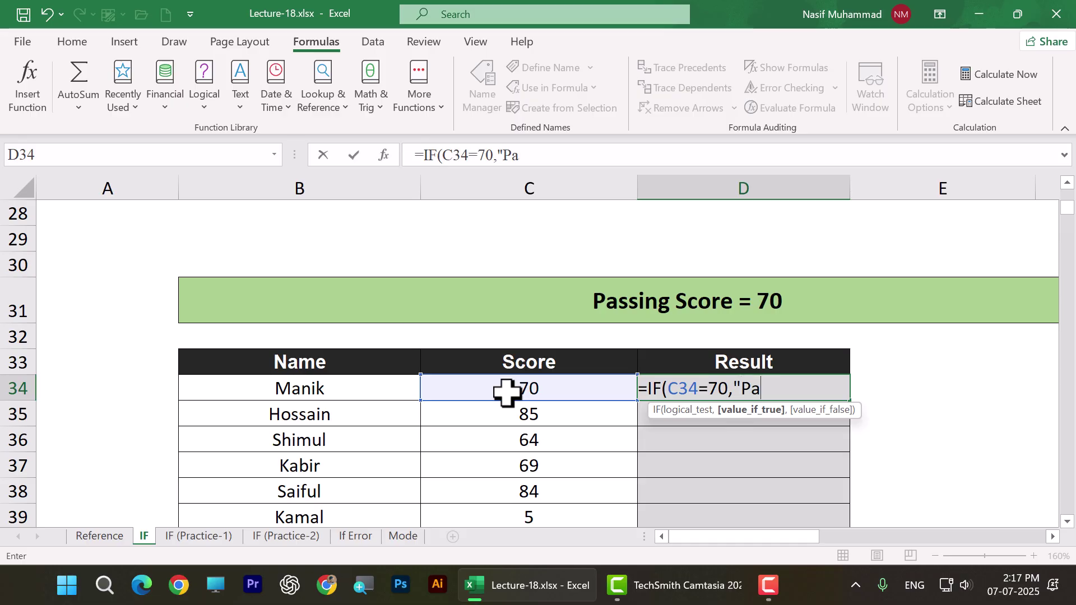
pyautogui.write('ss",')
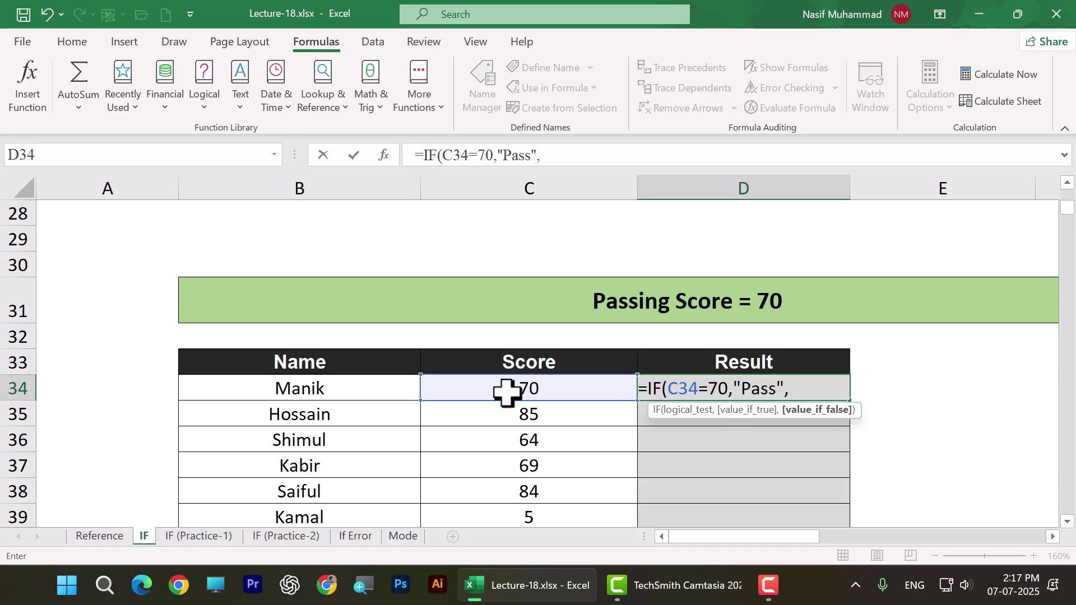
pyautogui.write('"Fail')
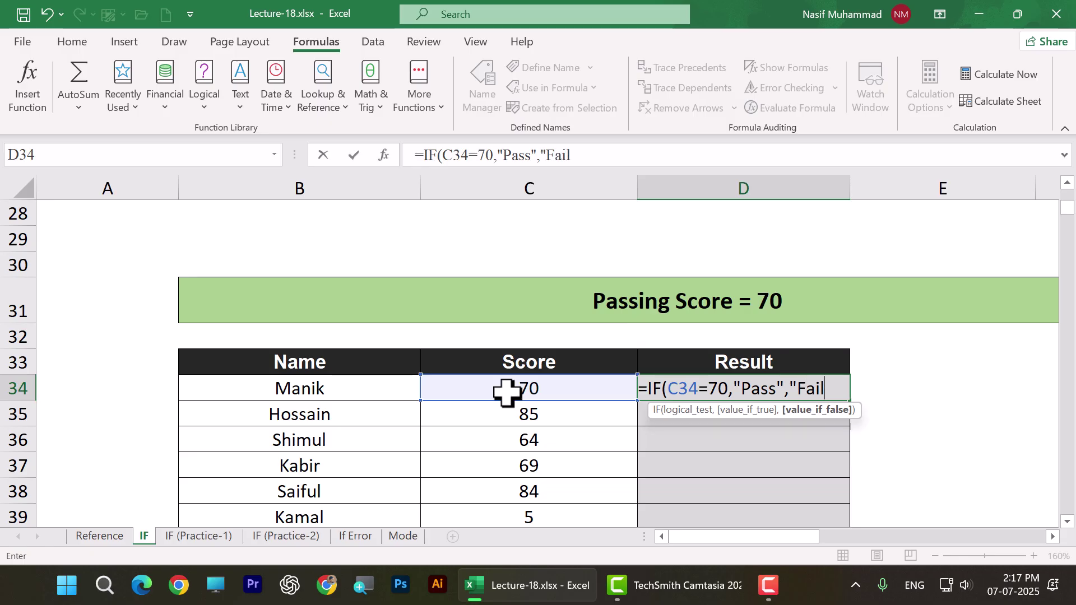
pyautogui.write(')')
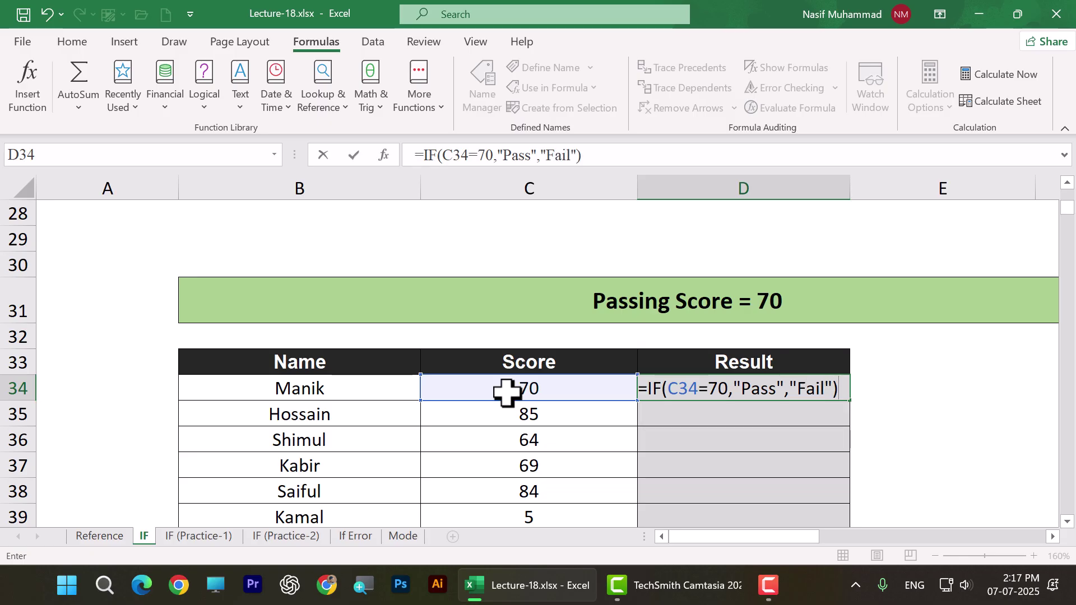
pyautogui.press('Return')
# Fill the D34 formula down the Result column through D42
pyautogui.click(792, 394)
pyautogui.moveTo(850, 402); pyautogui.dragTo(855, 423)
pyautogui.scroll(1, 788, 344)
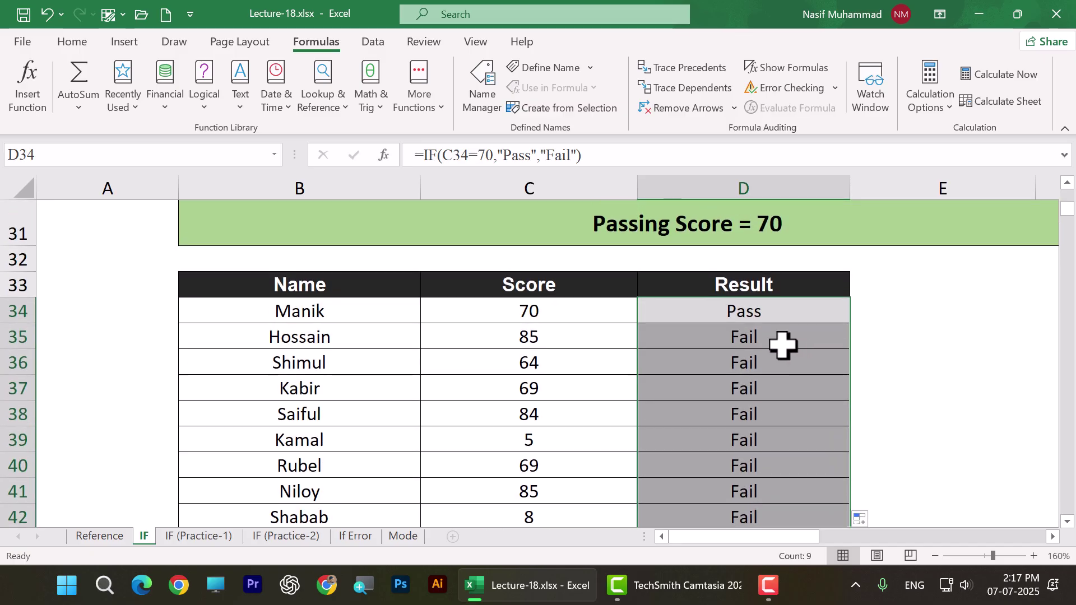
# Examine the result for the score in C35, the logical test in D34 and the passing-score rule in row 31
pyautogui.click(558, 338)
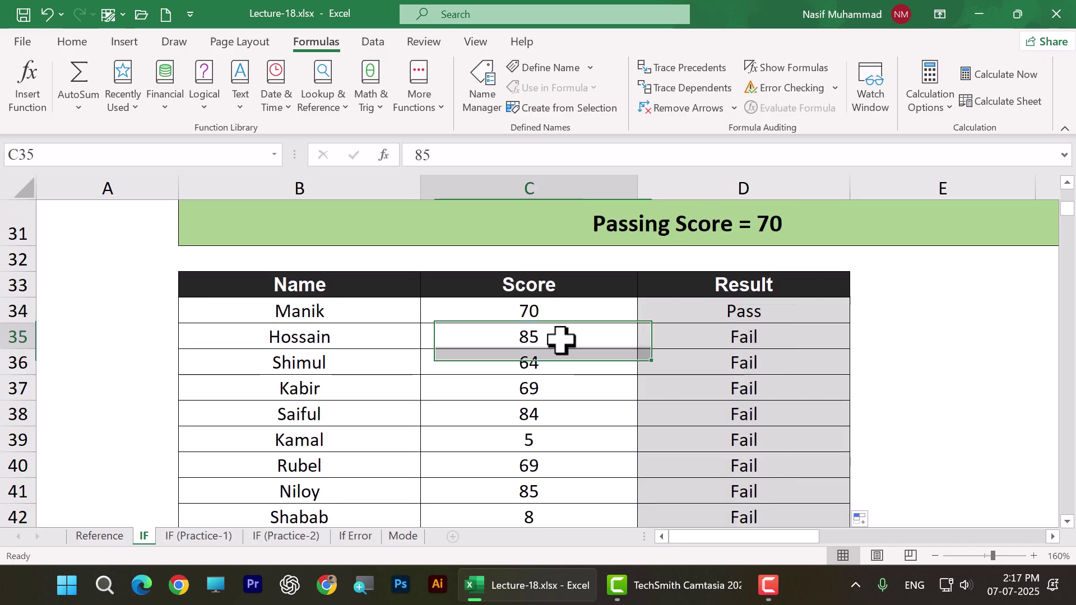
pyautogui.click(759, 339)
pyautogui.click(764, 313)
pyautogui.doubleClick(768, 312)
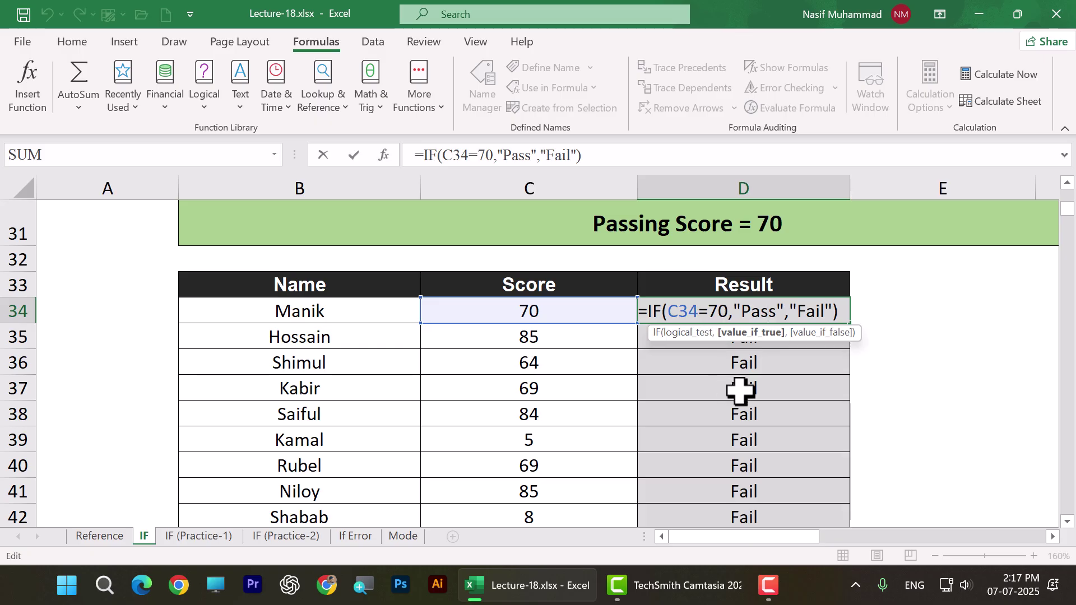
pyautogui.press('Return')
pyautogui.click(891, 367)
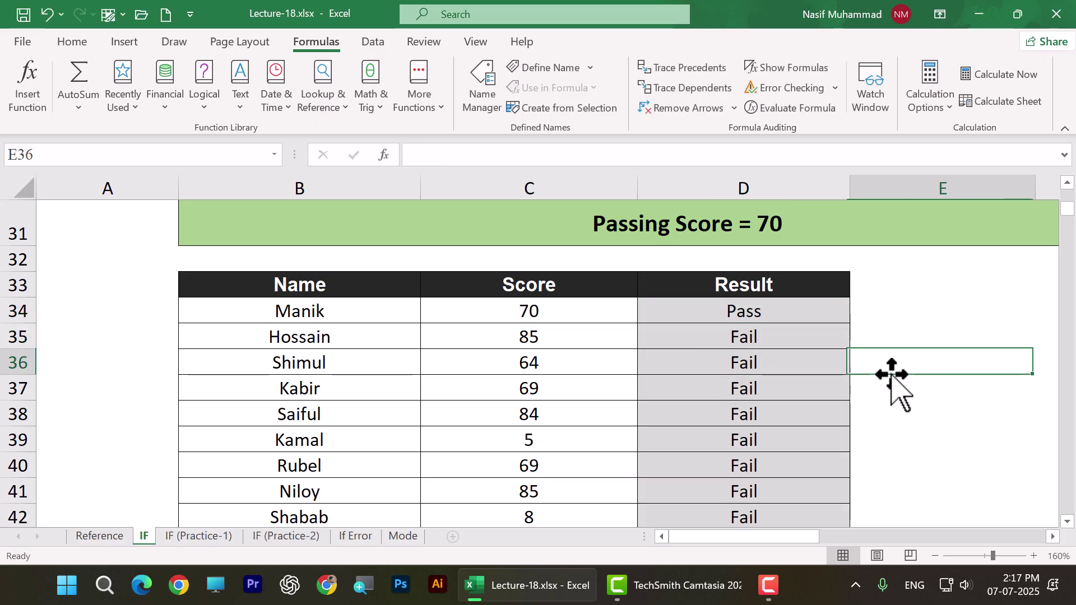
pyautogui.scroll(1, 785, 325)
pyautogui.click(751, 301)
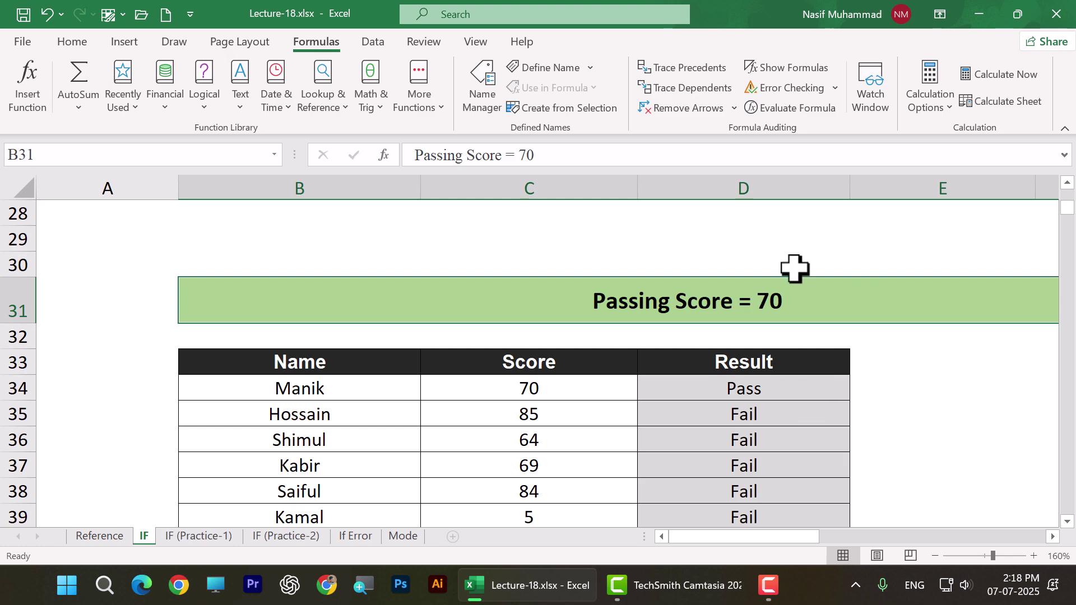
pyautogui.click(910, 420)
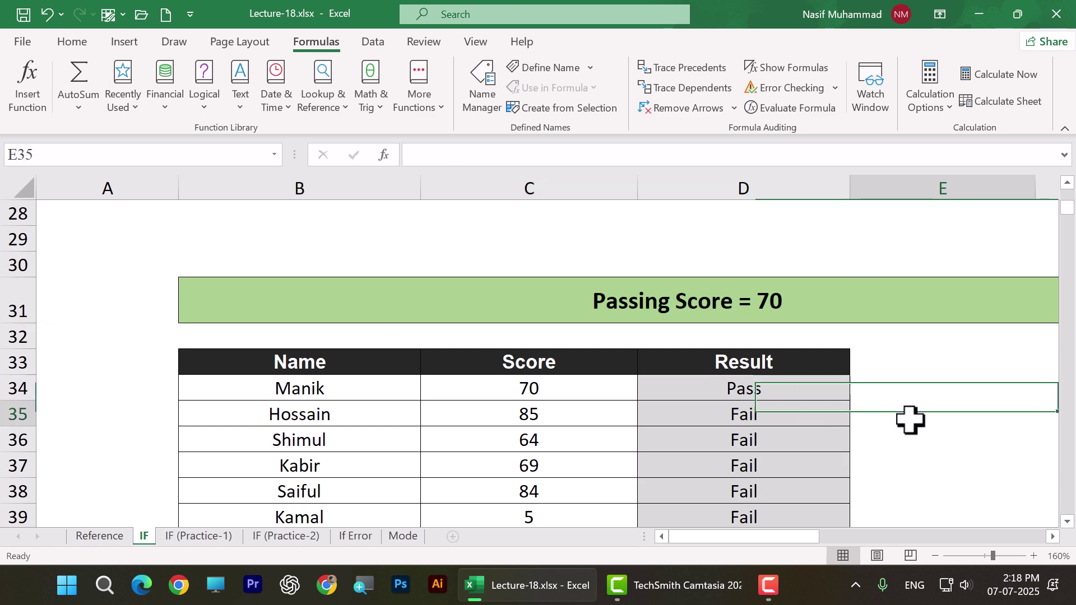
# Change the logical test in D34 to C34>=70 and refill the formula down the Result column through D42
pyautogui.doubleClick(778, 386)
pyautogui.click(701, 388)
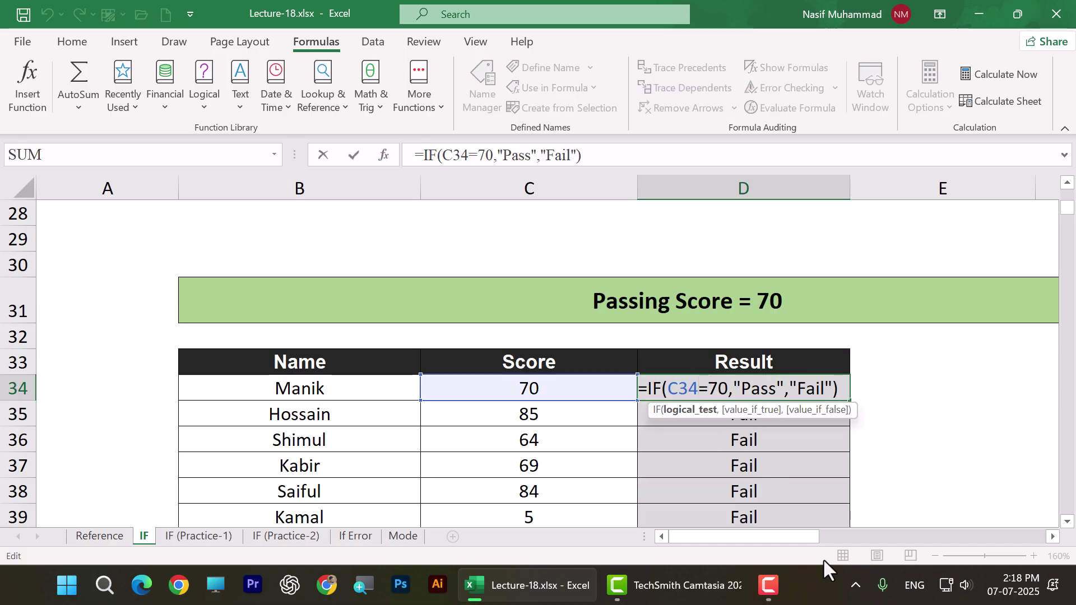
pyautogui.write('>')
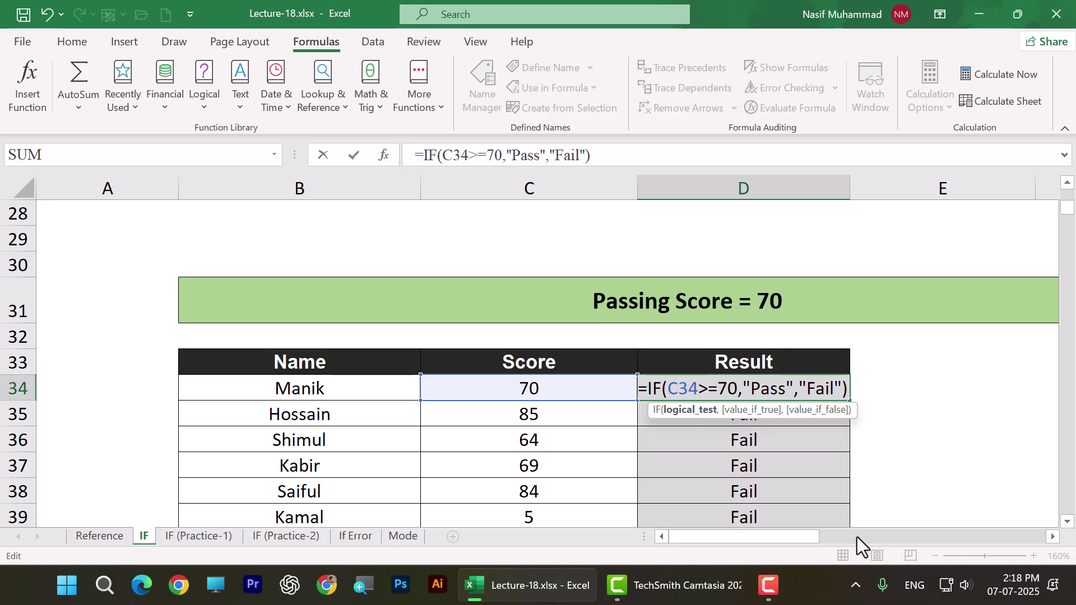
pyautogui.press('Return')
pyautogui.click(790, 387)
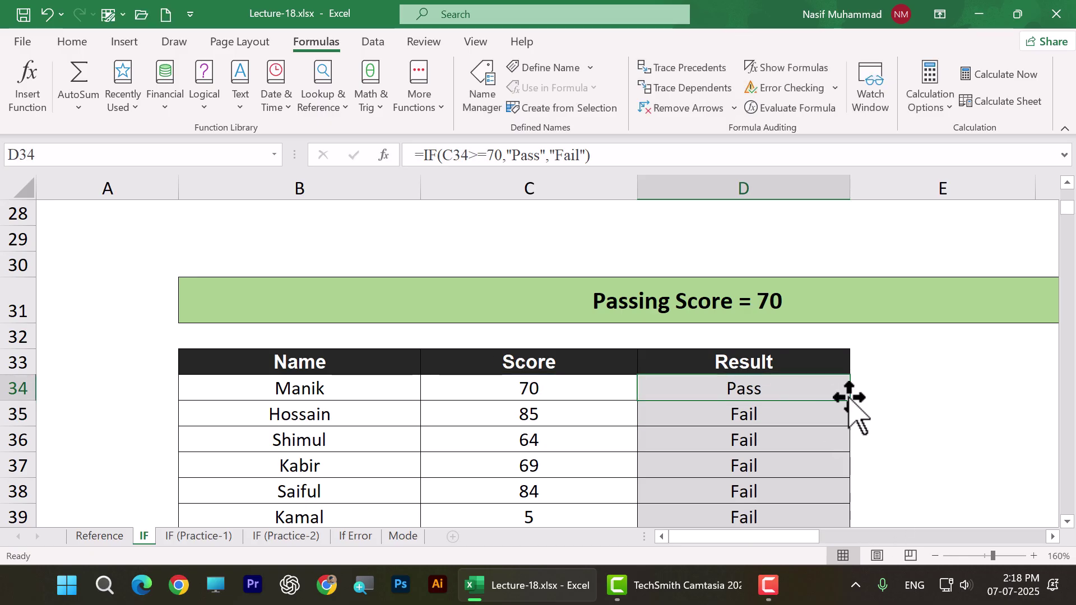
pyautogui.doubleClick(850, 401)
pyautogui.click(890, 407)
pyautogui.scroll(-1, 841, 415)
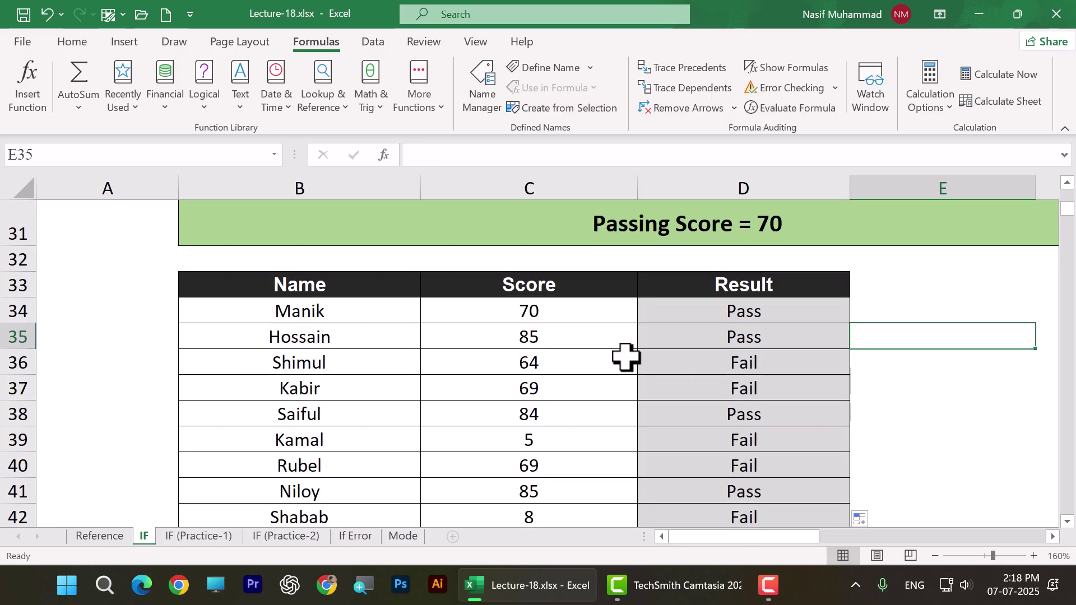
# Check the scores against their results in rows 35 to 37, and set the score in C37 to 70
pyautogui.click(631, 343)
pyautogui.click(650, 341)
pyautogui.click(548, 360)
pyautogui.click(688, 362)
pyautogui.click(584, 386)
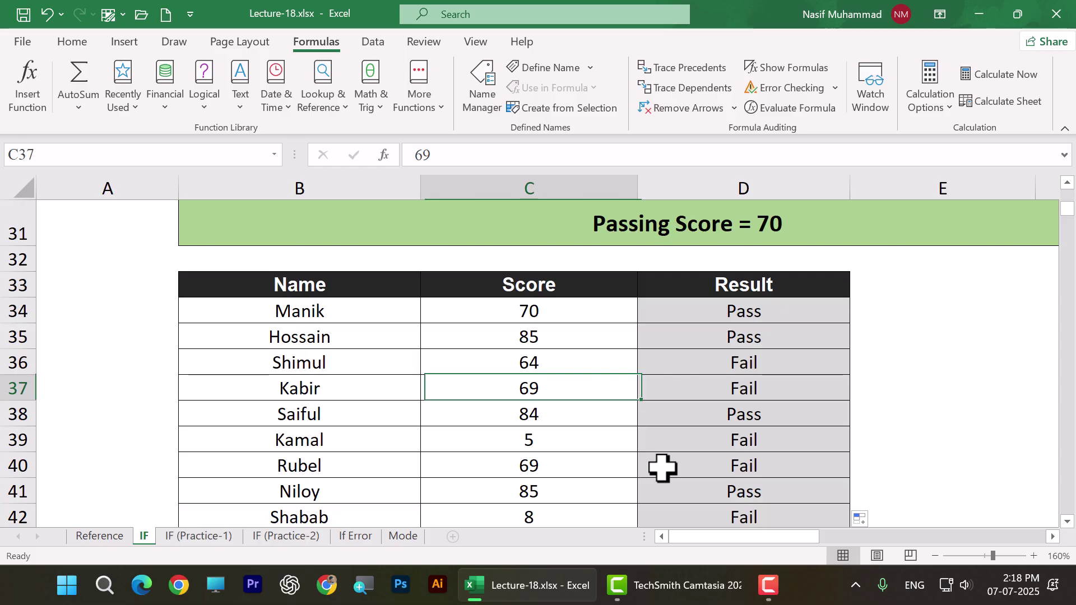
pyautogui.write('70')
pyautogui.click(663, 468)
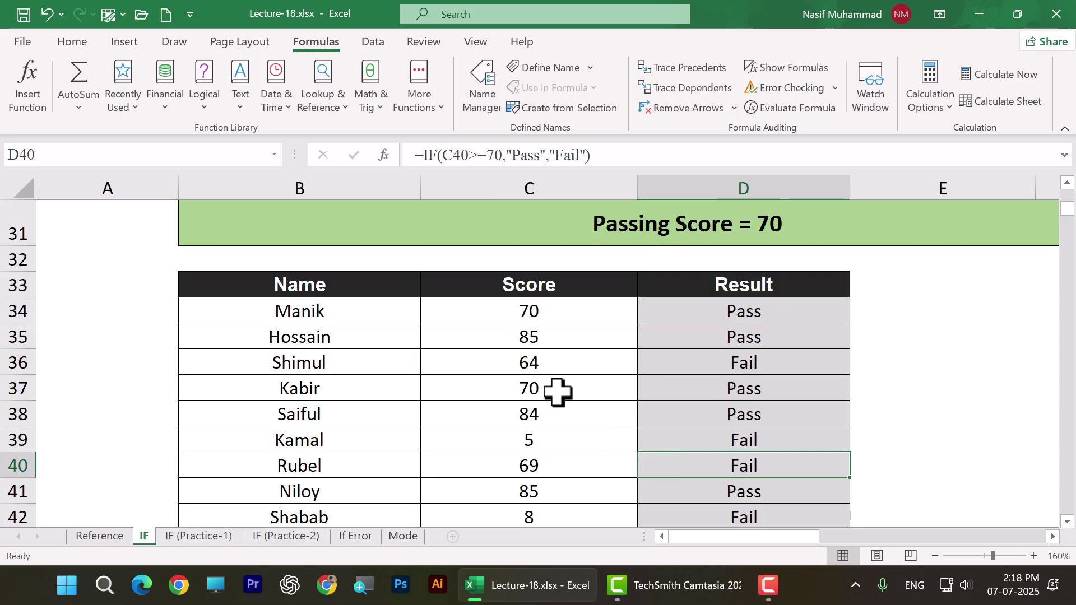
pyautogui.click(1005, 412)
# Examine the sales-target exercise below the score table, covering its bonus rule in row 46 and the names in B49:B57
pyautogui.scroll(-20, 665, 420)
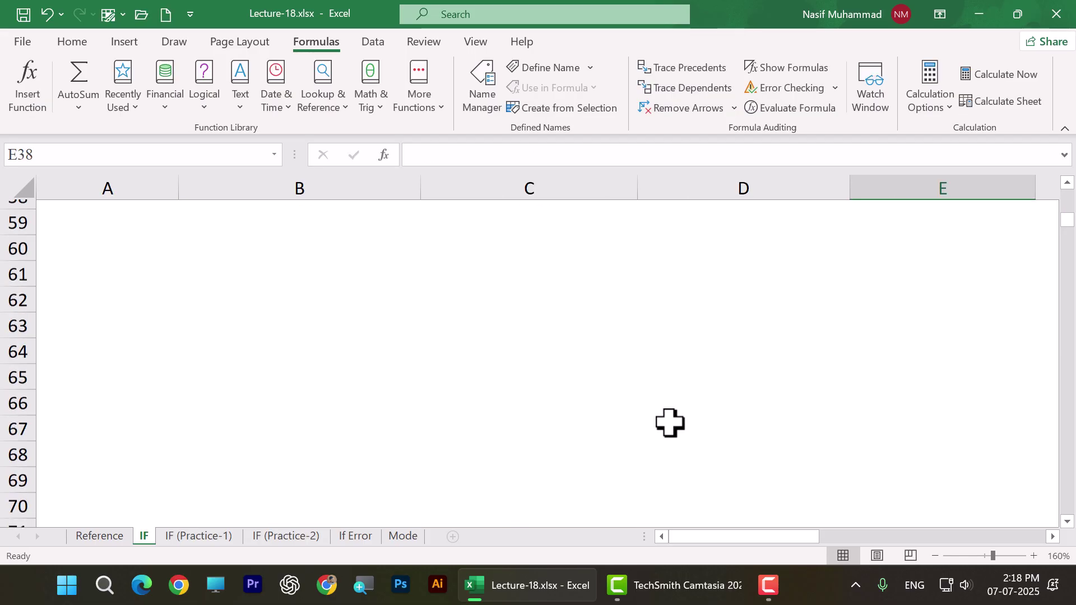
pyautogui.scroll(19, 671, 428)
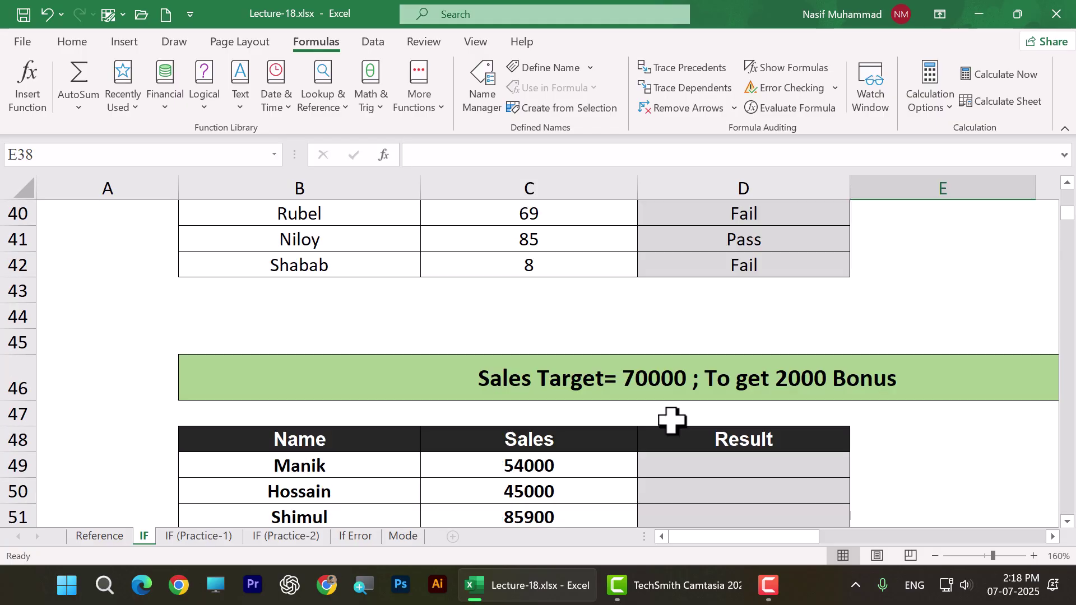
pyautogui.scroll(-3, 673, 424)
pyautogui.scroll(2, 672, 420)
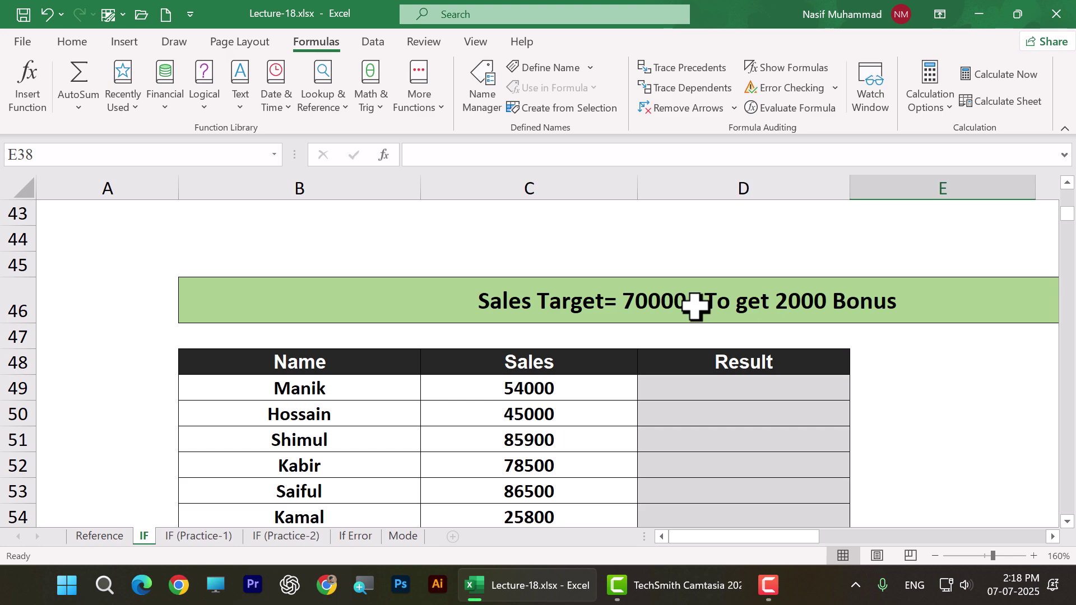
pyautogui.scroll(-1, 617, 387)
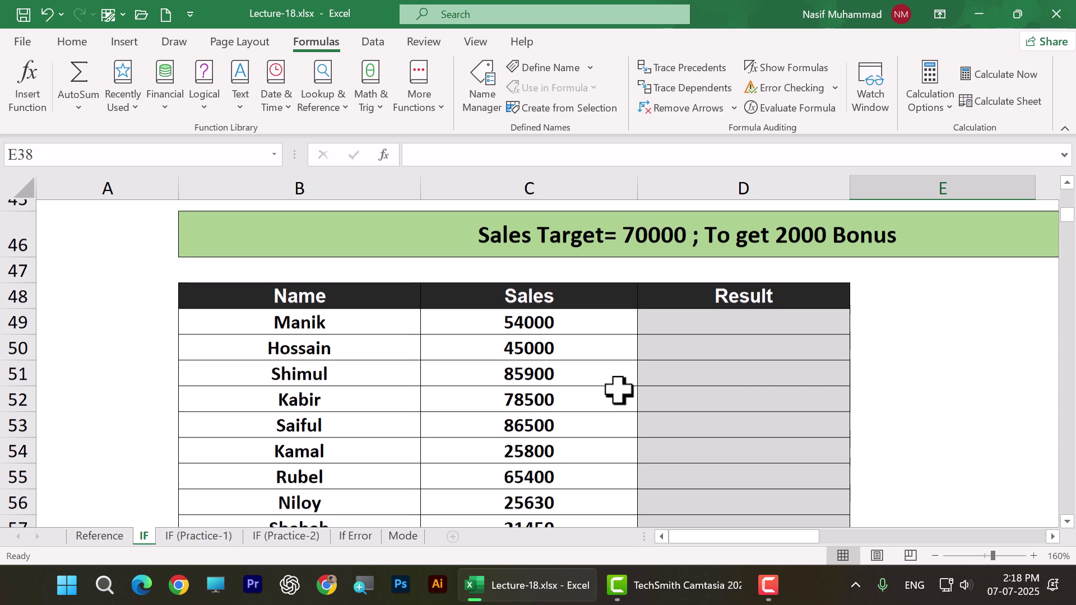
pyautogui.scroll(-1, 348, 330)
pyautogui.scroll(1, 331, 291)
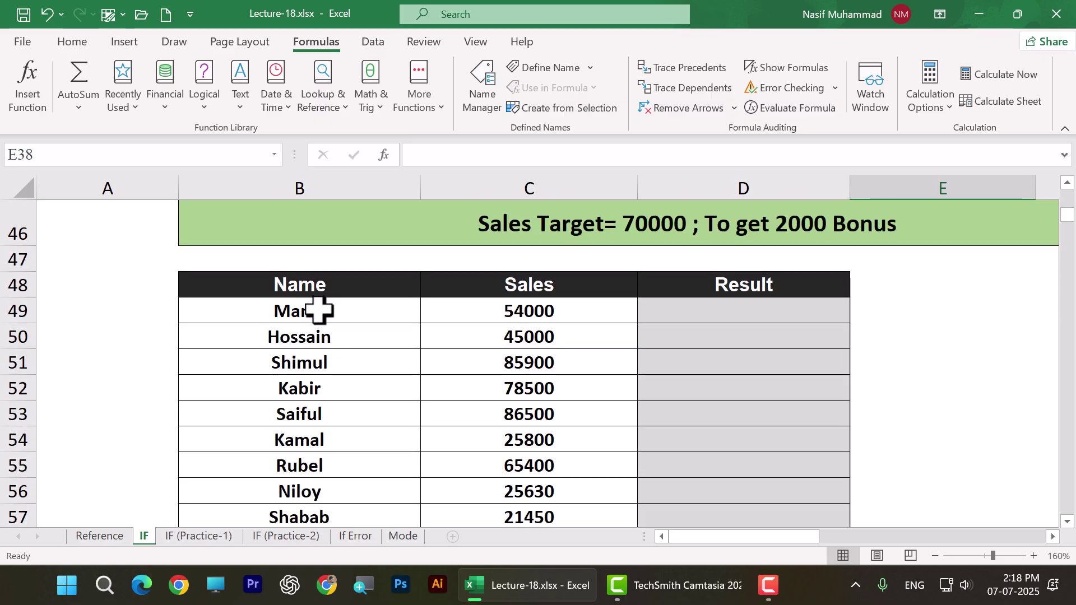
pyautogui.moveTo(320, 310); pyautogui.dragTo(338, 514)
pyautogui.scroll(-1, 319, 471)
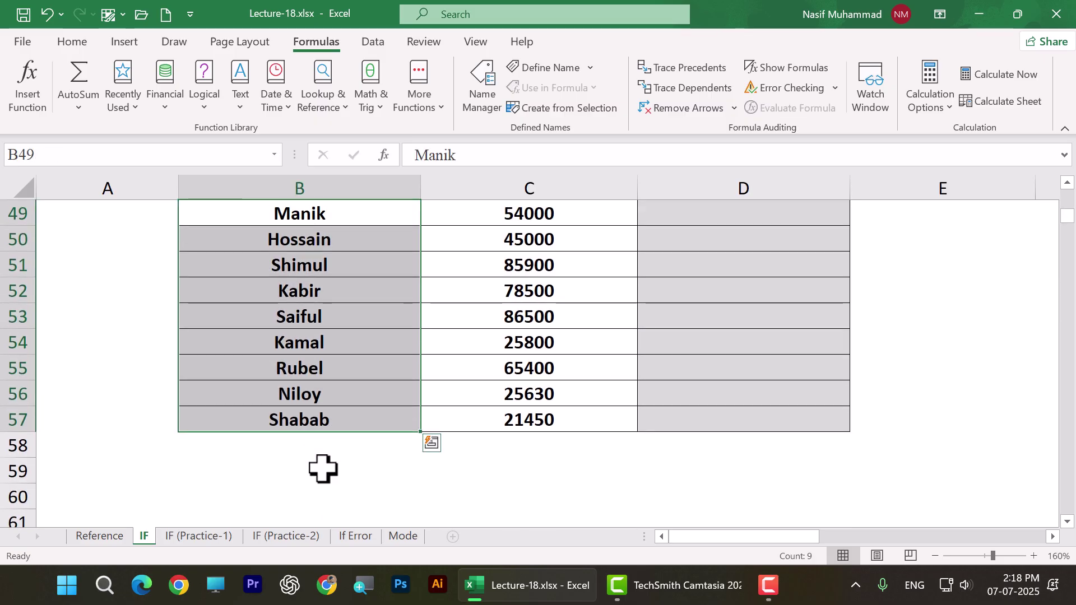
pyautogui.scroll(1, 339, 382)
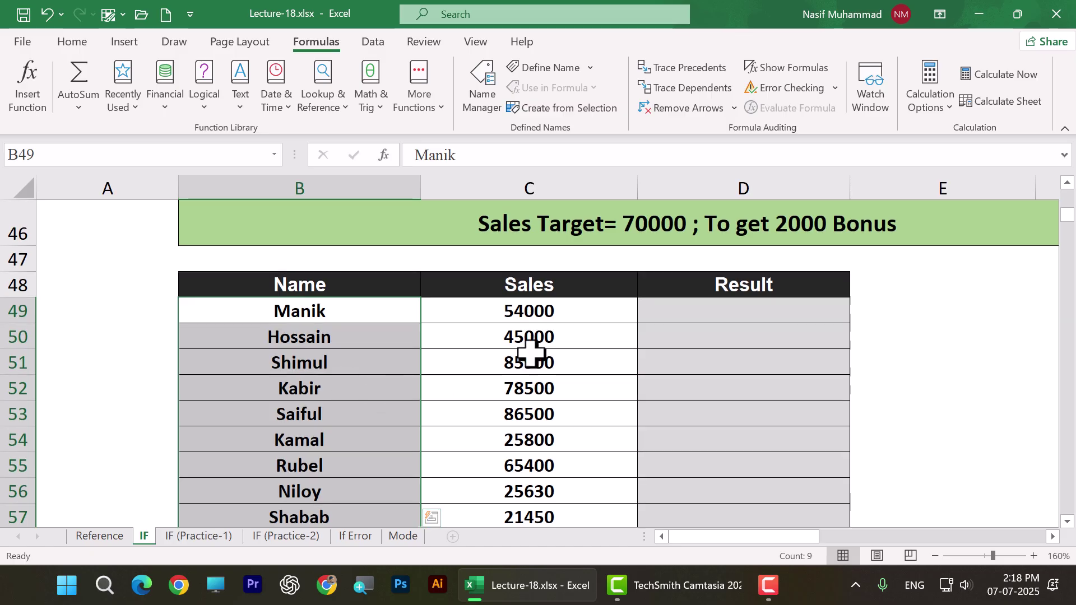
# Examine how the sales figures in column C relate to the row 46 target and the empty Result cells, ending on D49
pyautogui.click(535, 319)
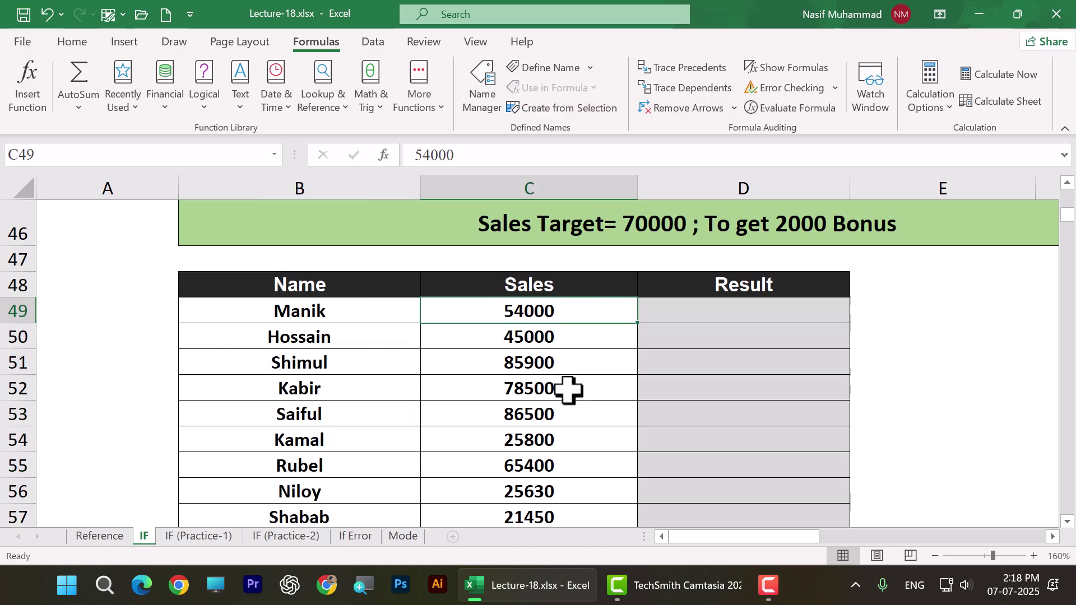
pyautogui.click(373, 317)
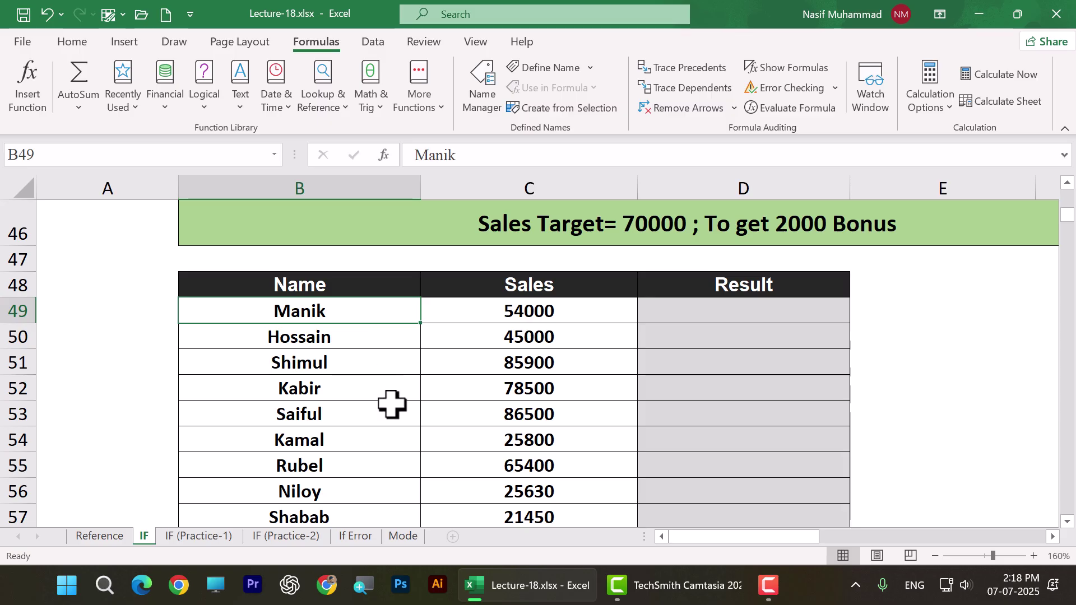
pyautogui.click(367, 348)
pyautogui.click(377, 303)
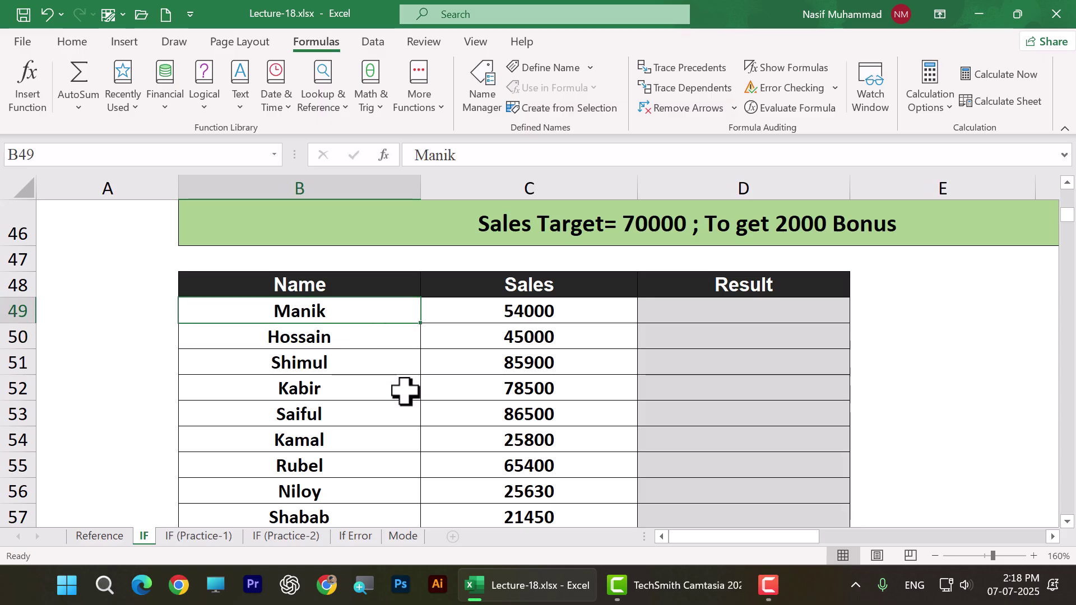
pyautogui.click(522, 305)
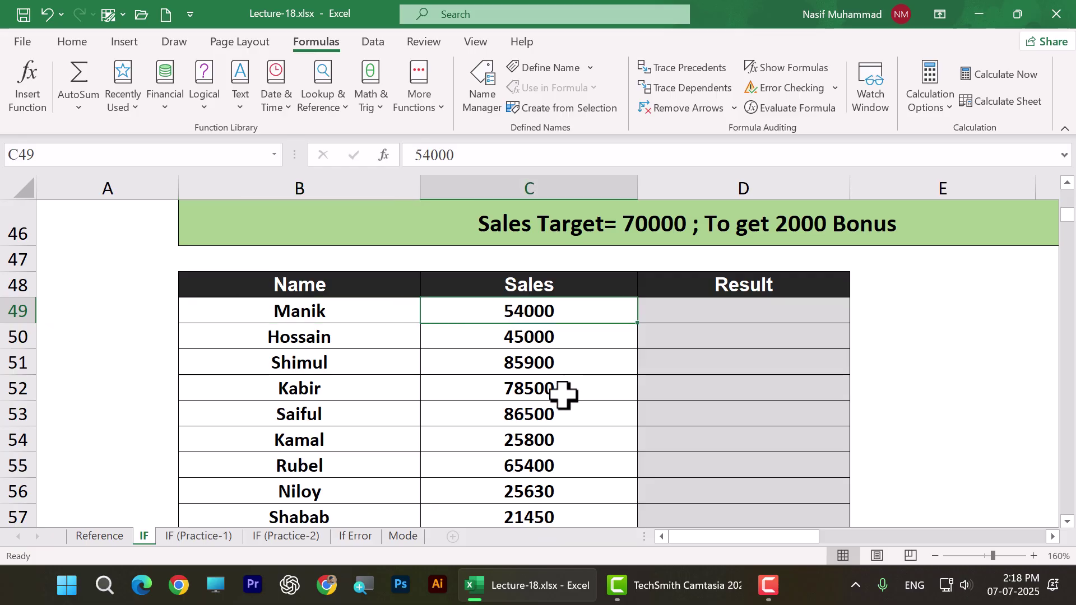
pyautogui.click(712, 336)
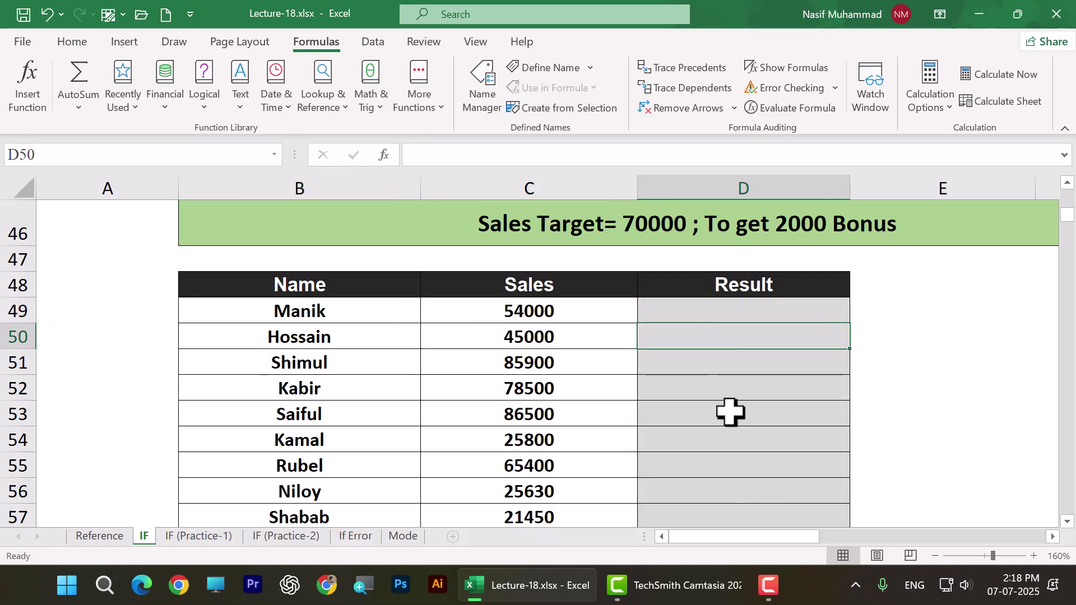
pyautogui.click(571, 316)
pyautogui.click(726, 315)
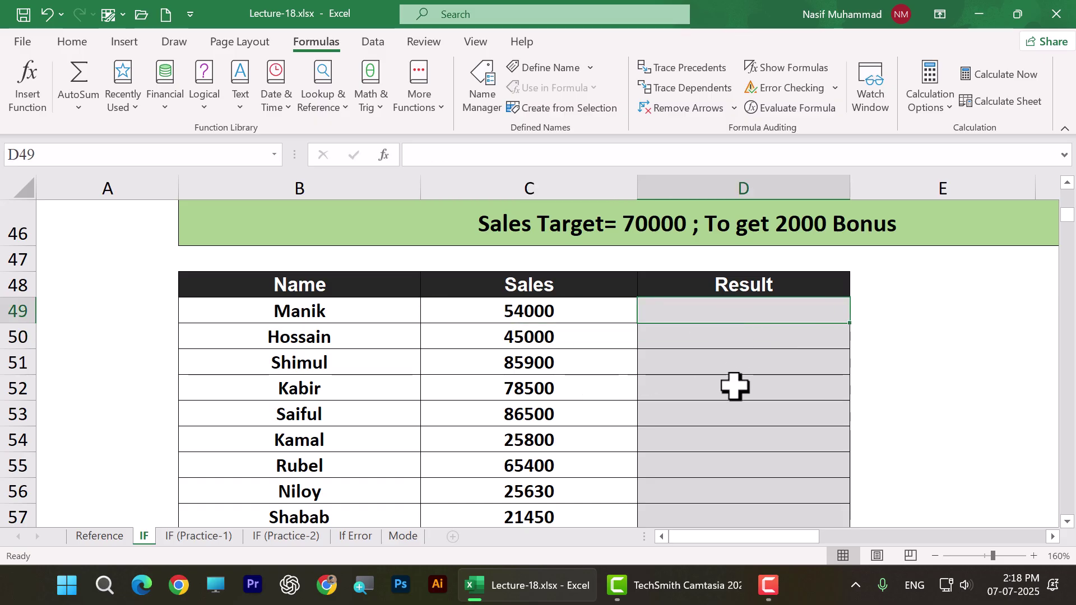
pyautogui.click(555, 314)
pyautogui.click(667, 227)
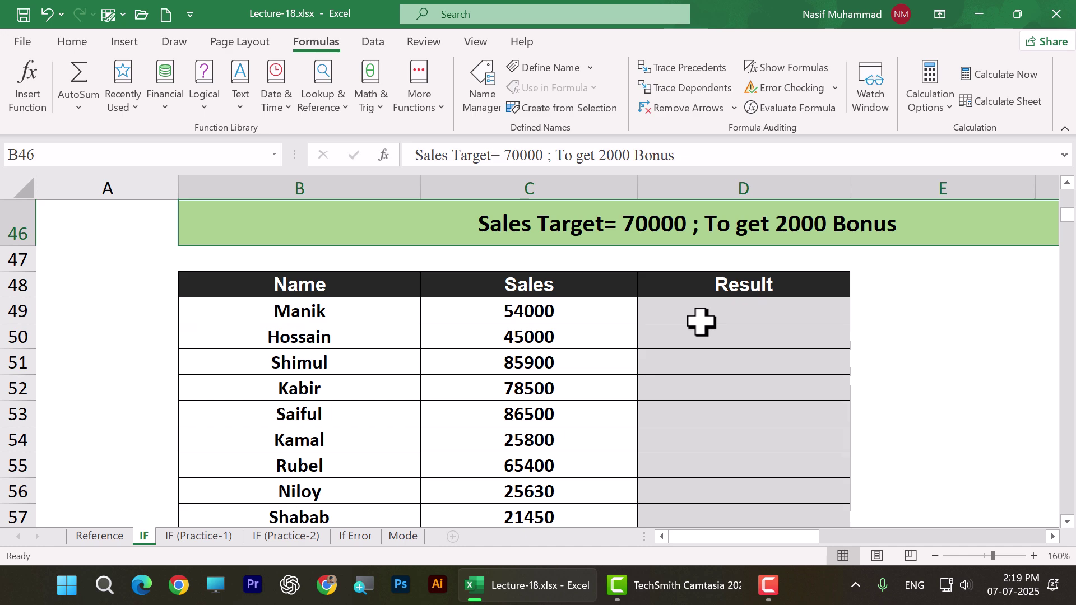
pyautogui.click(733, 307)
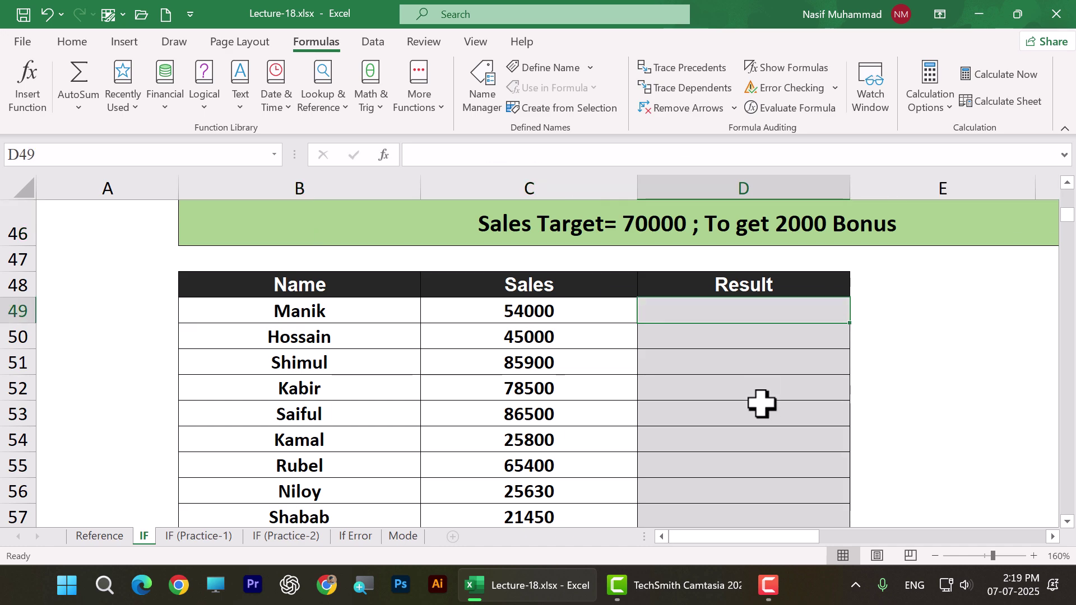
# Start an IF formula in D49 that tests C49>=70000 and gives 2000 as the value if true
pyautogui.write('=')
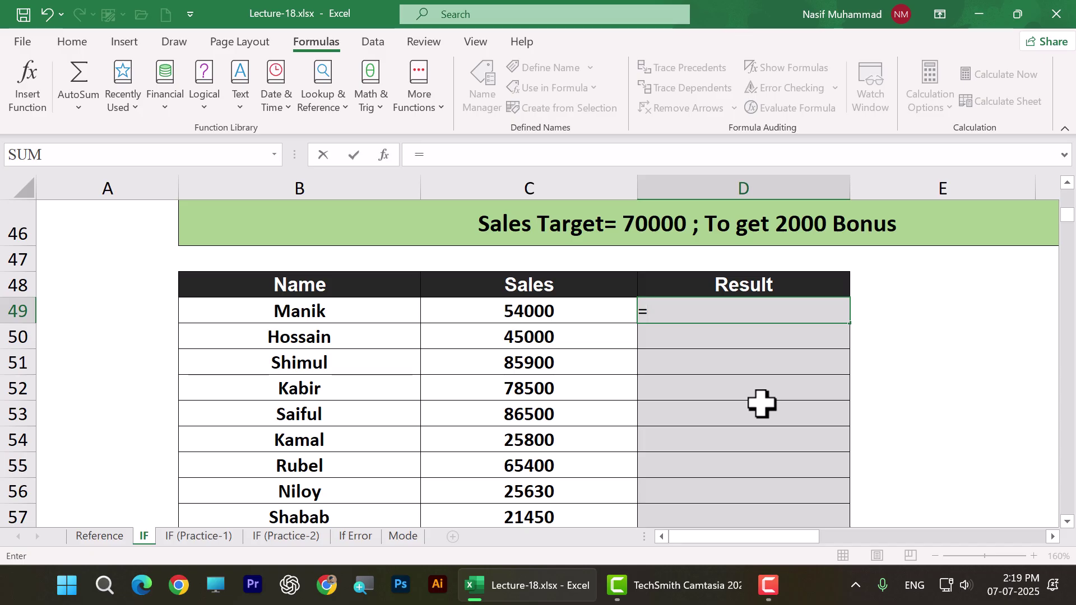
pyautogui.write('if')
pyautogui.press('Tab')
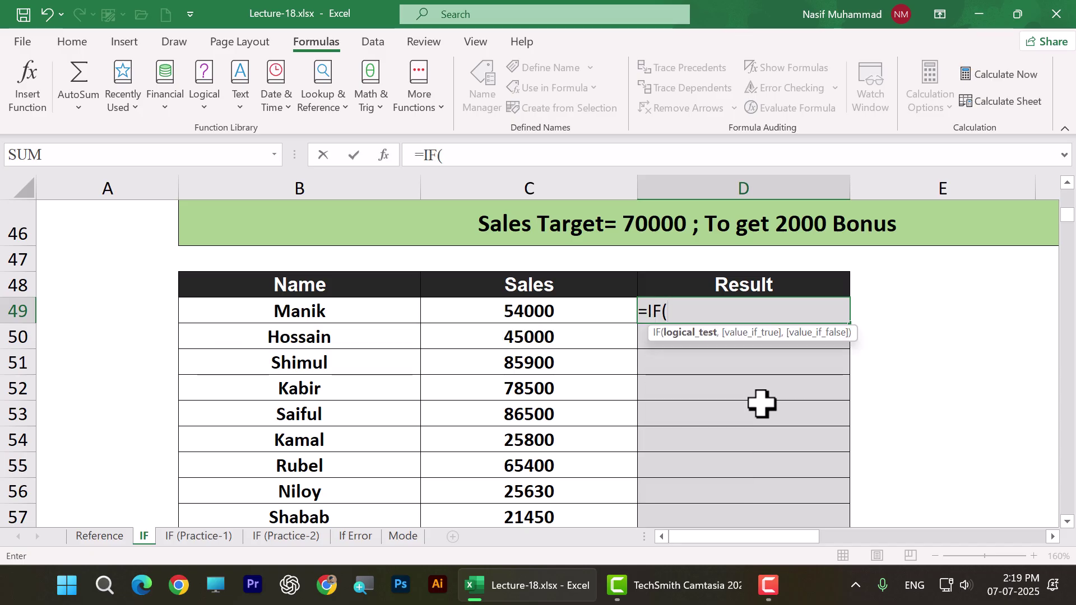
pyautogui.click(596, 316)
pyautogui.write('>=7')
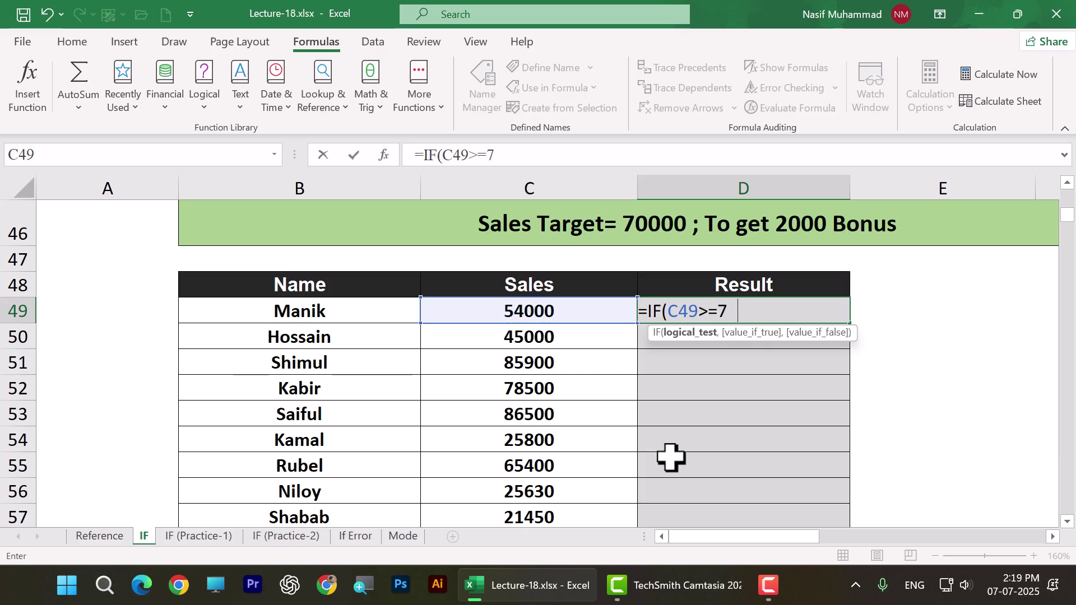
pyautogui.write('0000')
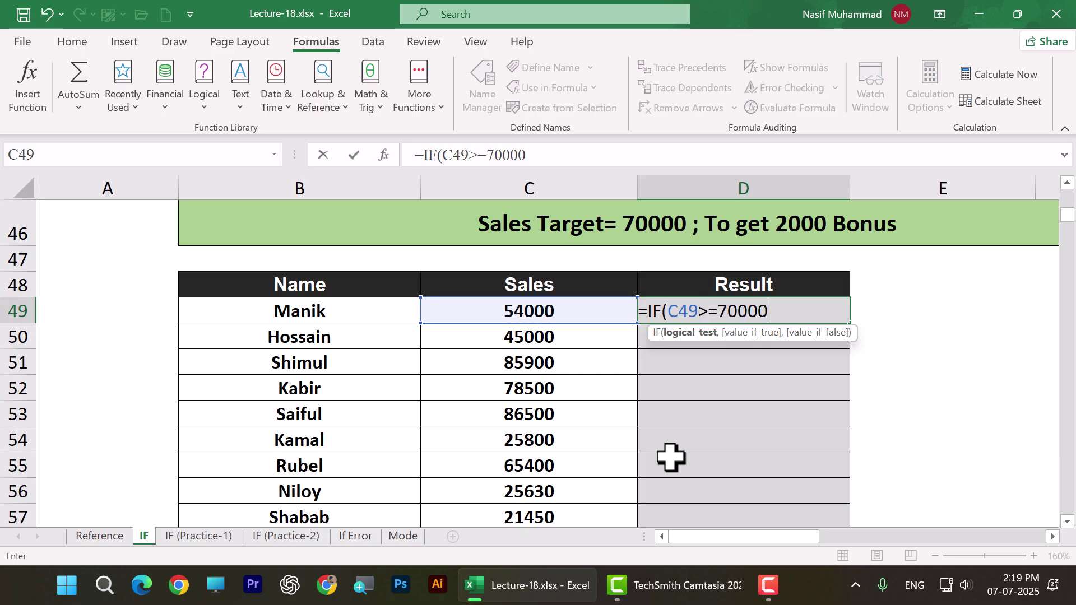
pyautogui.write(',2000')
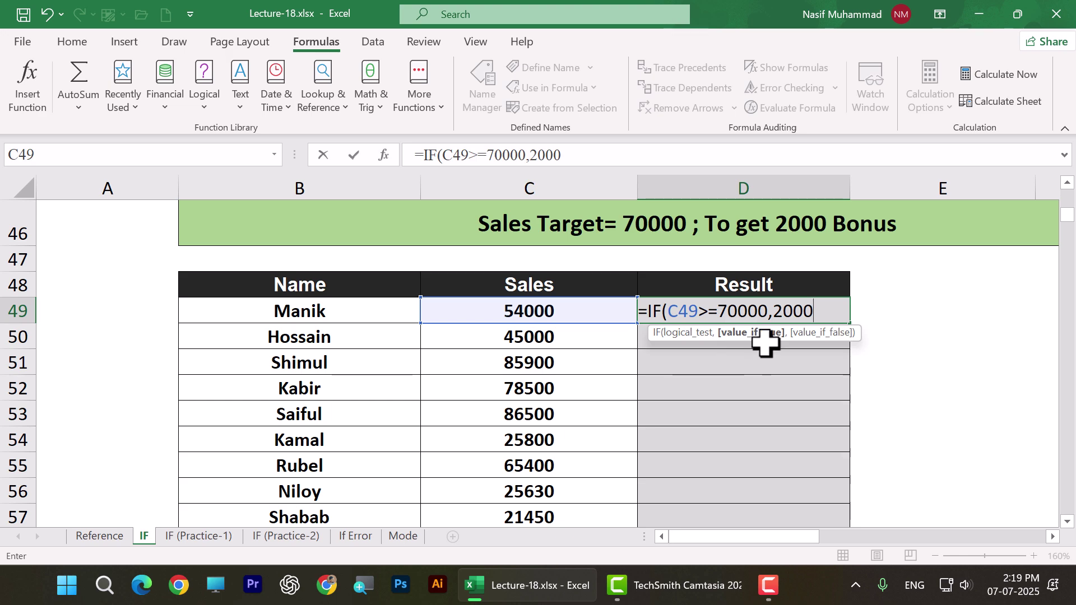
pyautogui.click(695, 334)
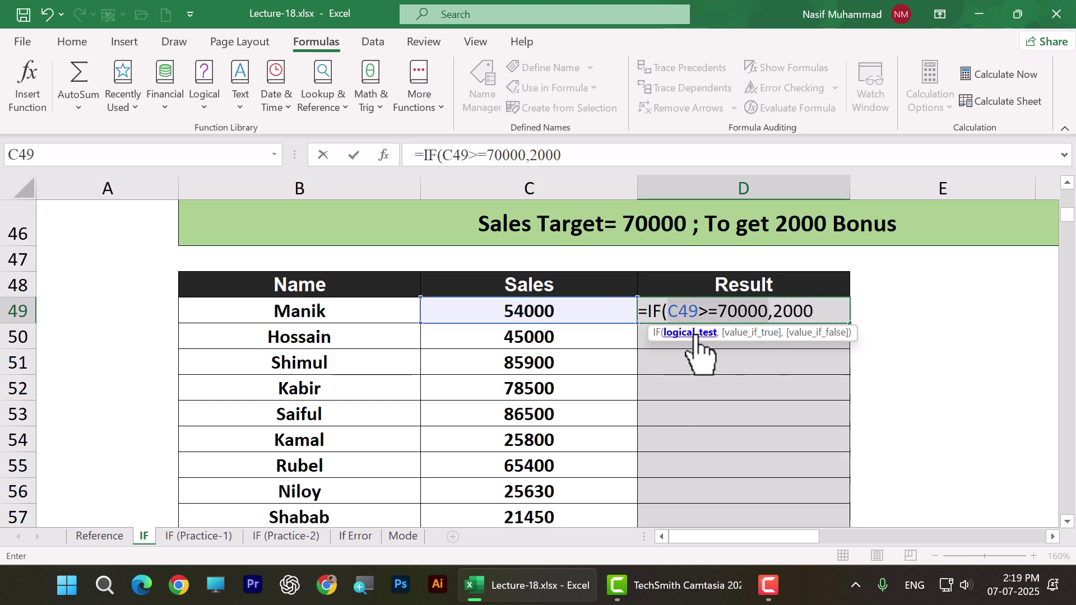
pyautogui.moveTo(669, 310); pyautogui.dragTo(767, 311)
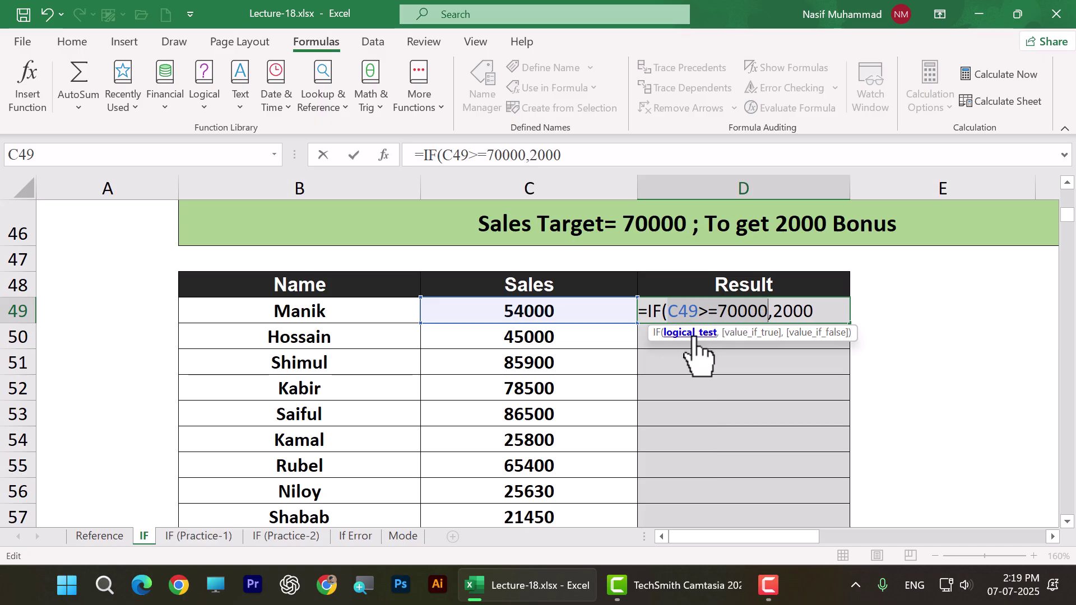
# Change the separator before 2000 in D49's formula to a period, add 0 as the last argument and enter the formula
pyautogui.click(773, 310)
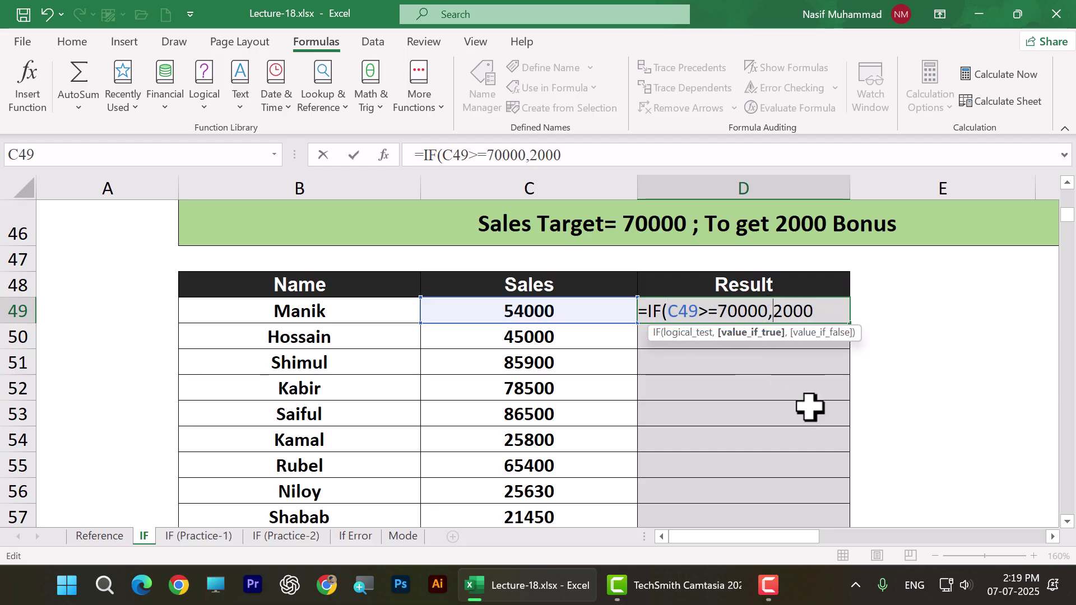
pyautogui.press('BackSpace')
pyautogui.write('.2000')
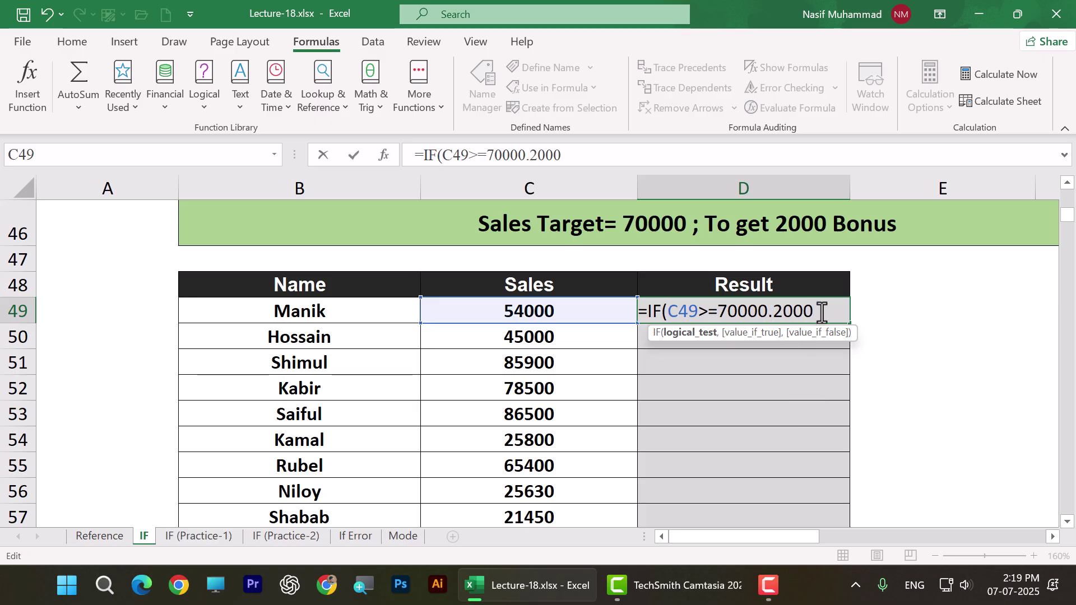
pyautogui.write(',')
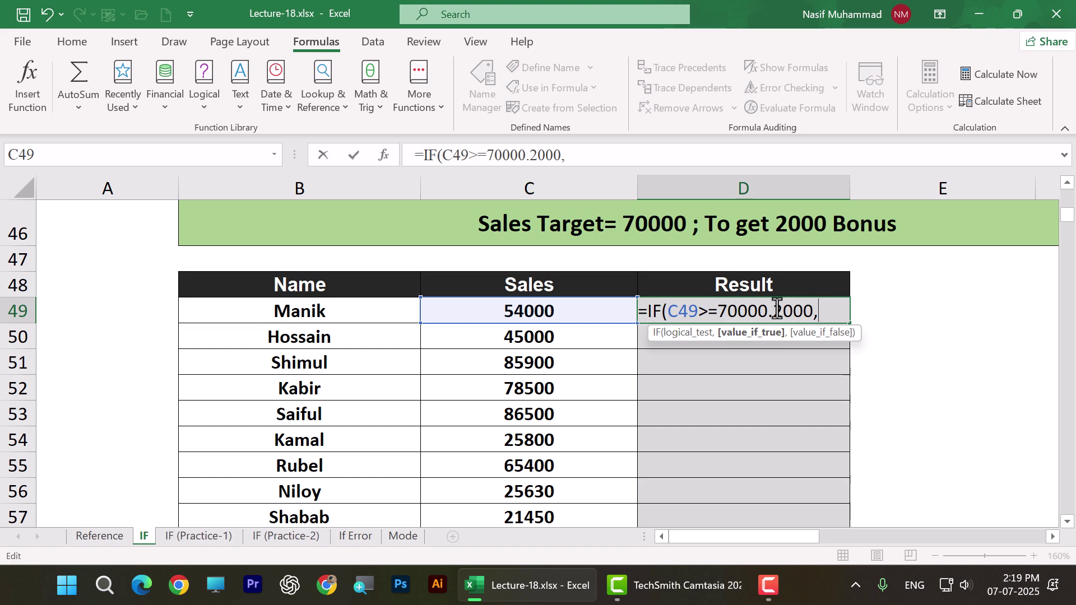
pyautogui.moveTo(774, 310); pyautogui.dragTo(818, 309)
pyautogui.click(823, 310)
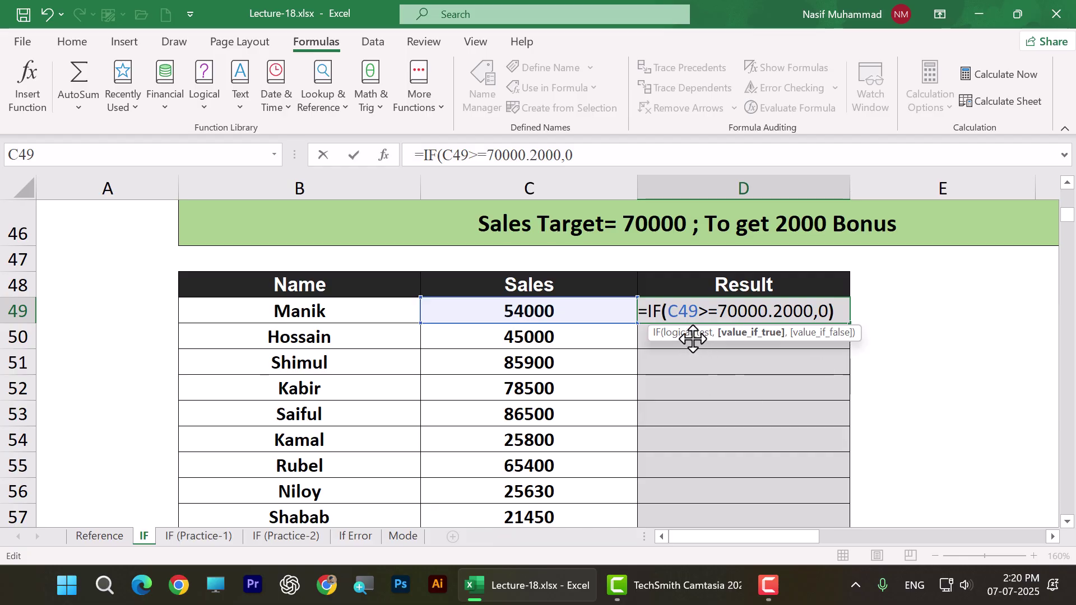
pyautogui.press('Return')
pyautogui.doubleClick(766, 312)
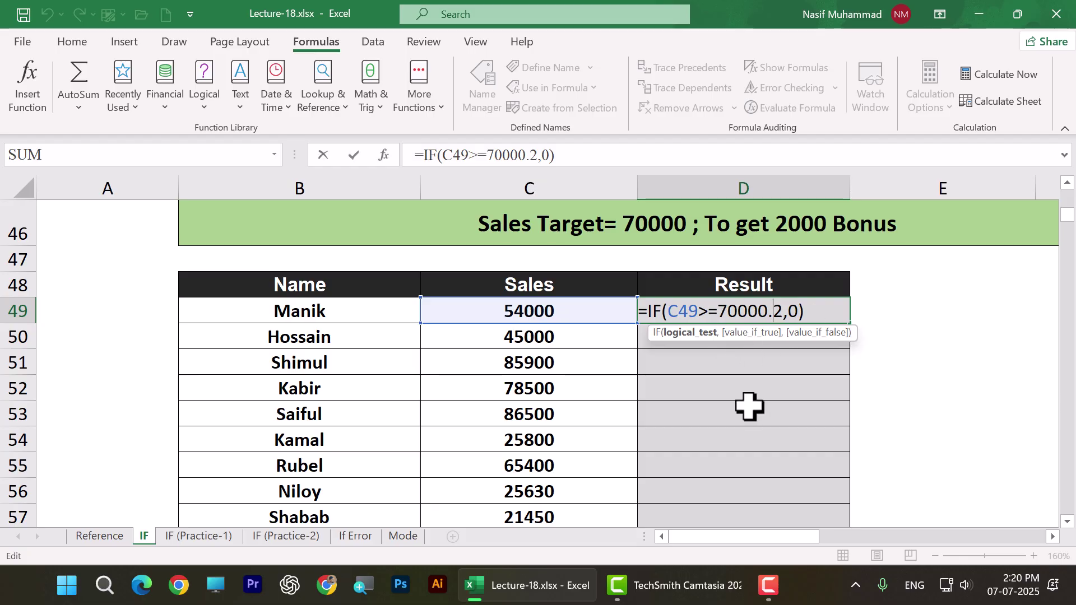
pyautogui.press('Return')
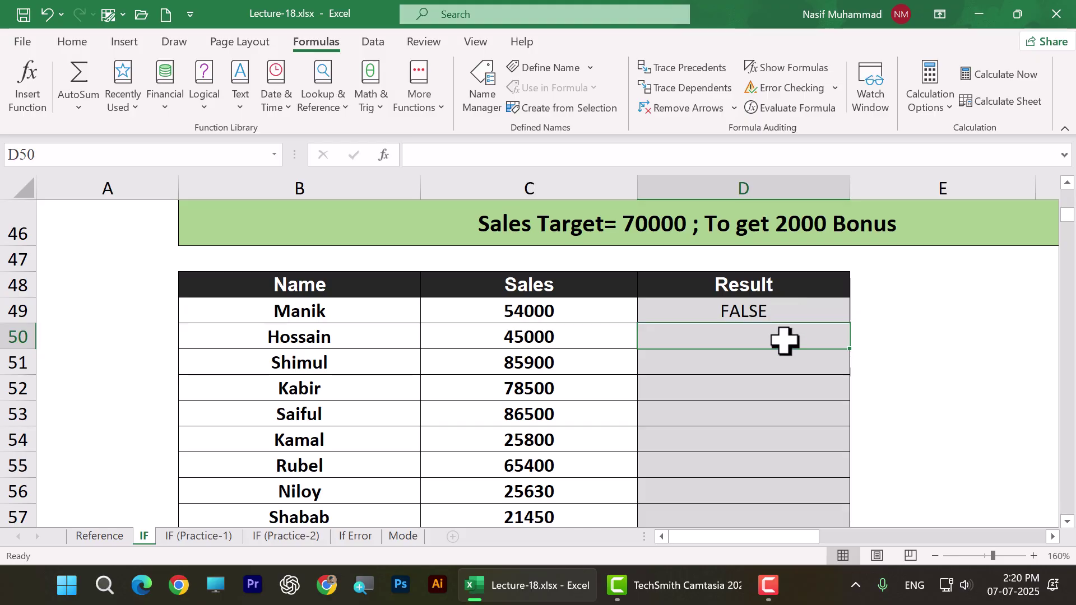
# Replace the period after 70000 in D49's formula with a comma so it reads =IF(C49>=70000,2,0)
pyautogui.doubleClick(763, 312)
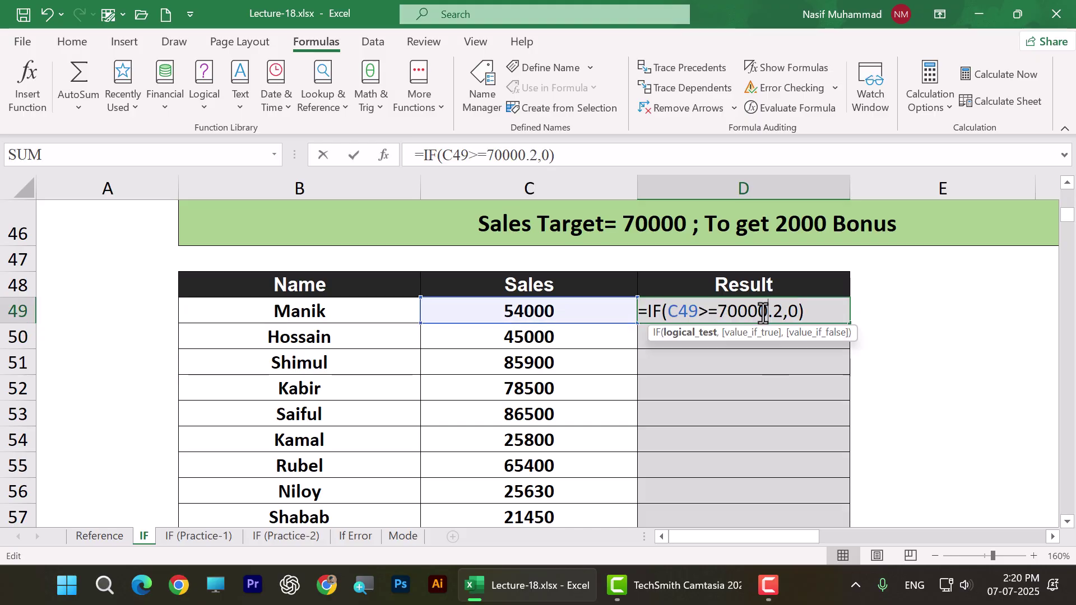
pyautogui.click(701, 335)
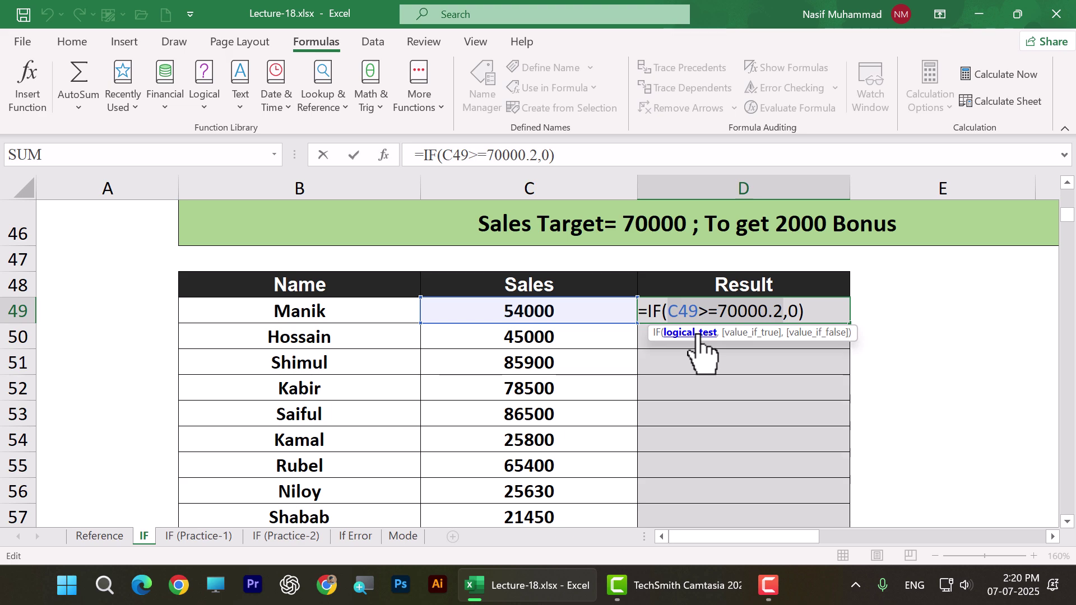
pyautogui.click(739, 335)
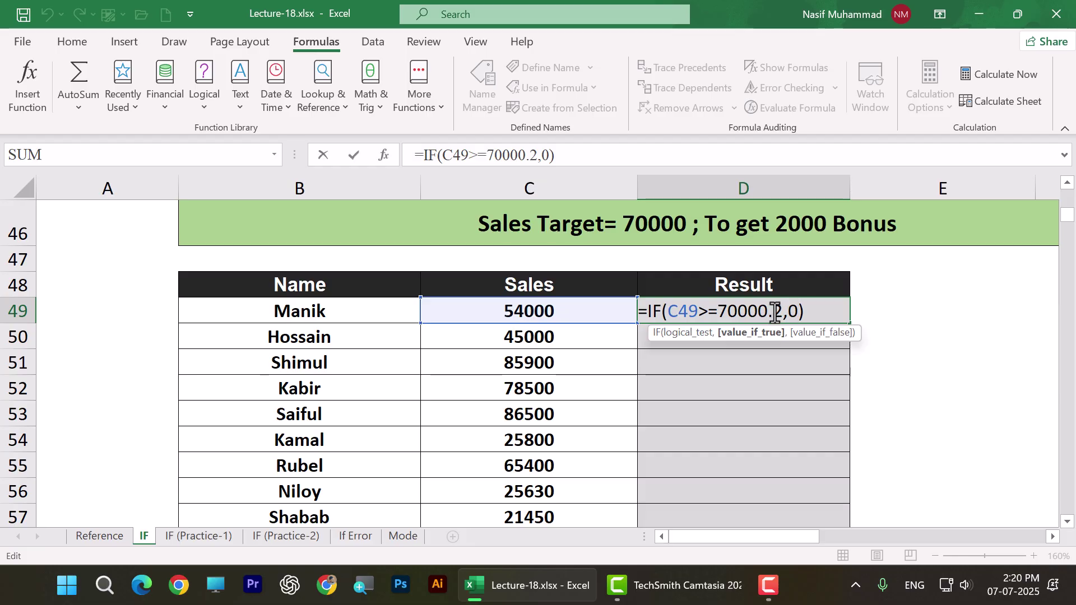
pyautogui.click(780, 311)
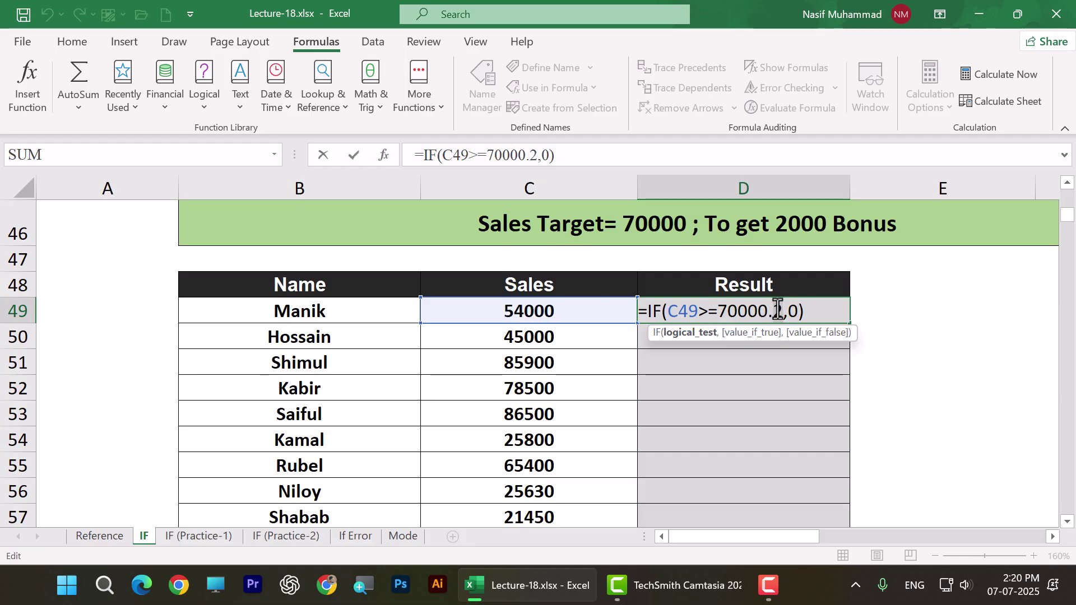
pyautogui.click(771, 311)
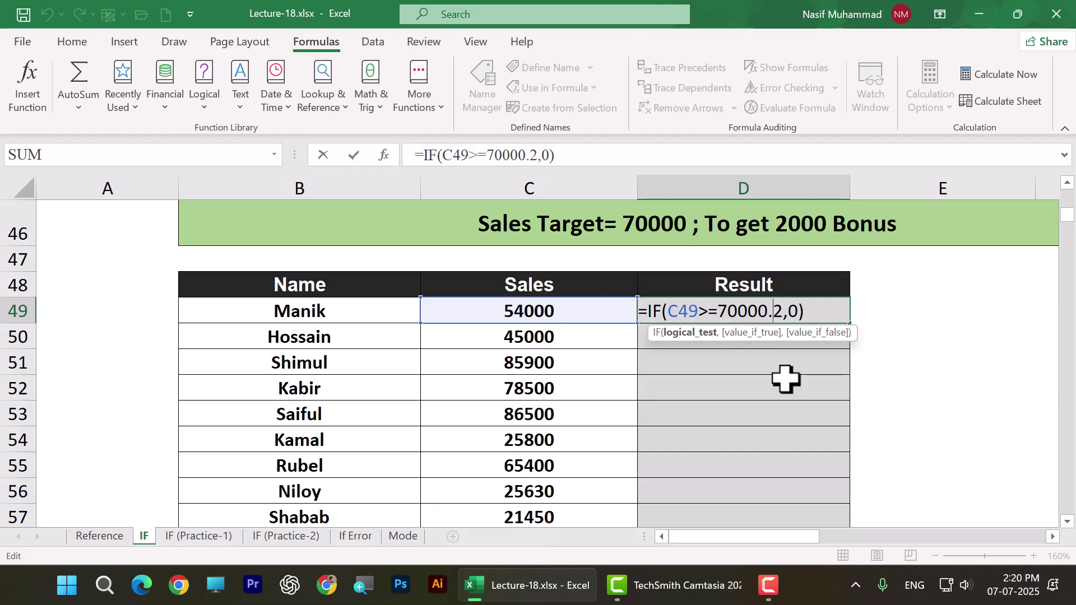
pyautogui.press('BackSpace')
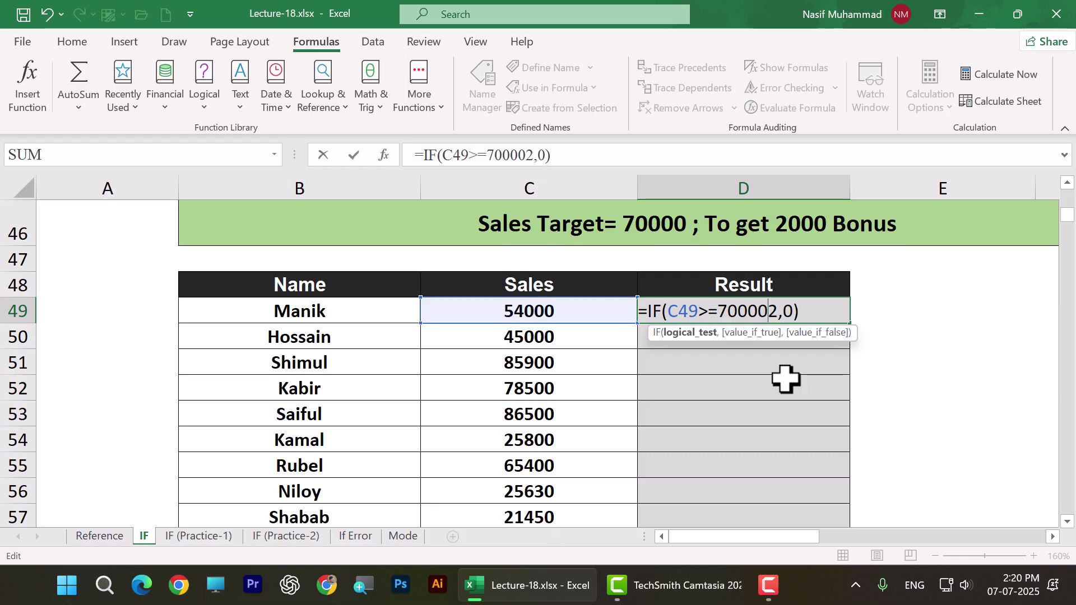
pyautogui.write(',')
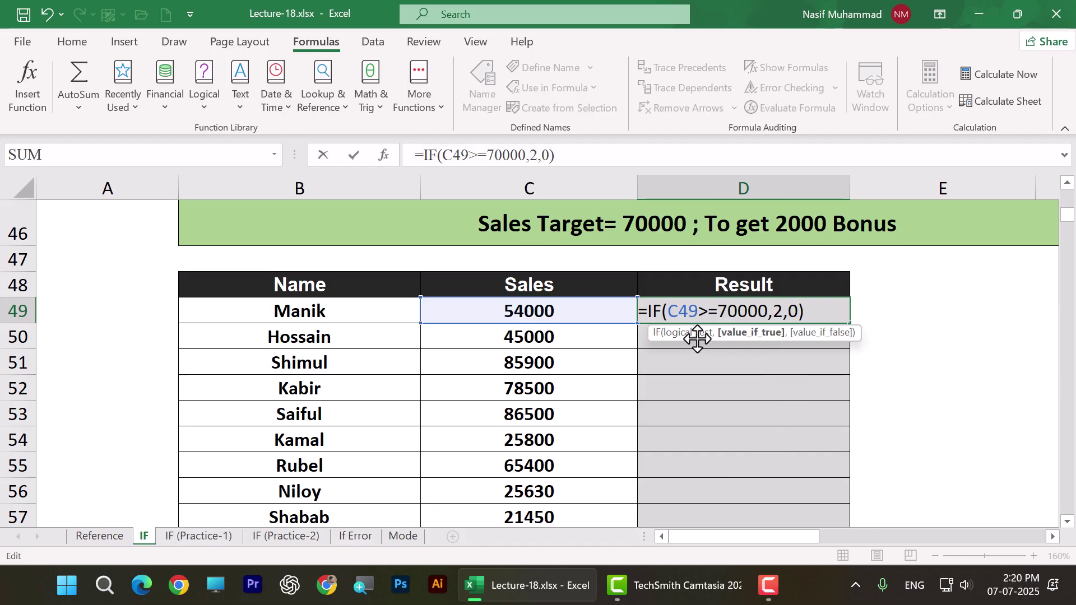
pyautogui.click(739, 333)
pyautogui.click(814, 333)
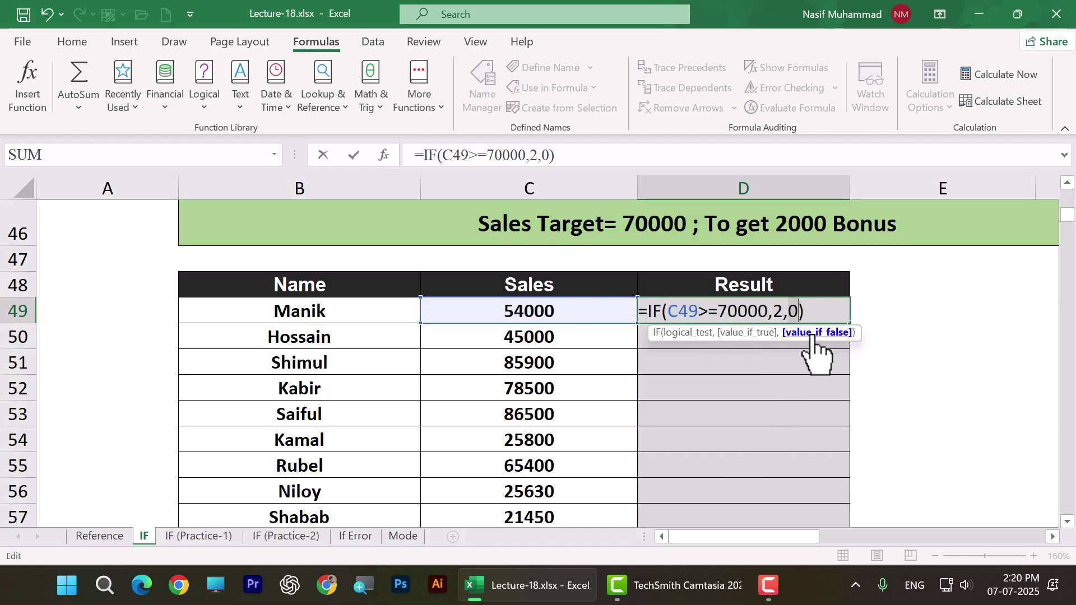
pyautogui.press('Return')
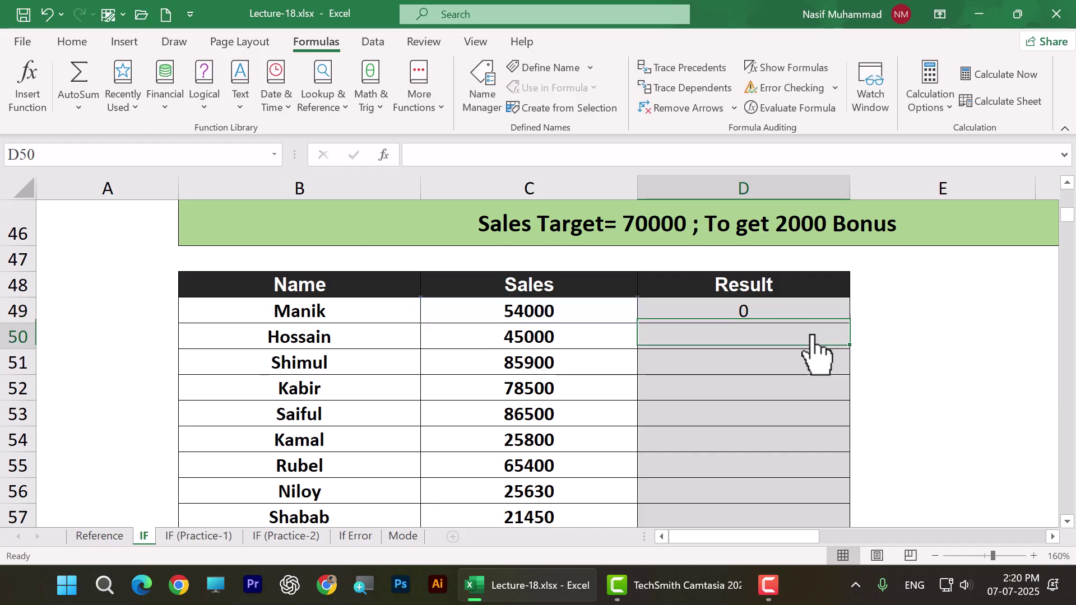
# Fill the IF formula from D49 down the Result column to D57
pyautogui.click(802, 312)
pyautogui.doubleClick(850, 324)
pyautogui.scroll(-1, 851, 417)
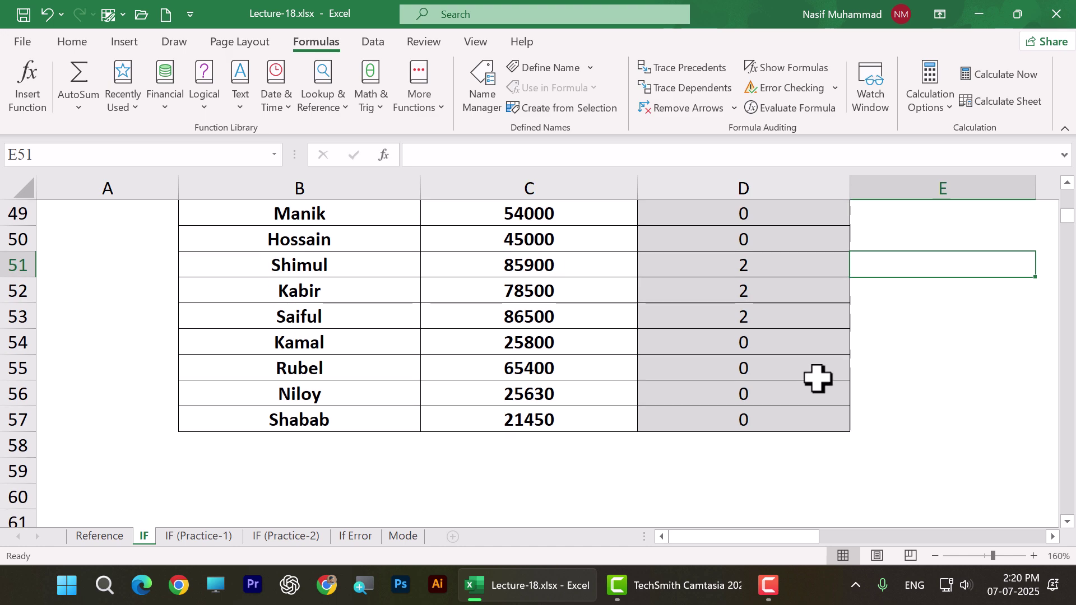
# Set the value if true in D49's IF formula to 2000
pyautogui.scroll(2, 819, 378)
pyautogui.click(792, 392)
pyautogui.doubleClick(780, 385)
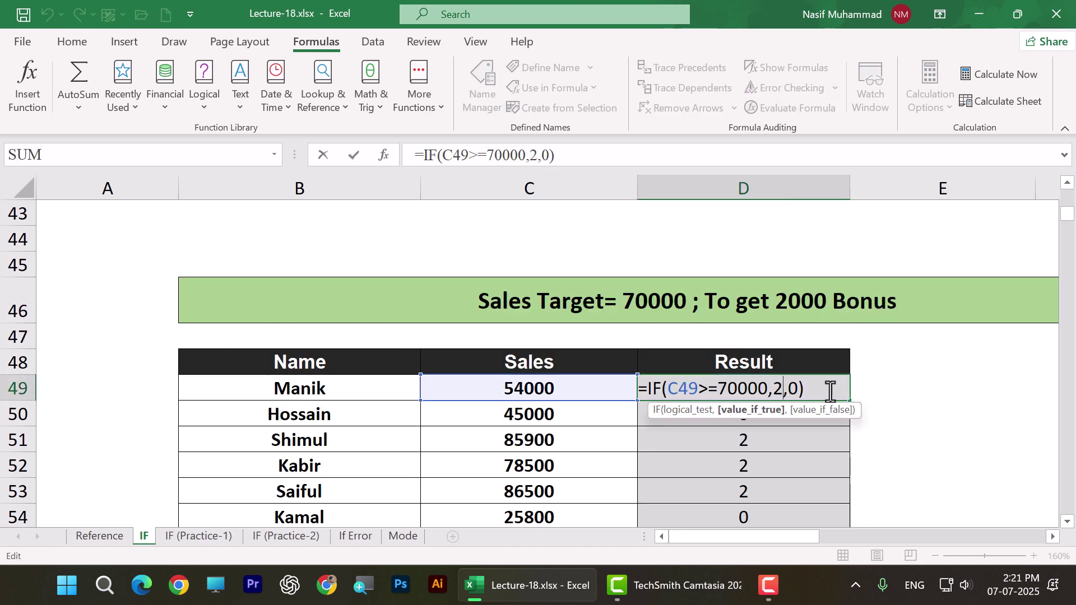
pyautogui.press('Right')
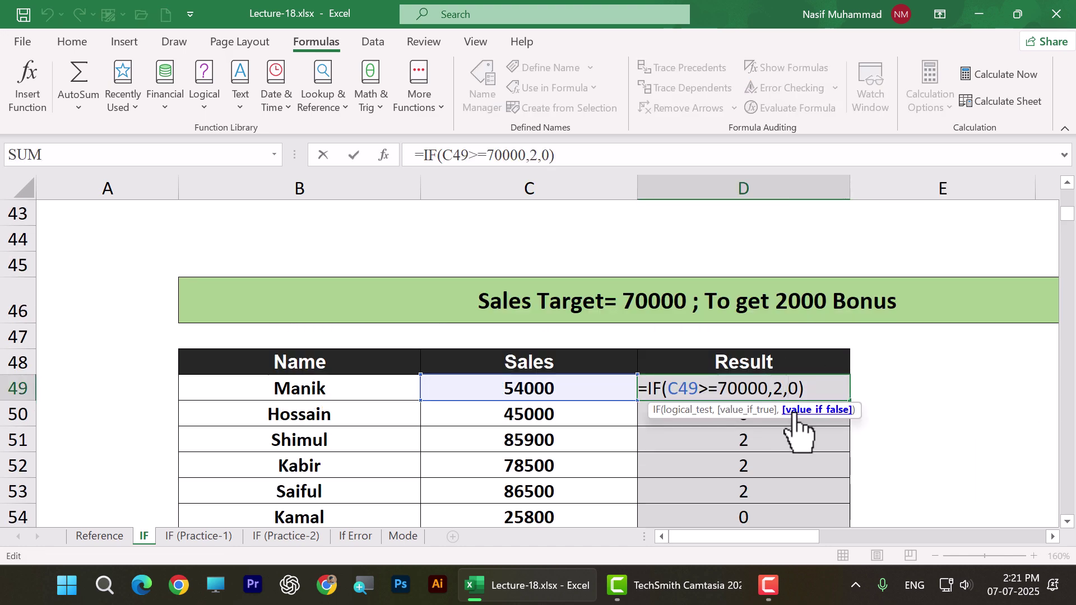
pyautogui.press('Left')
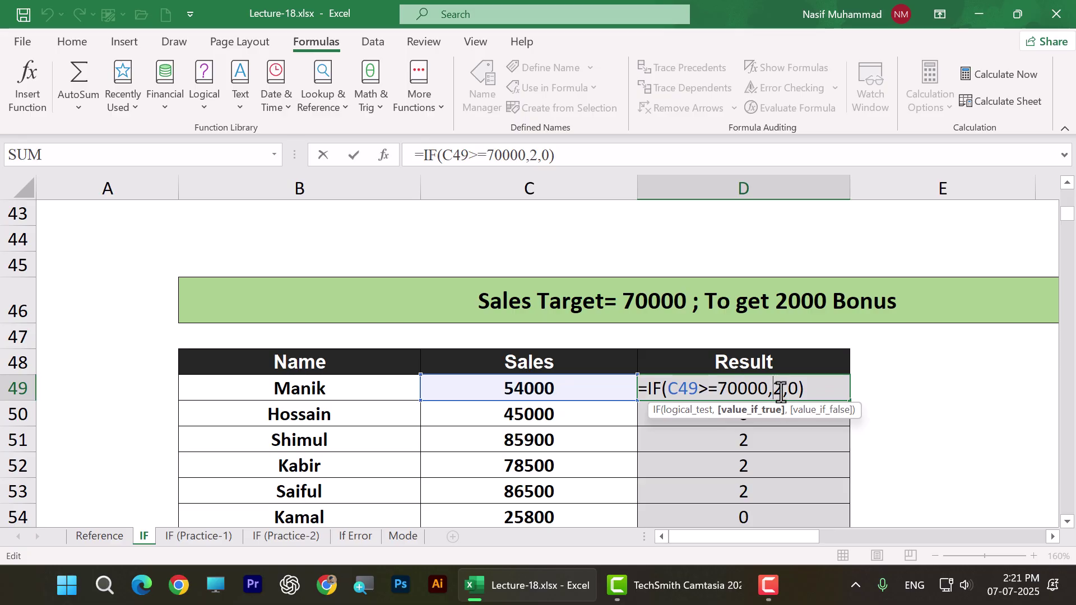
pyautogui.write('000')
pyautogui.hotkey('ctrl', 'Return')
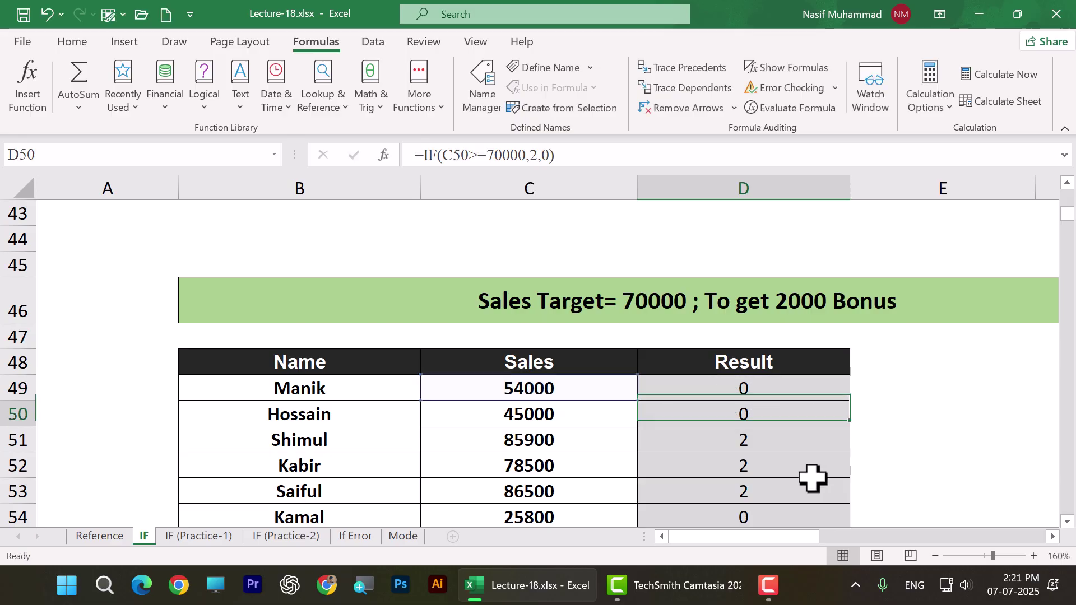
# Copy the corrected bonus formula from D49 down through the last employee row, D57
pyautogui.click(835, 386)
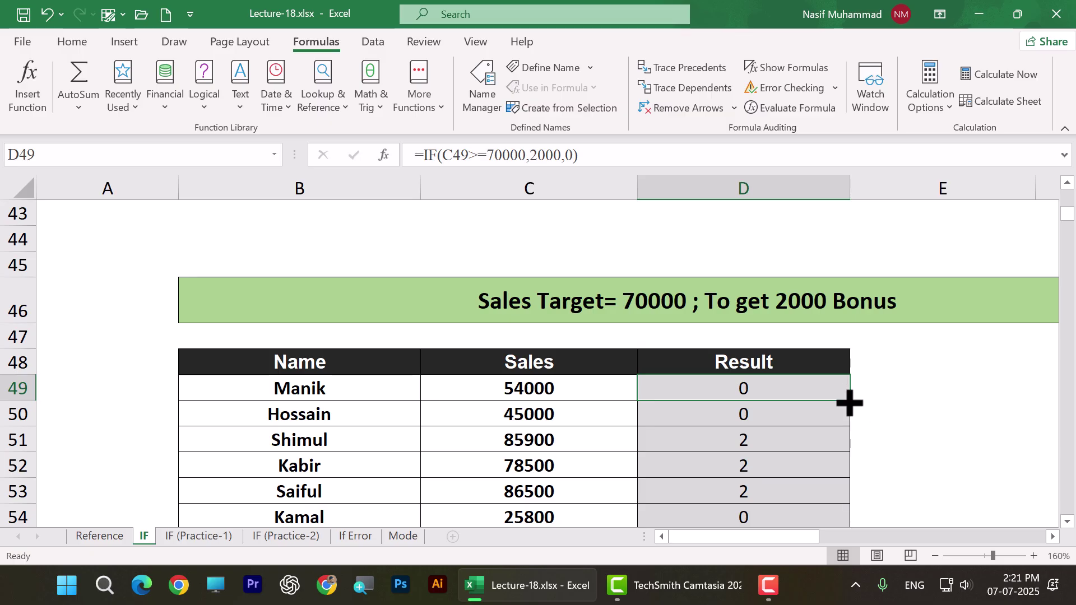
pyautogui.doubleClick(850, 403)
pyautogui.click(882, 414)
pyautogui.scroll(-2, 649, 336)
# Compare the sales in C51:C53 with their bonus results and review the formula in D49
pyautogui.moveTo(544, 259); pyautogui.dragTo(556, 314)
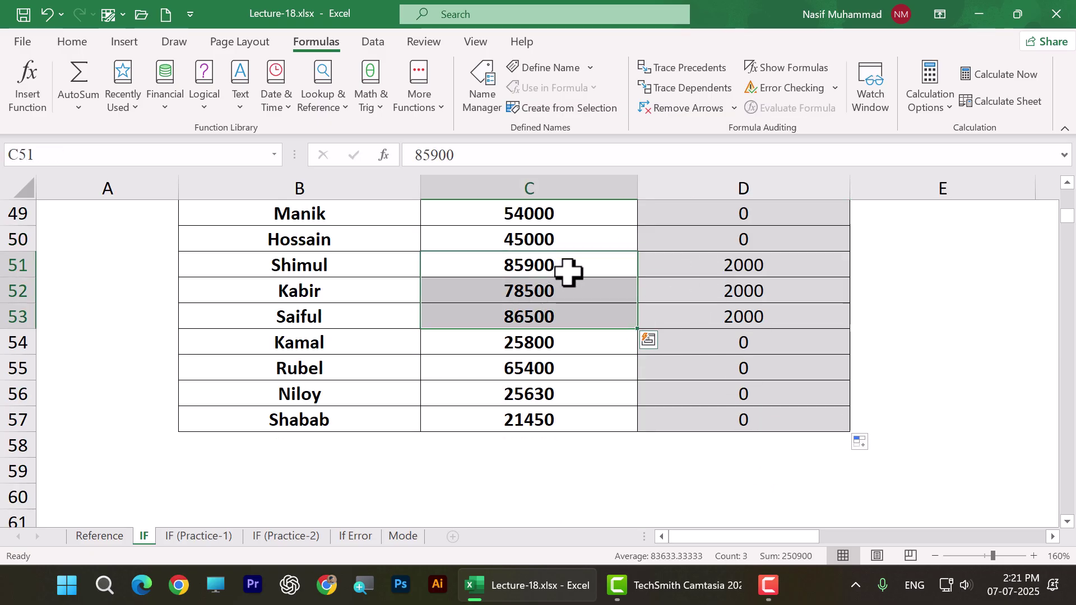
pyautogui.moveTo(699, 264); pyautogui.dragTo(790, 363)
pyautogui.scroll(2, 785, 370)
pyautogui.doubleClick(776, 385)
pyautogui.click(814, 389)
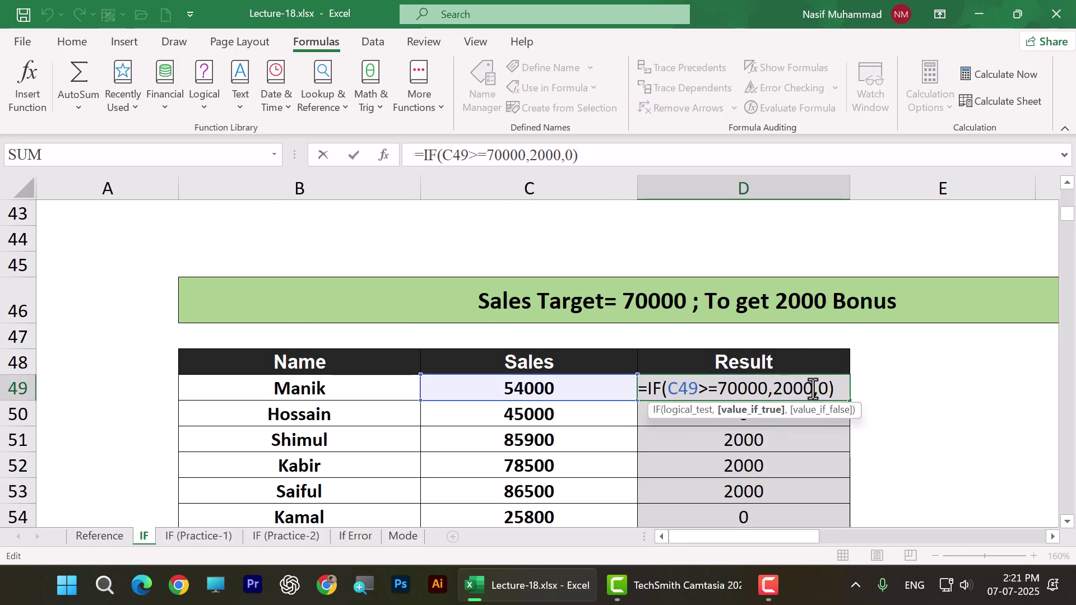
pyautogui.press('Return')
pyautogui.click(933, 428)
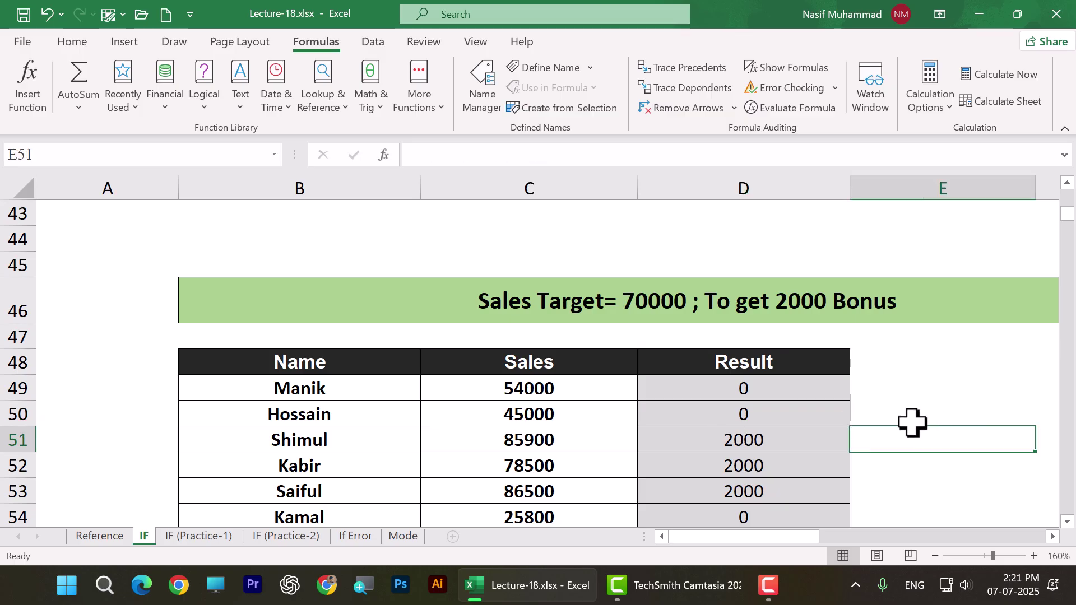
# Change the value if false in D49's IF formula to the text "No Bonus"
pyautogui.click(810, 390)
pyautogui.doubleClick(817, 389)
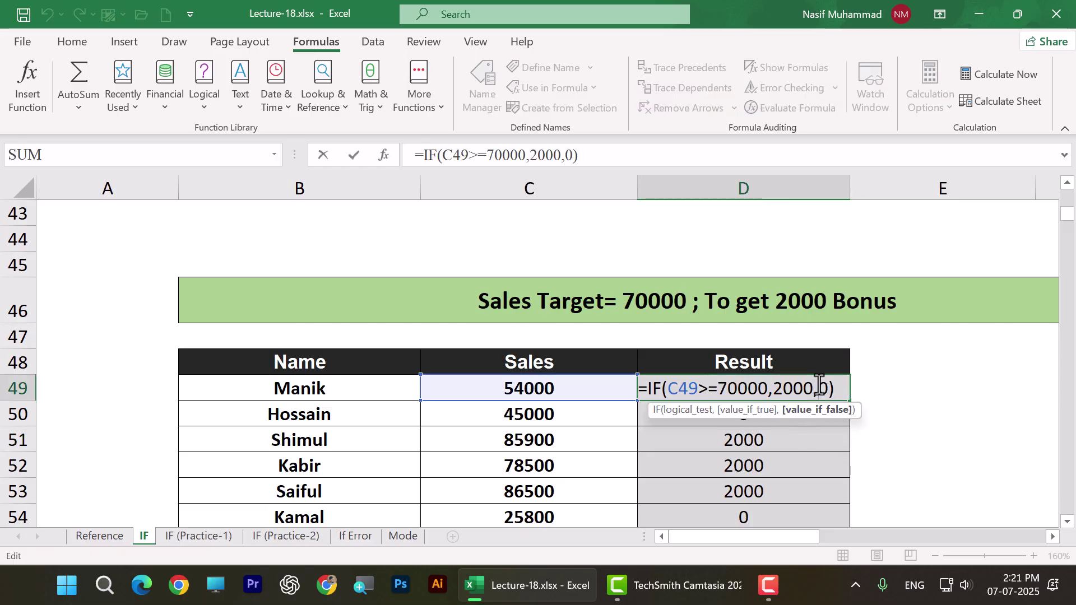
pyautogui.press('Delete')
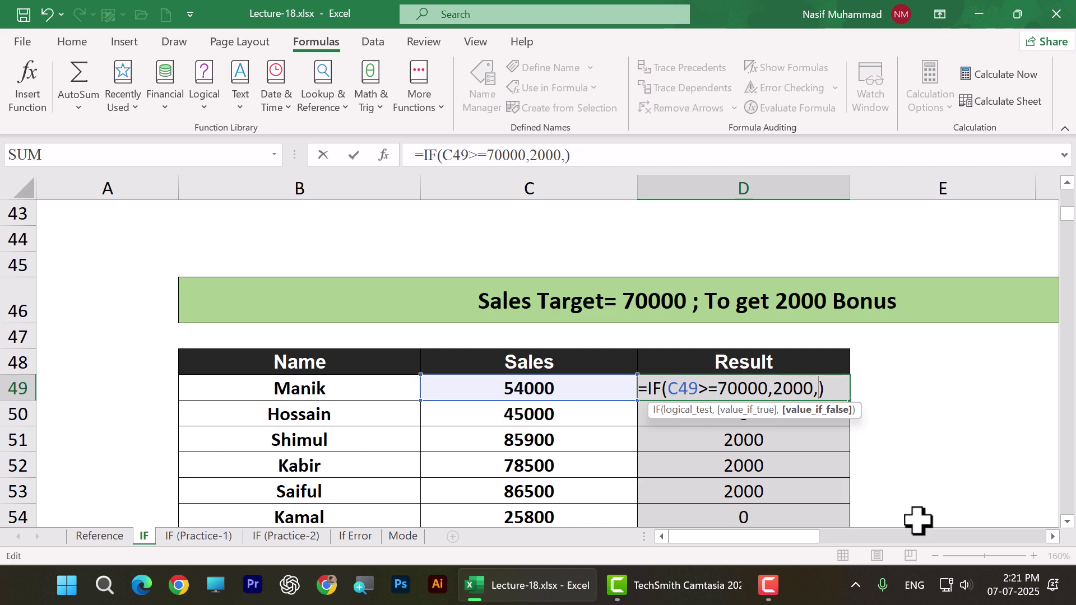
pyautogui.write('""')
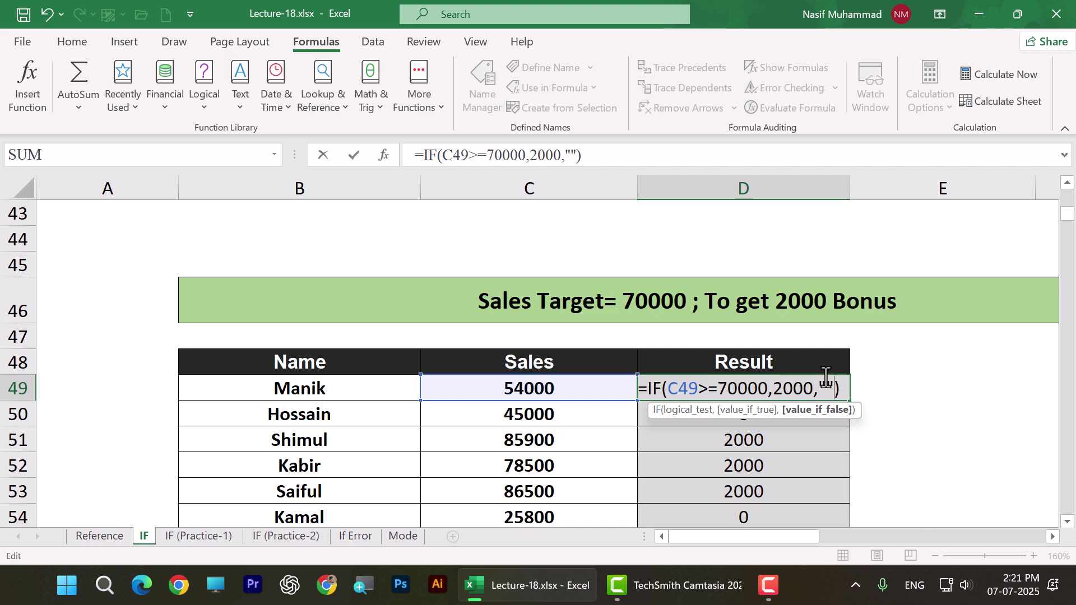
pyautogui.write('Mp')
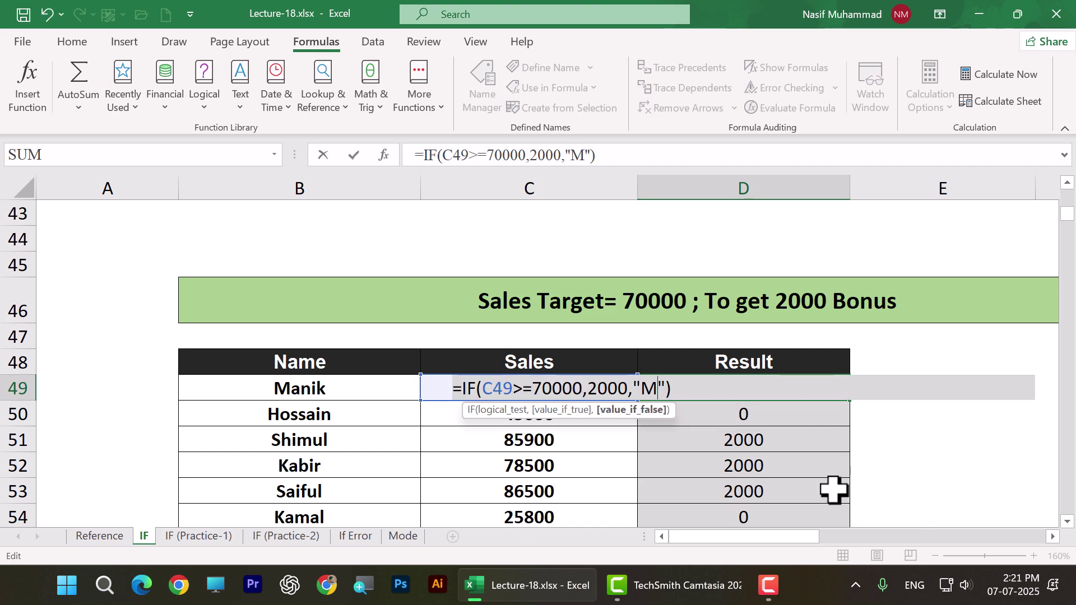
pyautogui.press('BackSpace')
pyautogui.press('Delete')
pyautogui.write('No B')
pyautogui.write('onus')
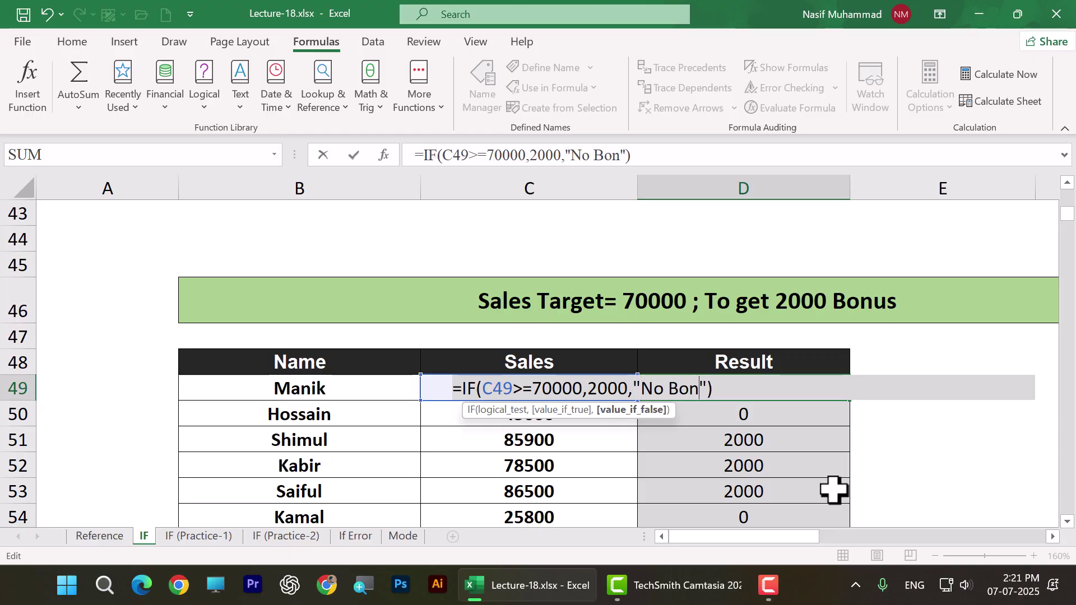
pyautogui.press('Return')
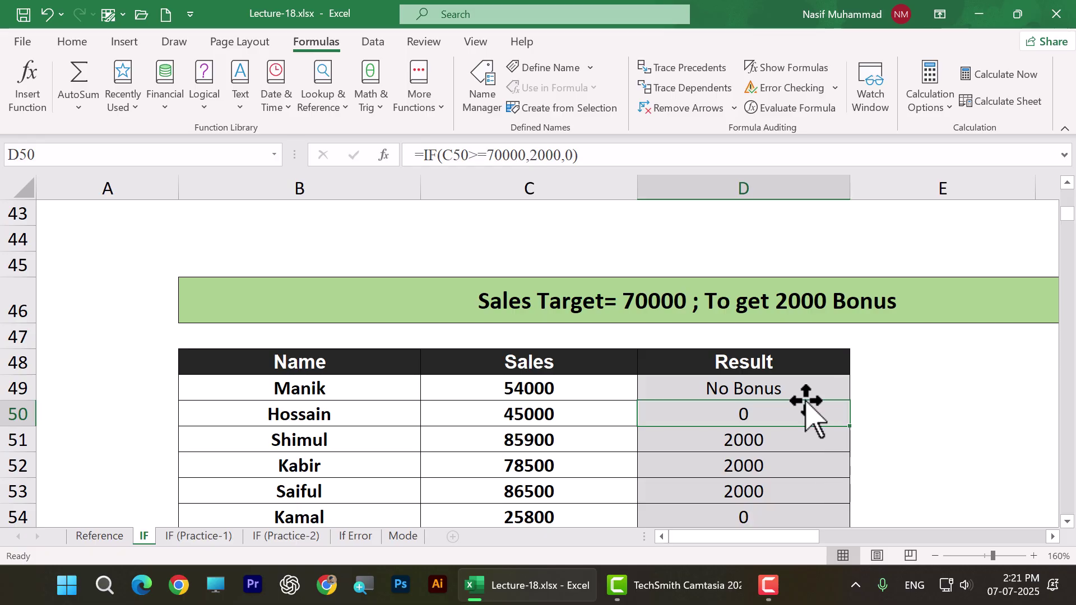
# Fill the "No Bonus" version of the IF formula from D49 down to D57
pyautogui.click(803, 382)
pyautogui.doubleClick(849, 402)
pyautogui.scroll(-2, 865, 451)
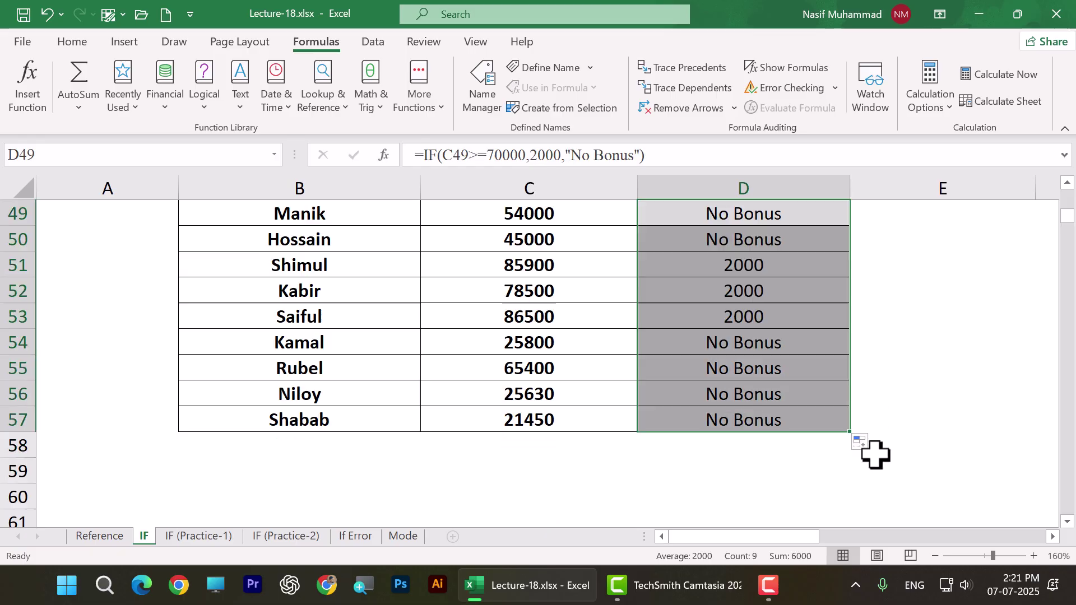
# Replace the value-if-false text in D49's IF formula with "কোনো বোনাস পাবেন না।"
pyautogui.scroll(1, 869, 452)
pyautogui.doubleClick(792, 312)
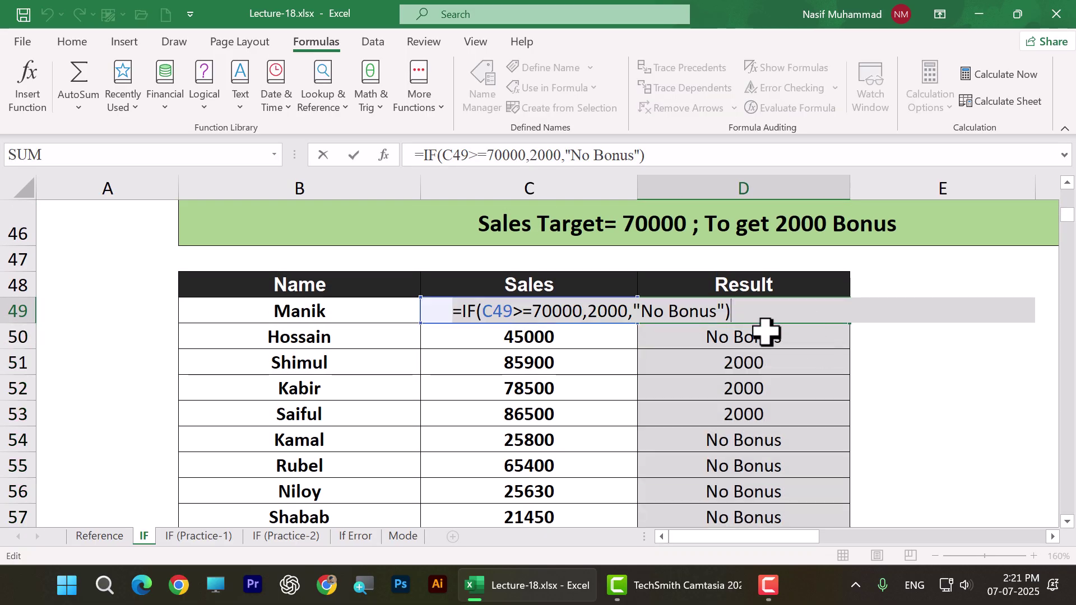
pyautogui.press('Left')
pyautogui.press('Left')
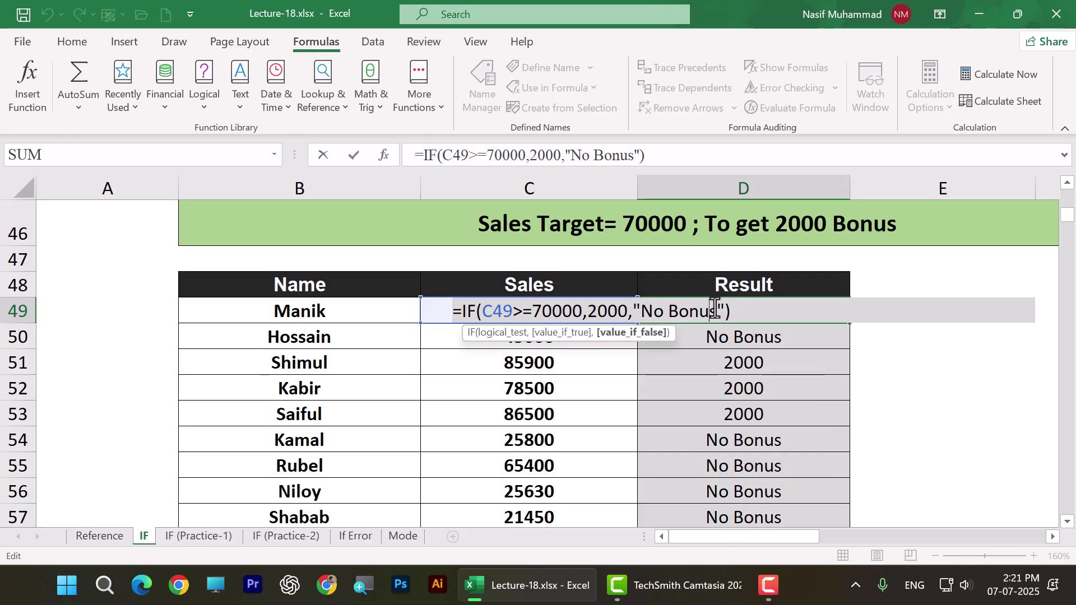
pyautogui.press('BackSpace')
pyautogui.press('BackSpace')
pyautogui.press('BackSpace')
pyautogui.press('BackSpace')
pyautogui.press('BackSpace')
pyautogui.press('BackSpace')
pyautogui.press('BackSpace')
pyautogui.press('BackSpace')
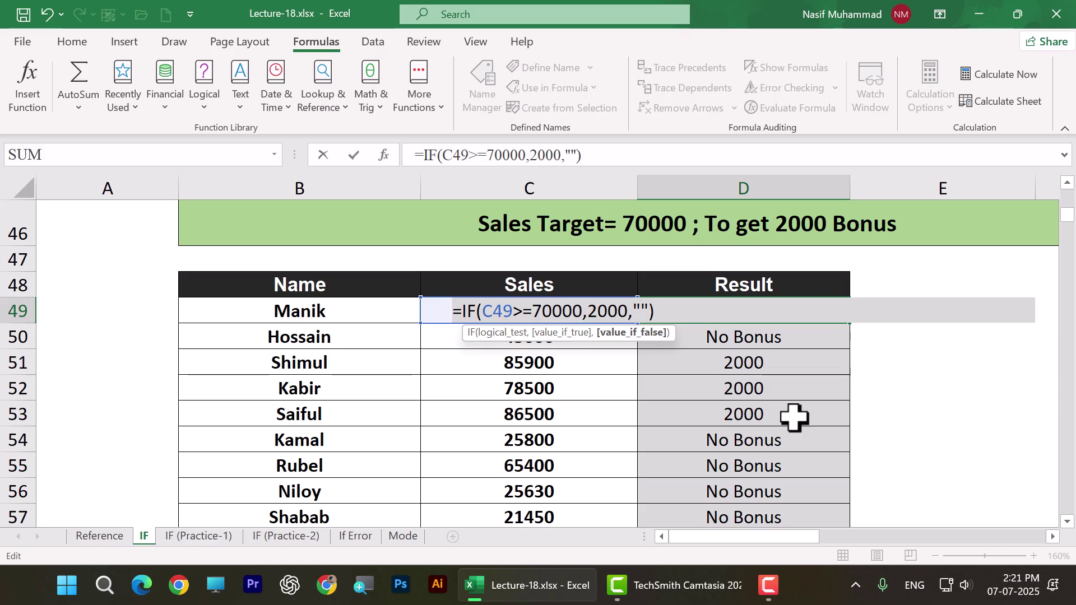
pyautogui.write('কোনো বোনাস পাবেন না।')
pyautogui.press('Return')
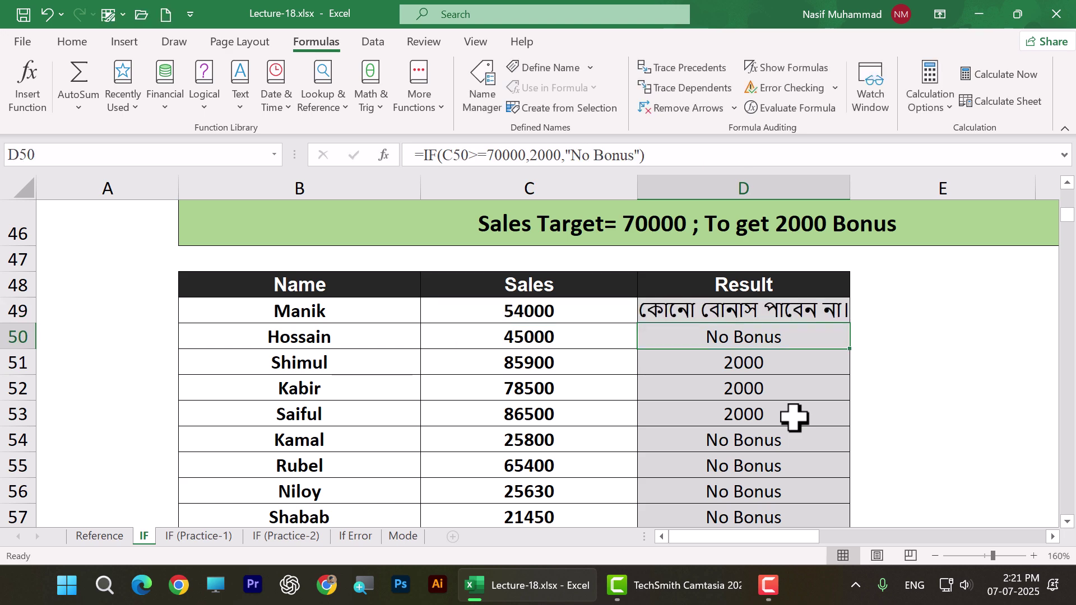
# Copy the formula with the Bengali no-bonus text from D49 down the Result column to D57
pyautogui.click(841, 313)
pyautogui.doubleClick(851, 324)
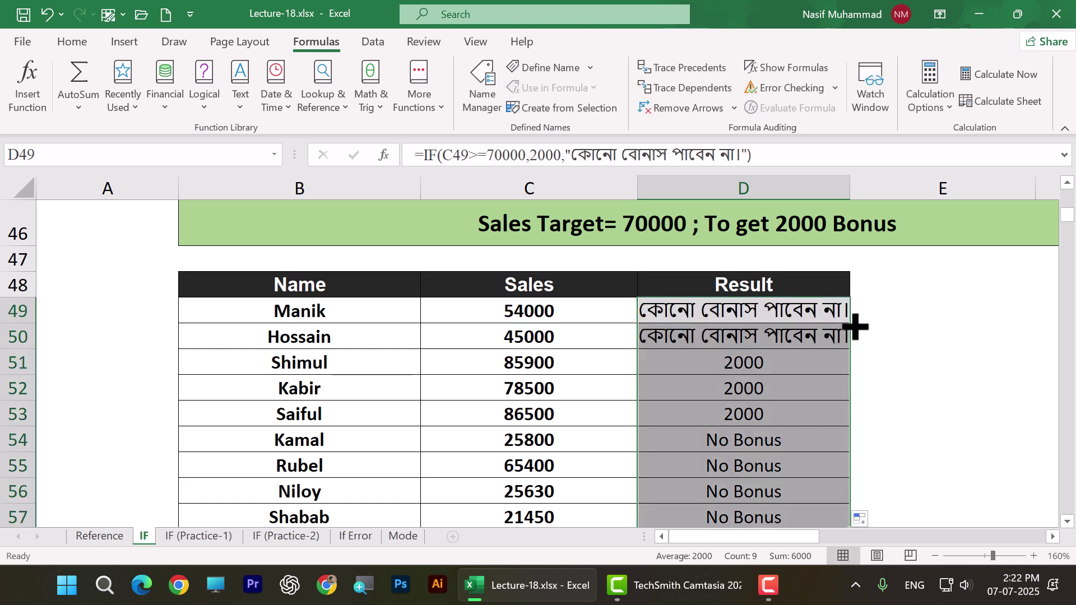
pyautogui.click(897, 388)
pyautogui.scroll(-2, 885, 480)
pyautogui.scroll(1, 886, 481)
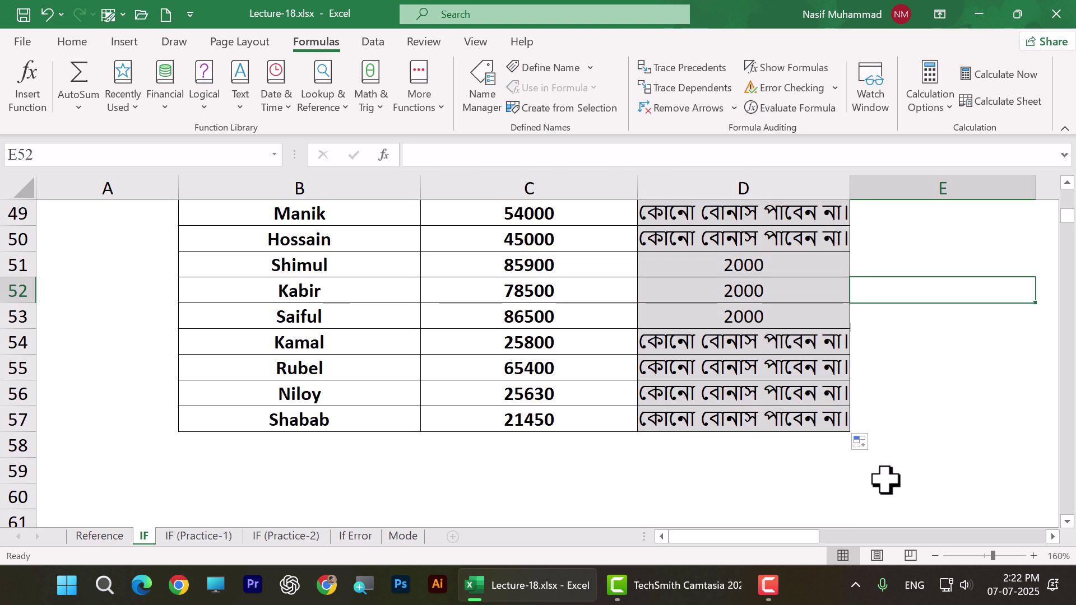
# Set the last employee's sales in C57 to 70000 to test the bonus formula
pyautogui.click(529, 421)
pyautogui.write('70000')
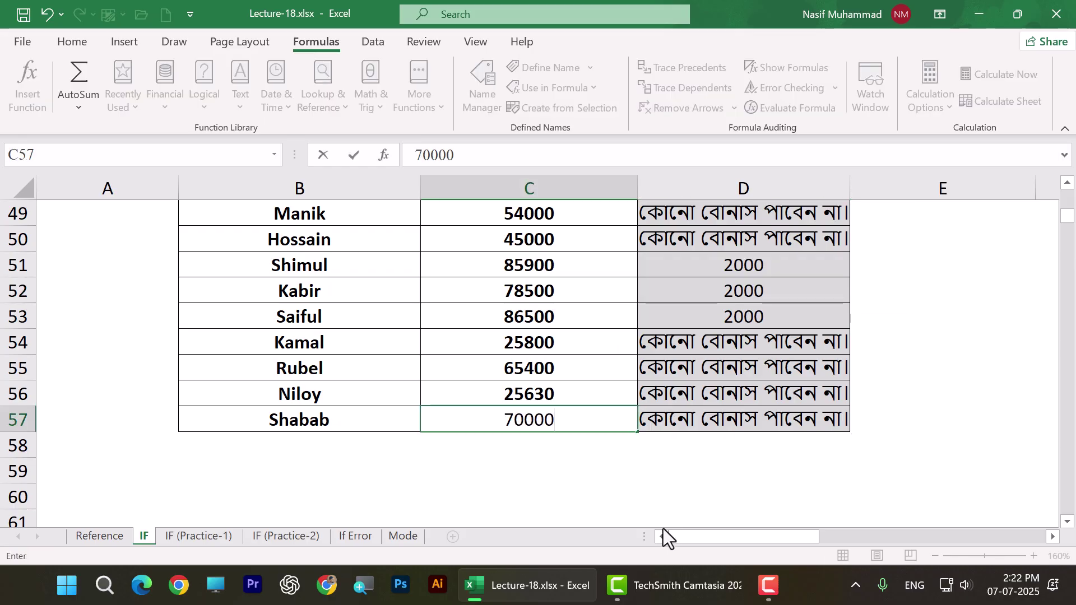
pyautogui.click(691, 486)
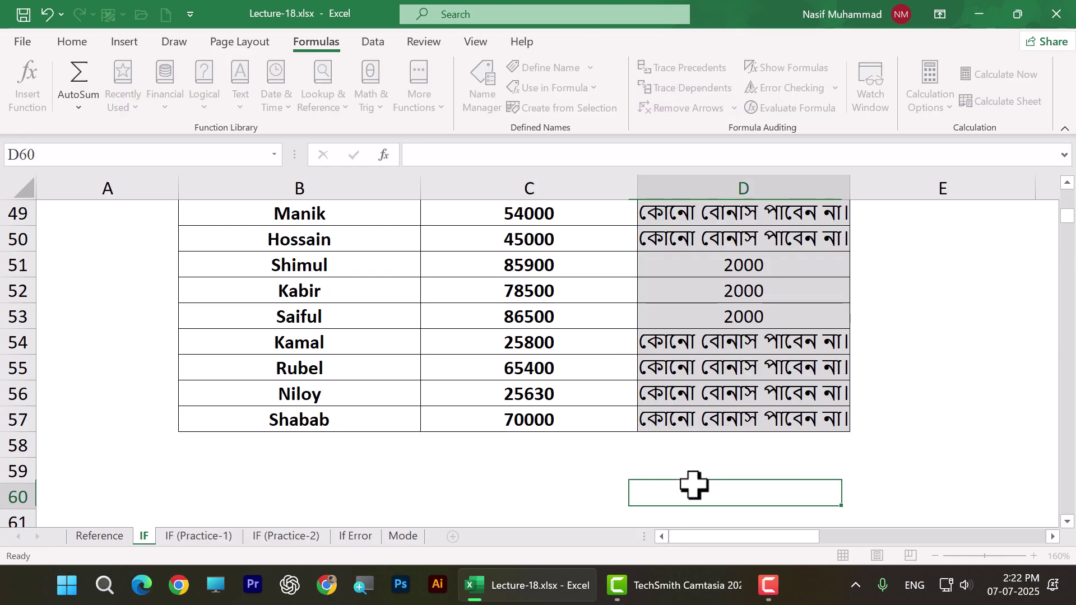
# Set the last employee's sales in C57 to 50000
pyautogui.click(587, 427)
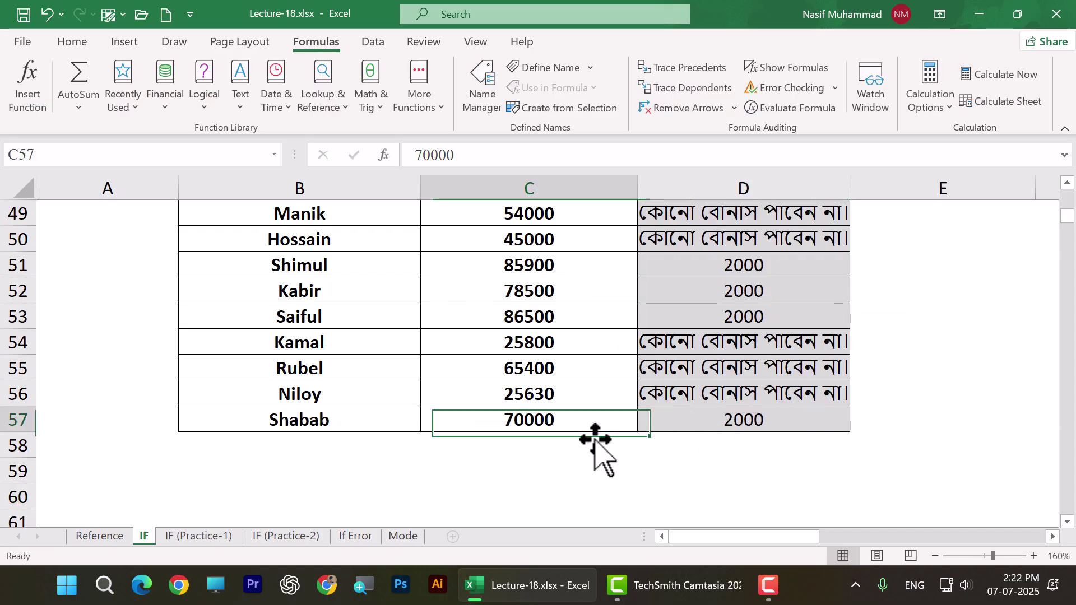
pyautogui.write('50000')
pyautogui.click(625, 479)
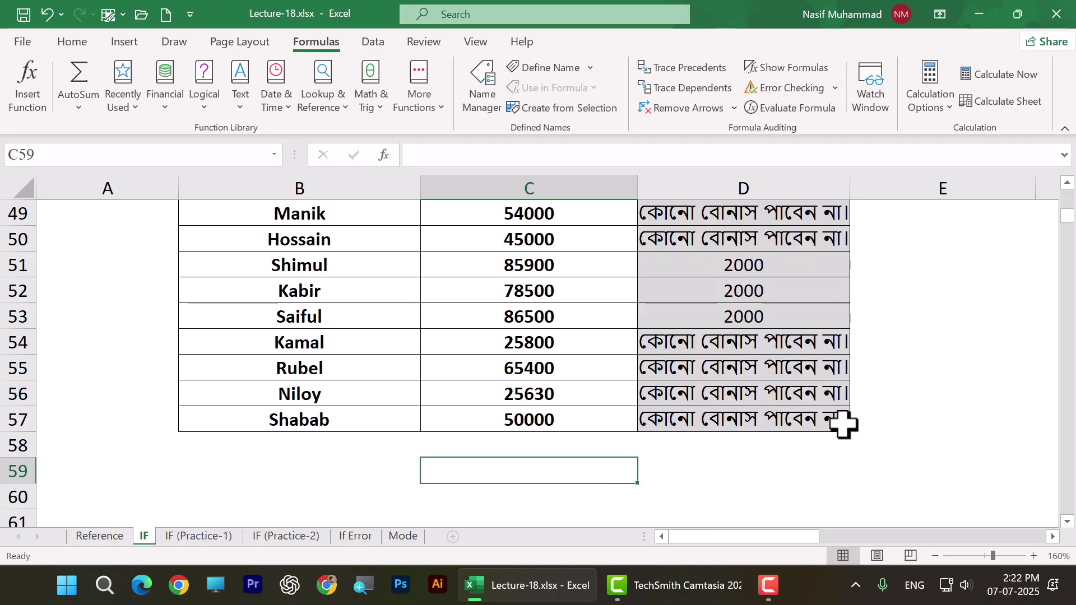
# Review the quoted value-if-false text in D49's IF formula and check the Result column
pyautogui.scroll(2, 831, 435)
pyautogui.click(823, 393)
pyautogui.doubleClick(823, 392)
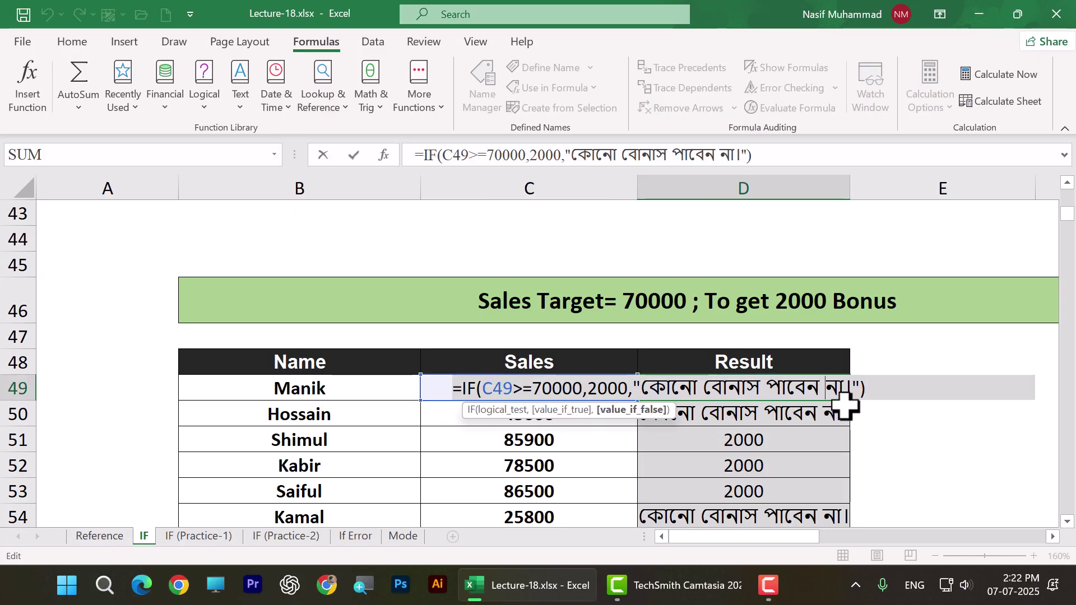
pyautogui.moveTo(639, 387); pyautogui.dragTo(848, 409)
pyautogui.click(848, 409)
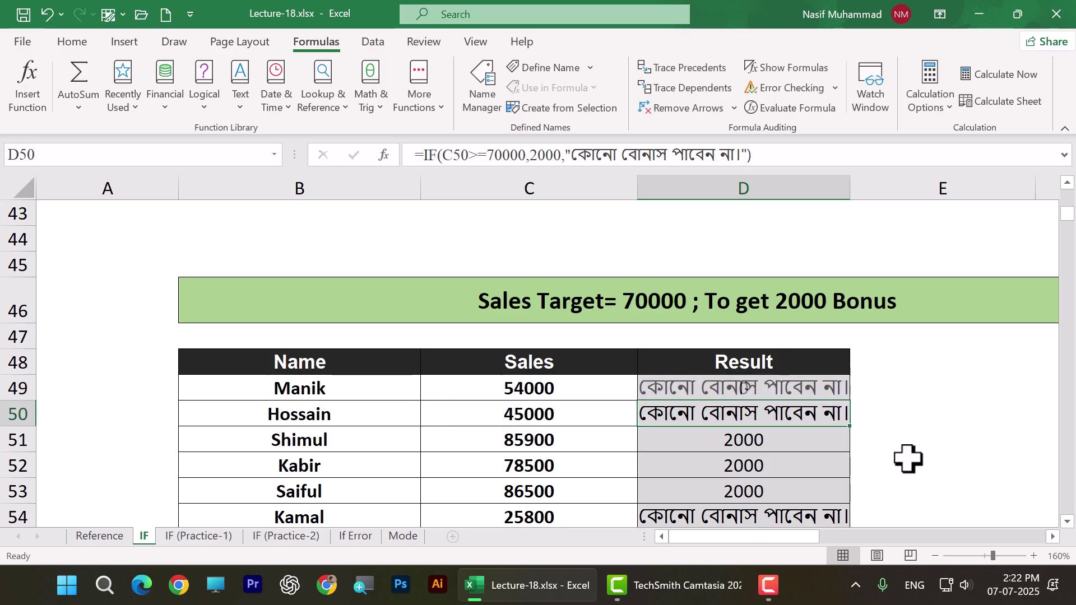
pyautogui.click(856, 468)
pyautogui.scroll(-1, 387, 490)
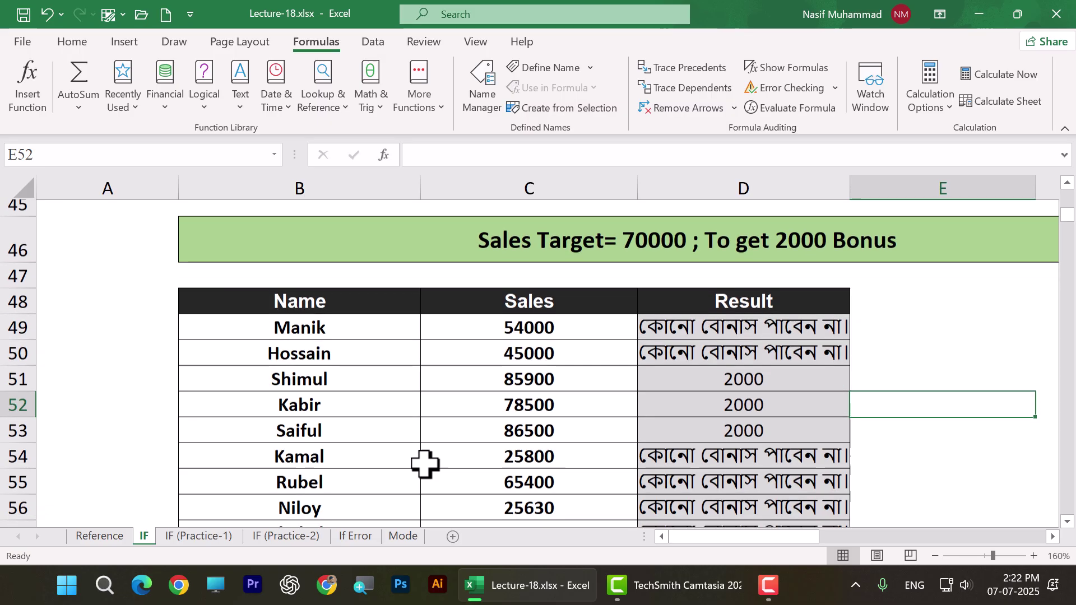
# Open the IF (Practice-1) worksheet at its first exercise, the product price discount
pyautogui.click(223, 538)
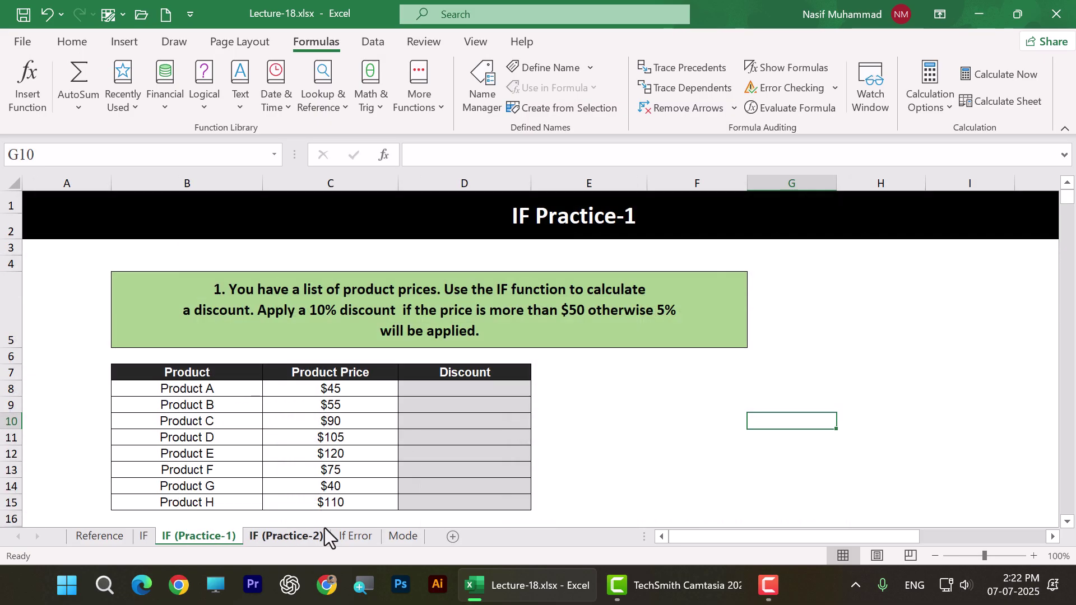
pyautogui.click(656, 467)
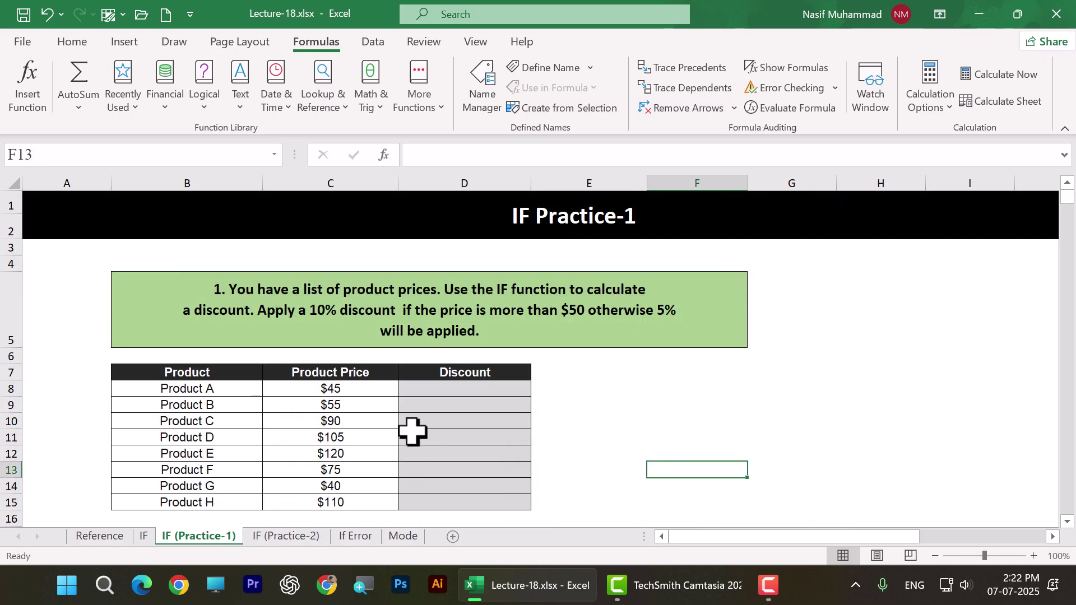
pyautogui.scroll(-1, 413, 433)
pyautogui.scroll(2, 413, 409)
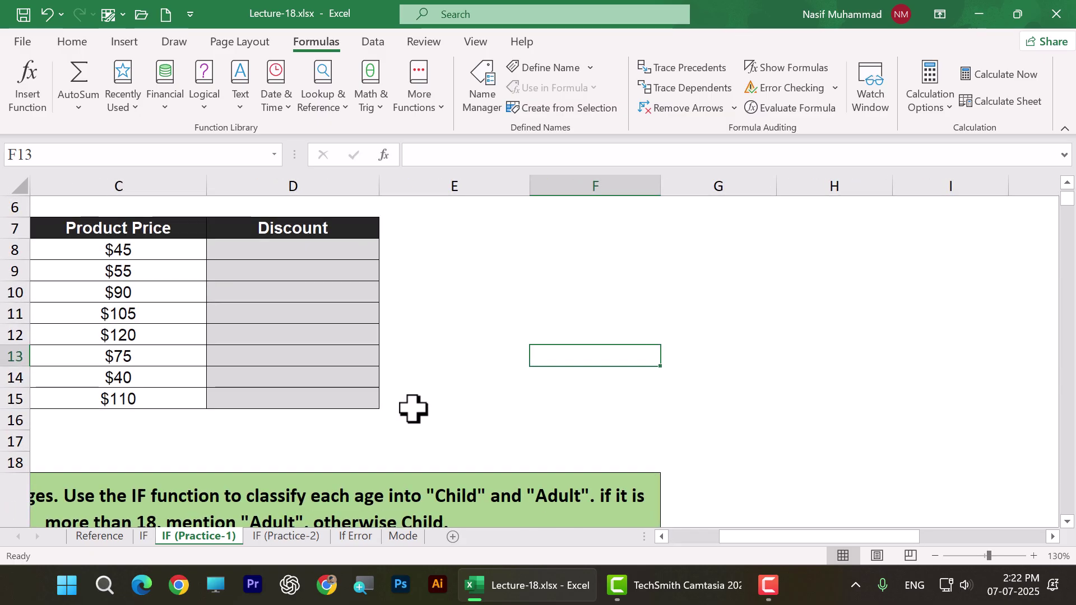
pyautogui.moveTo(759, 542); pyautogui.dragTo(695, 540)
pyautogui.scroll(2, 590, 421)
pyautogui.scroll(-1, 589, 421)
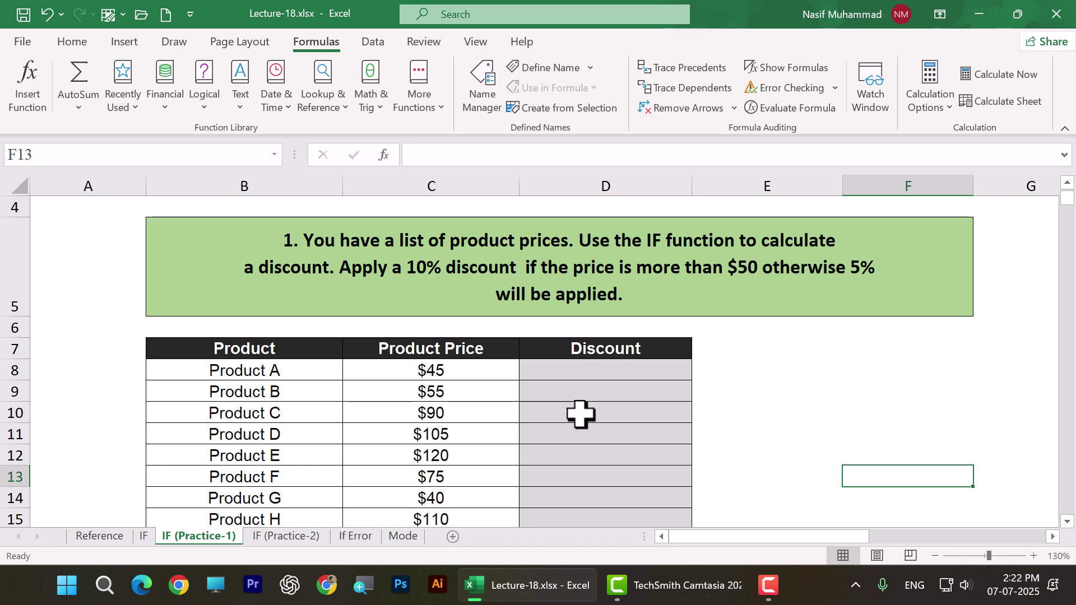
# Read exercise 1's discount rule in B5 and examine the Product Price and Discount columns it applies to
pyautogui.scroll(1, 587, 418)
pyautogui.scroll(-1, 586, 416)
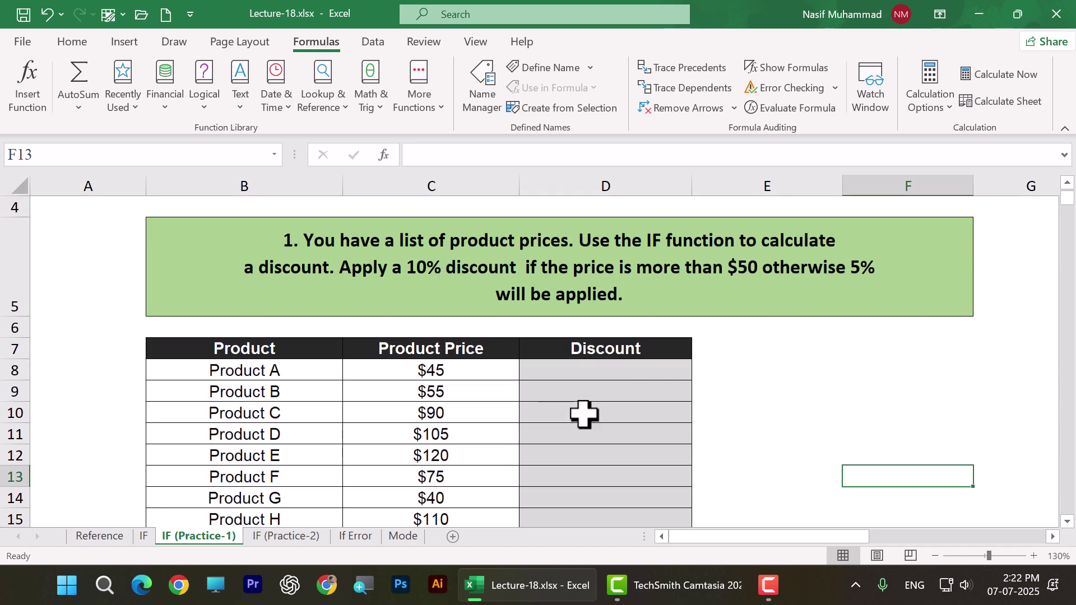
pyautogui.scroll(1, 585, 412)
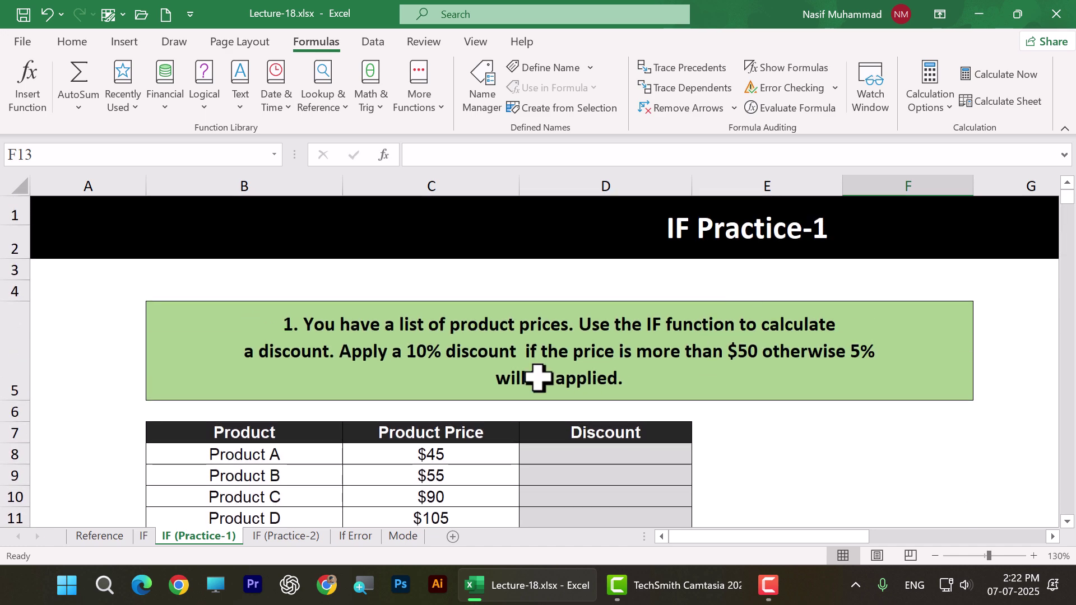
pyautogui.scroll(-1, 508, 370)
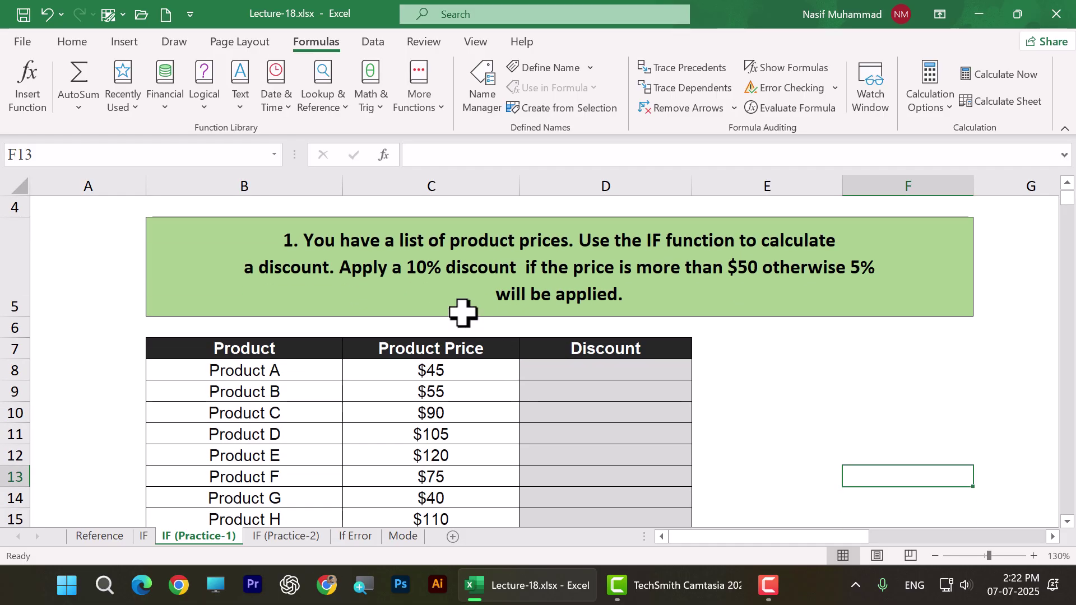
pyautogui.scroll(-1, 252, 383)
pyautogui.scroll(1, 414, 300)
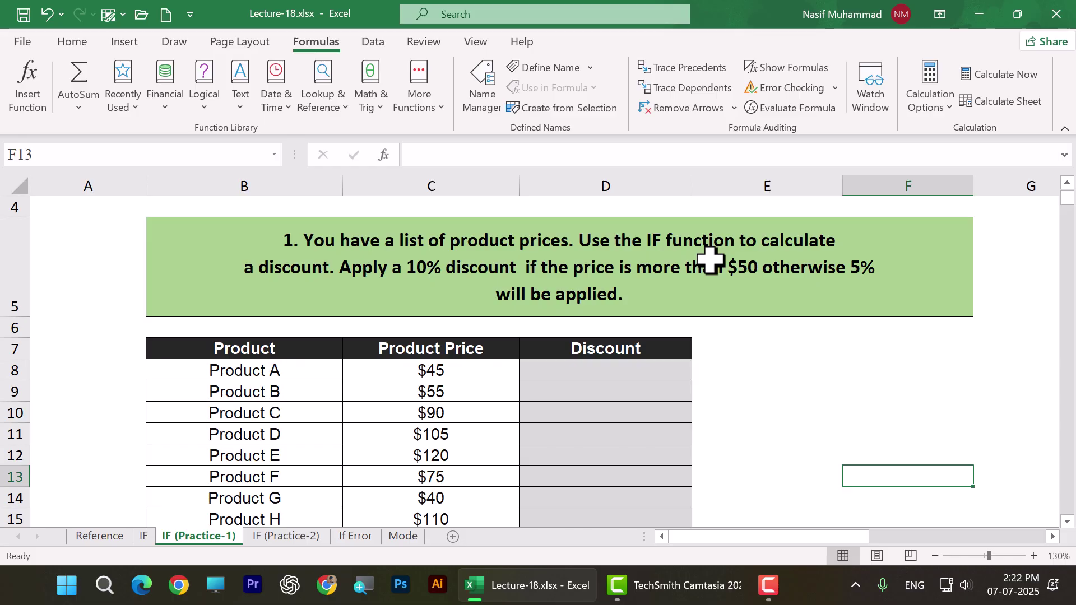
pyautogui.moveTo(433, 365); pyautogui.dragTo(451, 478)
pyautogui.click(360, 281)
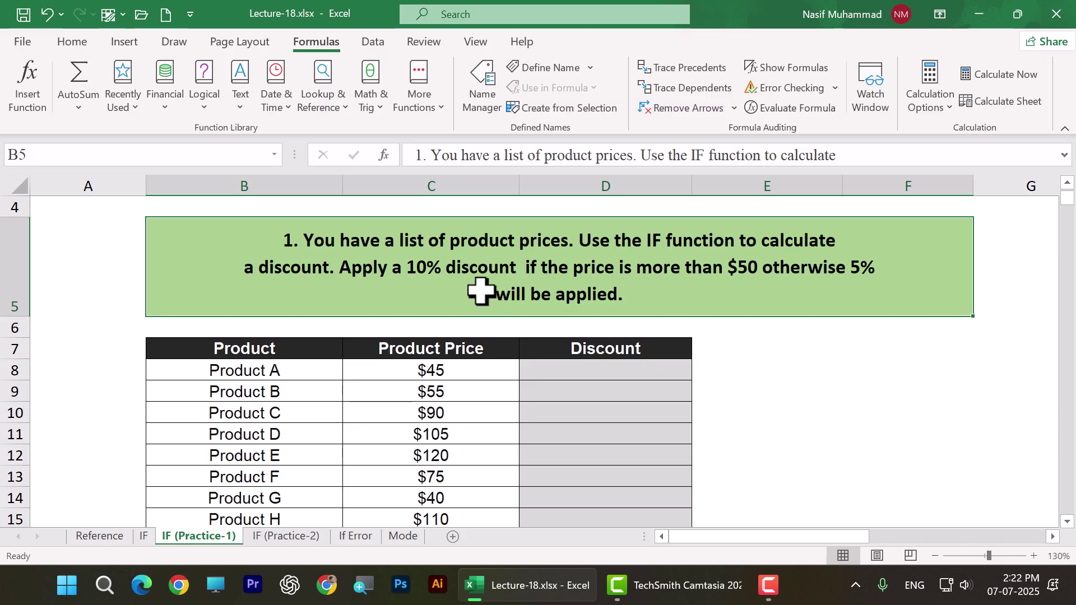
pyautogui.moveTo(580, 372); pyautogui.dragTo(586, 477)
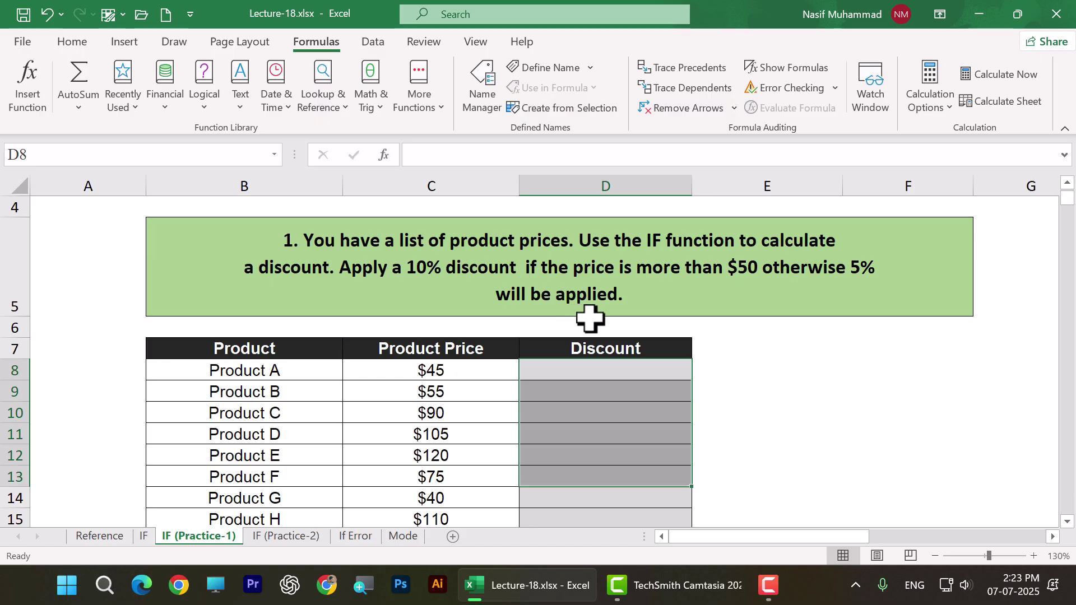
pyautogui.click(596, 370)
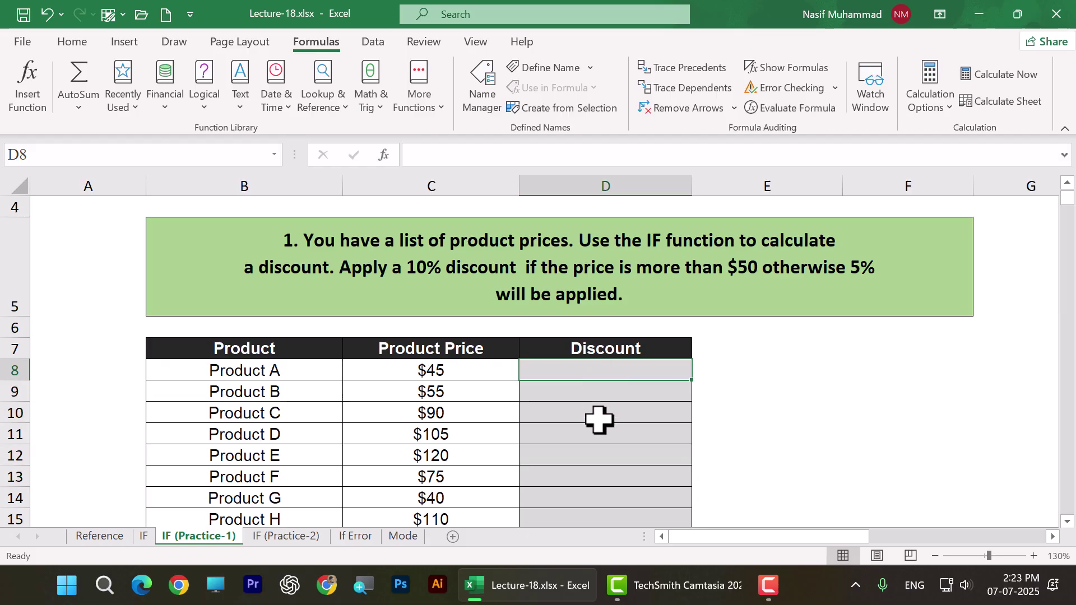
pyautogui.moveTo(596, 375); pyautogui.dragTo(601, 474)
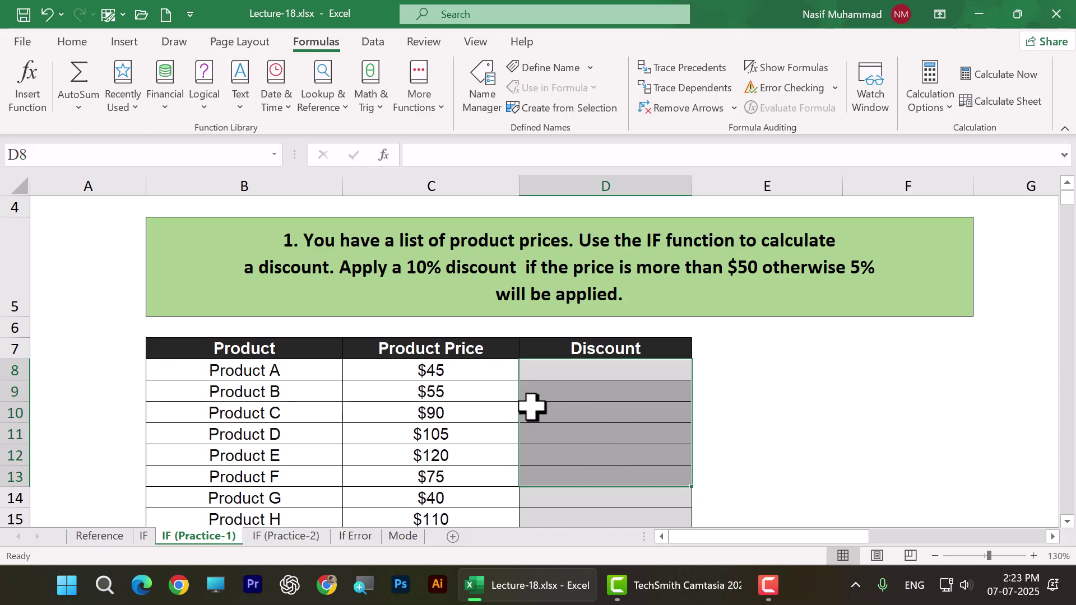
pyautogui.scroll(-1, 533, 409)
pyautogui.moveTo(461, 230); pyautogui.dragTo(471, 375)
pyautogui.click(582, 229)
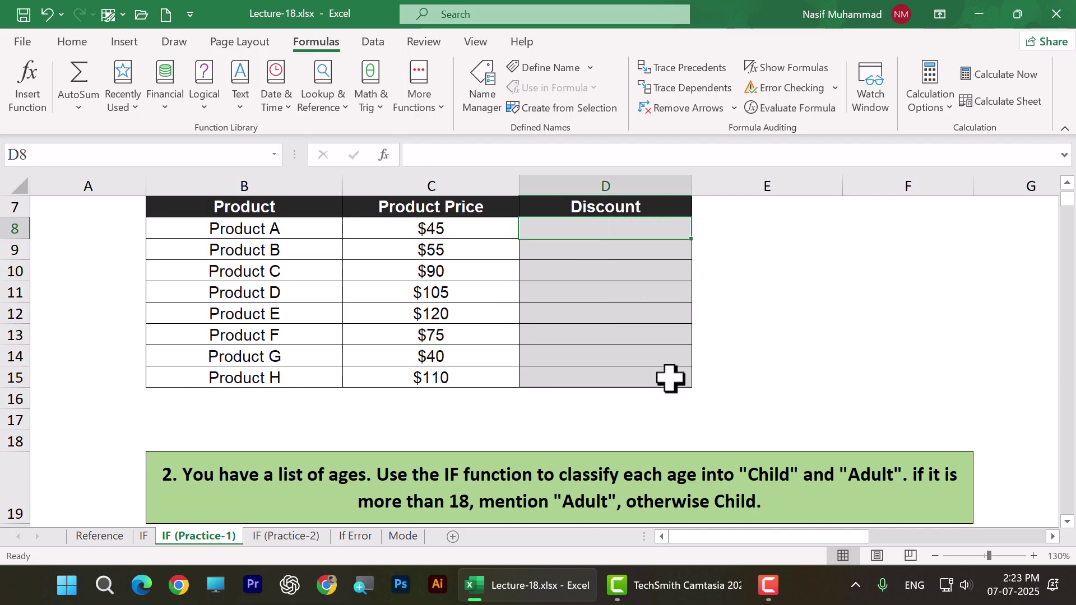
pyautogui.write('=')
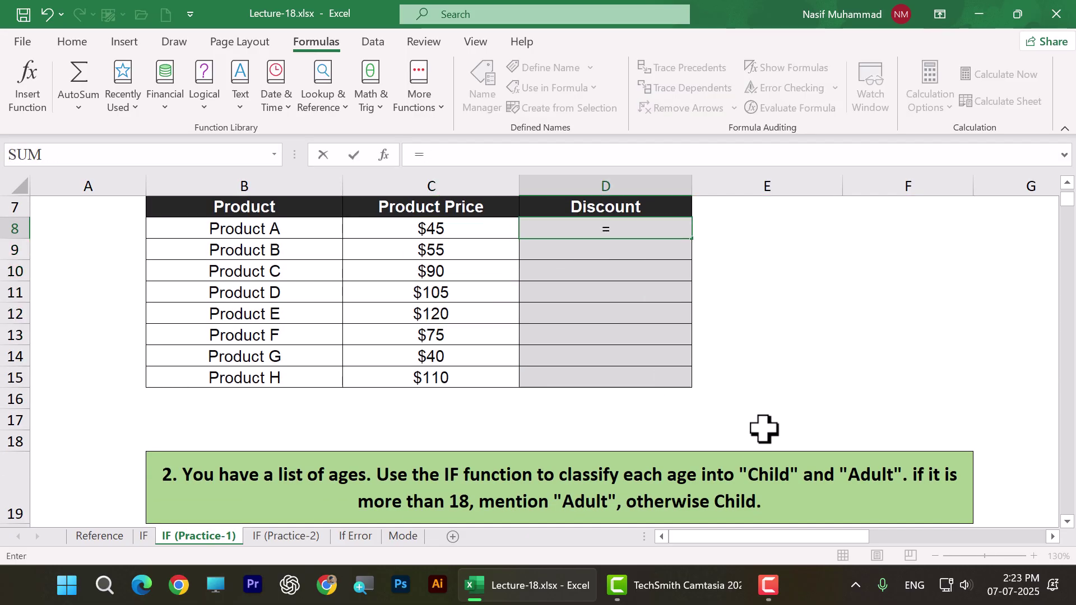
pyautogui.press('Escape')
pyautogui.click(799, 317)
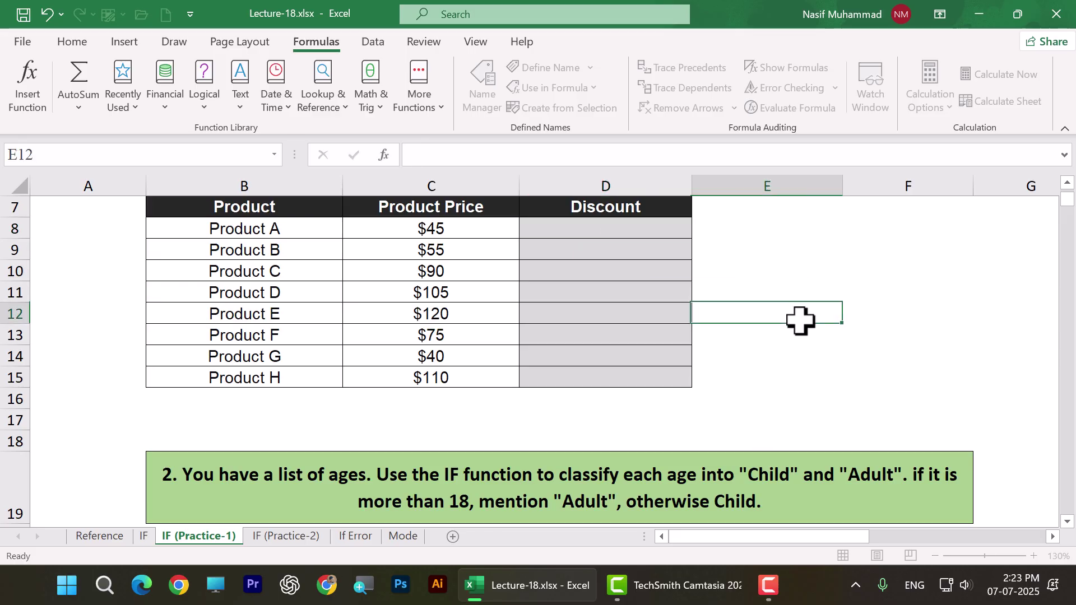
pyautogui.scroll(1, 598, 337)
pyautogui.click(466, 370)
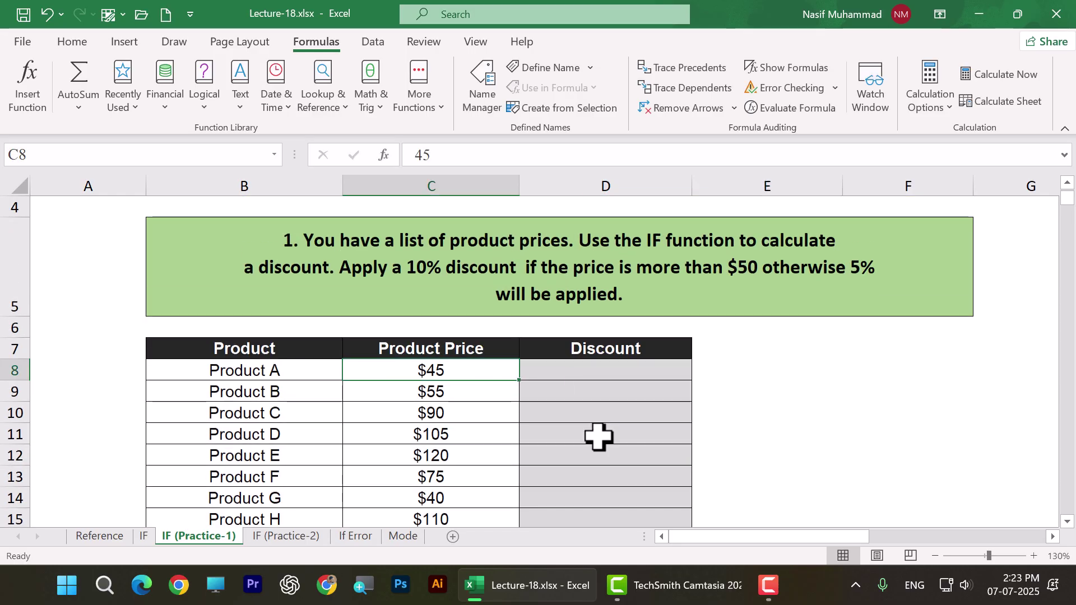
pyautogui.click(613, 372)
pyautogui.write('5')
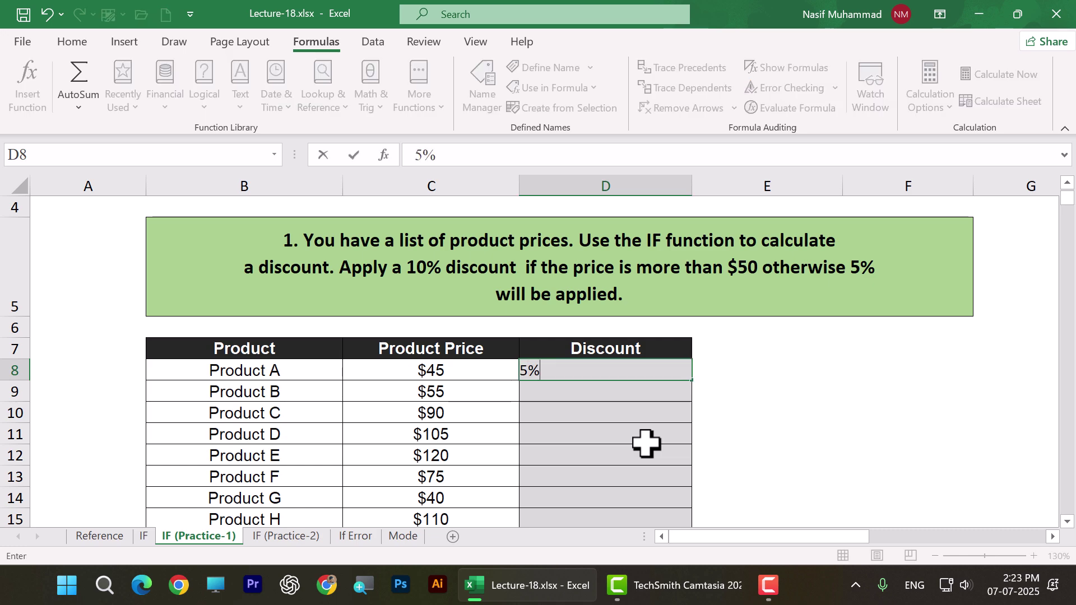
pyautogui.press('Escape')
pyautogui.click(750, 438)
# Begin an IF formula in D8 that tests whether Product A's price in C8 is greater than 50
pyautogui.click(621, 373)
pyautogui.scroll(-1, 649, 433)
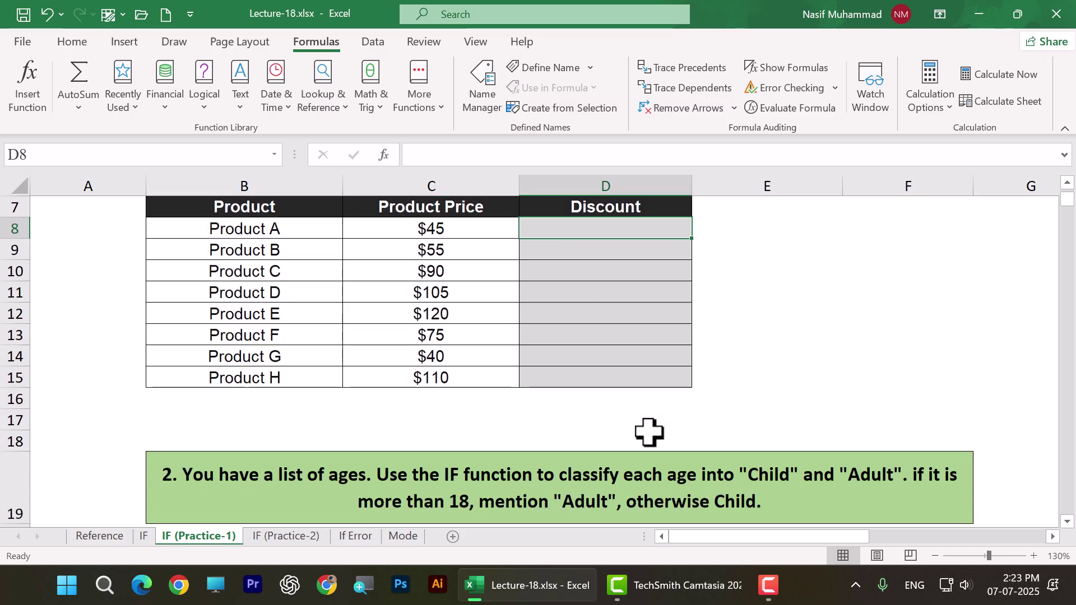
pyautogui.write('=हा')
pyautogui.press('BackSpace')
pyautogui.press('BackSpace')
pyautogui.press('BackSpace')
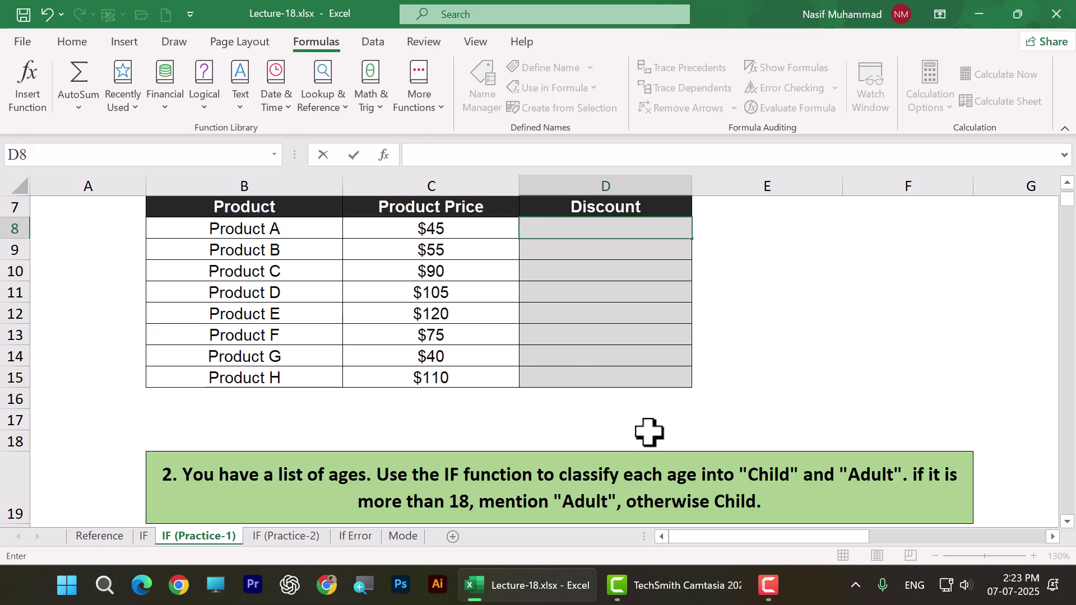
pyautogui.write('=IF(')
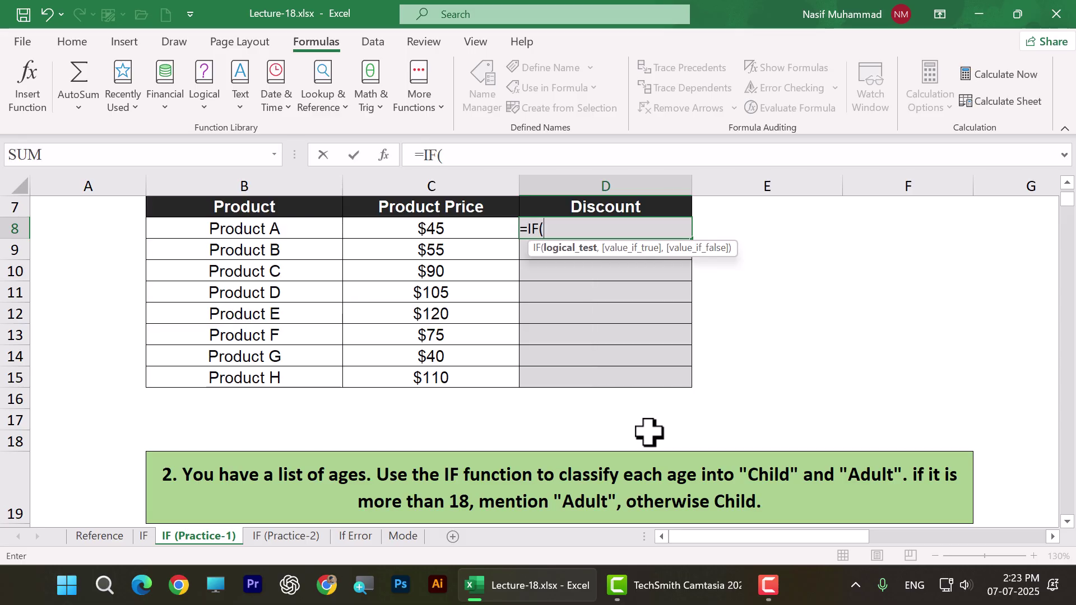
pyautogui.click(474, 220)
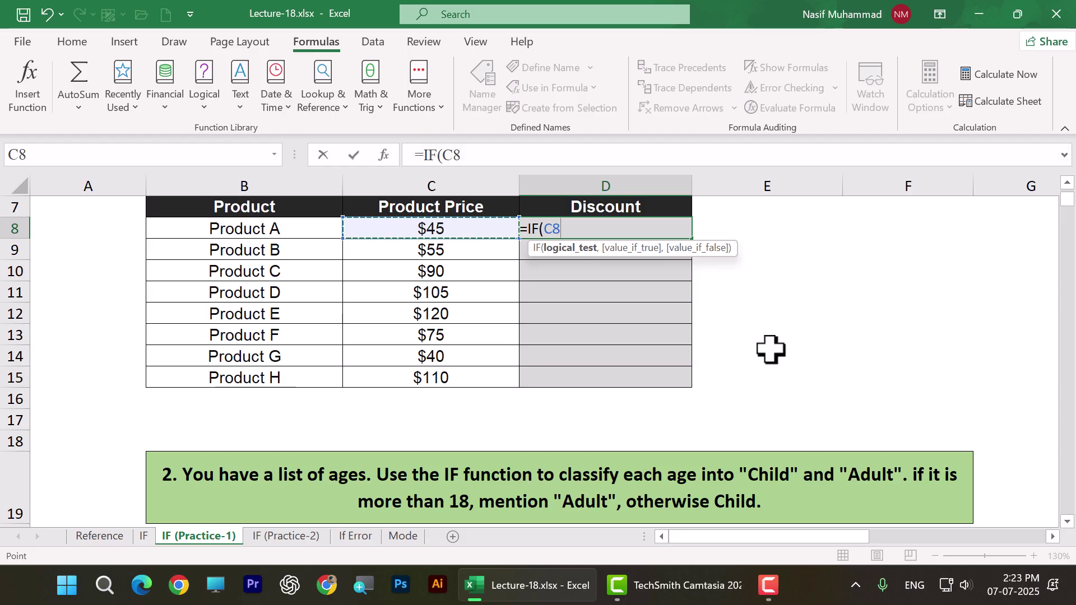
pyautogui.scroll(2, 772, 343)
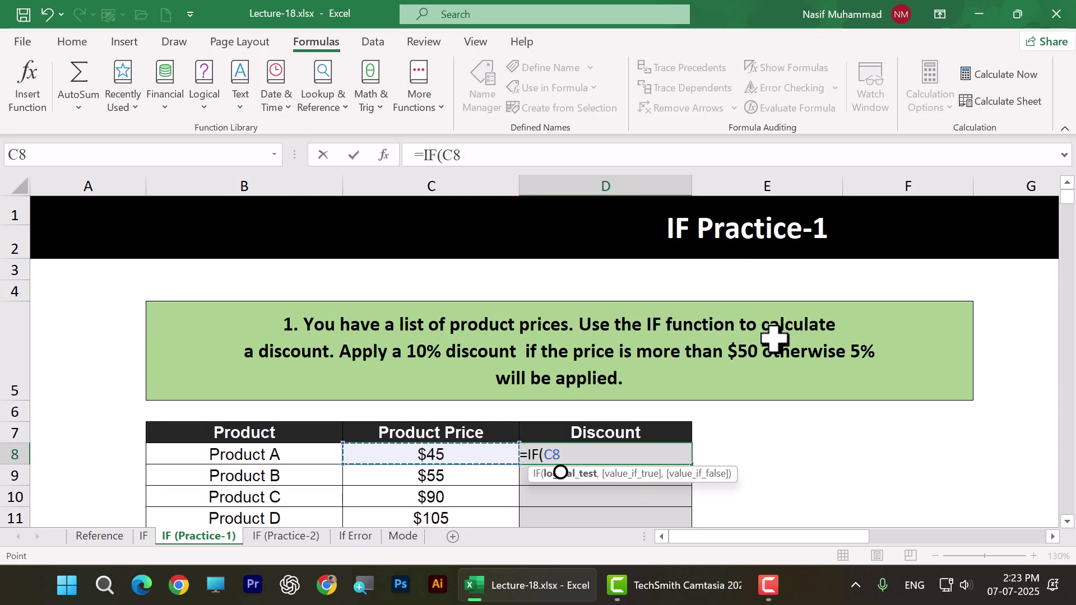
pyautogui.scroll(-1, 775, 340)
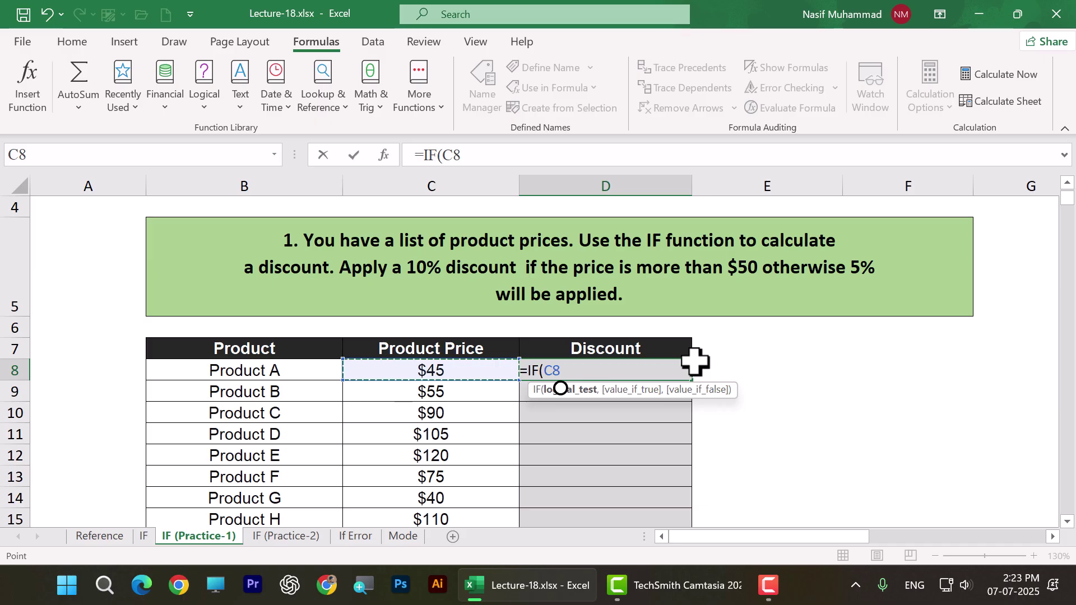
pyautogui.write('>')
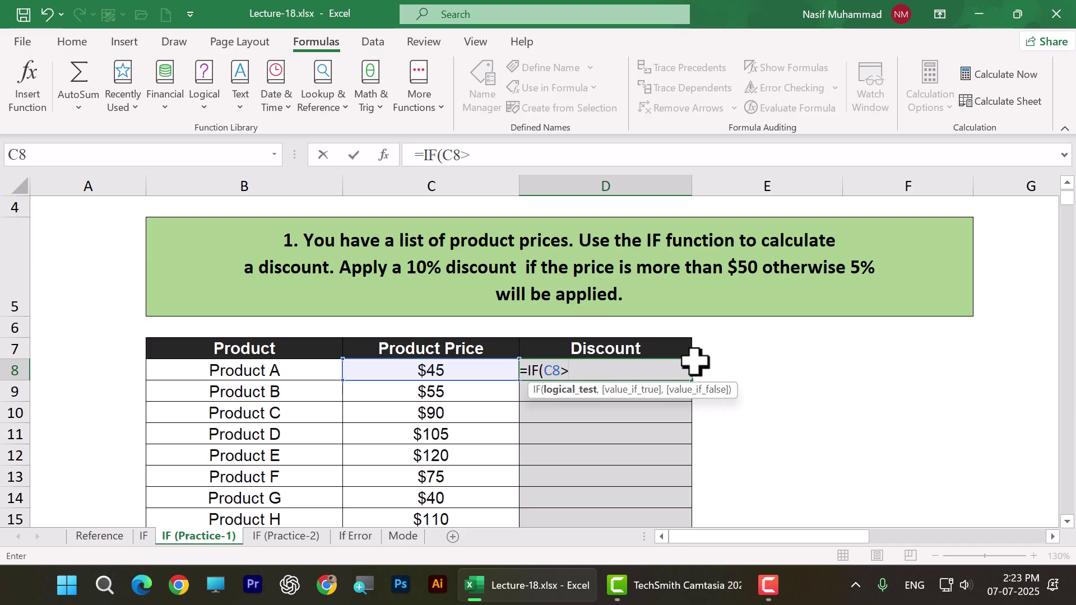
pyautogui.write('$')
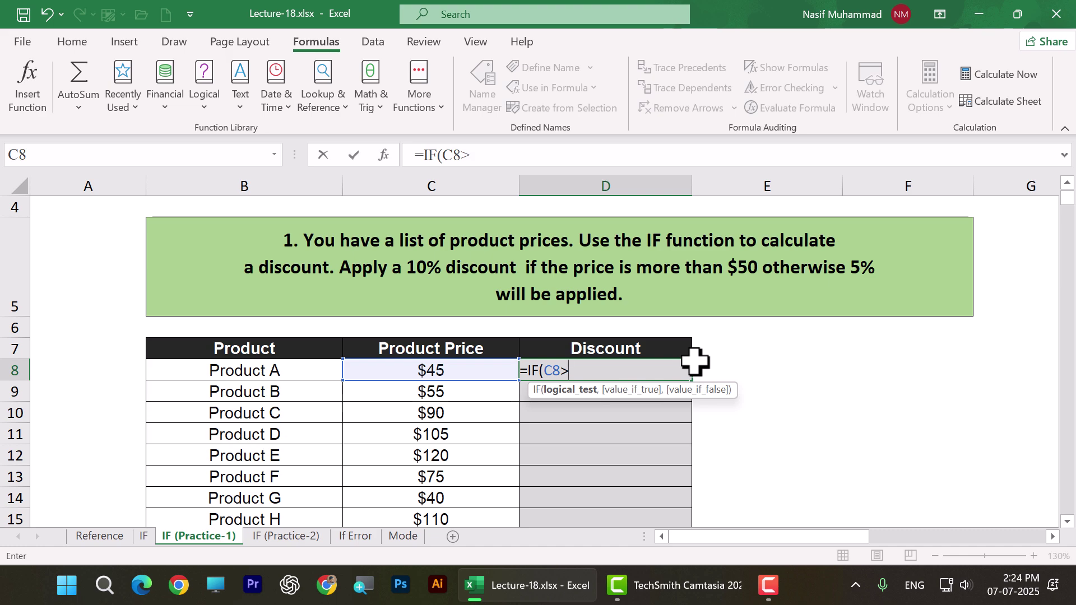
pyautogui.write('50')
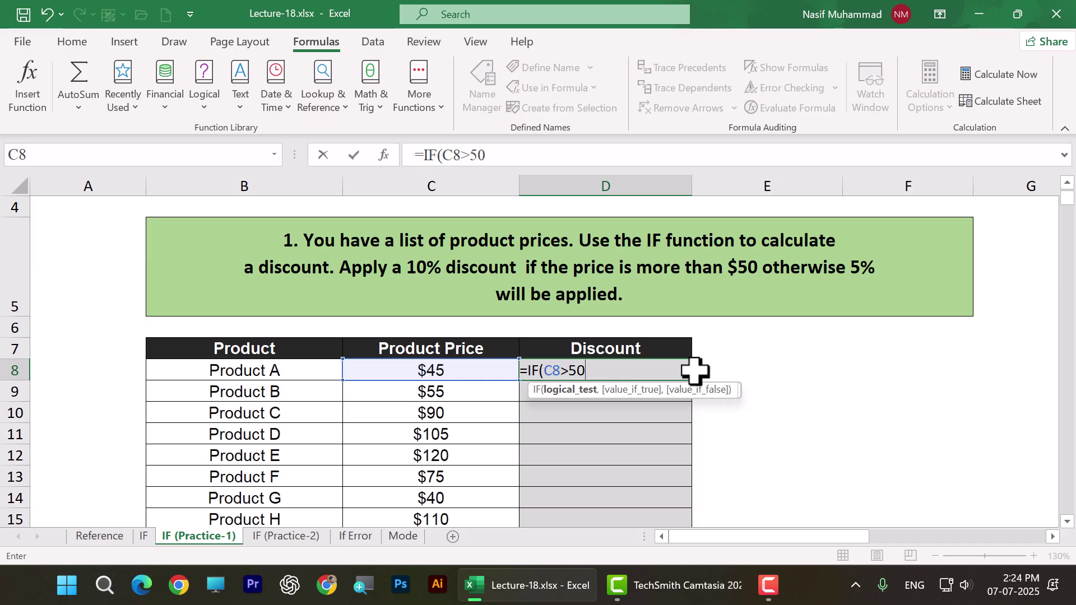
# Complete D8's IF formula with the quoted text "10%" as value if true and "5%" as value if false
pyautogui.write(',10%')
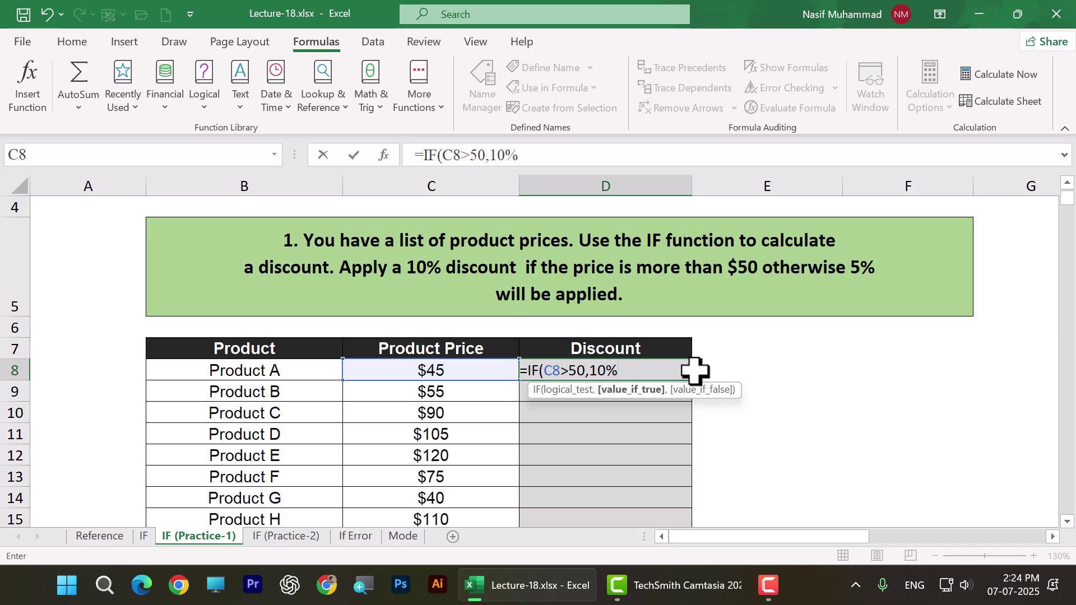
pyautogui.press('BackSpace')
pyautogui.press('BackSpace')
pyautogui.press('BackSpace')
pyautogui.write('"10%","5')
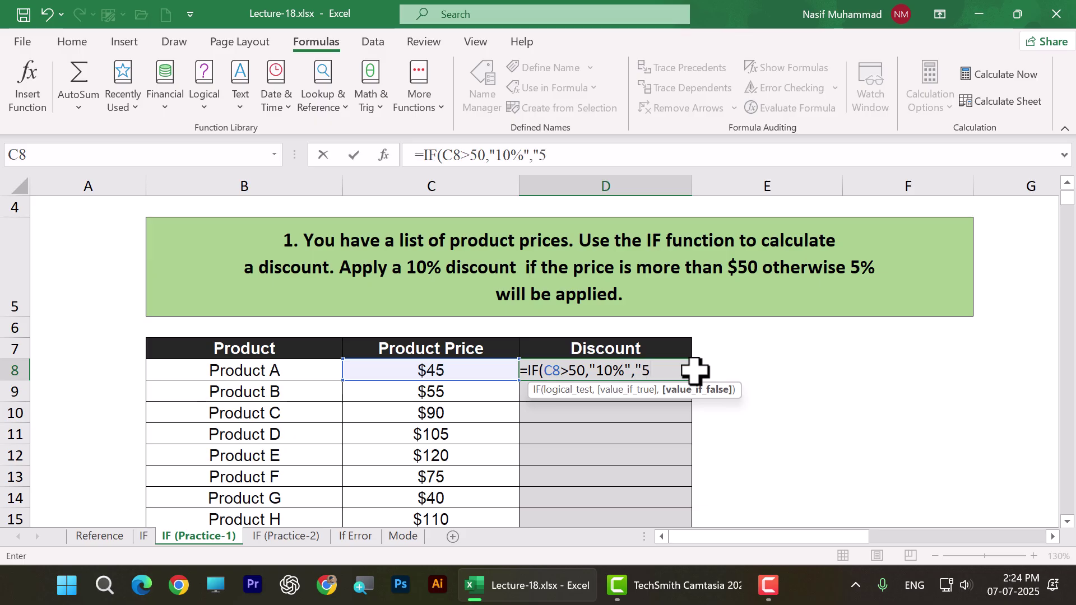
pyautogui.write('%"')
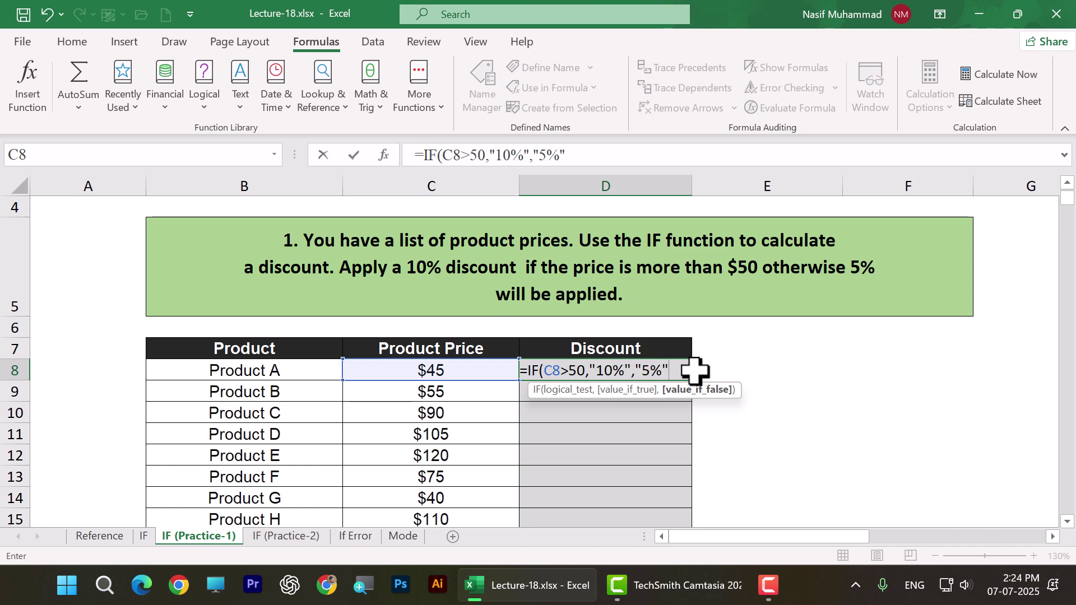
pyautogui.write(')')
pyautogui.press('Return')
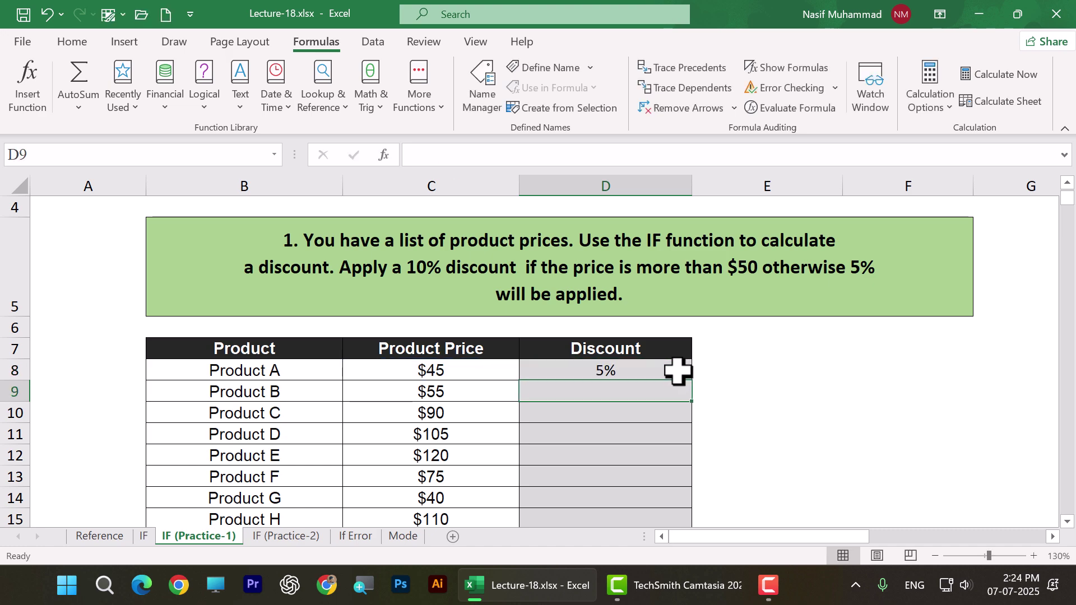
# Fill the discount formula from D8 down through Product H in D15
pyautogui.click(680, 370)
pyautogui.doubleClick(692, 380)
pyautogui.scroll(-2, 707, 418)
pyautogui.scroll(2, 707, 417)
pyautogui.click(617, 371)
pyautogui.moveTo(617, 371); pyautogui.dragTo(617, 399)
# Remove the quotation marks around both percentages in D8's formula, making it =IF(C8>50,10%,5%)
pyautogui.doubleClick(622, 250)
pyautogui.press('Left')
pyautogui.press('Left')
pyautogui.press('Left')
pyautogui.press('BackSpace')
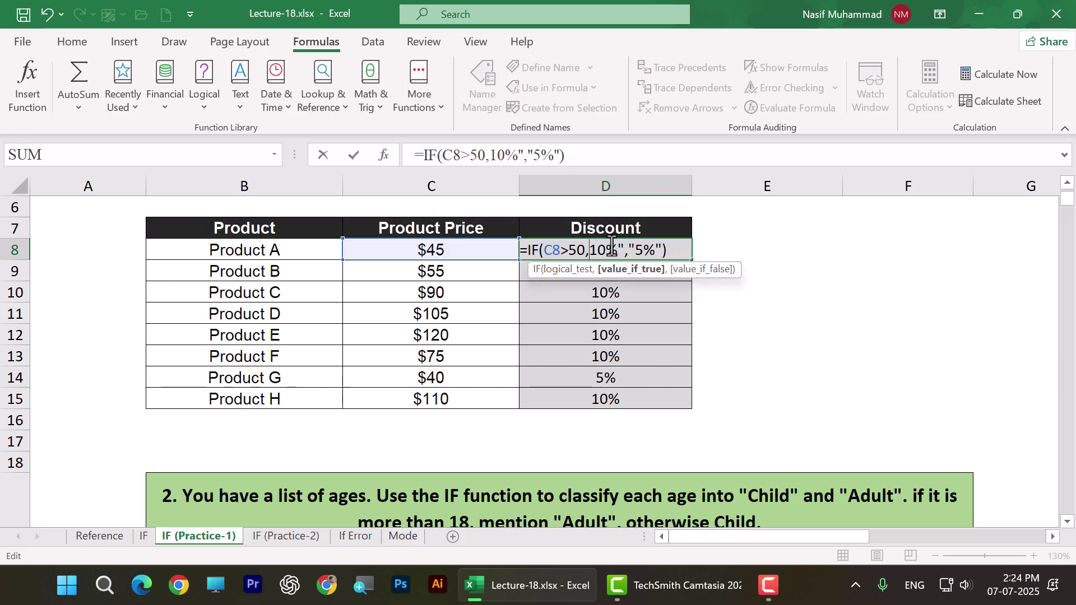
pyautogui.click(622, 250)
pyautogui.press('BackSpace')
pyautogui.click(626, 246)
pyautogui.press('BackSpace')
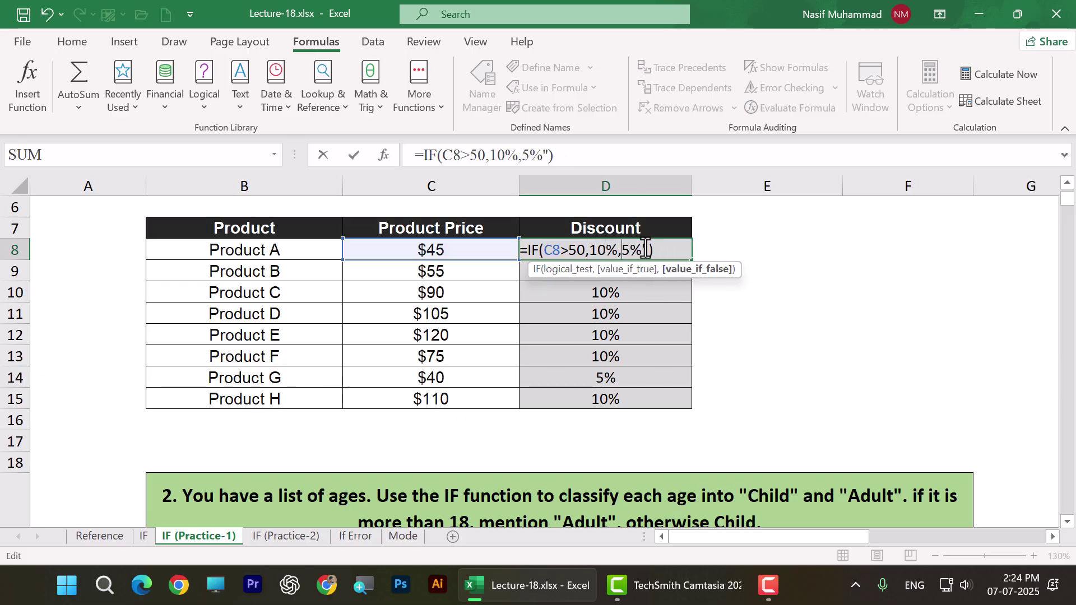
pyautogui.click(647, 251)
pyautogui.press('BackSpace')
pyautogui.press('Return')
# Fill the unquoted discount formula from D8 down through D15, replacing the text versions
pyautogui.click(647, 250)
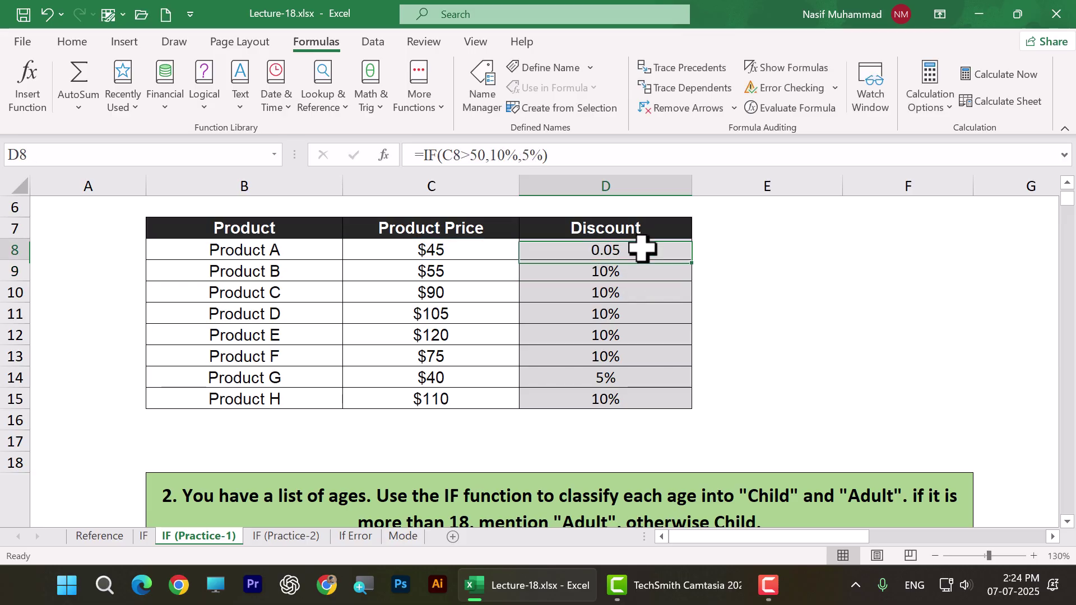
pyautogui.doubleClick(691, 258)
pyautogui.moveTo(644, 258); pyautogui.dragTo(644, 399)
pyautogui.click(728, 335)
pyautogui.moveTo(668, 250); pyautogui.dragTo(656, 405)
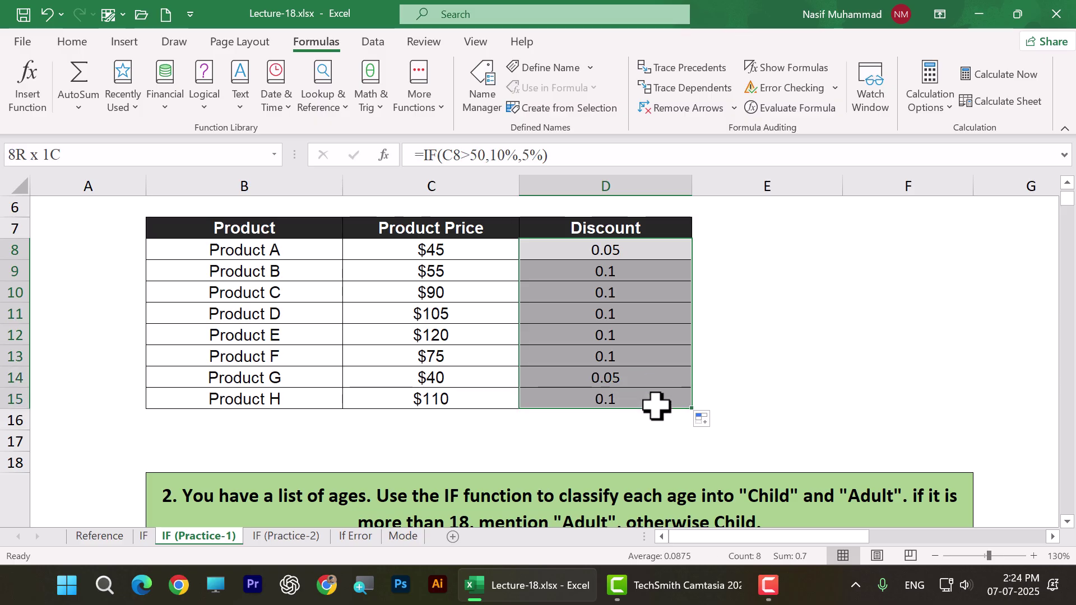
pyautogui.click(793, 360)
# Apply the Percentage number format to the discounts in D8:D15
pyautogui.moveTo(658, 250); pyautogui.dragTo(658, 390)
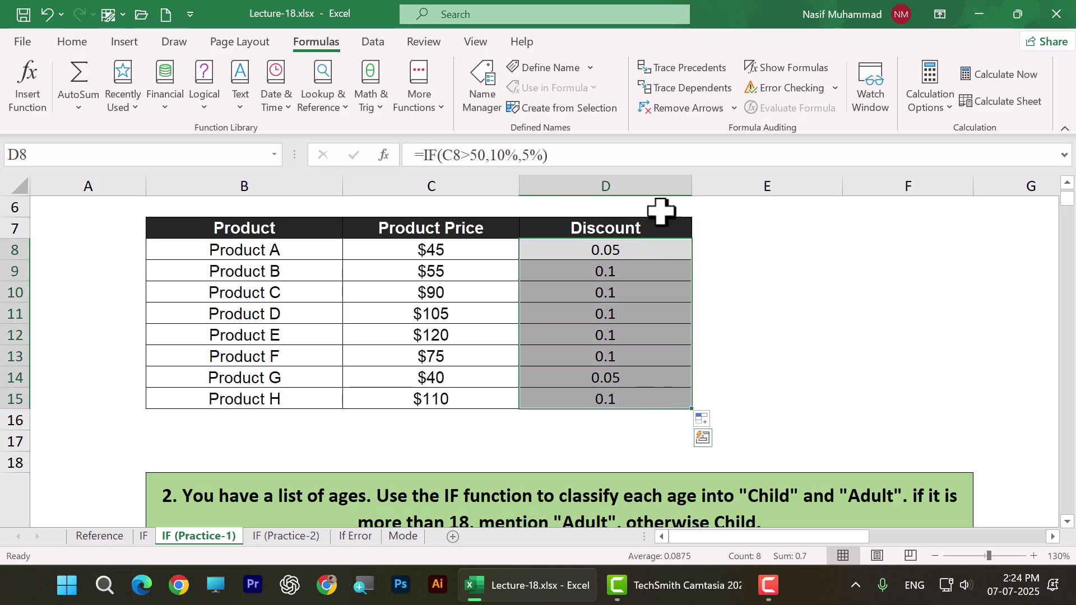
pyautogui.click(75, 38)
pyautogui.click(563, 101)
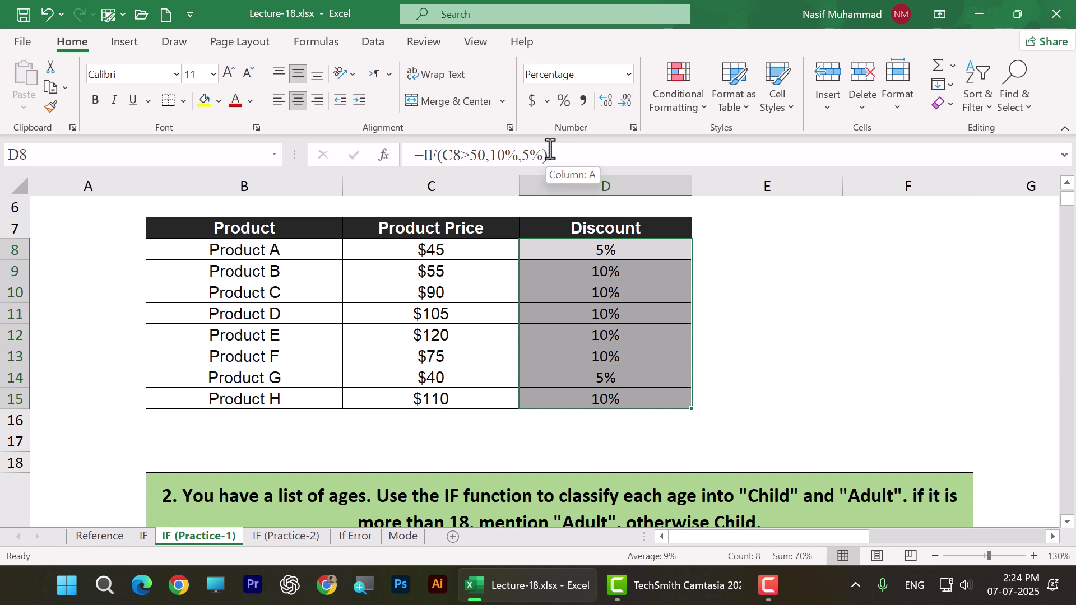
# Switch the discounts in D8:D15 to the General number format and back to Percentage
pyautogui.click(628, 75)
pyautogui.click(624, 102)
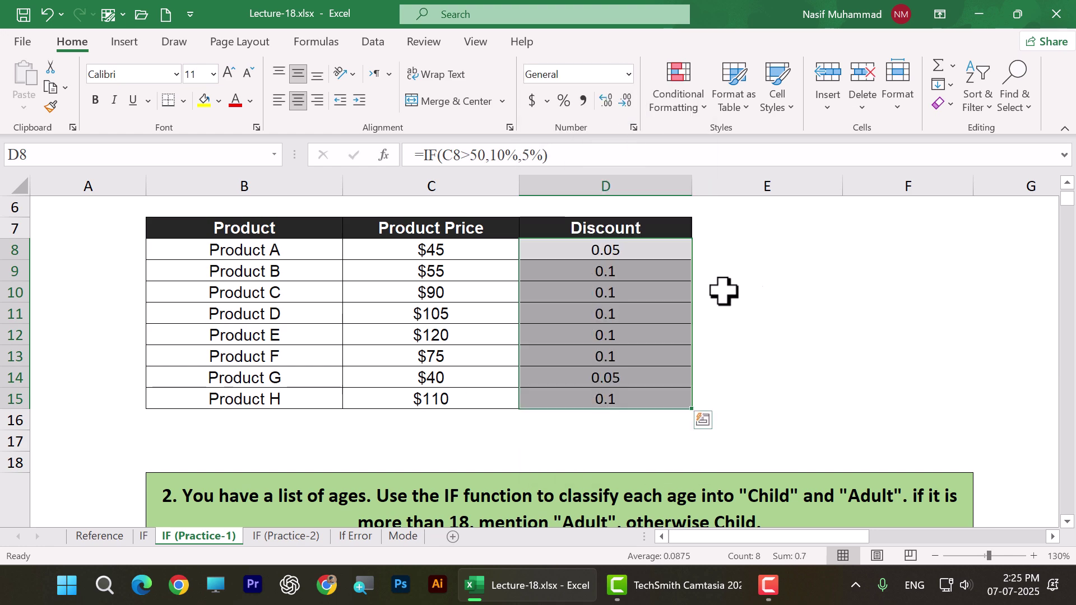
pyautogui.click(564, 105)
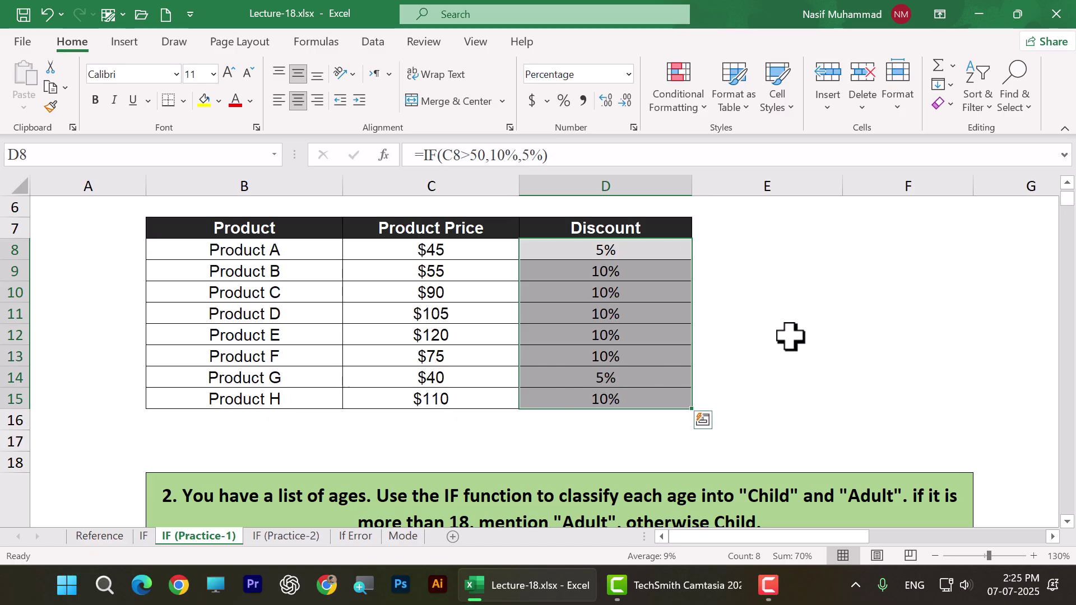
pyautogui.click(764, 333)
pyautogui.moveTo(615, 247); pyautogui.dragTo(619, 398)
pyautogui.click(752, 378)
# Read exercise 2's age classification rule in row 19 and examine the Age and Category columns it applies to
pyautogui.scroll(-4, 750, 403)
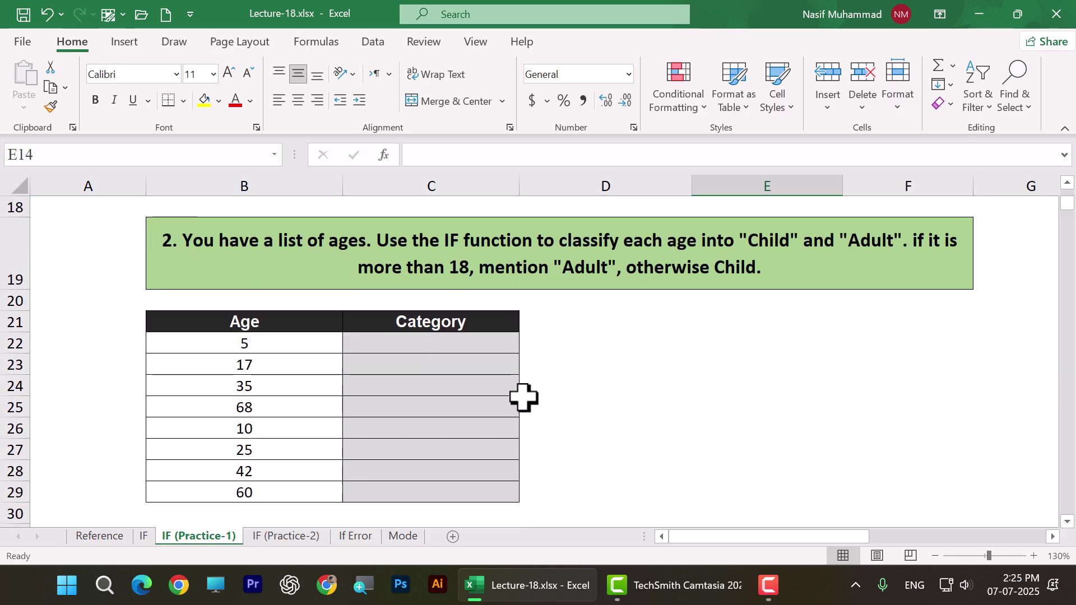
pyautogui.moveTo(307, 344); pyautogui.dragTo(304, 500)
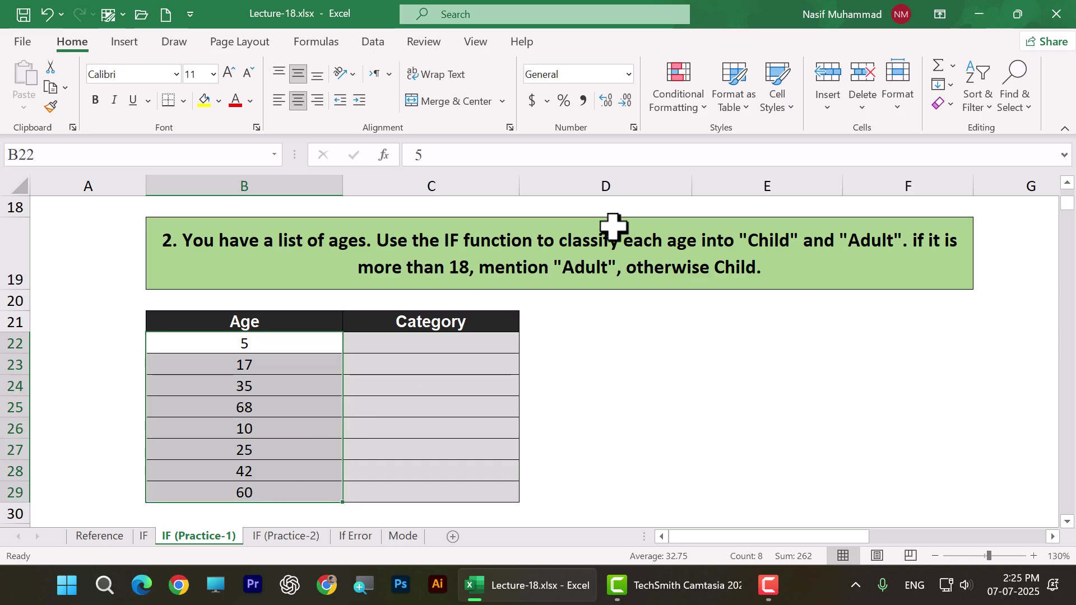
pyautogui.moveTo(443, 344); pyautogui.dragTo(468, 475)
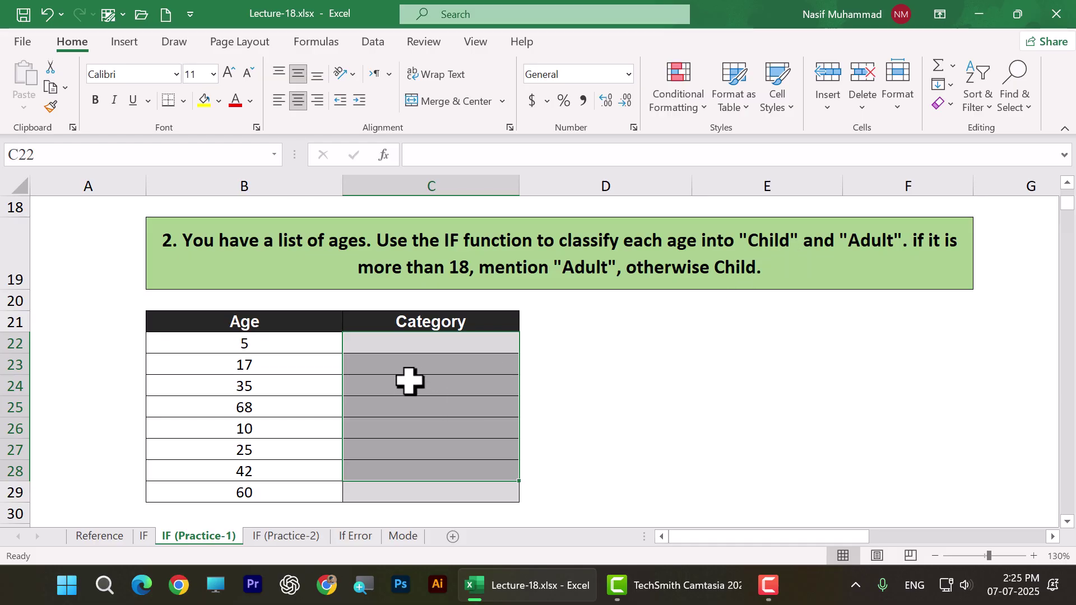
pyautogui.click(407, 347)
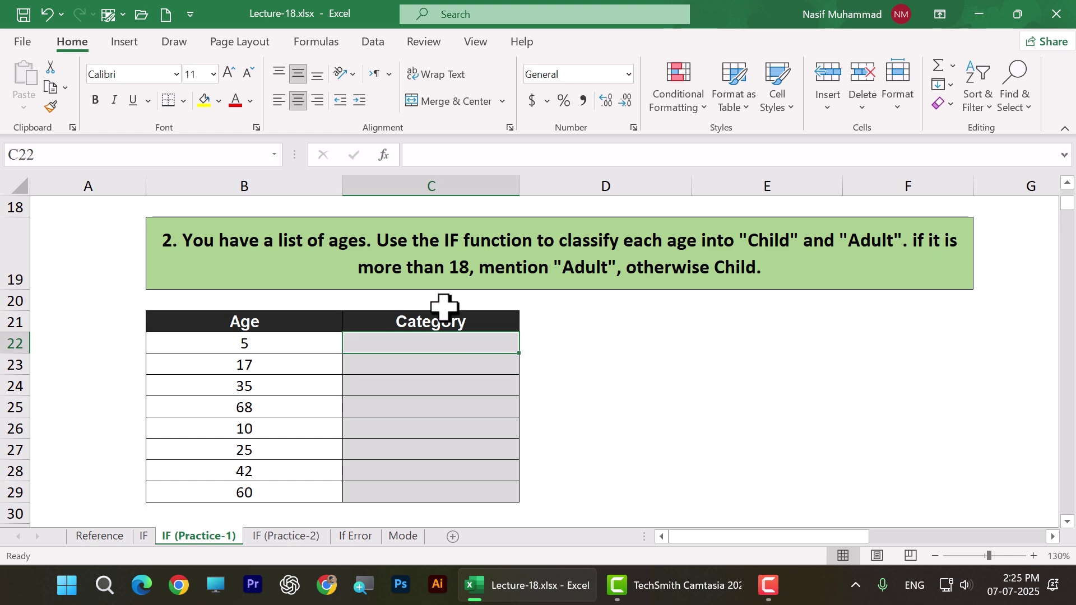
pyautogui.moveTo(449, 344); pyautogui.dragTo(443, 492)
pyautogui.moveTo(253, 339); pyautogui.dragTo(256, 497)
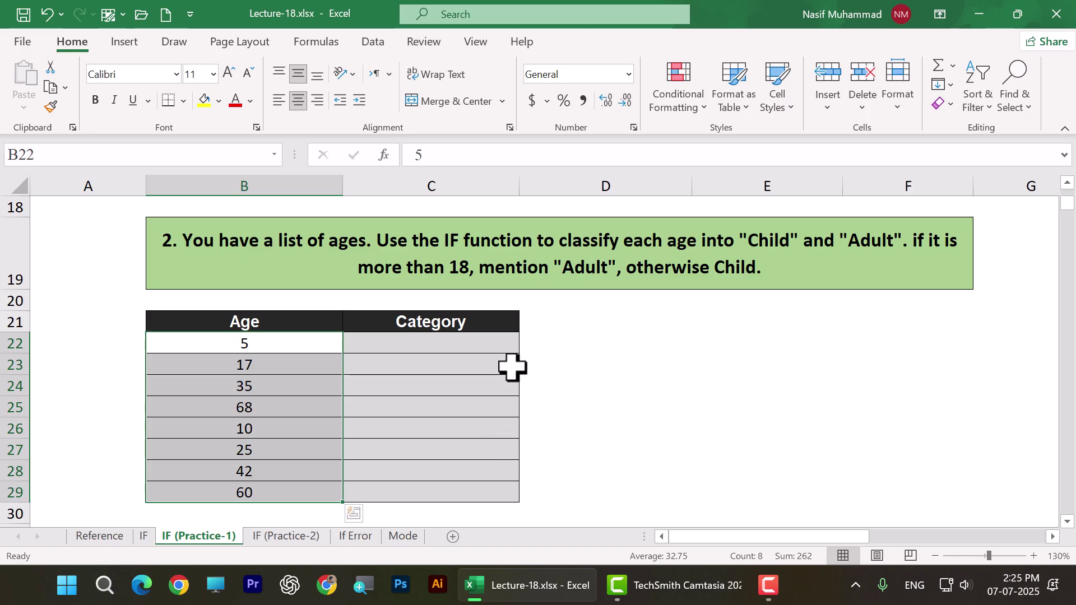
pyautogui.click(470, 339)
pyautogui.moveTo(470, 336); pyautogui.dragTo(463, 505)
pyautogui.click(650, 451)
pyautogui.moveTo(715, 539); pyautogui.dragTo(714, 539)
pyautogui.click(644, 341)
# Enter =IF(B22>18,"Adult","Child") in C22 to classify the first age
pyautogui.click(468, 347)
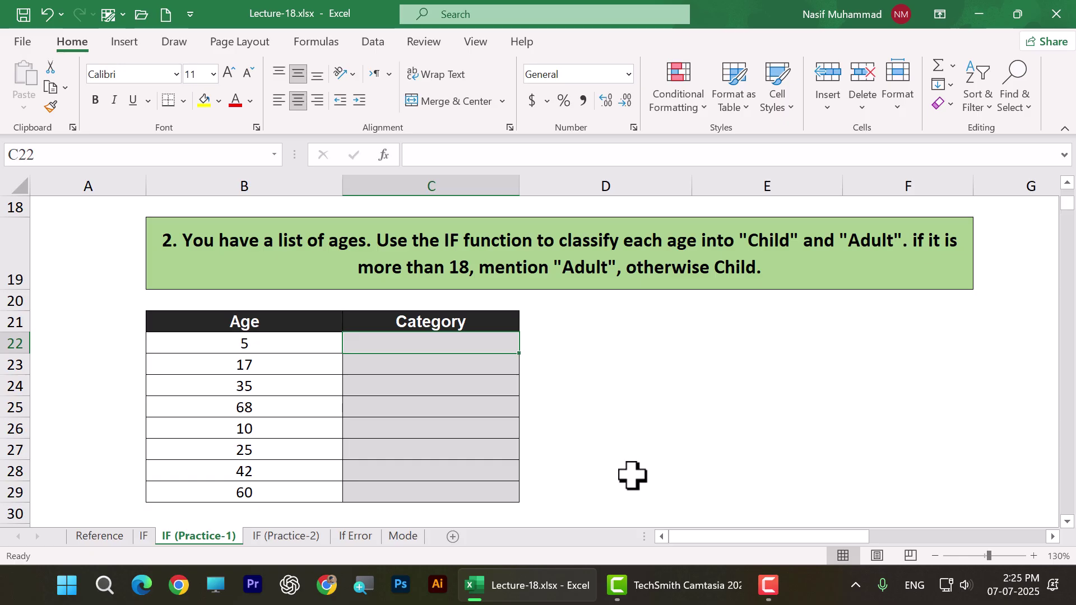
pyautogui.write('=if')
pyautogui.press('Tab')
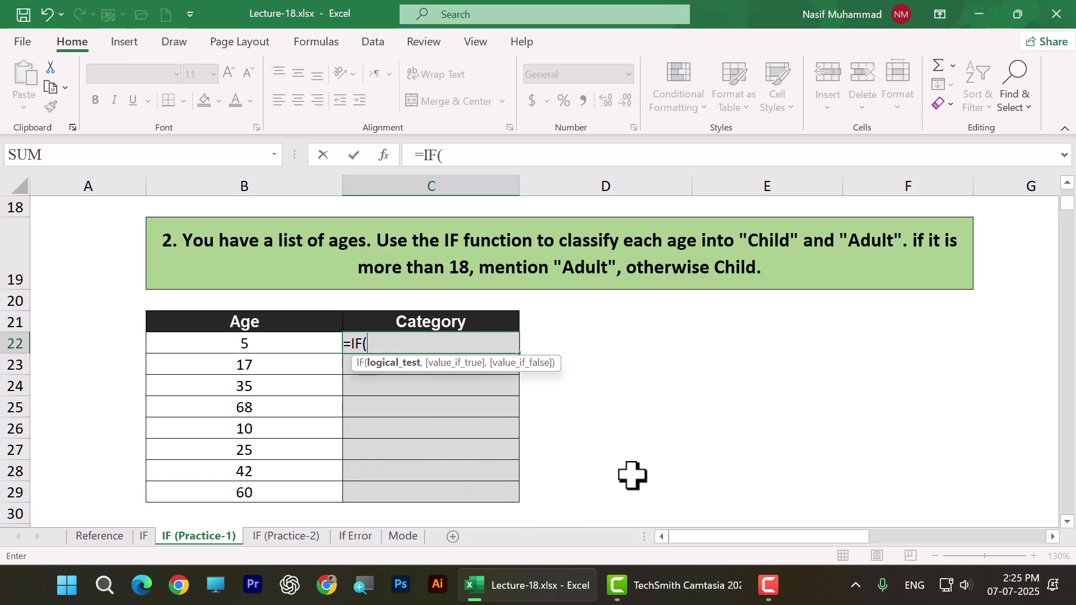
pyautogui.click(259, 341)
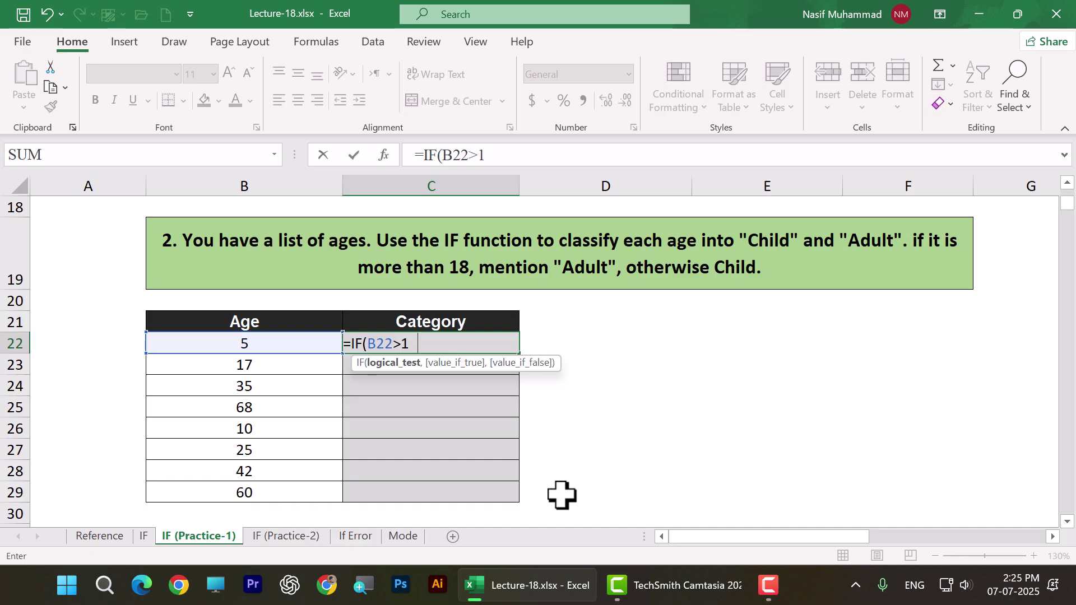
pyautogui.write('>18,"Adu')
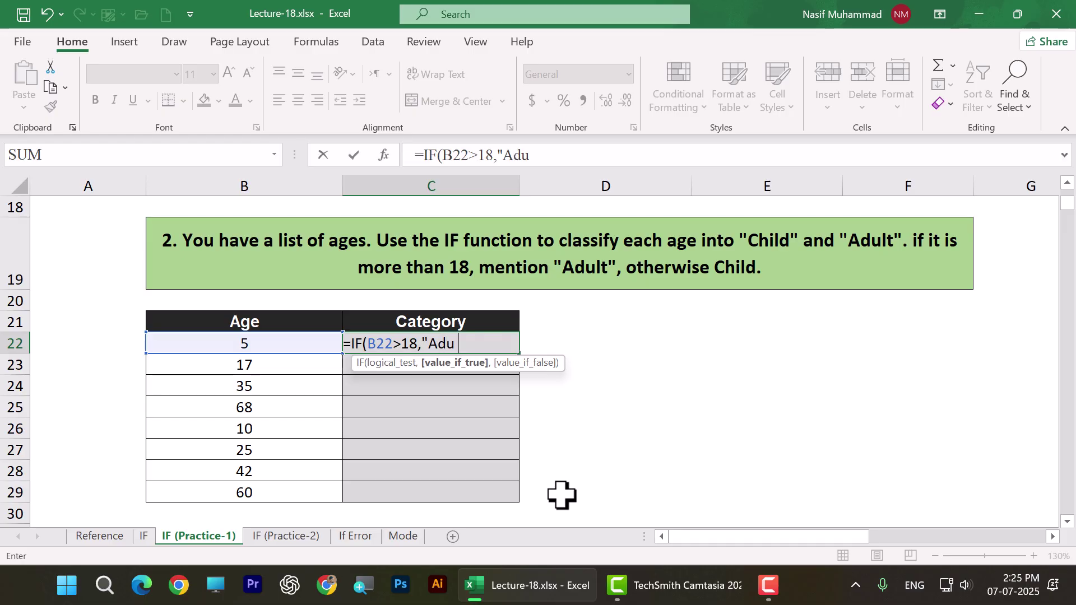
pyautogui.write('lt","C')
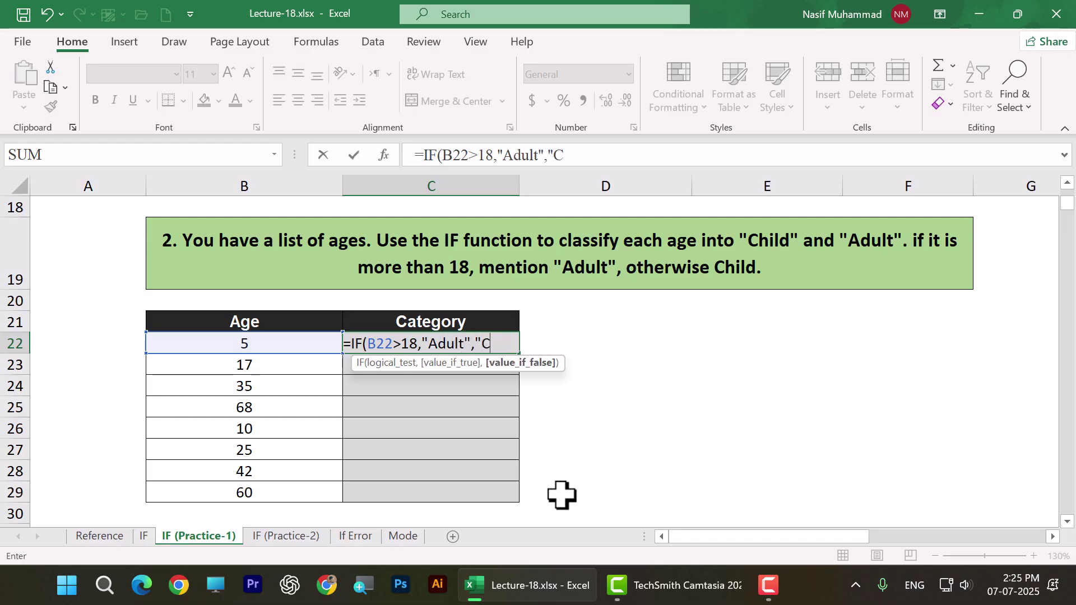
pyautogui.write('hild"')
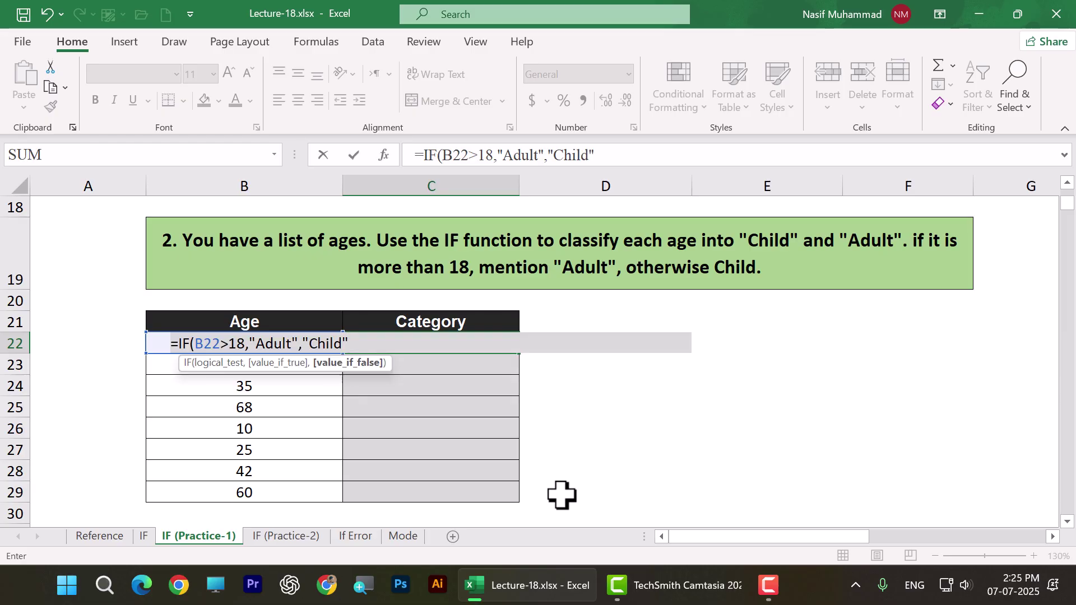
pyautogui.press('Return')
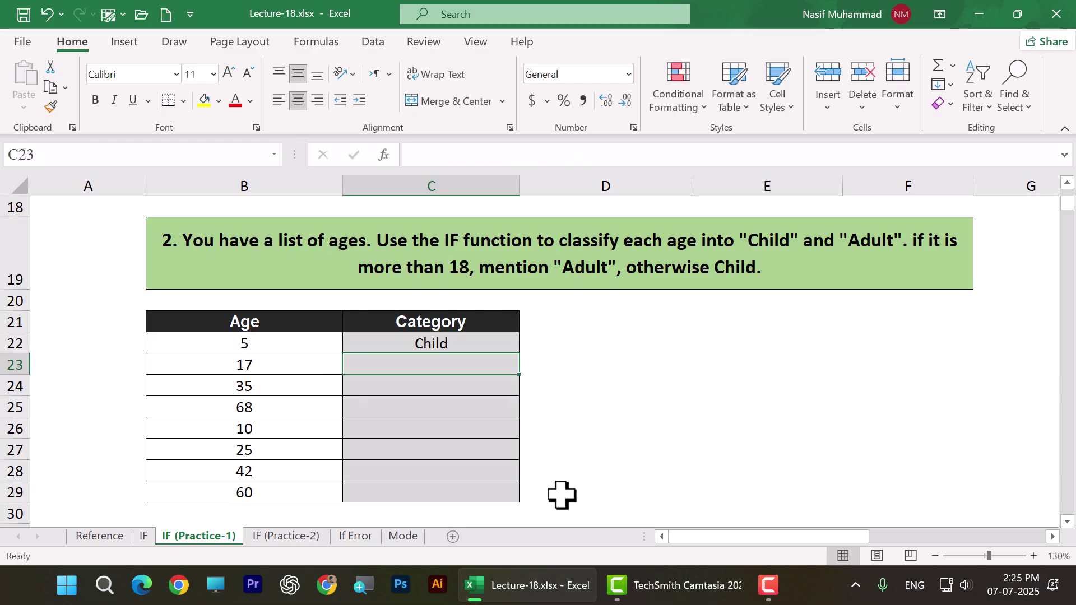
# Fill the age classification formula from C22 down through C29
pyautogui.click(506, 344)
pyautogui.doubleClick(520, 354)
pyautogui.click(660, 435)
pyautogui.moveTo(445, 339); pyautogui.dragTo(461, 494)
pyautogui.click(466, 344)
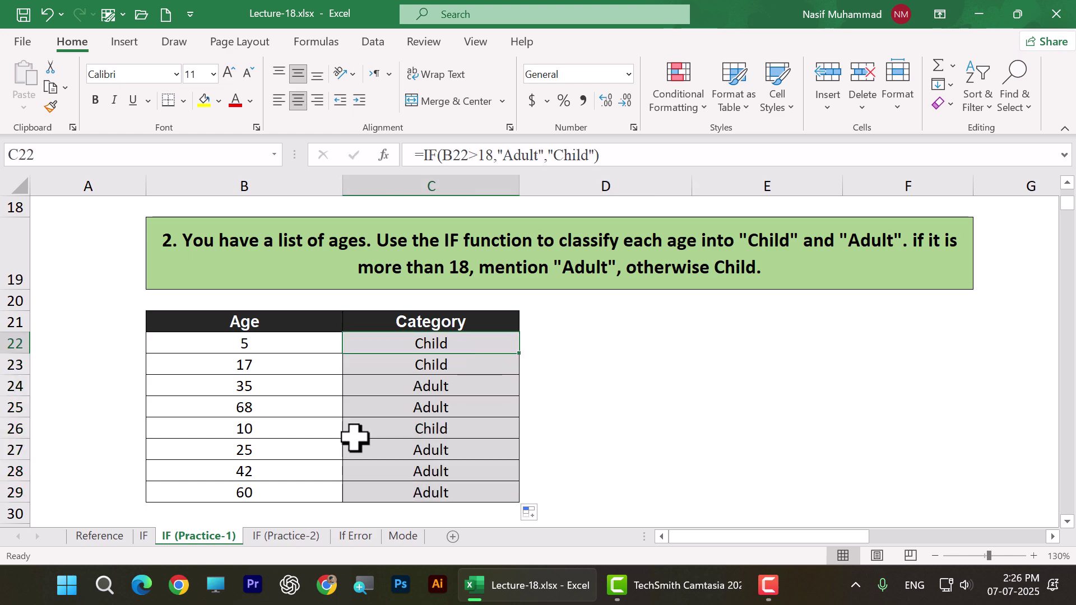
# Set the age in B22 to 18 and check its category against the boundary of the rule
pyautogui.click(257, 340)
pyautogui.write('18')
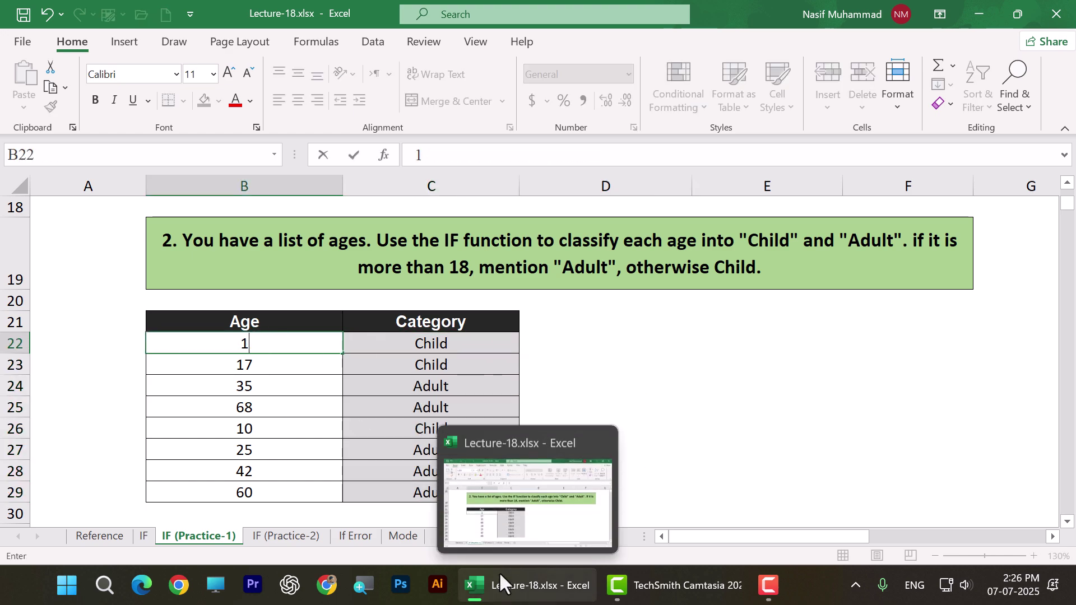
pyautogui.click(756, 370)
pyautogui.click(429, 343)
pyautogui.click(773, 388)
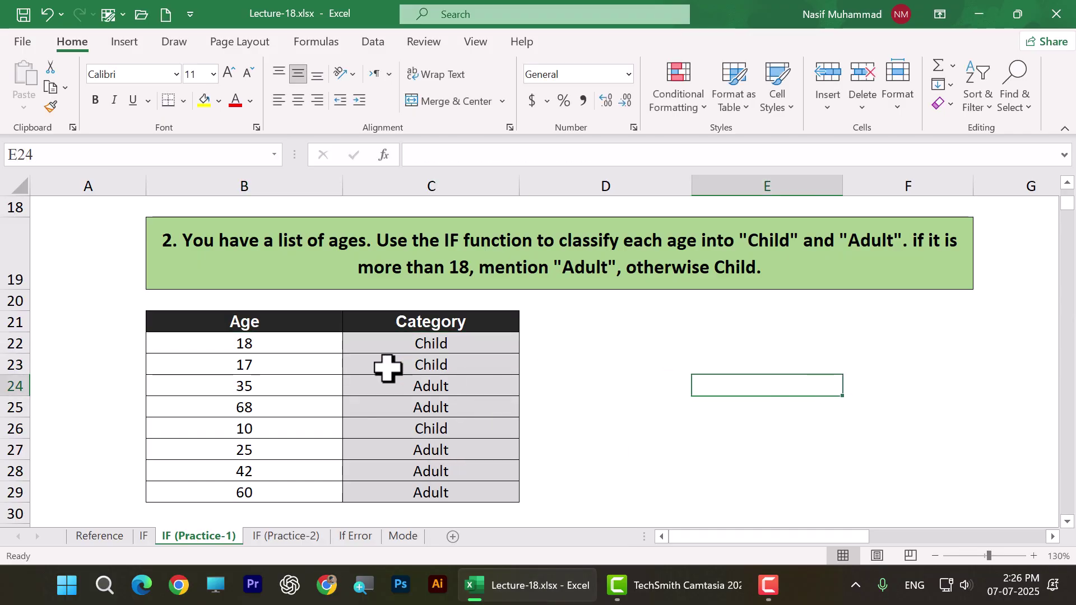
pyautogui.click(286, 349)
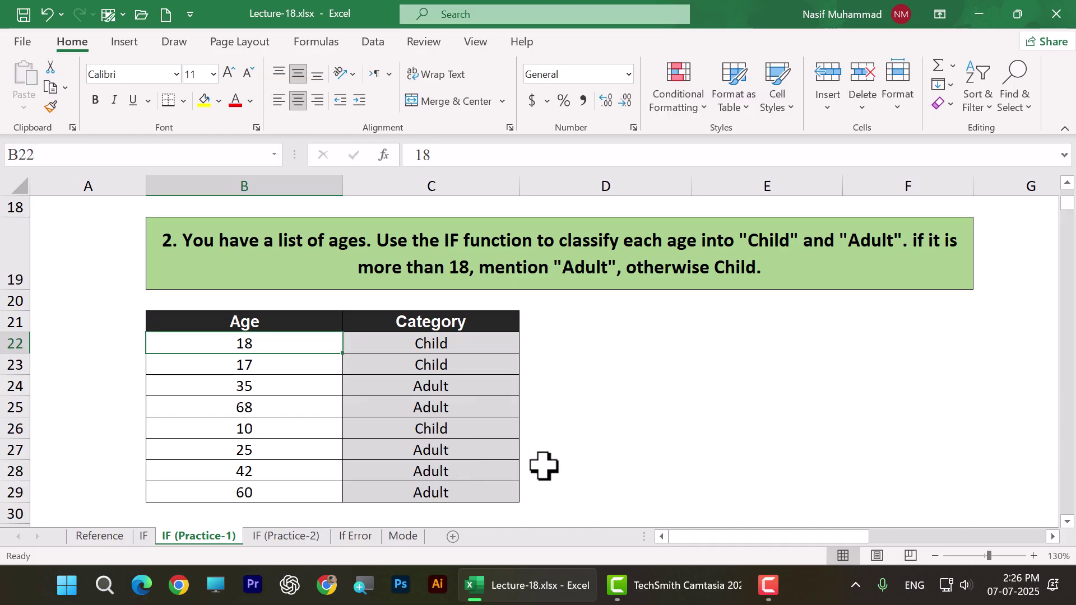
# Change the formula in C22 to =IF(B22>=18,"Adult","Child") and fill it down through C29
pyautogui.click(430, 340)
pyautogui.click(530, 381)
pyautogui.moveTo(473, 348); pyautogui.dragTo(465, 492)
pyautogui.doubleClick(457, 341)
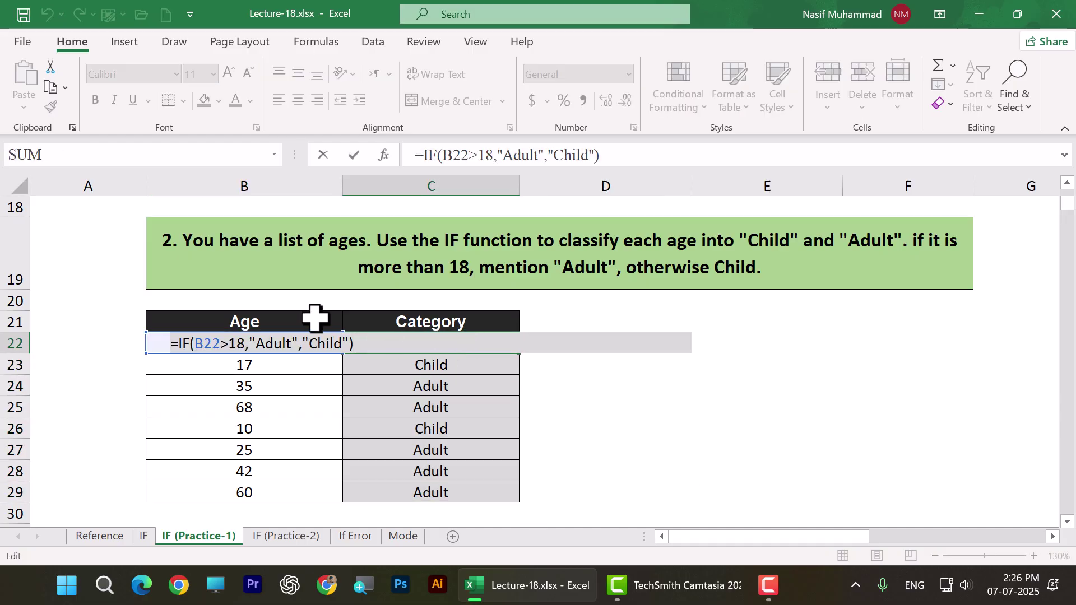
pyautogui.click(224, 343)
pyautogui.write('=')
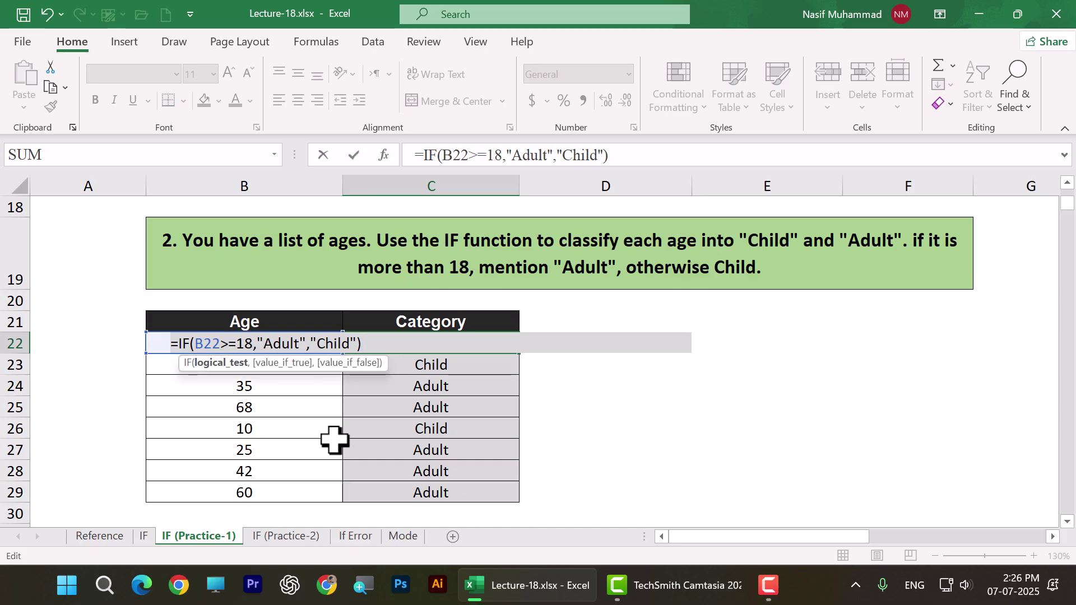
pyautogui.press('Return')
pyautogui.click(443, 346)
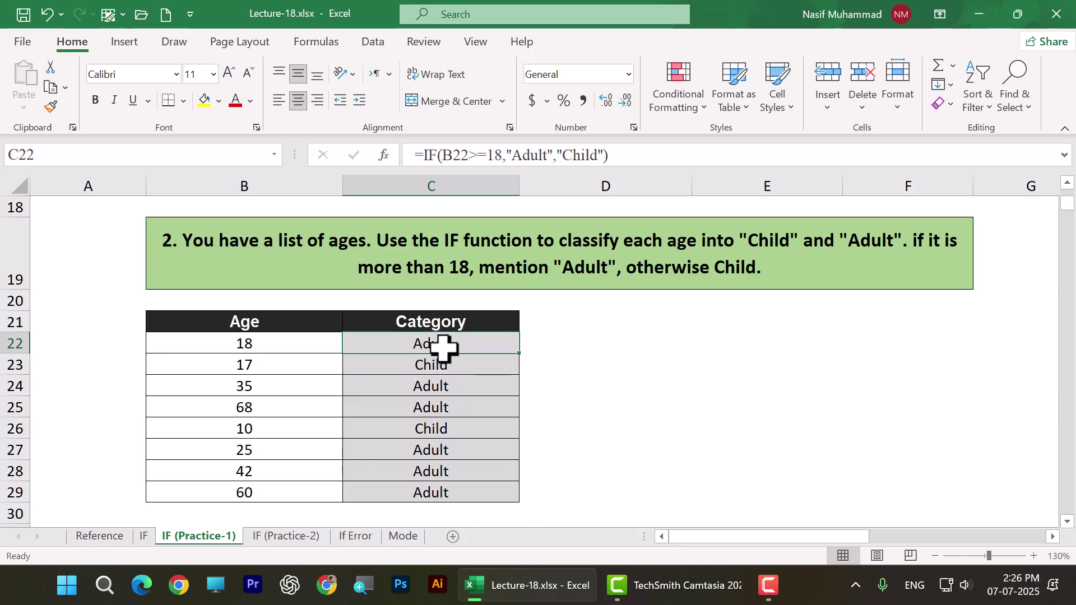
pyautogui.click(608, 391)
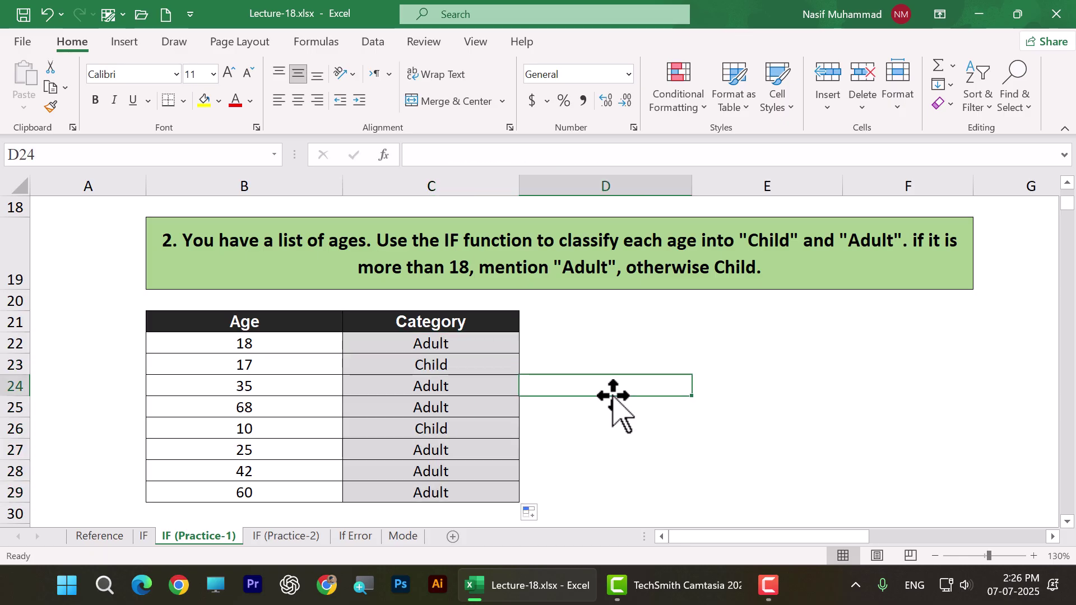
# Enter =IF(B36>30,"Warm","Cold") in C36 to classify exercise 3's first temperature
pyautogui.scroll(-4, 609, 396)
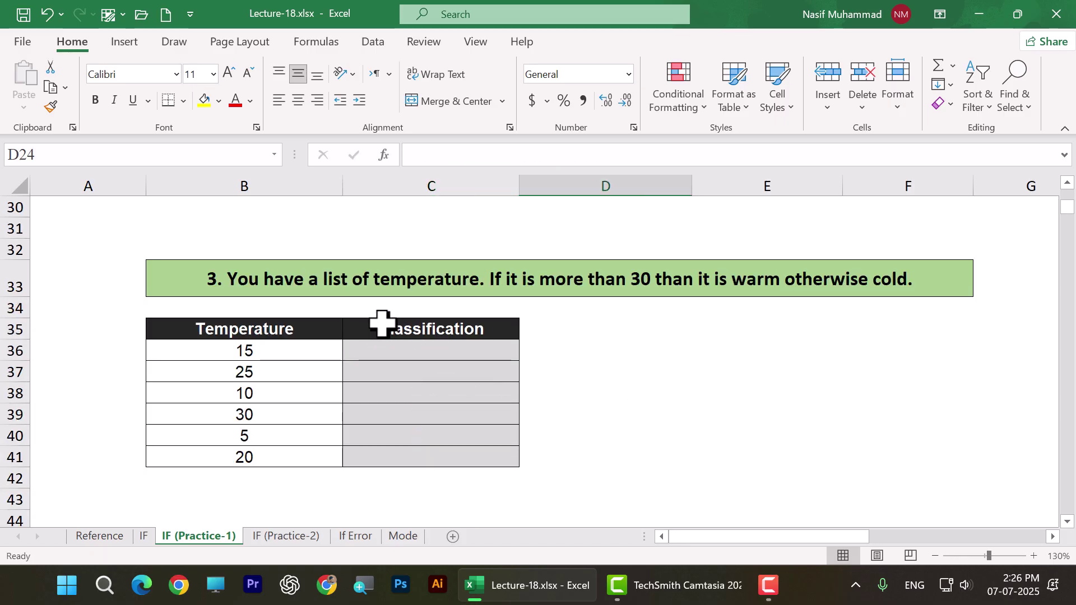
pyautogui.moveTo(276, 362); pyautogui.dragTo(284, 457)
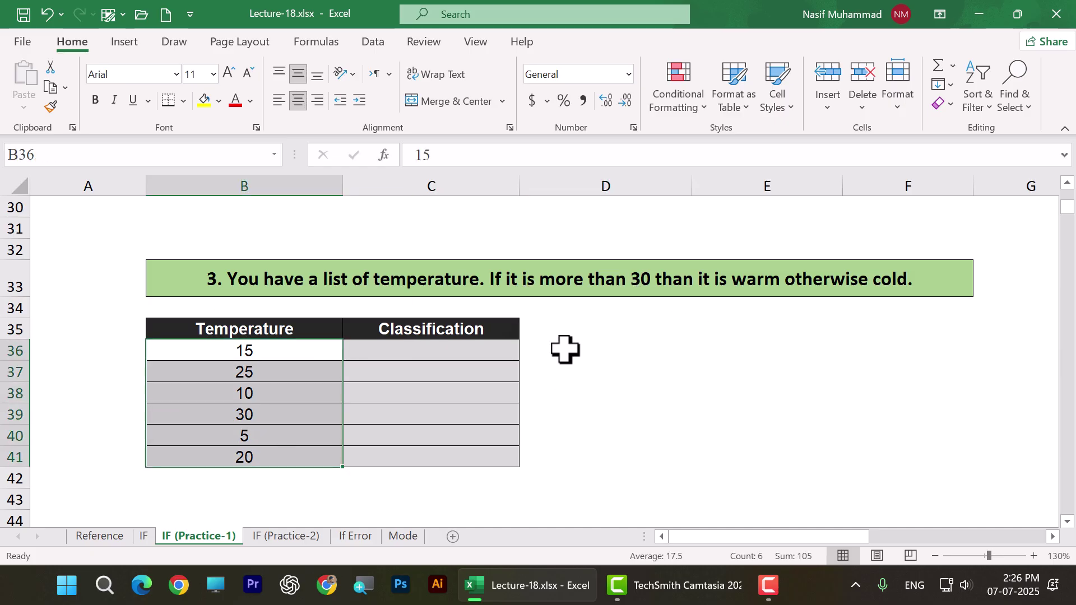
pyautogui.click(385, 350)
pyautogui.moveTo(268, 408); pyautogui.dragTo(271, 457)
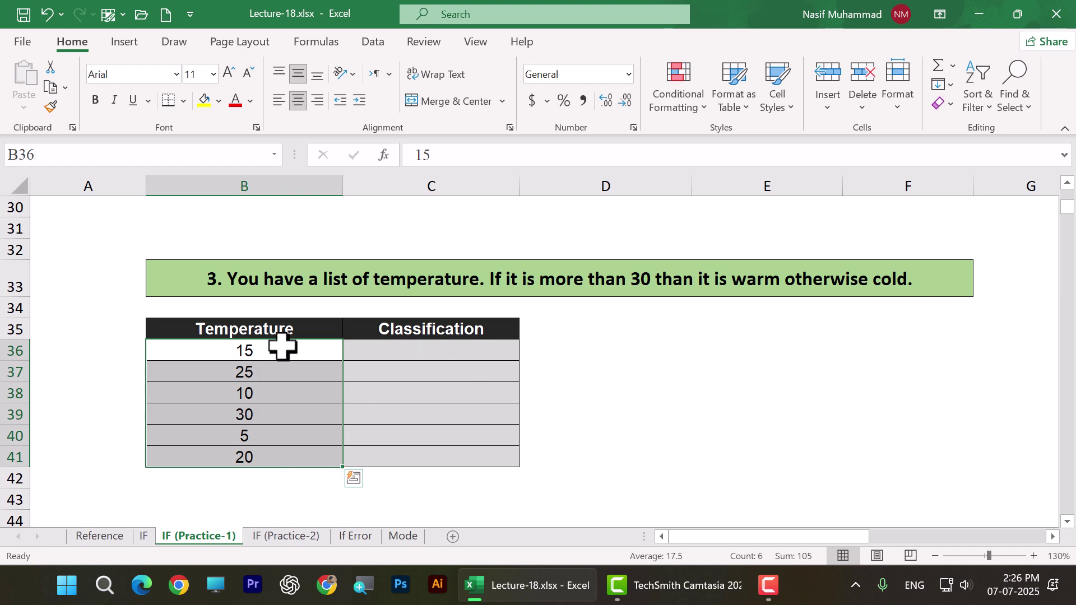
pyautogui.click(435, 352)
pyautogui.write('=')
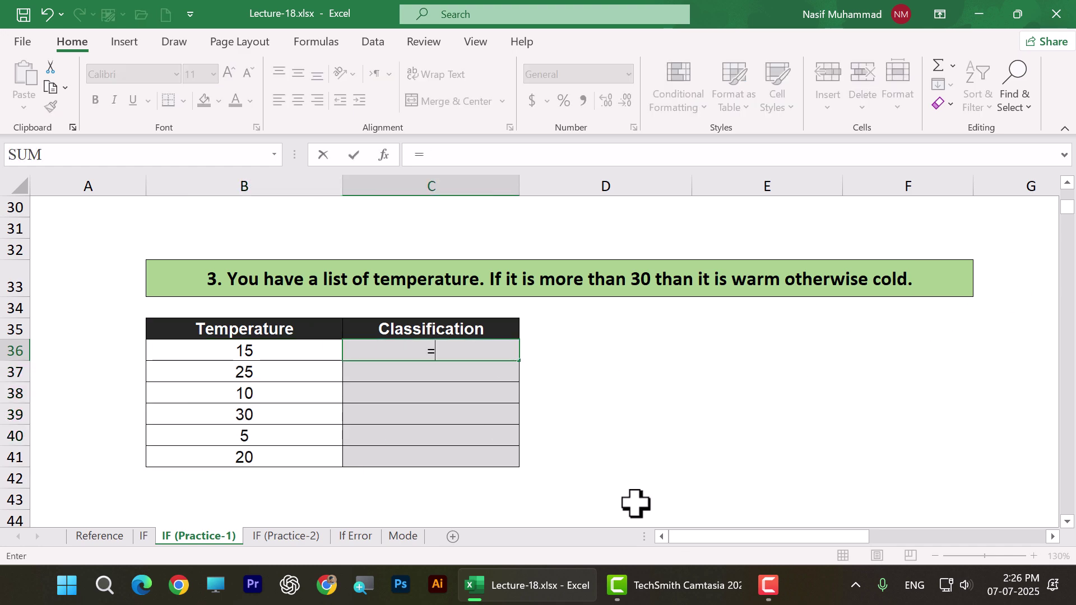
pyautogui.press('BackSpace')
pyautogui.press('BackSpace')
pyautogui.write('if')
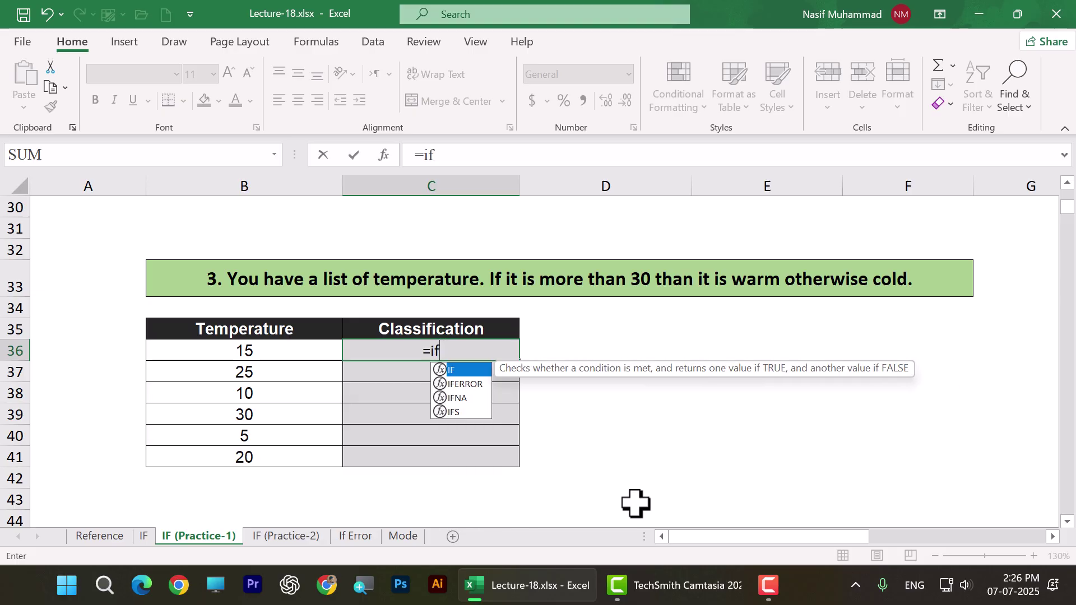
pyautogui.press('Tab')
pyautogui.click(301, 349)
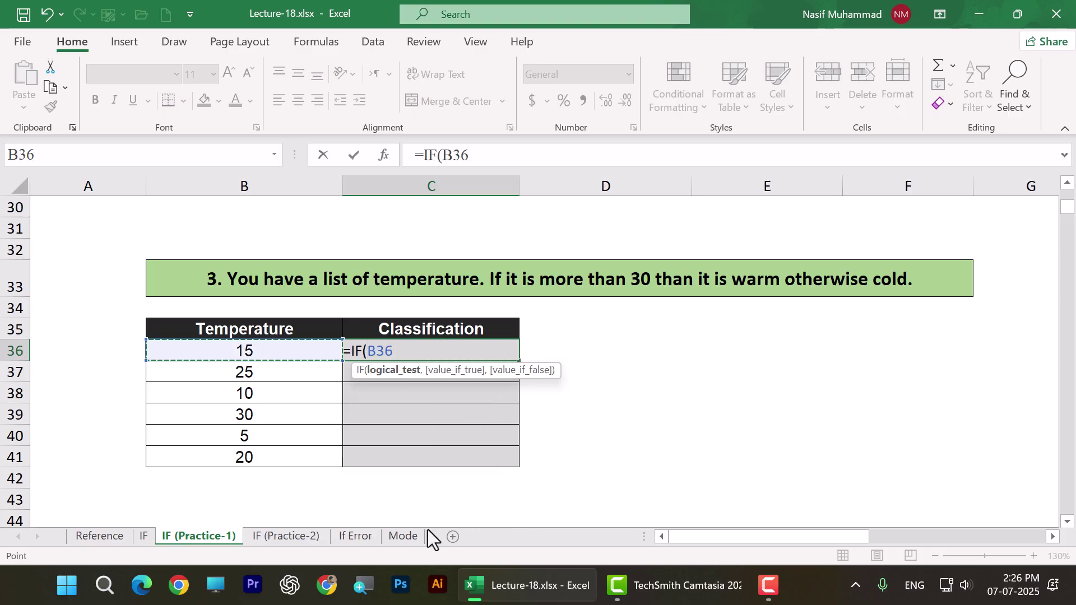
pyautogui.write('>30,"Warm"')
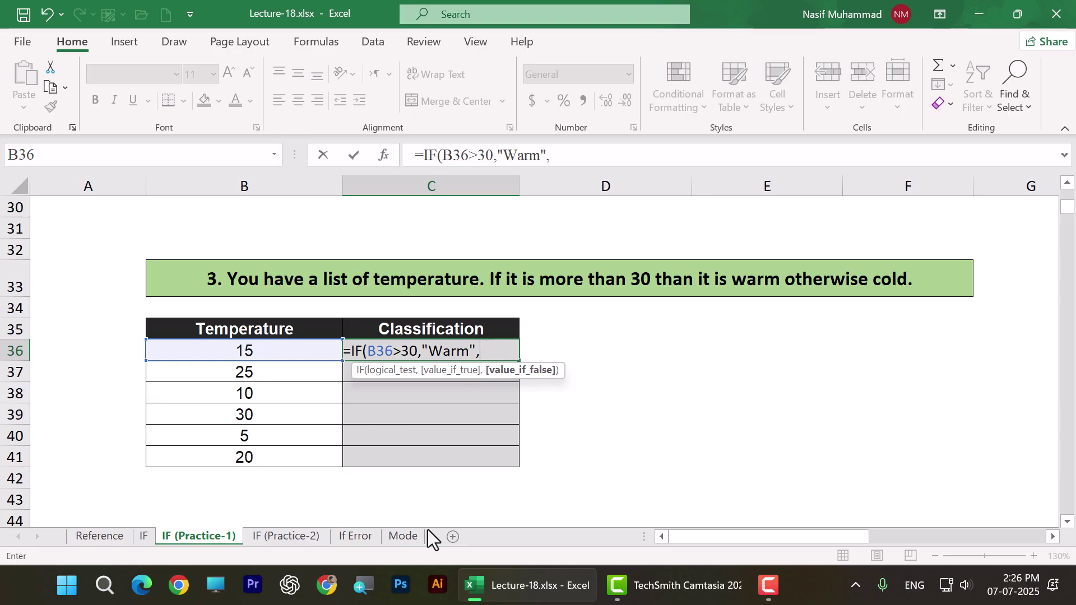
pyautogui.write(',"Cold")')
pyautogui.press('Return')
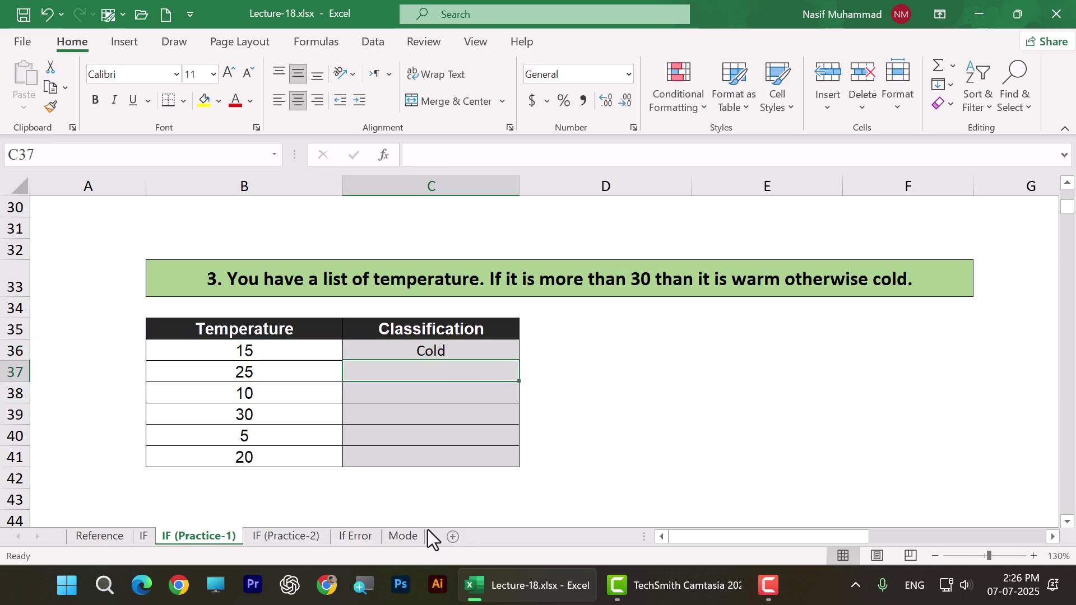
# Fill the temperature classification formula from C36 down through C41
pyautogui.click(418, 344)
pyautogui.doubleClick(520, 360)
pyautogui.click(579, 429)
# Set the temperature in B39 to 35 and check its classification in C39
pyautogui.moveTo(272, 352); pyautogui.dragTo(288, 456)
pyautogui.click(281, 420)
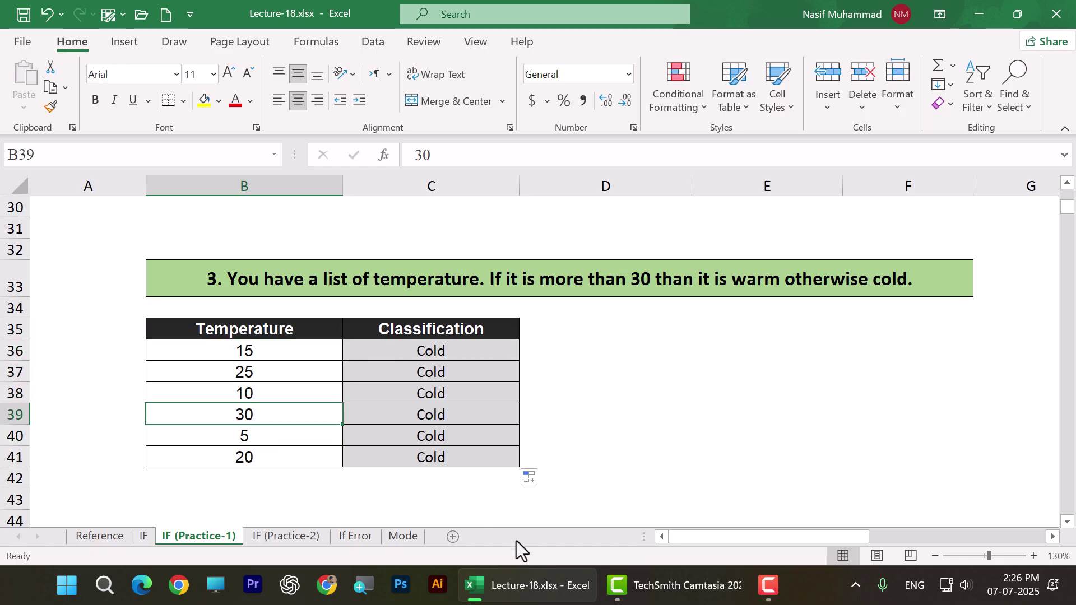
pyautogui.write('35')
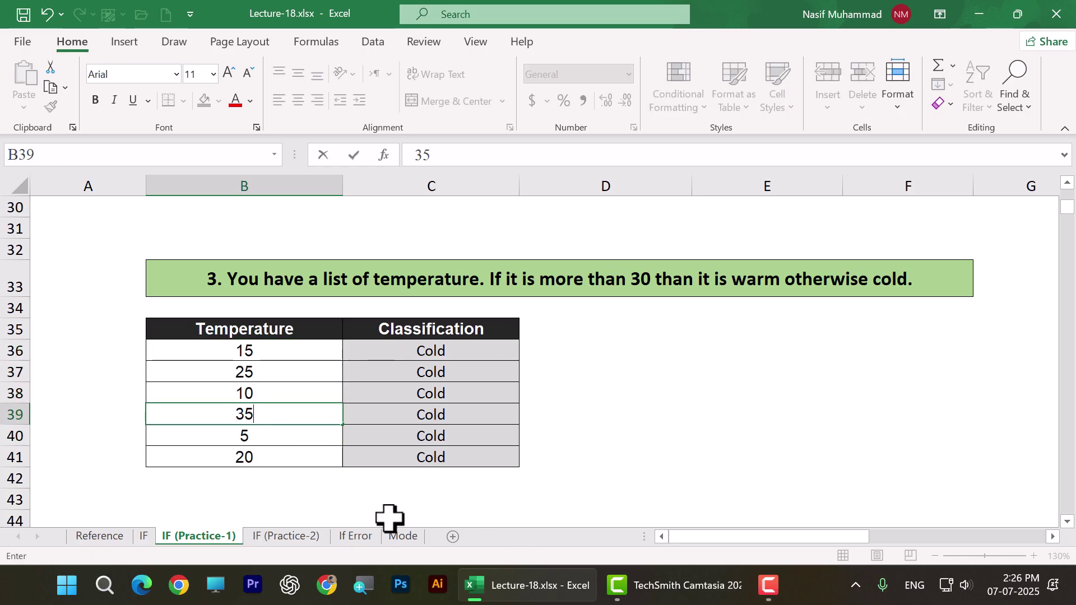
pyautogui.click(611, 455)
pyautogui.click(448, 414)
# Read exercise 4's bonus rule in row 45 and examine the Employee, Sales Amount and Bonus columns it applies to
pyautogui.scroll(-4, 650, 417)
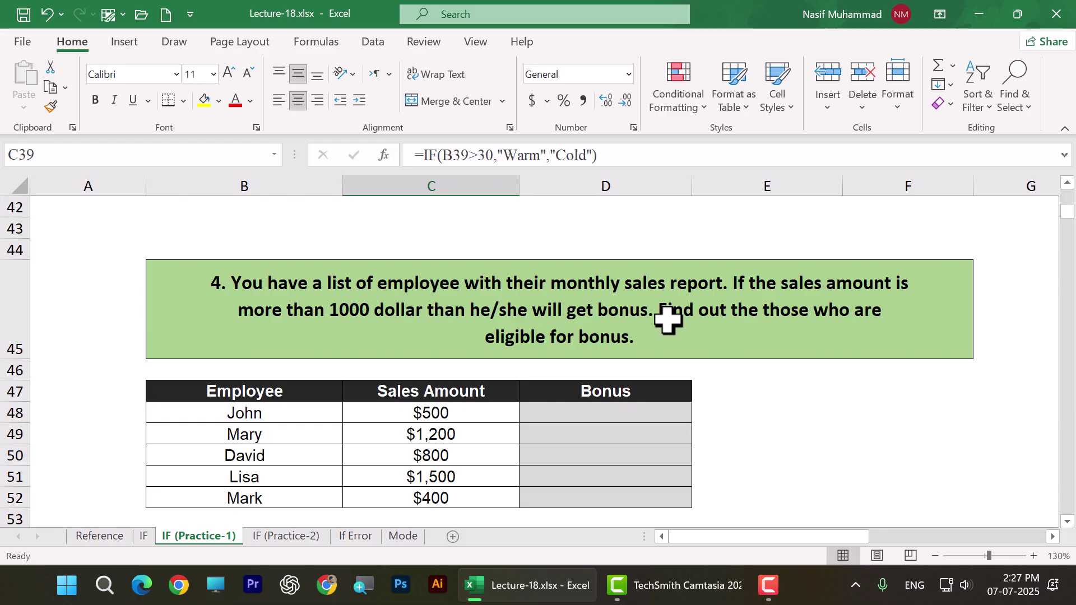
pyautogui.moveTo(253, 424); pyautogui.dragTo(292, 498)
pyautogui.moveTo(481, 417); pyautogui.dragTo(481, 494)
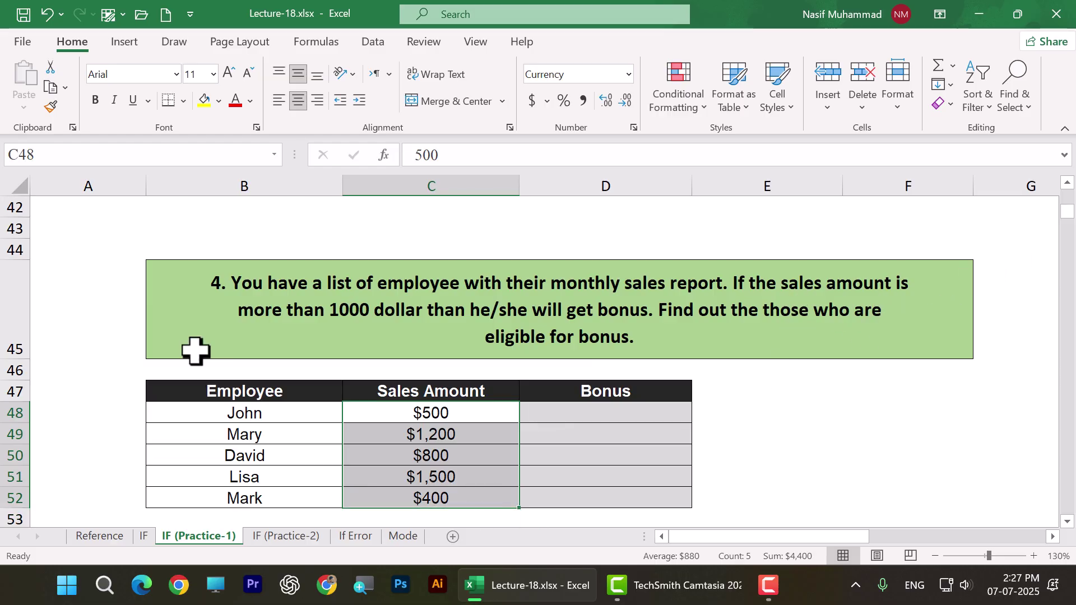
pyautogui.moveTo(465, 417); pyautogui.dragTo(469, 497)
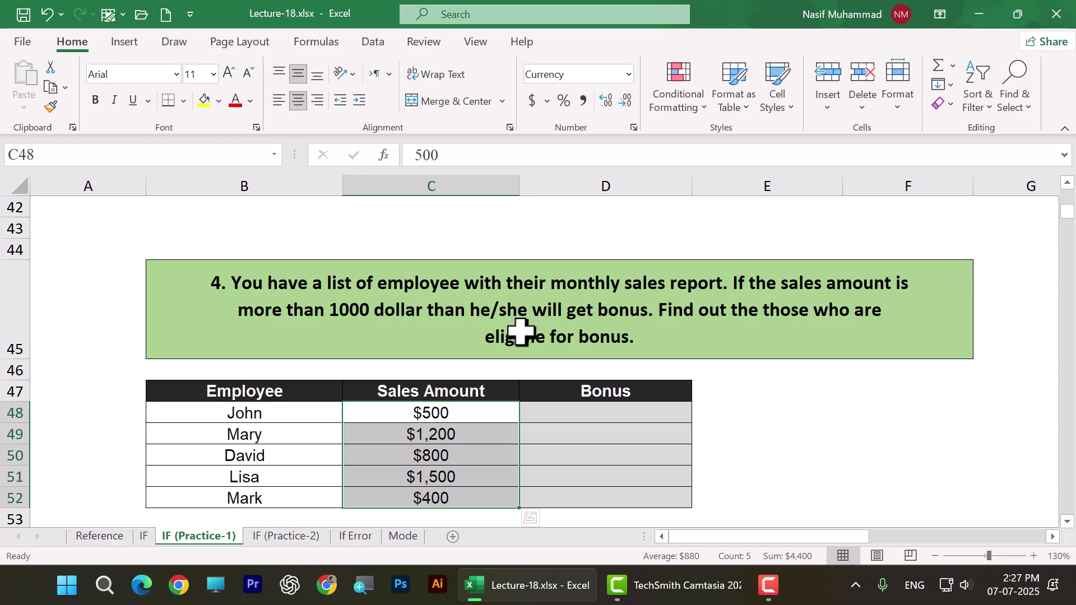
pyautogui.moveTo(637, 413); pyautogui.dragTo(617, 498)
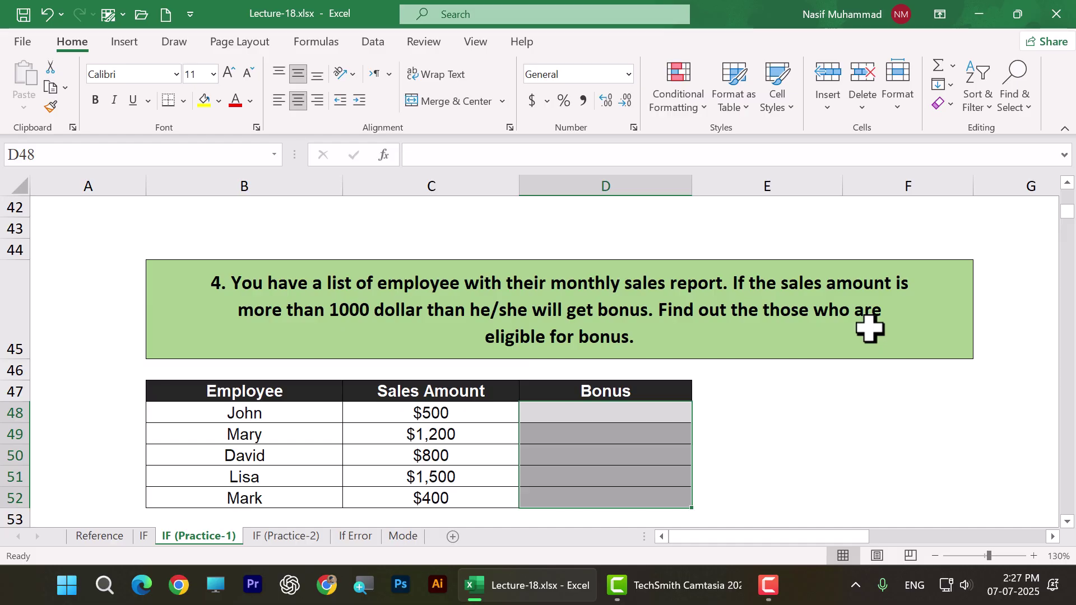
pyautogui.moveTo(605, 412); pyautogui.dragTo(611, 477)
pyautogui.scroll(-1, 620, 480)
pyautogui.scroll(-2, 620, 479)
pyautogui.scroll(2, 614, 436)
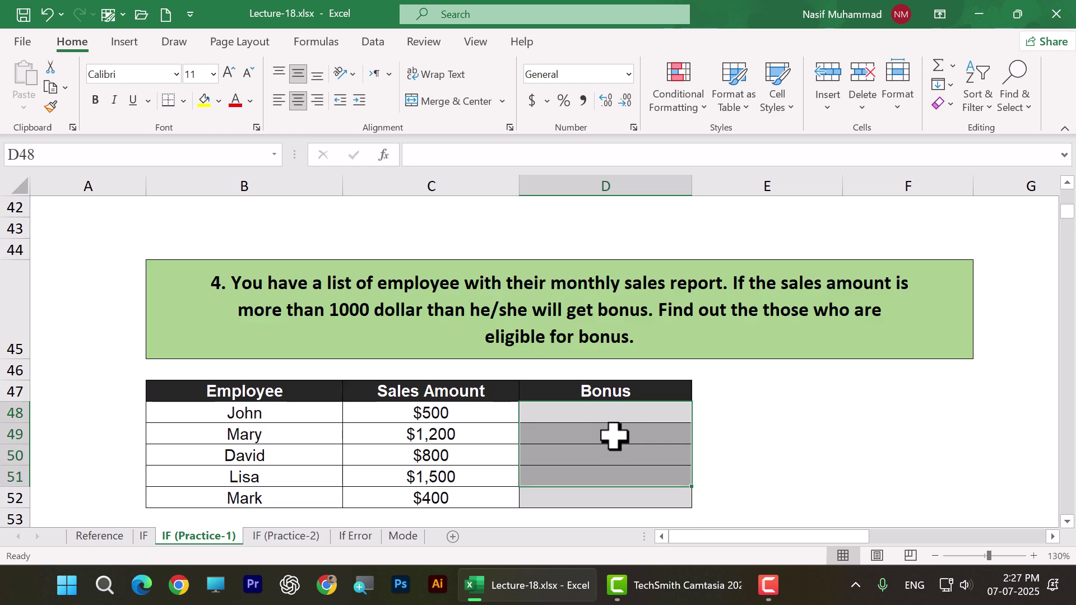
pyautogui.scroll(-1, 615, 434)
pyautogui.click(599, 352)
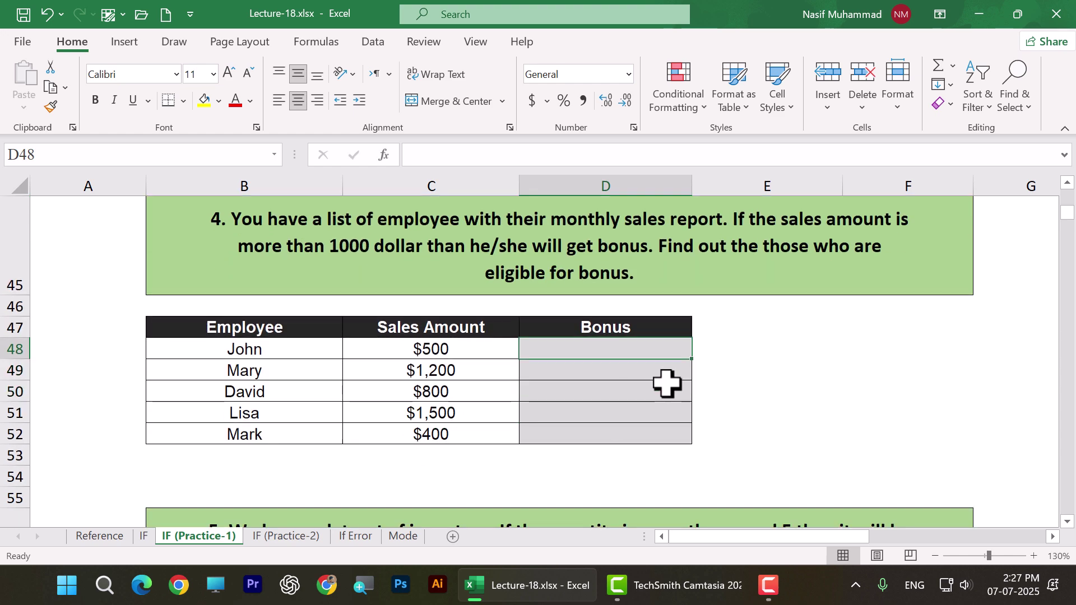
pyautogui.moveTo(635, 348); pyautogui.dragTo(634, 440)
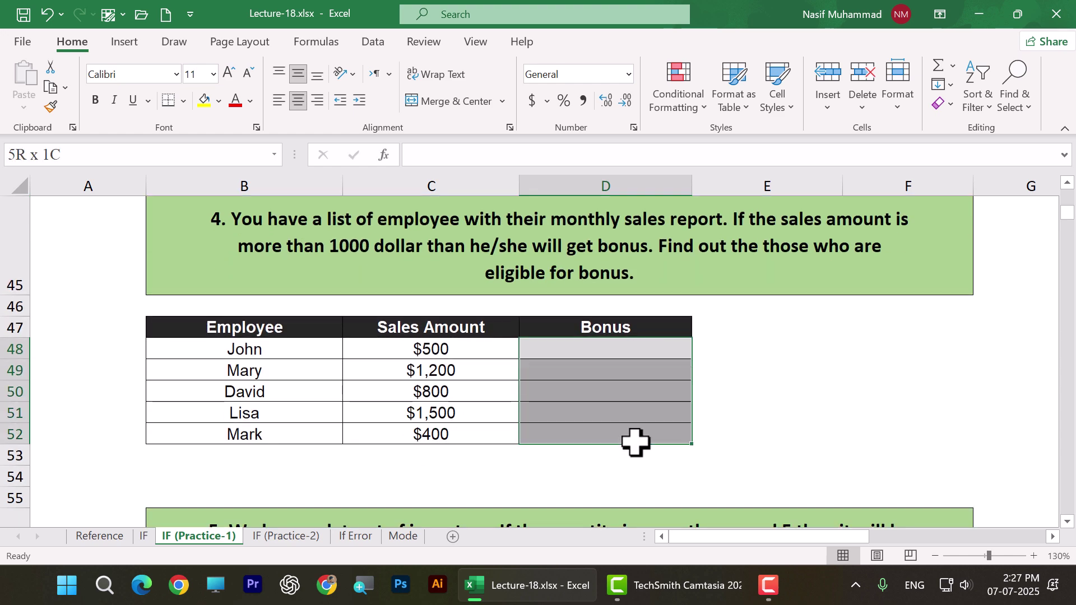
pyautogui.click(612, 254)
pyautogui.moveTo(580, 349); pyautogui.dragTo(700, 433)
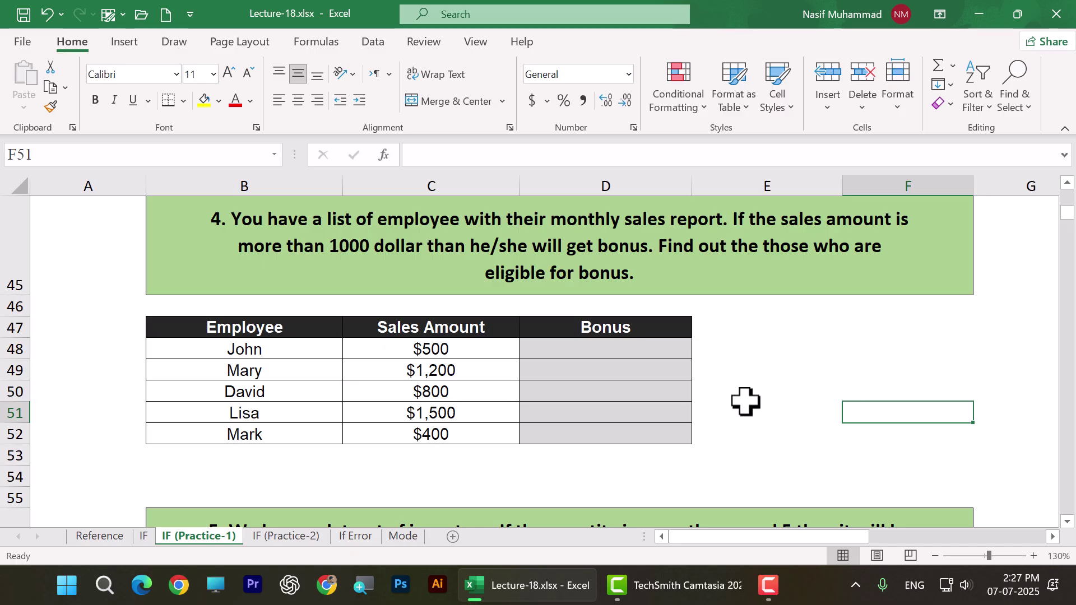
# Enter =IF(C48>1000,"Eligible","Not Eligible") in D48 to determine the first employee's bonus eligibility
pyautogui.click(570, 350)
pyautogui.write('=')
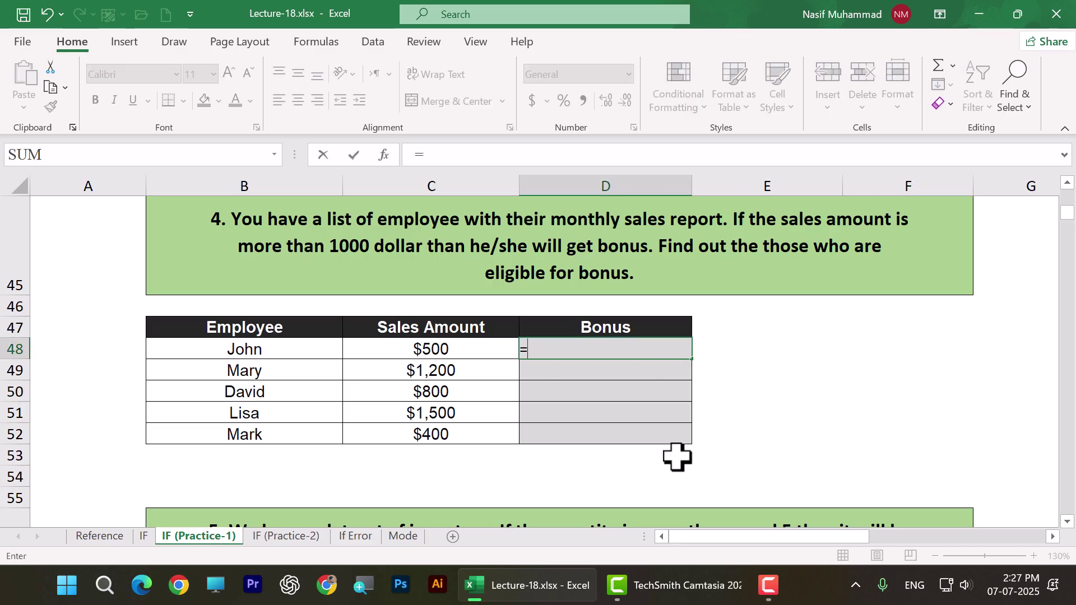
pyautogui.write('IF(')
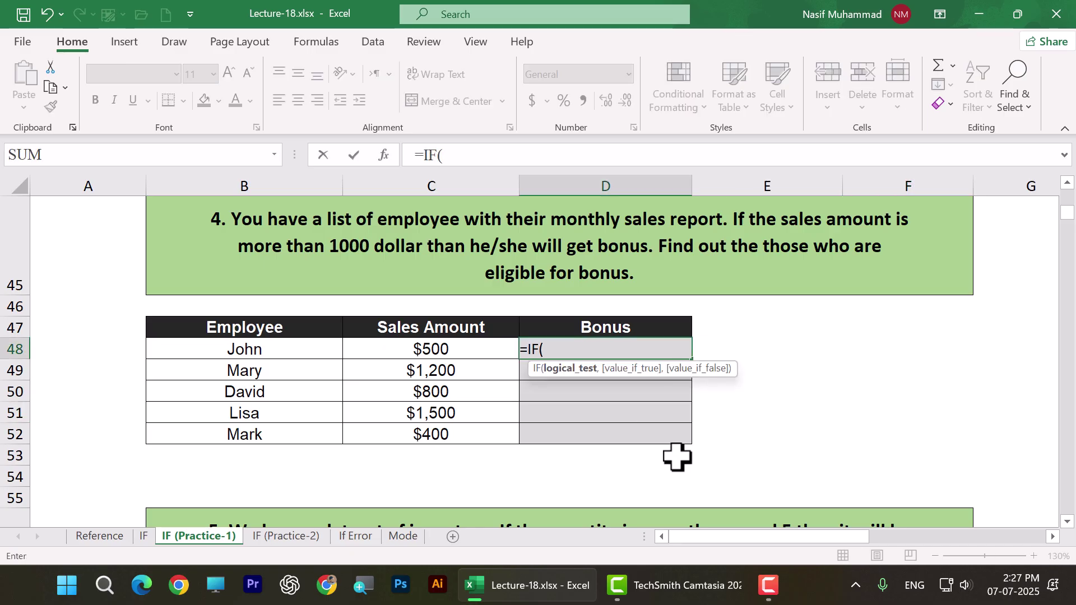
pyautogui.click(463, 348)
pyautogui.write('>')
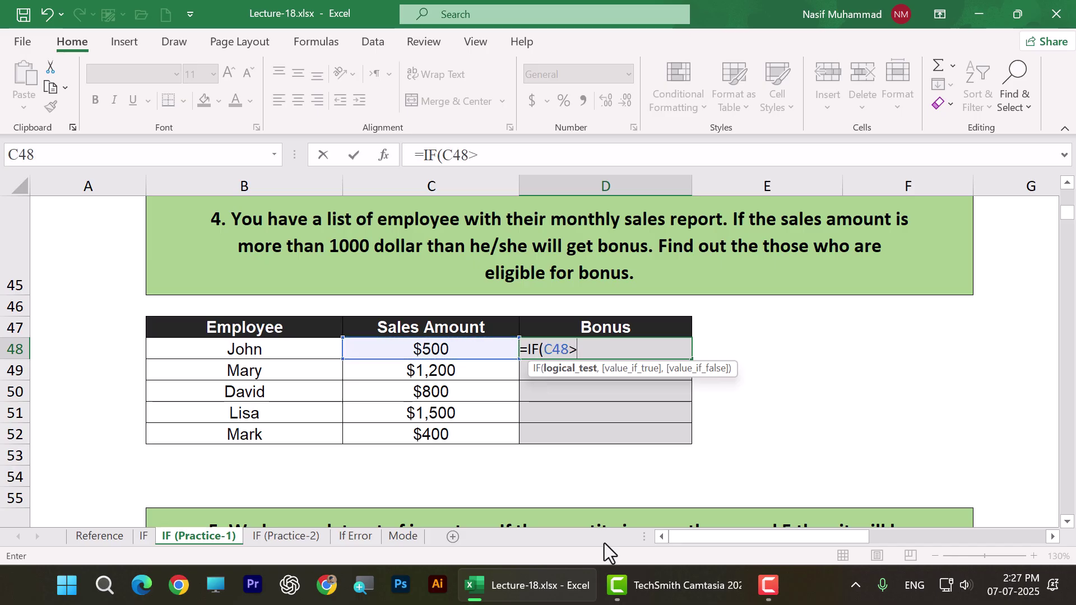
pyautogui.write('1000,')
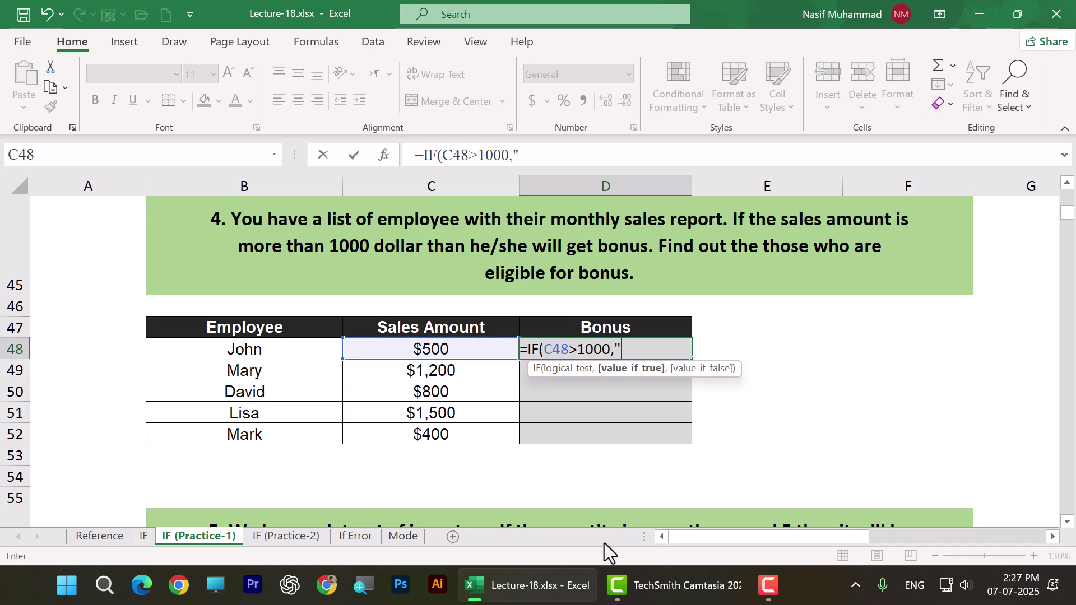
pyautogui.write('"Eligi')
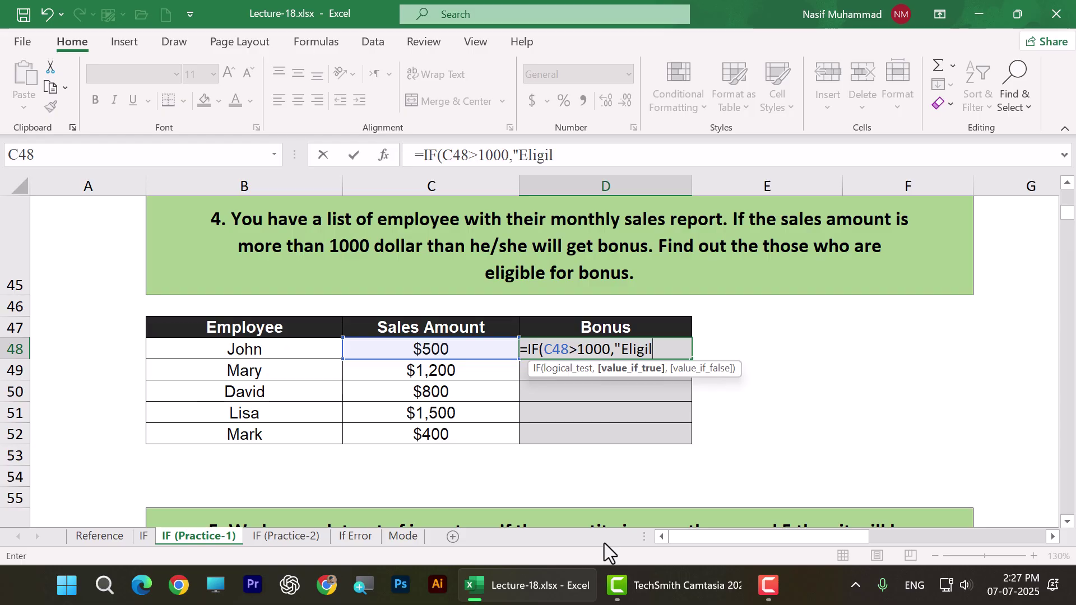
pyautogui.write('ble","Not')
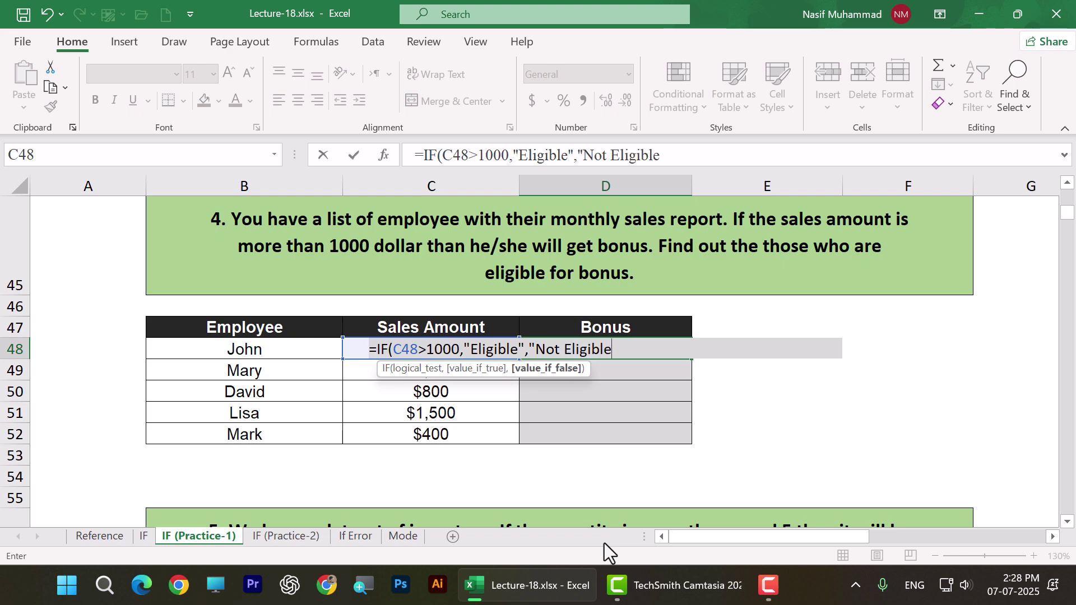
pyautogui.write('Eligible"')
pyautogui.press('Return')
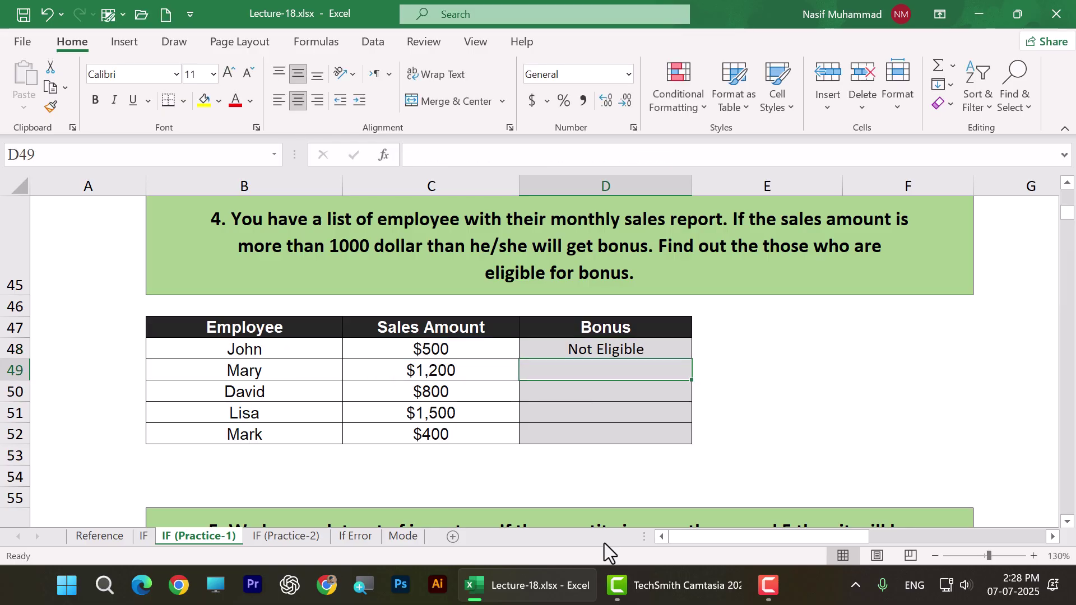
# Fill the bonus eligibility formula from D48 down through D52 and review the Bonus column
pyautogui.click(637, 352)
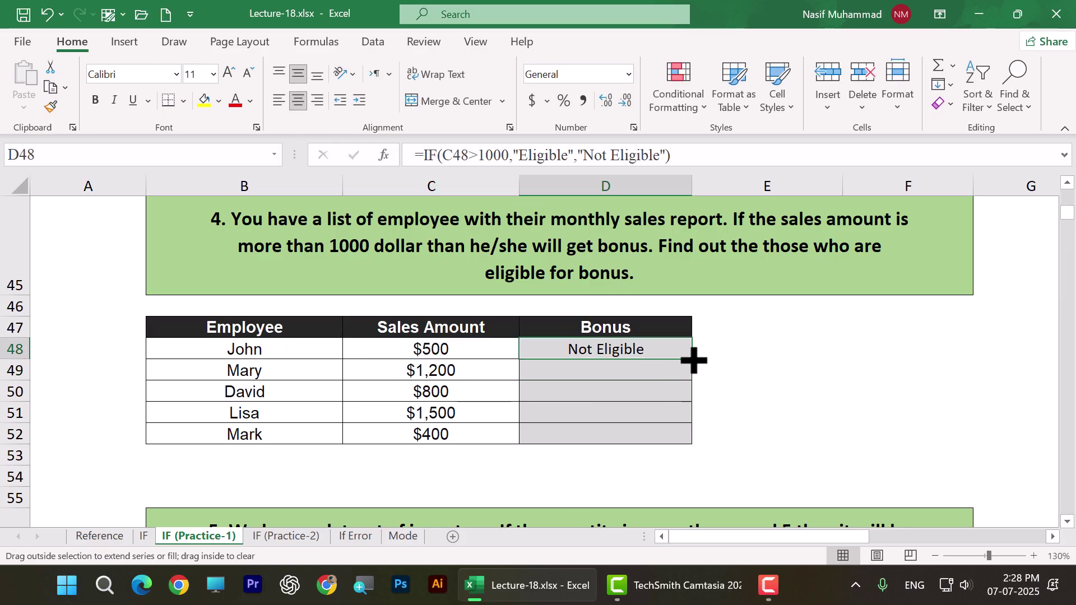
pyautogui.doubleClick(692, 359)
pyautogui.click(748, 404)
pyautogui.moveTo(620, 349); pyautogui.dragTo(657, 435)
pyautogui.press('Right')
pyautogui.press('Right')
# Read exercise 5's stock rule in row 56 and examine the Product, Quantity and Result columns it applies to
pyautogui.scroll(-4, 443, 417)
pyautogui.scroll(3, 427, 407)
pyautogui.scroll(-1, 425, 408)
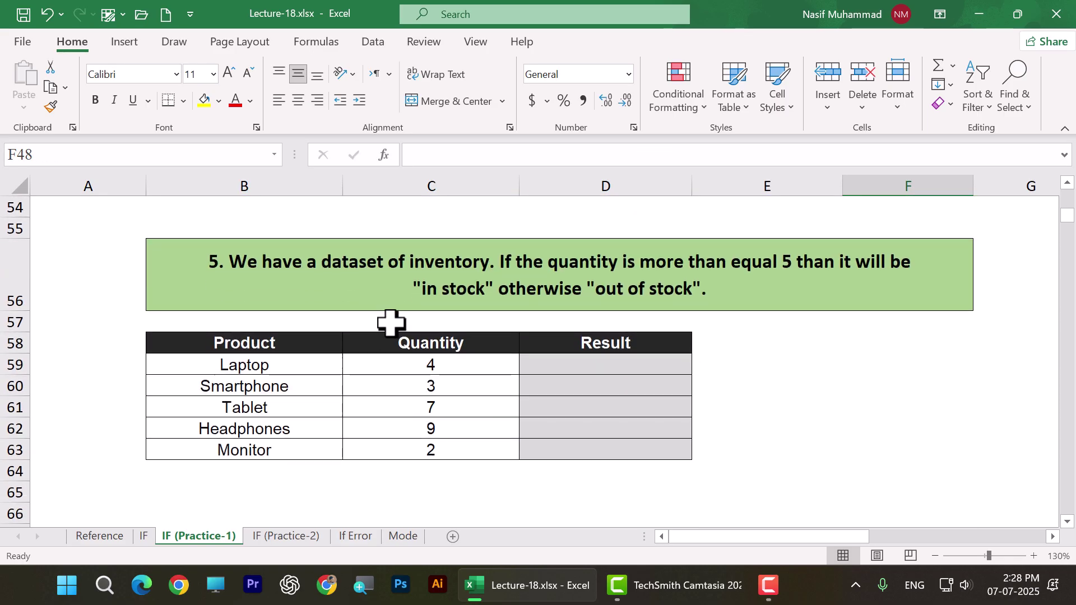
pyautogui.moveTo(313, 365); pyautogui.dragTo(303, 448)
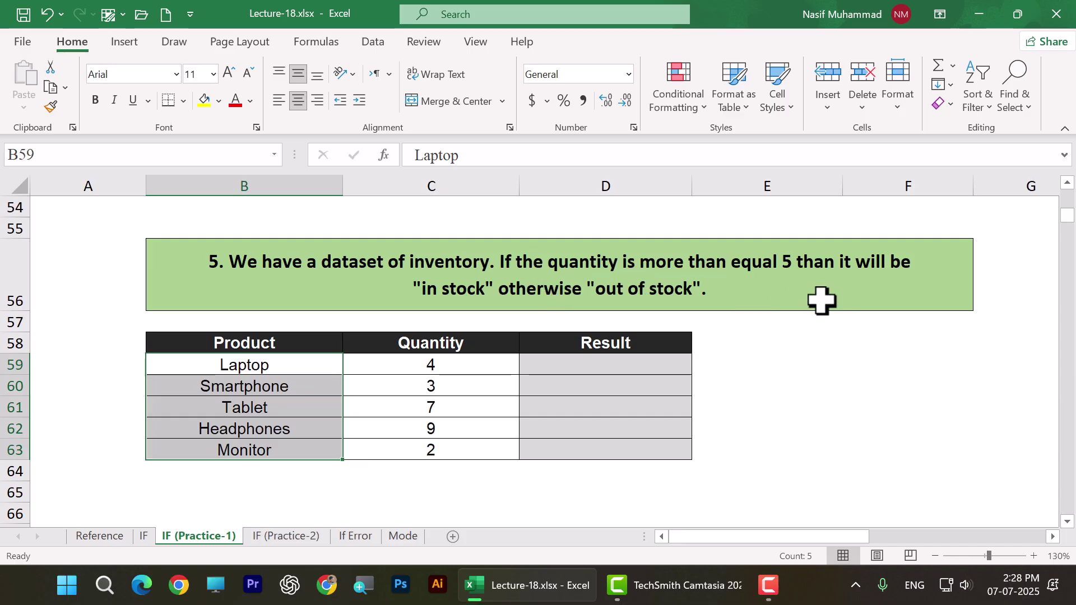
pyautogui.moveTo(445, 362); pyautogui.dragTo(450, 449)
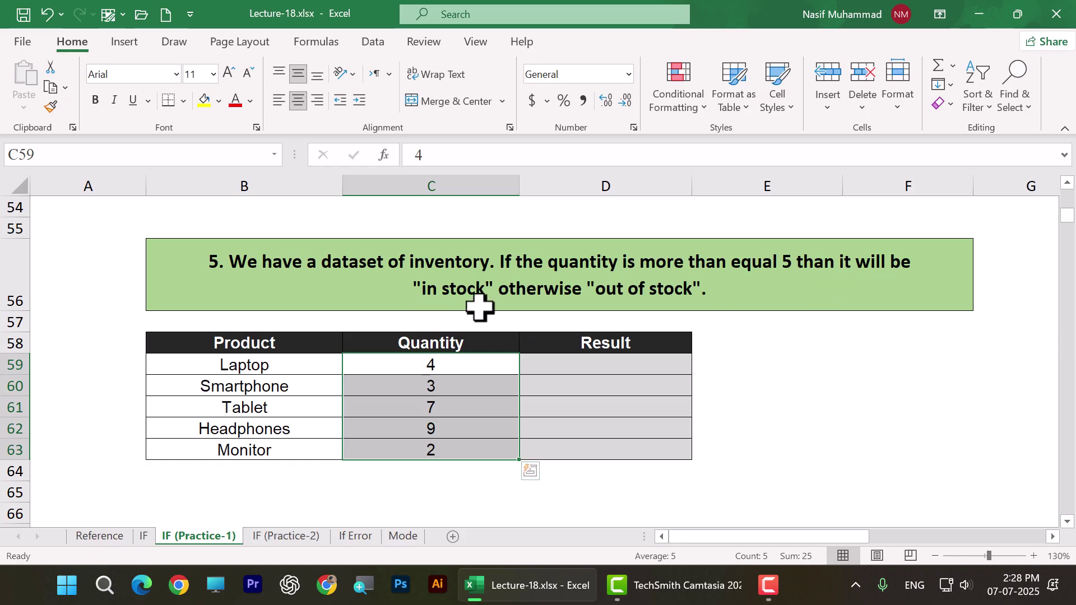
pyautogui.moveTo(583, 365); pyautogui.dragTo(597, 455)
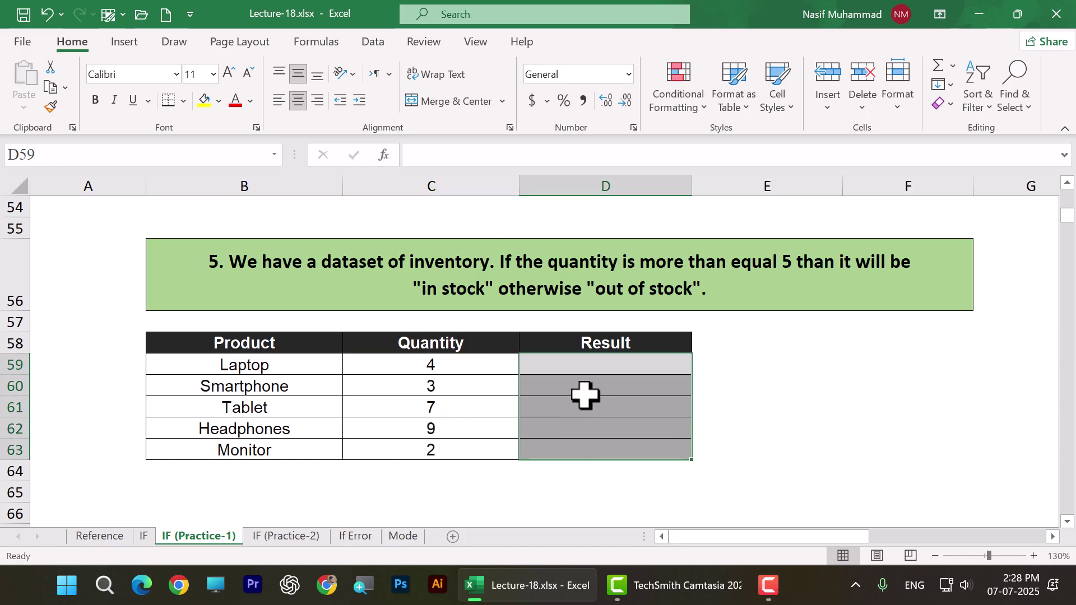
# Enter =IF(C59>=5,"In Stock","Out of Stock") in D59 to determine the laptop's stock status
pyautogui.click(586, 366)
pyautogui.moveTo(673, 586)
pyautogui.write('=if')
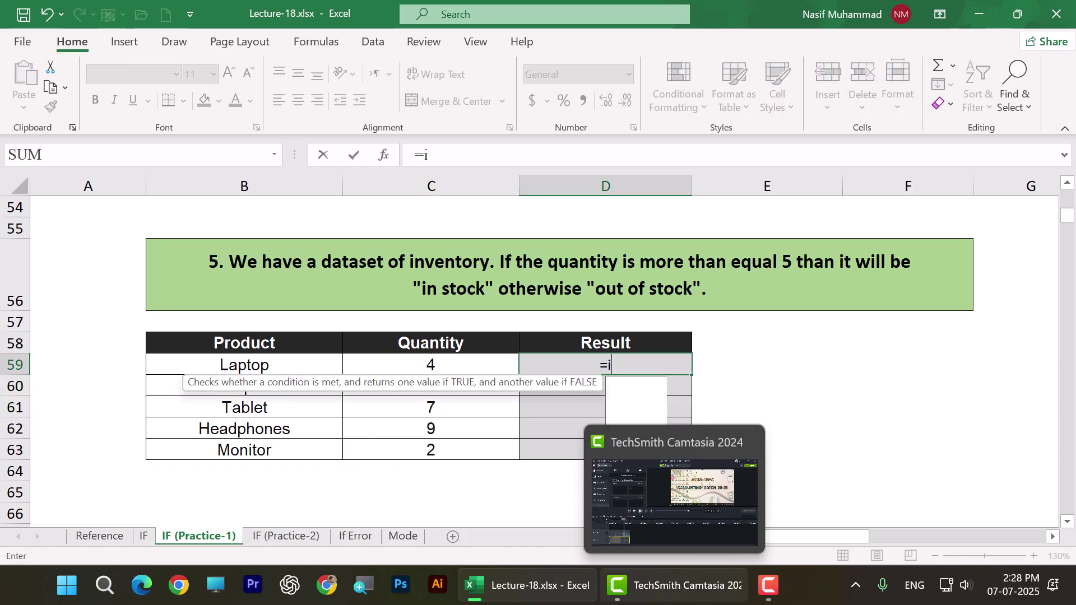
pyautogui.press('Tab')
pyautogui.click(452, 365)
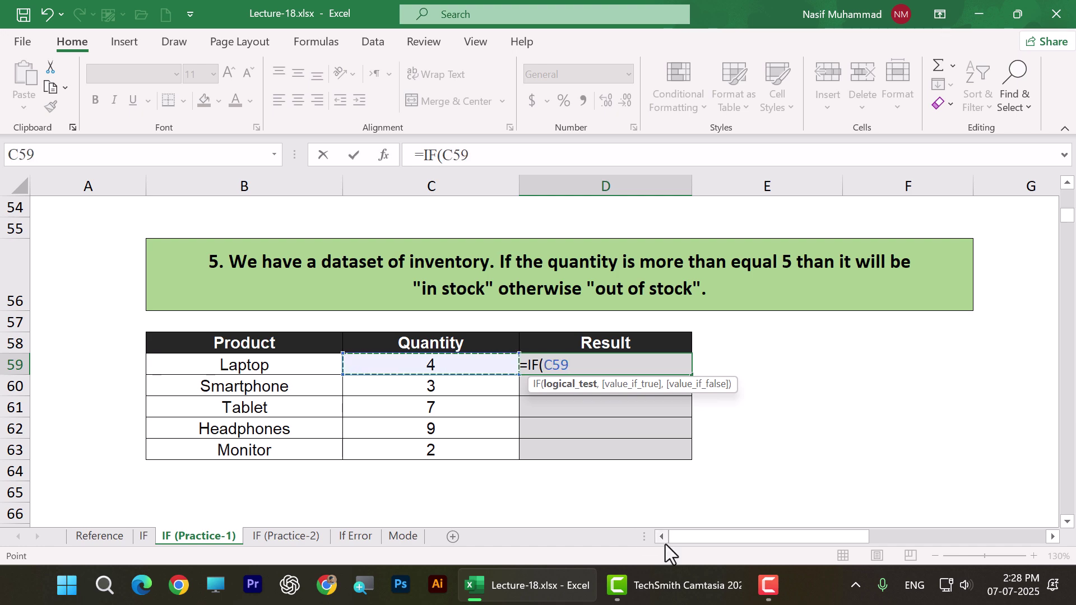
pyautogui.write('>=5,"In ')
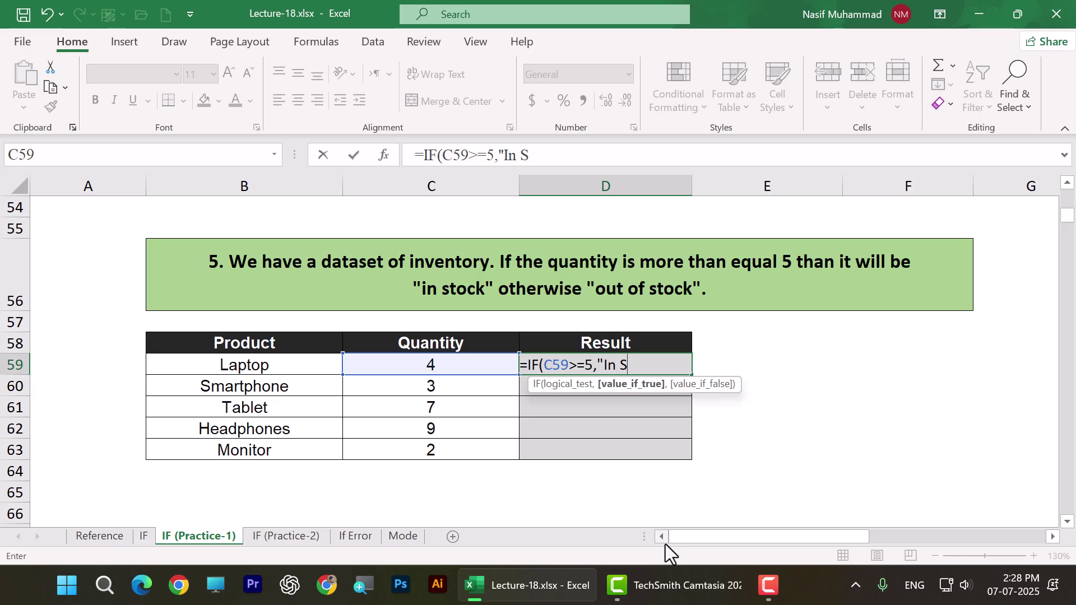
pyautogui.write('Stock",Ou')
pyautogui.press('BackSpace')
pyautogui.press('BackSpace')
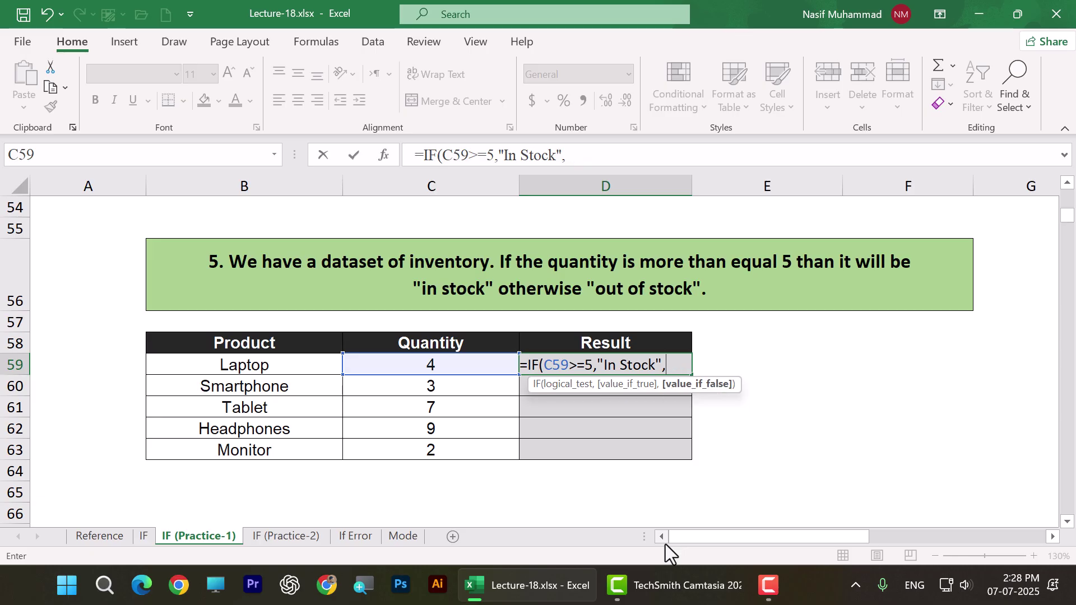
pyautogui.write('Ou')
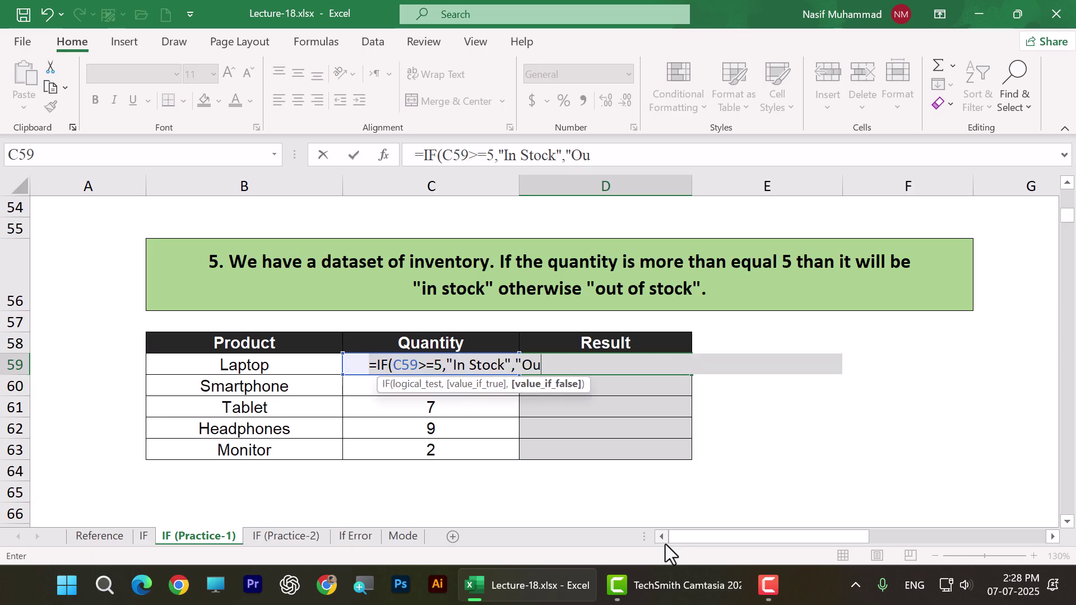
pyautogui.write('t of Stock"')
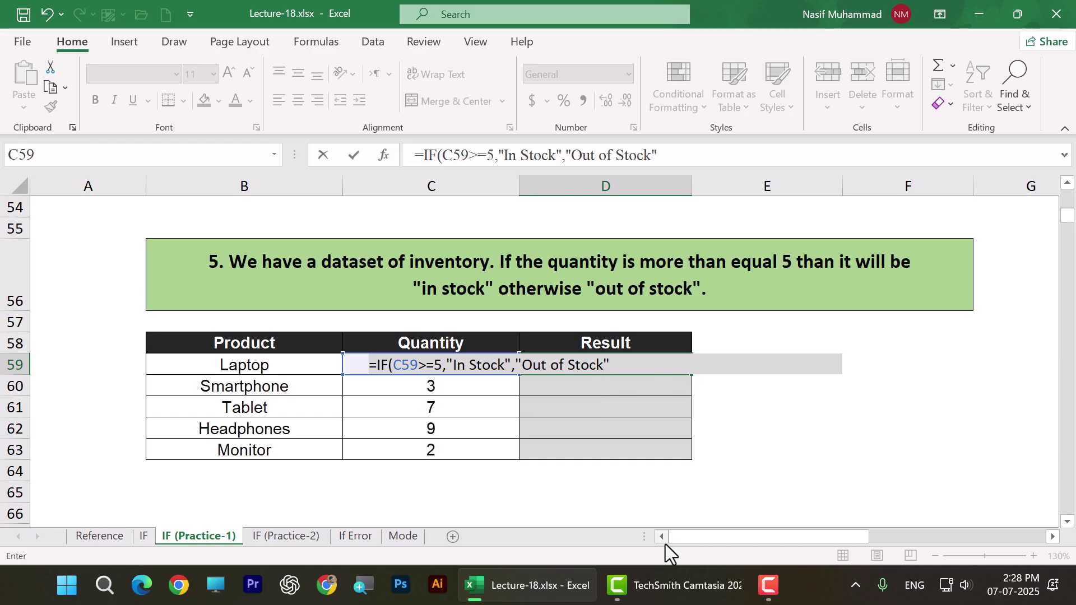
pyautogui.hotkey('ctrl', 'Return')
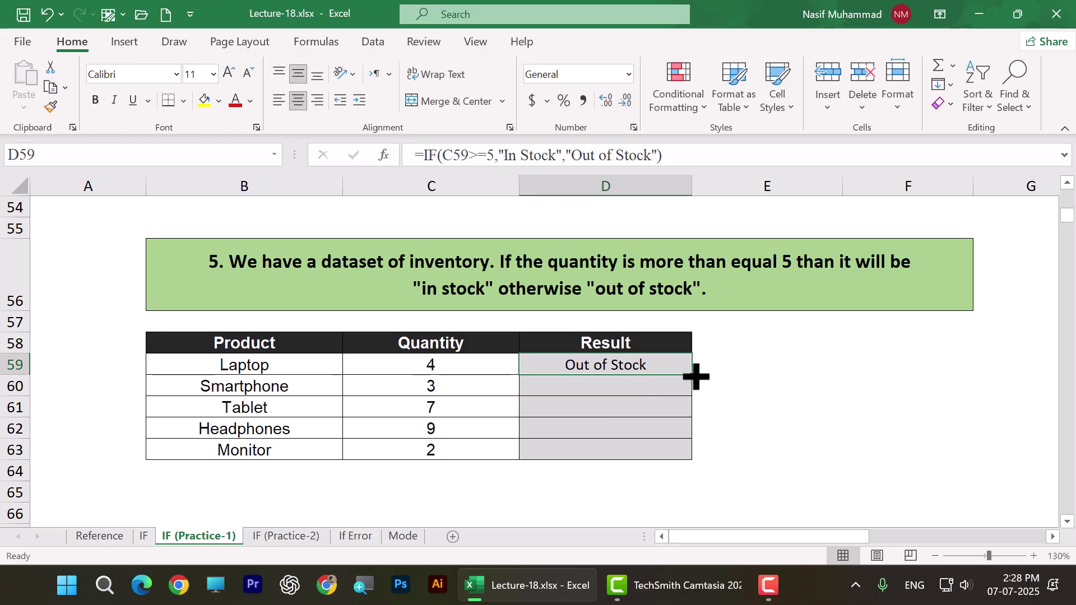
# Fill the stock status formula from D59 down through D63 and review the results against the Quantity column
pyautogui.doubleClick(692, 374)
pyautogui.click(813, 428)
pyautogui.moveTo(638, 371); pyautogui.dragTo(645, 452)
pyautogui.moveTo(415, 367); pyautogui.dragTo(429, 457)
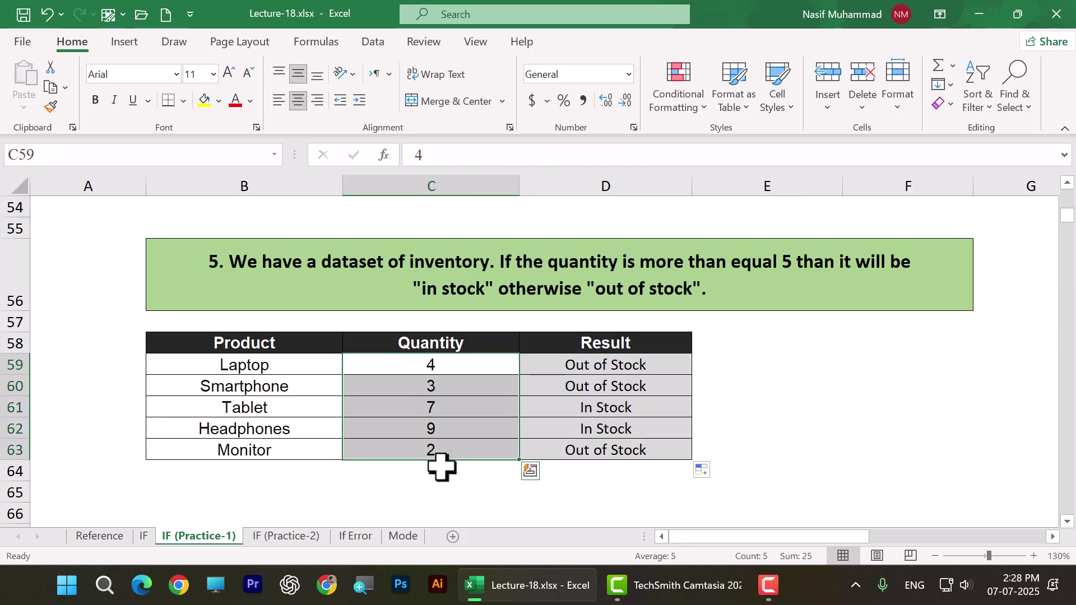
pyautogui.click(753, 455)
pyautogui.moveTo(737, 365); pyautogui.dragTo(745, 469)
pyautogui.click(765, 513)
pyautogui.scroll(-2, 297, 429)
pyautogui.scroll(4, 298, 430)
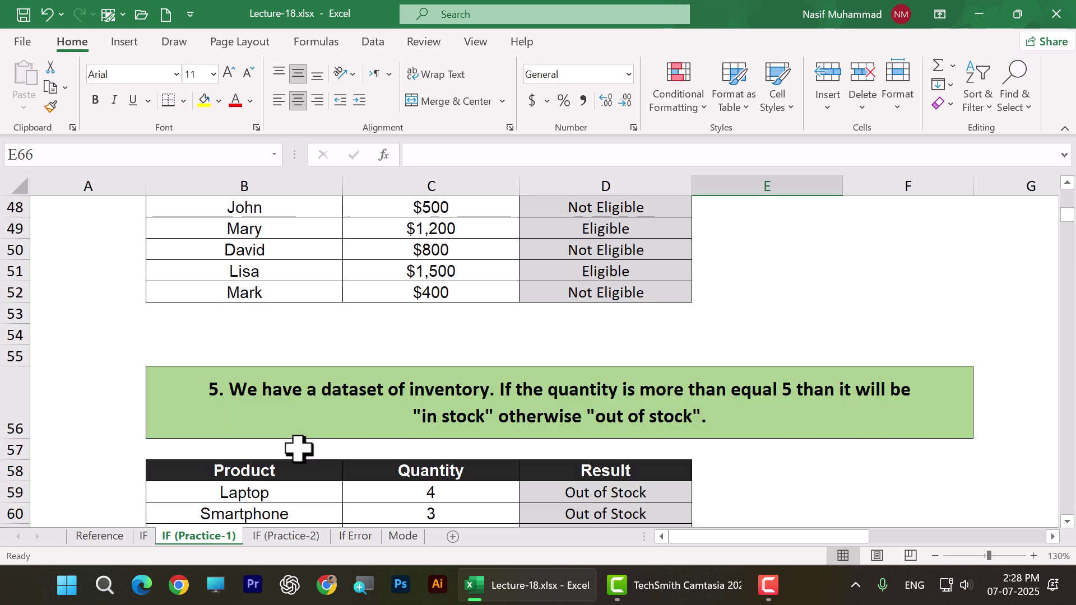
# Switch to the IF (Practice-2) sheet and read exercise 6's customer rating rule
pyautogui.click(285, 538)
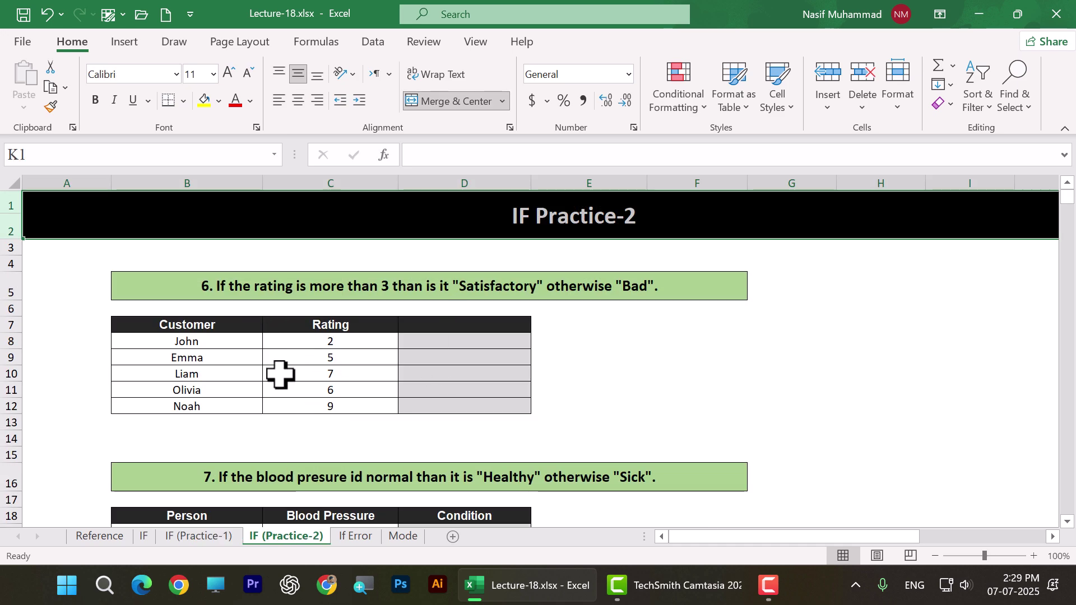
pyautogui.scroll(1, 283, 363)
pyautogui.moveTo(823, 532); pyautogui.dragTo(722, 538)
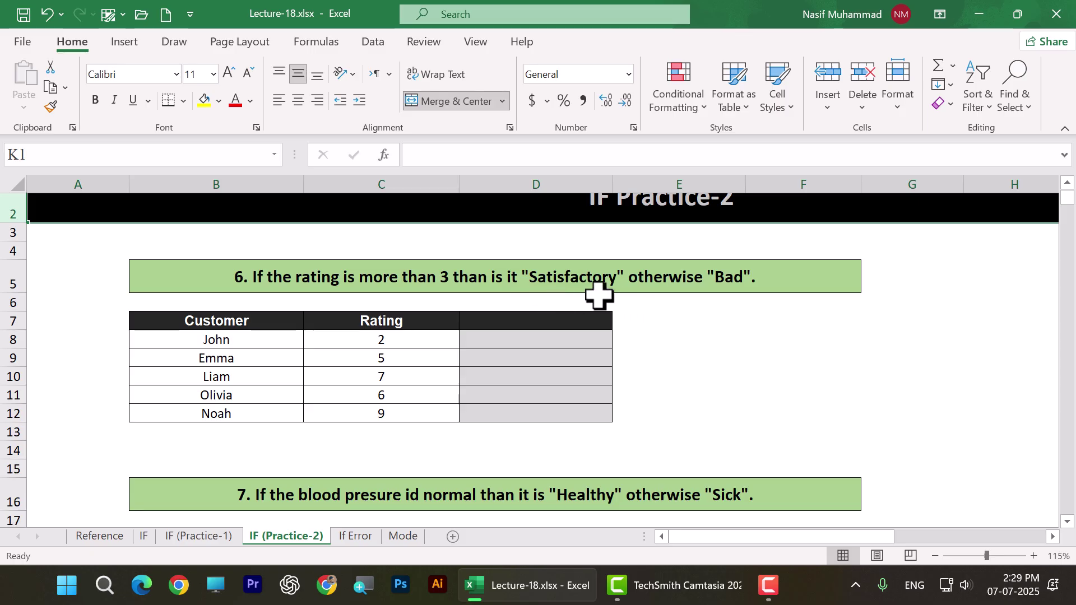
# Enter =IF(C8>3,"Satisfy","Bad") in D8 to classify the first customer's rating
pyautogui.click(512, 338)
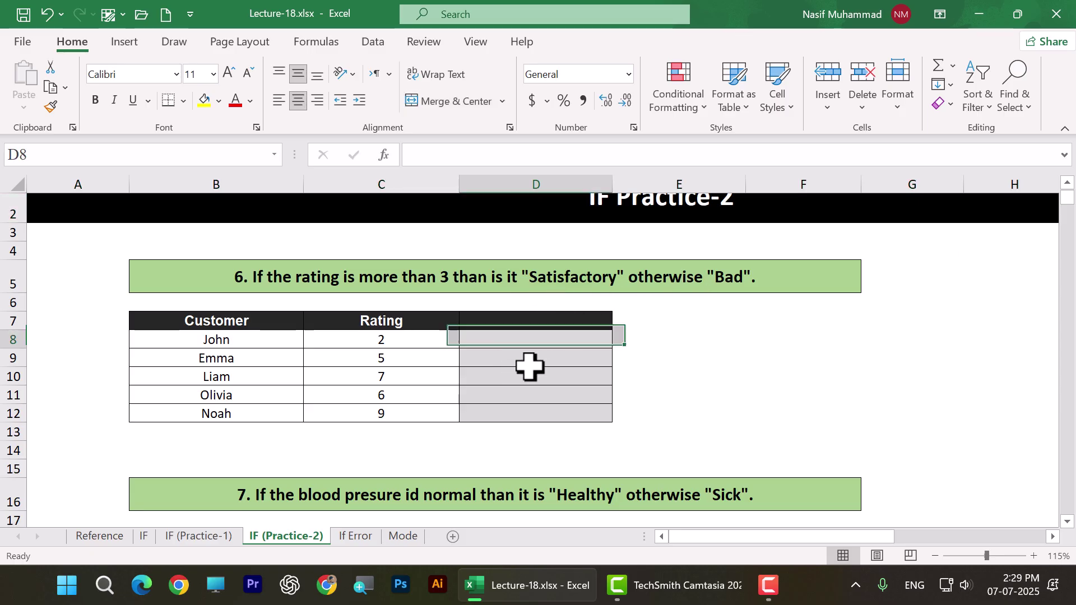
pyautogui.write('=uf')
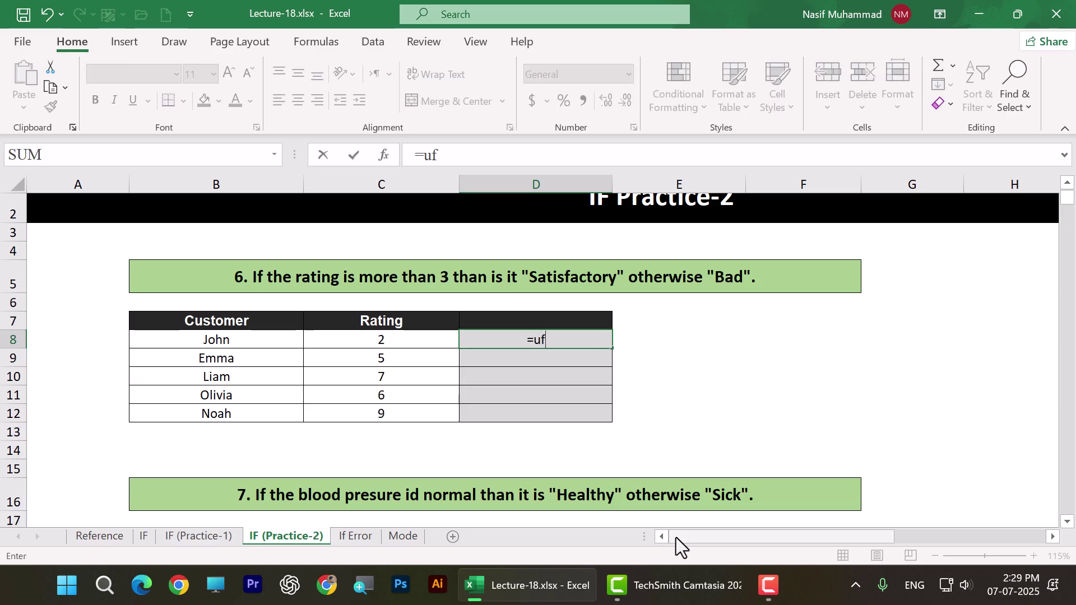
pyautogui.press('BackSpace')
pyautogui.press('BackSpace')
pyautogui.write('if')
pyautogui.press('Tab')
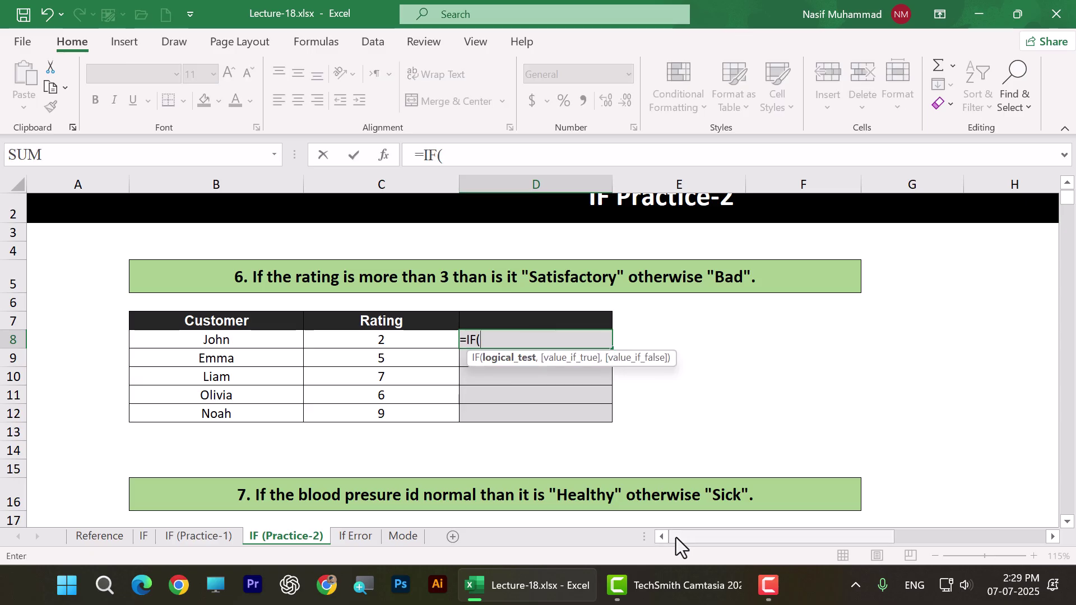
pyautogui.click(417, 337)
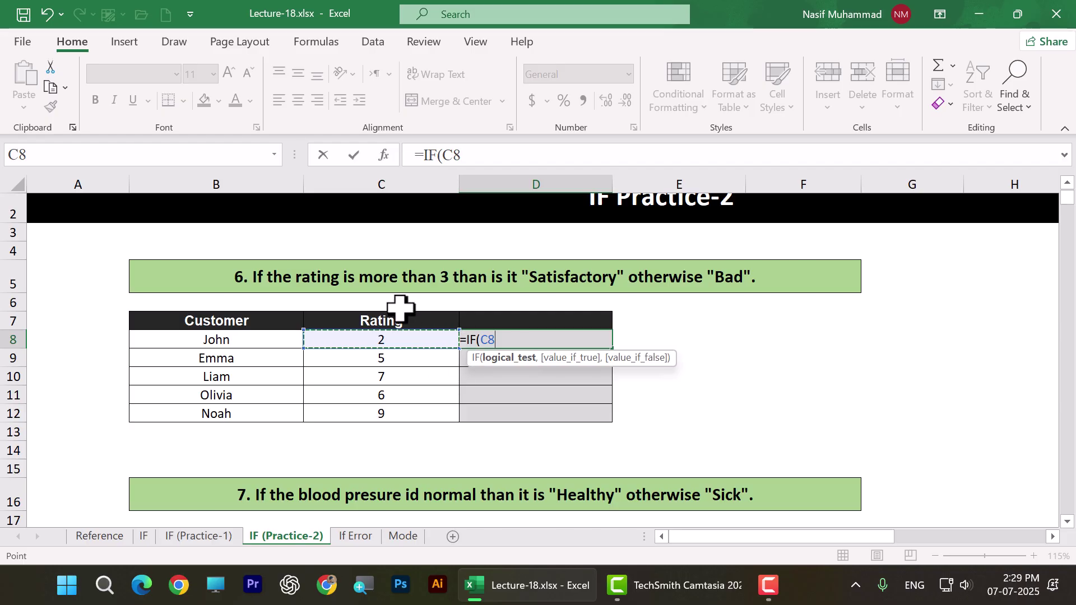
pyautogui.write('>3,"Satis')
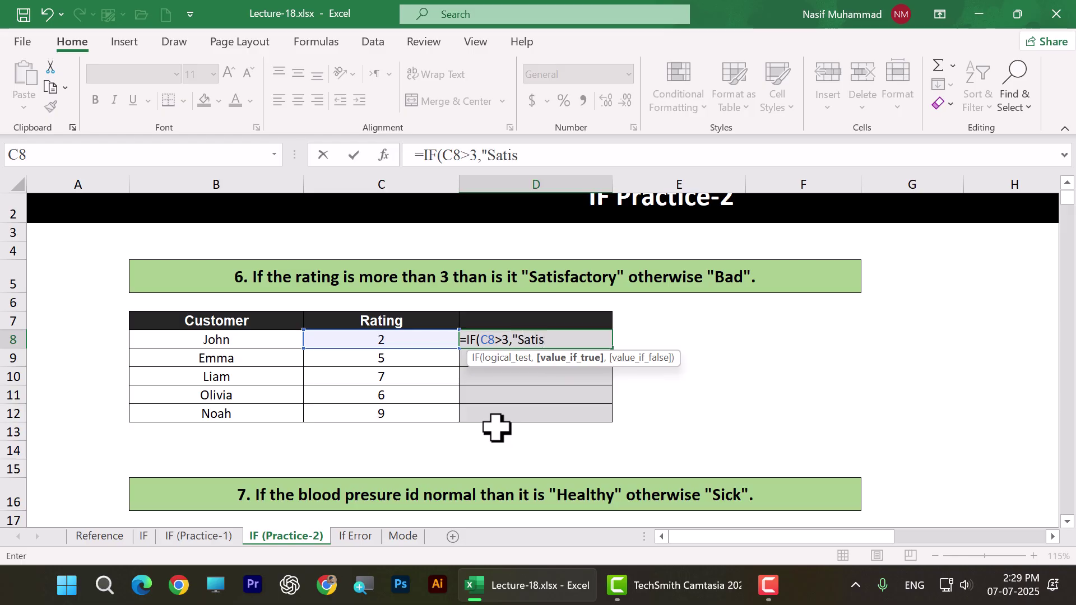
pyautogui.write('fy","Bad')
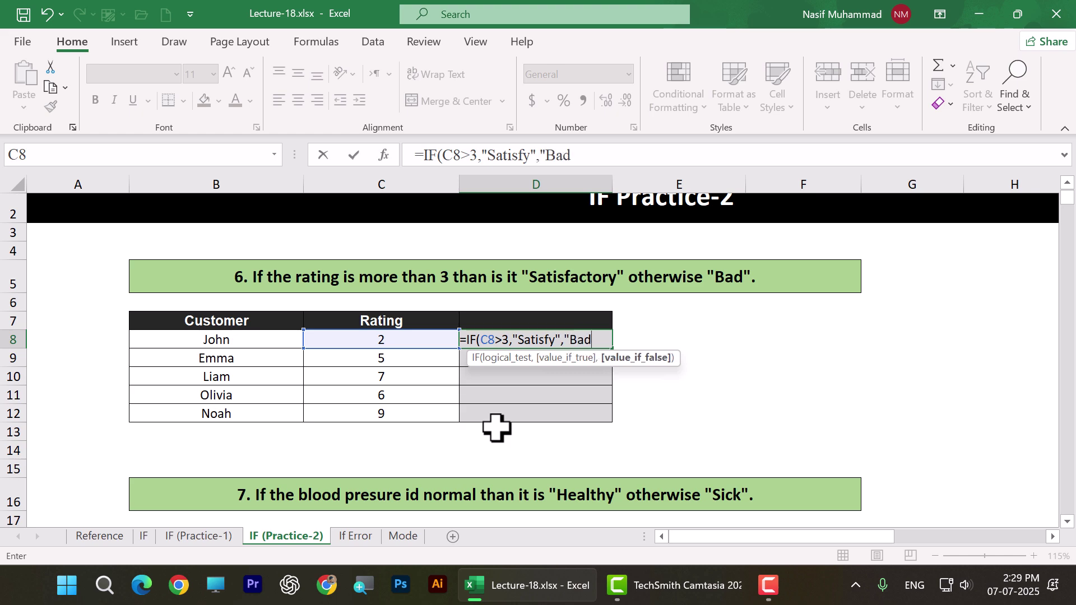
pyautogui.write('")')
pyautogui.press('Return')
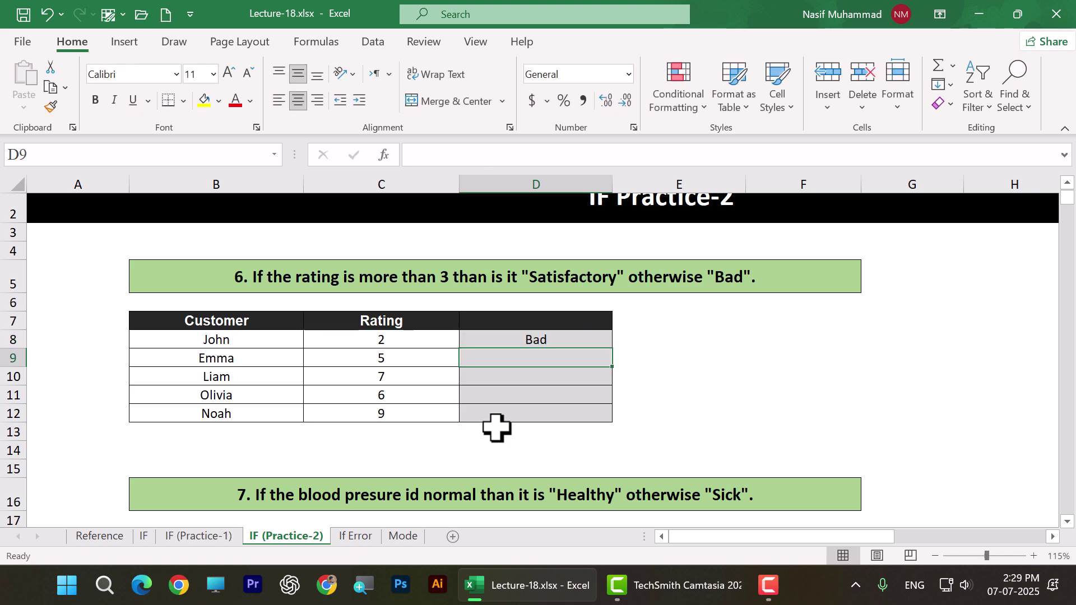
# Fill the rating formula from D8 down through D12, and set the rating in C12 to 2 to test it
pyautogui.click(543, 340)
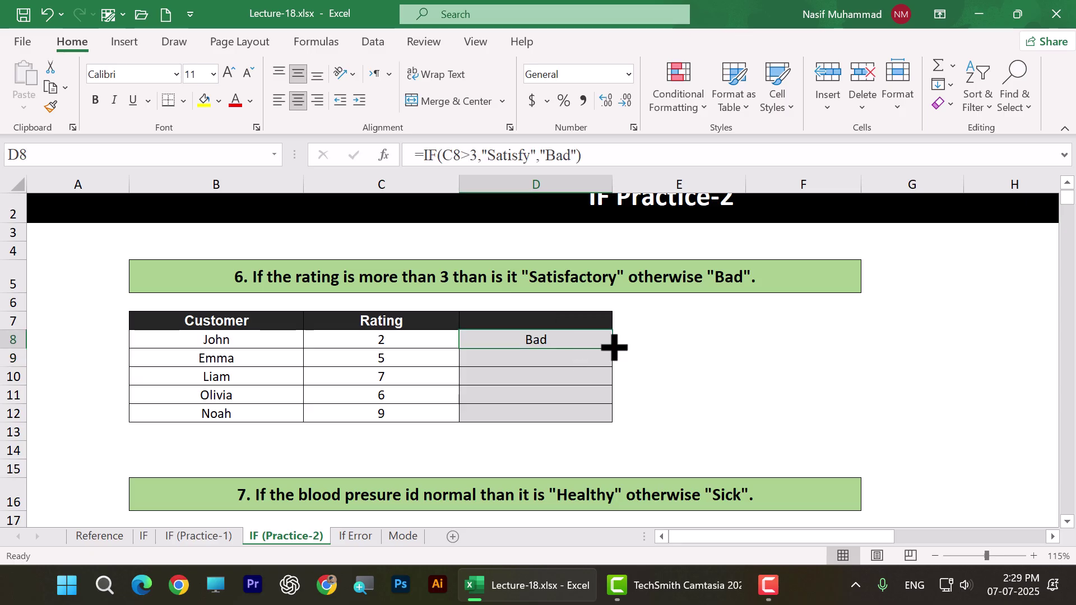
pyautogui.moveTo(612, 348); pyautogui.dragTo(642, 413)
pyautogui.click(533, 413)
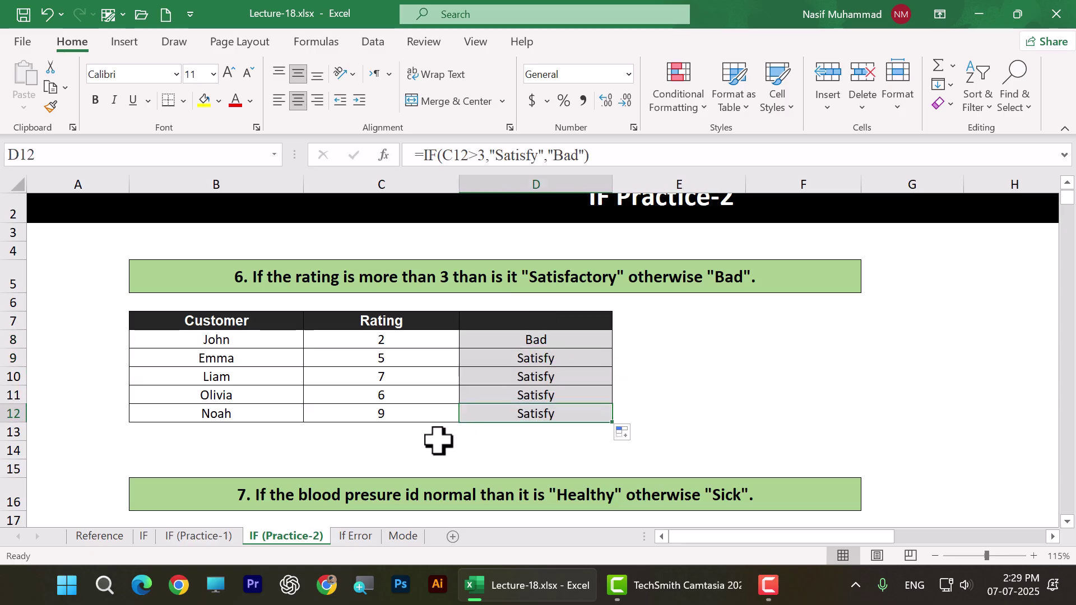
pyautogui.click(389, 416)
pyautogui.write('2')
pyautogui.click(666, 431)
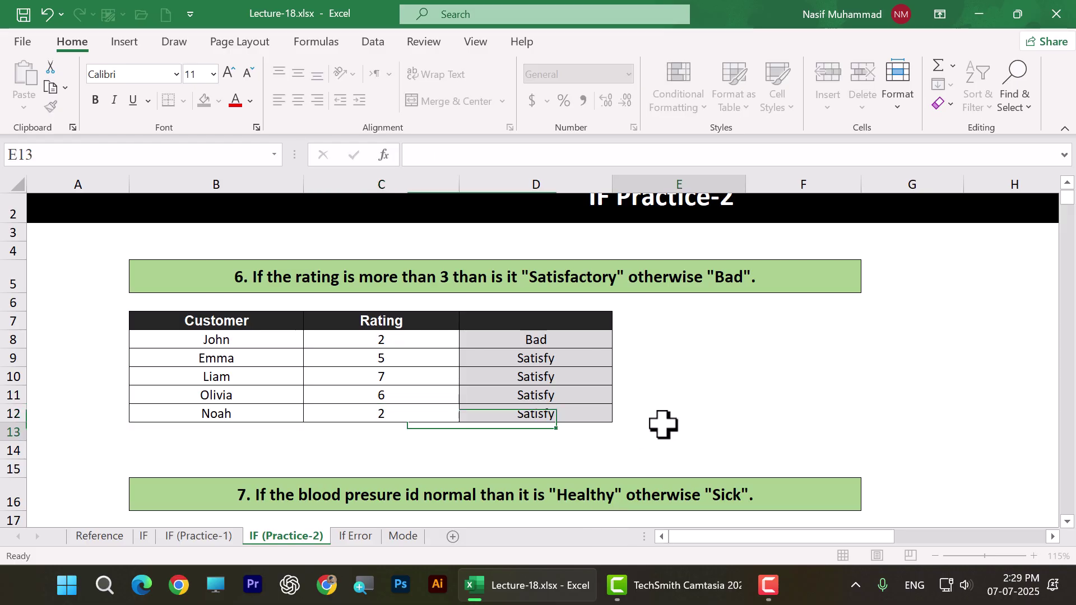
# Enter =IF(C19="normal","Healthy","Sick") in D19 to determine the first person's condition for exercise 7
pyautogui.scroll(-4, 666, 423)
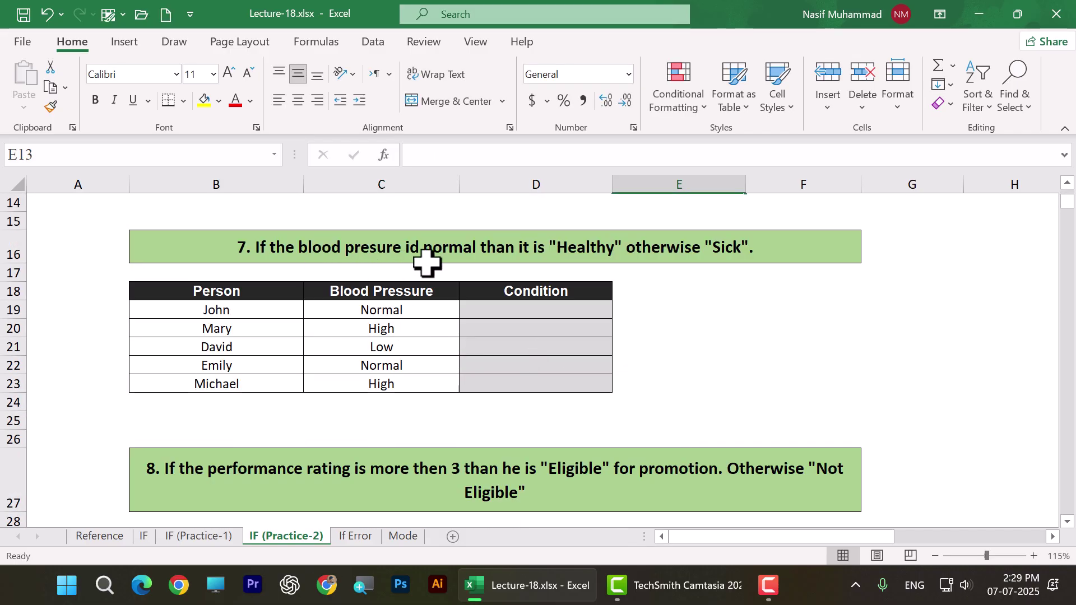
pyautogui.click(457, 246)
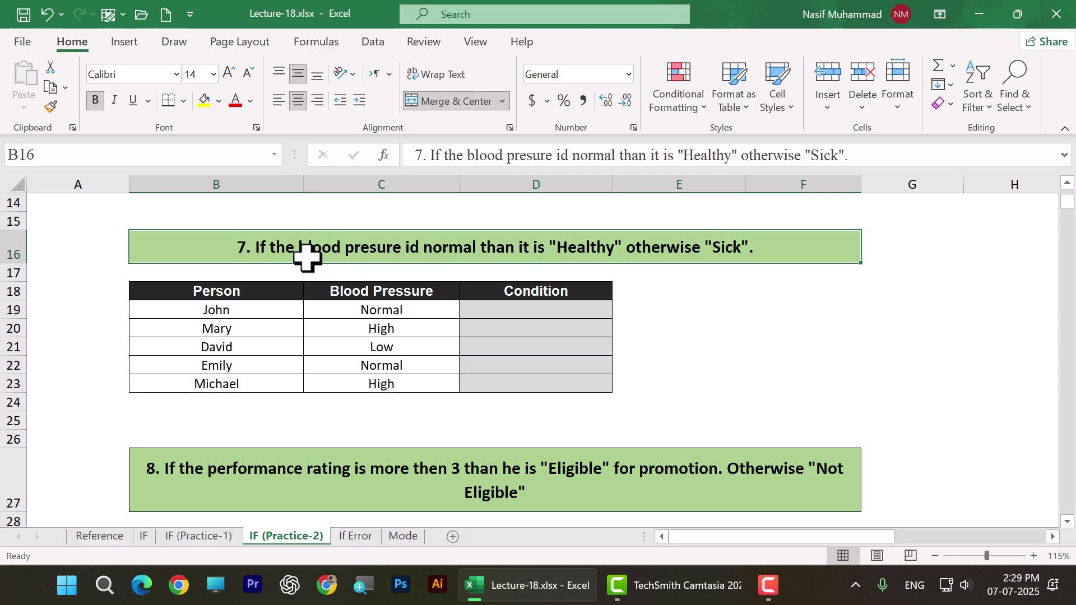
pyautogui.click(509, 338)
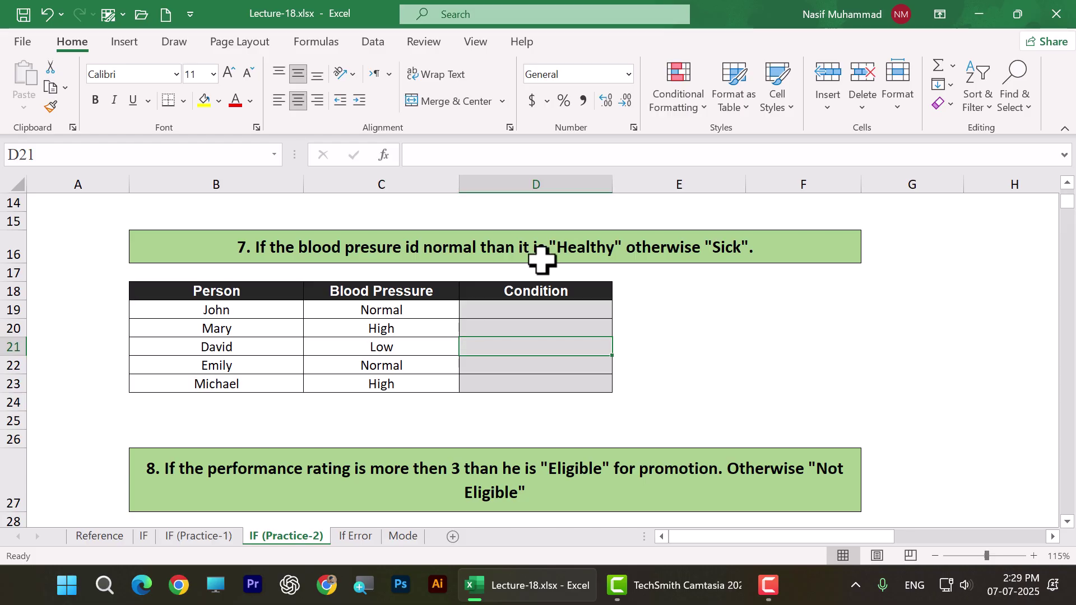
pyautogui.click(557, 312)
pyautogui.write('=IF(')
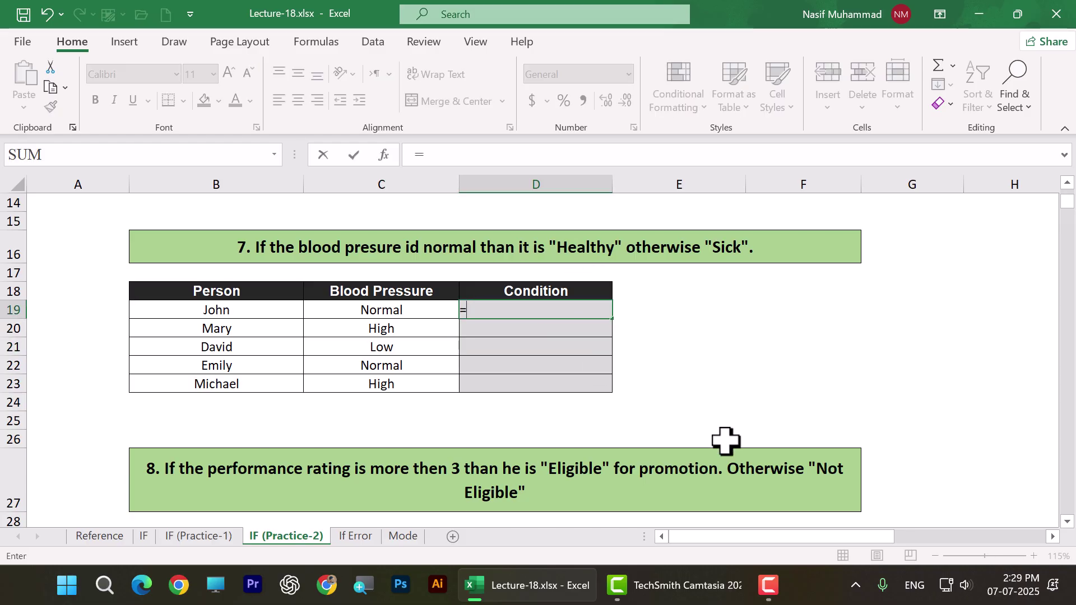
pyautogui.click(439, 308)
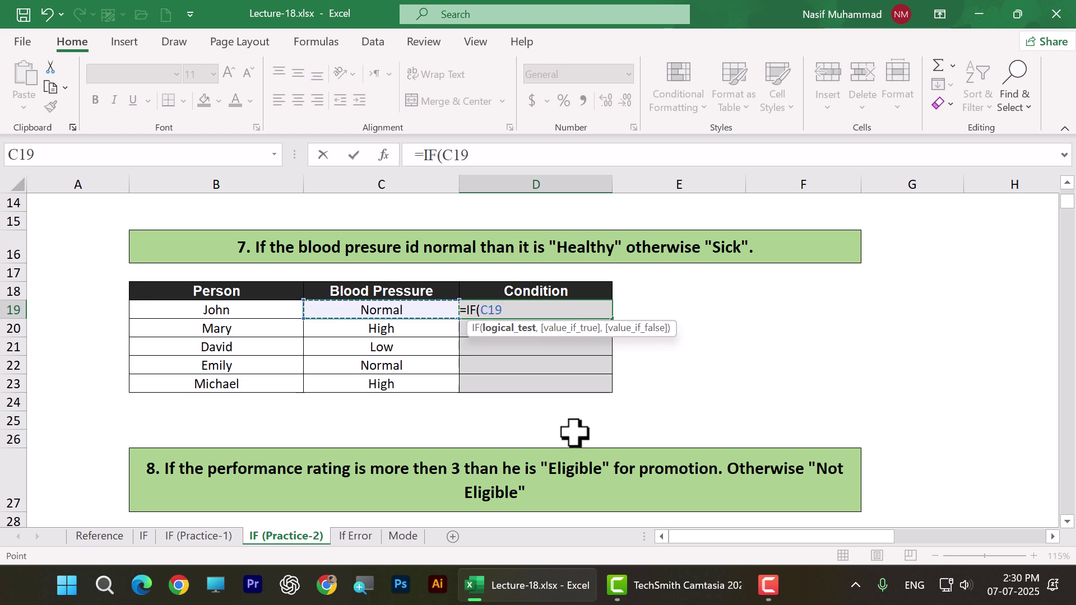
pyautogui.write('="normal","Healthy","Sick')
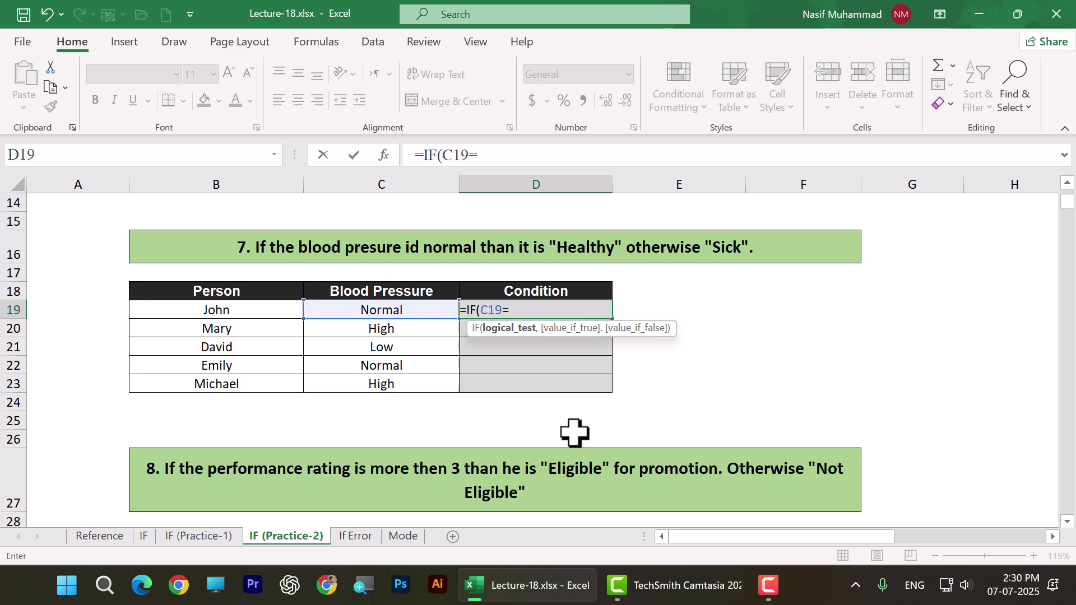
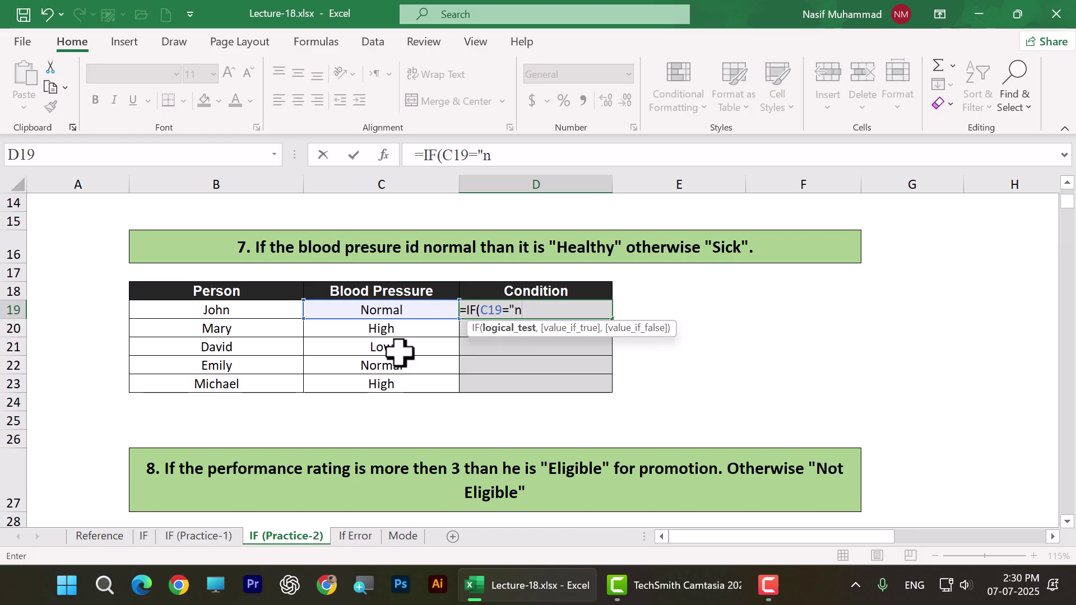
pyautogui.write('al')
pyautogui.write(',"He')
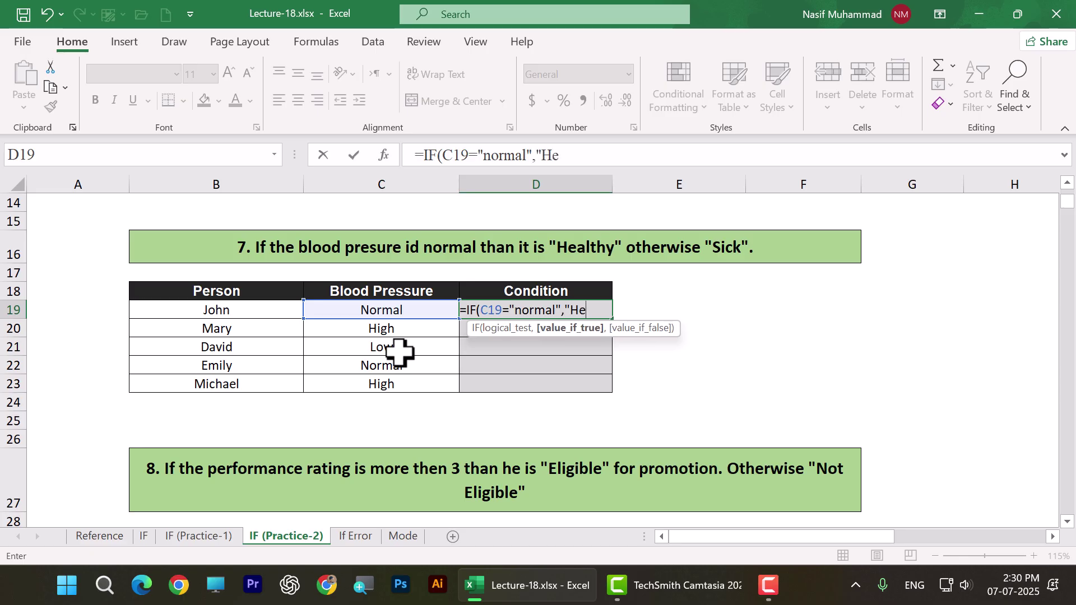
pyautogui.write('althy')
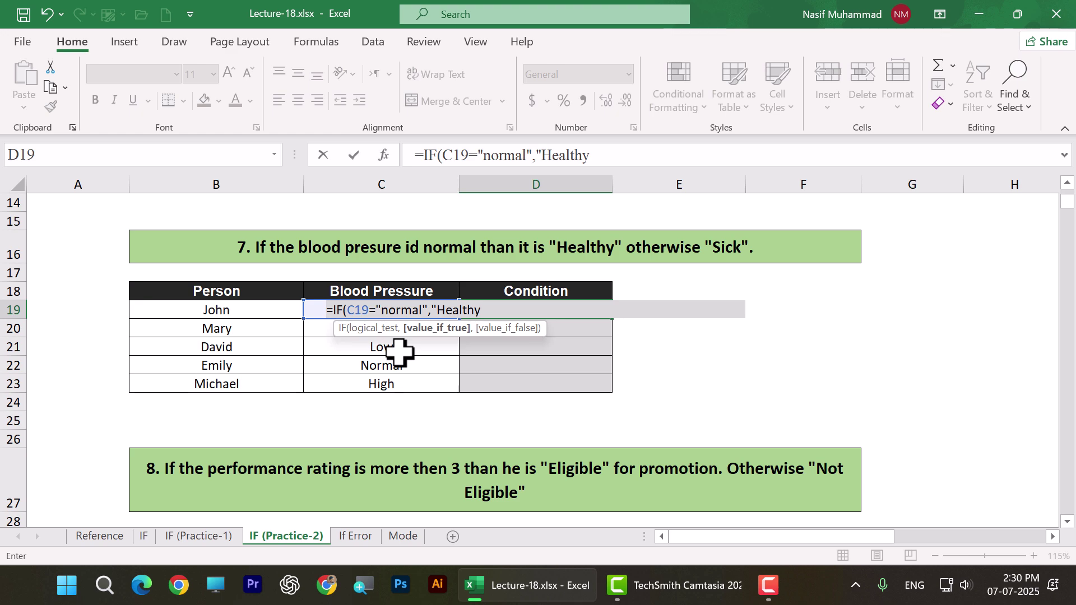
pyautogui.write('","Sick"')
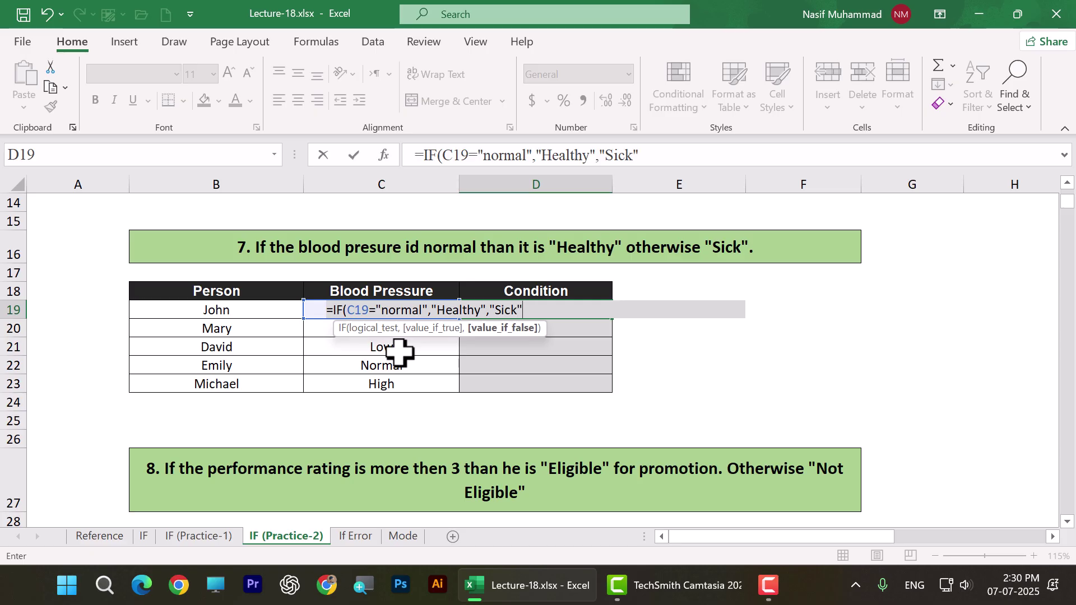
pyautogui.press('Return')
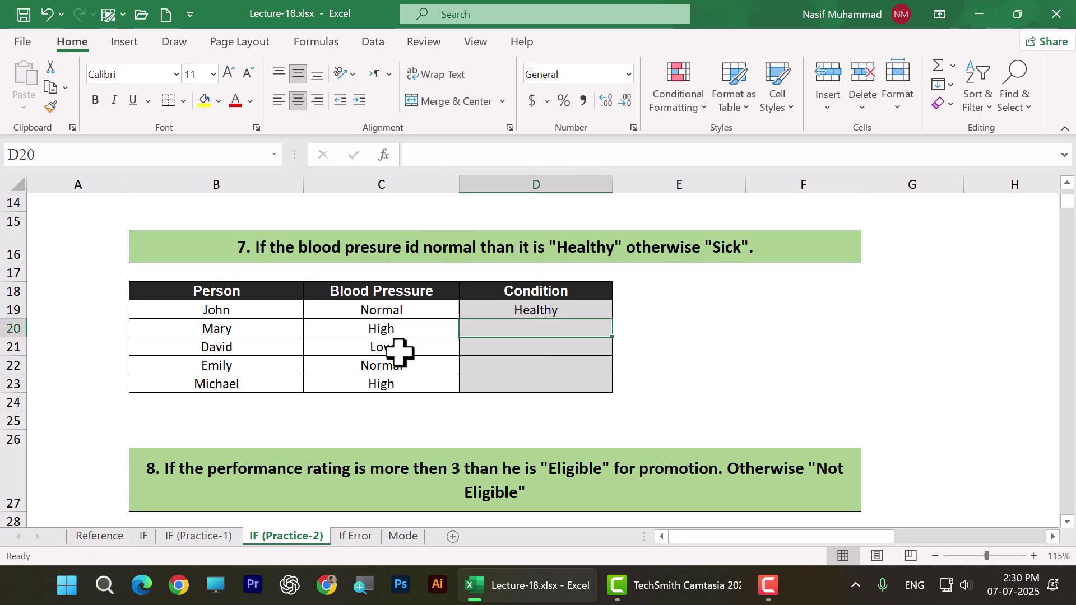
# Fill the blood pressure condition formula from D19 down through D23
pyautogui.click(587, 310)
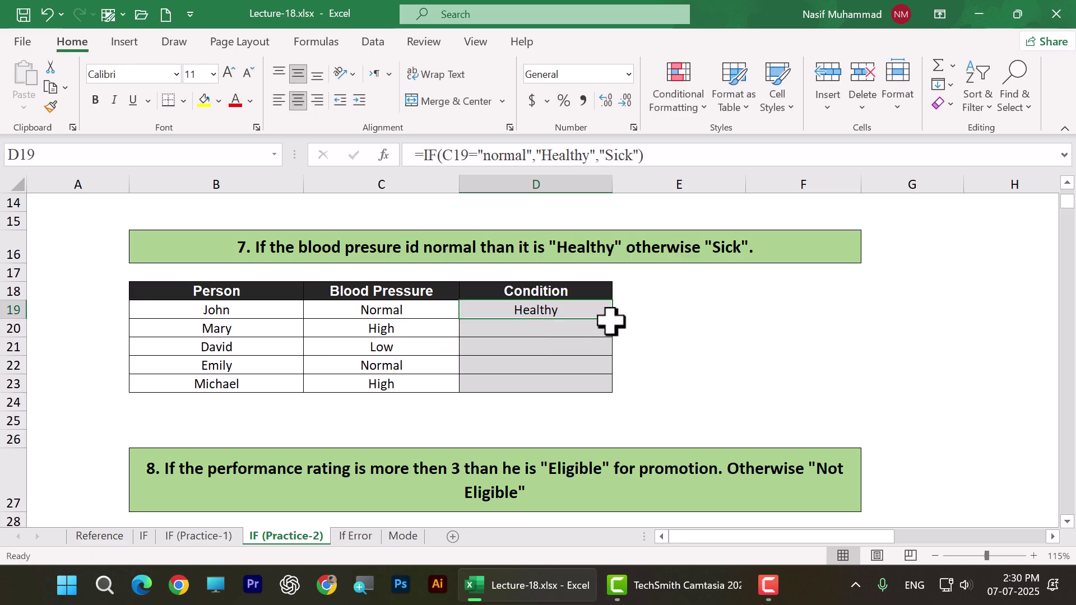
pyautogui.doubleClick(612, 319)
pyautogui.click(685, 359)
# Enter =IF(C30>3,"Eligible","Not Eligible") in D30 to determine the first employee's promotion eligibility for exercise 8
pyautogui.scroll(-2, 657, 379)
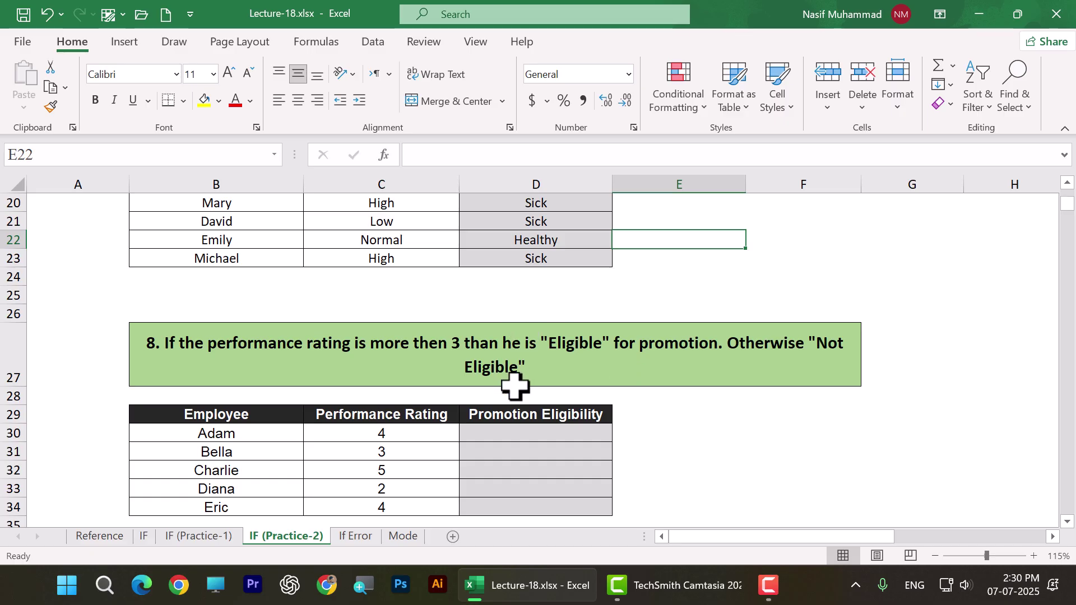
pyautogui.scroll(-1, 513, 381)
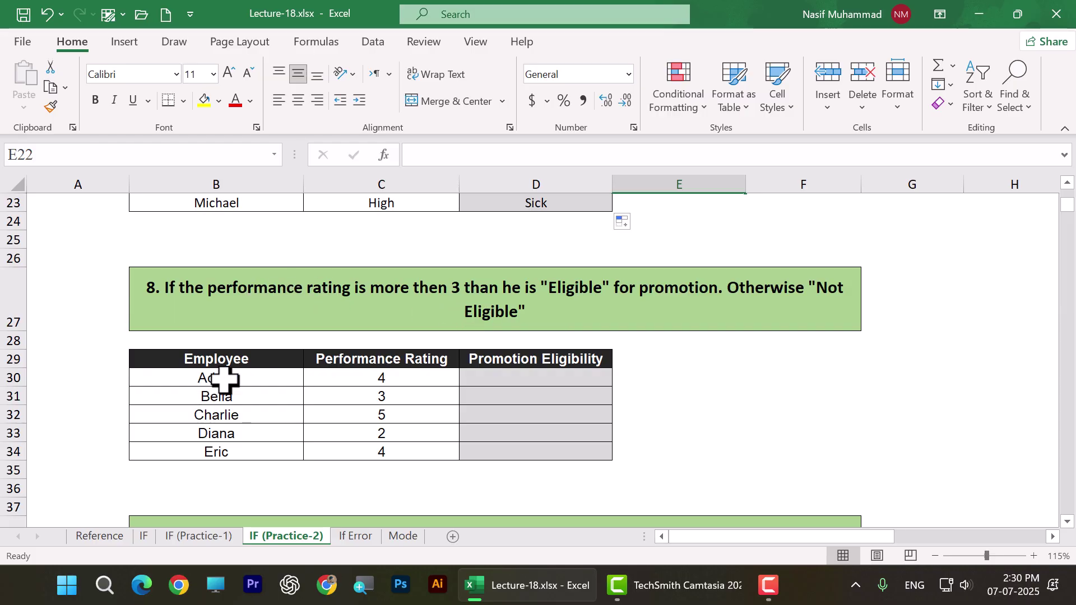
pyautogui.moveTo(226, 375); pyautogui.dragTo(238, 448)
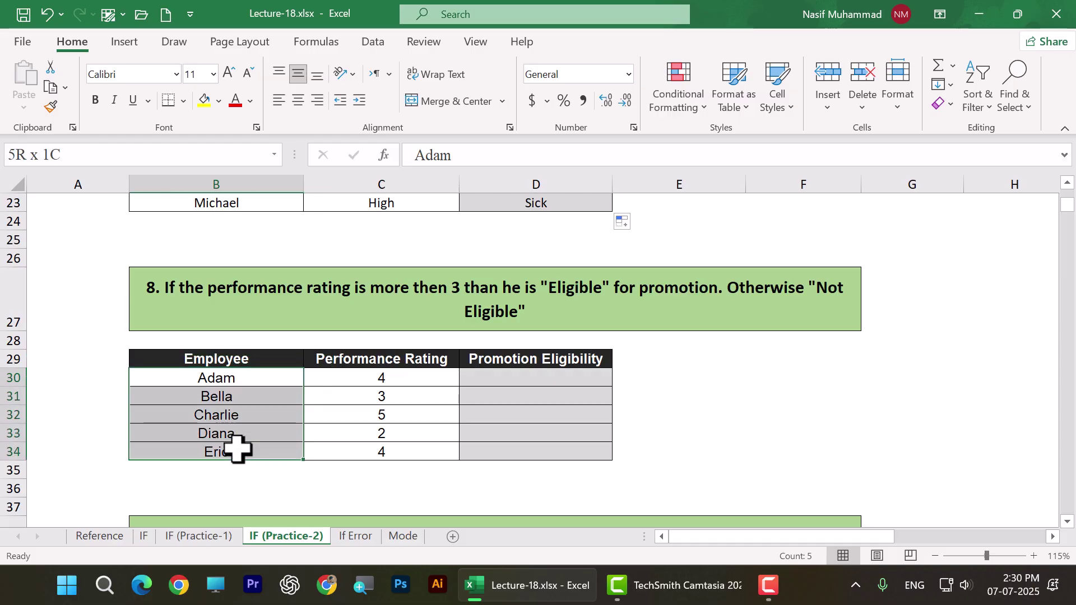
pyautogui.moveTo(368, 387); pyautogui.dragTo(396, 452)
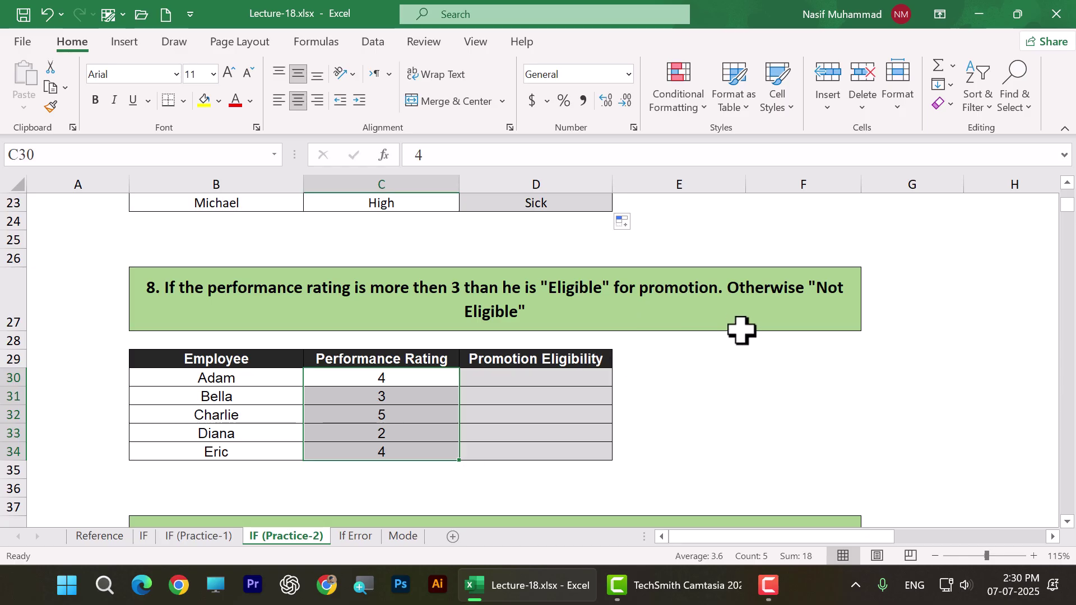
pyautogui.click(536, 375)
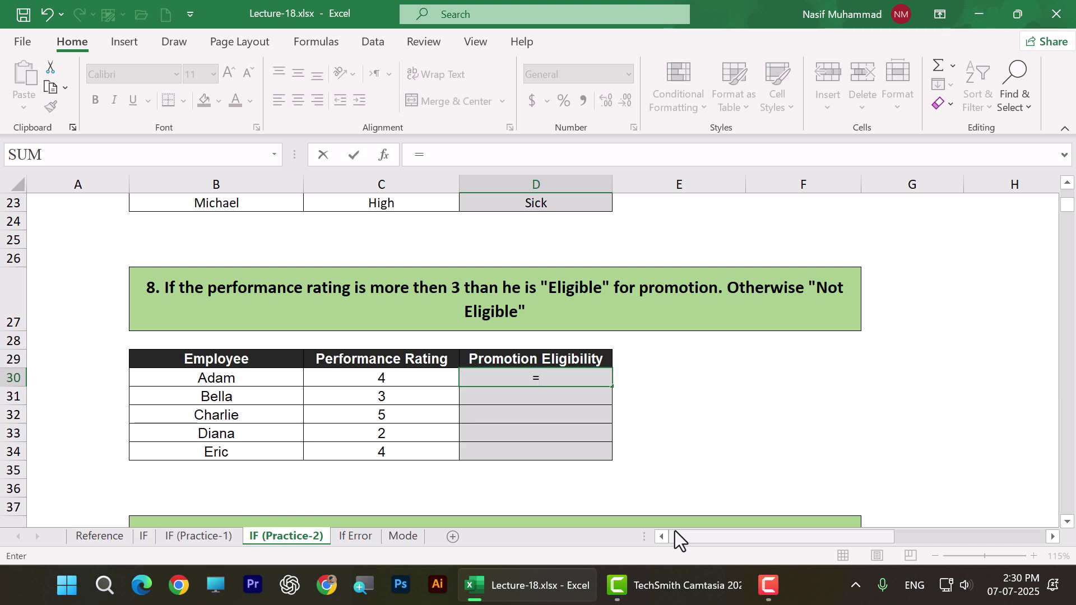
pyautogui.write('IF(')
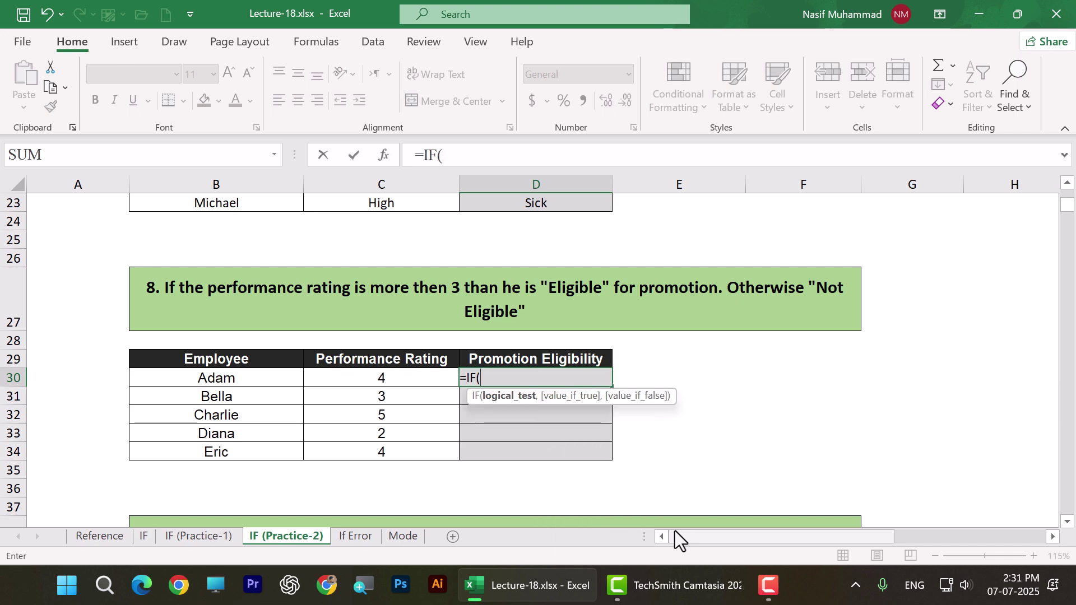
pyautogui.click(438, 381)
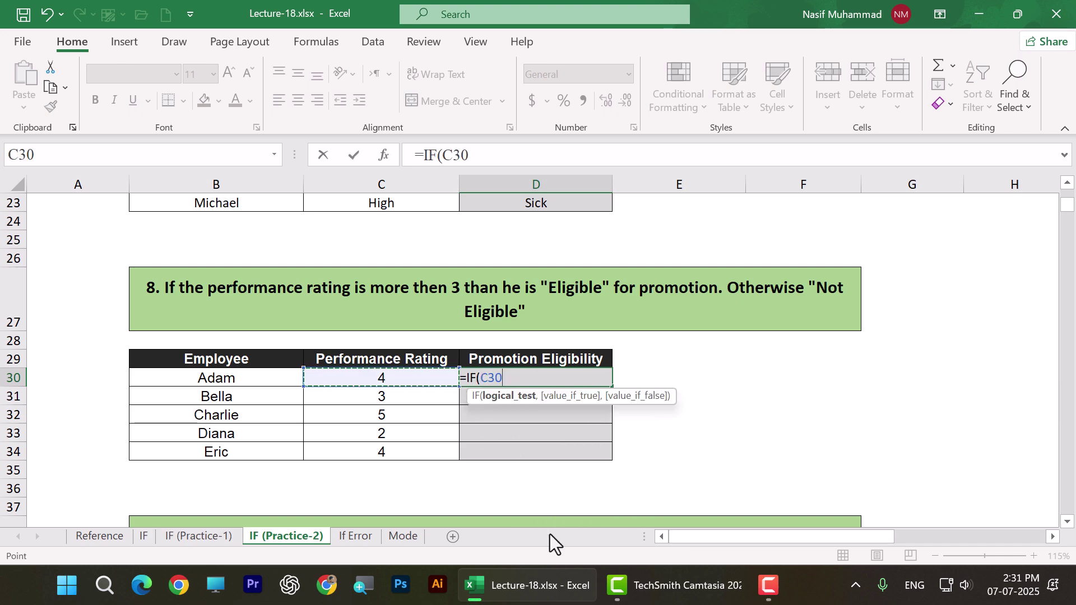
pyautogui.write('>')
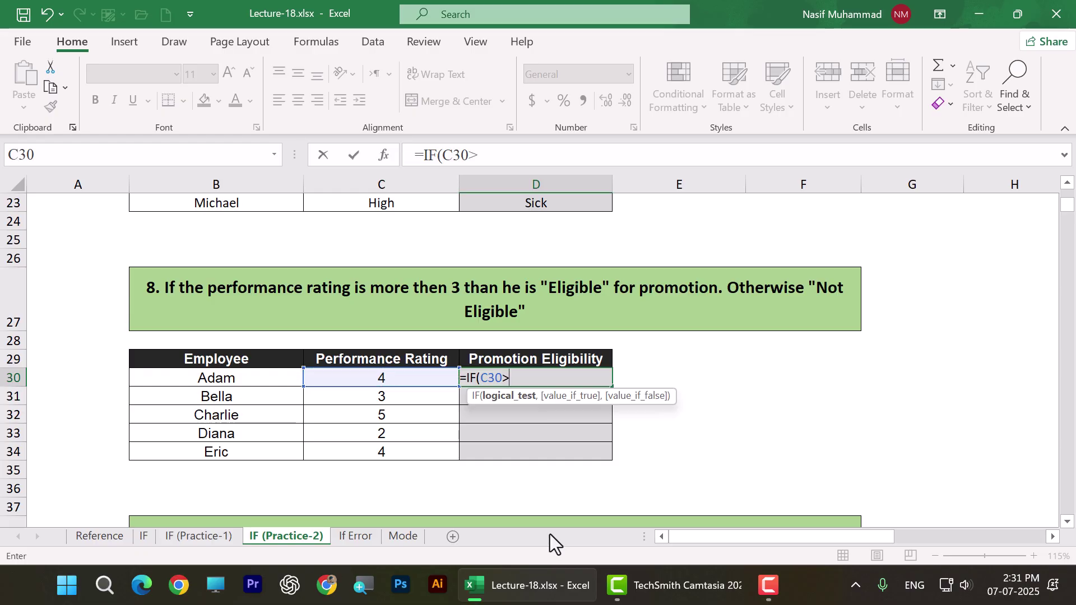
pyautogui.write('3,"')
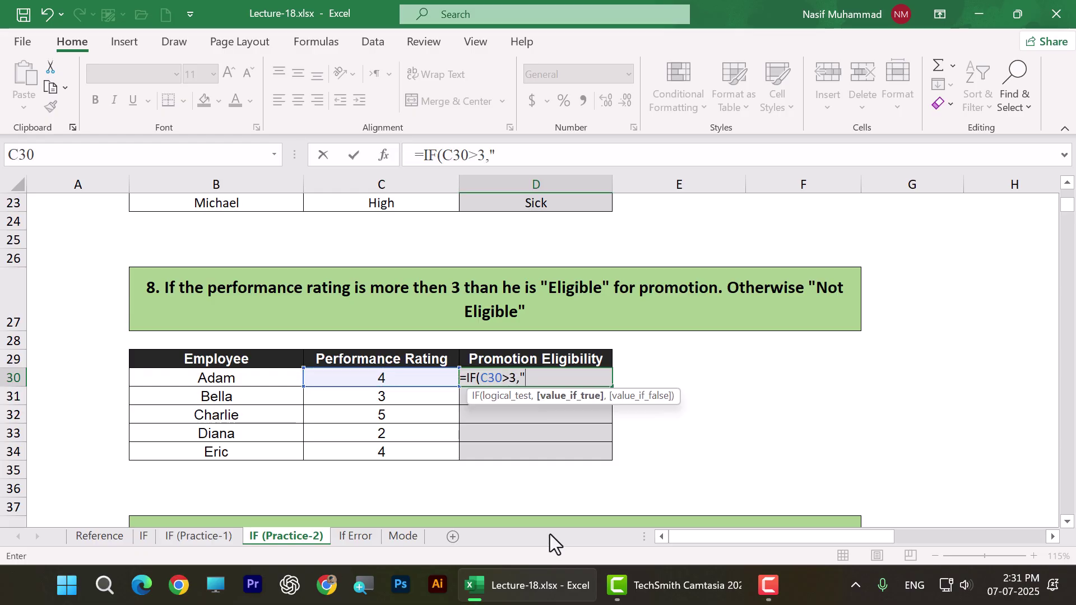
pyautogui.write('Eligible",')
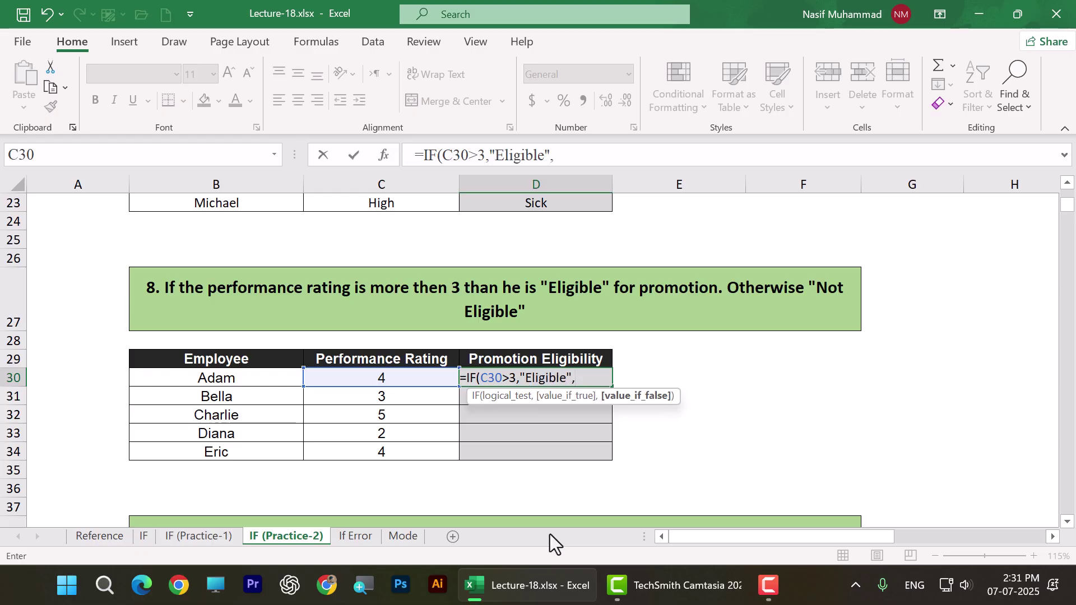
pyautogui.write('"Not E')
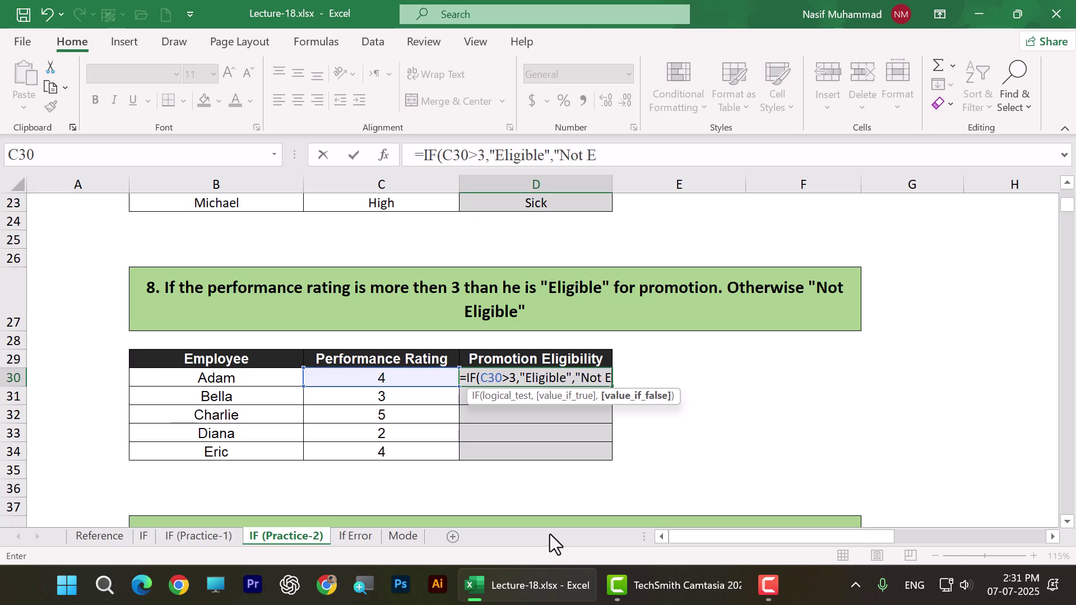
pyautogui.write('ligible')
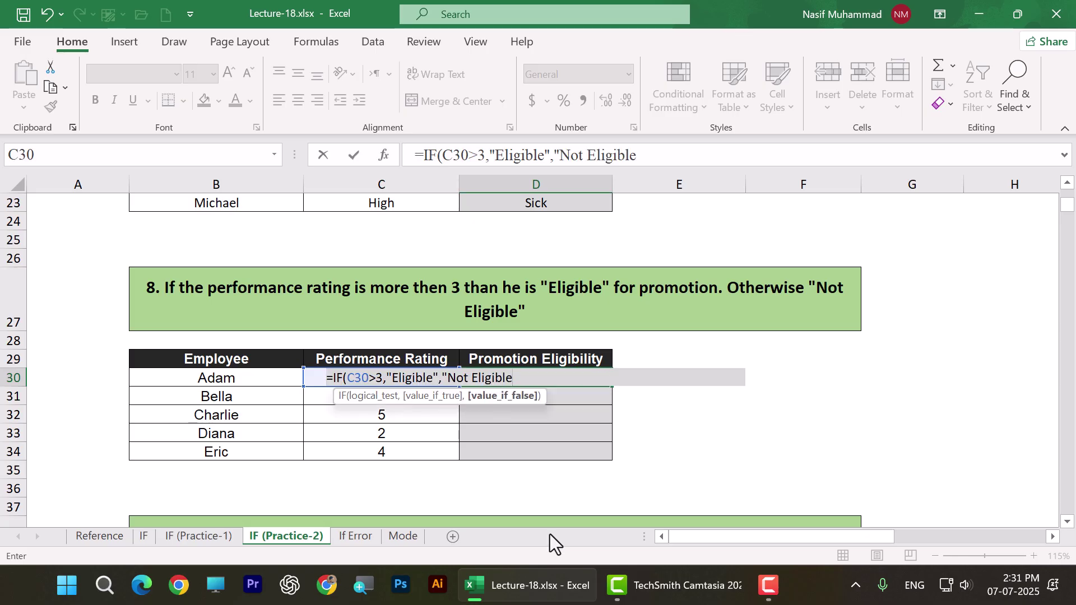
pyautogui.write('")')
pyautogui.press('Return')
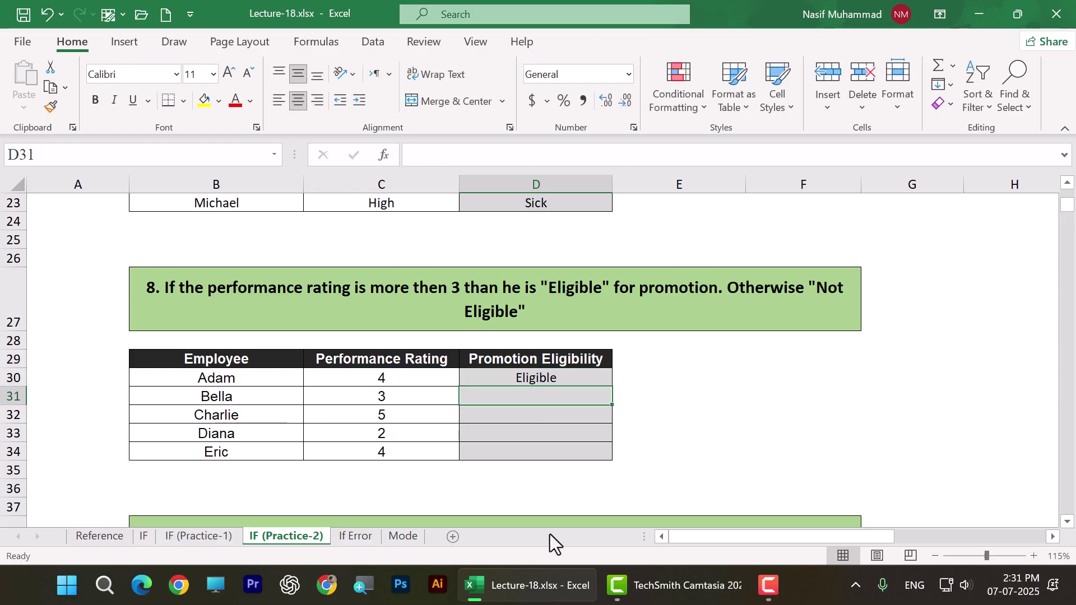
# Fill the promotion eligibility formula from D30 down through D34
pyautogui.click(578, 379)
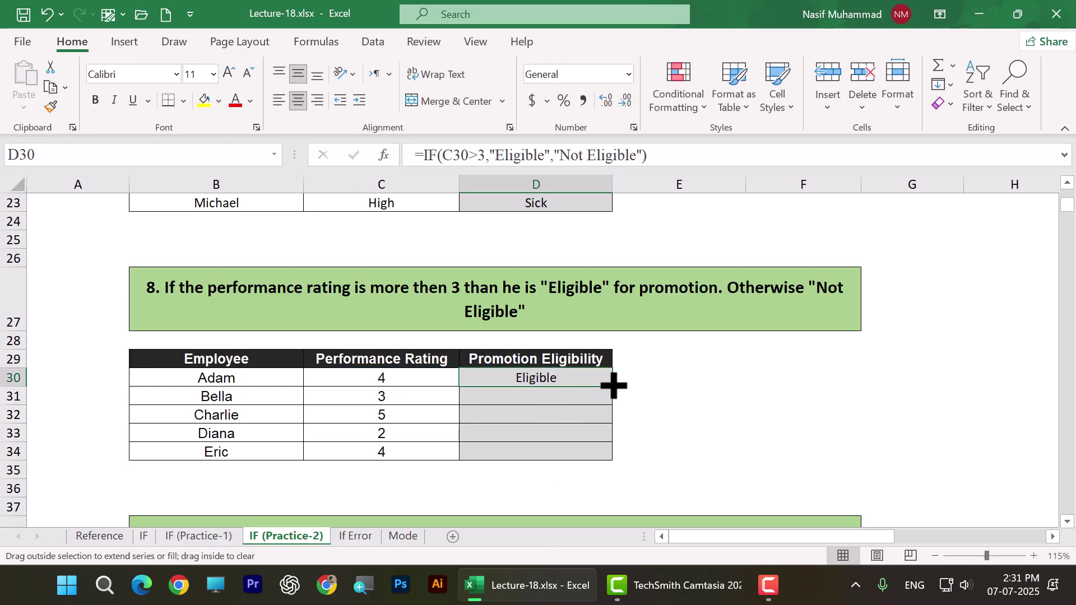
pyautogui.doubleClick(614, 387)
pyautogui.click(762, 418)
# Test the promotion eligibility formula by setting the performance rating in C34 to 5 and then to 1
pyautogui.scroll(-1, 487, 423)
pyautogui.click(423, 399)
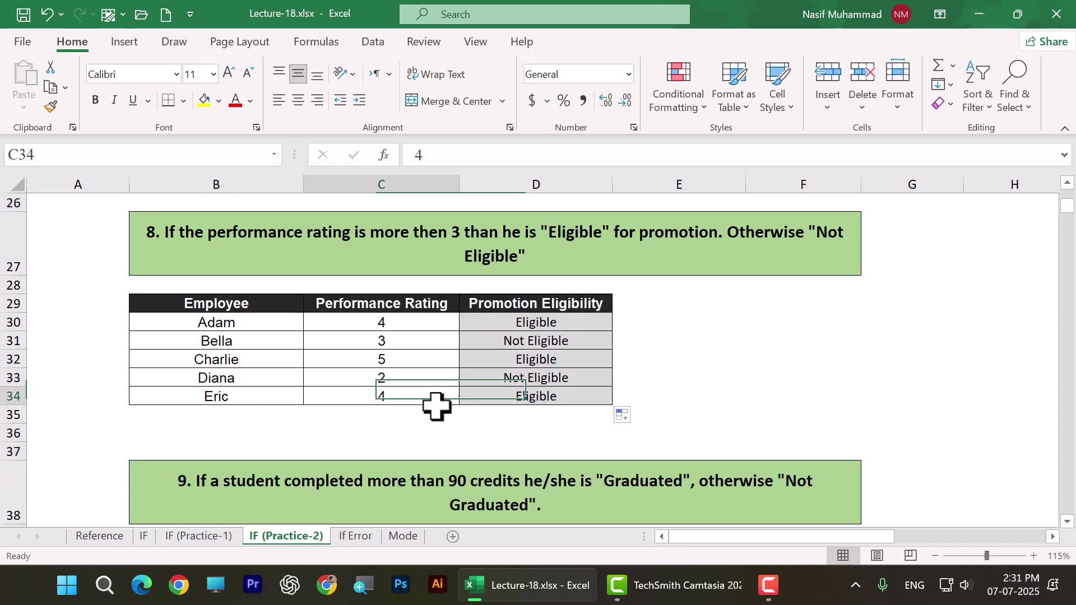
pyautogui.write('5')
pyautogui.click(695, 393)
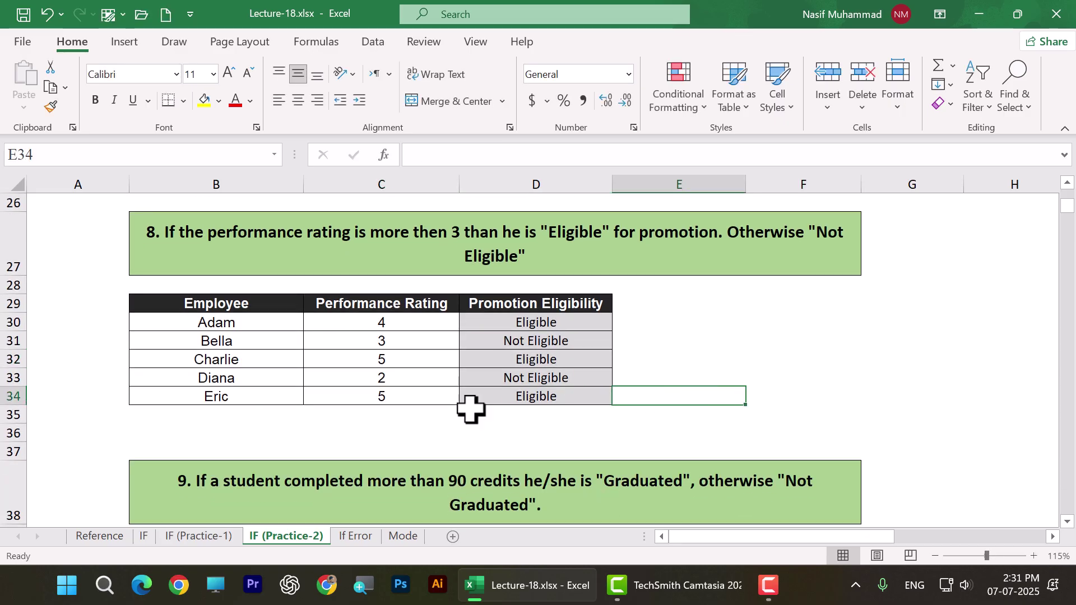
pyautogui.click(369, 400)
pyautogui.write('1')
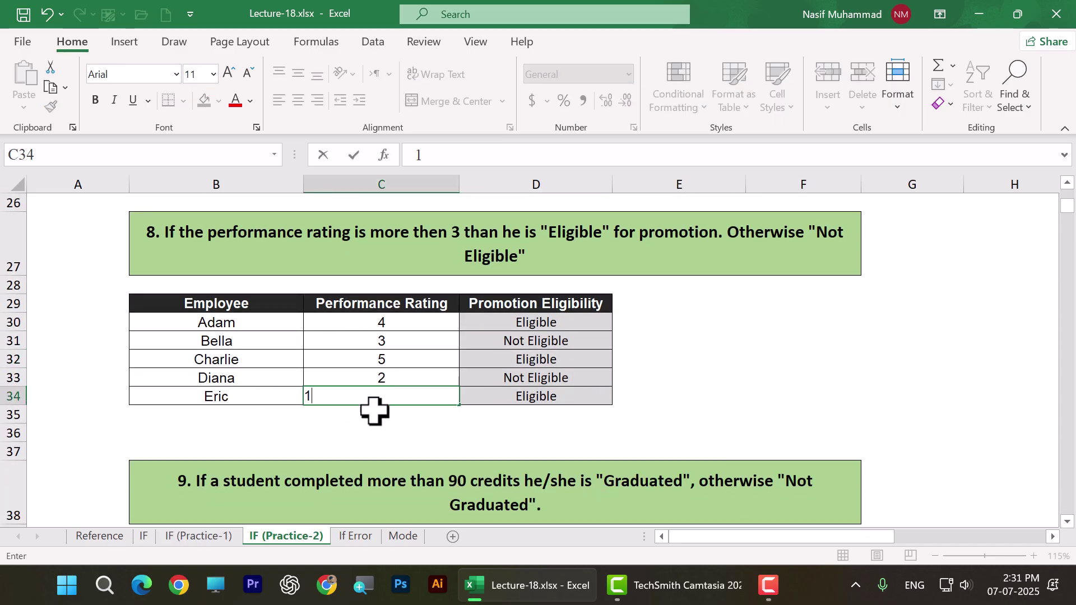
pyautogui.click(673, 363)
# Enter =IF(C41>90,"Graduated","Not Graduated") in D41 to determine the first student's enrollment status for exercise 9
pyautogui.scroll(-3, 677, 372)
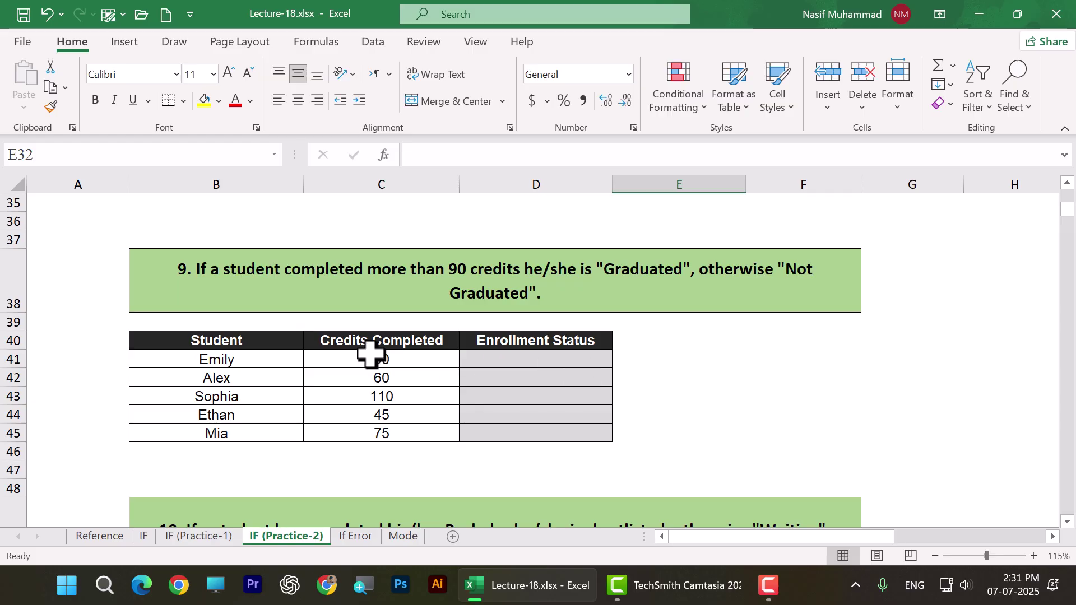
pyautogui.moveTo(205, 362); pyautogui.dragTo(240, 432)
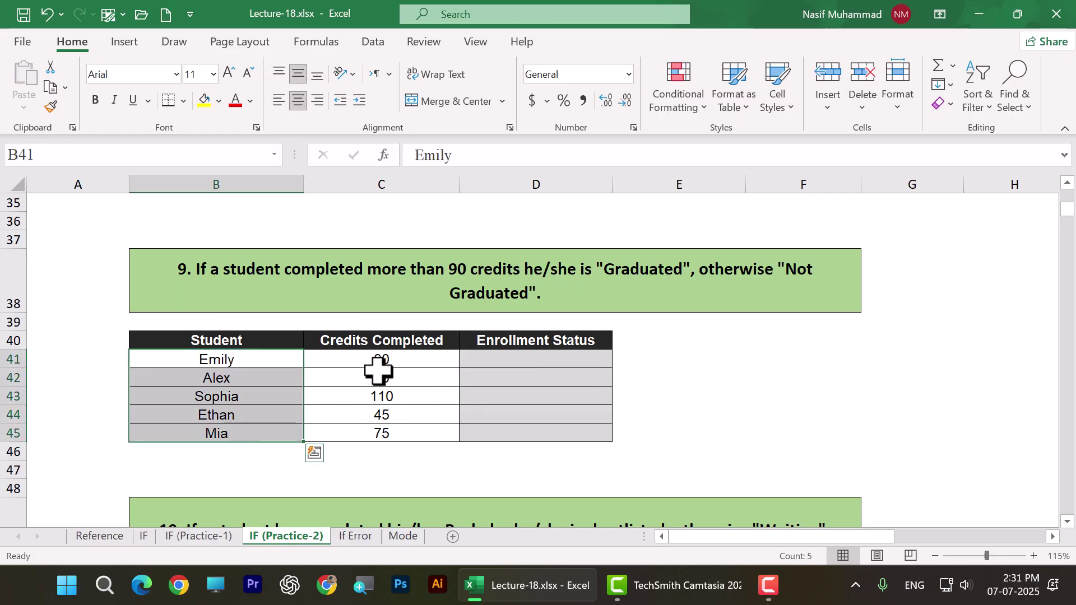
pyautogui.moveTo(391, 362); pyautogui.dragTo(406, 418)
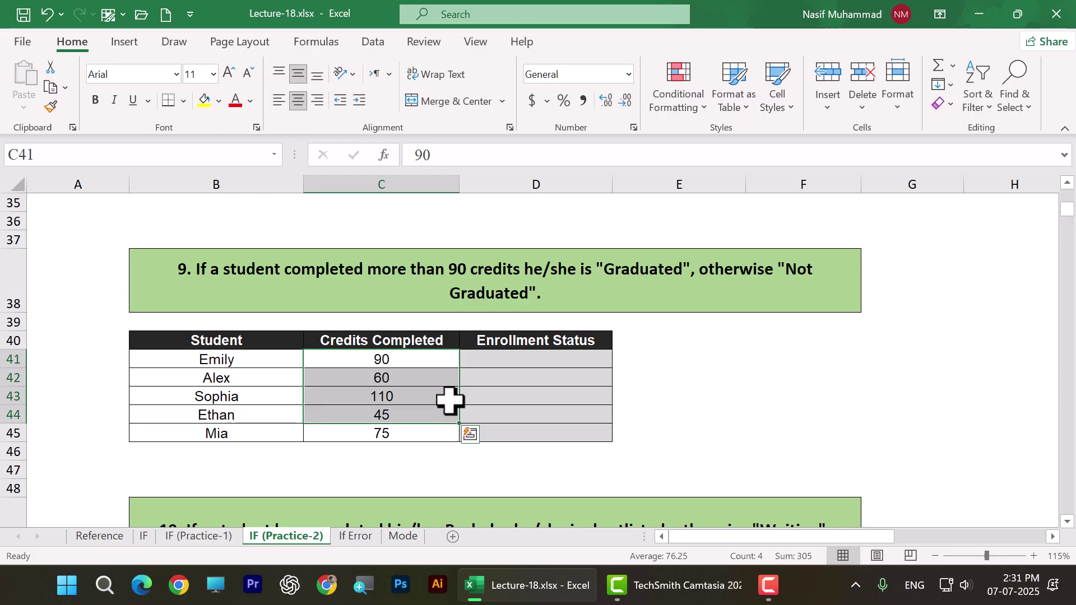
pyautogui.click(527, 361)
pyautogui.write('=if')
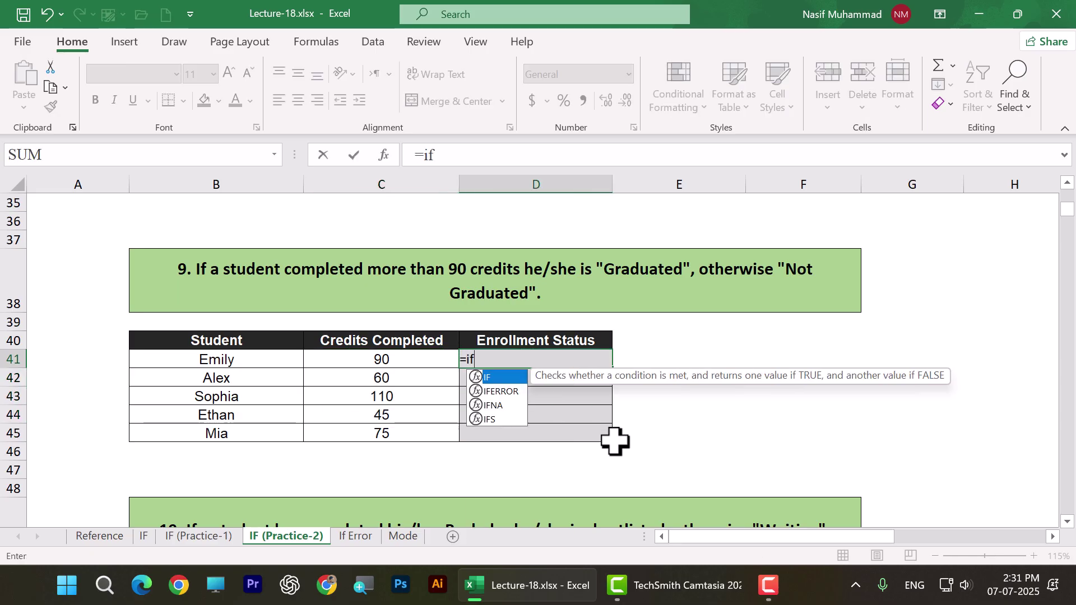
pyautogui.press('Tab')
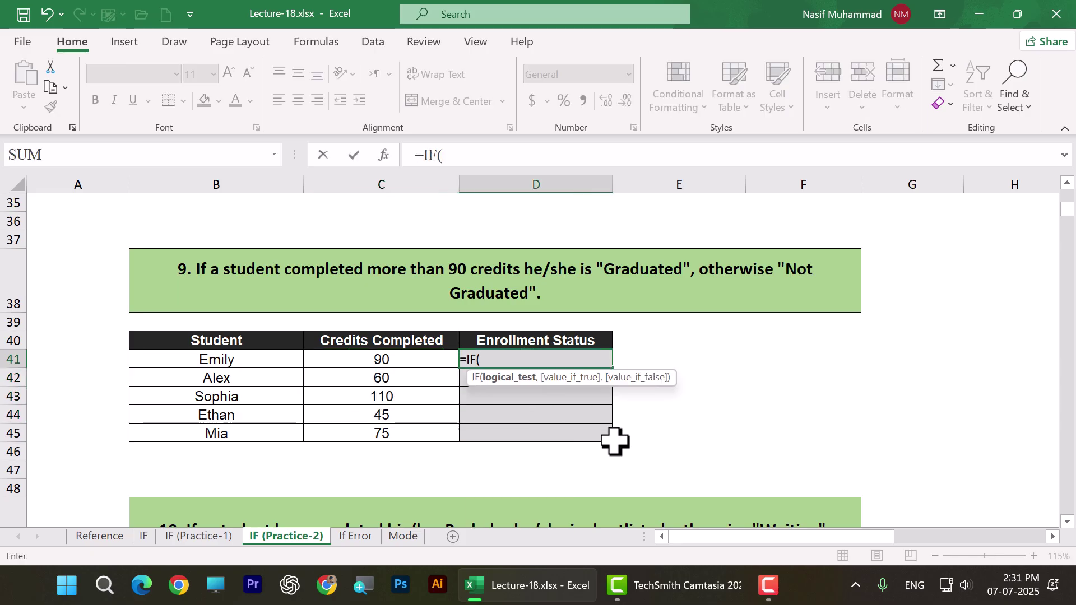
pyautogui.click(436, 360)
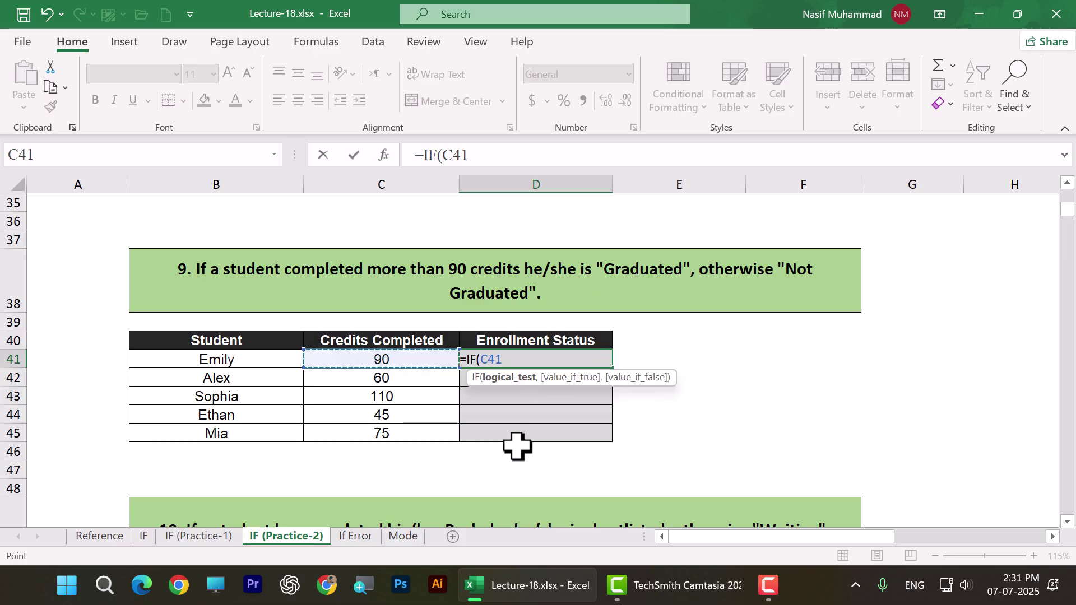
pyautogui.write('>90,"Gradua')
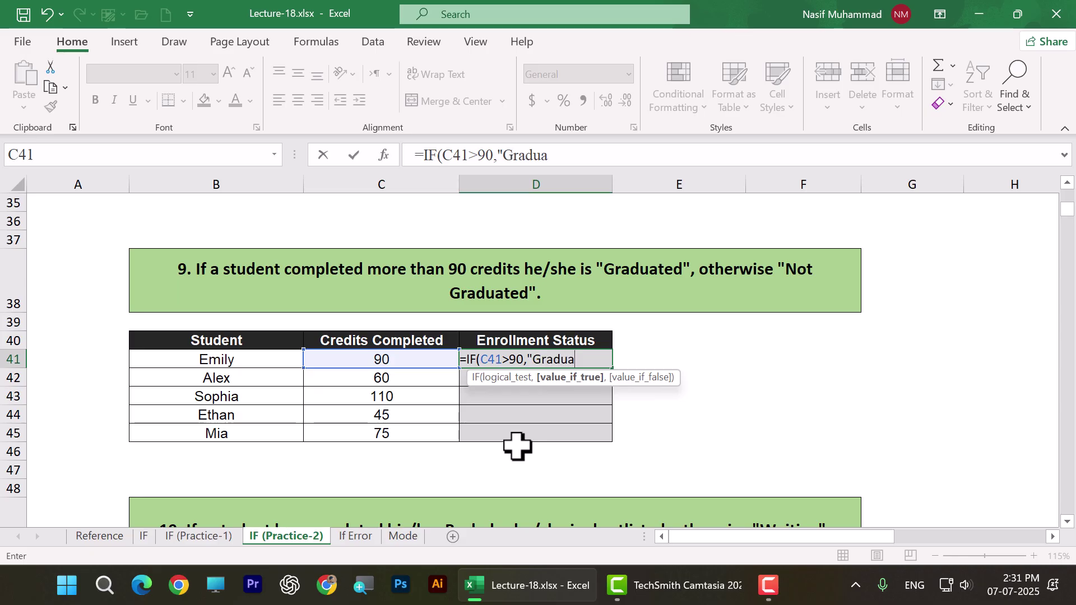
pyautogui.write('ted",')
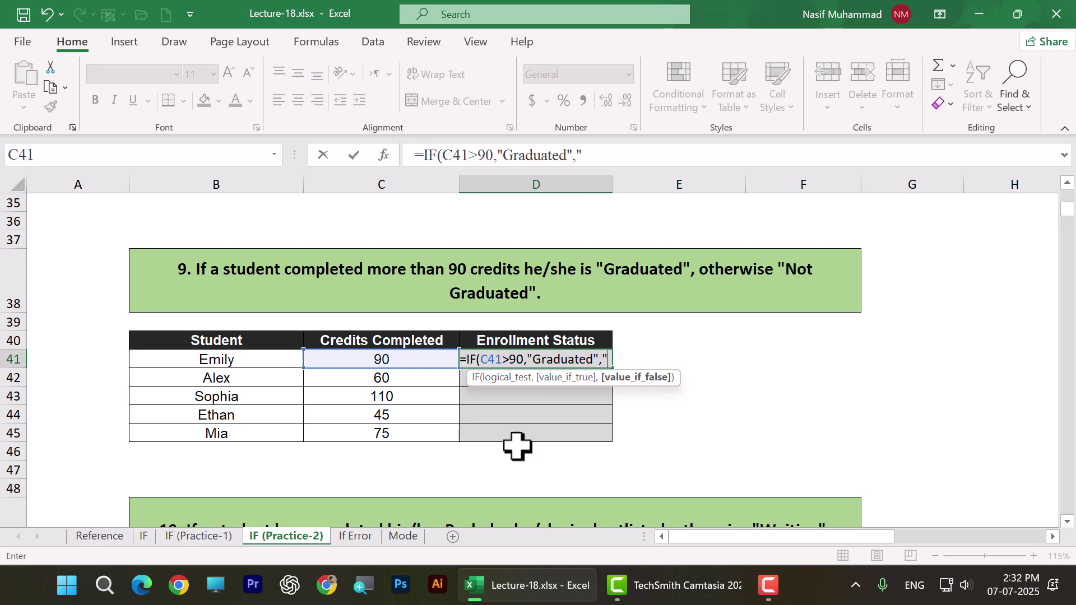
pyautogui.write('"Not Gradua')
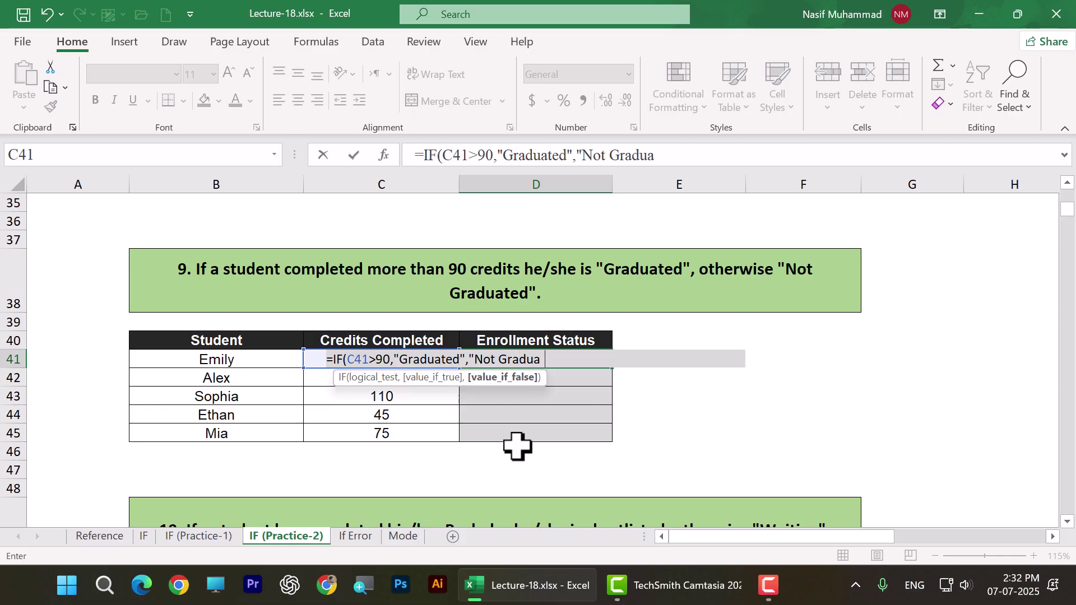
pyautogui.write('ted")')
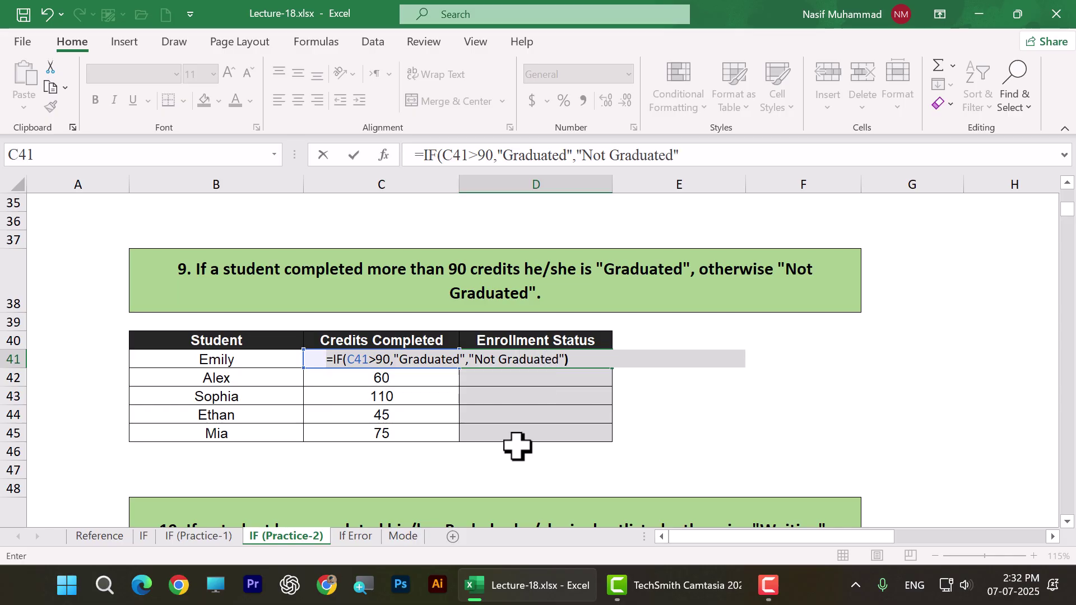
pyautogui.press('Return')
# Fill the enrollment status formula from D41 down through D45
pyautogui.click(577, 360)
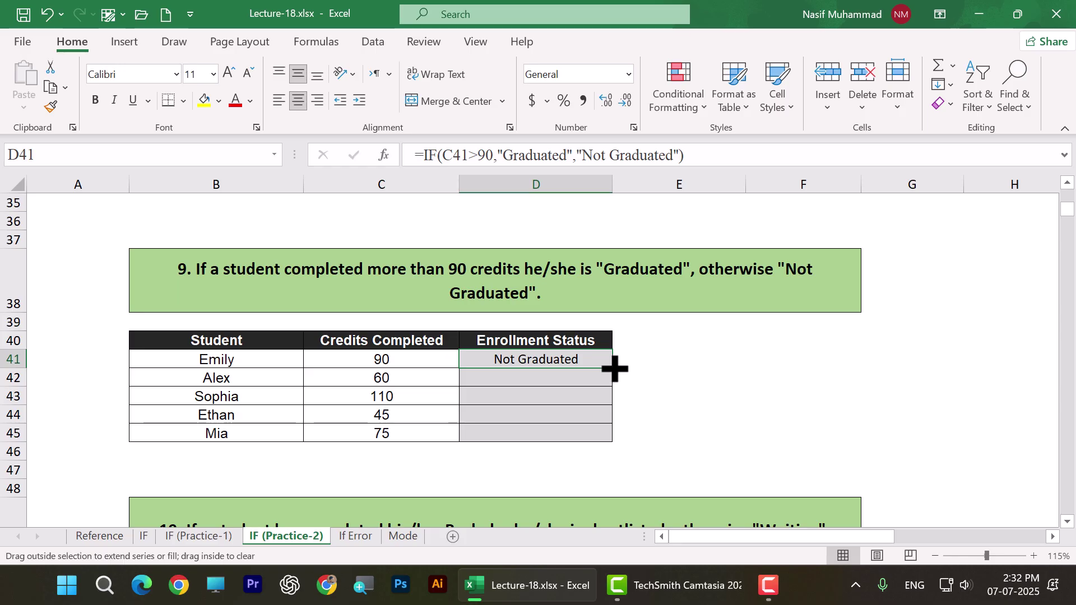
pyautogui.doubleClick(613, 367)
pyautogui.click(675, 377)
# Enter =IF(D52="bachelors","Shortlisted","Waiting") in E52 to determine the first applicant's screening result for exercise 10
pyautogui.scroll(-3, 678, 381)
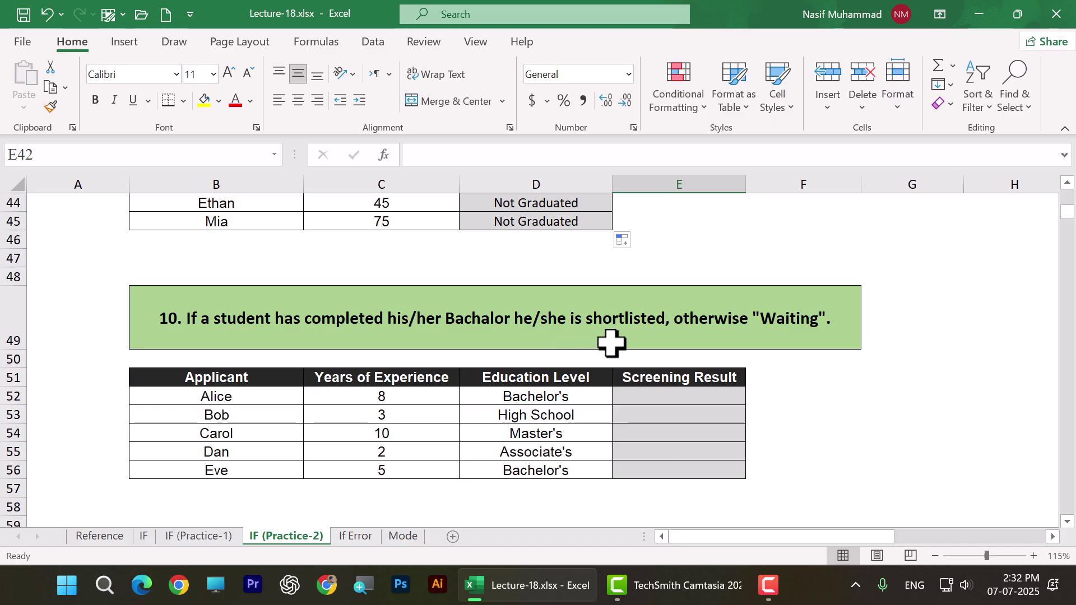
pyautogui.click(764, 433)
pyautogui.scroll(-1, 487, 365)
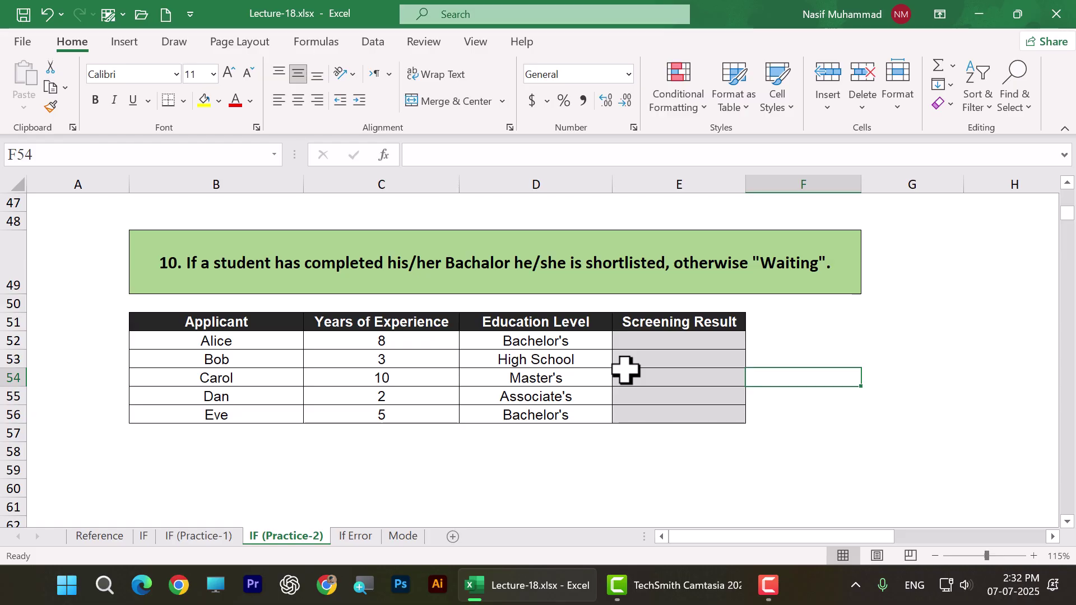
pyautogui.click(483, 277)
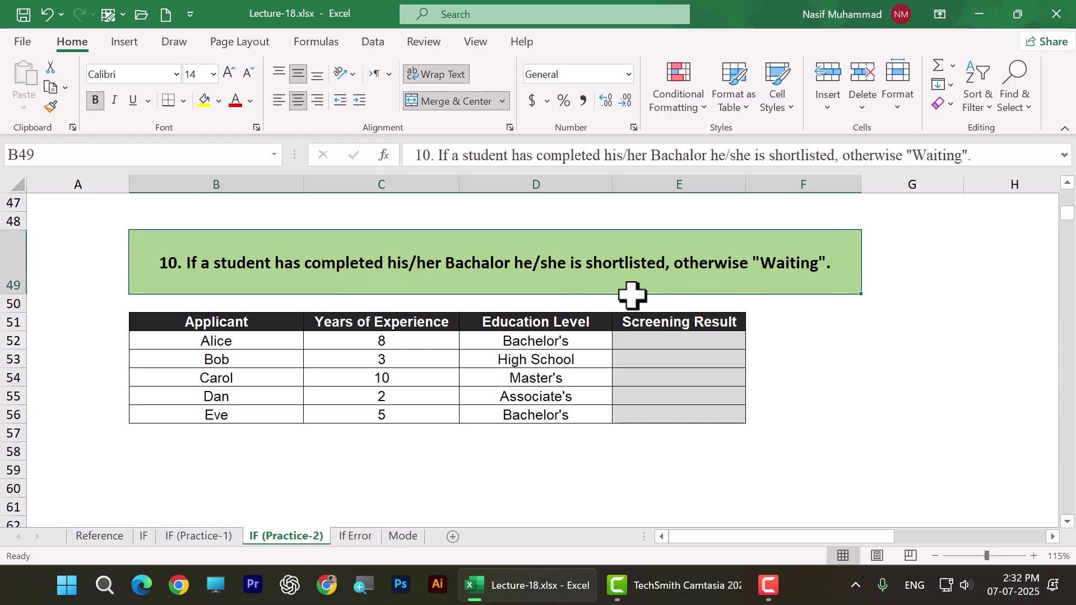
pyautogui.click(522, 378)
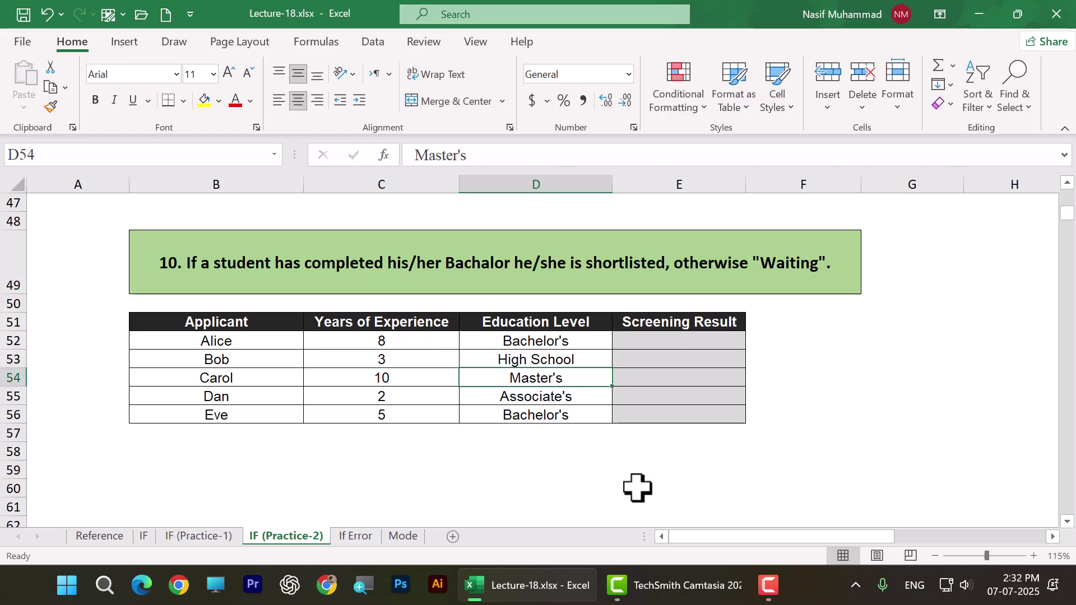
pyautogui.moveTo(645, 338); pyautogui.dragTo(677, 340)
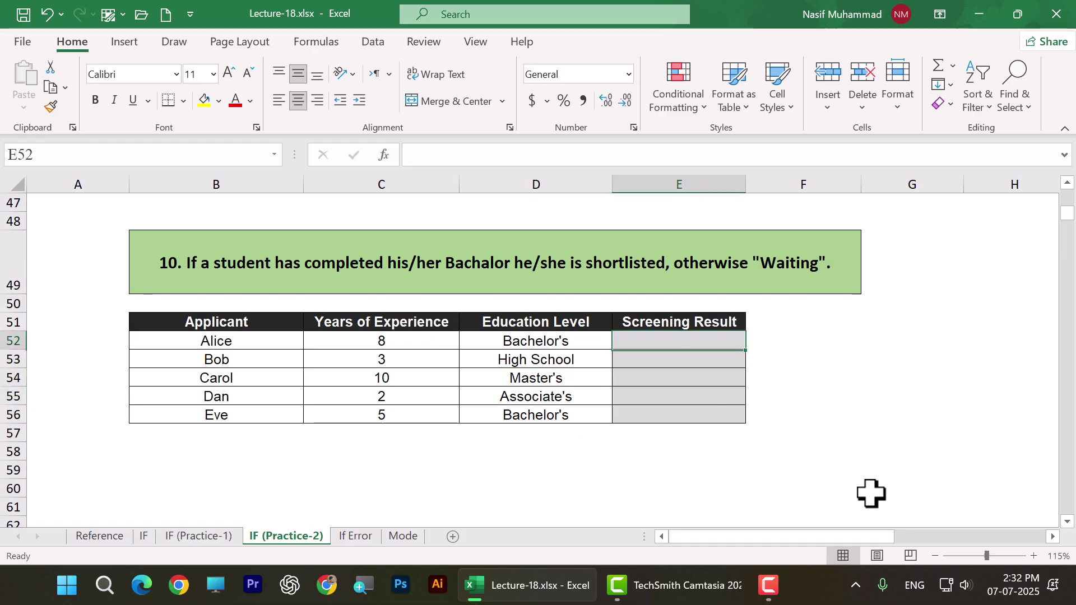
pyautogui.write('=if')
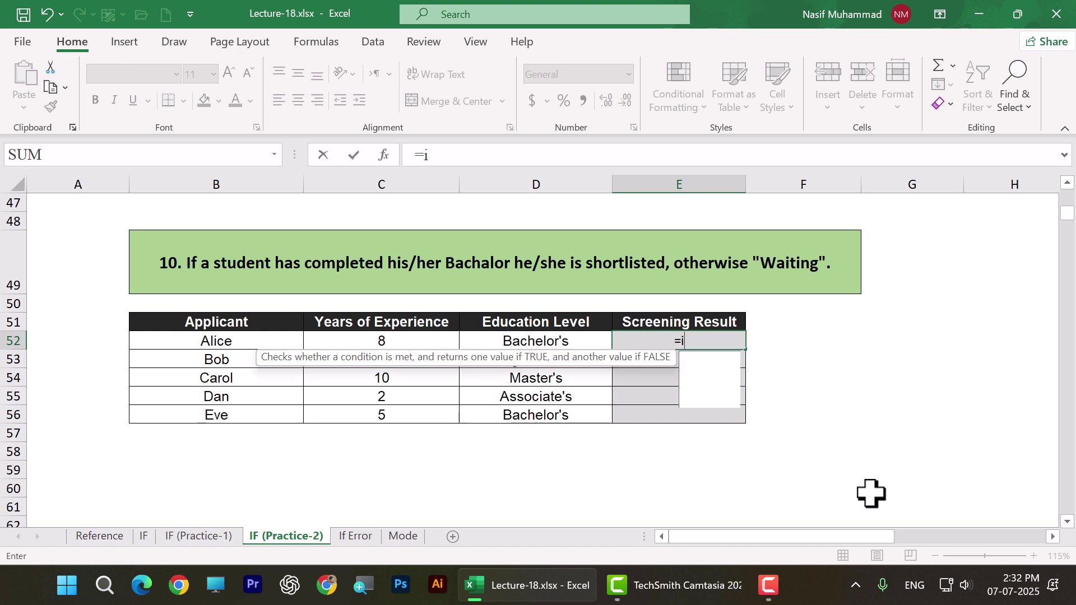
pyautogui.press('Tab')
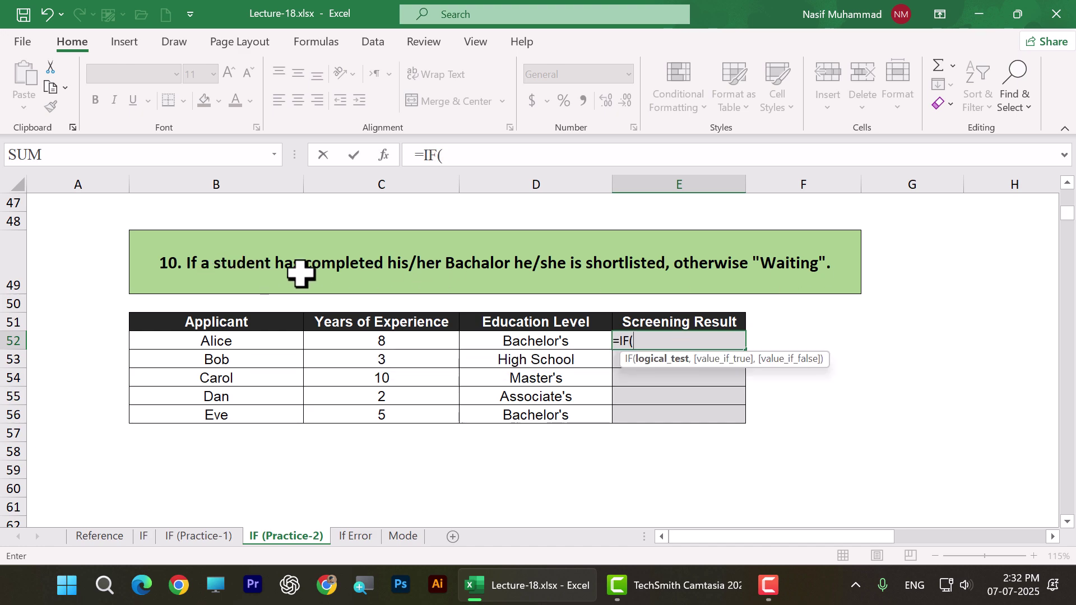
pyautogui.click(539, 342)
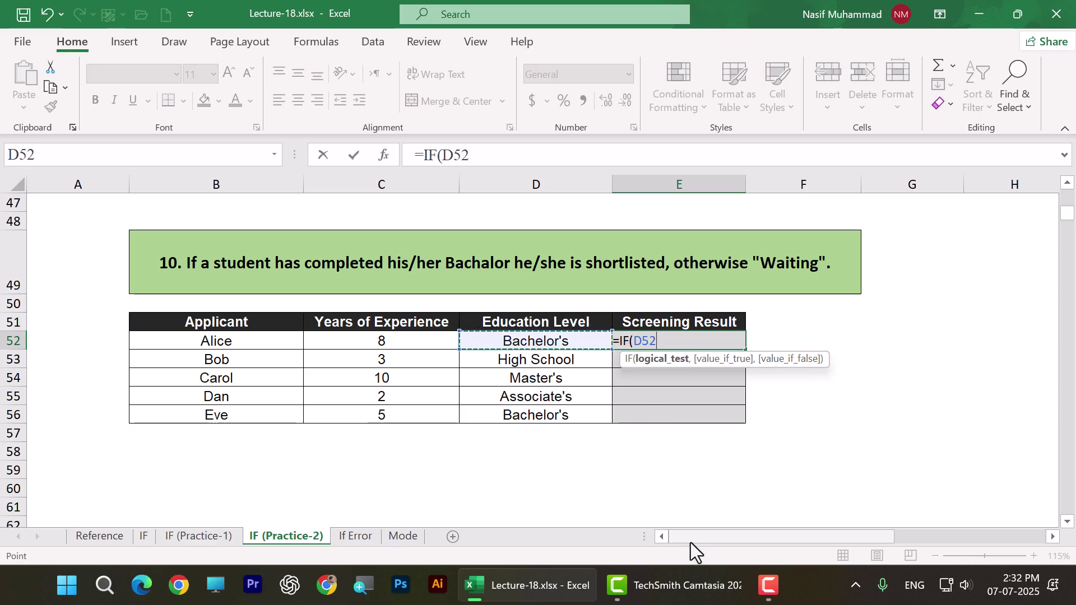
pyautogui.write('="bachelor')
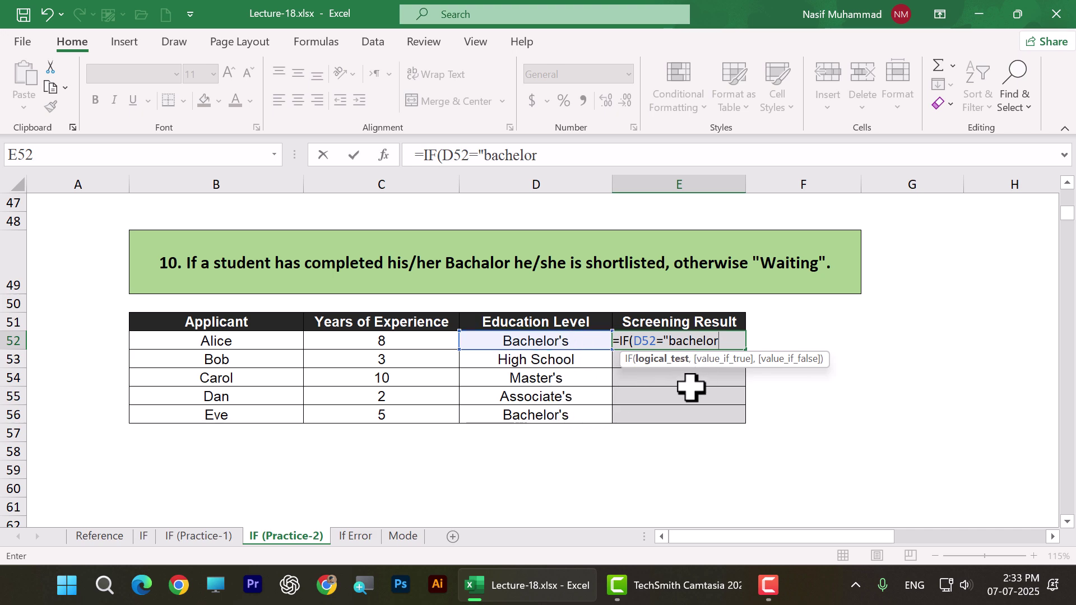
pyautogui.write('s')
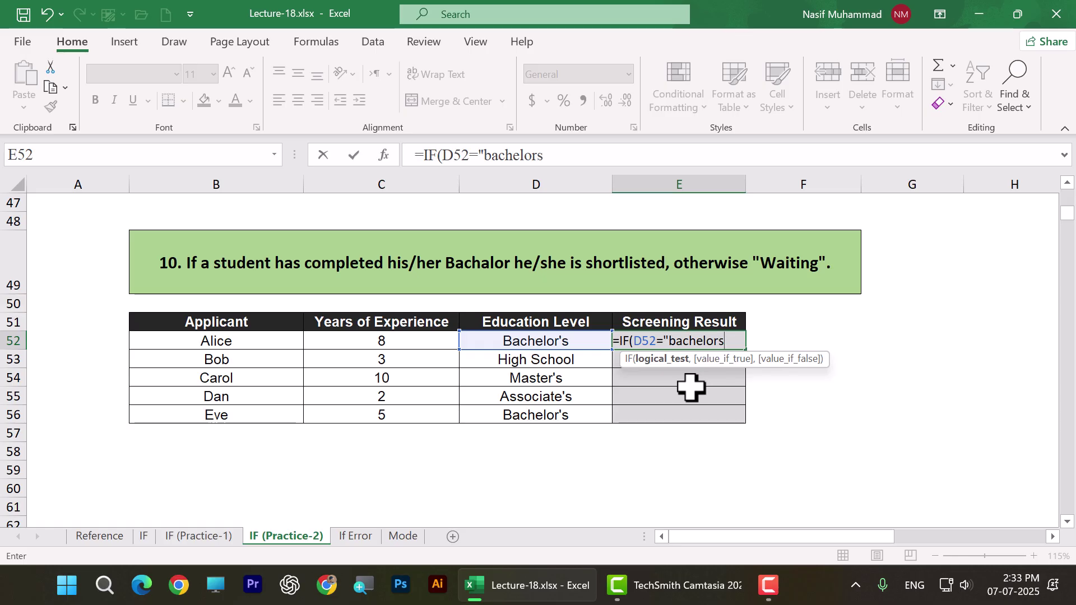
pyautogui.write('"')
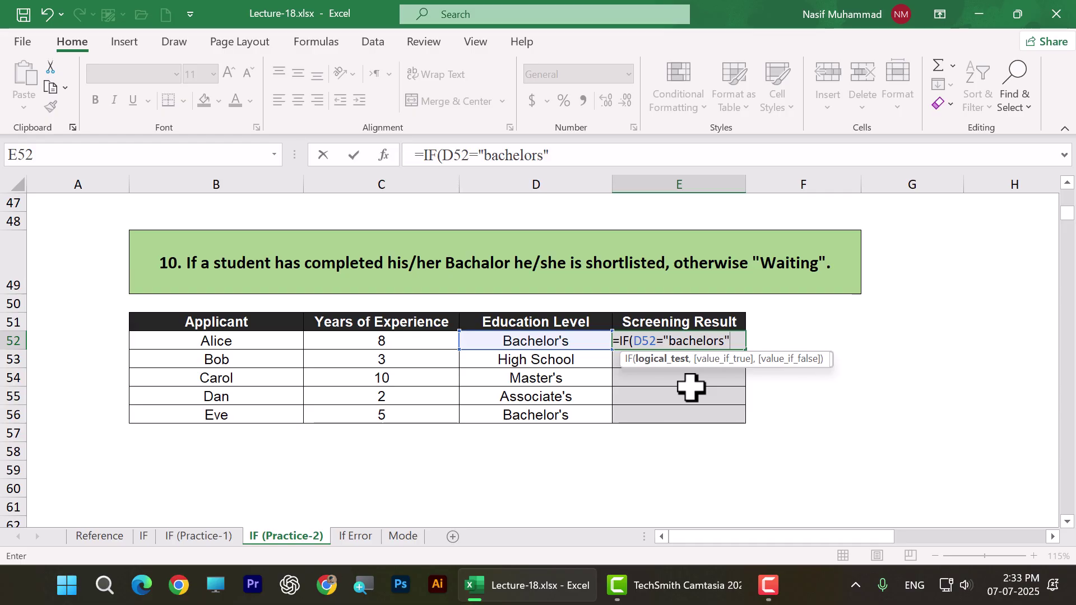
pyautogui.write(',')
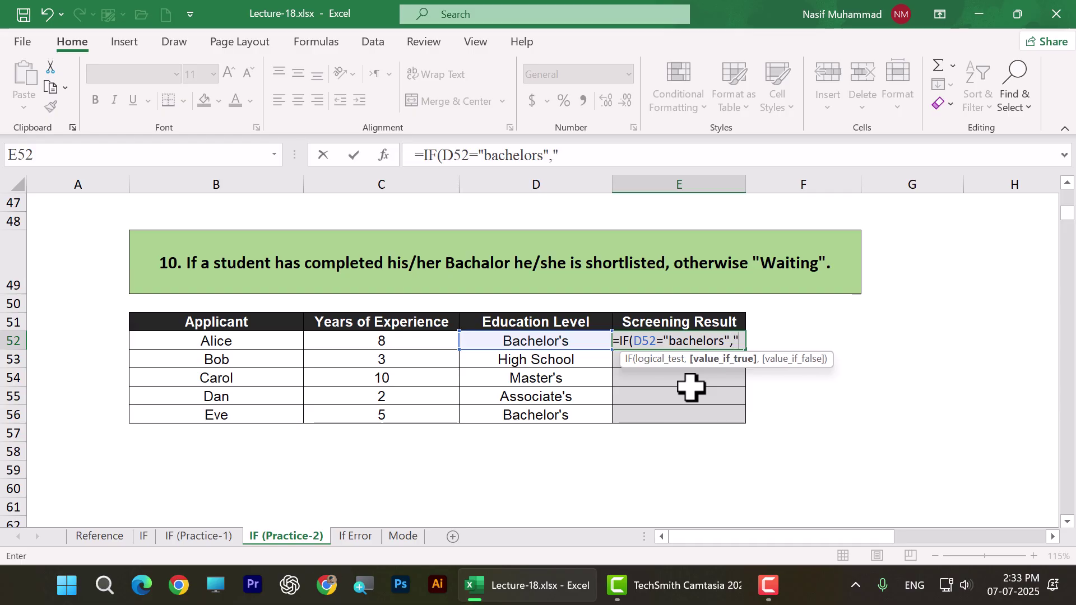
pyautogui.write('"Sho')
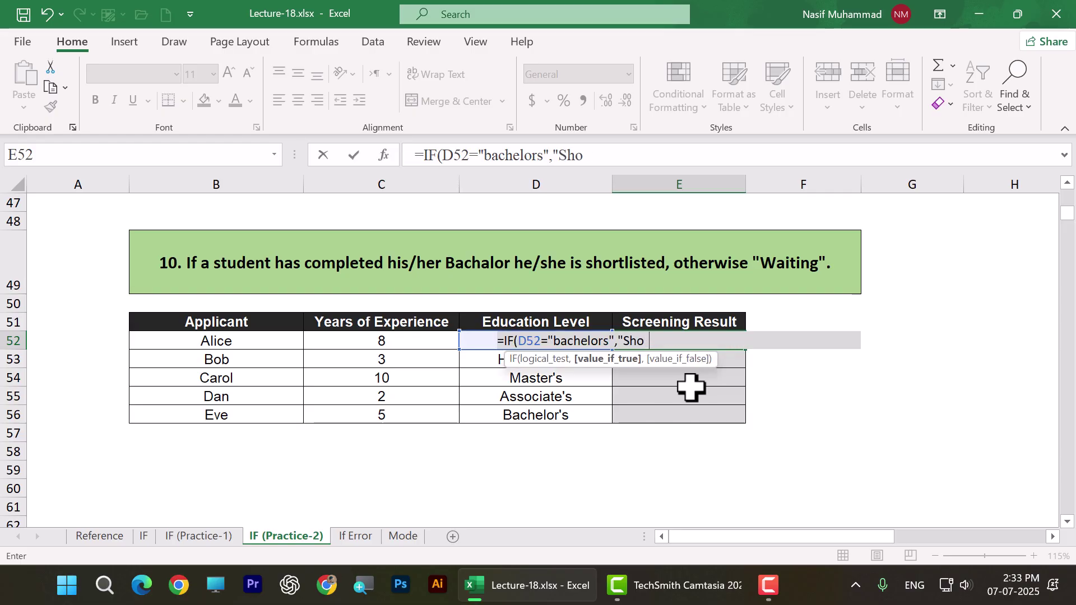
pyautogui.write('rtlis')
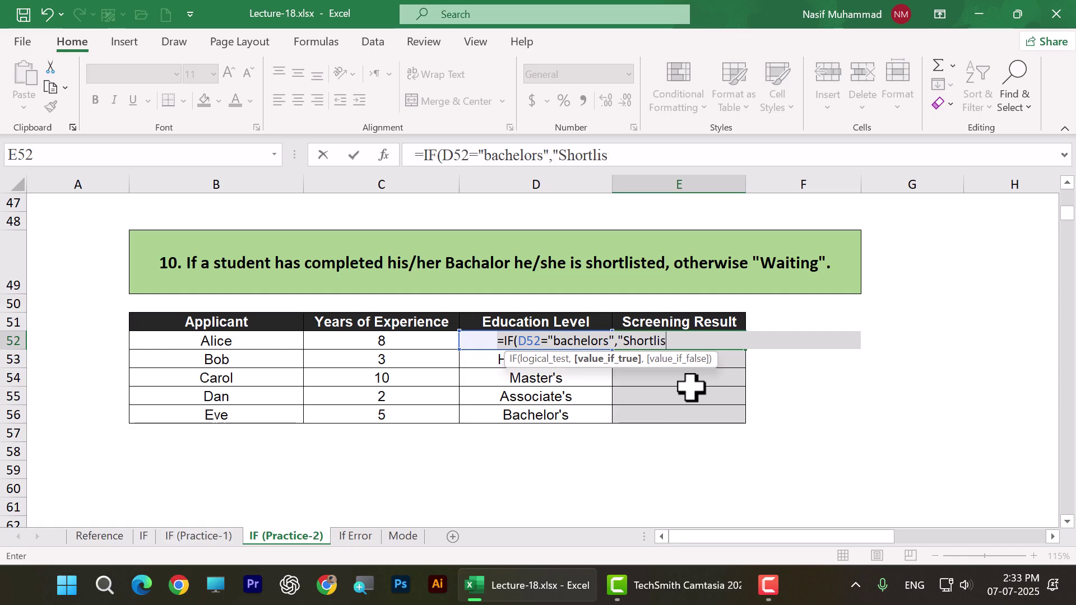
pyautogui.write('ted",')
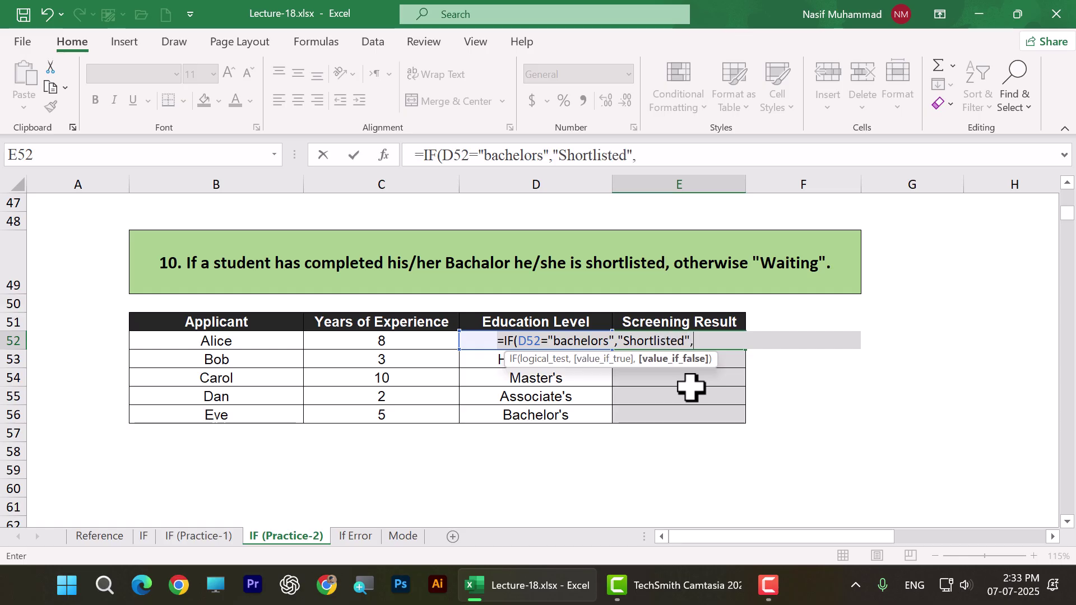
pyautogui.write('"Waiting')
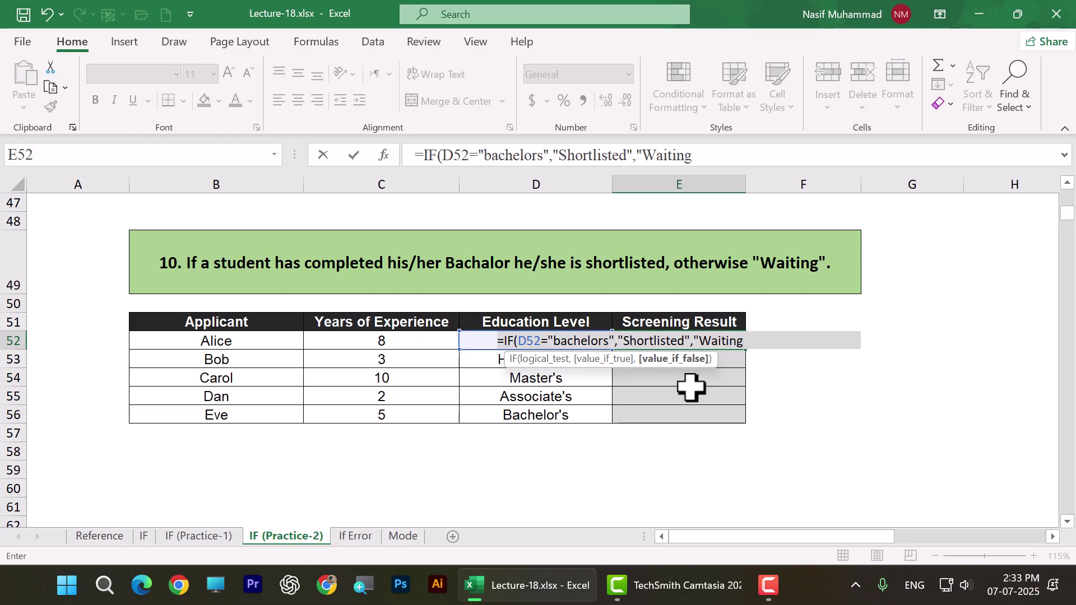
pyautogui.write(')')
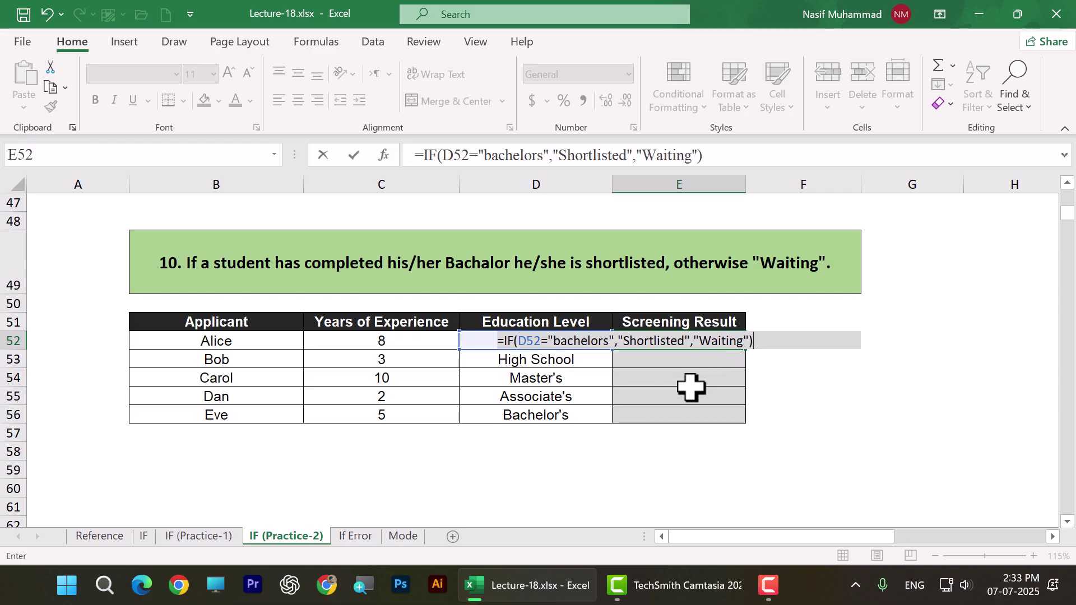
pyautogui.press('Return')
# Correct the screening formula in E52 to =IF(D52="bachelor's","Shortlisted","Waiting") so it matches the spelling used in D52
pyautogui.click(702, 343)
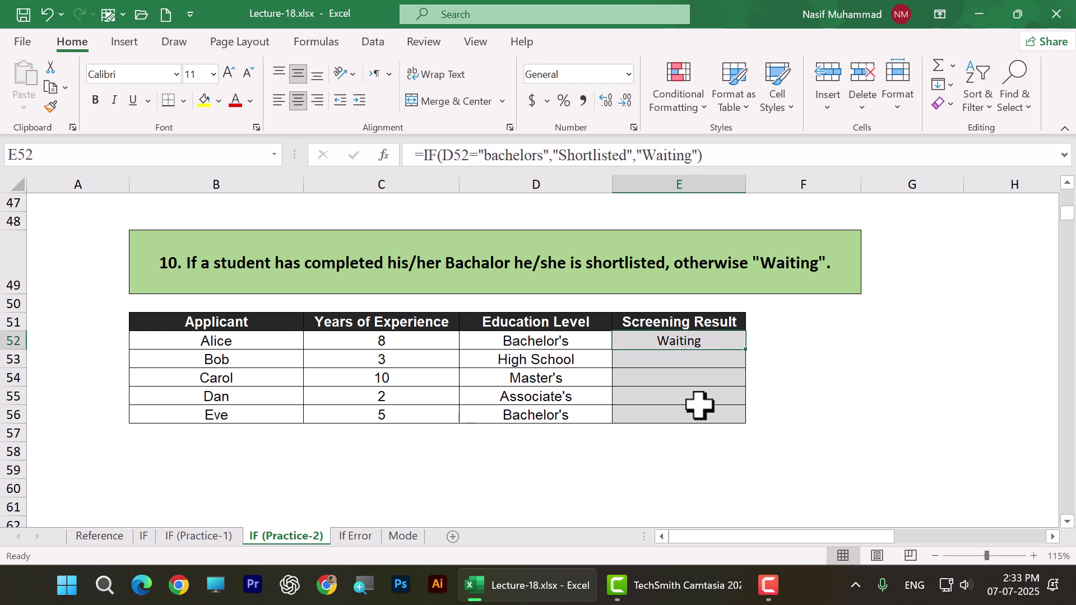
pyautogui.doubleClick(691, 341)
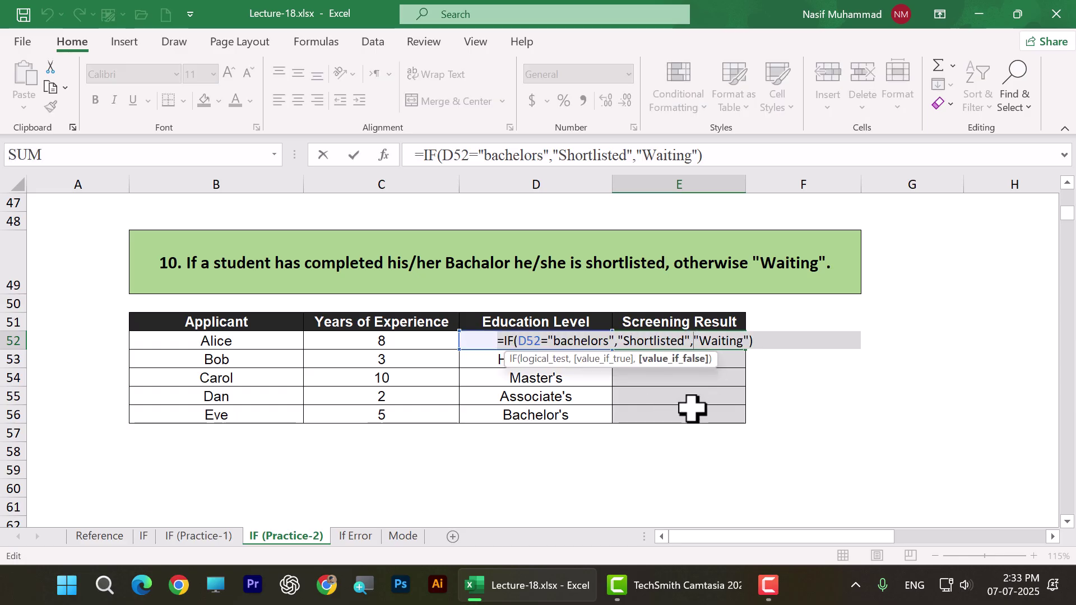
pyautogui.press('Return')
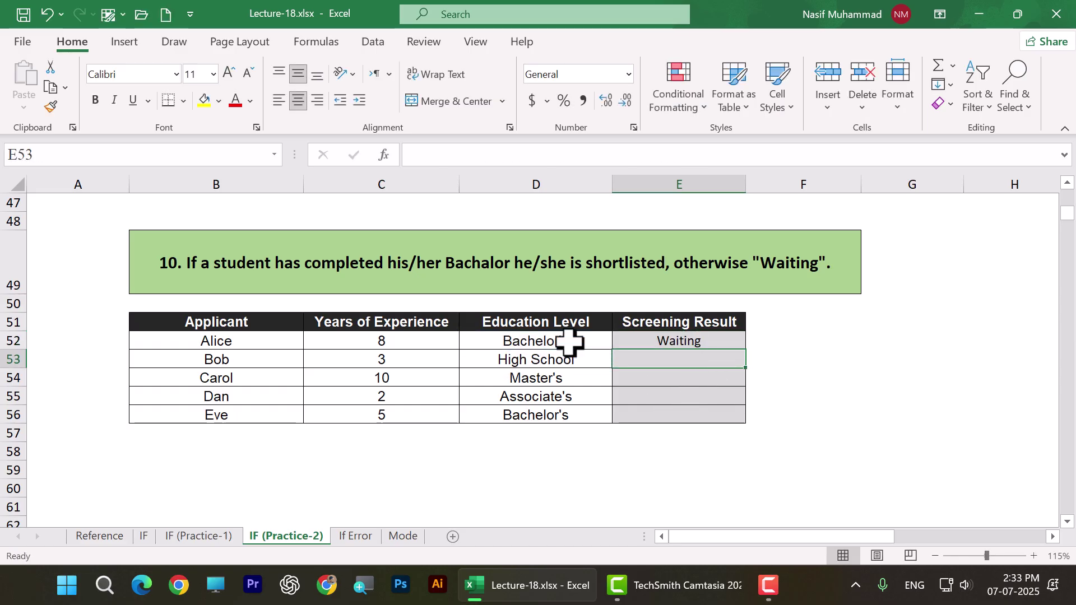
pyautogui.click(570, 343)
pyautogui.doubleClick(628, 347)
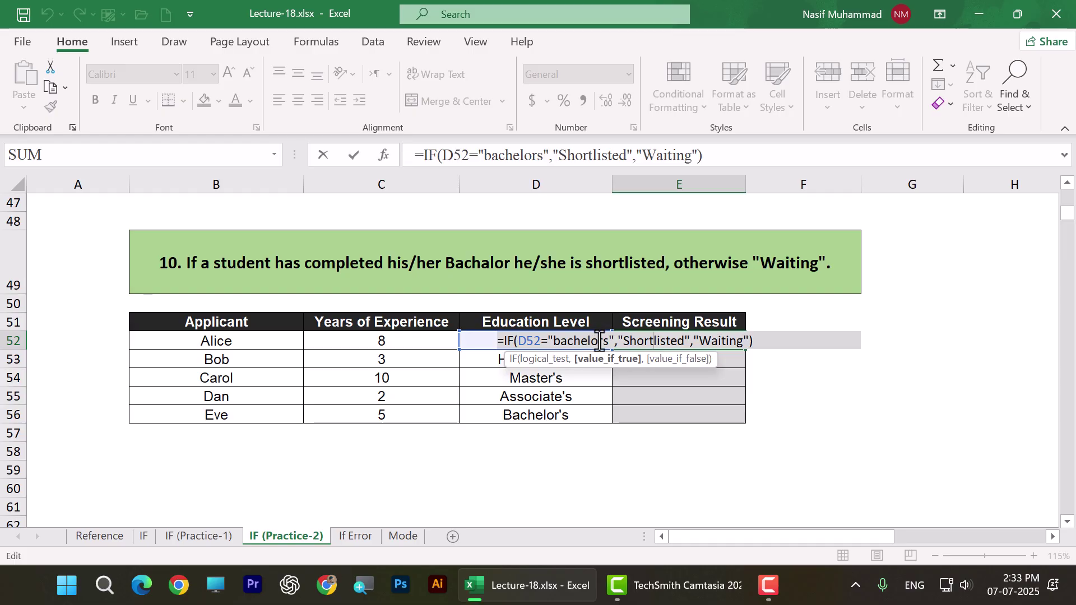
pyautogui.press('Return')
pyautogui.click(572, 343)
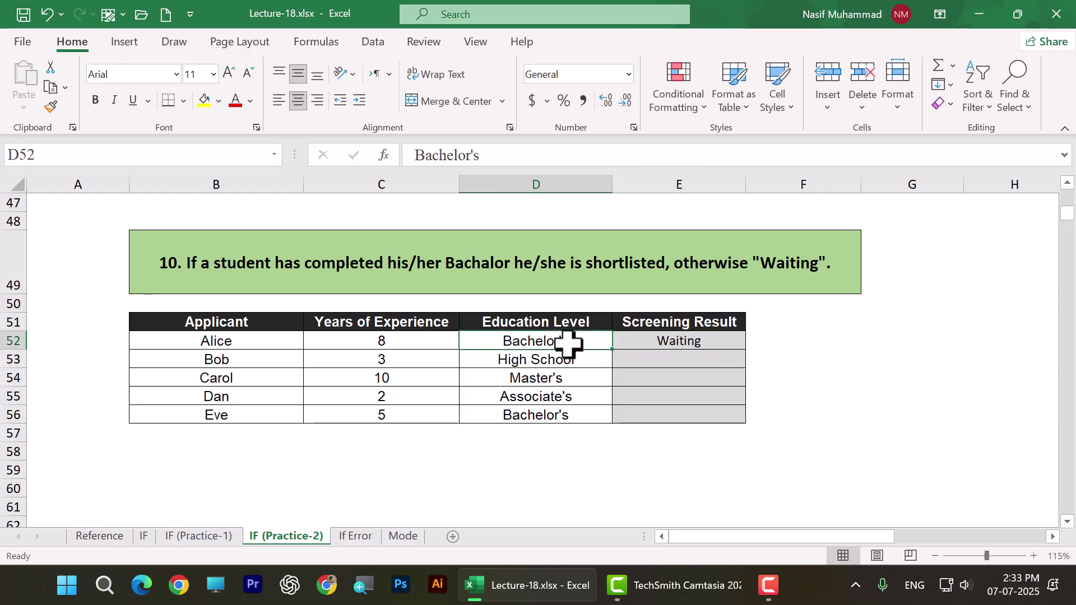
pyautogui.doubleClick(681, 339)
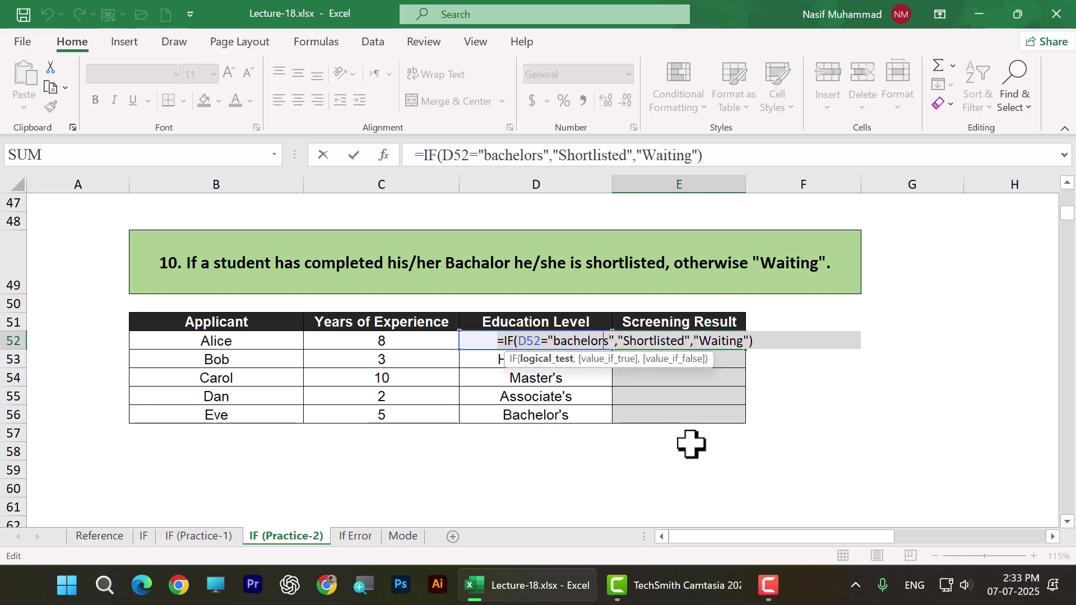
pyautogui.write("'")
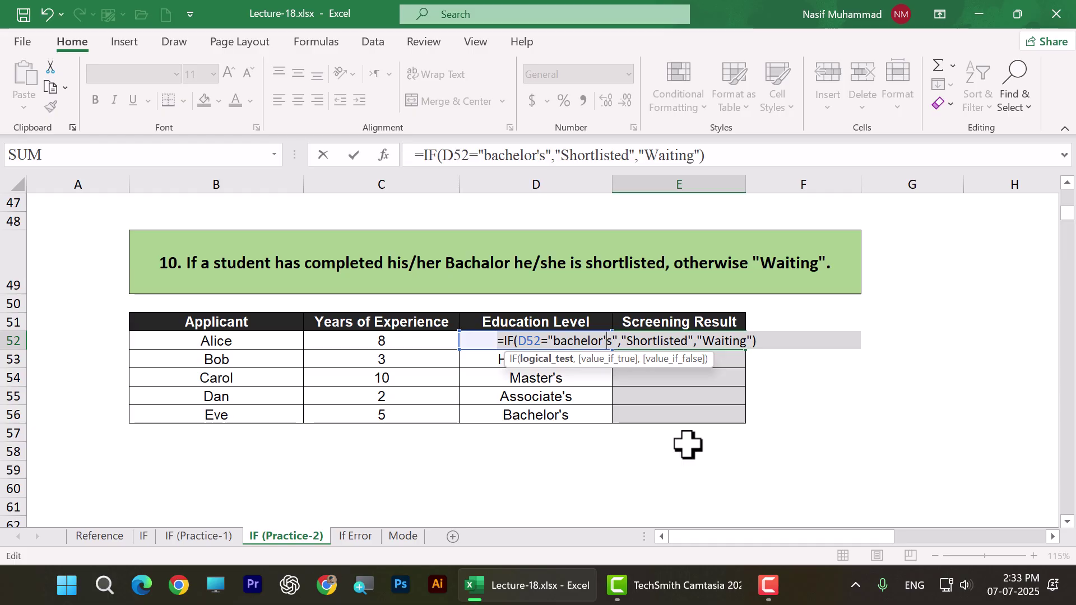
pyautogui.press('Return')
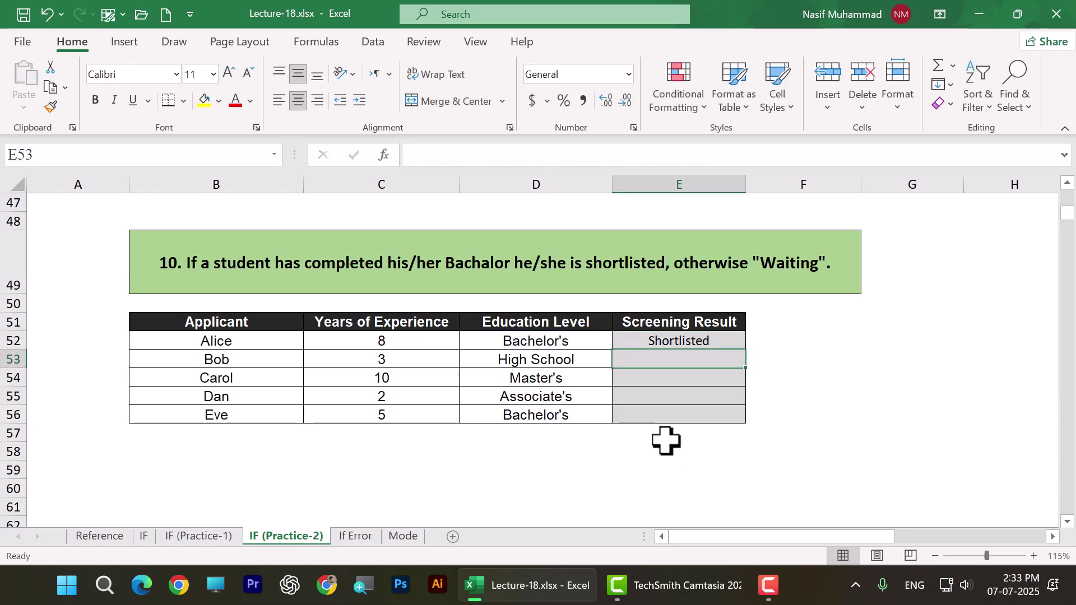
# Fill the screening result formula from E52 down through E56
pyautogui.press('Up')
pyautogui.doubleClick(746, 350)
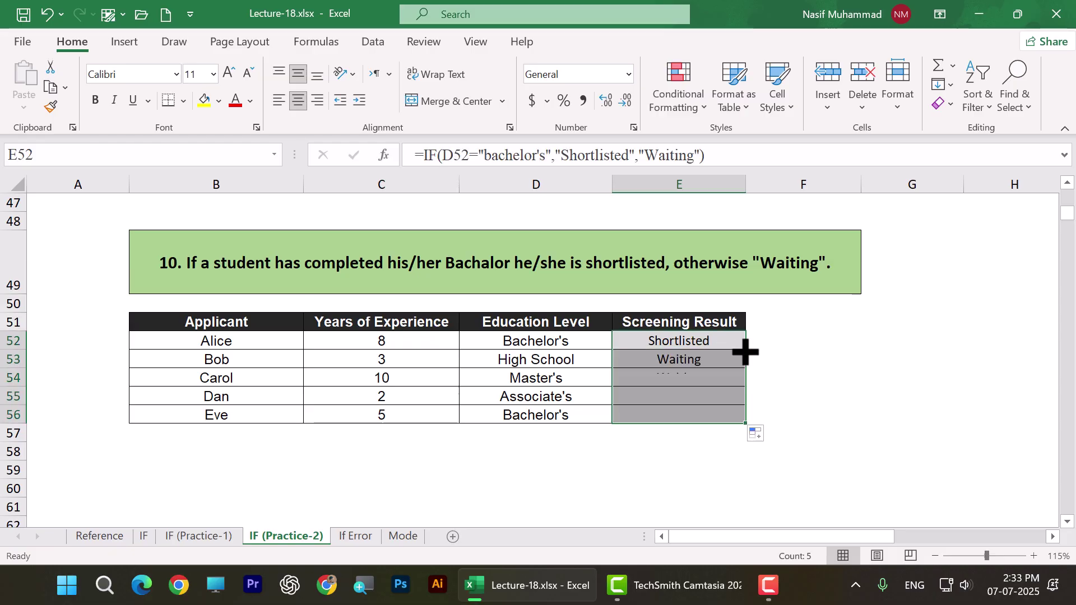
pyautogui.click(788, 379)
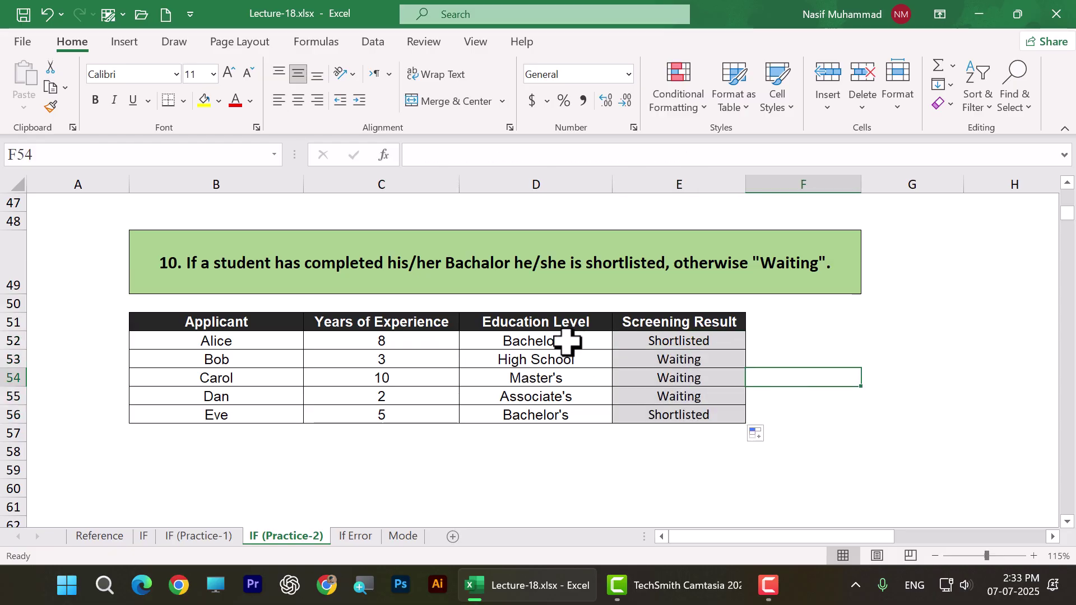
# Compare the education levels in D52:D56 with the screening results in E52:E56
pyautogui.click(547, 341)
pyautogui.click(689, 341)
pyautogui.click(575, 379)
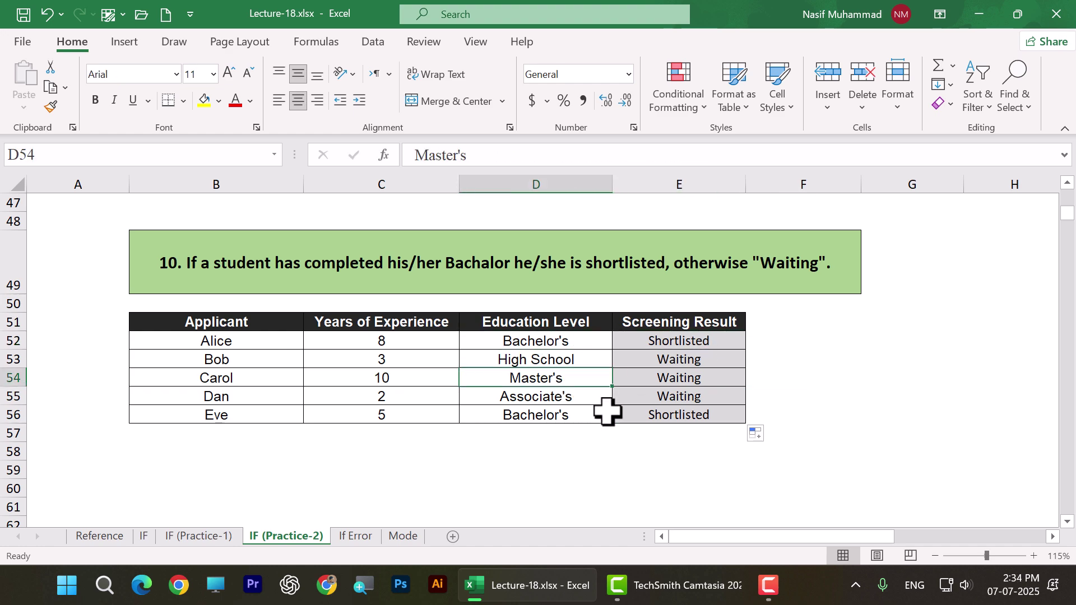
pyautogui.click(678, 378)
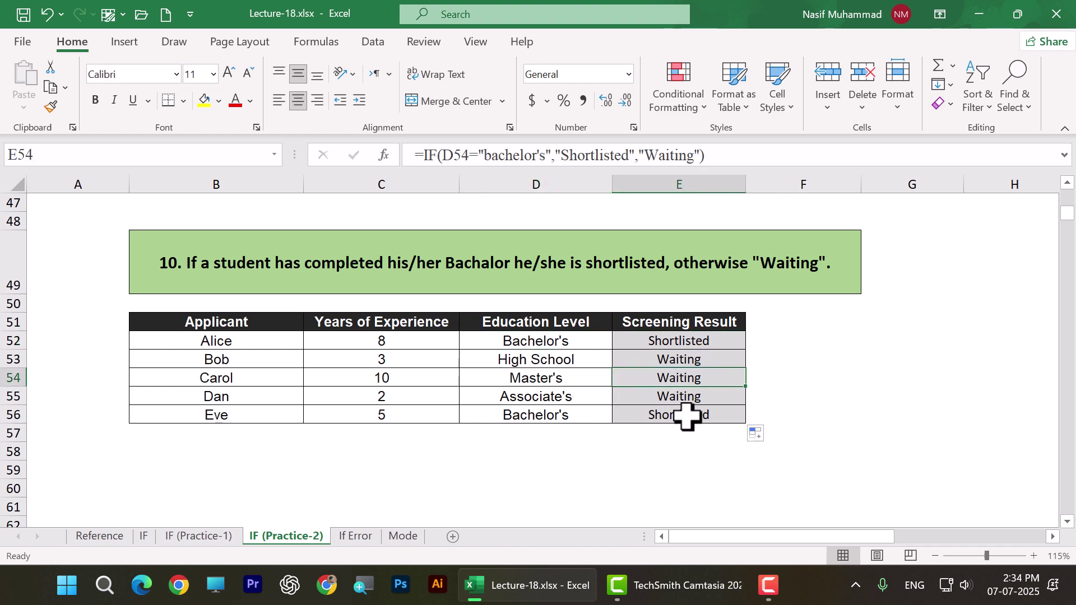
pyautogui.moveTo(690, 344); pyautogui.dragTo(691, 414)
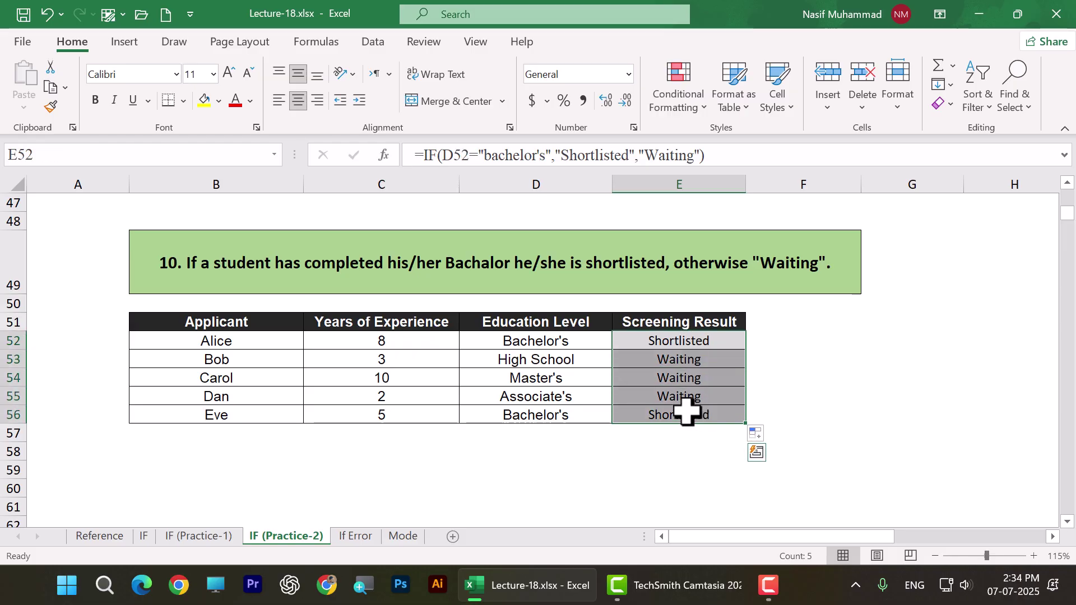
pyautogui.click(689, 395)
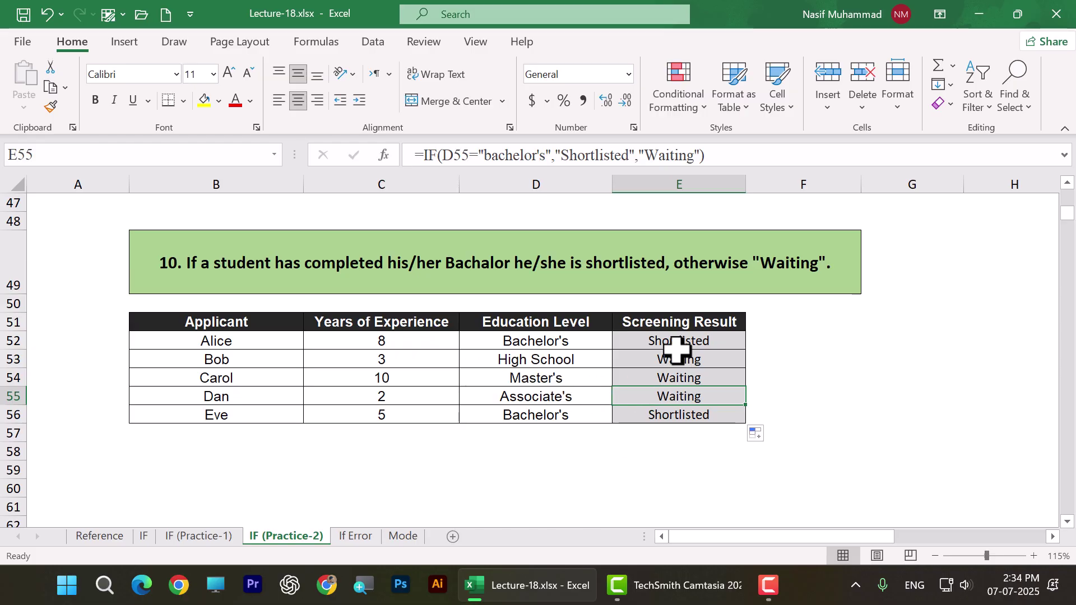
pyautogui.click(595, 340)
pyautogui.moveTo(567, 339); pyautogui.dragTo(565, 416)
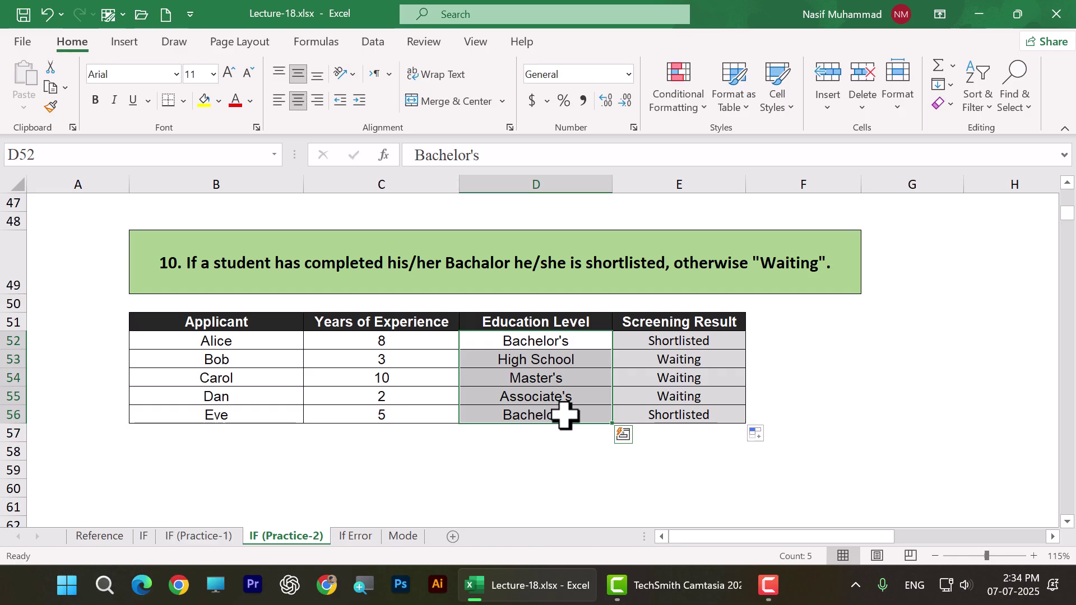
pyautogui.click(781, 379)
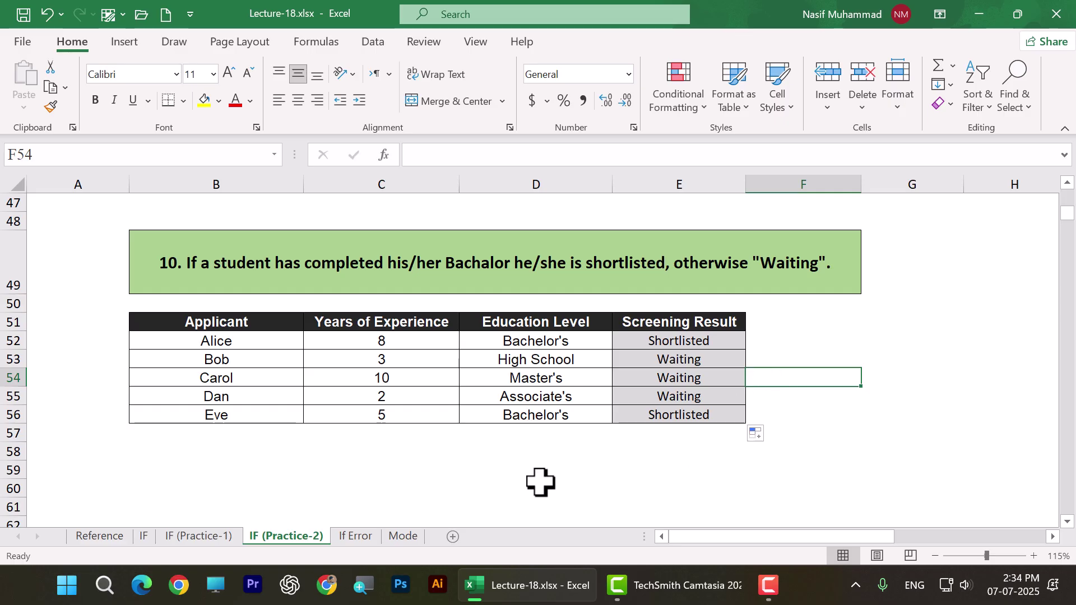
# Review the IF, IF (Practice-1) and IF (Practice-2) worksheets, ending on the If Error worksheet
pyautogui.click(359, 536)
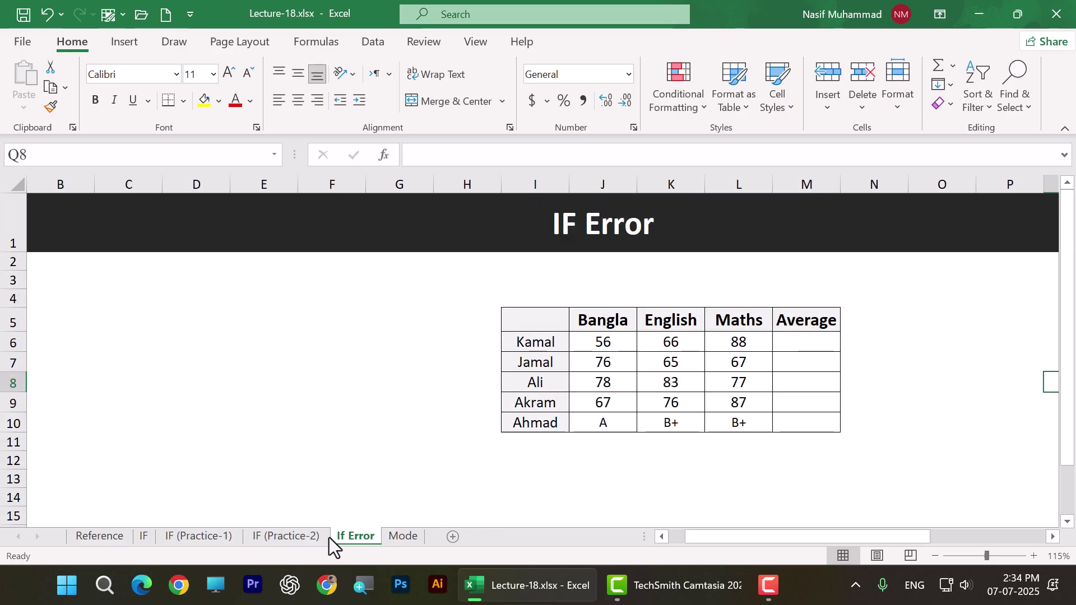
pyautogui.click(296, 536)
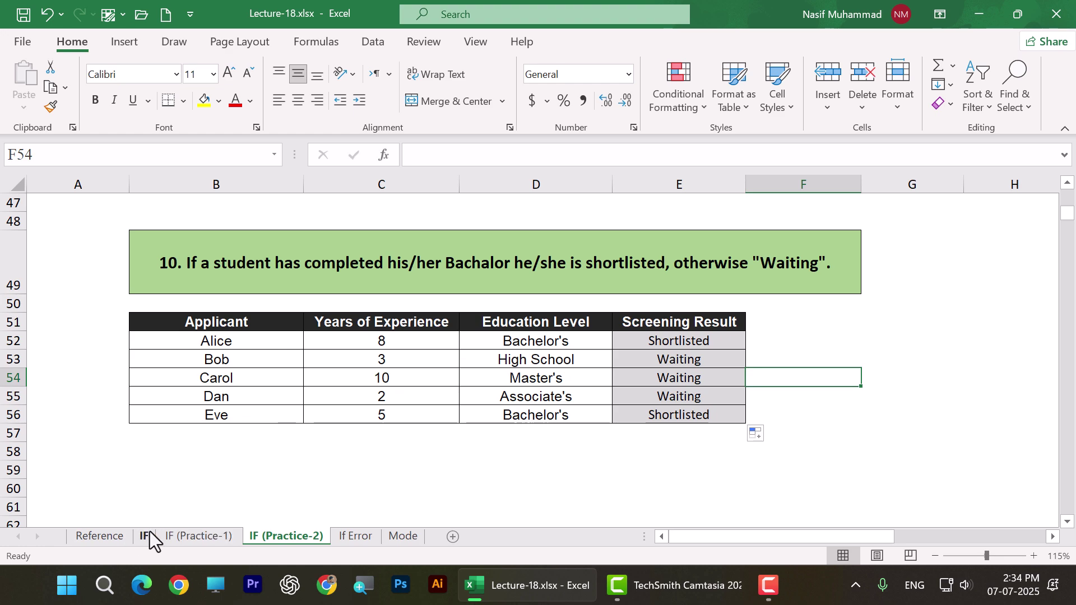
pyautogui.click(147, 533)
pyautogui.click(201, 532)
pyautogui.click(278, 536)
pyautogui.click(361, 537)
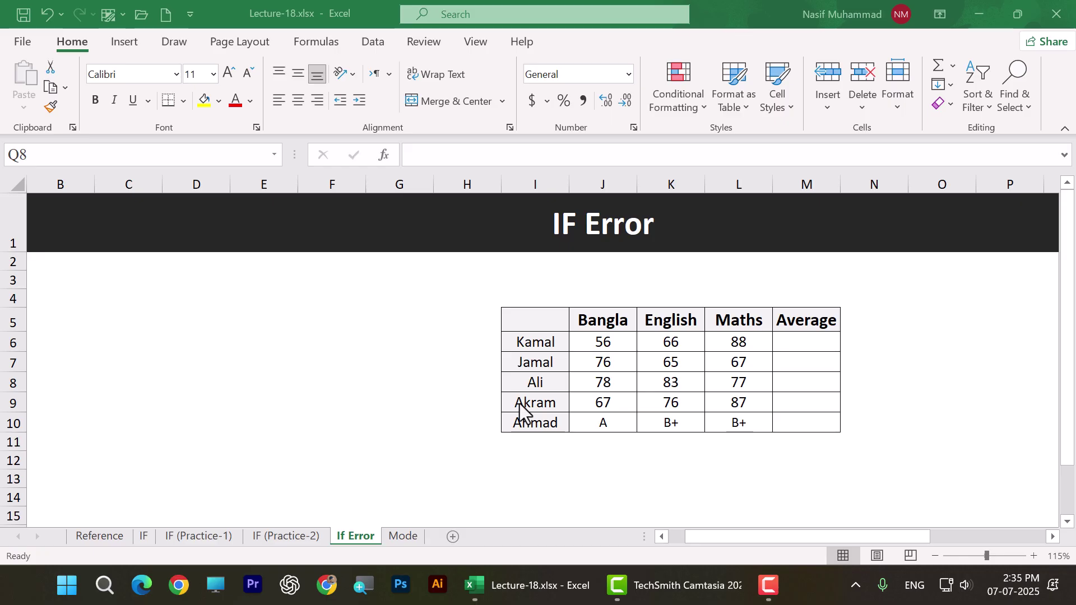
# Examine the Bangla, English and Maths marks in J6:L10 and the empty Average column
pyautogui.scroll(2, 876, 385)
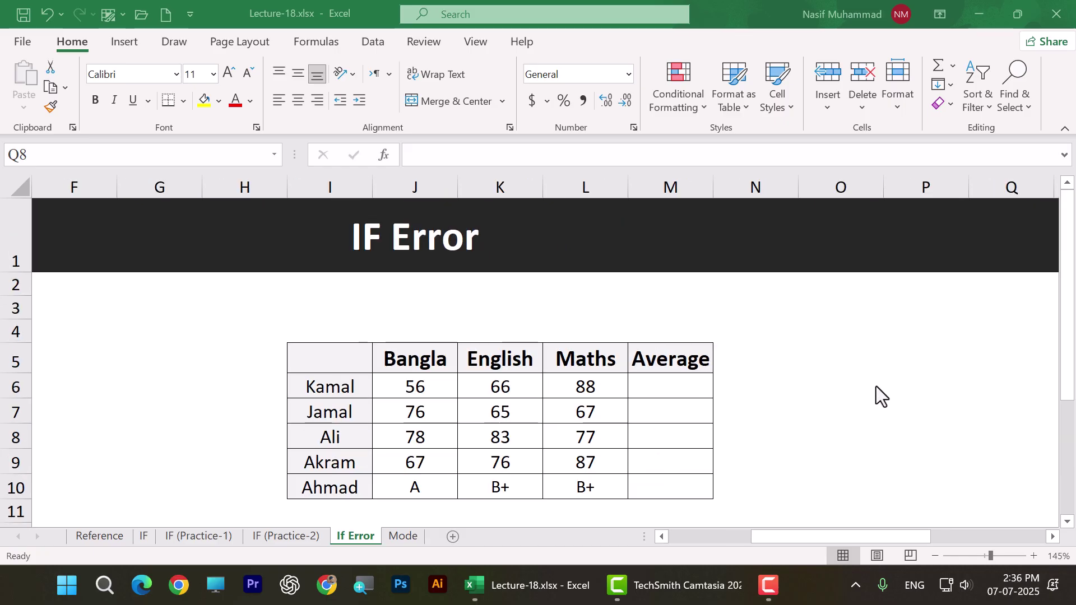
pyautogui.scroll(-2, 490, 379)
pyautogui.scroll(2, 496, 374)
pyautogui.scroll(-2, 499, 375)
pyautogui.scroll(1, 499, 375)
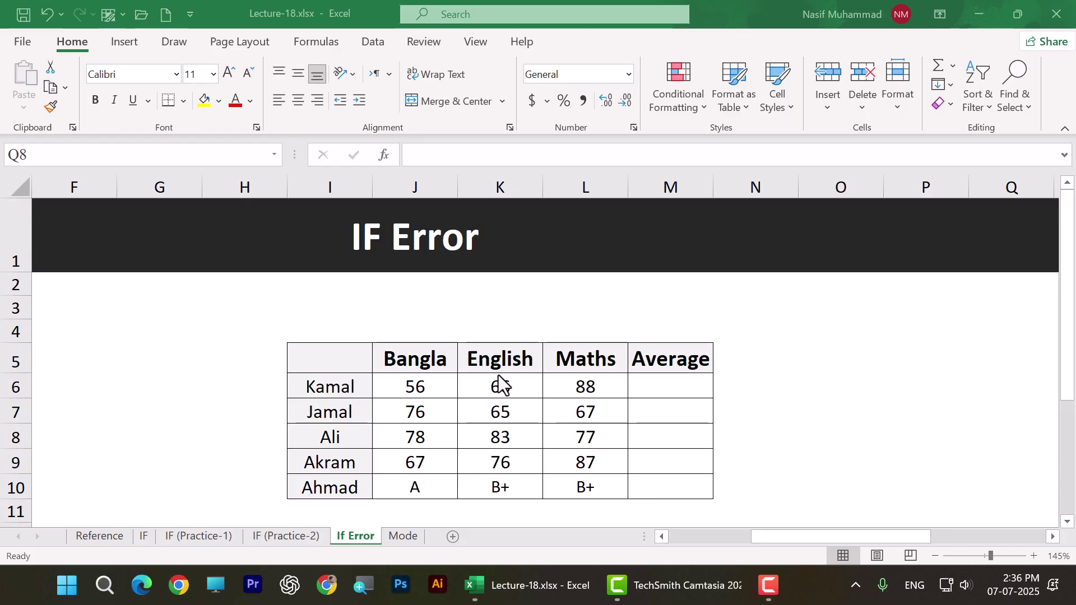
pyautogui.click(662, 386)
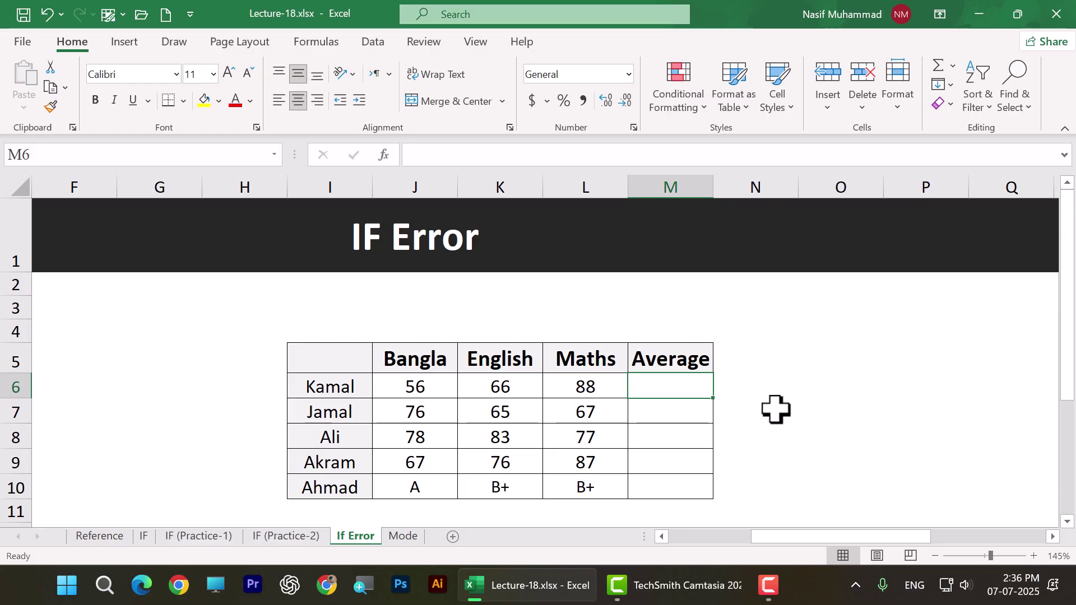
pyautogui.scroll(-1, 777, 410)
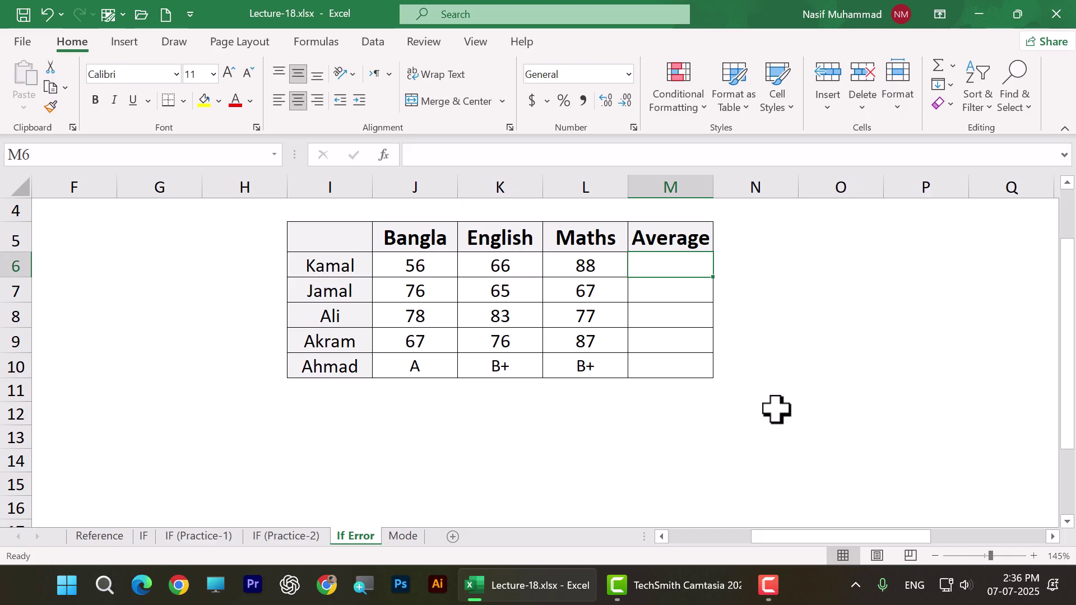
pyautogui.scroll(1, 776, 409)
pyautogui.scroll(-1, 729, 408)
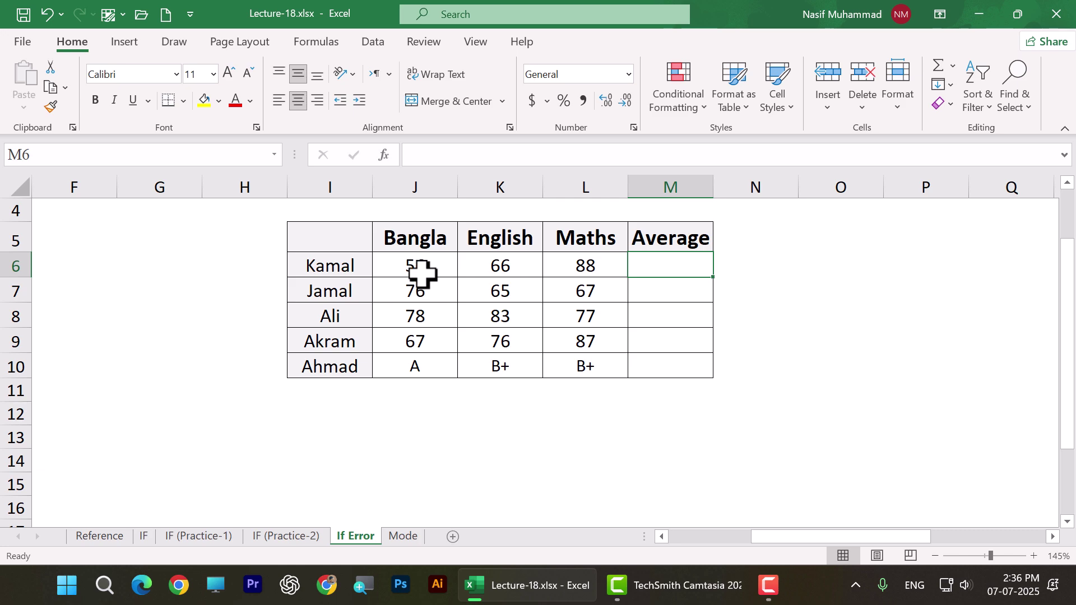
pyautogui.moveTo(413, 264); pyautogui.dragTo(575, 370)
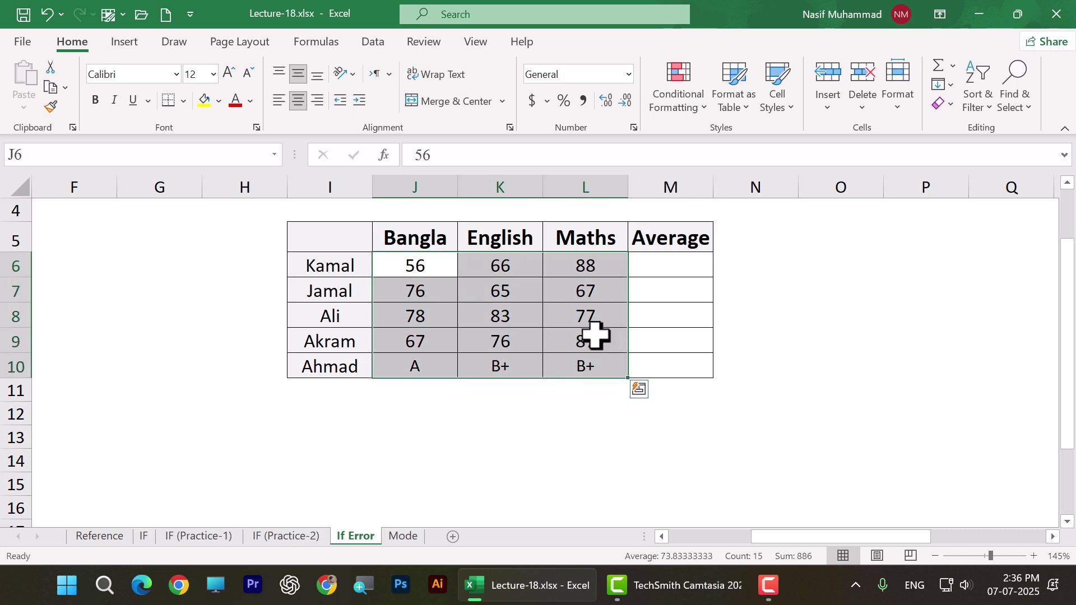
pyautogui.click(536, 290)
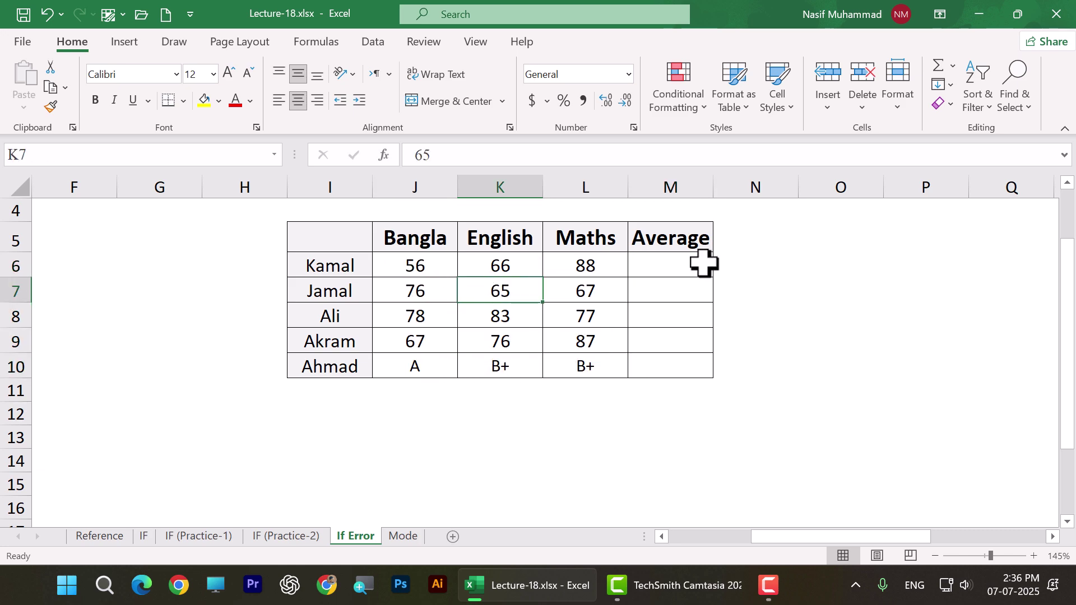
# Enter =AVERAGE(J6:L6) in M6 to calculate the first student's average mark
pyautogui.click(680, 268)
pyautogui.write('=')
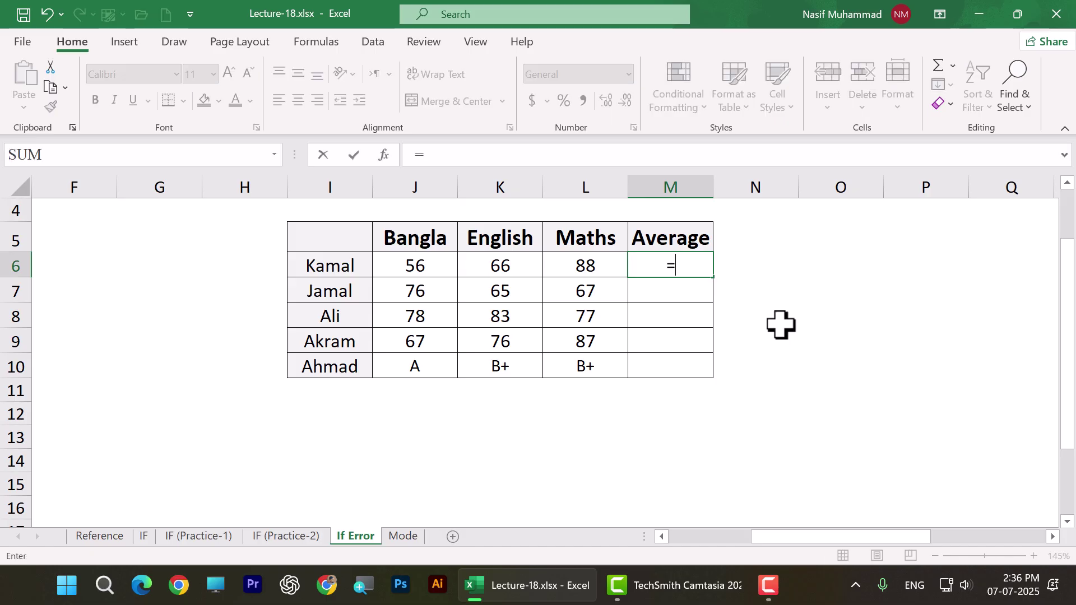
pyautogui.write('aver')
pyautogui.press('Tab')
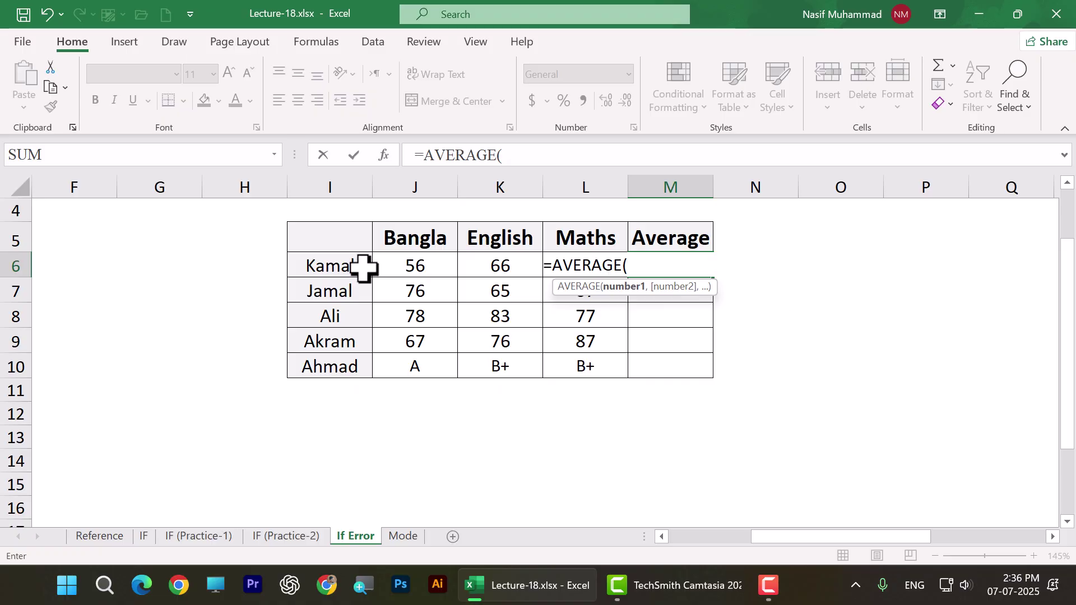
pyautogui.click(398, 265)
pyautogui.moveTo(398, 265); pyautogui.dragTo(583, 265)
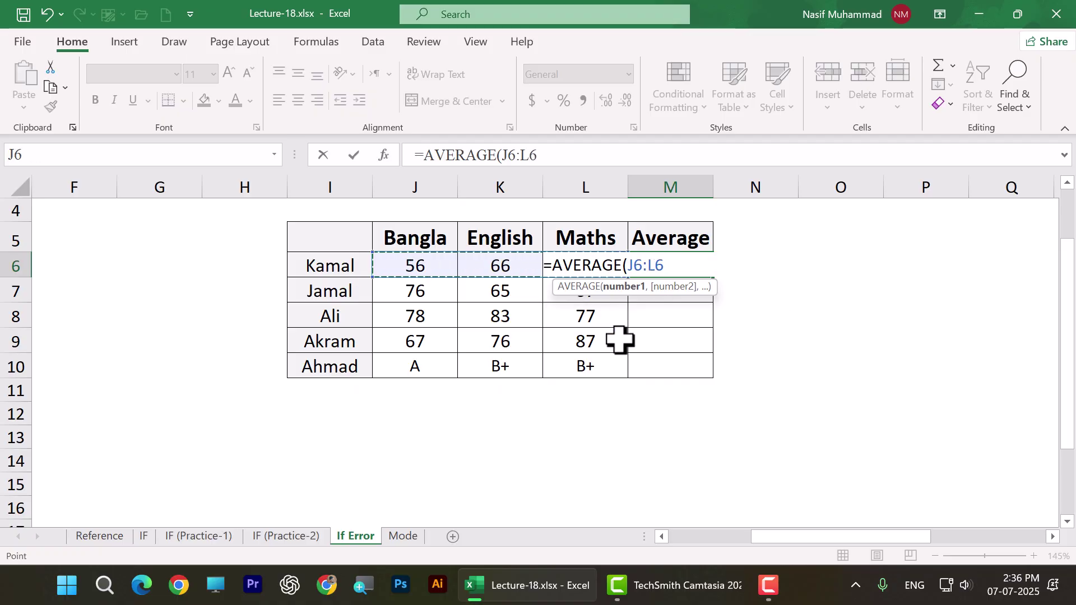
pyautogui.press('Return')
# Fill the average formula from M6 down through M10 and check the numeric averages in M6:M9
pyautogui.click(699, 264)
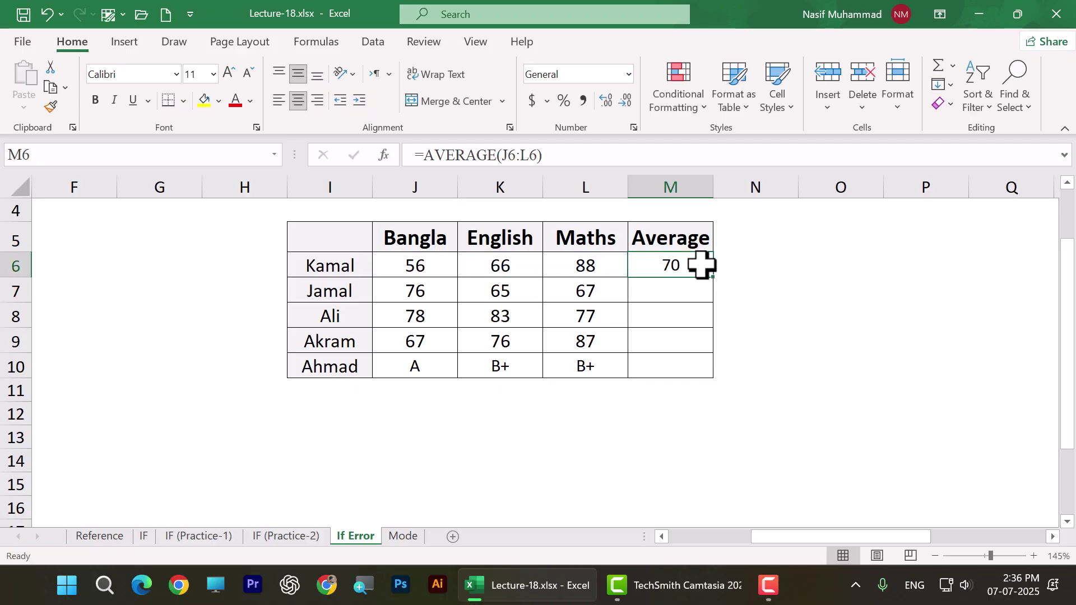
pyautogui.moveTo(713, 280); pyautogui.dragTo(713, 384)
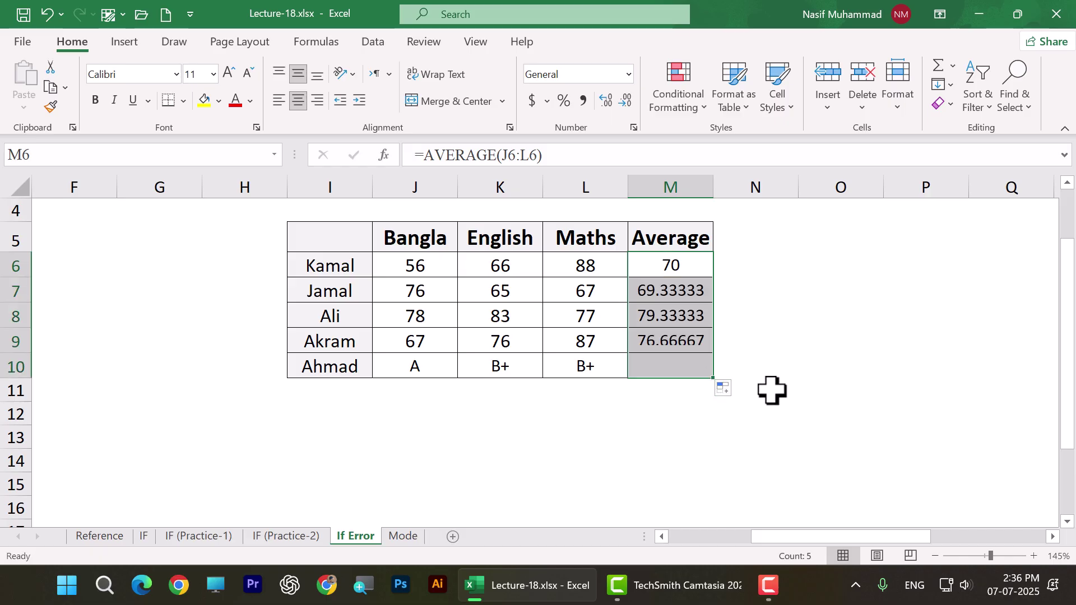
pyautogui.moveTo(683, 270); pyautogui.dragTo(679, 338)
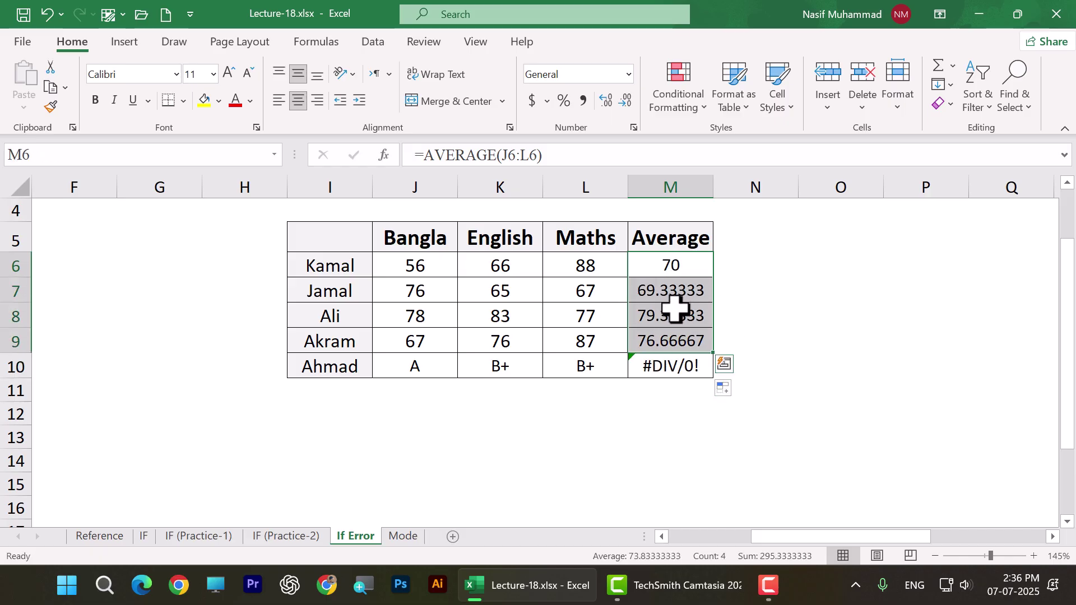
pyautogui.click(675, 339)
pyautogui.click(807, 340)
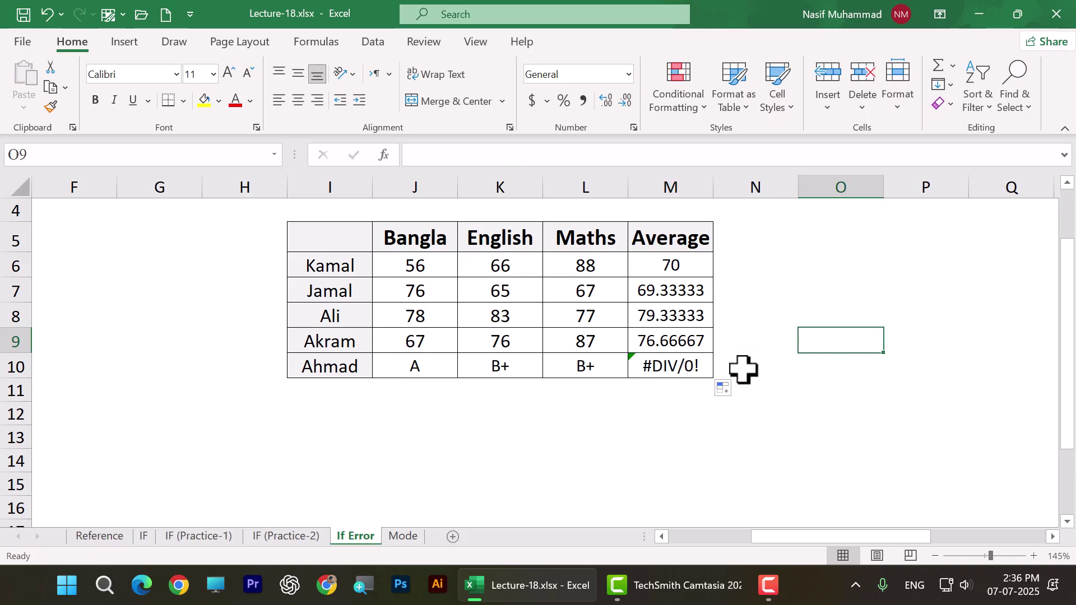
# Examine the letter grades in J10:L10 alongside the average formula in M10 to find the error's cause
pyautogui.moveTo(413, 370); pyautogui.dragTo(539, 371)
pyautogui.click(436, 405)
pyautogui.moveTo(423, 371); pyautogui.dragTo(596, 367)
pyautogui.click(625, 428)
pyautogui.click(692, 360)
pyautogui.moveTo(435, 365); pyautogui.dragTo(577, 368)
pyautogui.click(577, 428)
pyautogui.click(687, 362)
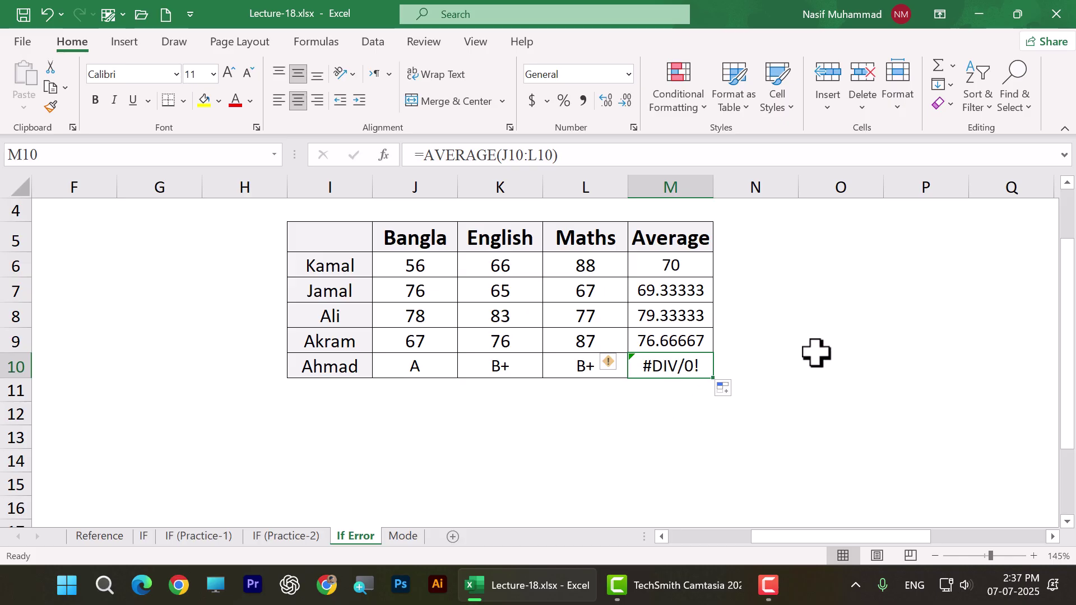
pyautogui.click(427, 367)
pyautogui.moveTo(427, 366); pyautogui.dragTo(586, 369)
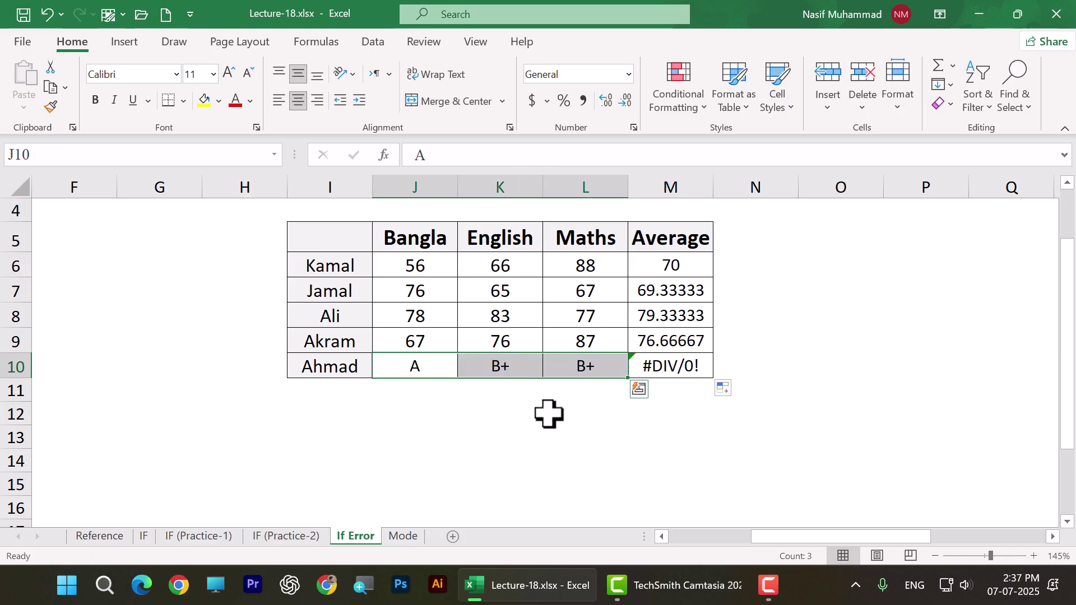
# Wrap the average in M6 in an error handler that returns blank text, as =IFERROR(AVERAGE(J6:L6),"")
pyautogui.click(704, 366)
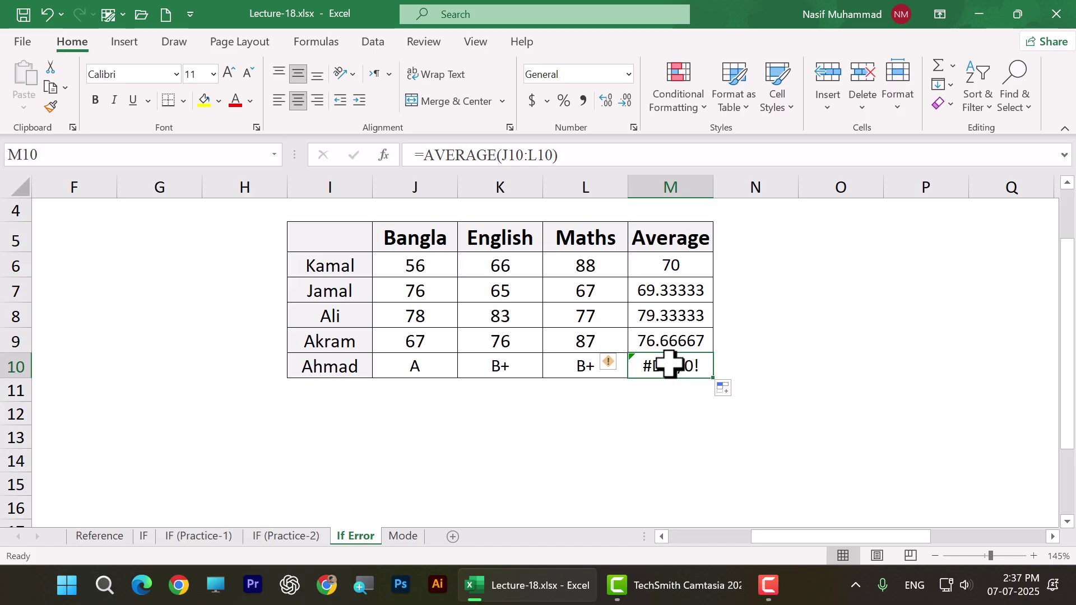
pyautogui.click(723, 341)
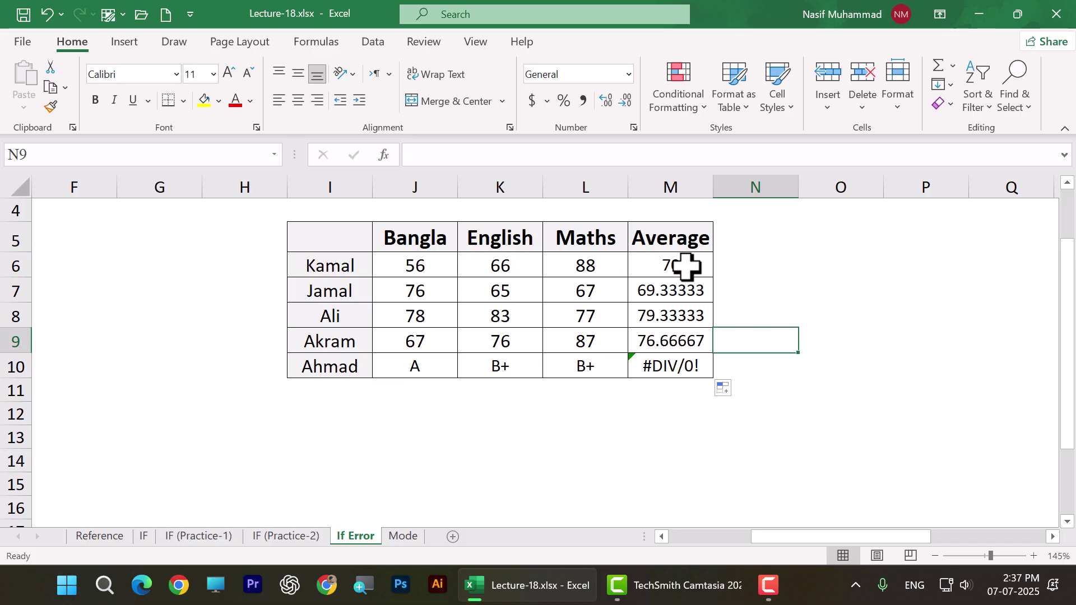
pyautogui.click(686, 267)
pyautogui.doubleClick(687, 267)
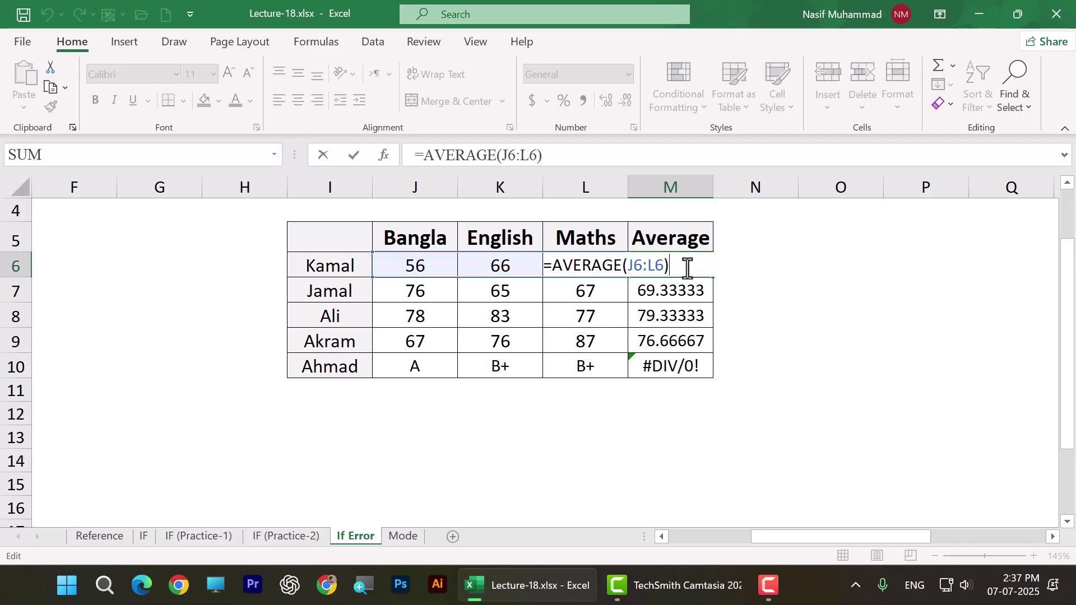
pyautogui.click(555, 265)
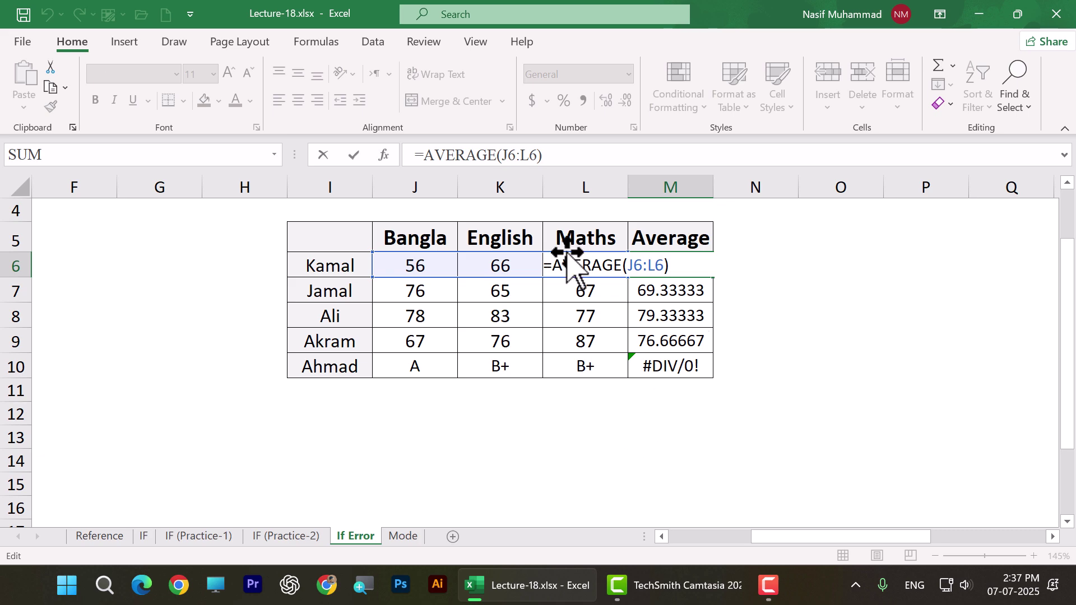
pyautogui.moveTo(565, 265); pyautogui.dragTo(726, 257)
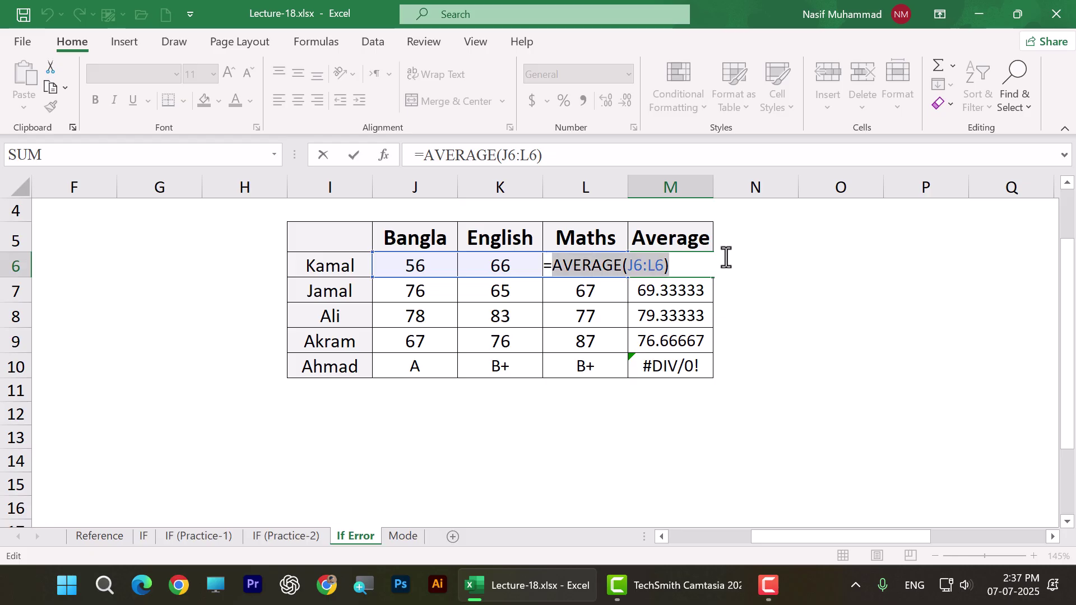
pyautogui.press('BackSpace')
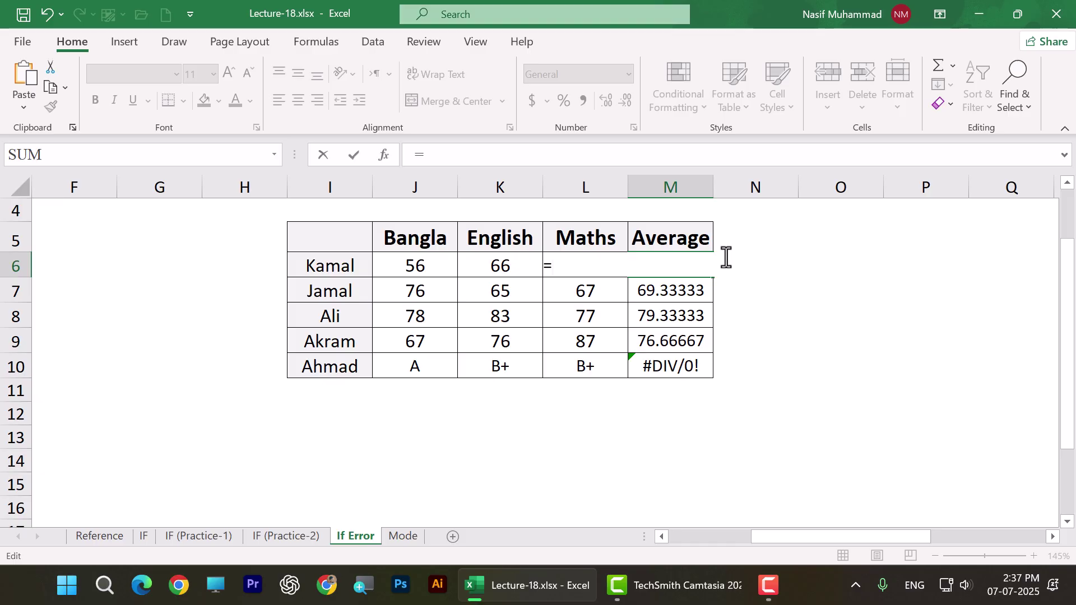
pyautogui.write('if')
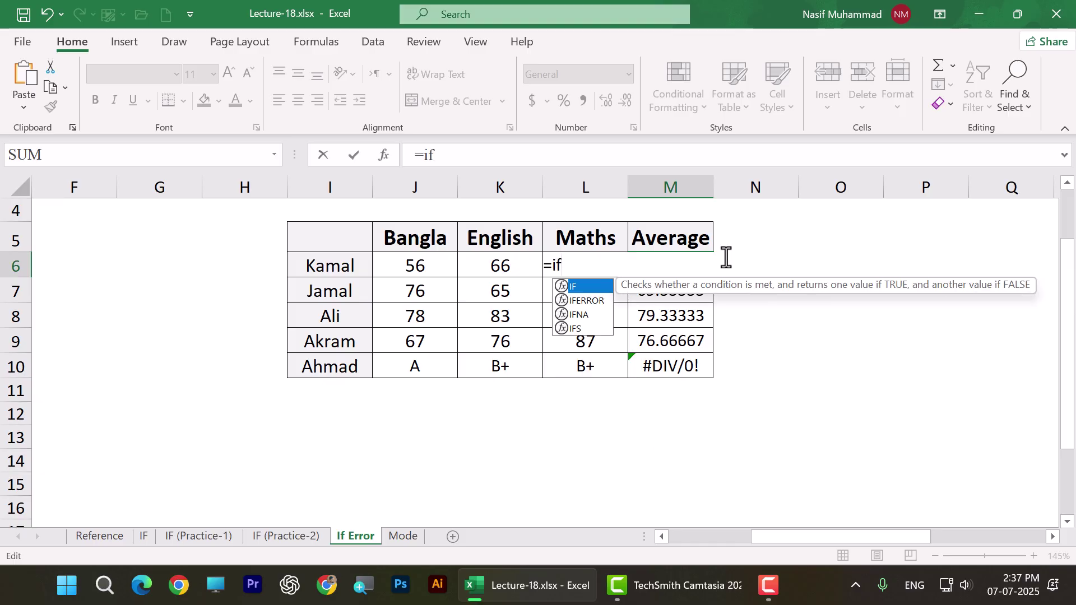
pyautogui.write('e')
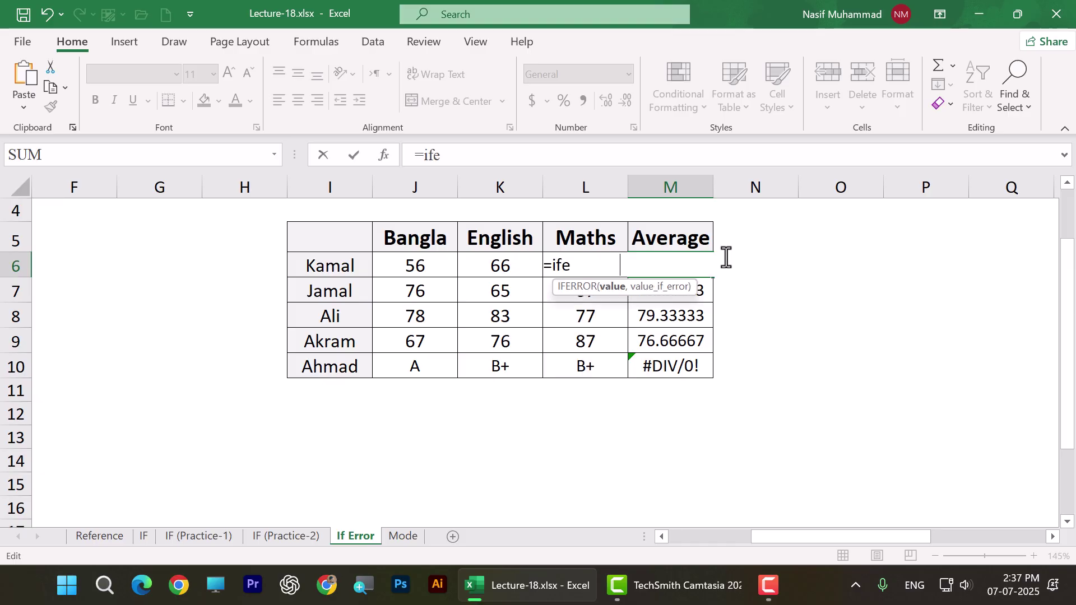
pyautogui.press('Tab')
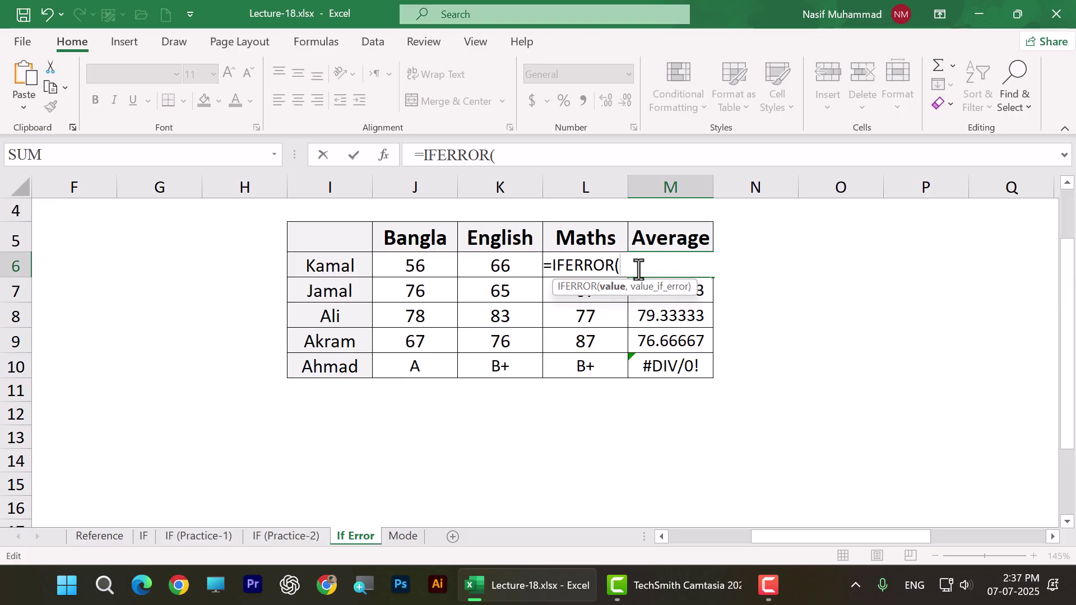
pyautogui.write('AVERAGE(J6:L6),')
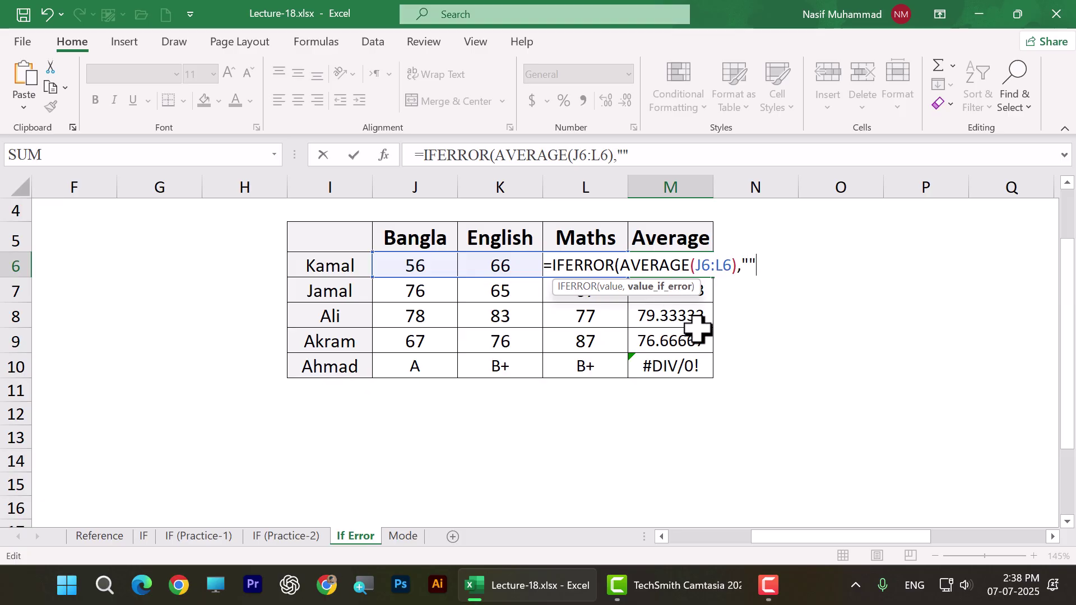
pyautogui.write(')')
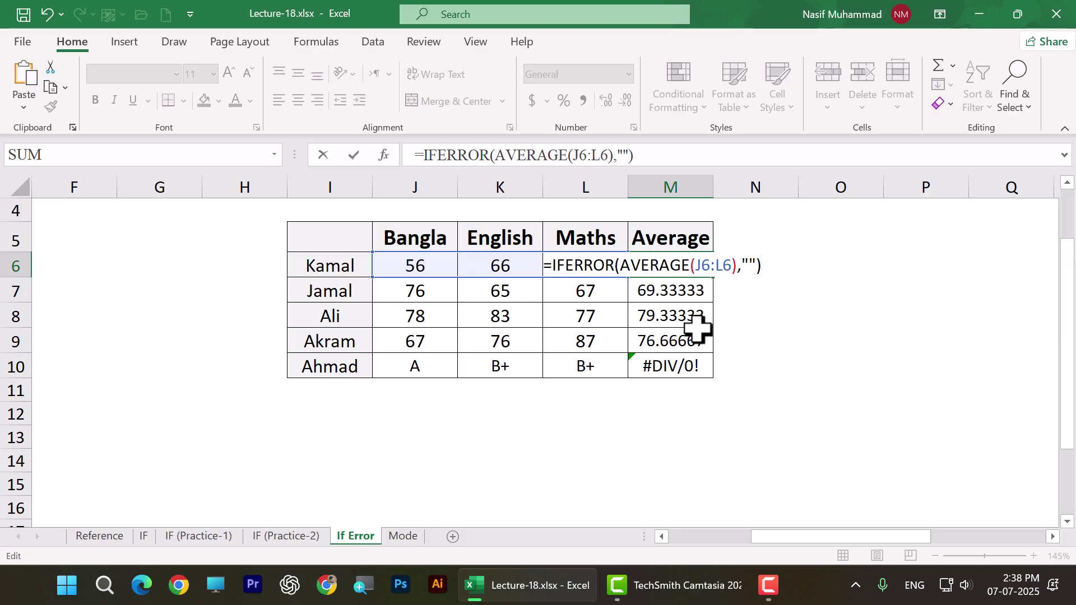
pyautogui.press('Return')
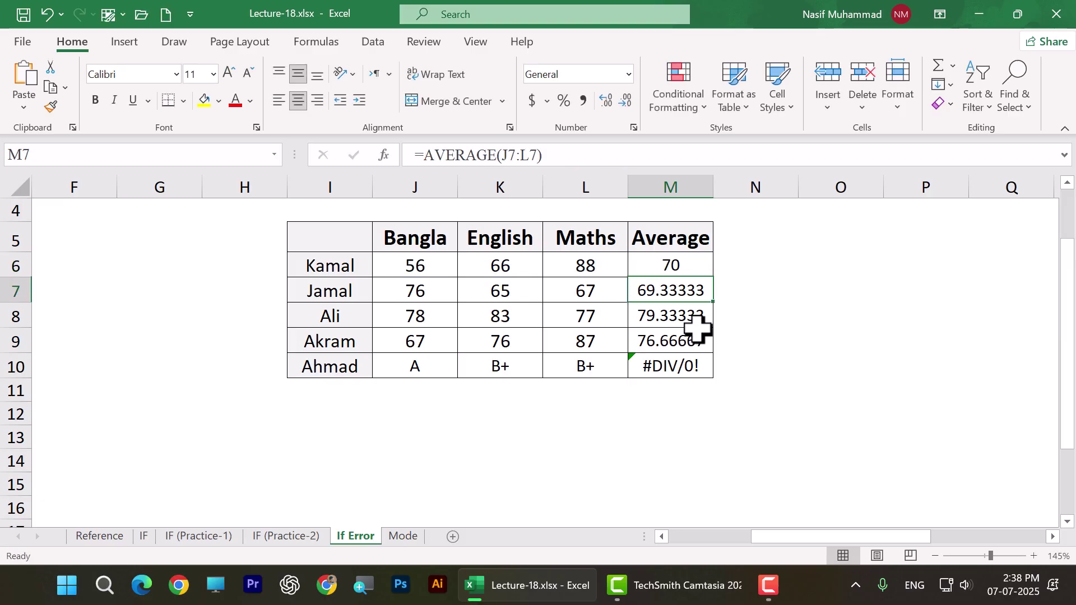
# Fill the IFERROR formula from M6 down through M10 and compare the Average column with the marks and letter grades
pyautogui.click(695, 264)
pyautogui.doubleClick(716, 279)
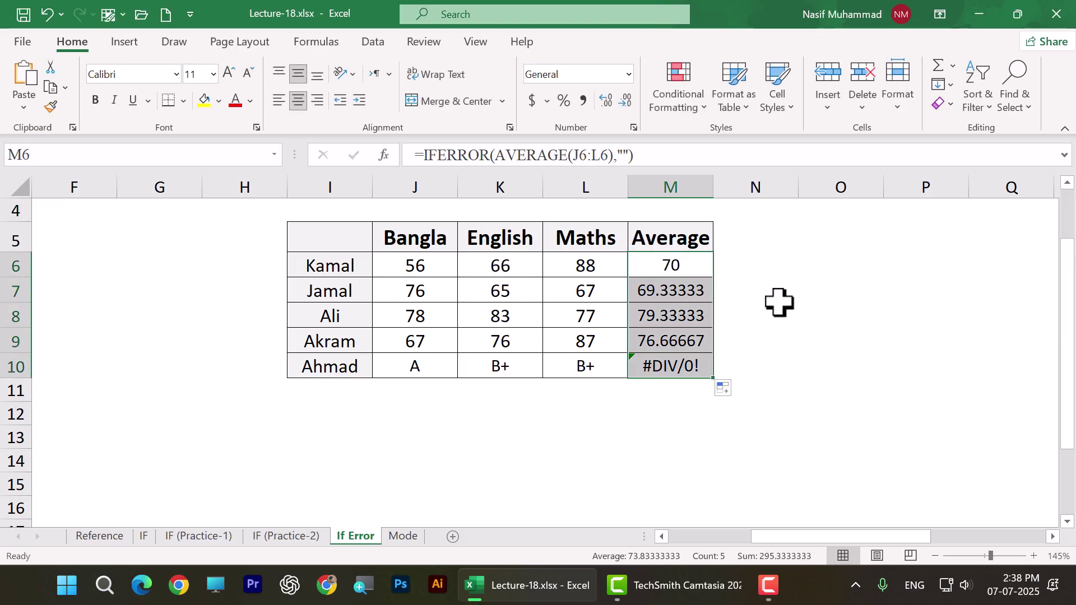
pyautogui.click(749, 295)
pyautogui.moveTo(690, 264); pyautogui.dragTo(696, 337)
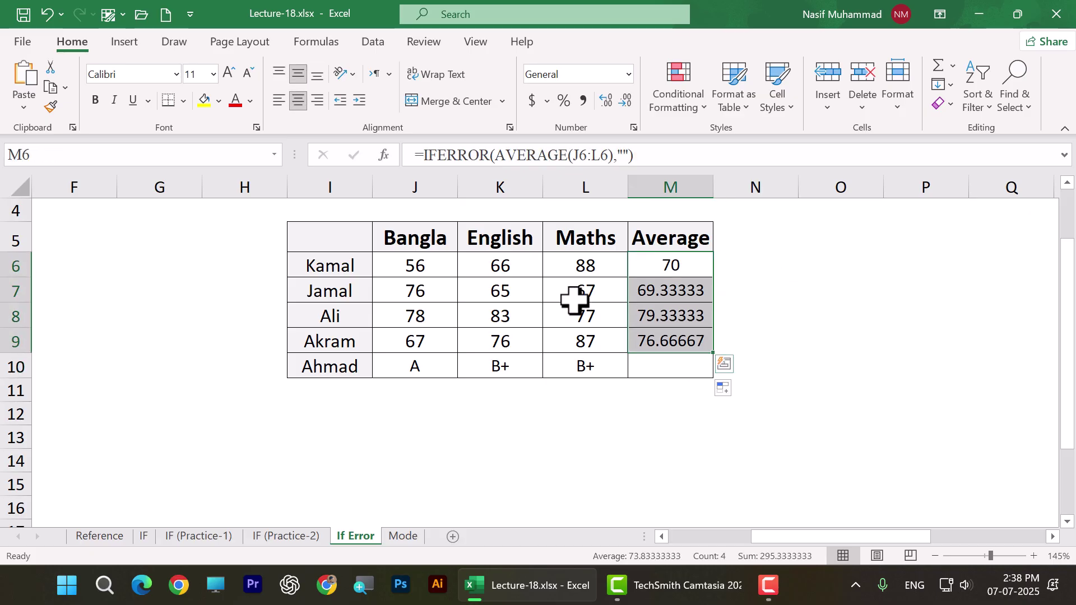
pyautogui.moveTo(419, 267); pyautogui.dragTo(610, 345)
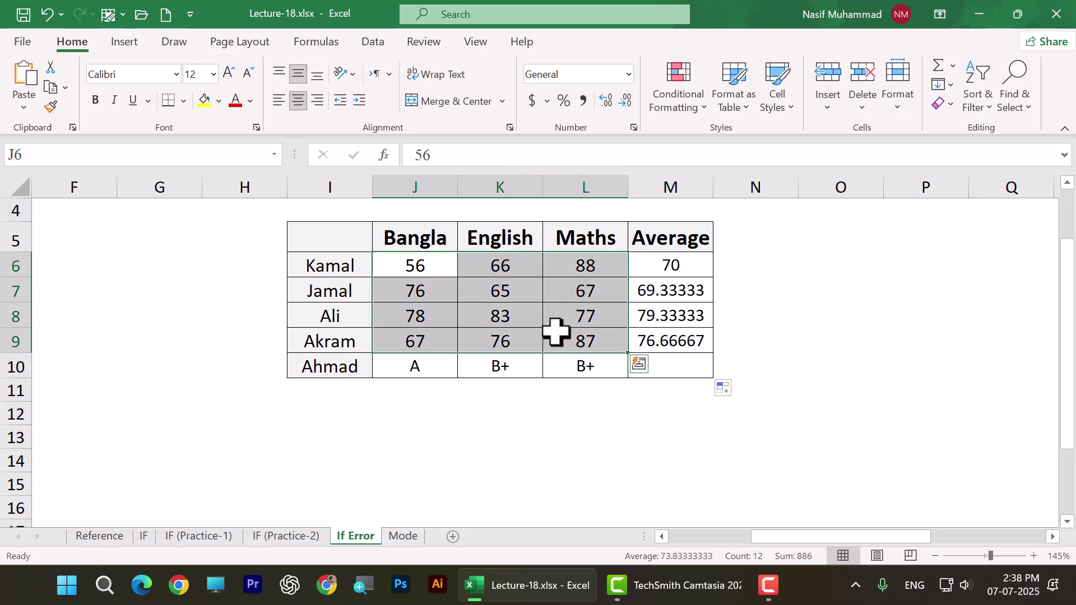
pyautogui.moveTo(684, 272); pyautogui.dragTo(688, 334)
pyautogui.moveTo(443, 367); pyautogui.dragTo(595, 367)
pyautogui.click(653, 365)
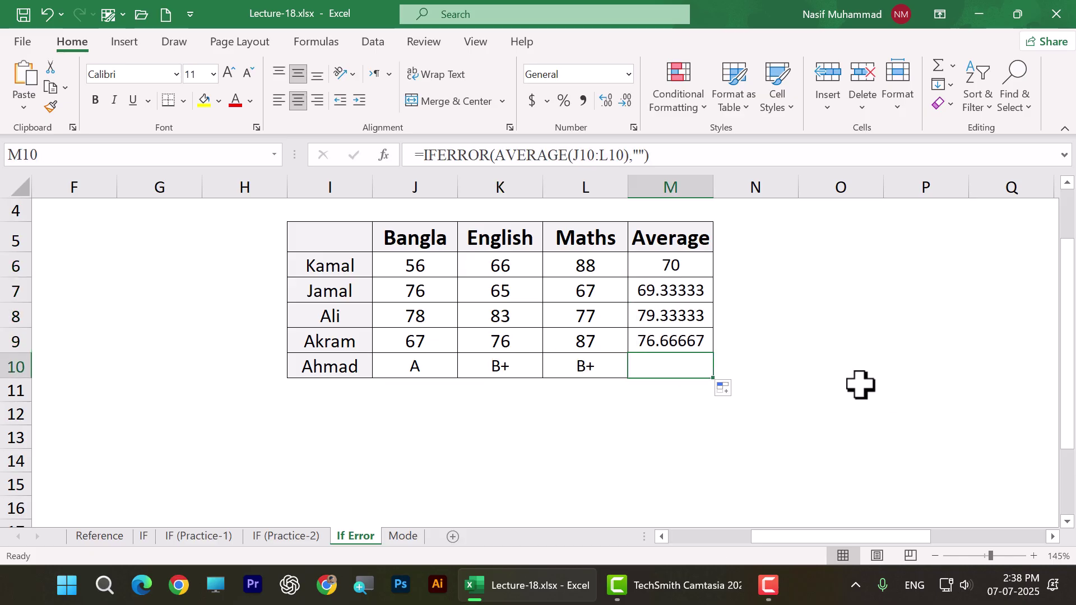
# Set the error result of the IFERROR formula in M6 to "Value Not Found"
pyautogui.doubleClick(690, 268)
pyautogui.click(750, 265)
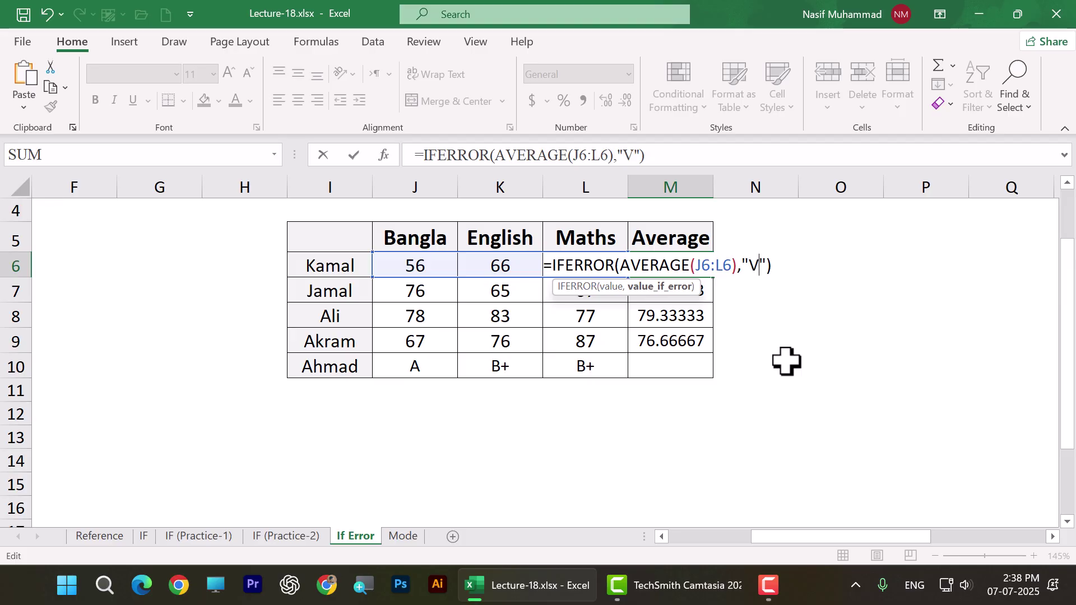
pyautogui.write('Value No')
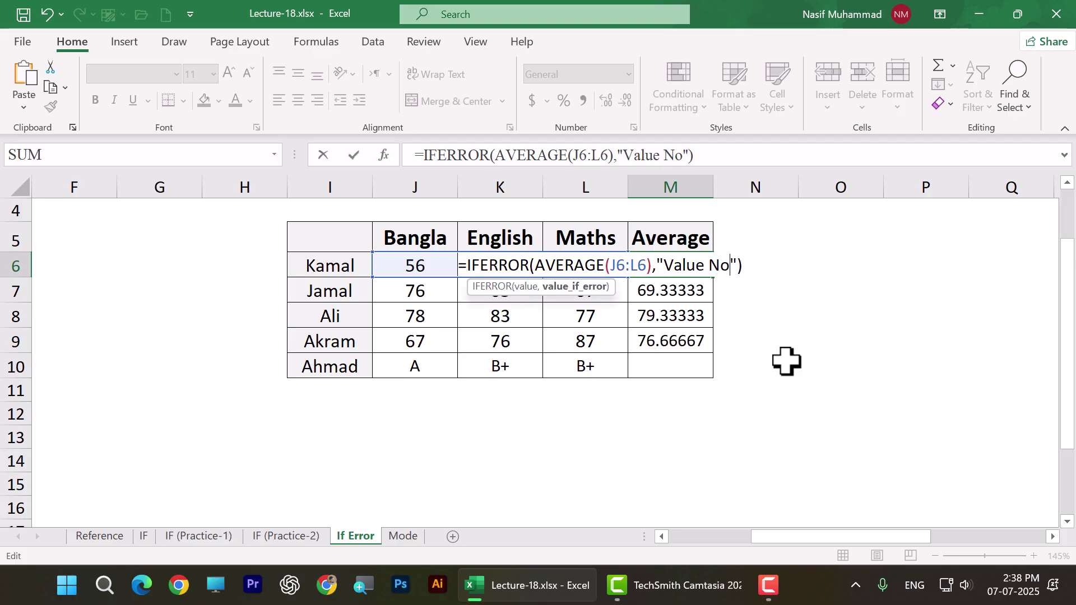
pyautogui.write('t Found')
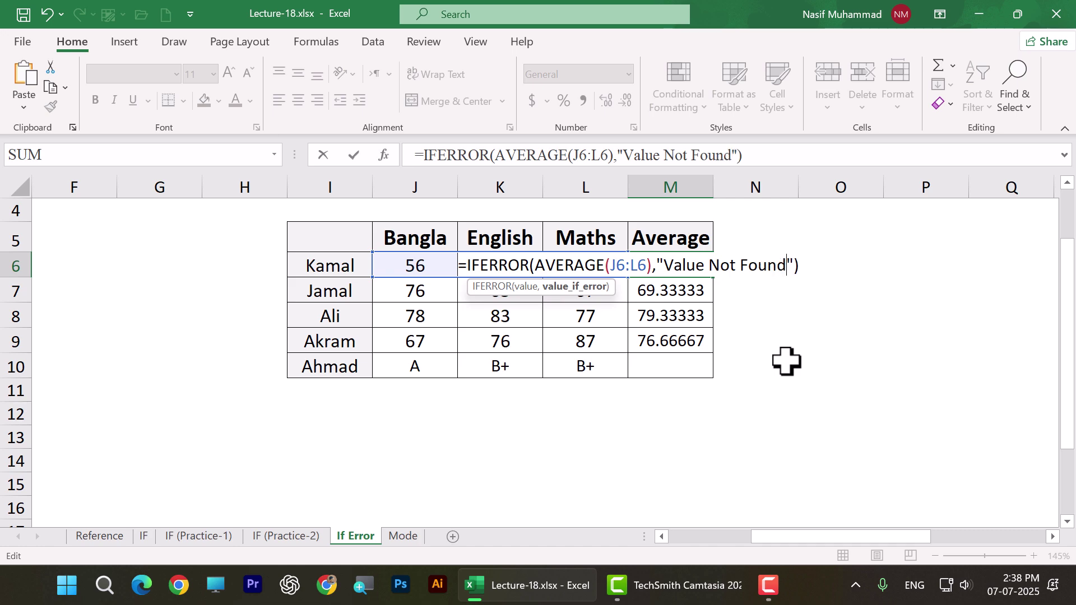
pyautogui.press('Return')
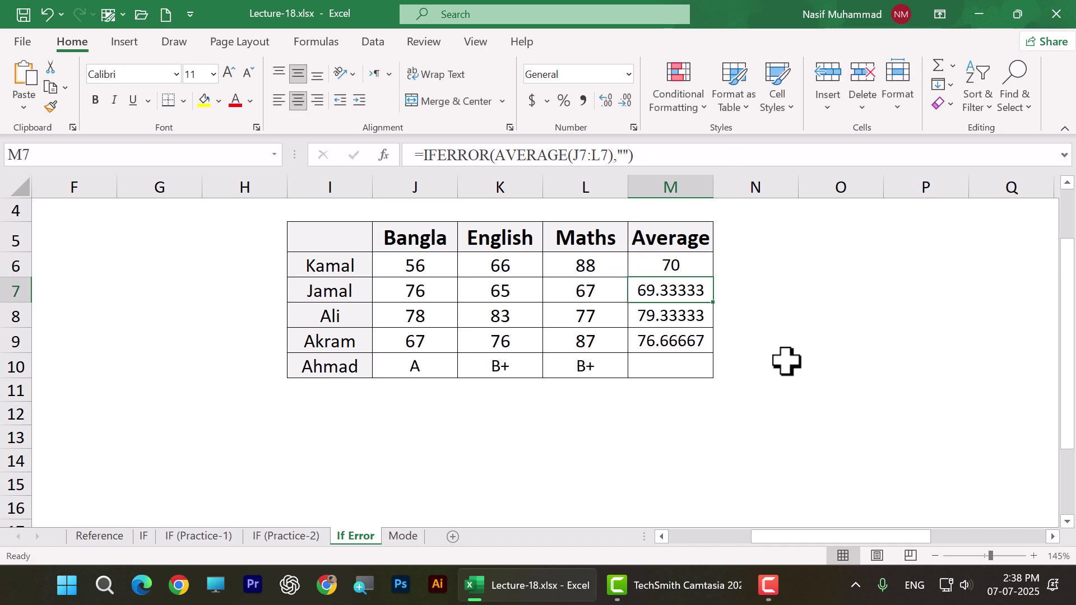
# Fill the updated formula from M6 down through M10 and autofit column M's width to its contents
pyautogui.click(705, 271)
pyautogui.moveTo(716, 279); pyautogui.dragTo(715, 375)
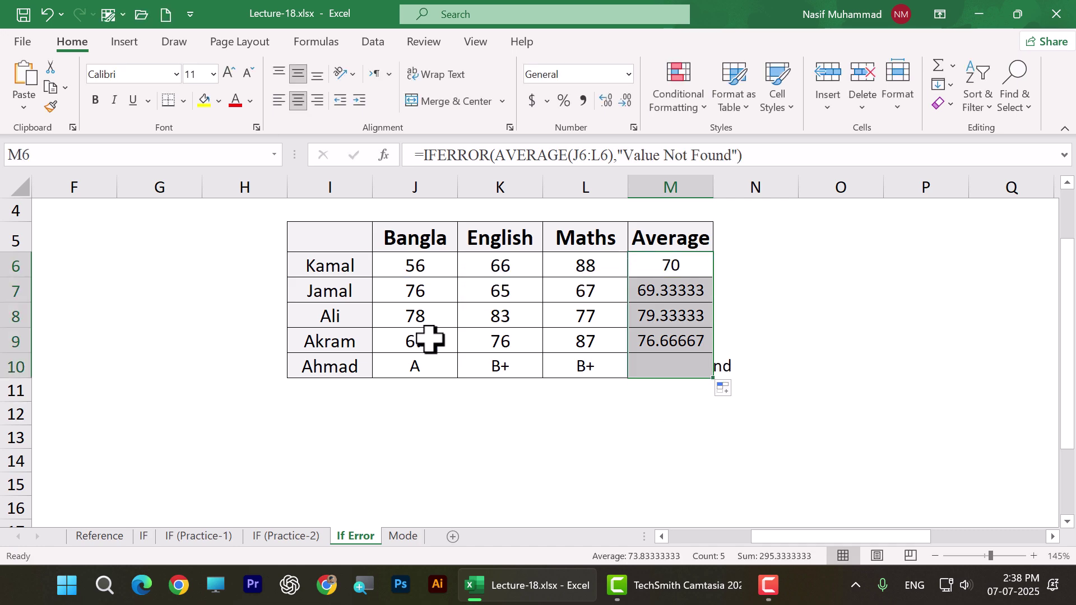
pyautogui.click(666, 368)
pyautogui.click(707, 180)
pyautogui.doubleClick(713, 187)
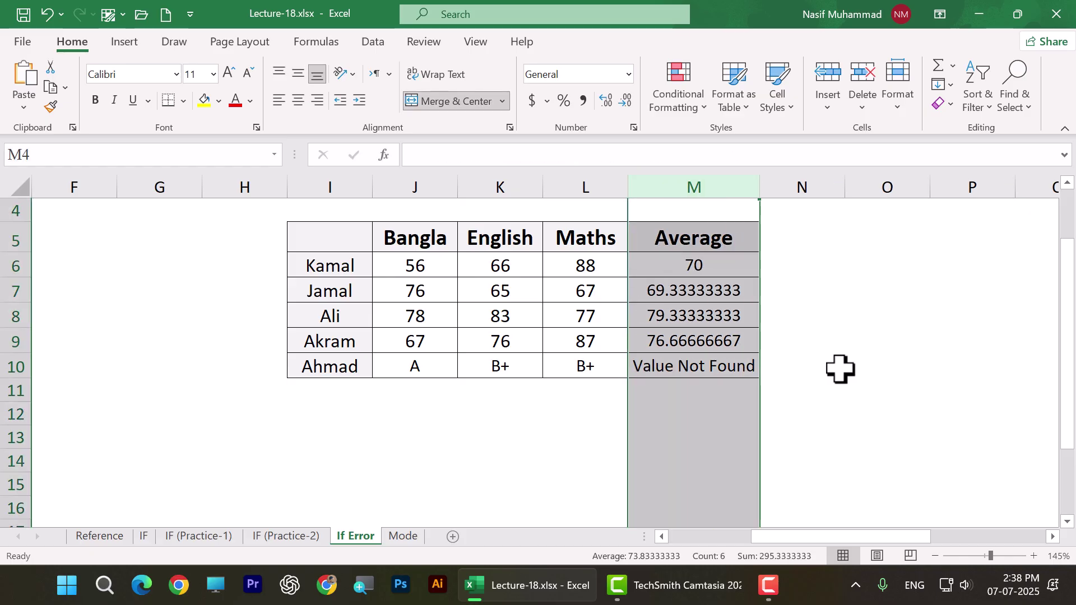
pyautogui.click(731, 371)
pyautogui.click(695, 400)
pyautogui.click(695, 370)
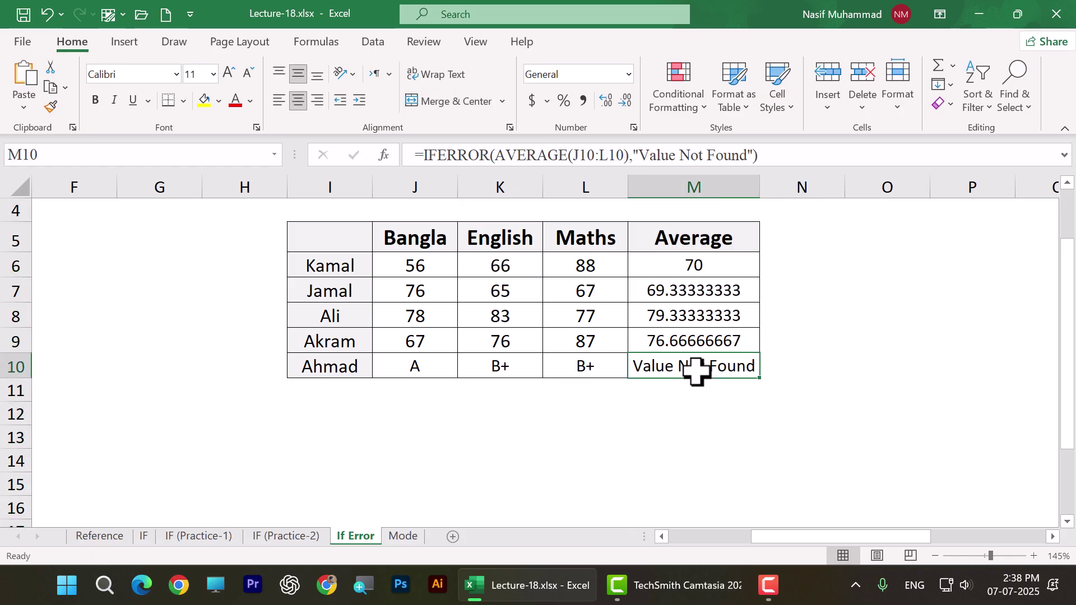
pyautogui.click(734, 395)
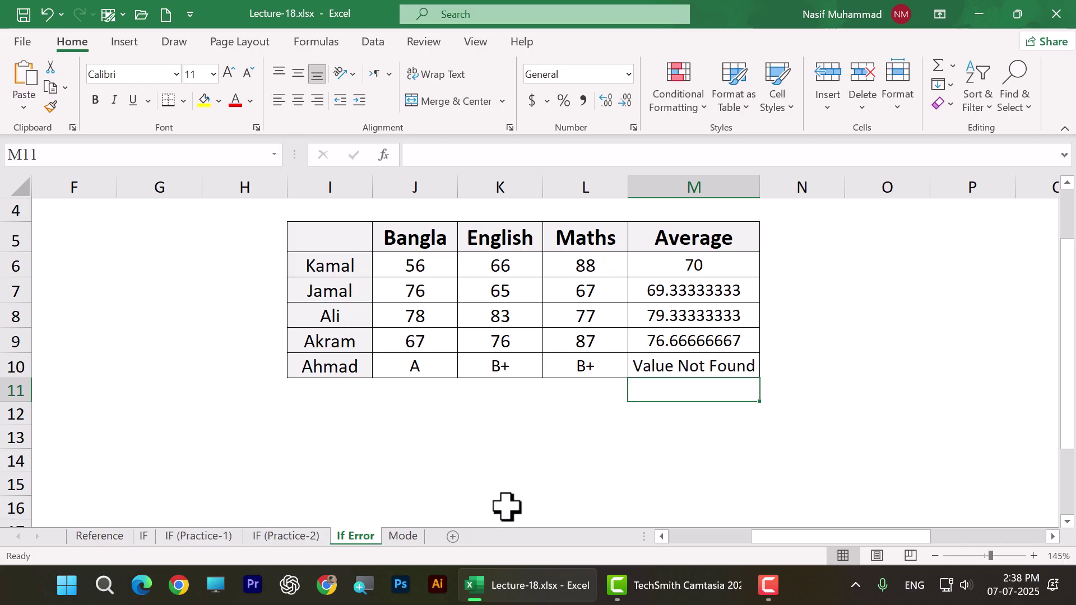
# Open the Mode sheet and extend the SL and Gender table by filling row 18 down to row 19
pyautogui.scroll(-1, 513, 480)
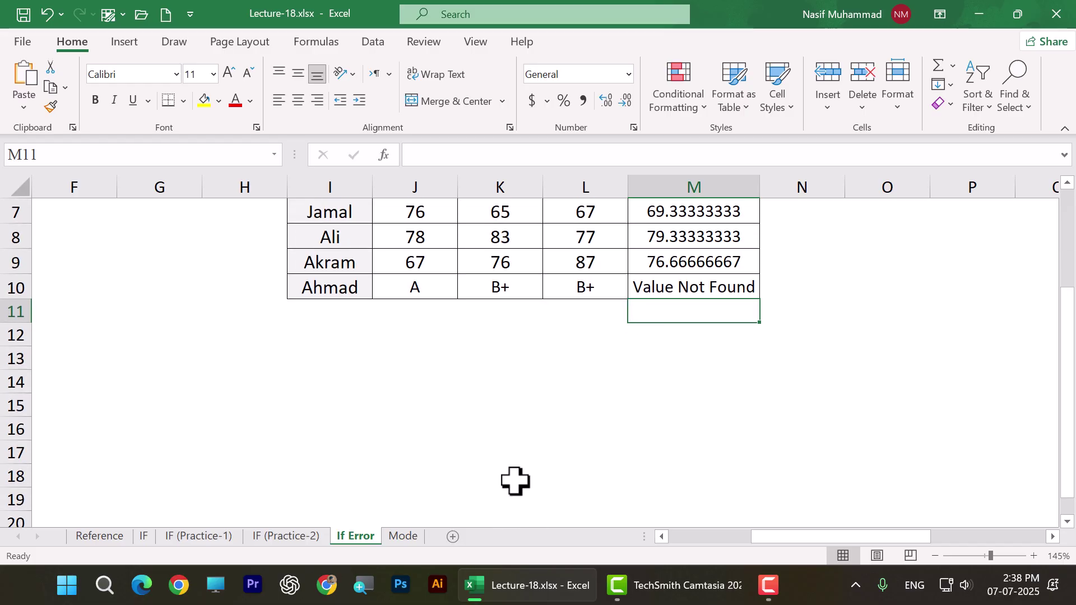
pyautogui.click(412, 537)
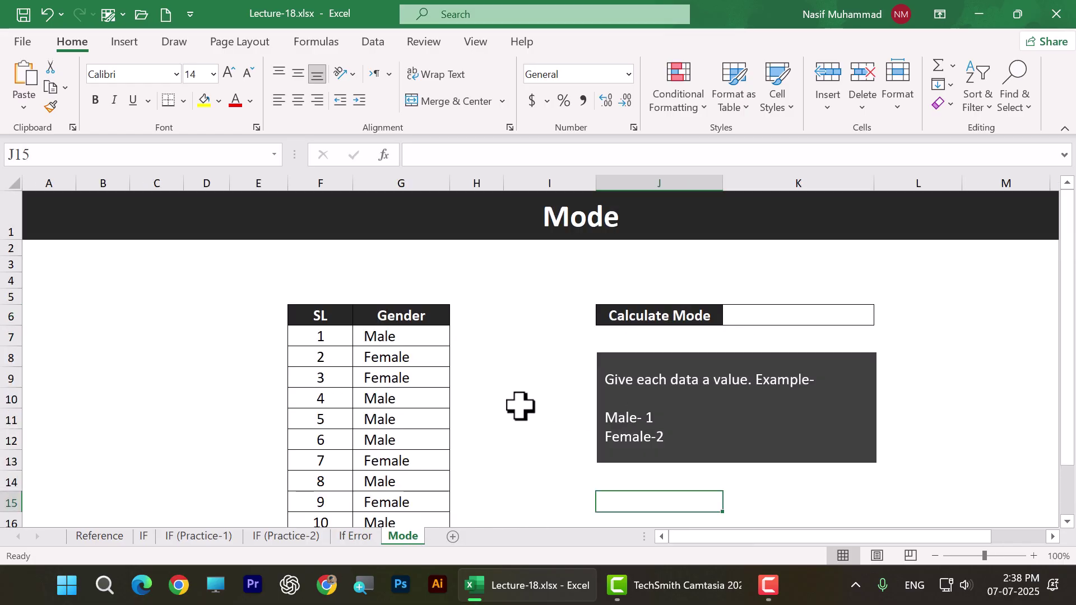
pyautogui.scroll(-1, 520, 406)
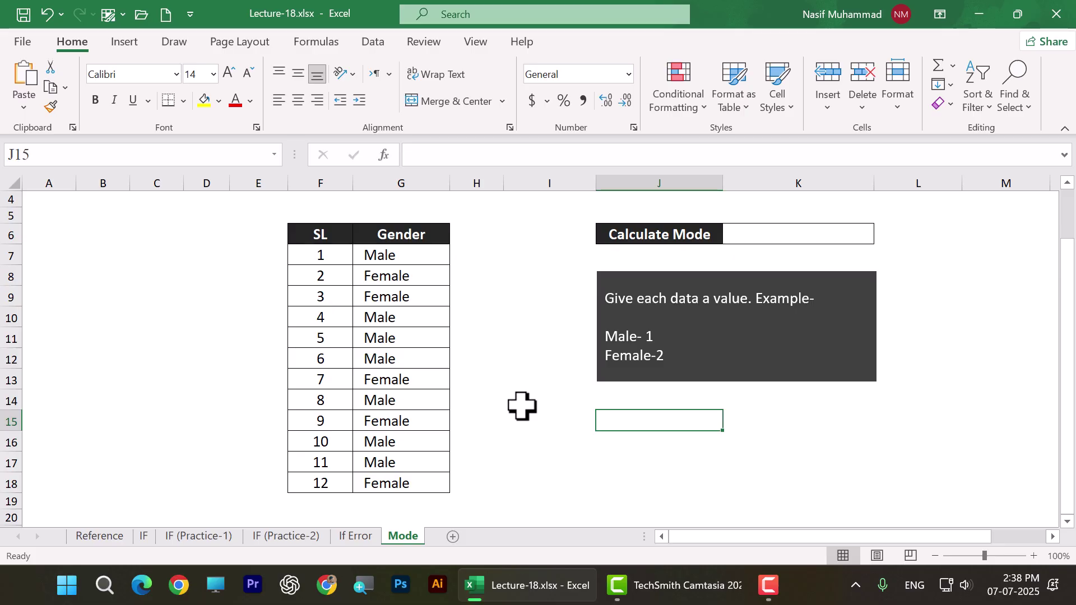
pyautogui.moveTo(327, 233); pyautogui.dragTo(385, 469)
pyautogui.click(367, 467)
pyautogui.scroll(-1, 367, 467)
pyautogui.moveTo(345, 431); pyautogui.dragTo(454, 453)
pyautogui.moveTo(633, 431); pyautogui.dragTo(602, 447)
pyautogui.scroll(1, 387, 431)
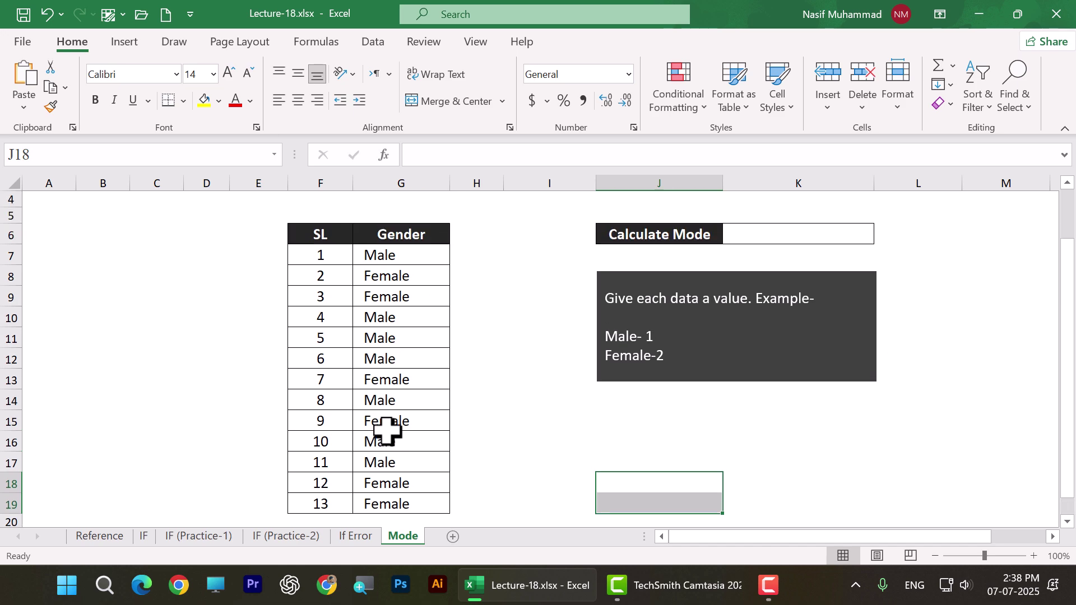
# Examine the serial numbers and the Male and Female entries in G7:G19 of the Gender column
pyautogui.moveTo(319, 234); pyautogui.dragTo(323, 443)
pyautogui.moveTo(401, 259); pyautogui.dragTo(397, 502)
pyautogui.click(406, 272)
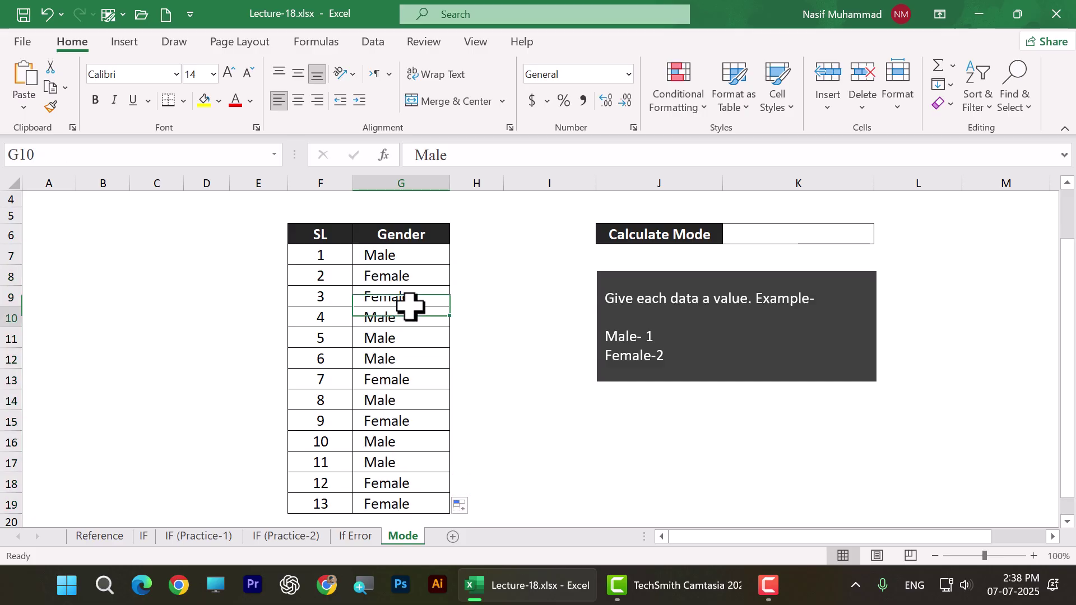
pyautogui.click(385, 356)
pyautogui.moveTo(390, 247); pyautogui.dragTo(405, 511)
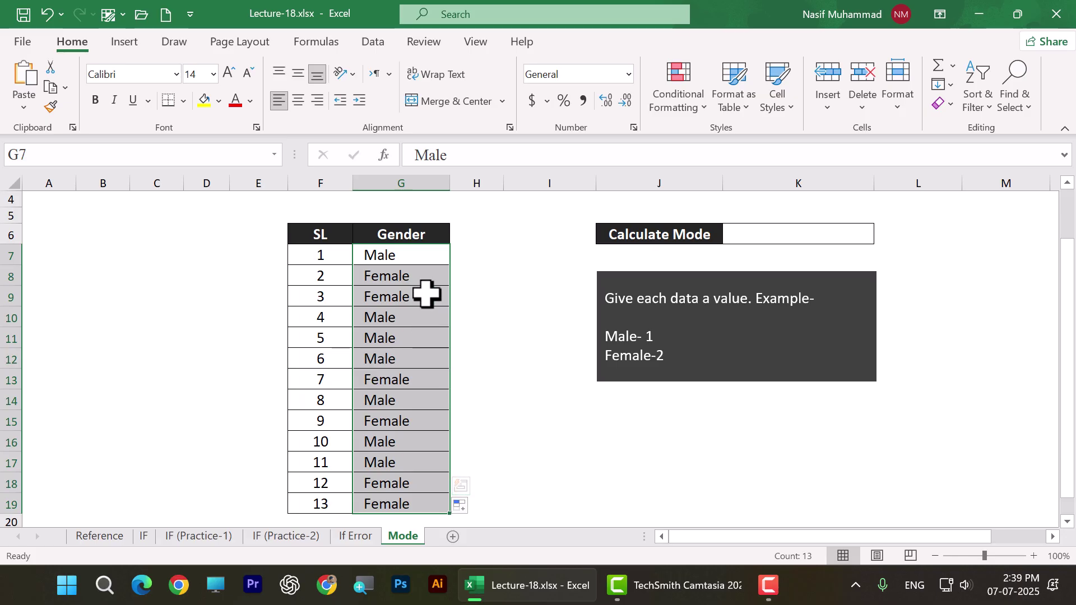
pyautogui.moveTo(423, 259); pyautogui.dragTo(435, 502)
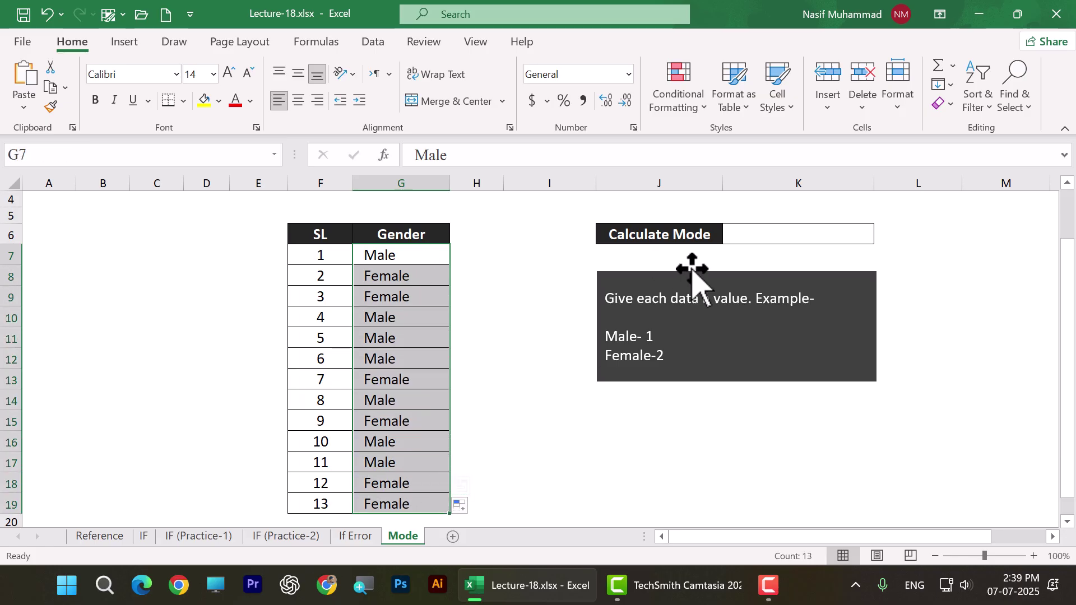
# Try to calculate the mode of the text genders by entering =MODE(G7:G18) in K6, and check the result
pyautogui.click(744, 231)
pyautogui.write('=')
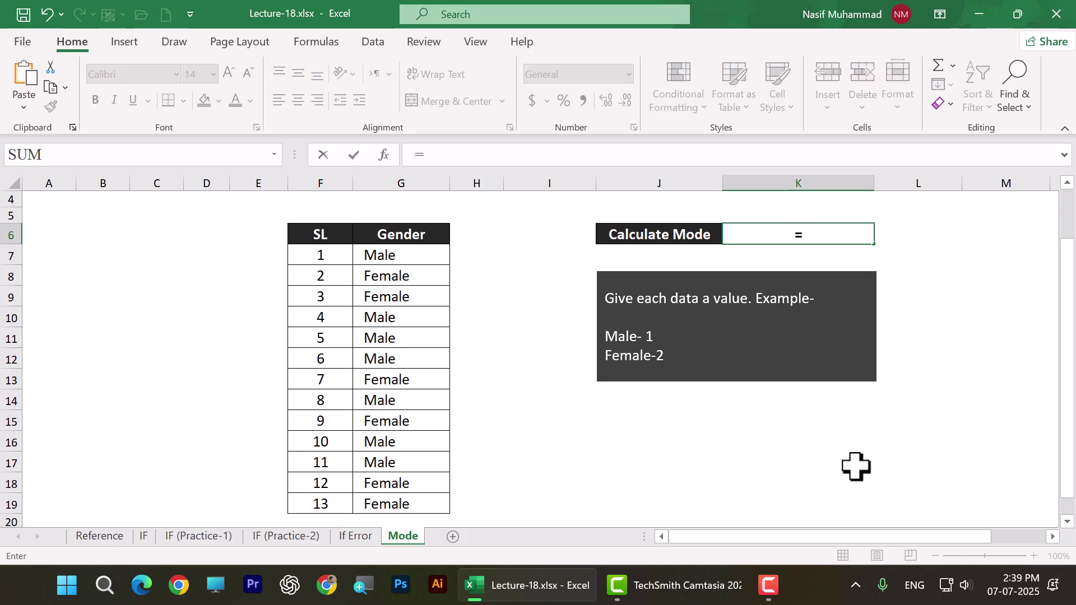
pyautogui.write('mode')
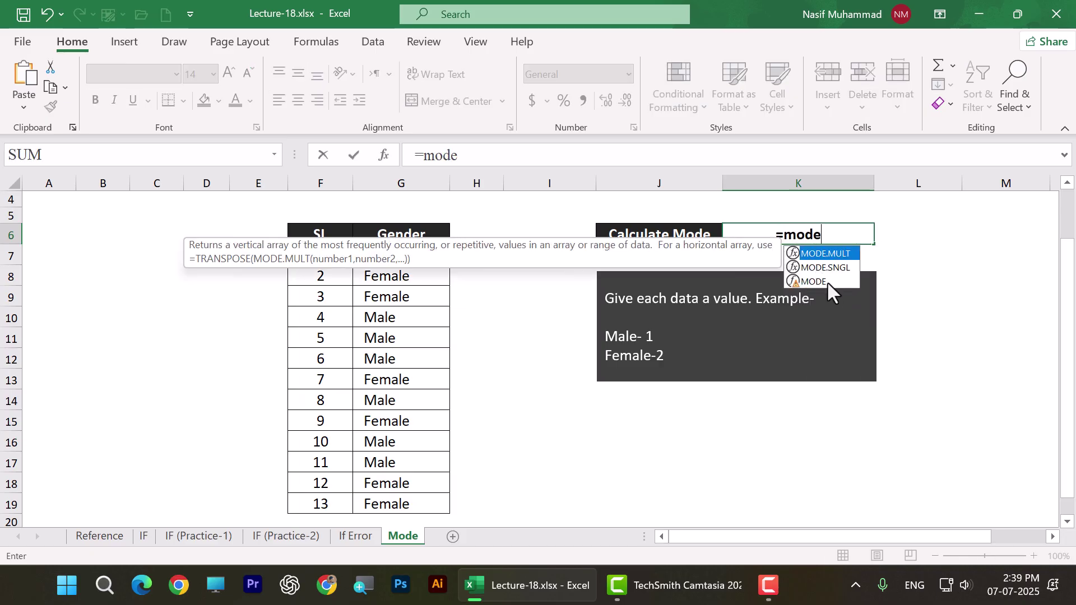
pyautogui.doubleClick(826, 280)
pyautogui.moveTo(415, 256); pyautogui.dragTo(406, 473)
pyautogui.press('Return')
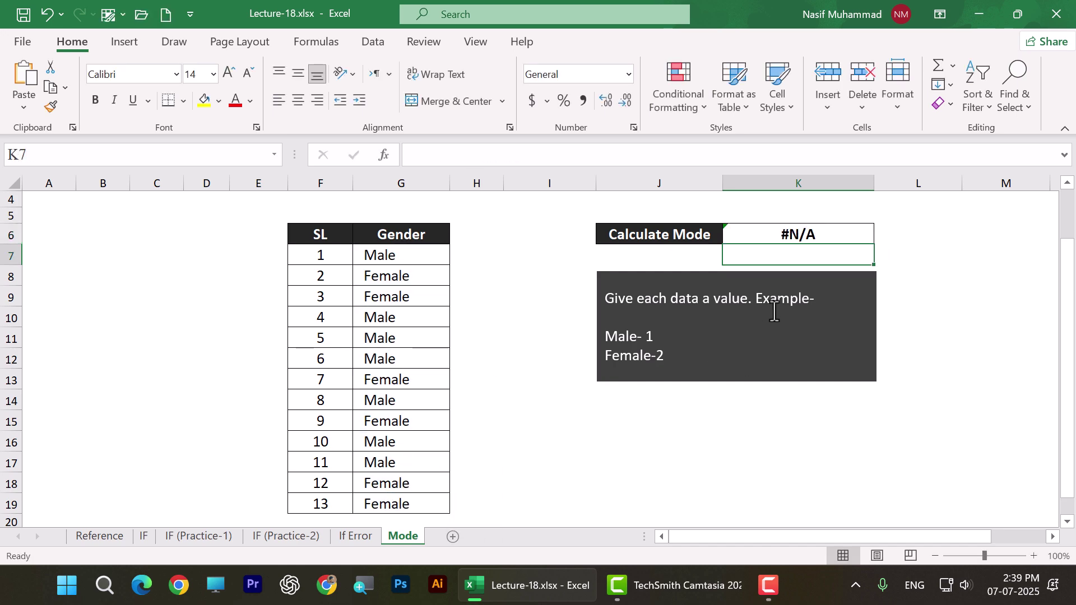
pyautogui.click(810, 233)
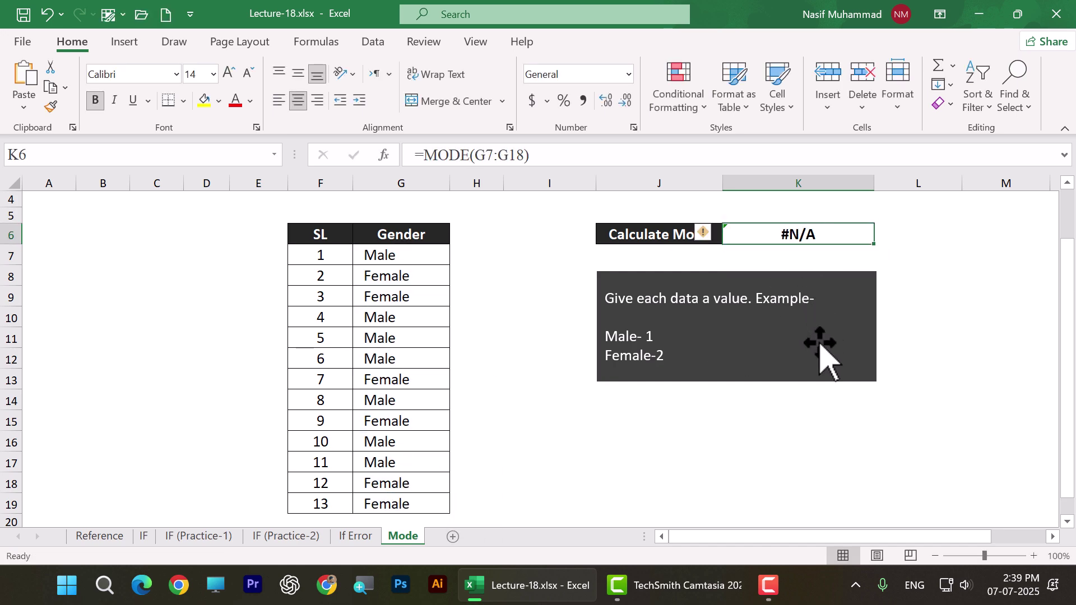
# Review the text entries in G7:G19 and clear the MODE formula from K6
pyautogui.moveTo(396, 260); pyautogui.dragTo(424, 496)
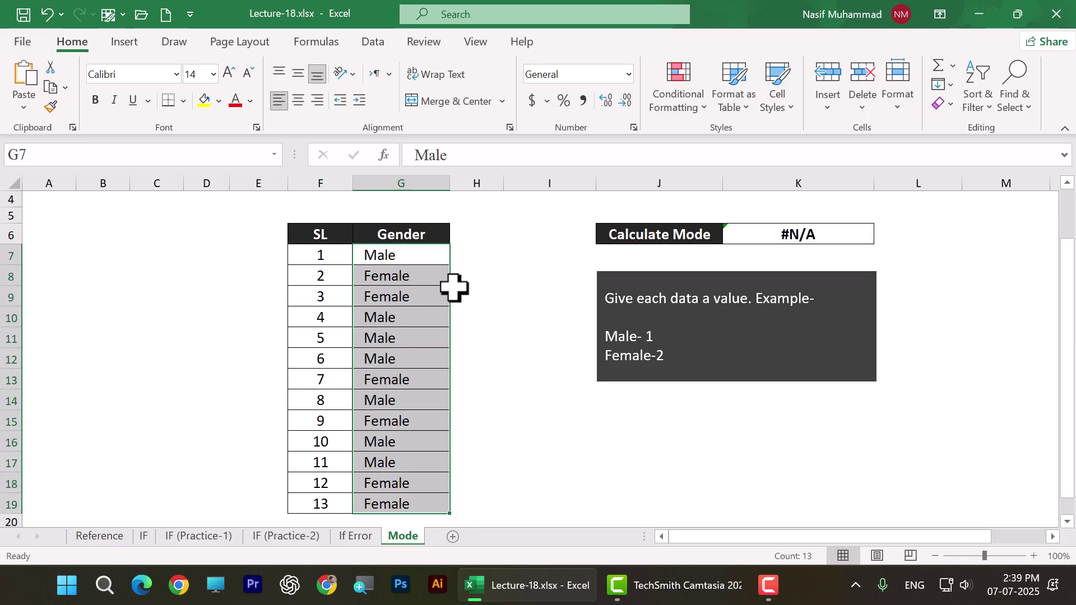
pyautogui.click(457, 258)
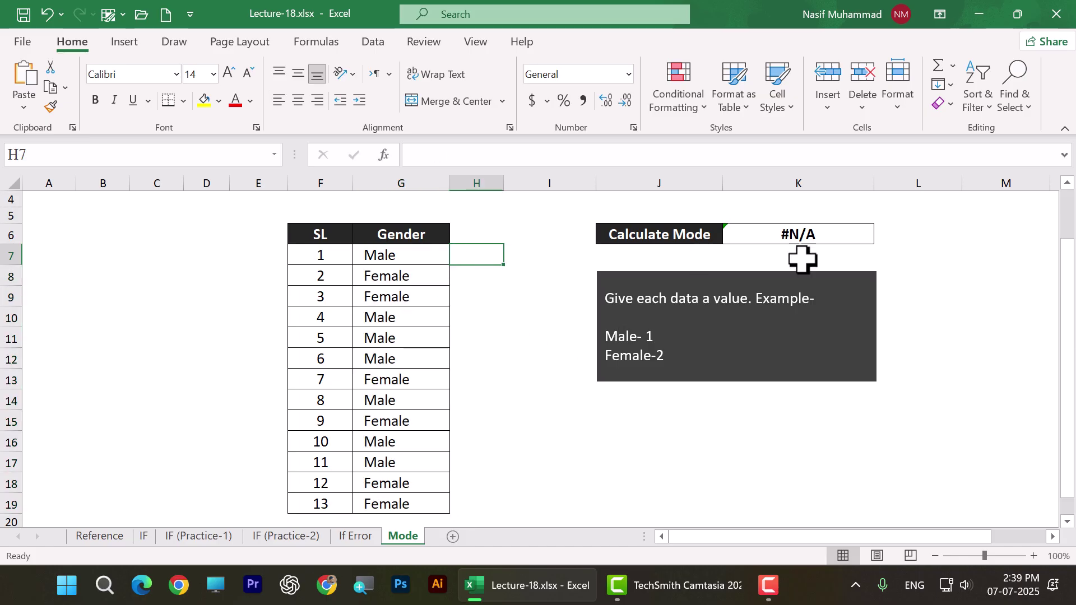
pyautogui.click(854, 233)
pyautogui.press('Delete')
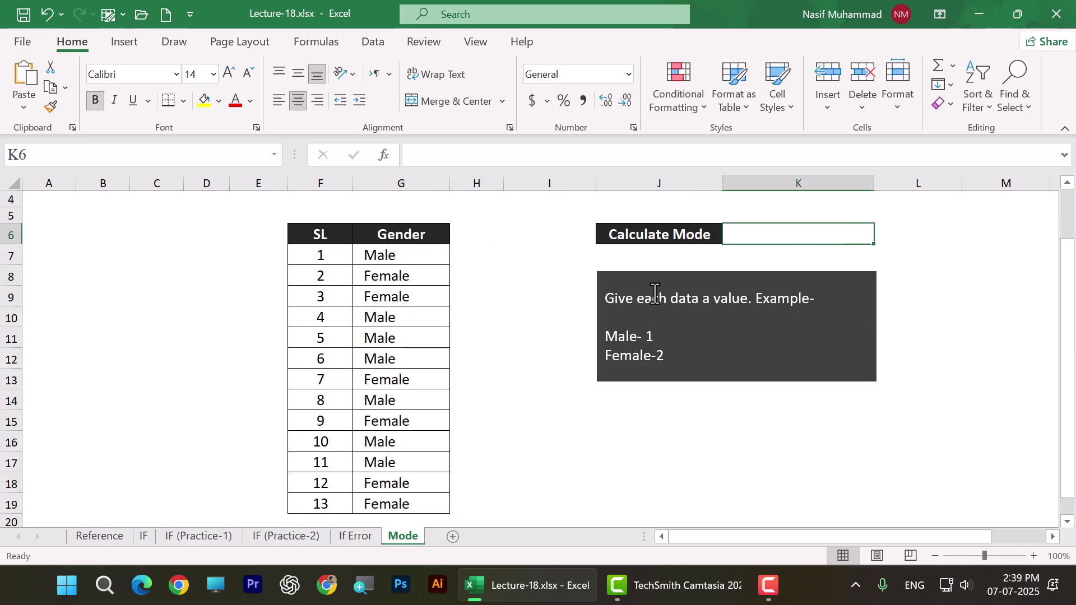
# Examine the note's number coding for Male and Female alongside the Gender entries and the Calculate Mode cell
pyautogui.click(464, 255)
pyautogui.click(652, 340)
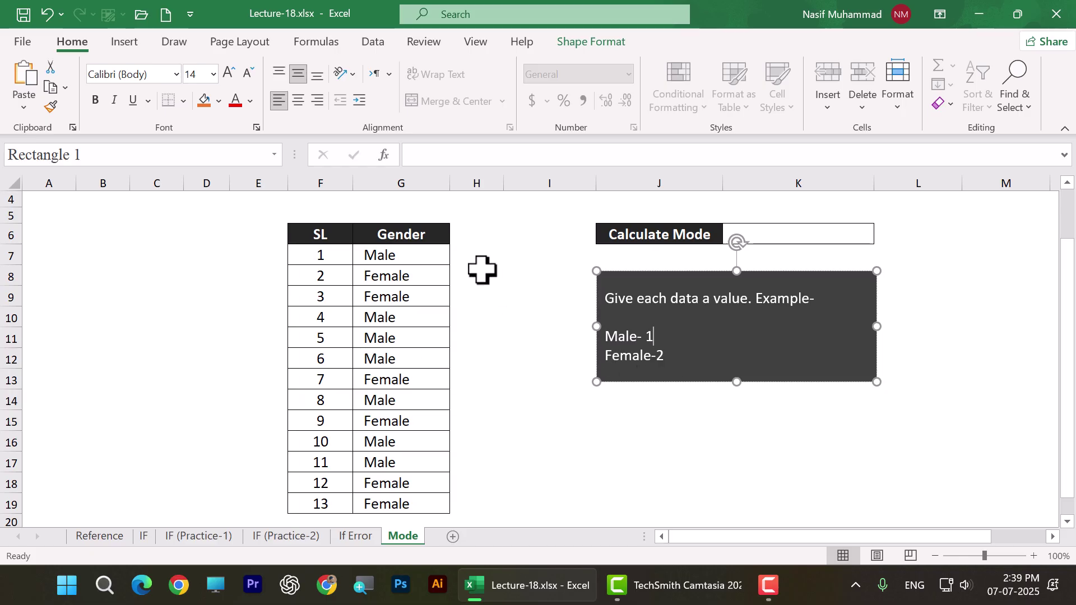
pyautogui.click(470, 256)
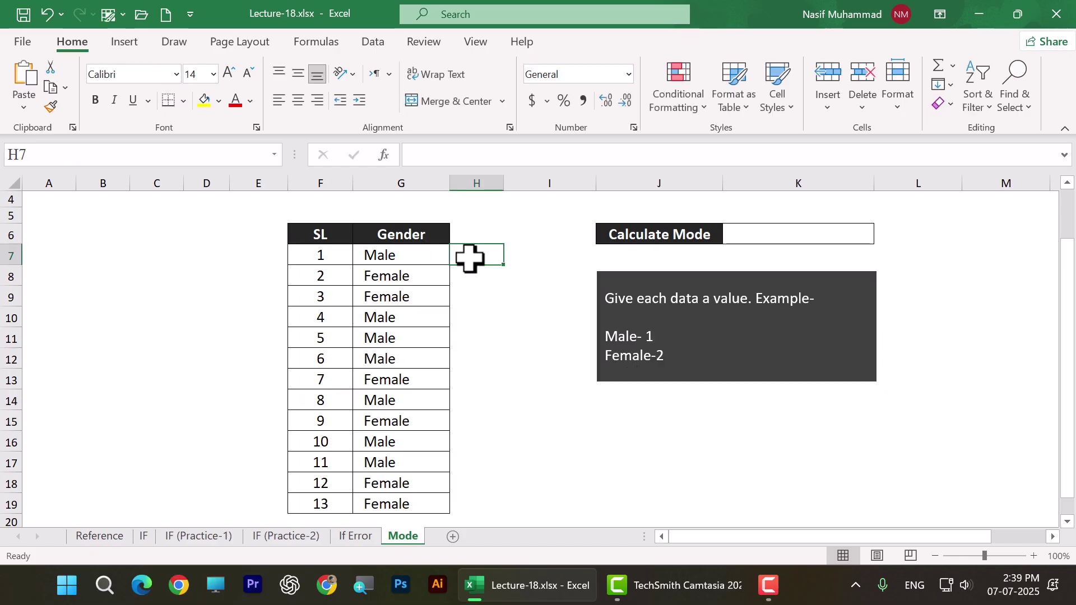
pyautogui.click(471, 278)
pyautogui.click(805, 233)
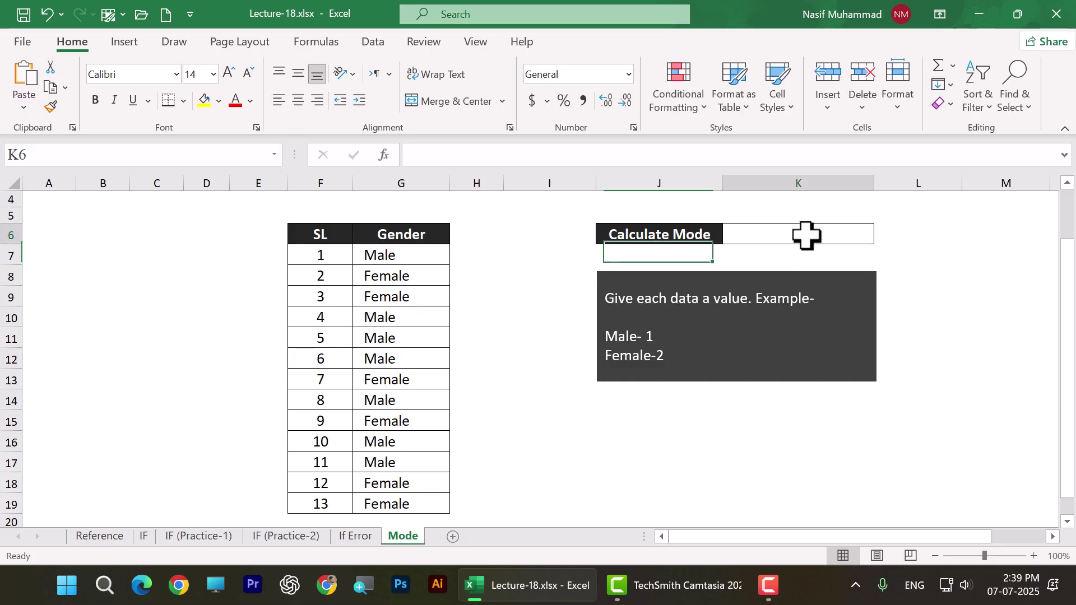
pyautogui.click(431, 259)
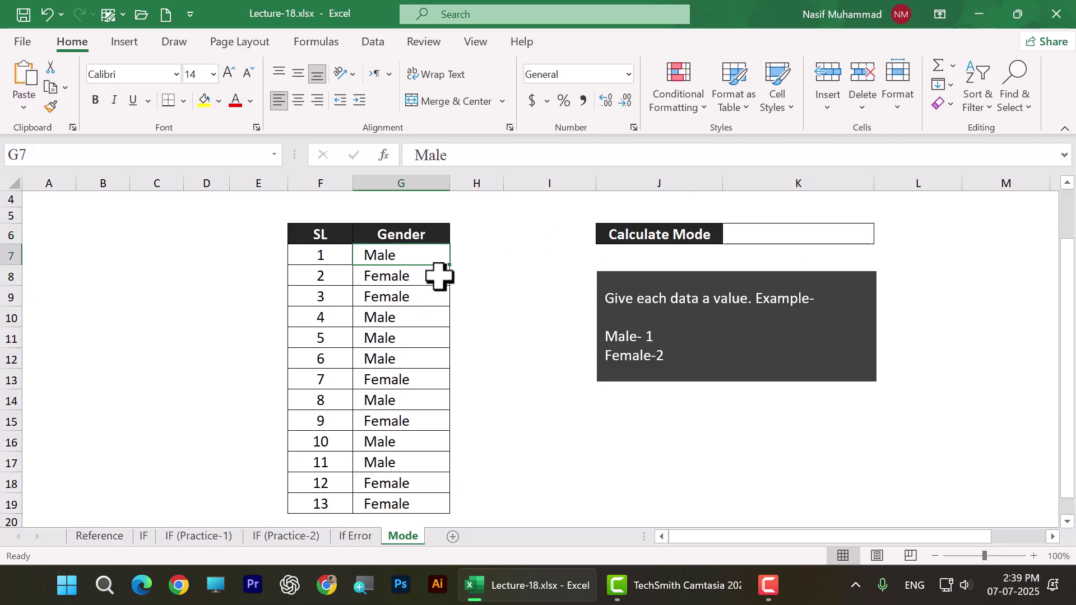
pyautogui.click(846, 233)
pyautogui.click(396, 272)
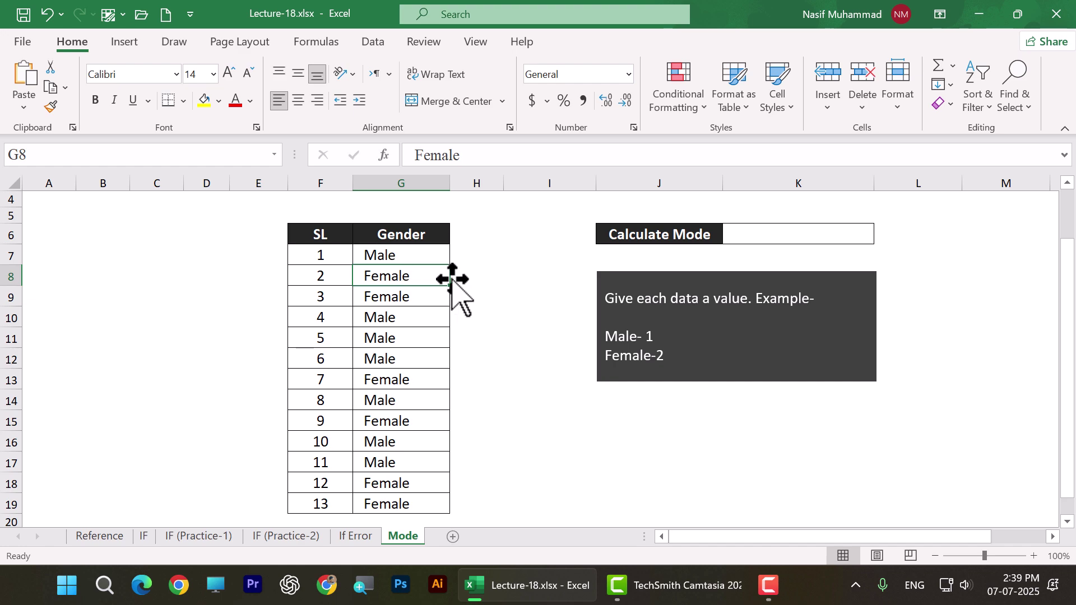
# Enter a numeric code beside each gender in H7:H19, using 1 for Male and 2 for Female
pyautogui.click(472, 257)
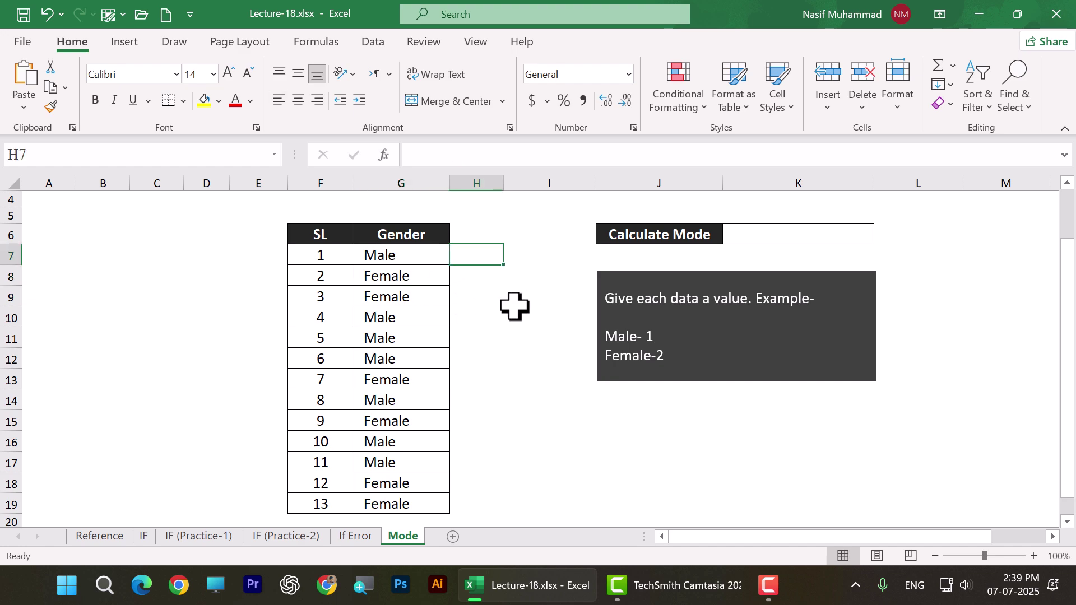
pyautogui.write('1')
pyautogui.press('Return')
pyautogui.write('2')
pyautogui.press('Return')
pyautogui.write('2')
pyautogui.press('Return')
pyautogui.write('1 1 1')
pyautogui.press('Return')
pyautogui.write('2')
pyautogui.press('Return')
pyautogui.write('1')
pyautogui.hotkey('ctrl', 'Return')
pyautogui.press('Return')
pyautogui.write('2')
pyautogui.press('Return')
pyautogui.write('1')
pyautogui.press('Return')
pyautogui.write('1')
pyautogui.press('Return')
pyautogui.write('2 2')
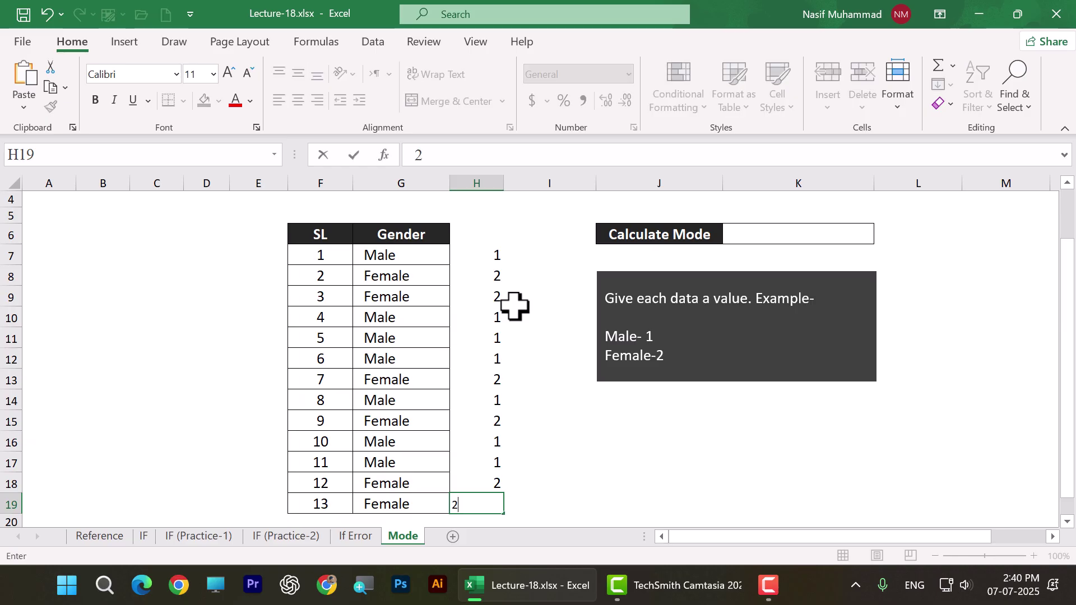
pyautogui.click(618, 446)
# Calculate the mode of the gender codes by entering =MODE(H7:H19) in K6
pyautogui.click(766, 236)
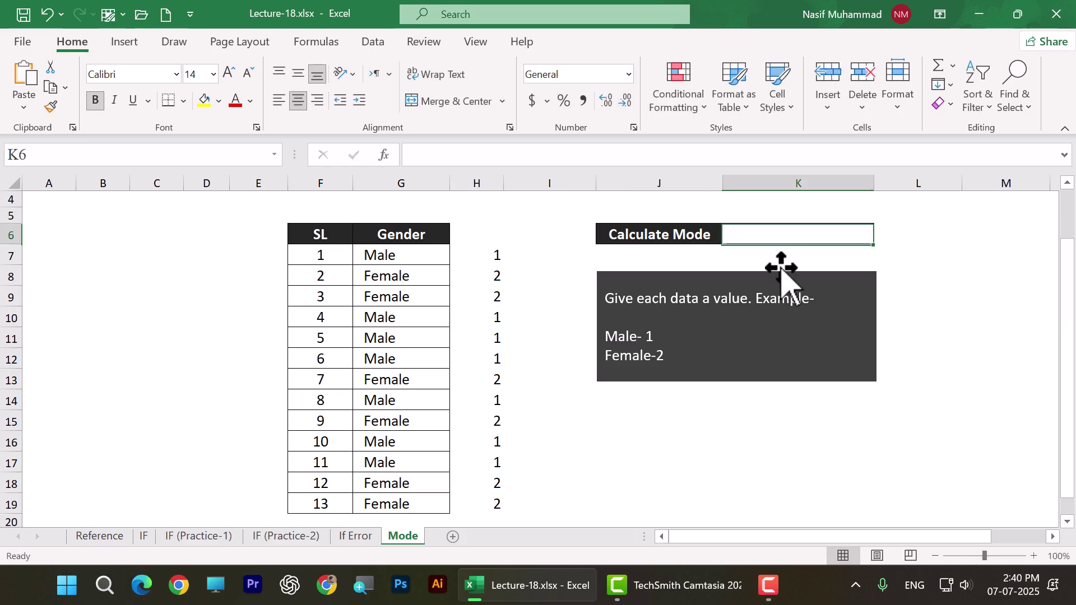
pyautogui.write('=mode')
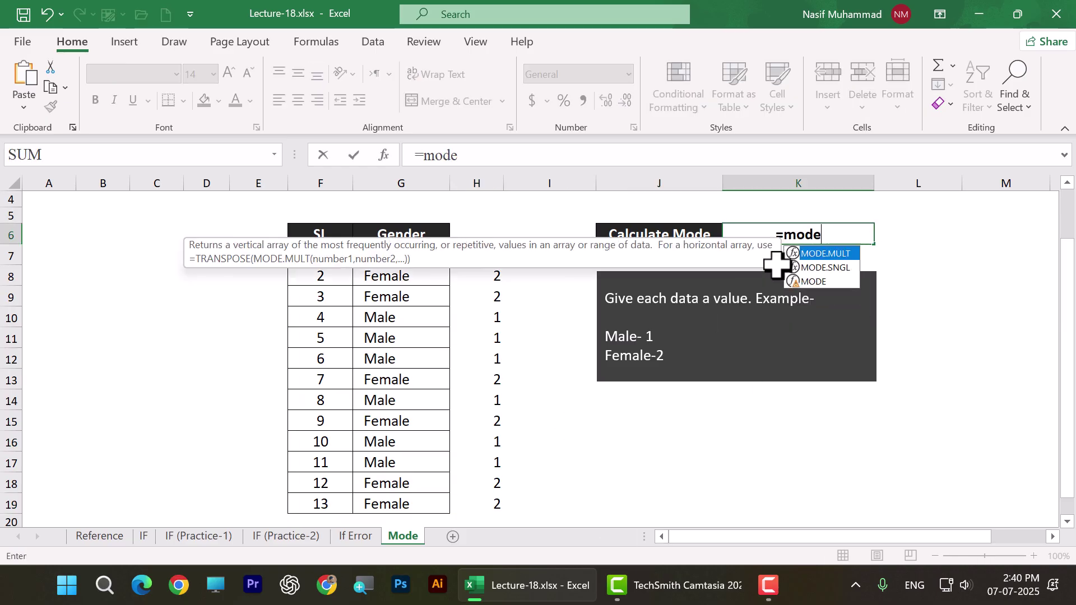
pyautogui.doubleClick(814, 281)
pyautogui.moveTo(484, 263); pyautogui.dragTo(493, 501)
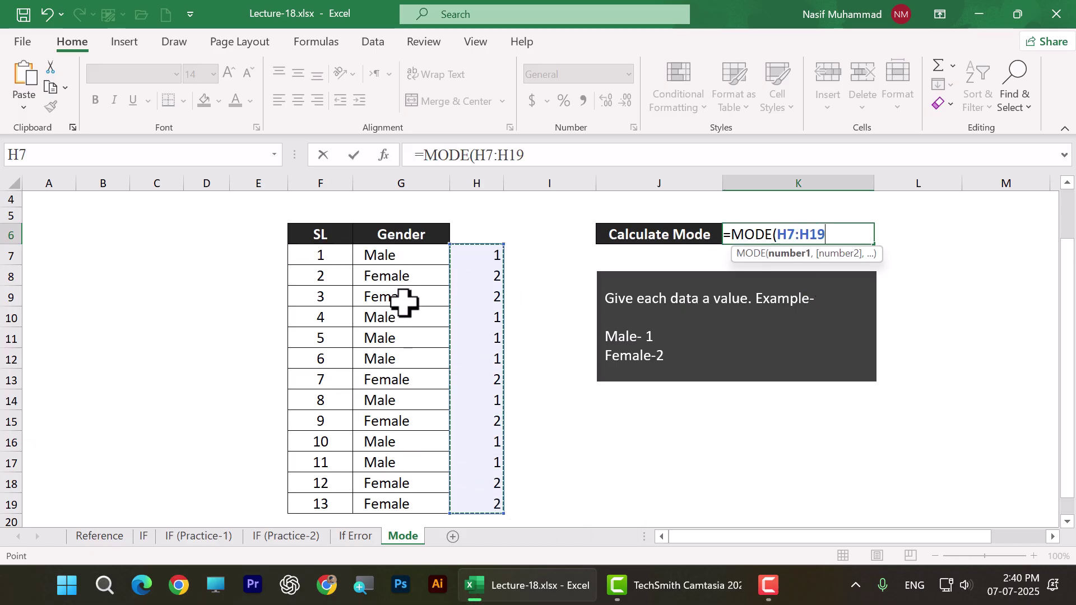
pyautogui.press('Return')
pyautogui.press('Return')
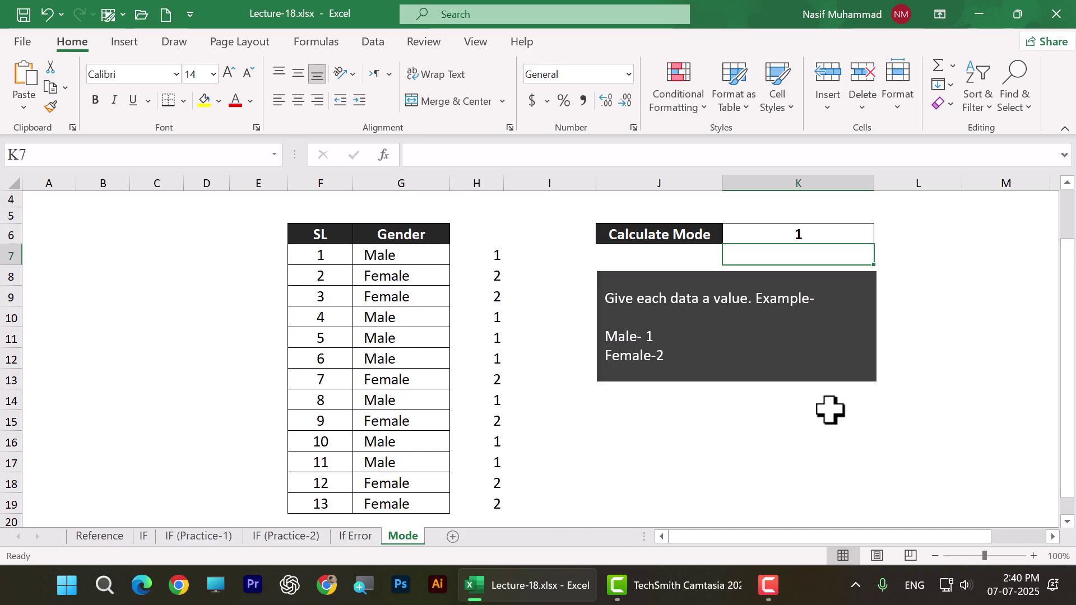
# Compare the mode in K6 with the genders in G7:G19 and their codes in H7:H19
pyautogui.click(822, 236)
pyautogui.moveTo(407, 253); pyautogui.dragTo(421, 502)
pyautogui.click(499, 258)
pyautogui.click(385, 257)
pyautogui.click(577, 378)
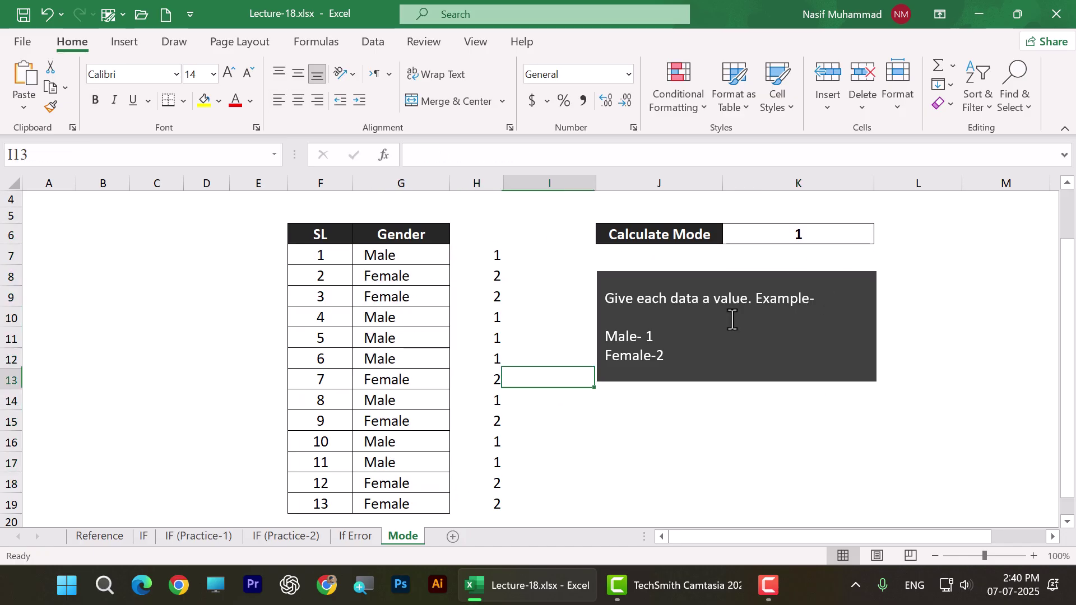
pyautogui.click(819, 236)
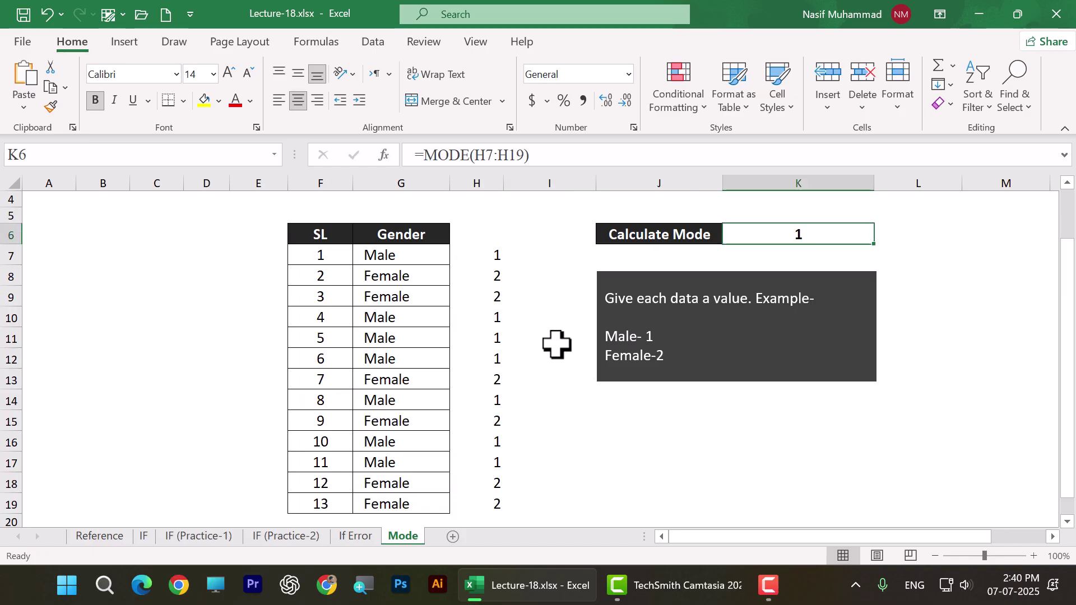
pyautogui.scroll(-1, 557, 345)
pyautogui.scroll(1, 555, 336)
pyautogui.moveTo(435, 257); pyautogui.dragTo(415, 495)
pyautogui.moveTo(497, 256); pyautogui.dragTo(498, 512)
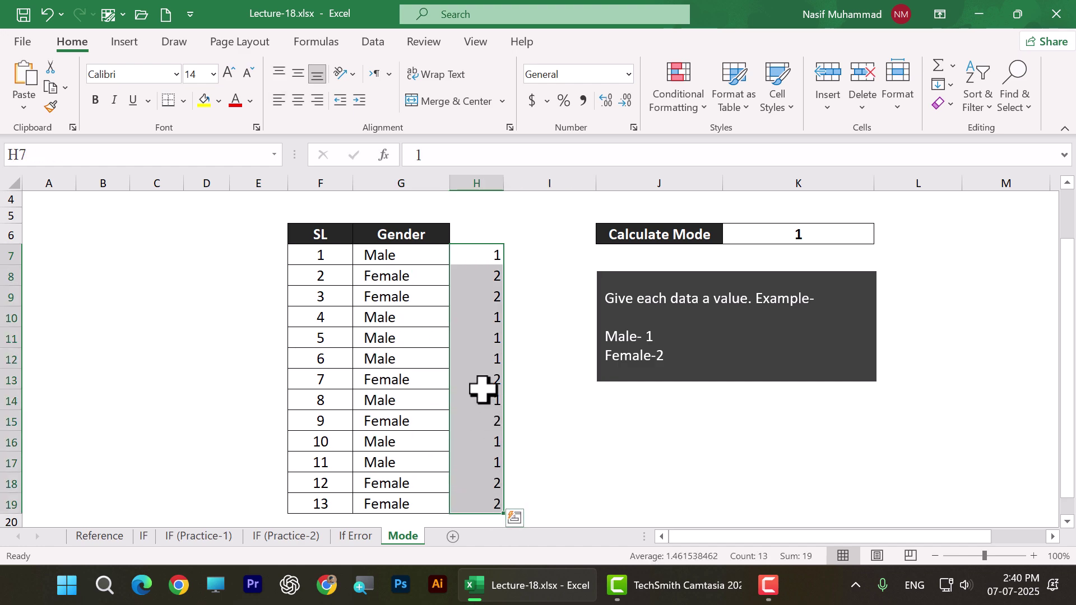
# Clear the manually entered gender codes from H7:H19
pyautogui.moveTo(488, 263); pyautogui.dragTo(483, 503)
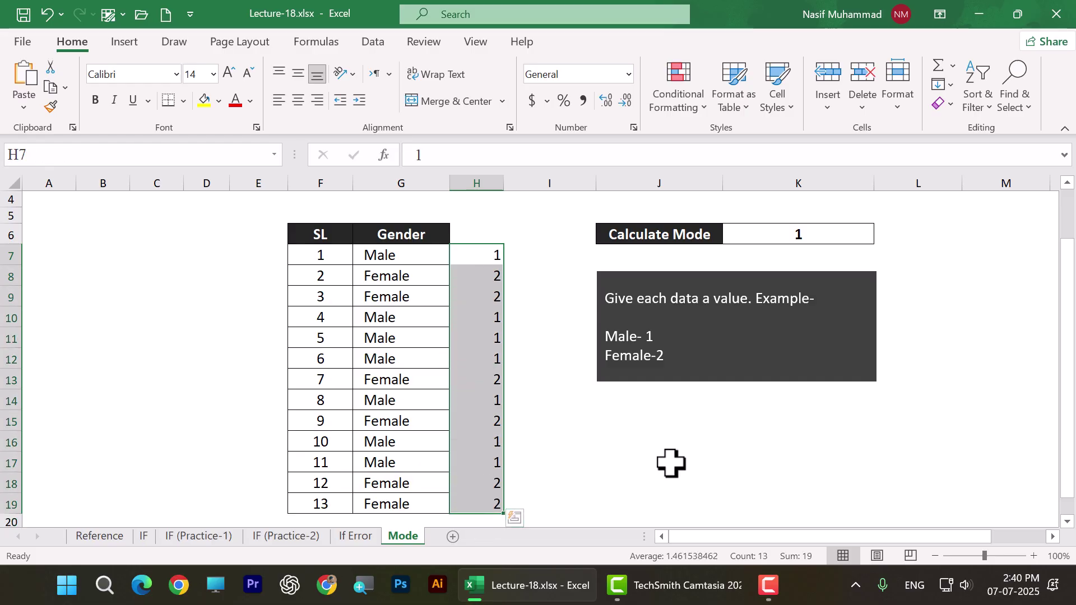
pyautogui.press('Delete')
# Enter =IF(G7="male",1,2) in H7 to code the first gender automatically
pyautogui.click(415, 442)
pyautogui.press('Right')
pyautogui.press('Up')
pyautogui.press('Up')
pyautogui.press('Up')
pyautogui.press('Up')
pyautogui.press('Up')
pyautogui.press('Up')
pyautogui.press('Up')
pyautogui.press('Up')
pyautogui.press('Up')
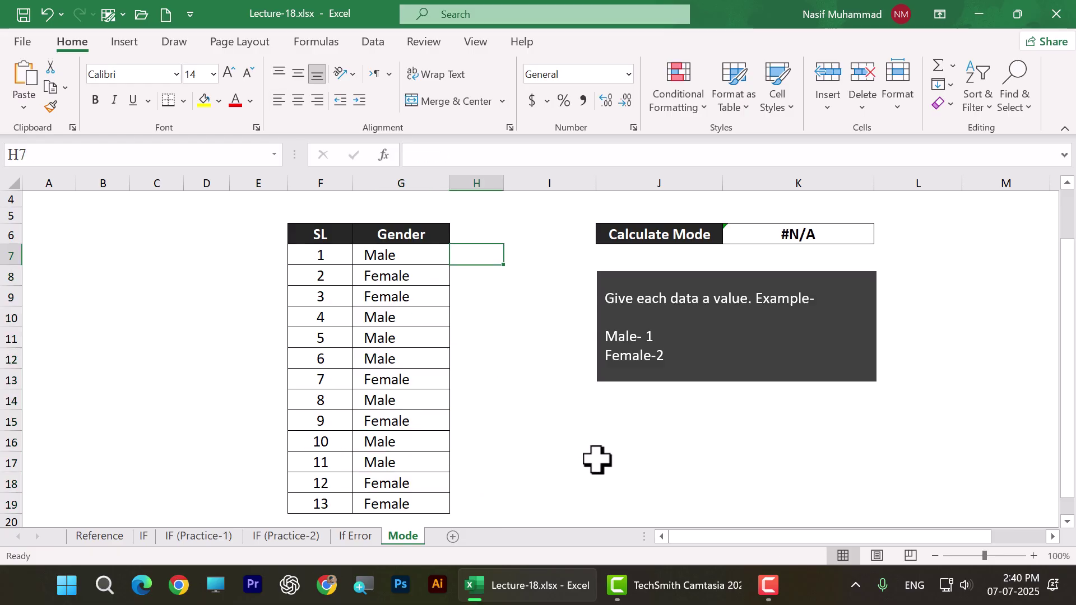
pyautogui.write('=if')
pyautogui.press('Tab')
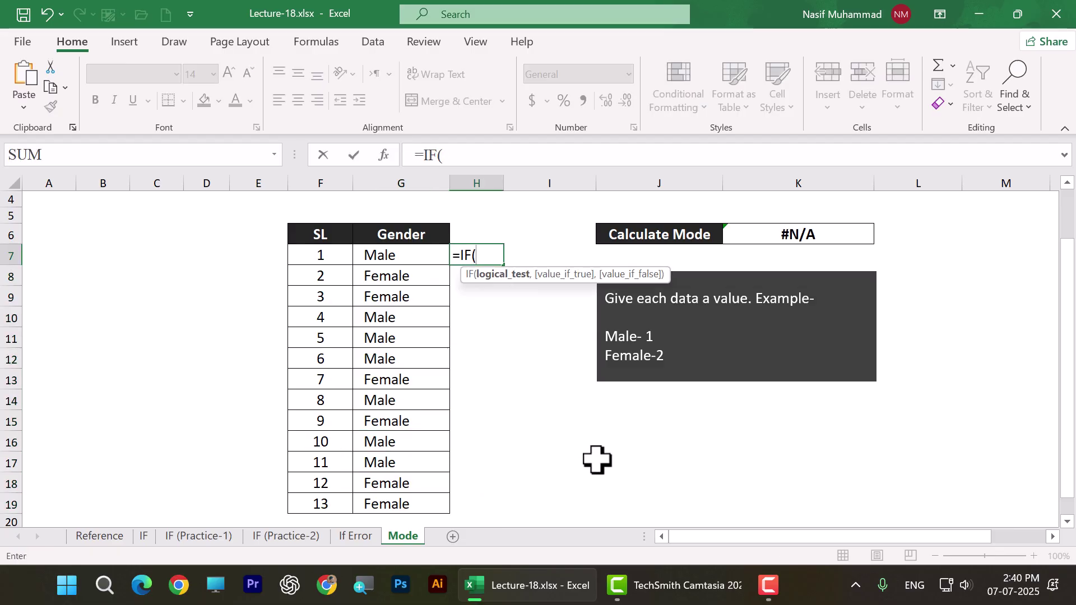
pyautogui.click(413, 255)
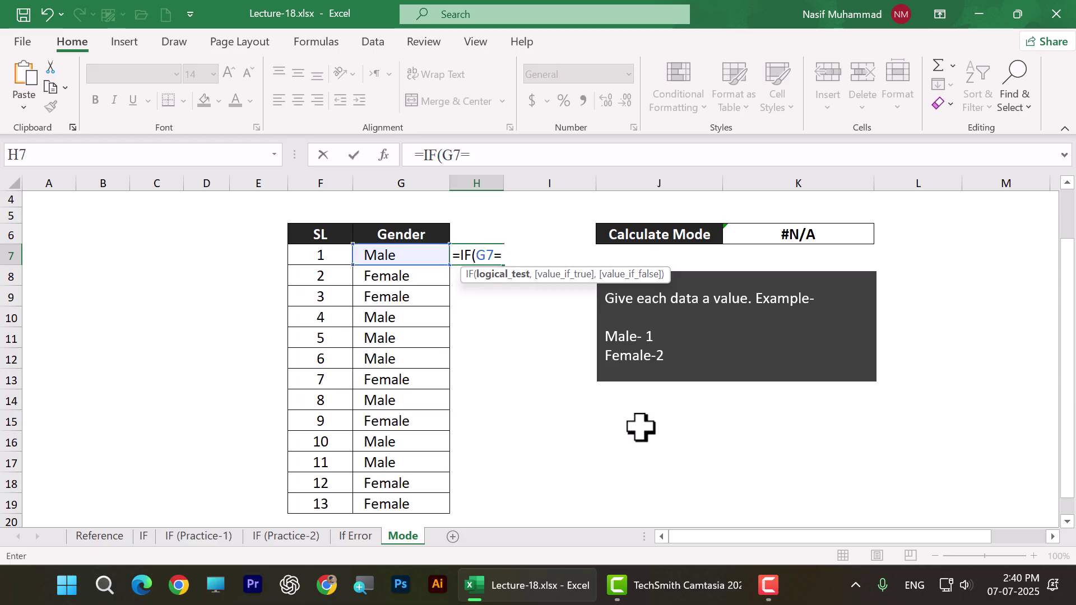
pyautogui.write('="male"')
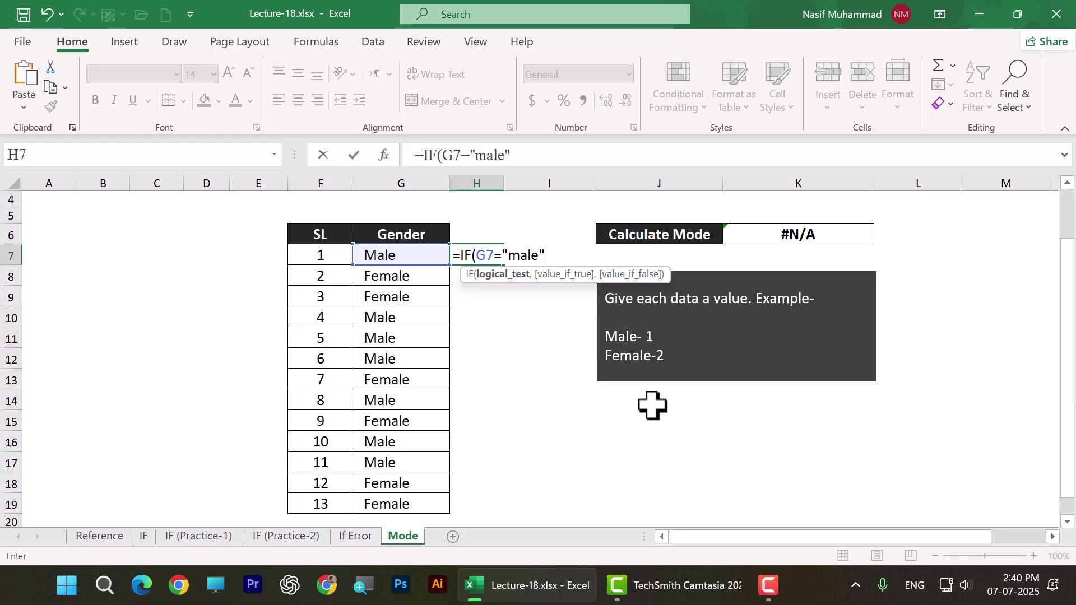
pyautogui.write(',')
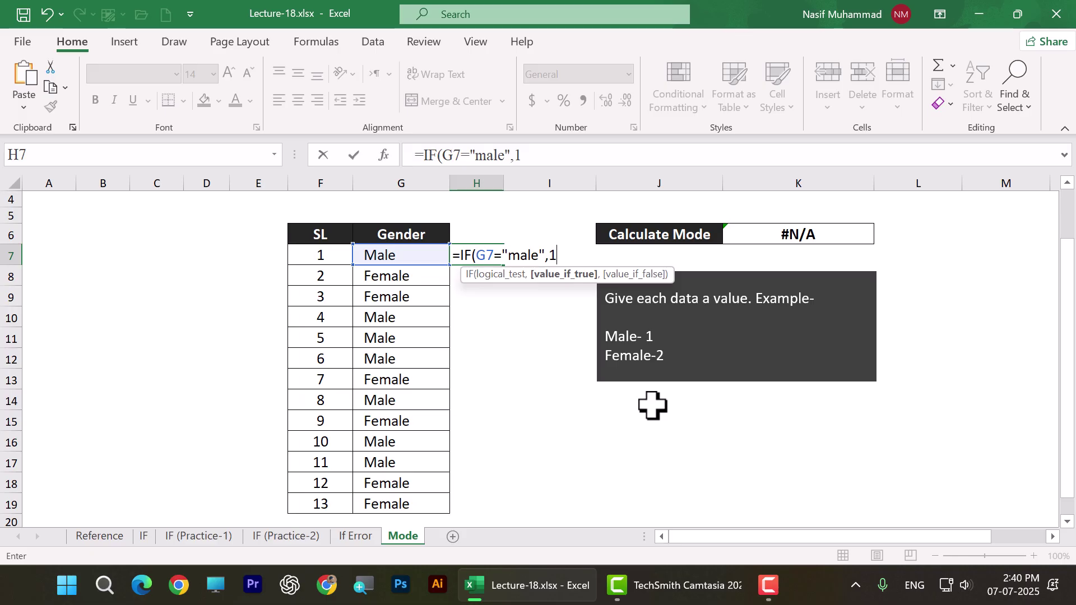
pyautogui.write('1,2')
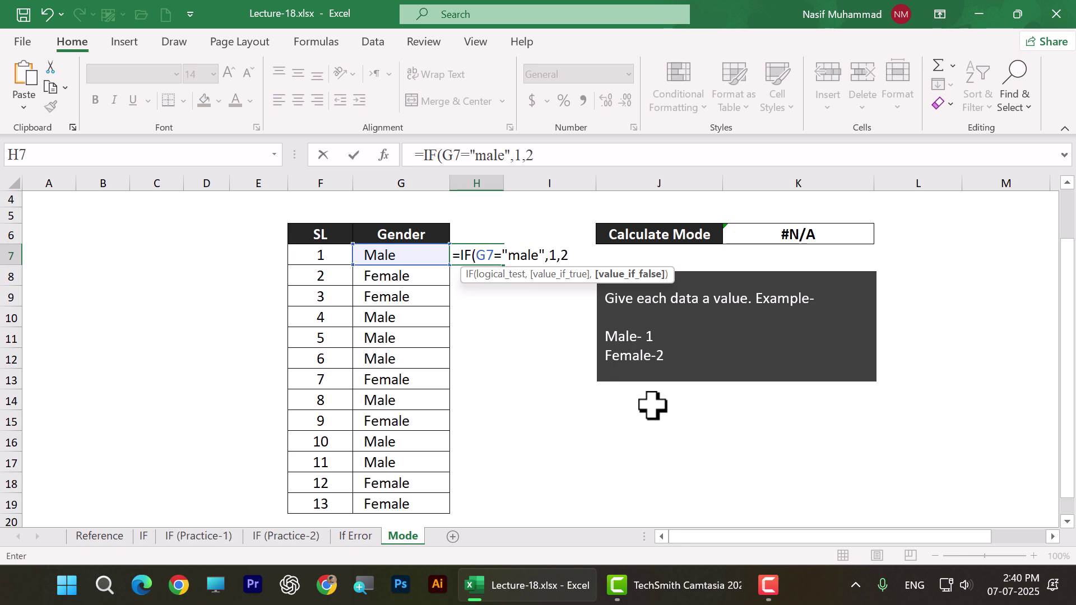
pyautogui.press('Return')
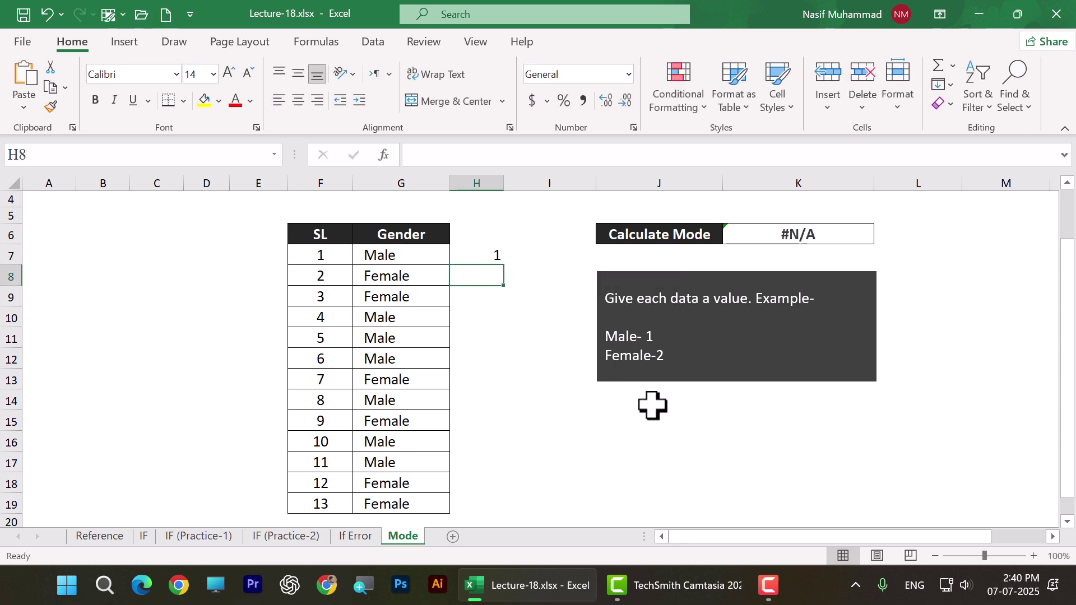
# Fill the IF formula from H7 down through H19 and check the codes against the mode in K6
pyautogui.click(481, 257)
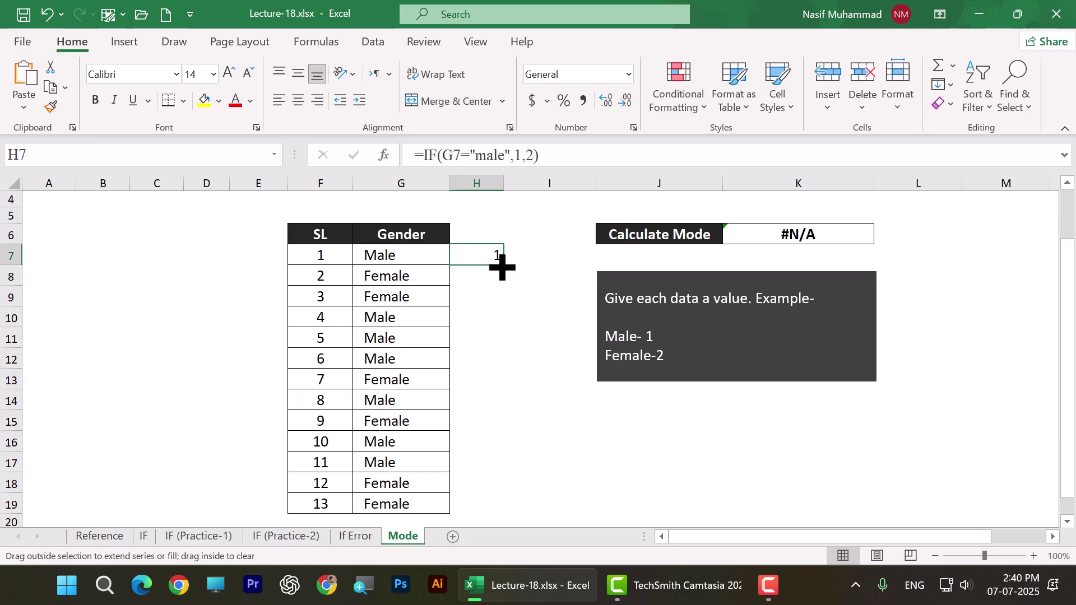
pyautogui.doubleClick(500, 265)
pyautogui.scroll(-1, 488, 241)
pyautogui.scroll(1, 480, 305)
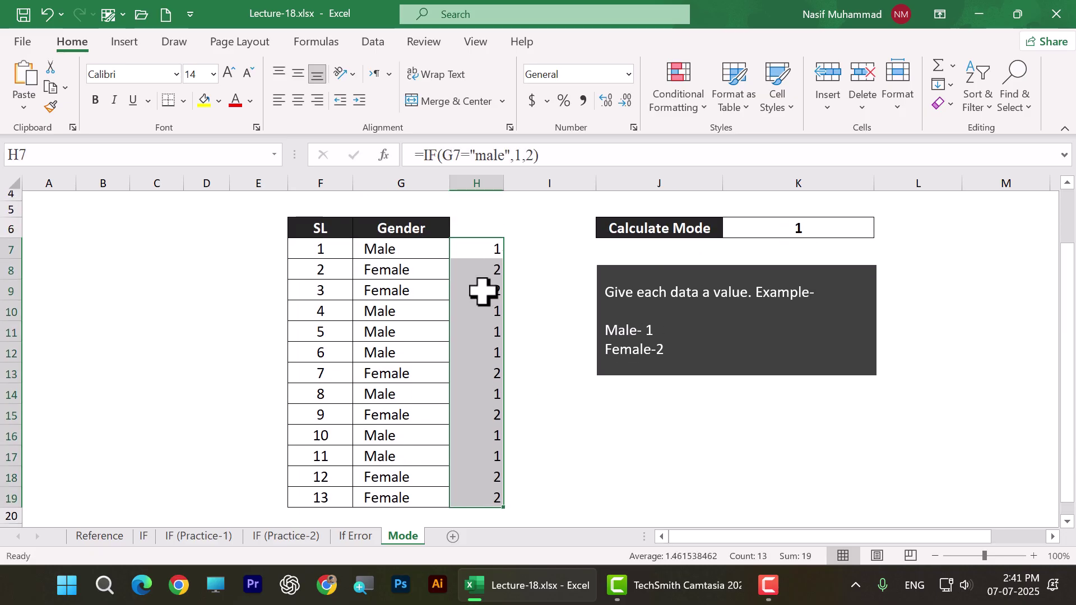
pyautogui.moveTo(487, 252); pyautogui.dragTo(493, 496)
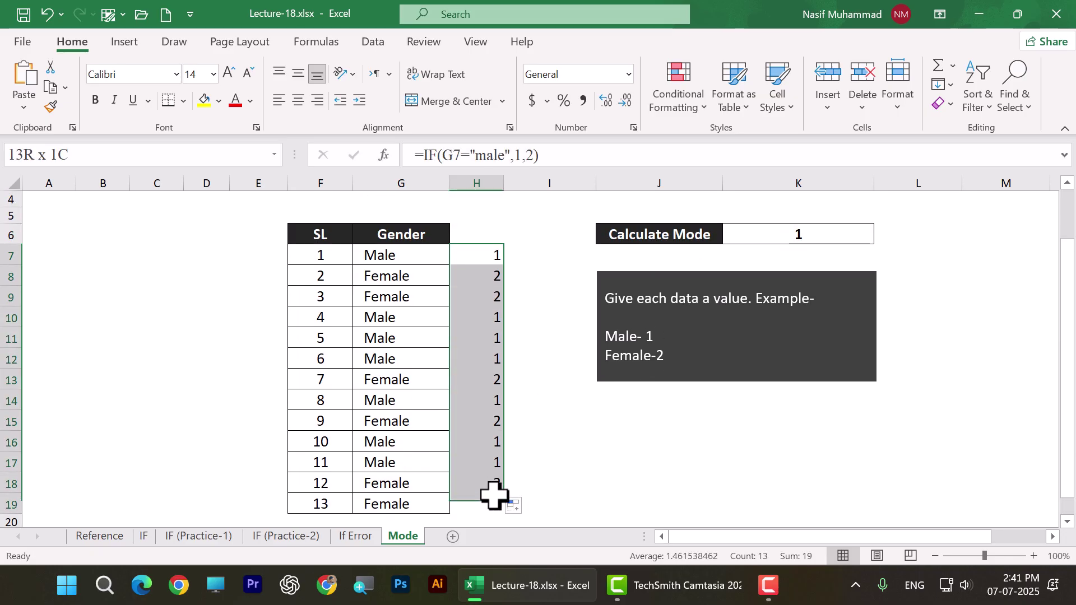
pyautogui.click(822, 233)
pyautogui.click(493, 259)
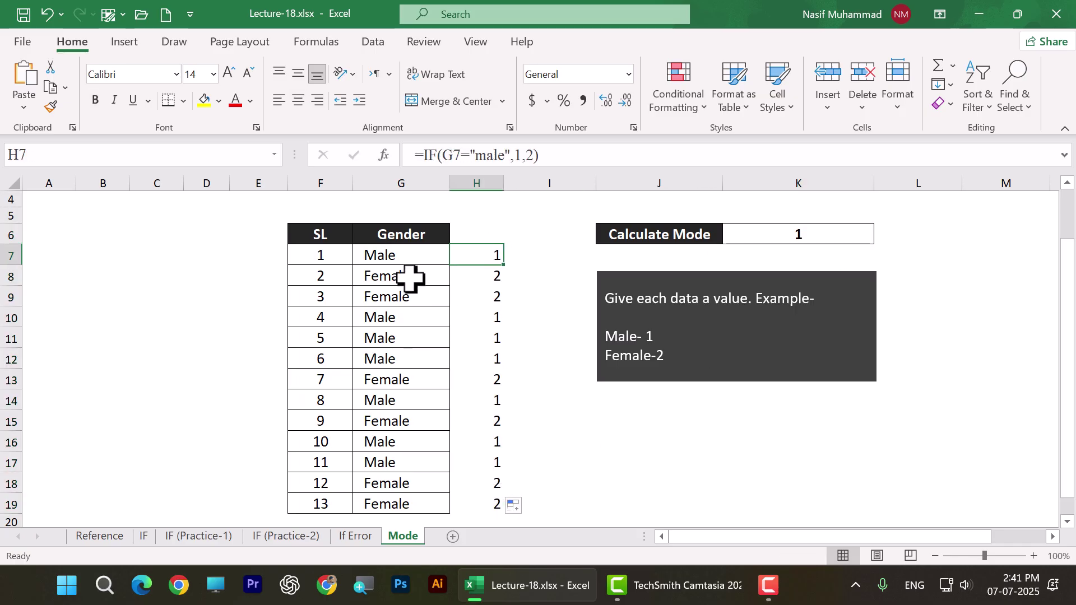
# Change the gender in G7 to Female and check how the codes in H7:H19 and the mode in K6 respond
pyautogui.click(407, 258)
pyautogui.write('F')
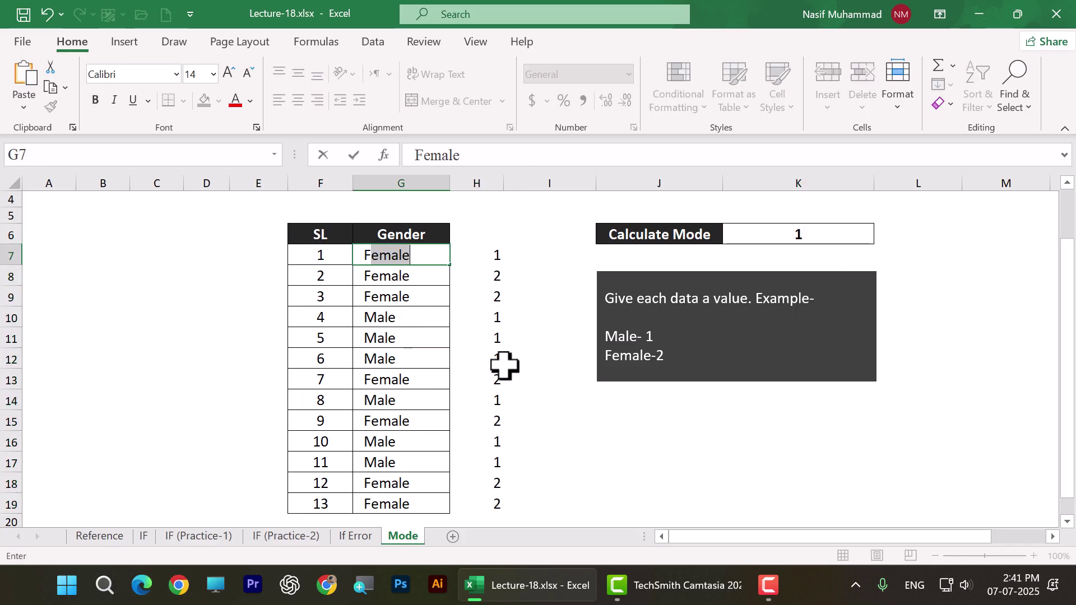
pyautogui.click(505, 366)
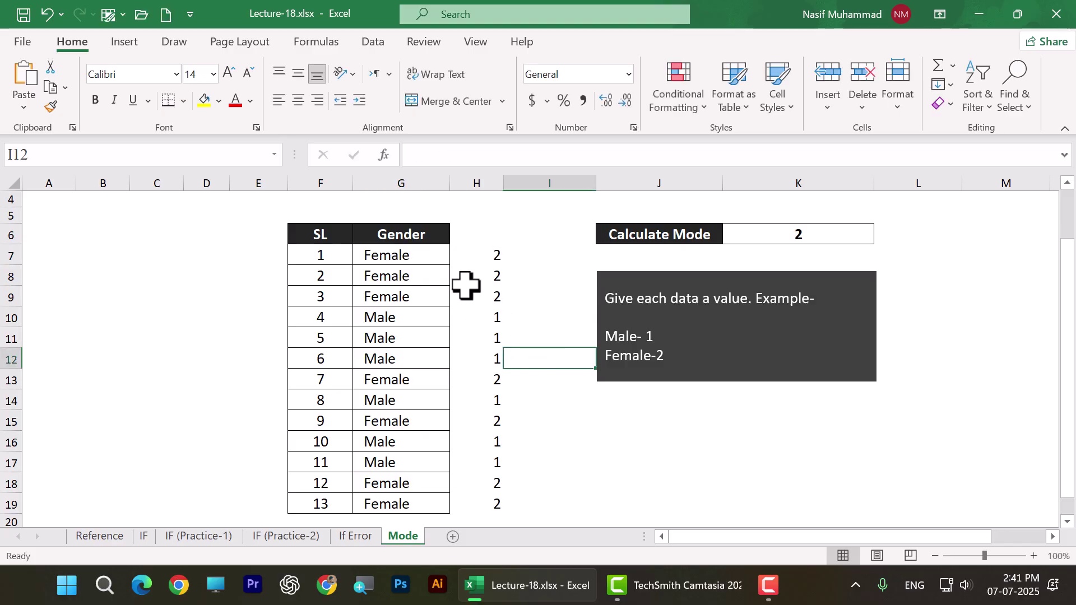
pyautogui.click(800, 225)
pyautogui.moveTo(486, 259); pyautogui.dragTo(496, 519)
pyautogui.click(805, 226)
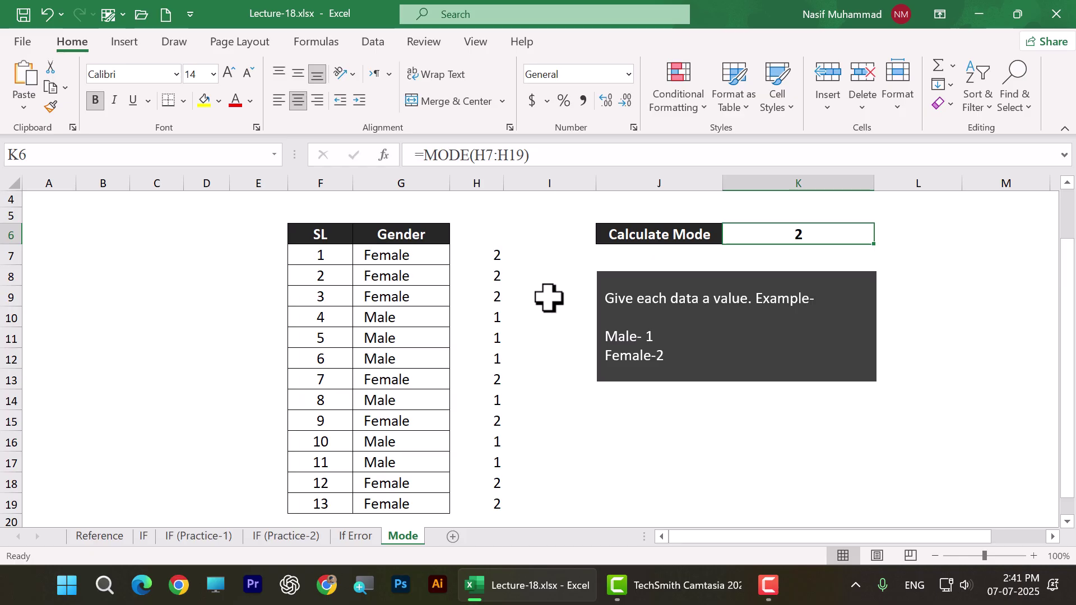
# Replace the gender in G7 with Boy to test the IF formula on an unlisted entry
pyautogui.click(387, 257)
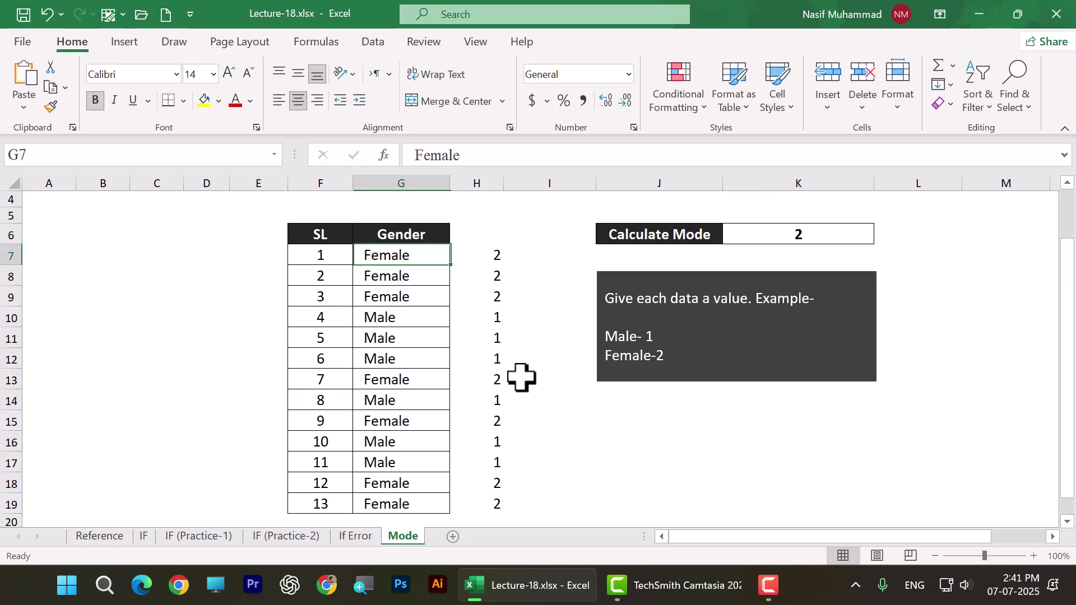
pyautogui.write('Boy')
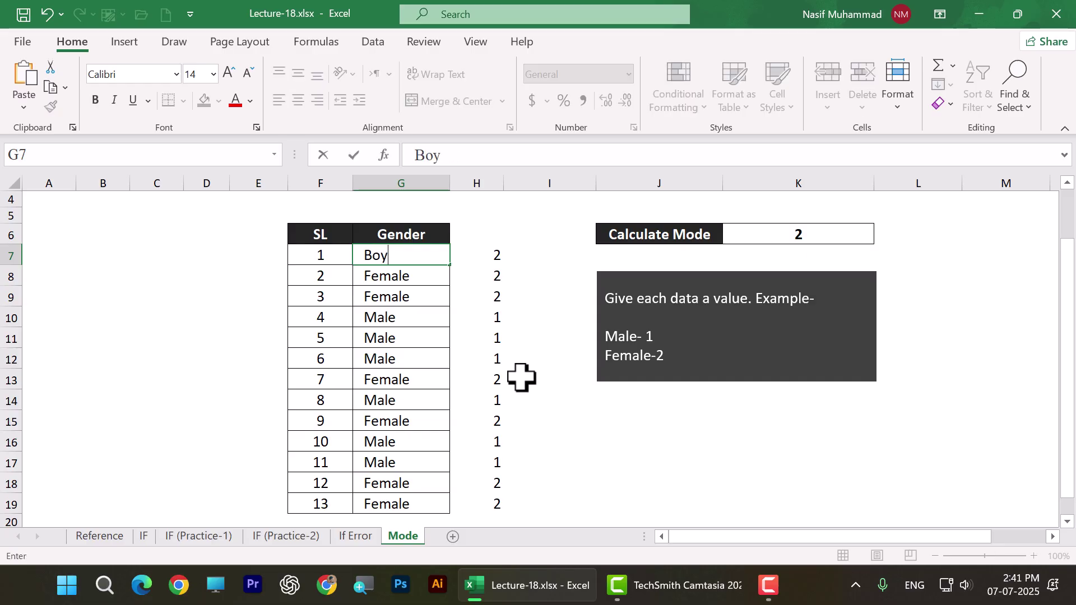
pyautogui.click(653, 441)
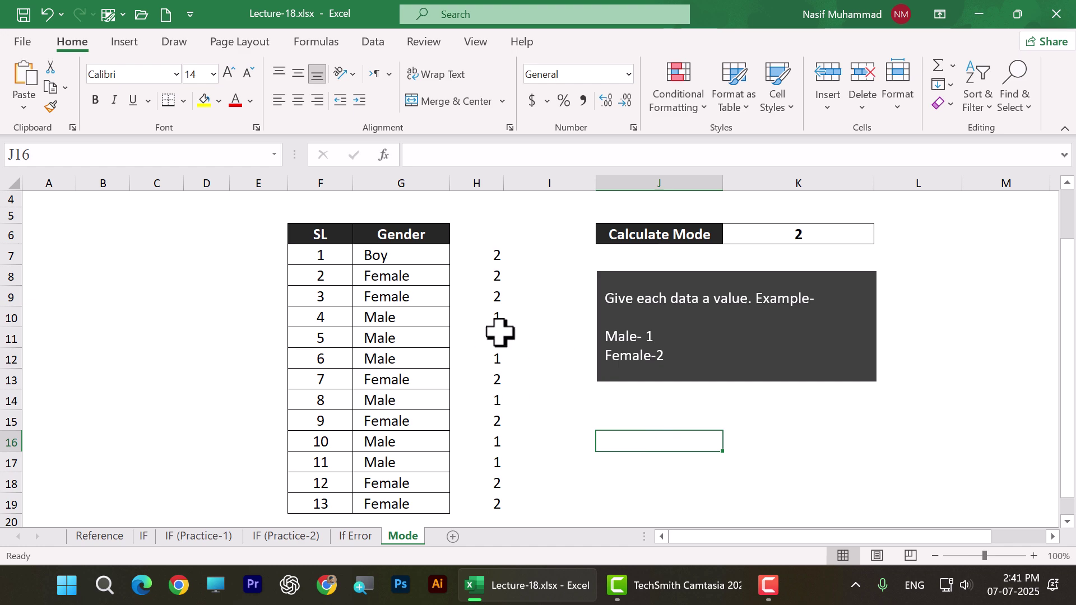
# Inspect the IF formula in H7 and the MODE formula in K6 against the Boy entry in G7
pyautogui.click(499, 258)
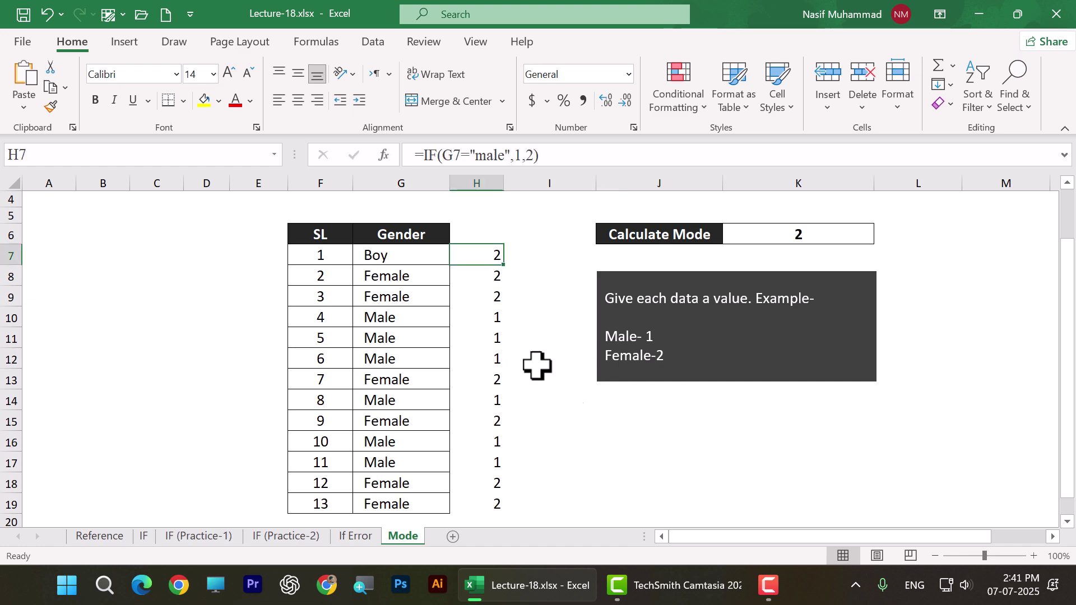
pyautogui.click(823, 233)
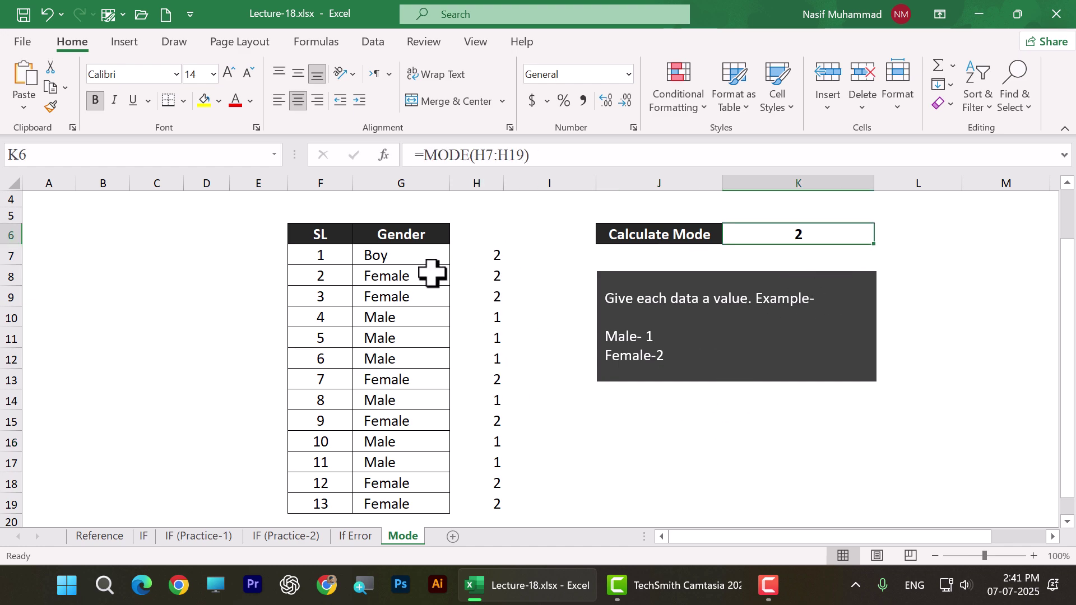
pyautogui.click(423, 260)
pyautogui.click(423, 296)
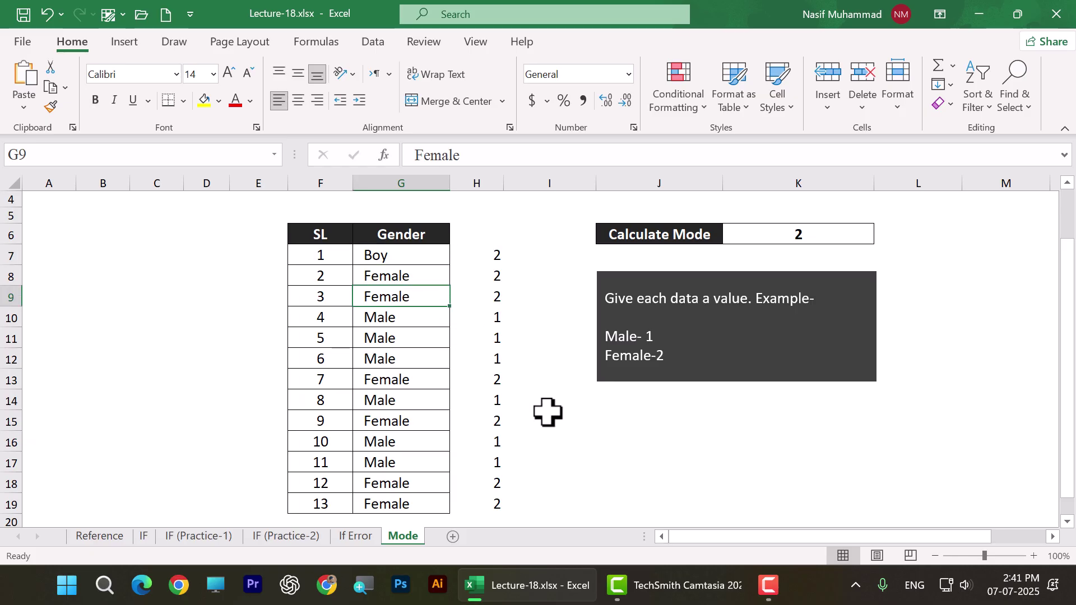
pyautogui.click(425, 276)
pyautogui.click(418, 257)
pyautogui.click(427, 276)
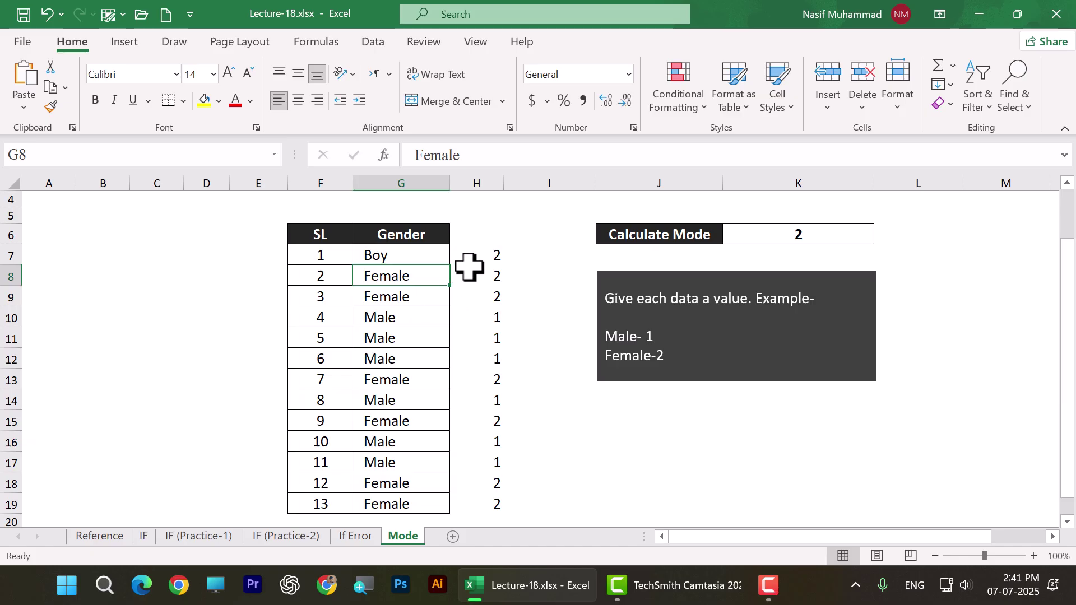
pyautogui.click(493, 255)
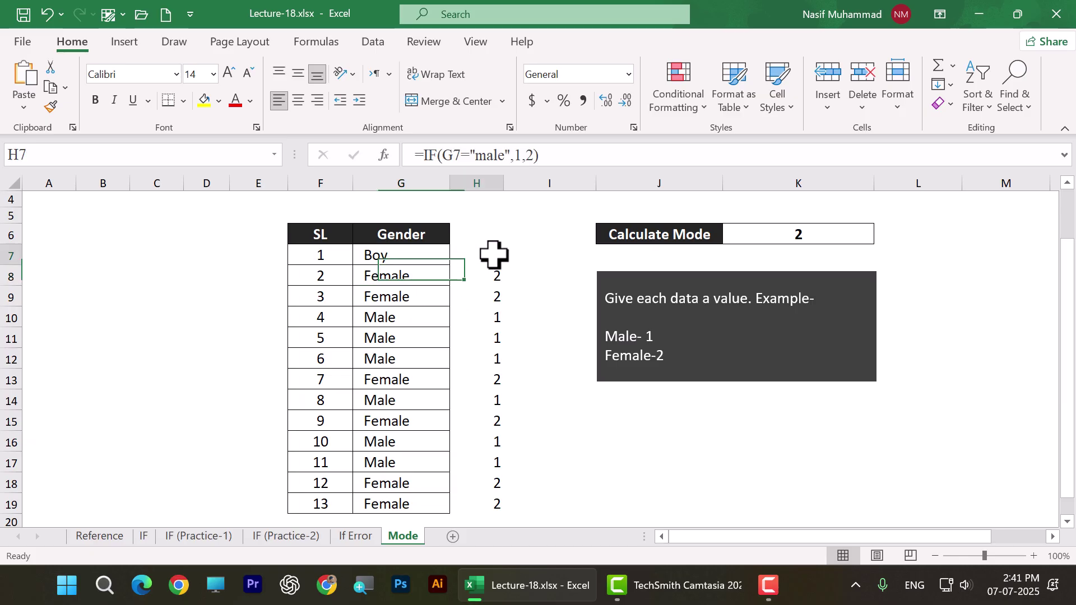
pyautogui.click(400, 256)
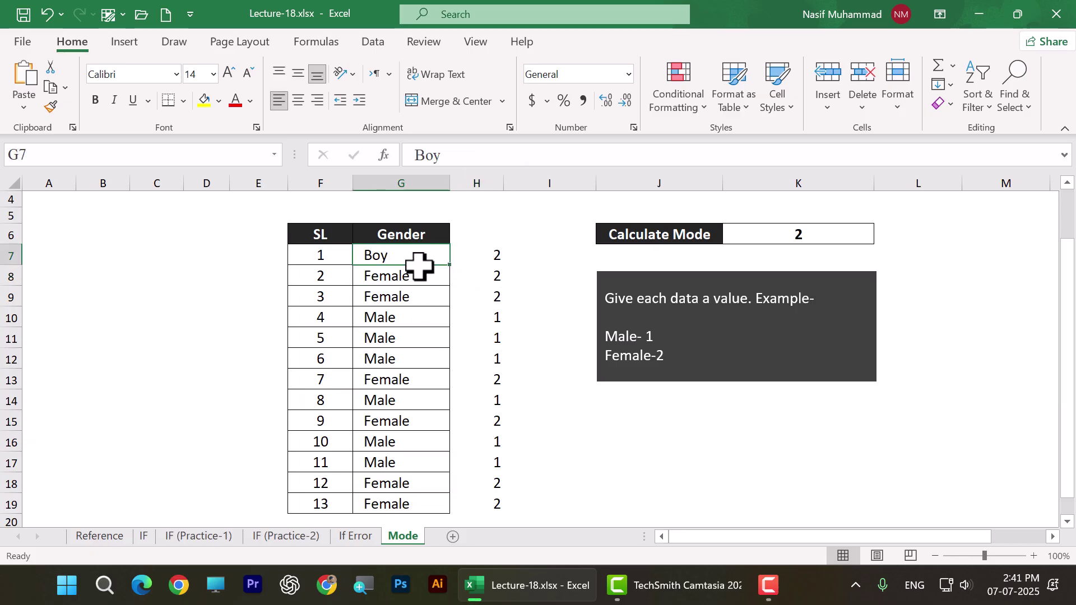
pyautogui.doubleClick(493, 255)
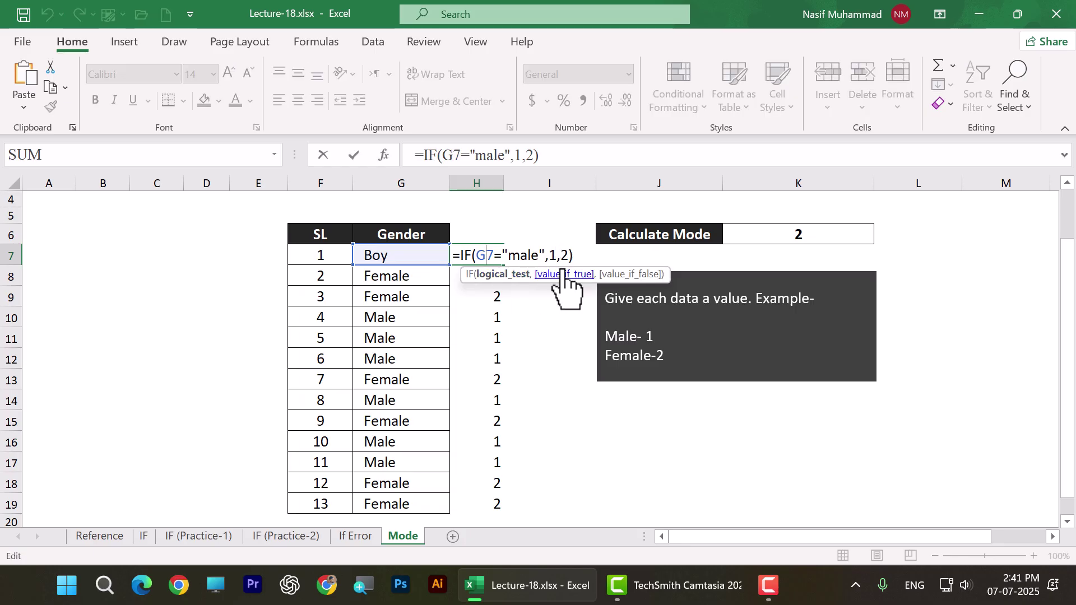
pyautogui.press('Return')
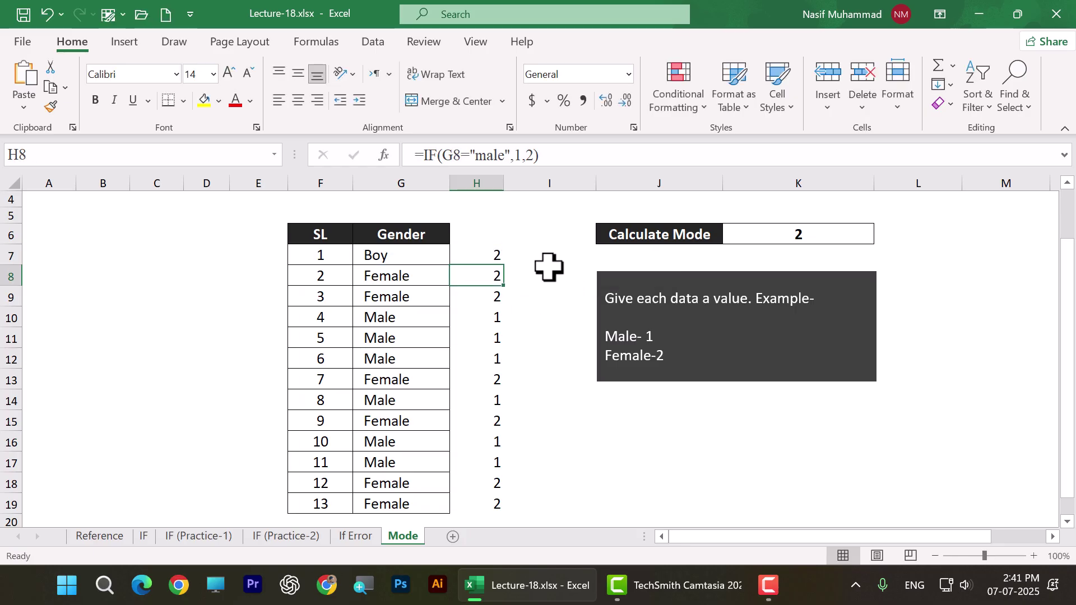
# Compare the entries in the Gender column with their codes in H7:H19 and review the IF formula's logical test in H7
pyautogui.moveTo(490, 255); pyautogui.dragTo(489, 499)
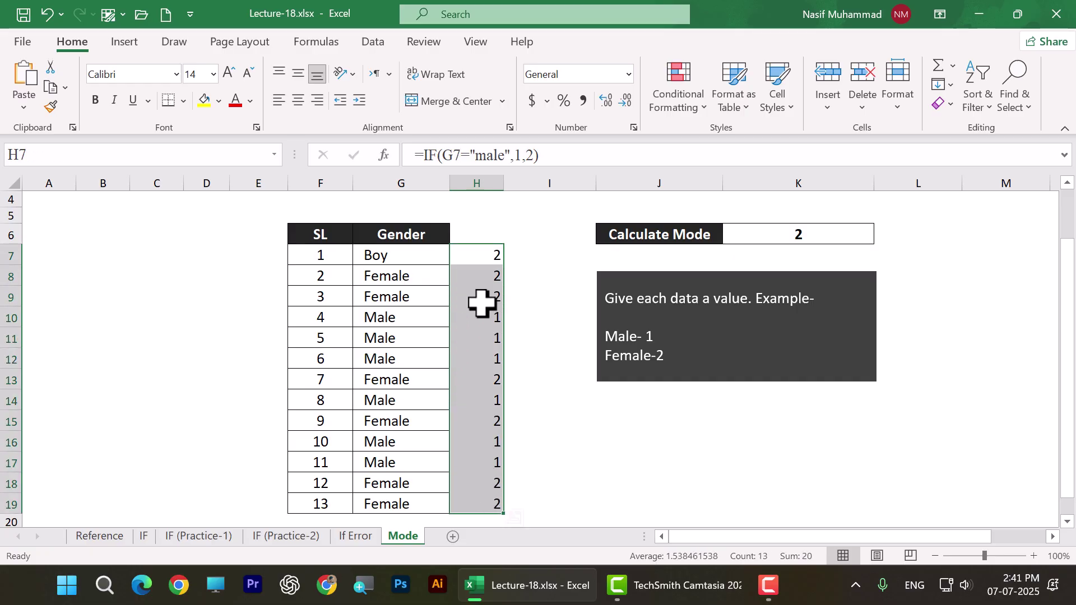
pyautogui.click(412, 258)
pyautogui.click(415, 302)
pyautogui.moveTo(416, 264); pyautogui.dragTo(418, 335)
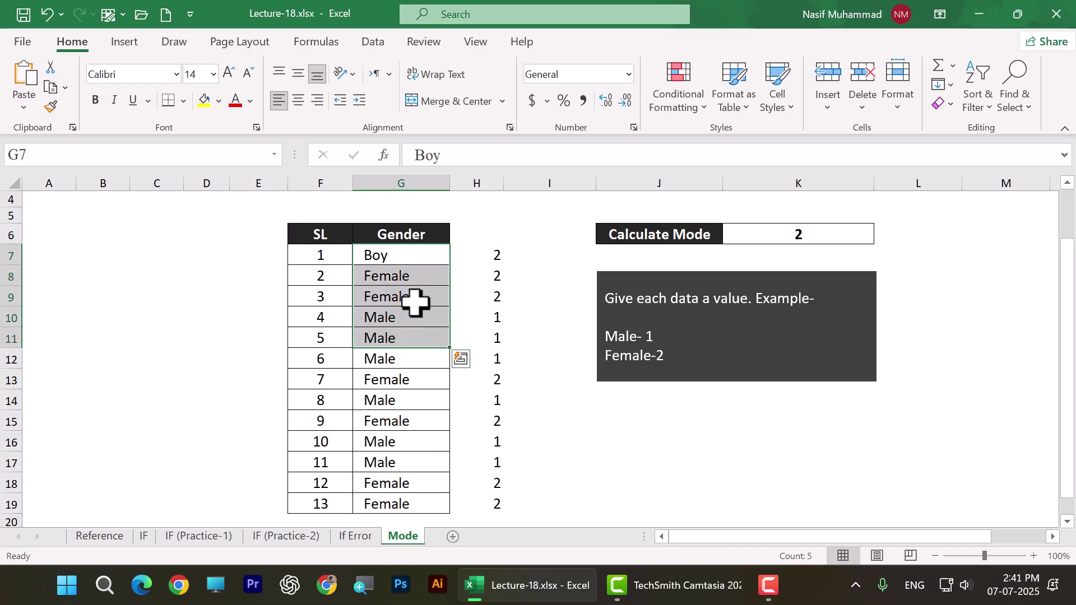
pyautogui.click(414, 317)
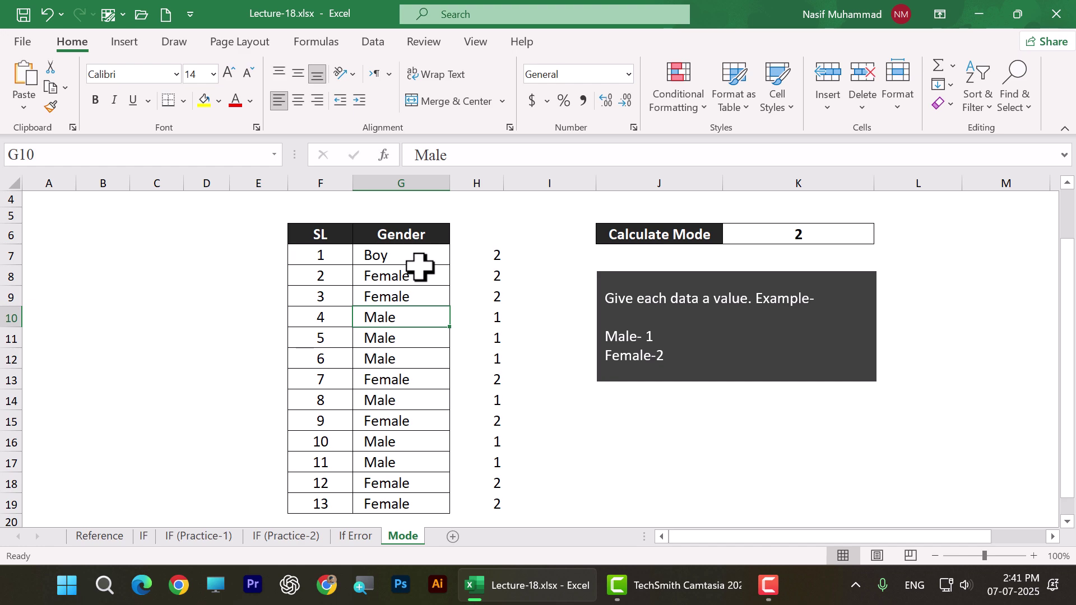
pyautogui.moveTo(423, 252); pyautogui.dragTo(426, 422)
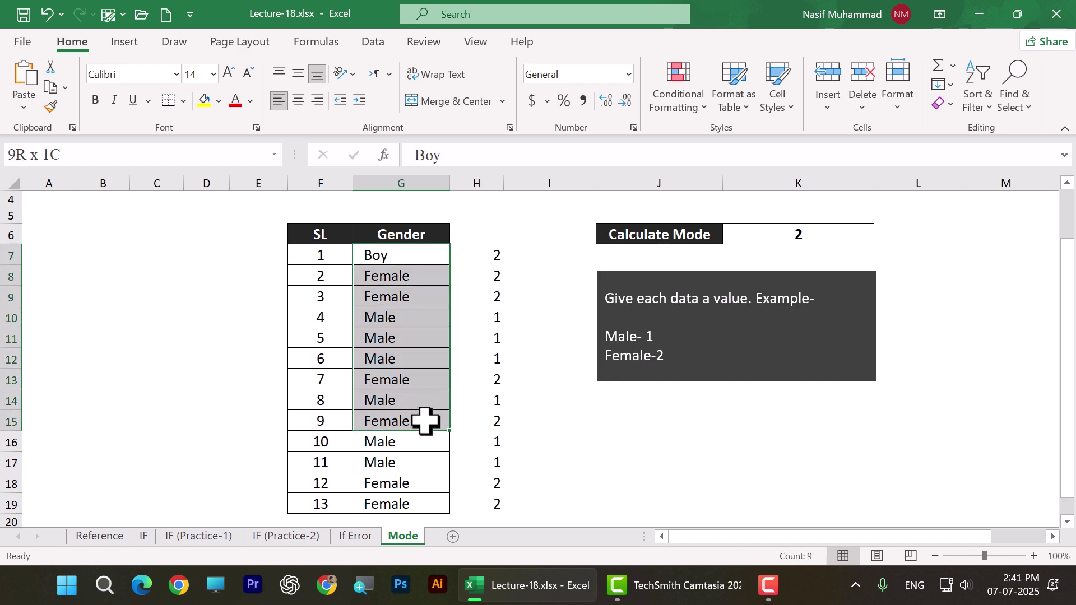
pyautogui.click(492, 257)
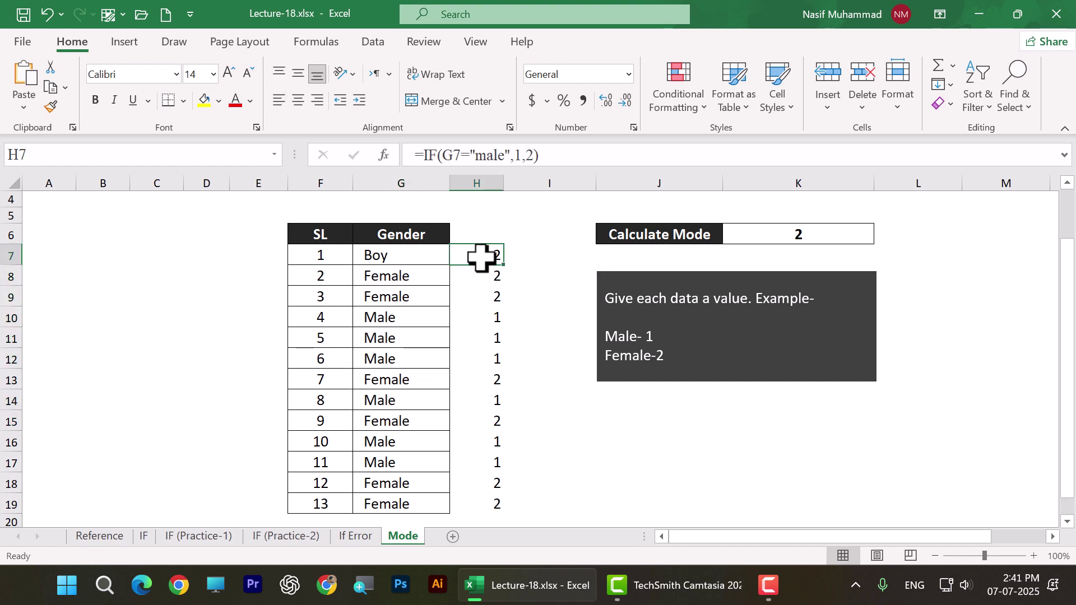
pyautogui.click(416, 318)
pyautogui.click(512, 313)
pyautogui.click(402, 301)
pyautogui.click(489, 271)
pyautogui.click(424, 250)
pyautogui.click(493, 253)
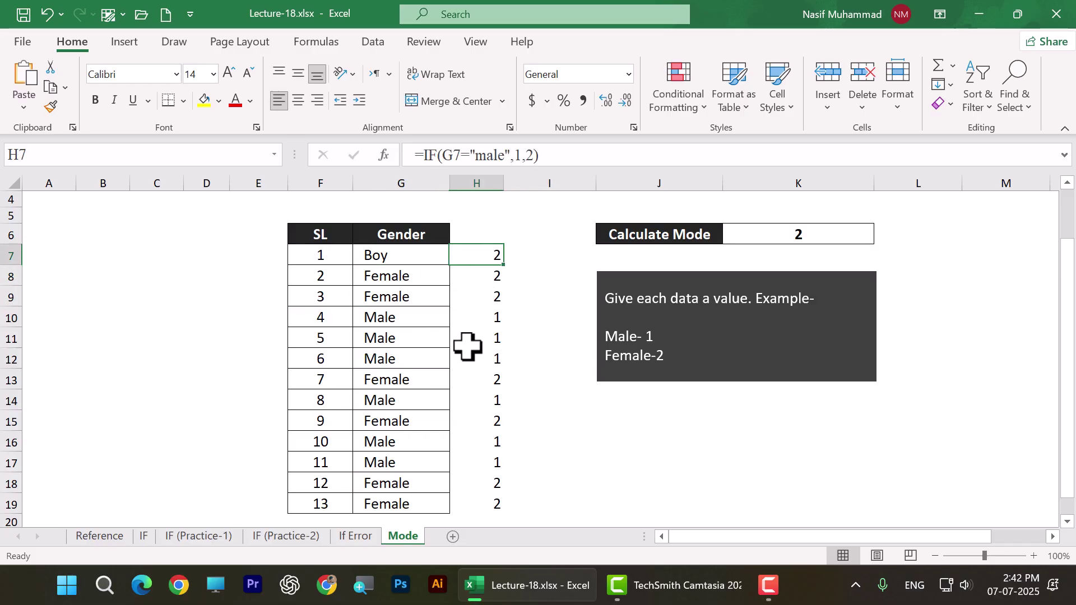
pyautogui.click(436, 364)
pyautogui.click(488, 334)
pyautogui.doubleClick(489, 254)
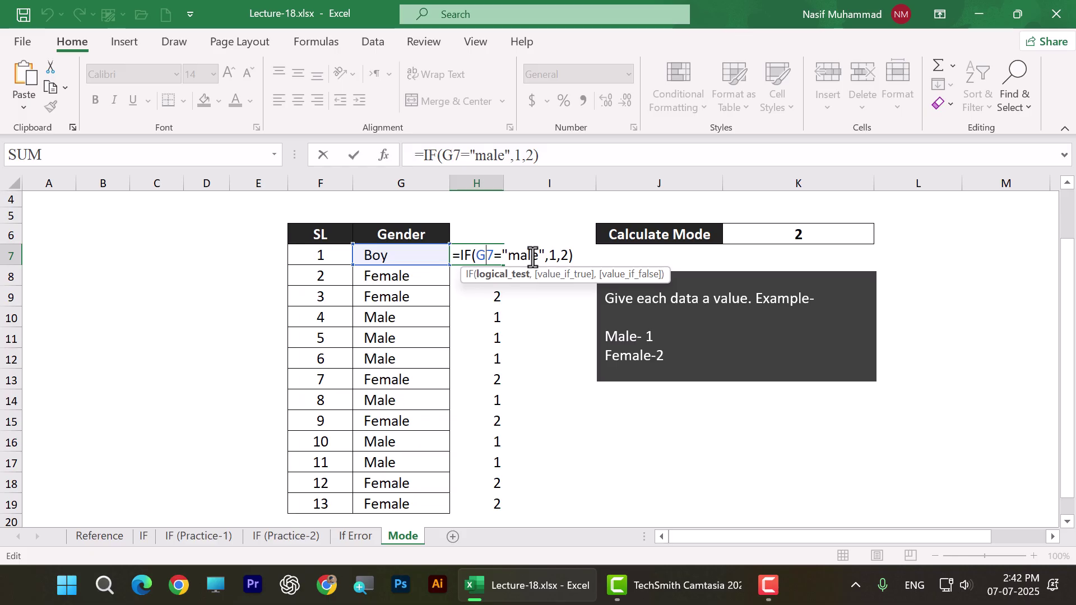
pyautogui.press('Return')
# Clear the gender codes in H7:H19 and the mode formula in K6
pyautogui.moveTo(497, 250); pyautogui.dragTo(487, 470)
pyautogui.moveTo(488, 515); pyautogui.dragTo(486, 510)
pyautogui.press('Delete')
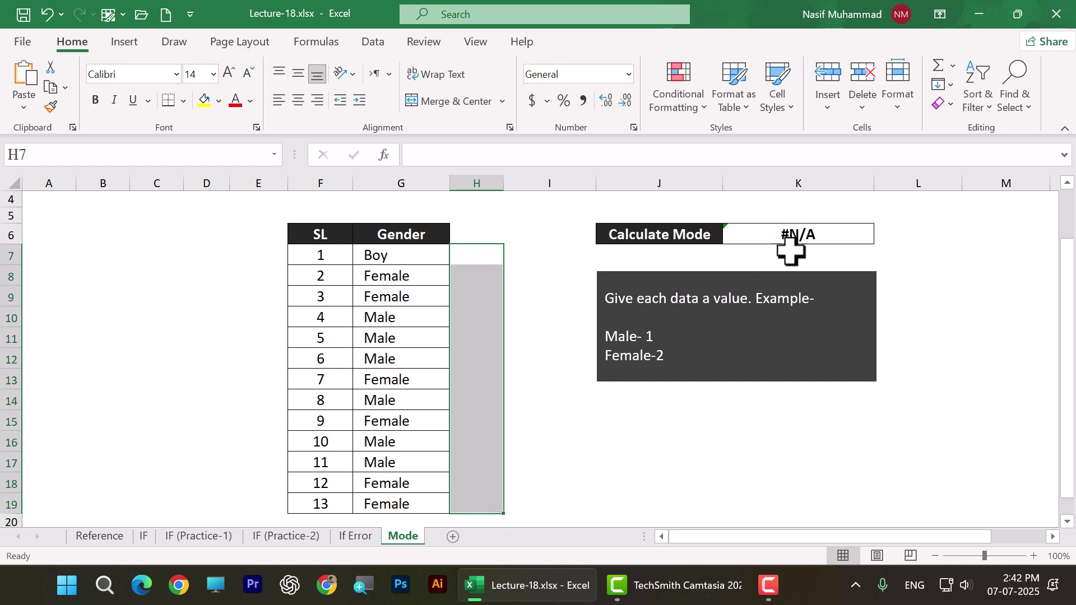
pyautogui.click(813, 233)
pyautogui.press('Delete')
pyautogui.click(673, 442)
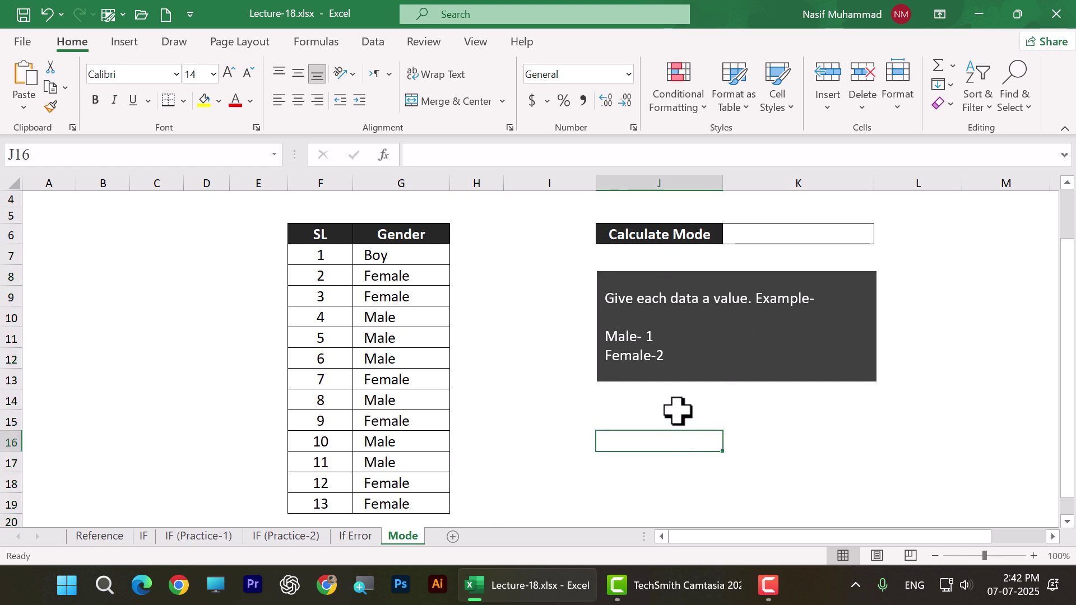
# Review the Reference, IF, IF (Practice-1), IF (Practice-2) and If Error sheets, and return to the Mode sheet
pyautogui.click(98, 540)
pyautogui.click(404, 537)
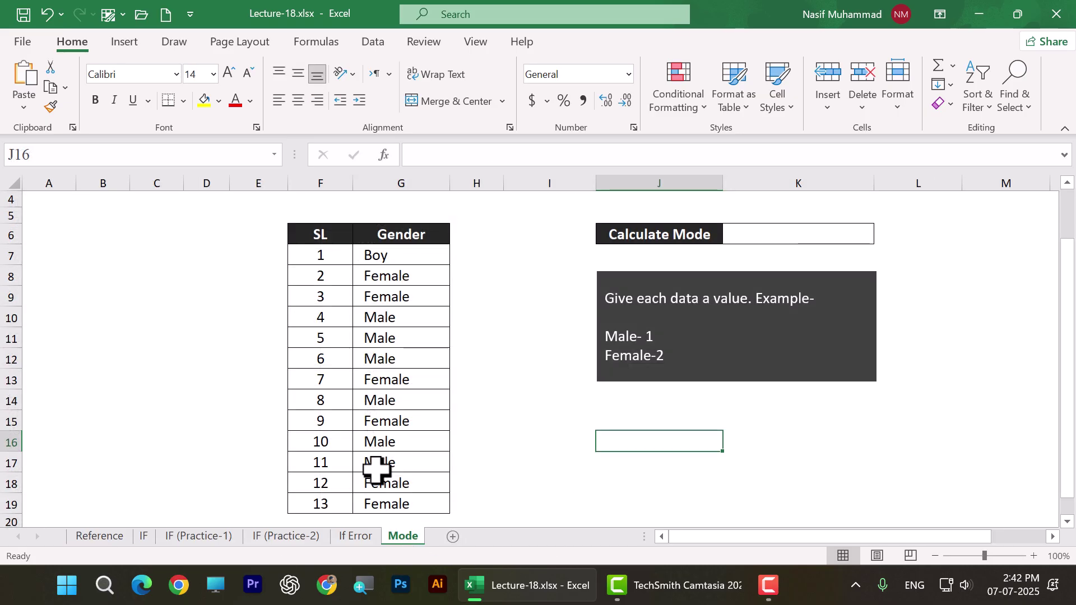
pyautogui.click(144, 536)
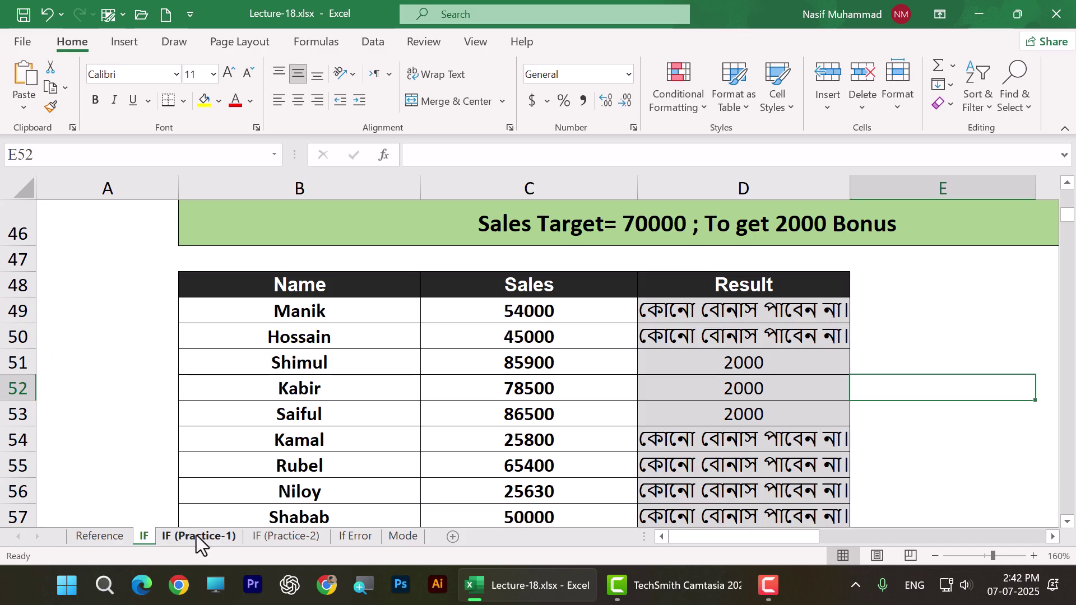
pyautogui.click(196, 536)
pyautogui.click(267, 537)
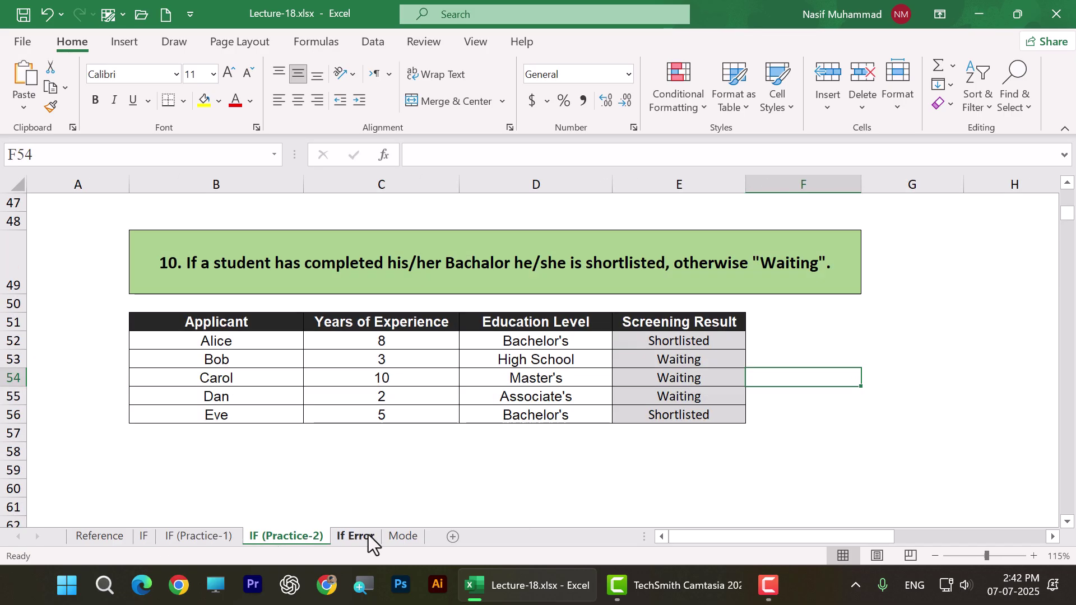
pyautogui.click(351, 536)
pyautogui.click(401, 537)
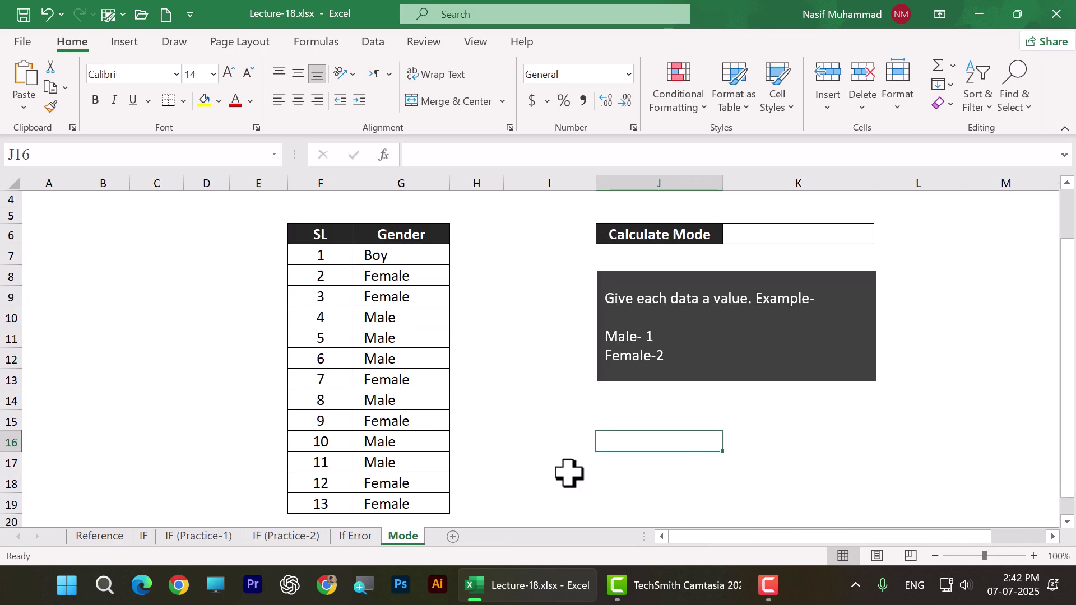
# Select the empty helper range H6:H19 beside the Gender column
pyautogui.moveTo(484, 233); pyautogui.dragTo(493, 509)
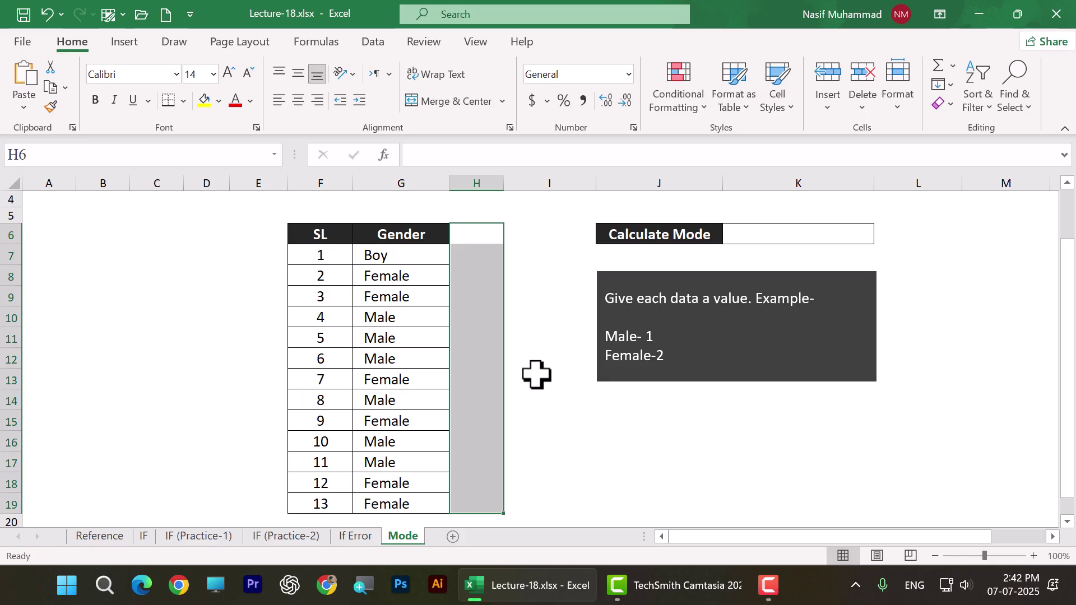
pyautogui.click(476, 238)
pyautogui.click(507, 342)
pyautogui.moveTo(476, 235); pyautogui.dragTo(477, 503)
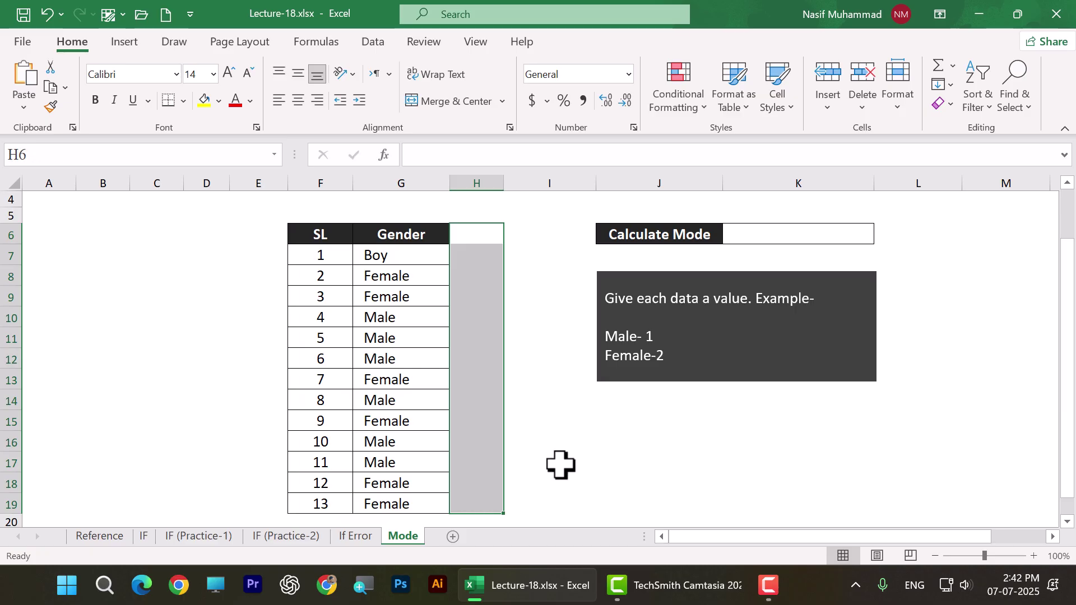